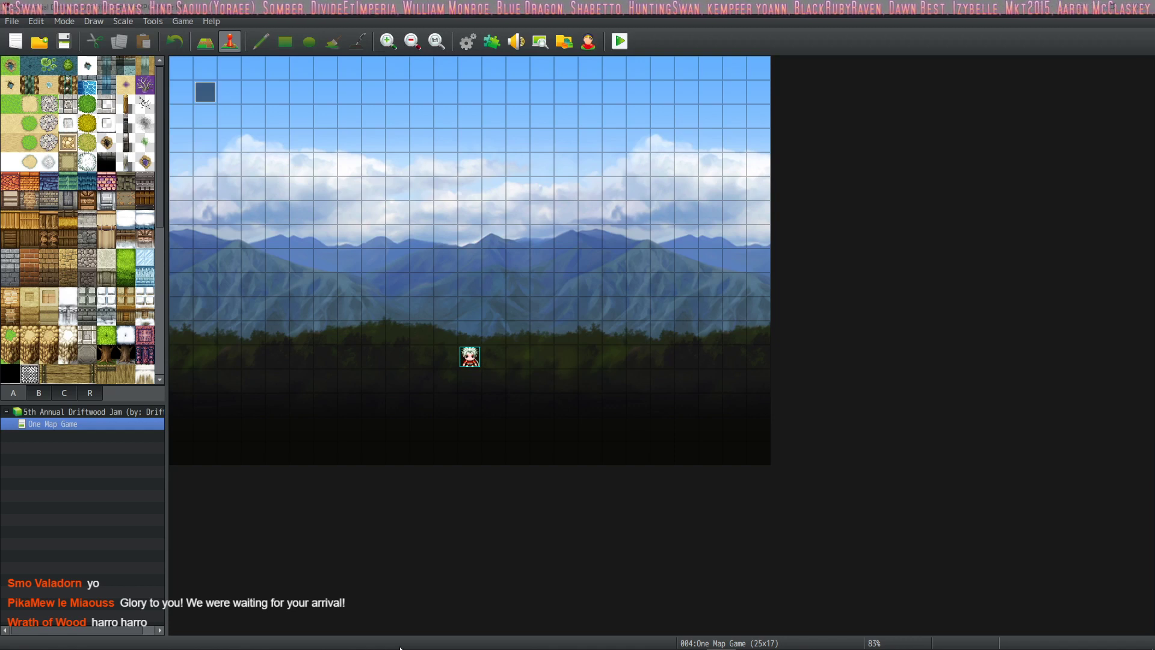
Switch to Discord, post the copied YouTube video link in Driftwood Gaming's official_content channel, and return to RPG Maker MV
mouse_move(725, 641)
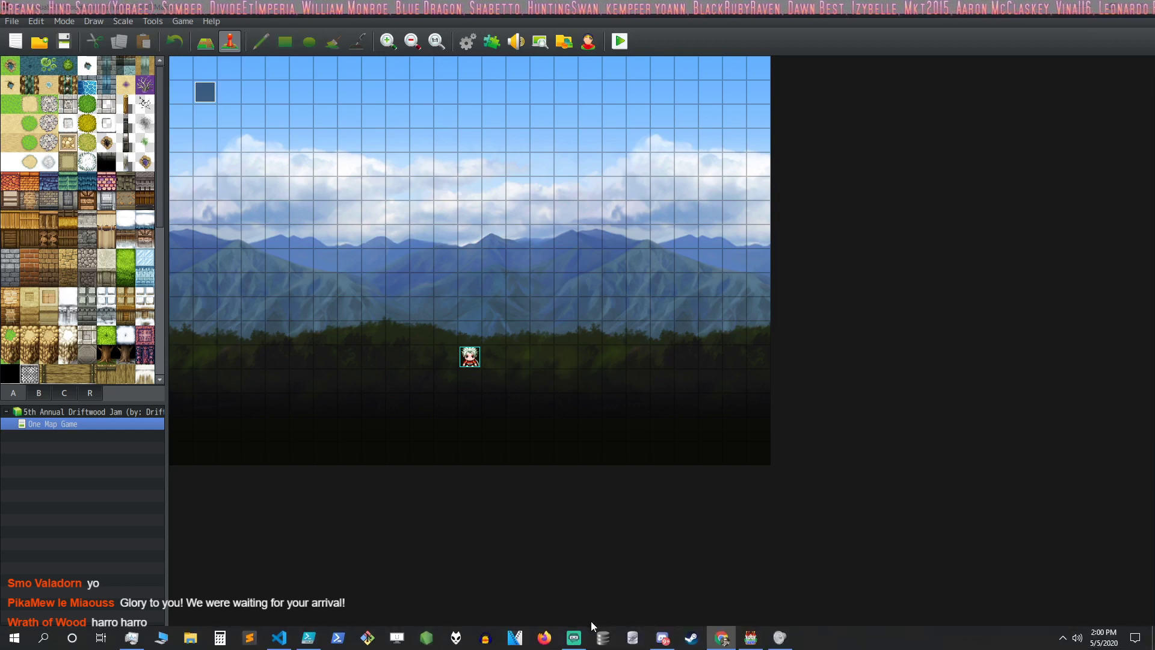
mouse_move(583, 645)
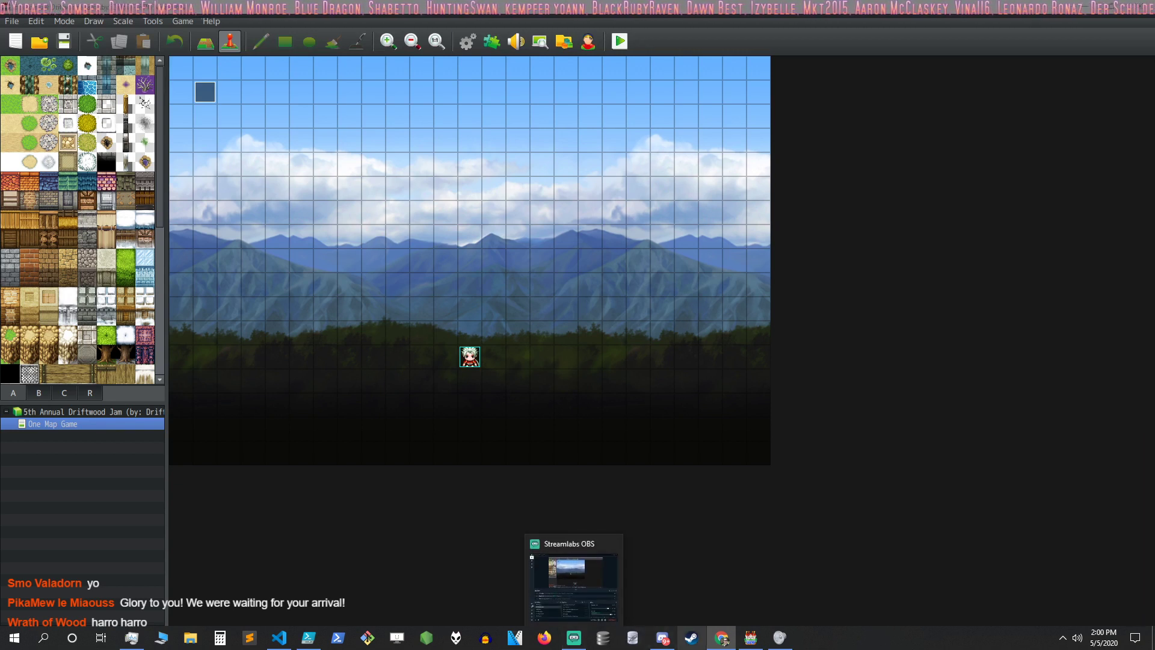
mouse_move(662, 641)
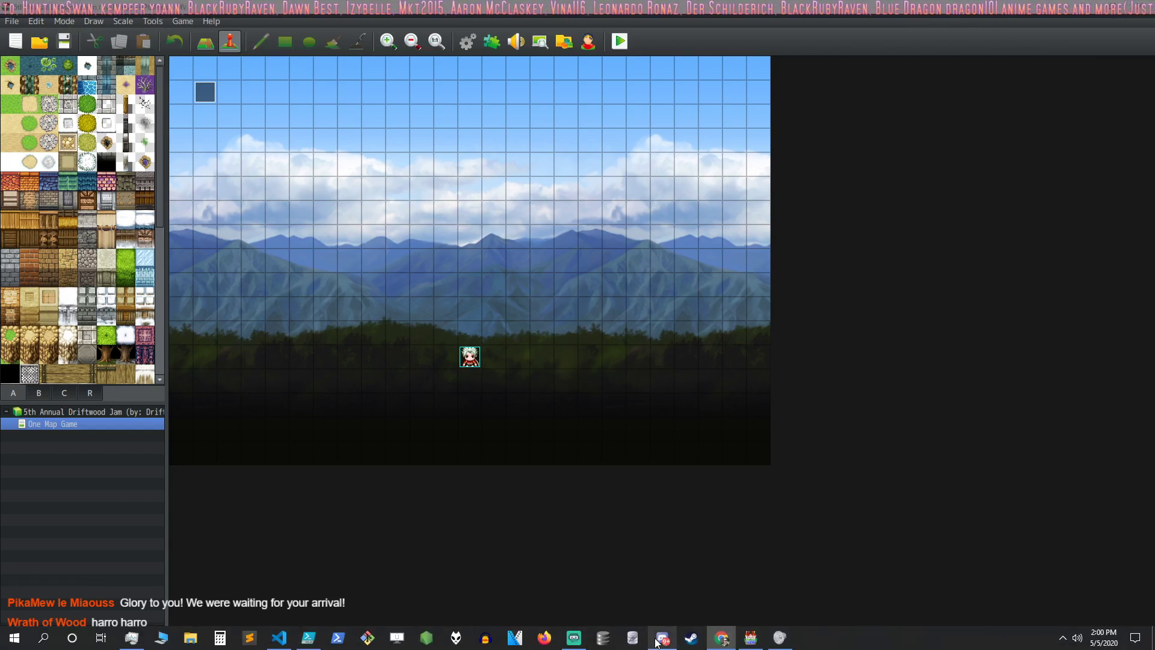
left_click(662, 639)
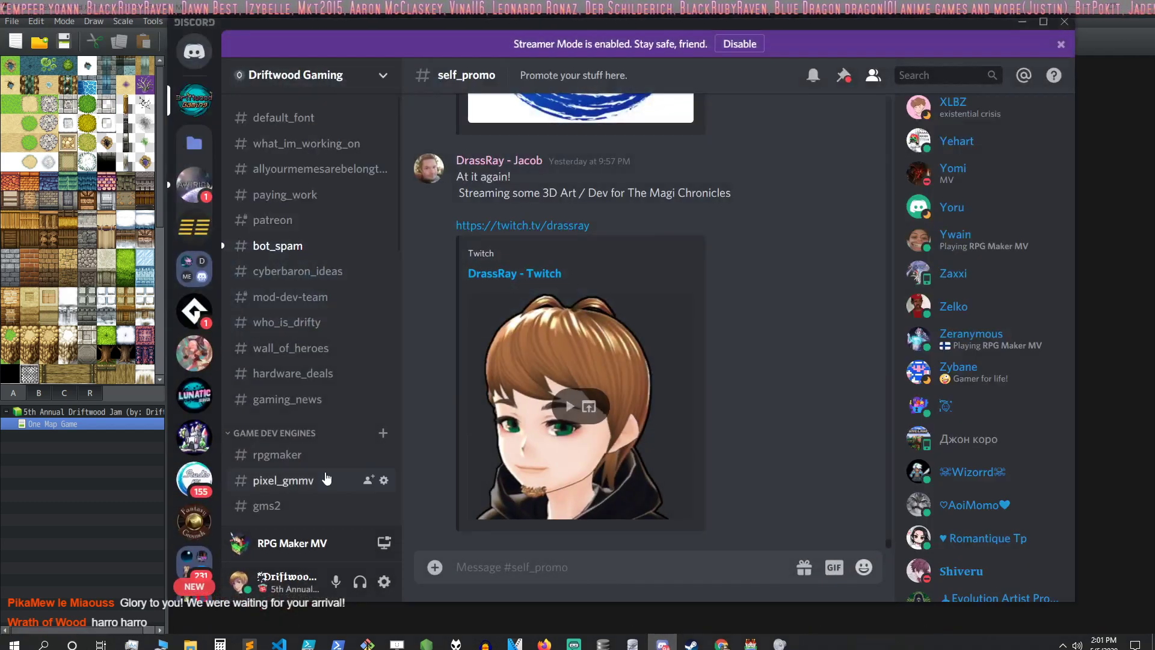
scroll(310, 464, "down", 6)
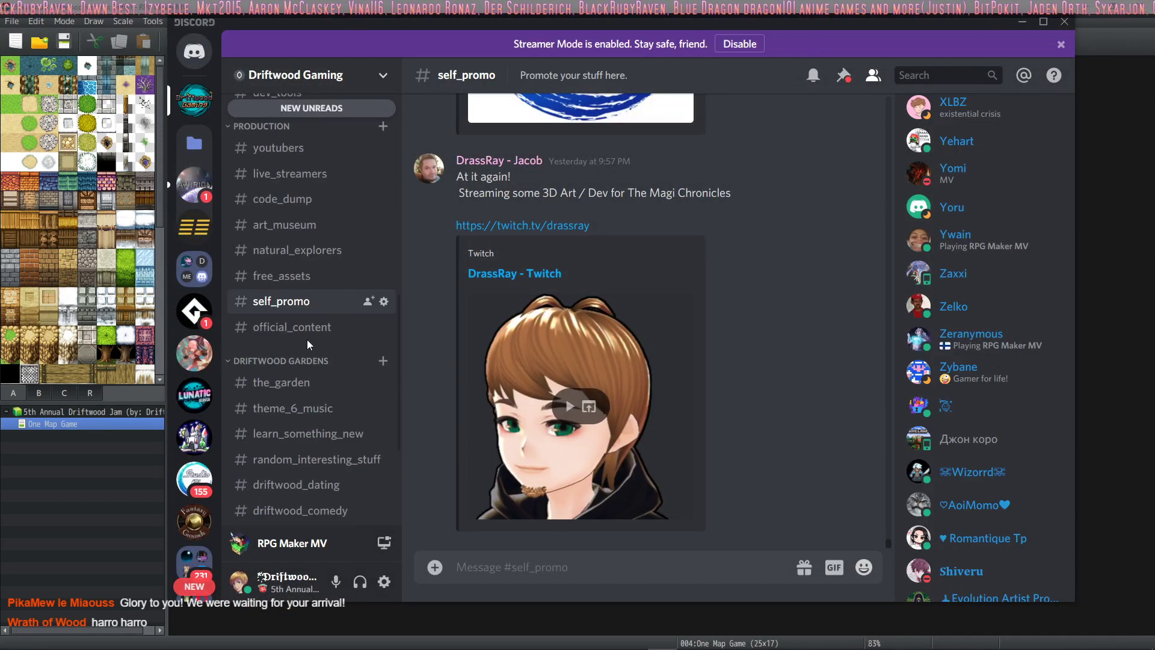
key("alt+Down")
right_click(515, 572)
left_click(535, 552)
key("Return")
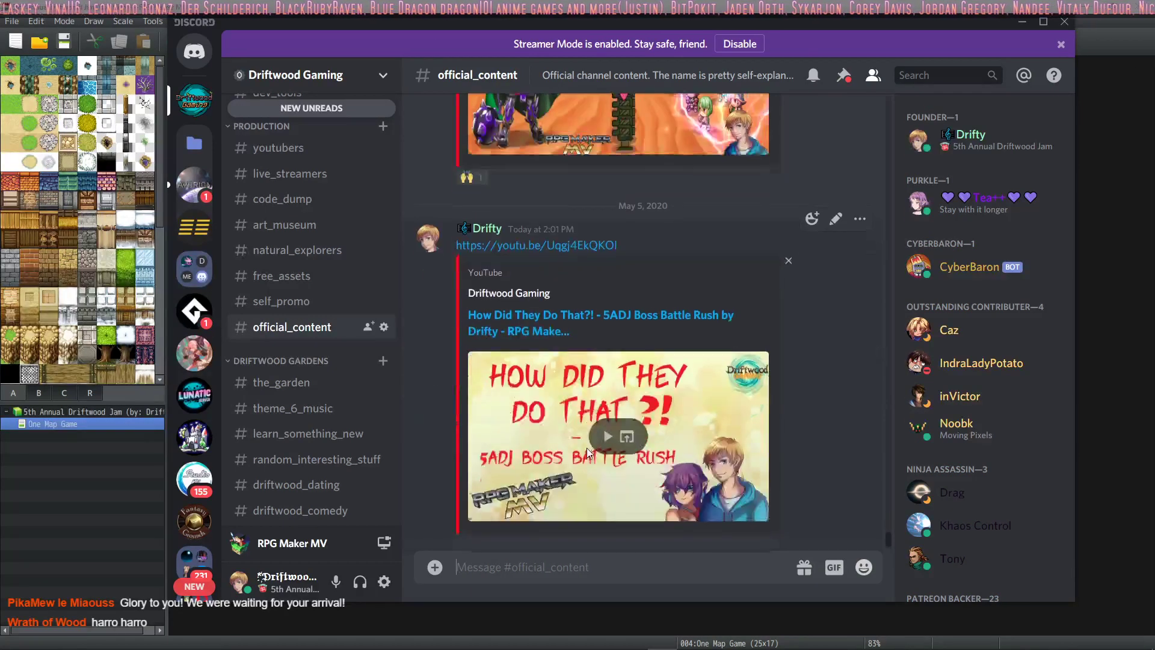
scroll(325, 339, "up", 10)
scroll(325, 340, "up", 1)
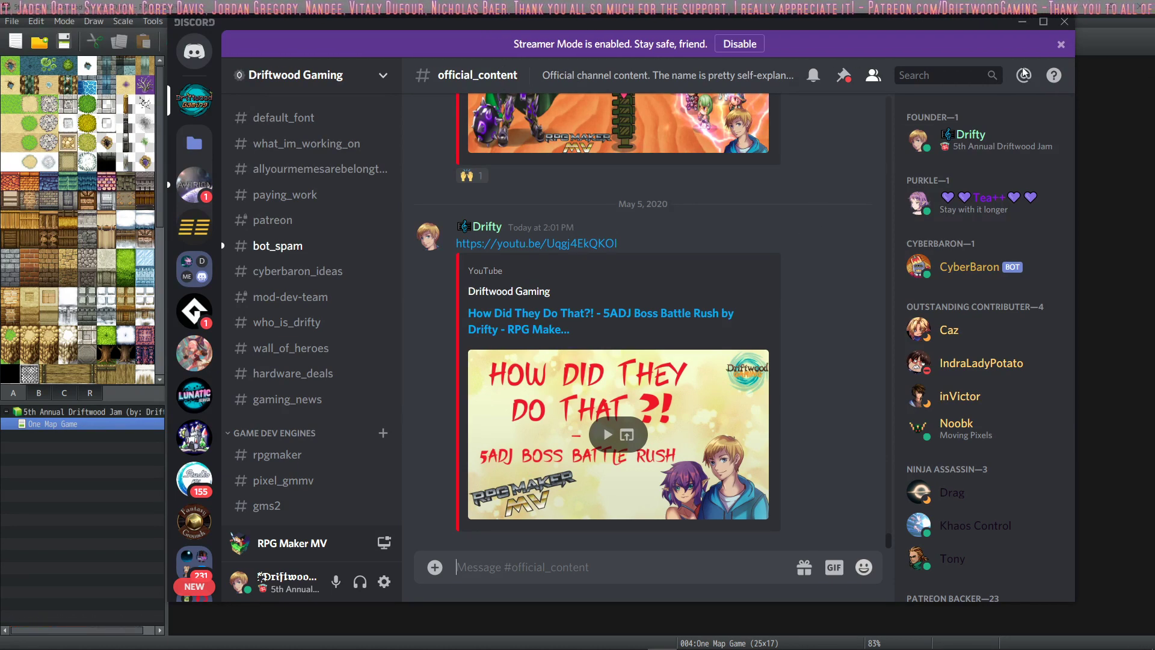
left_click(1021, 23)
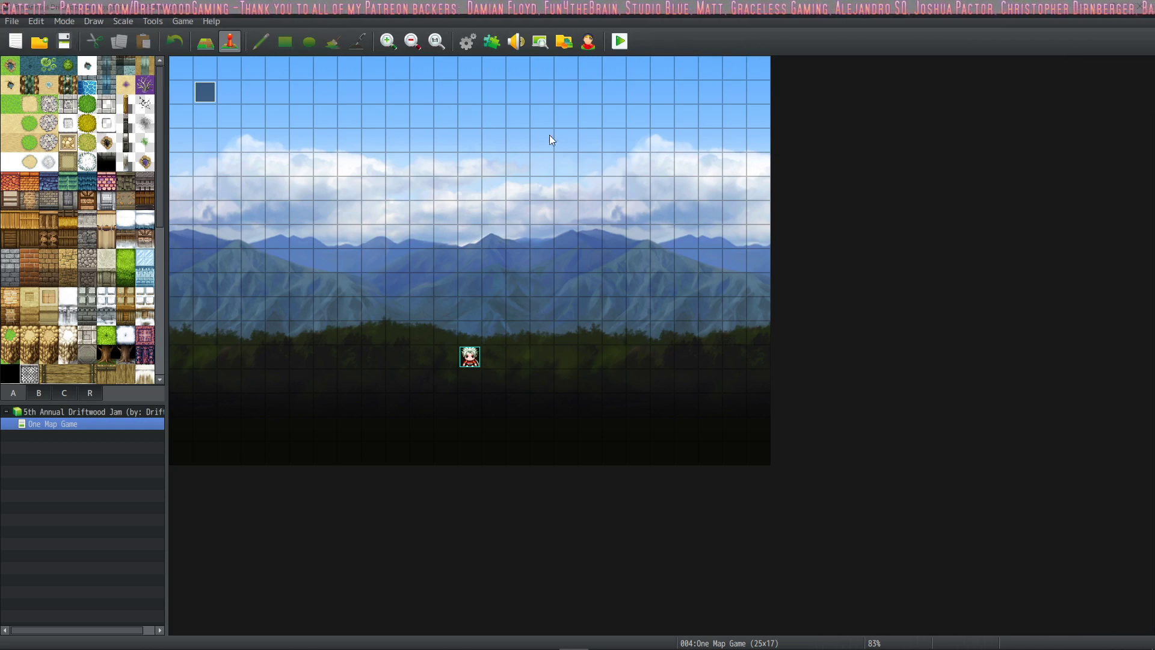
Launch a playtest in a maximized window and start the game with the Play option
left_click(621, 42)
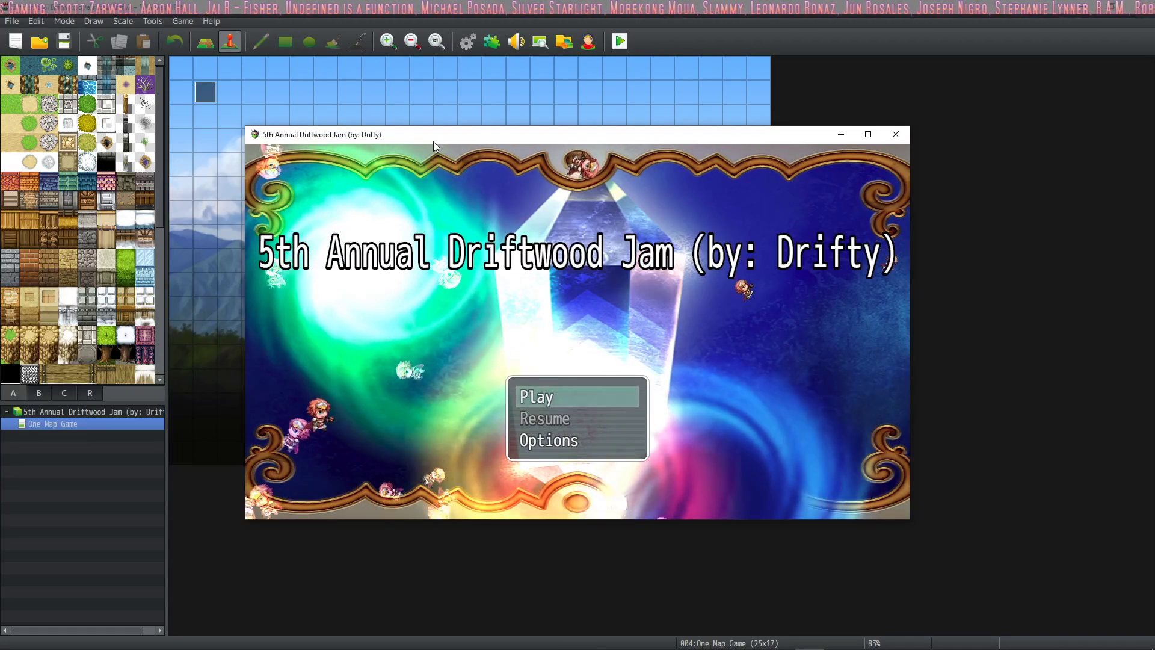
left_click(868, 135)
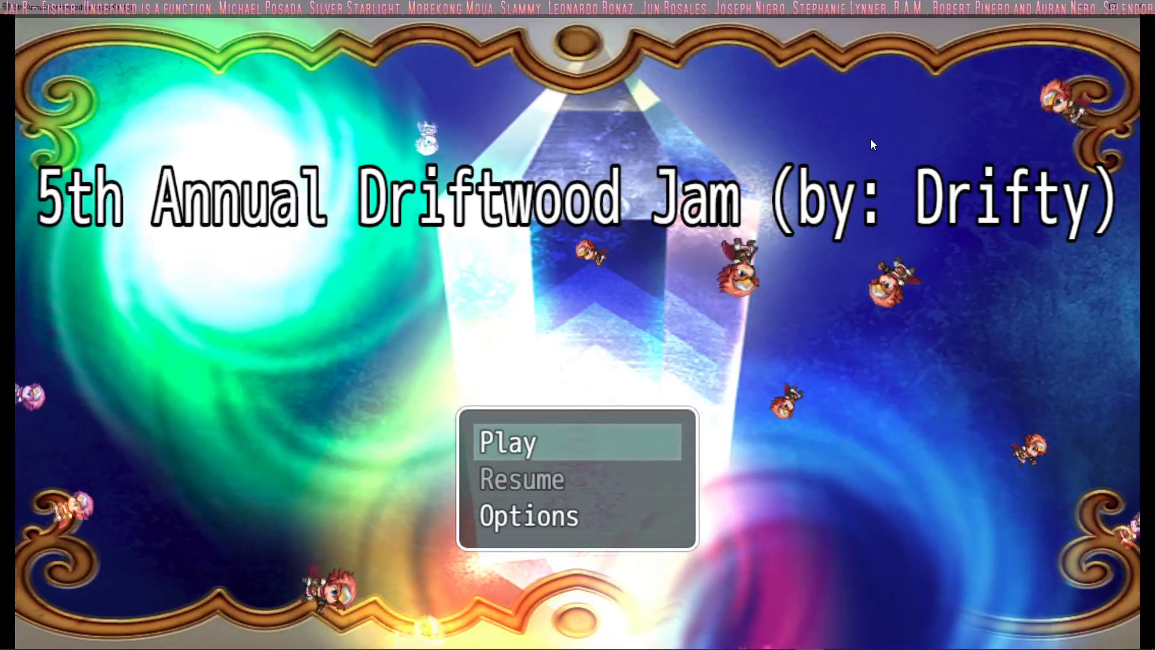
key("Up")
key("Down")
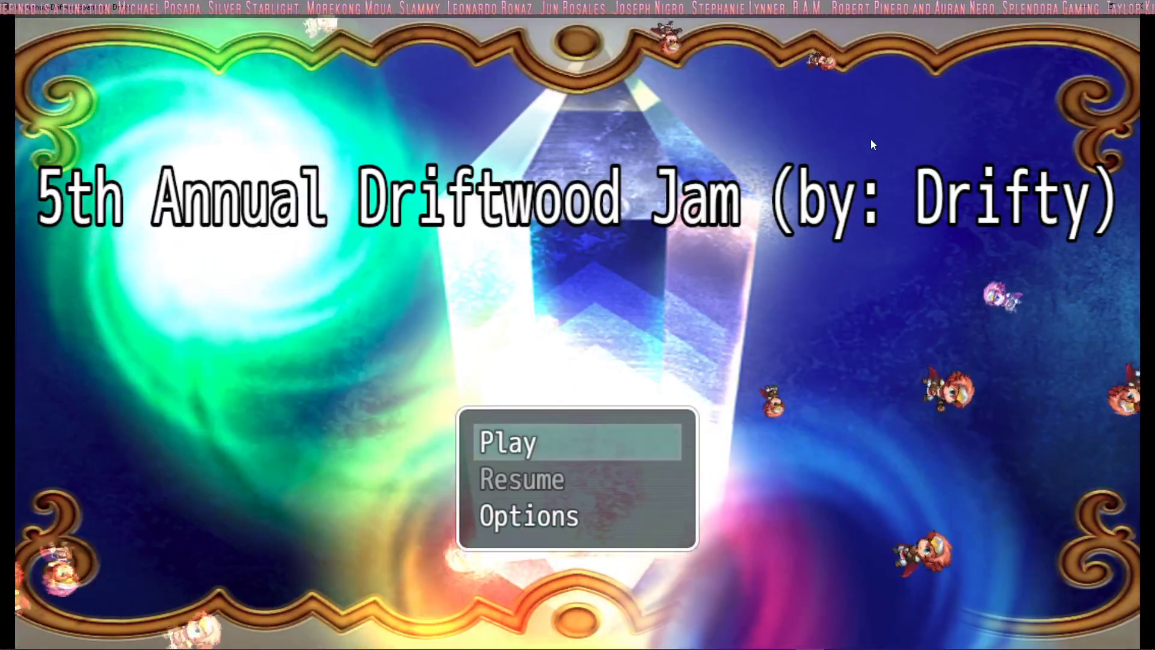
key("Up")
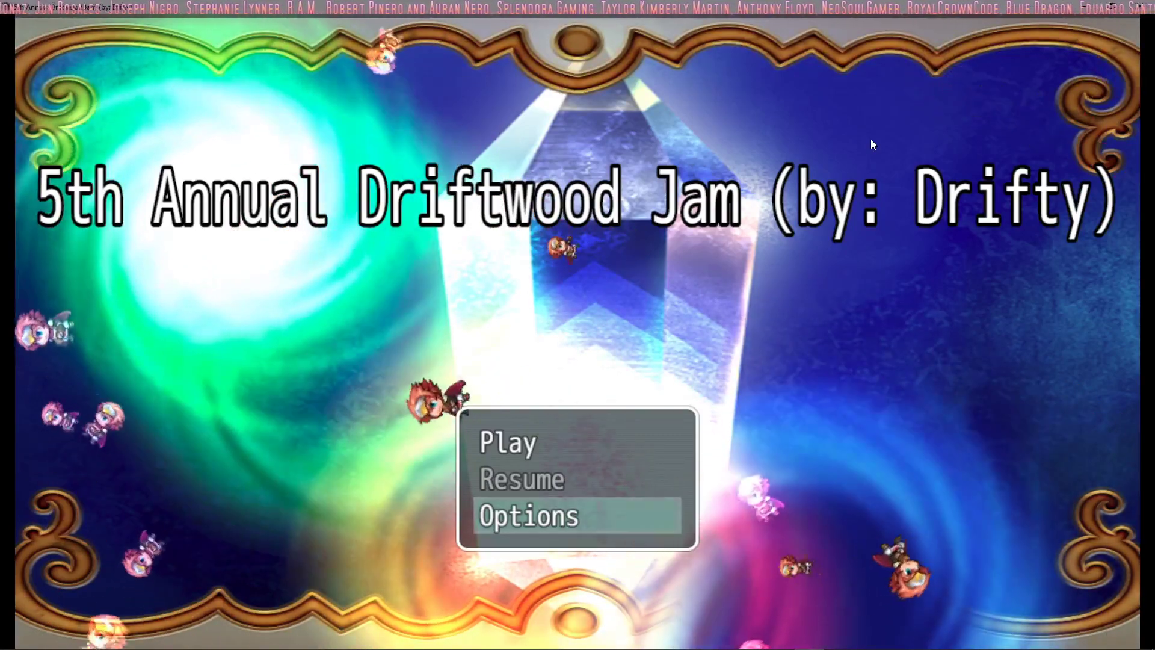
key("Up")
key("Up")
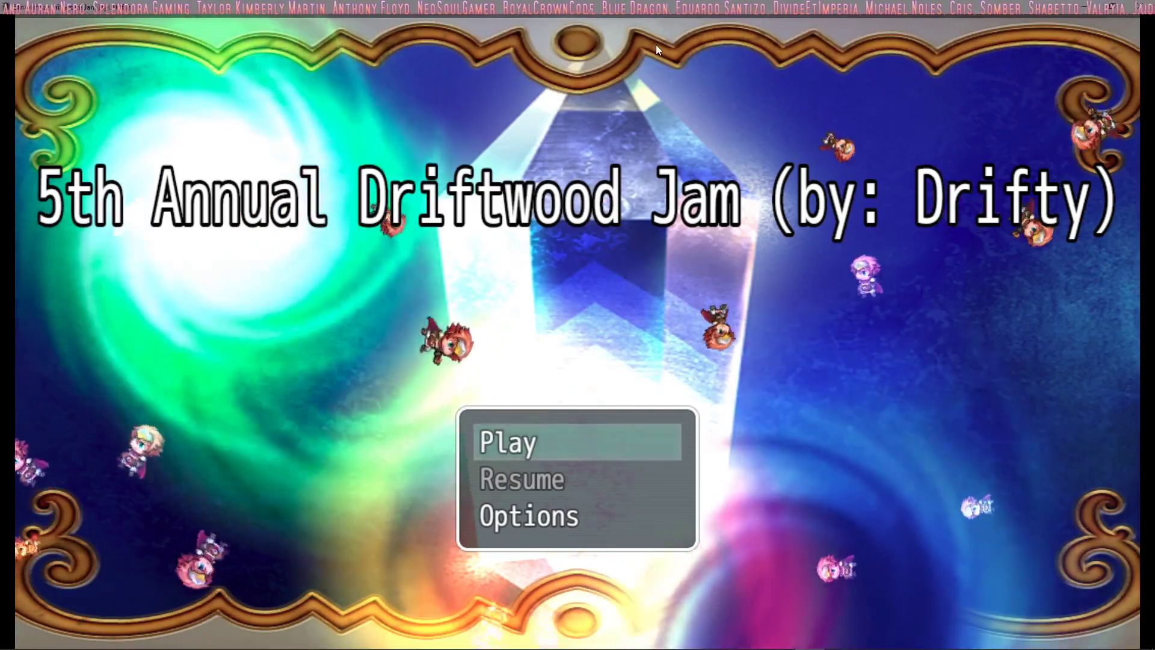
key("Return")
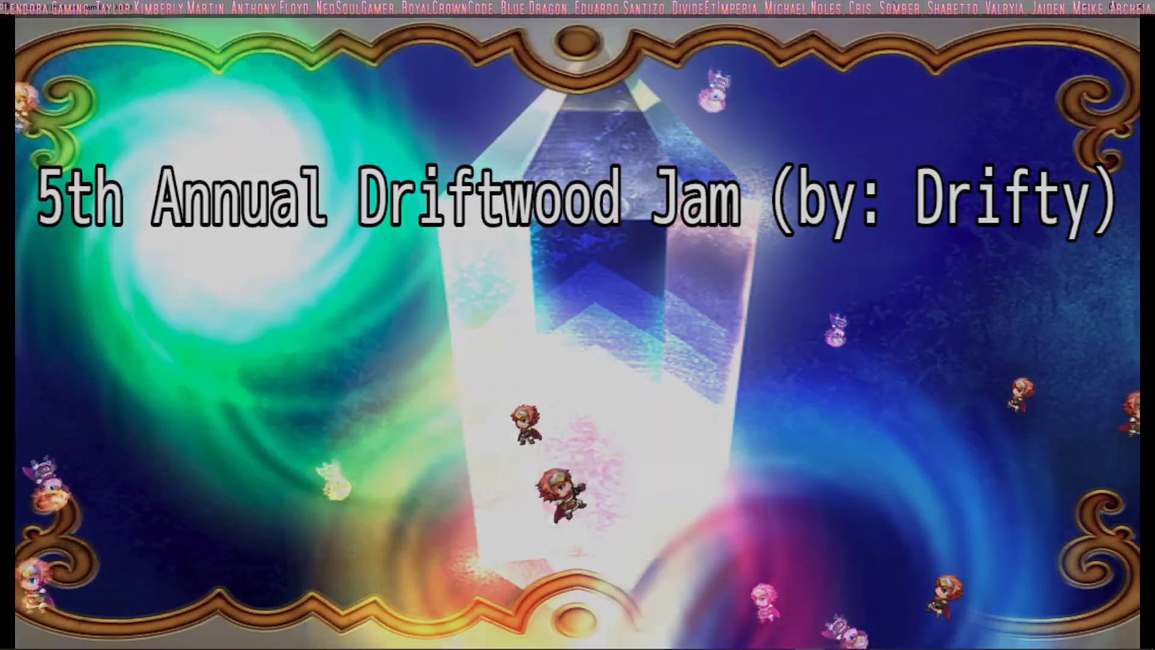
Advance through the introductory dialogue up to the question about naming the characters
key("Return")
key("Return")
key("Return")
key("Return")
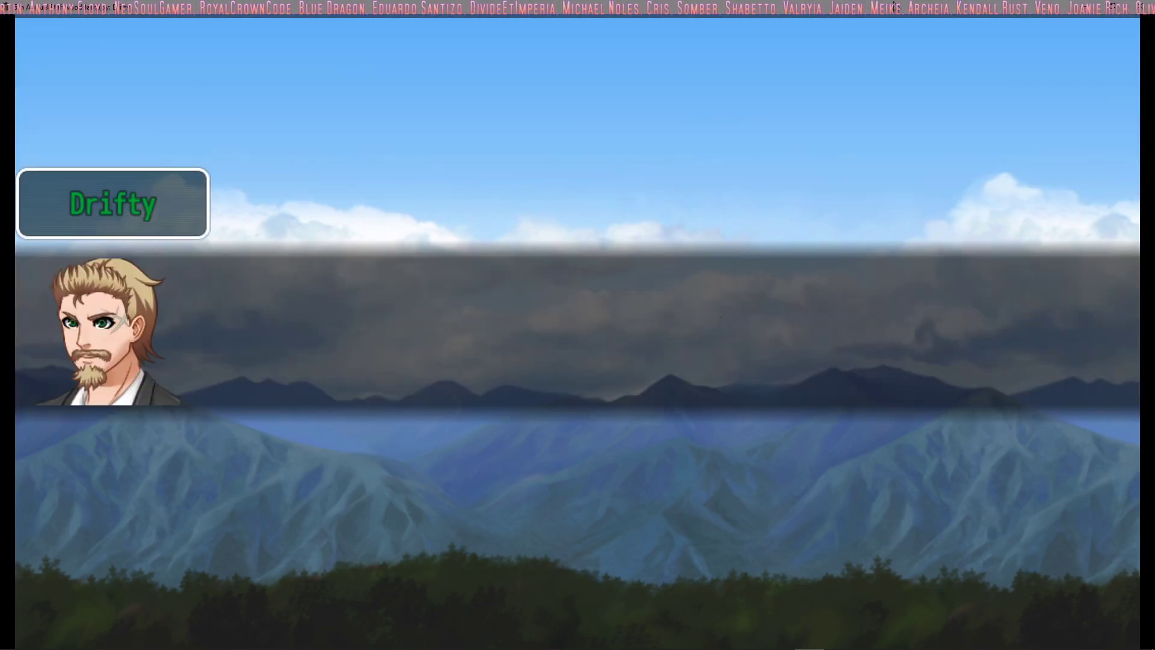
key("Return")
key("Return")
key("Return")
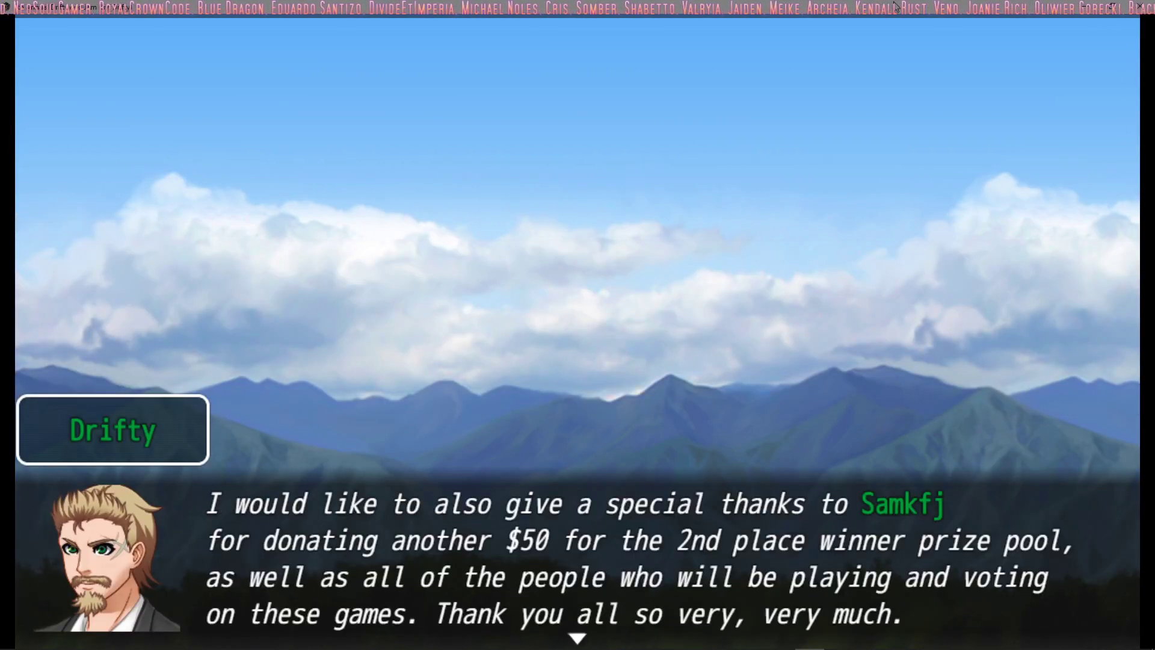
key("Return")
key("Return")
key("Return")
key("Return")
key("Return")
key("Return")
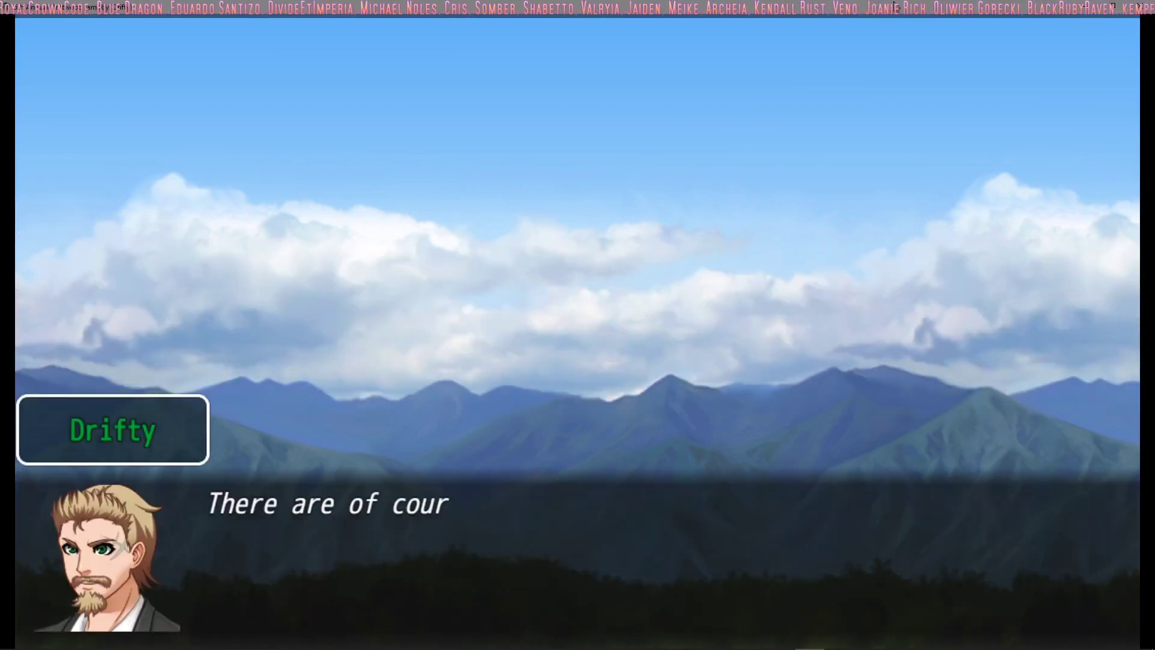
key("Return")
key("Return")
key("Return")
key("Return")
key("Return")
Answer No to naming the characters and advance the remaining dialogue into Alex's battle
key("Down")
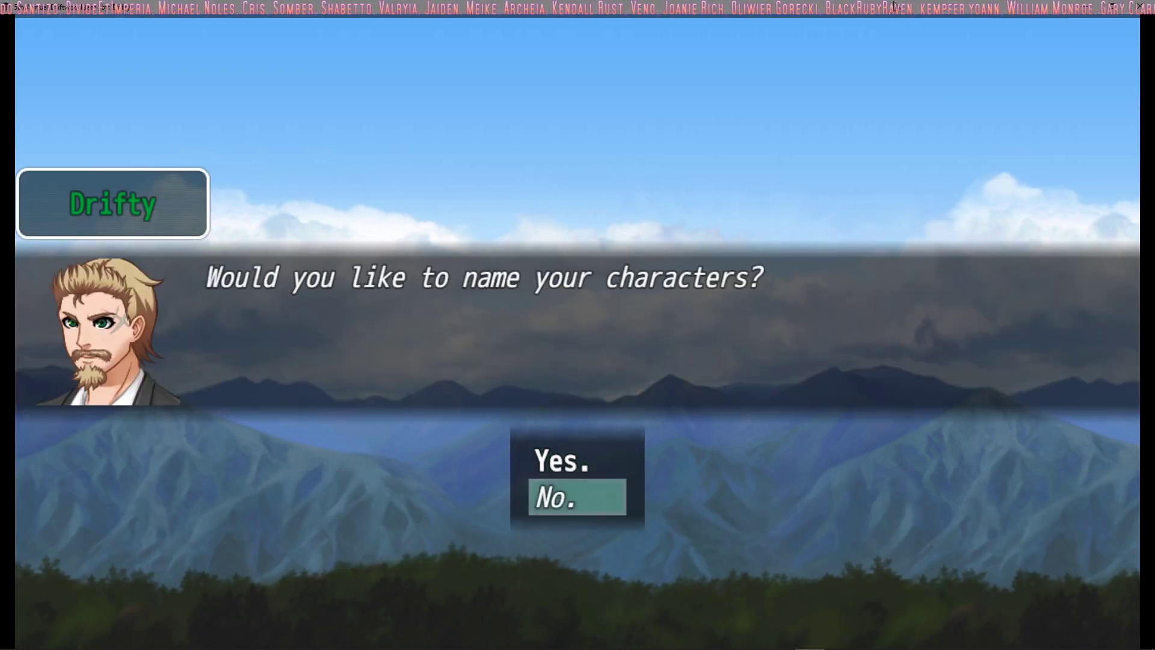
key("Return")
key("Return")
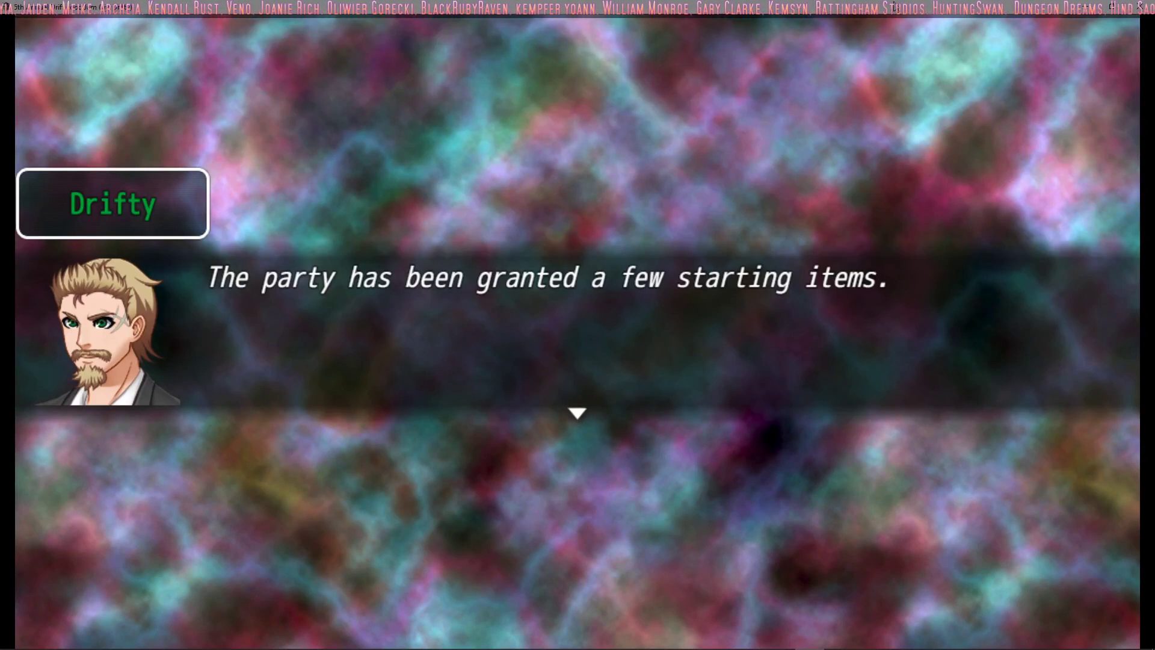
key("Return")
key("Return")
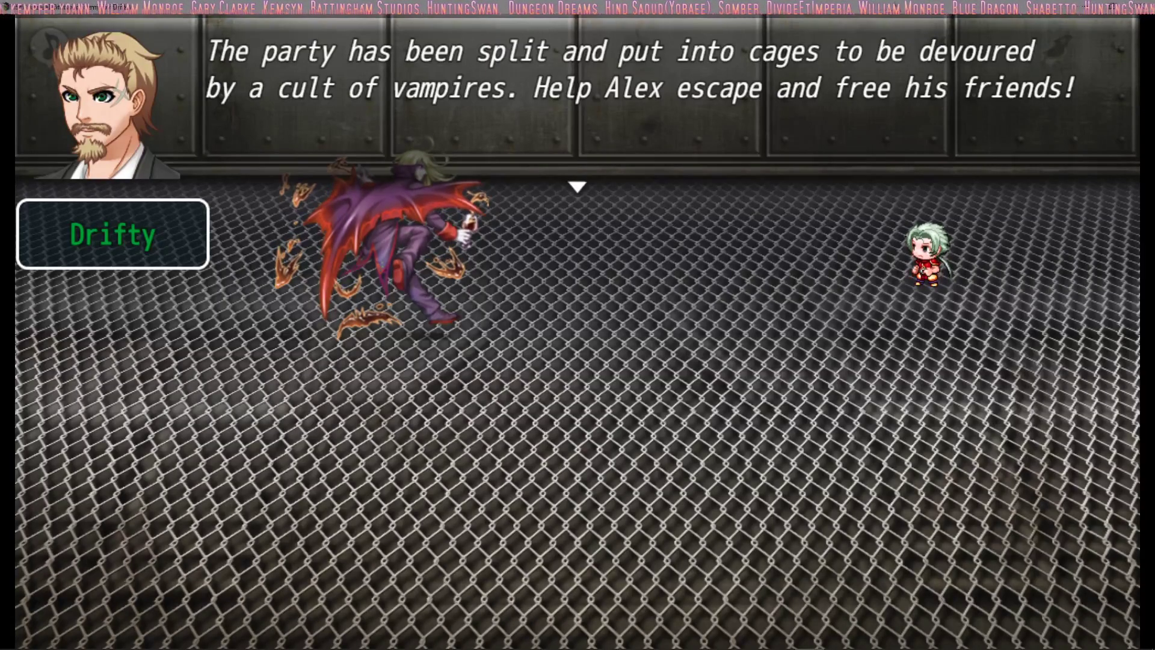
key("Return")
Use Alex's Training skill on the vampire for the battle's first turn
key("Down")
key("Return")
key("Return")
key("Return")
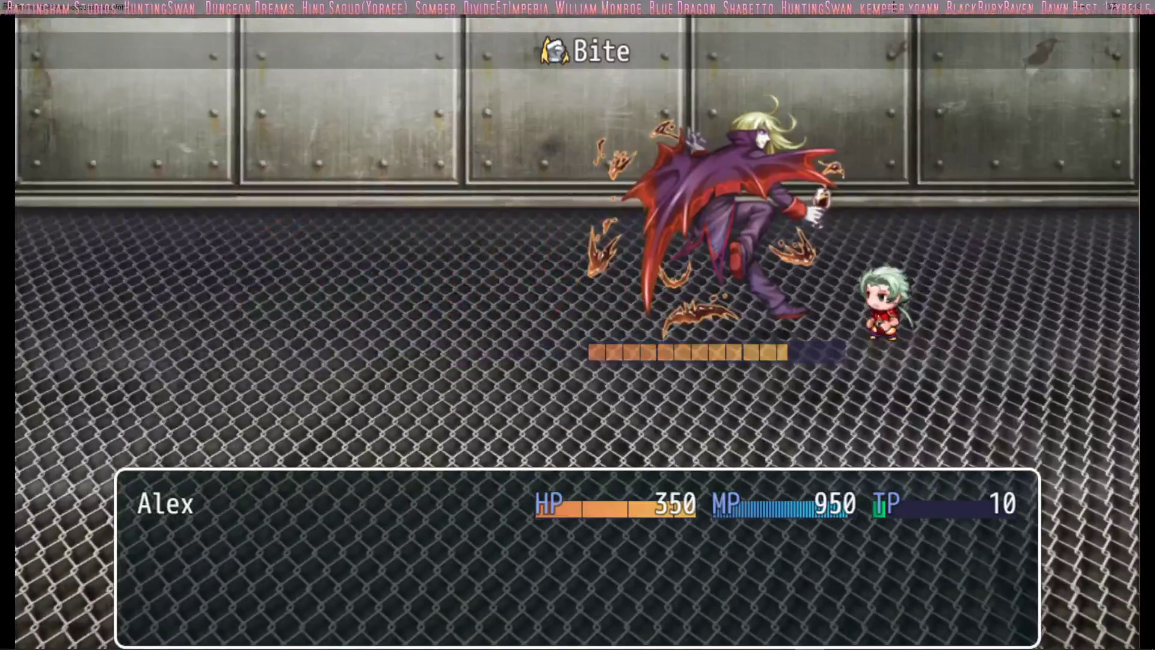
Look at Alex's Item command, and use his Training skill on the vampire for the second turn
key("Down")
key("Down")
key("Return")
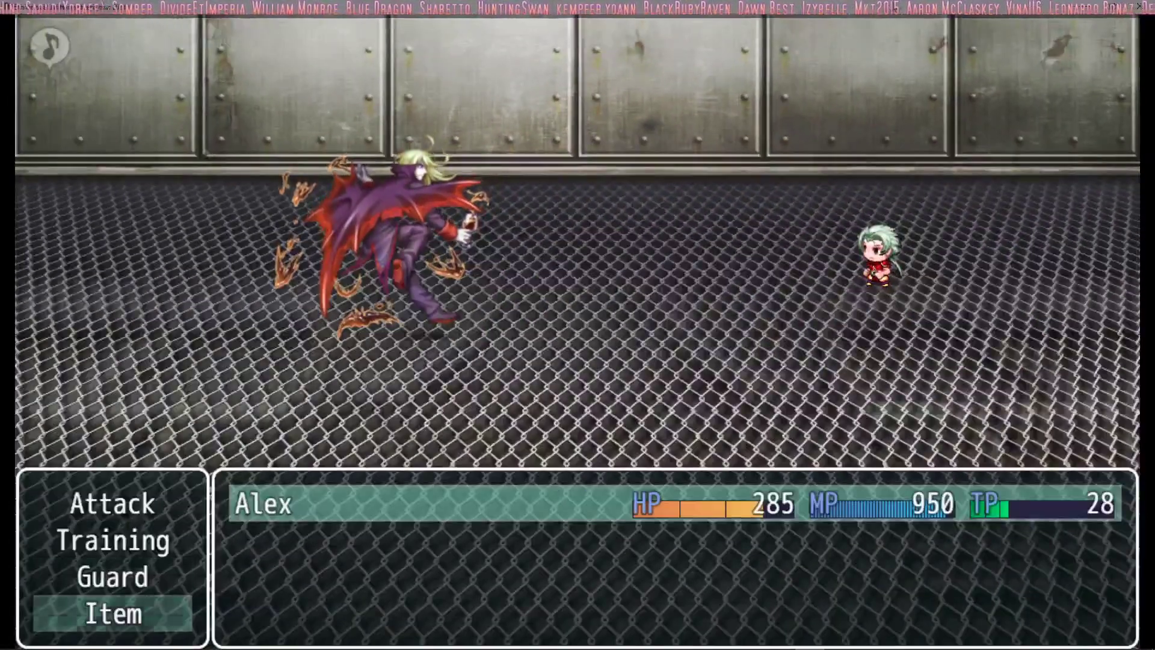
key("Up")
key("Return")
key("Return")
key("Return")
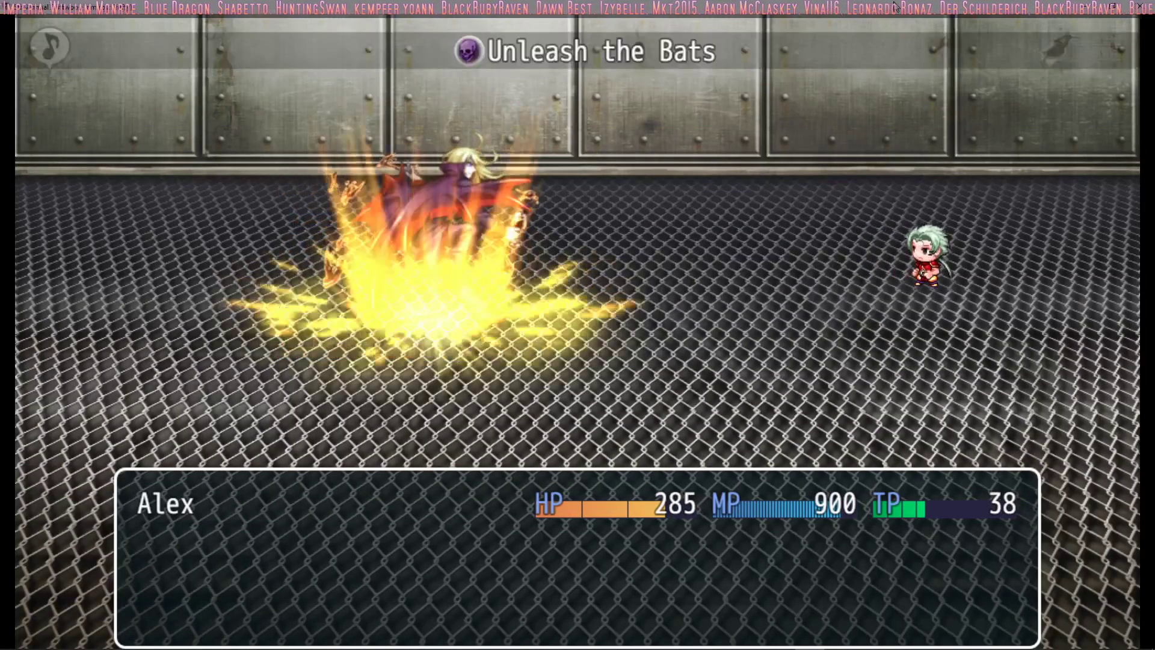
Hit the vampire with Alex's Training skill for two more turns to defeat it
key("Return")
key("Down")
key("Return")
key("Return")
key("Return")
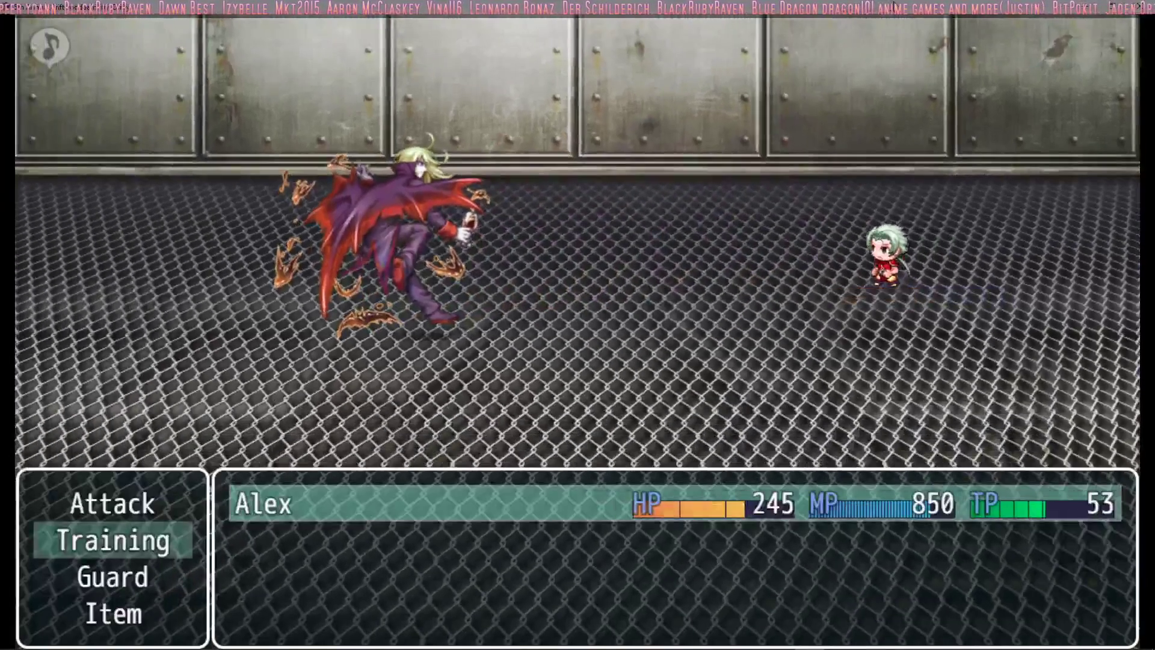
key("Return")
key("Return")
key("Return")
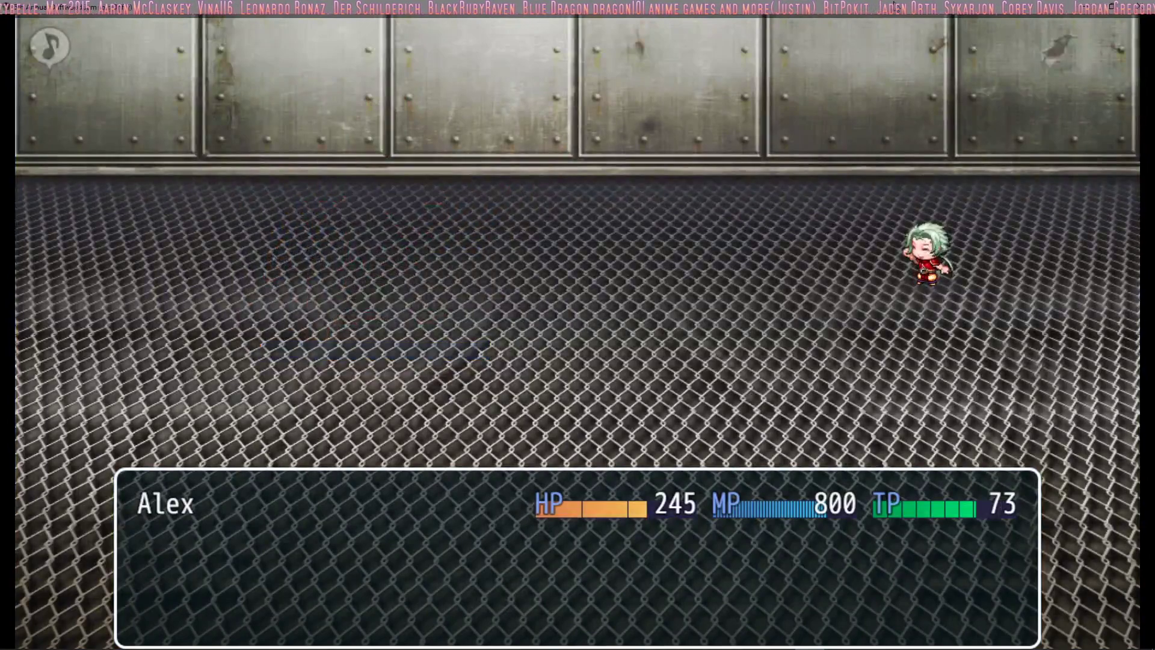
Dismiss Alex's battle results and spoils, and advance the dialogue into Eric's battle
key("Return")
key("Return")
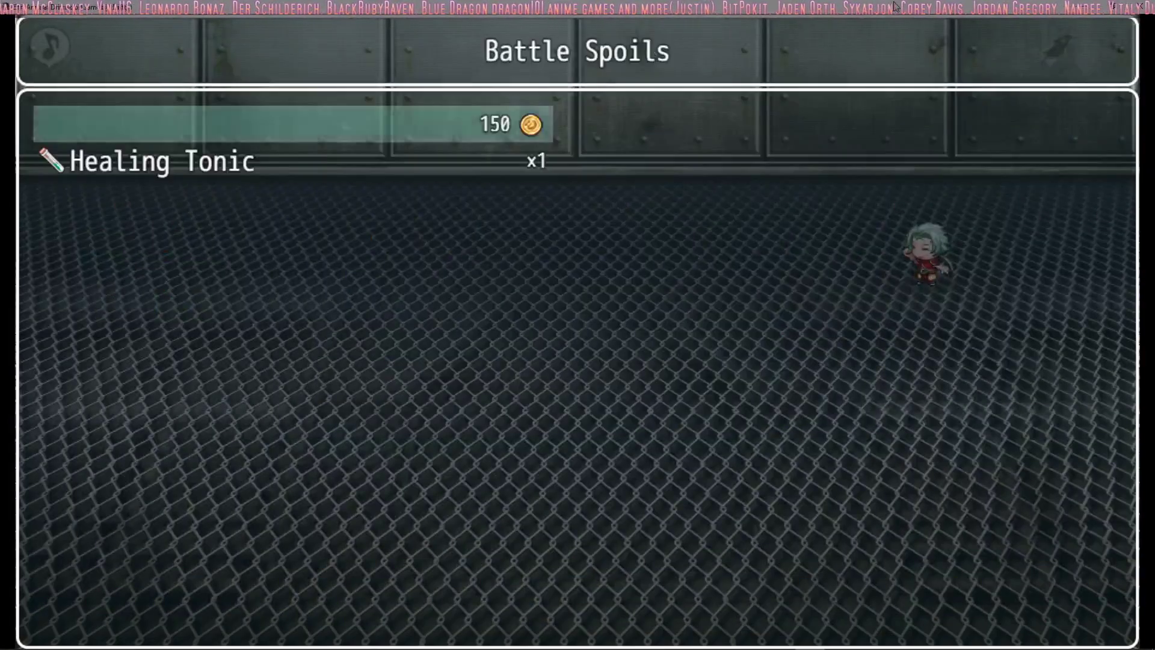
key("Return")
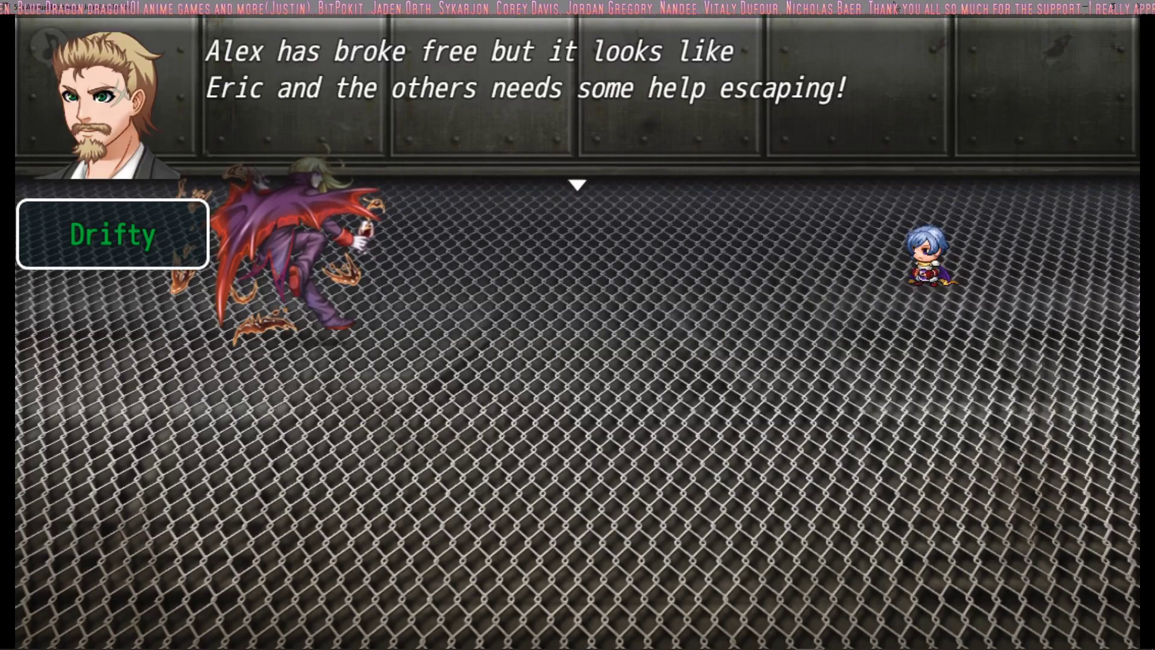
key("Return")
Defeat the vampire by using Eric's Beast skill Wild Stike every turn
key("Down")
key("Return")
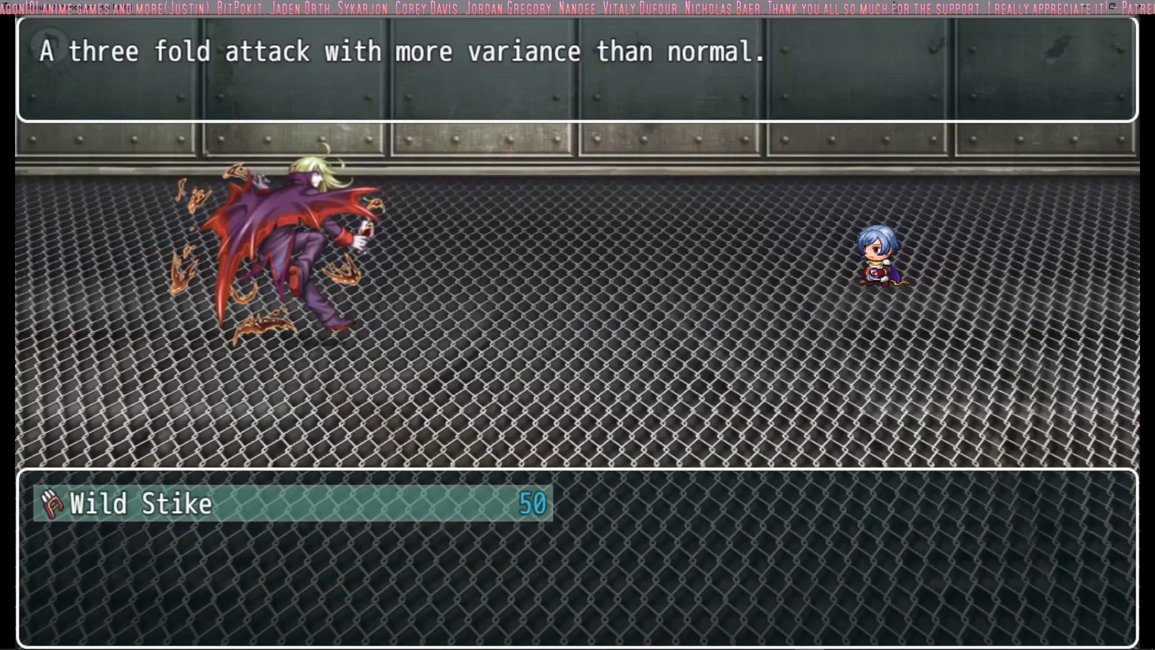
key("Return")
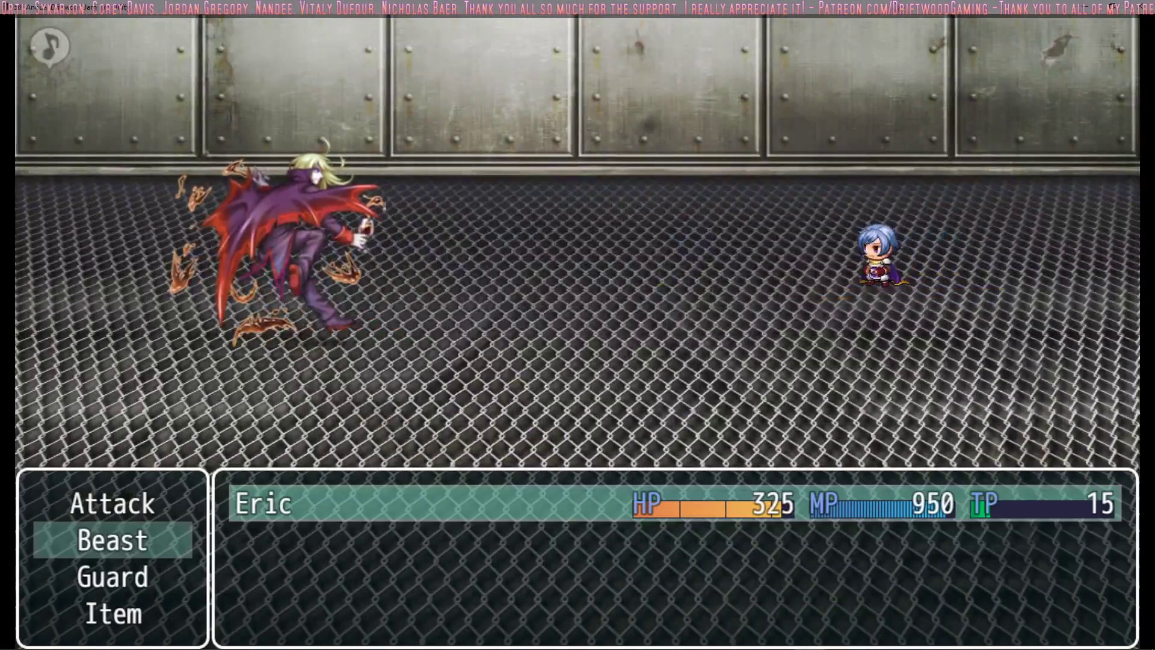
key("Return")
key("Return")
key("Return")
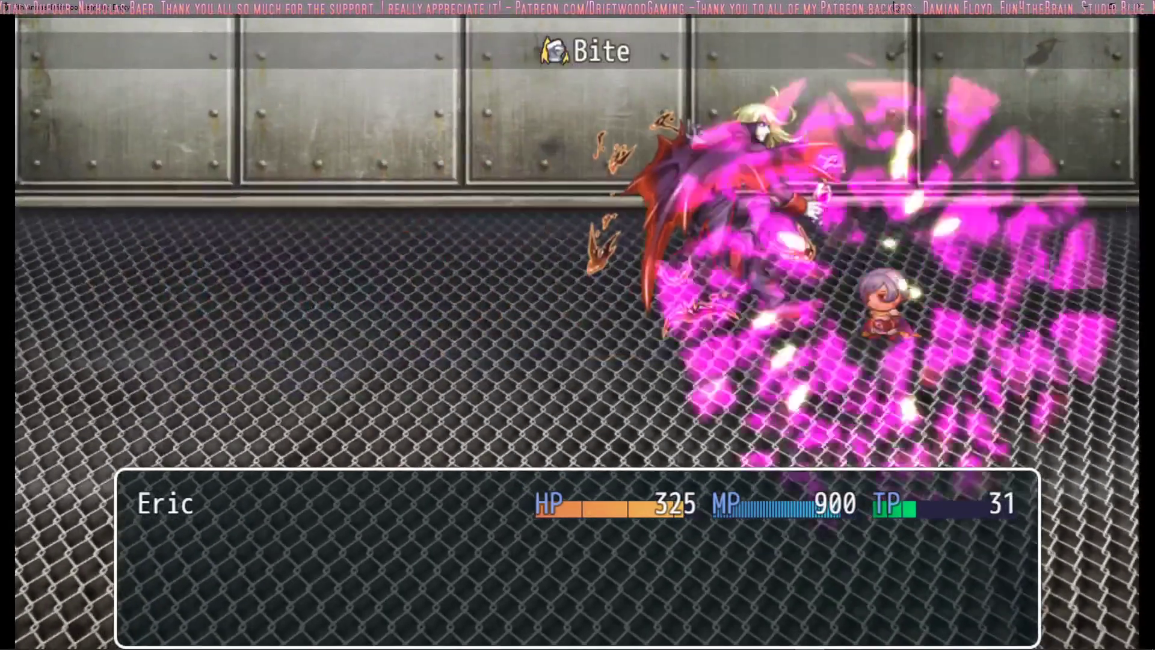
key("Return")
key("Return")
key("Return")
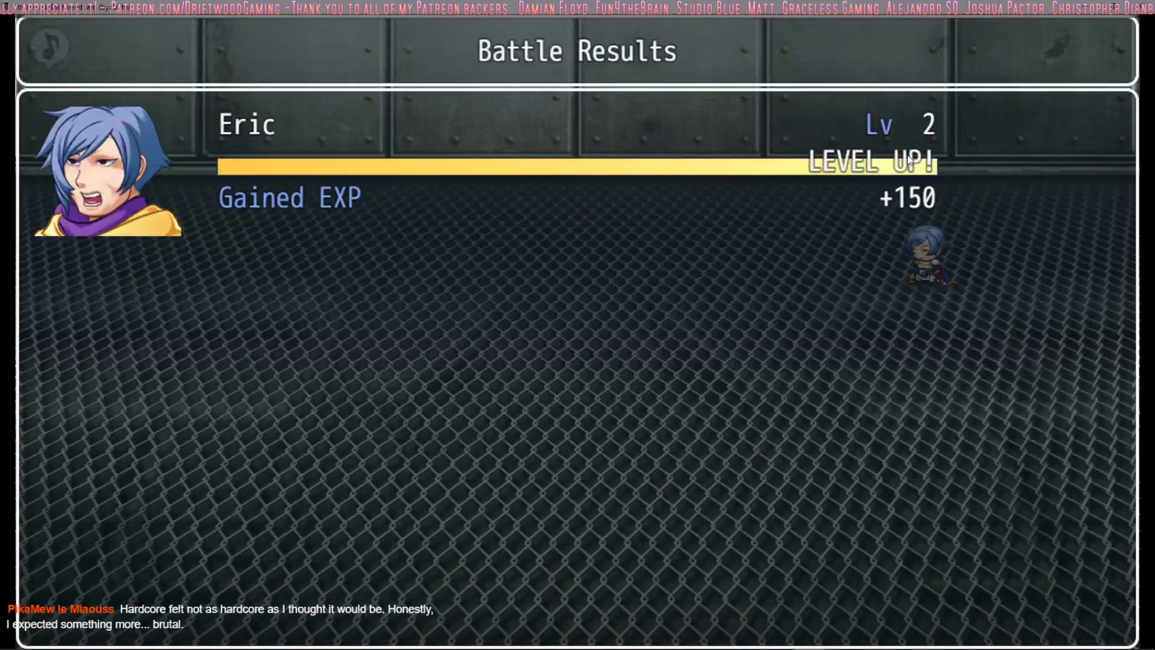
Dismiss Eric's battle results and level-up summary, and advance the dialogue into Ian's battle
key("Return")
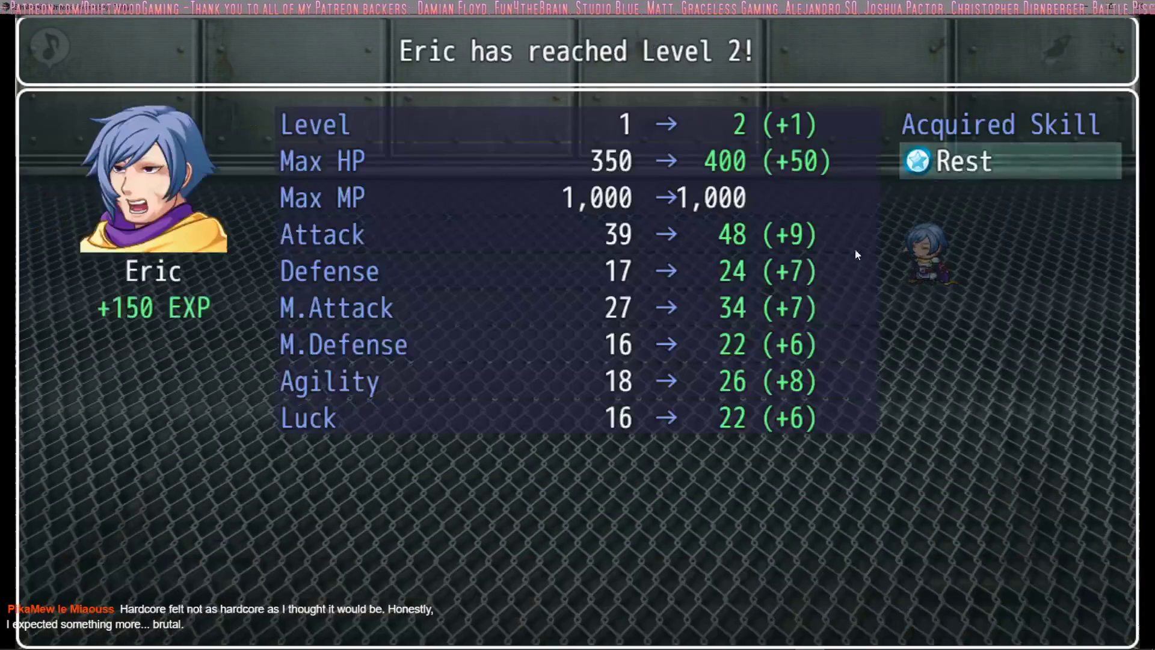
key("Return")
key("Return")
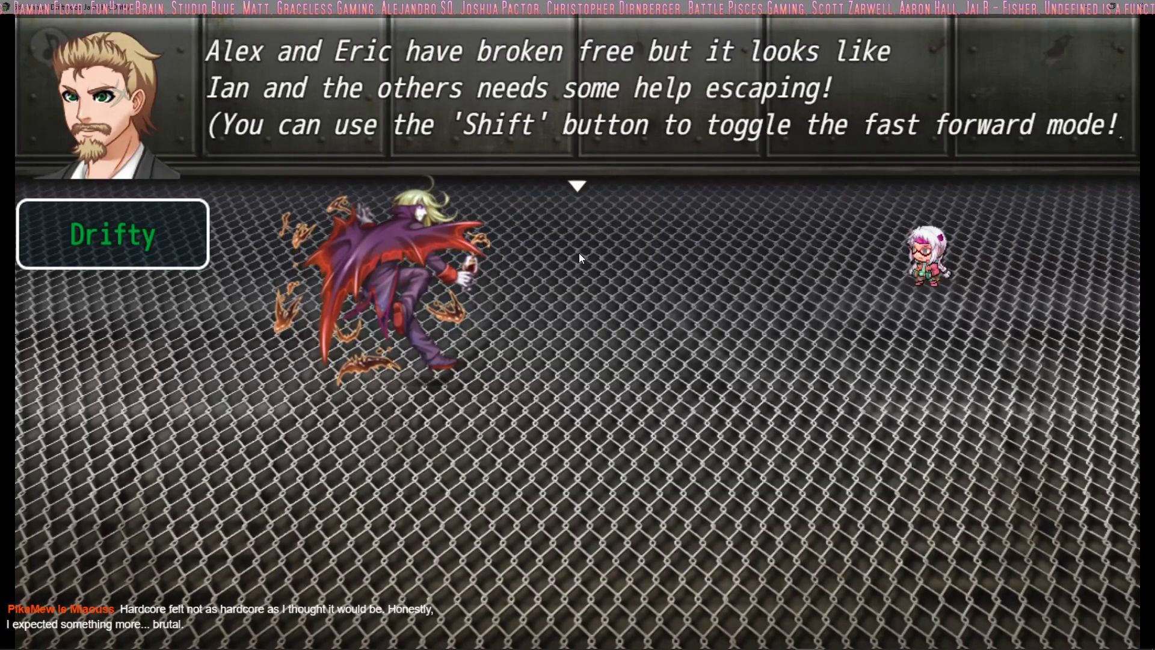
key("Return")
Attack the vampire with Ian's basic Attack for two turns, checking his Herbology skills before each attack
key("Down")
key("Return")
key("Escape")
key("Up")
key("Return")
key("Return")
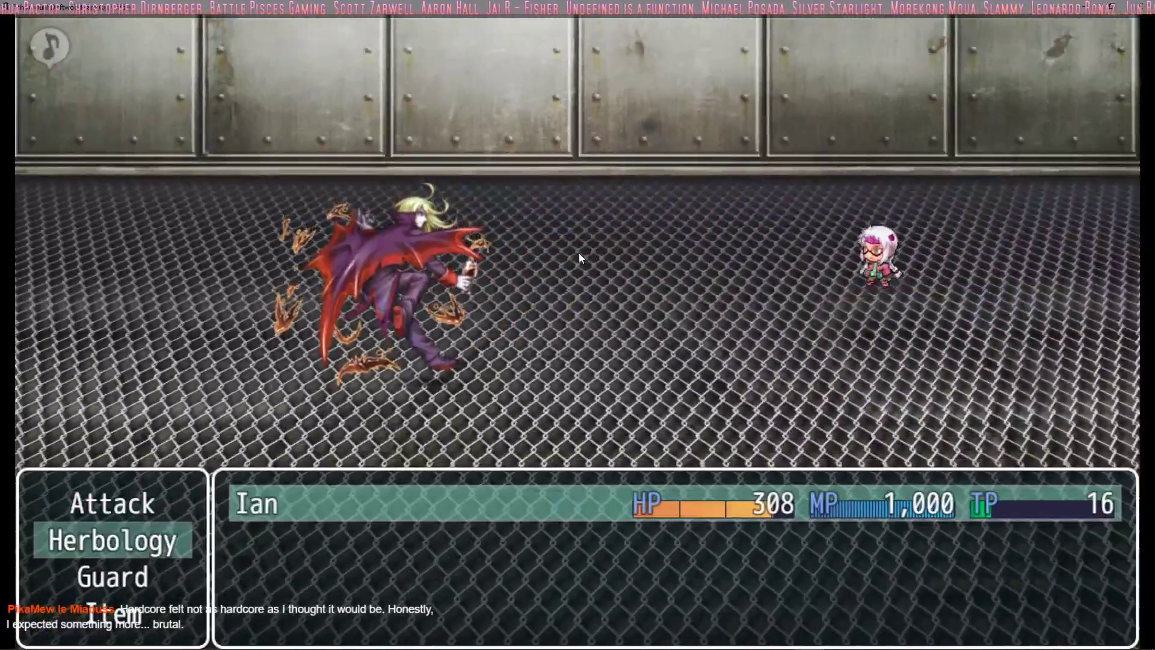
key("Return")
key("Escape")
key("Up")
key("Return")
key("Return")
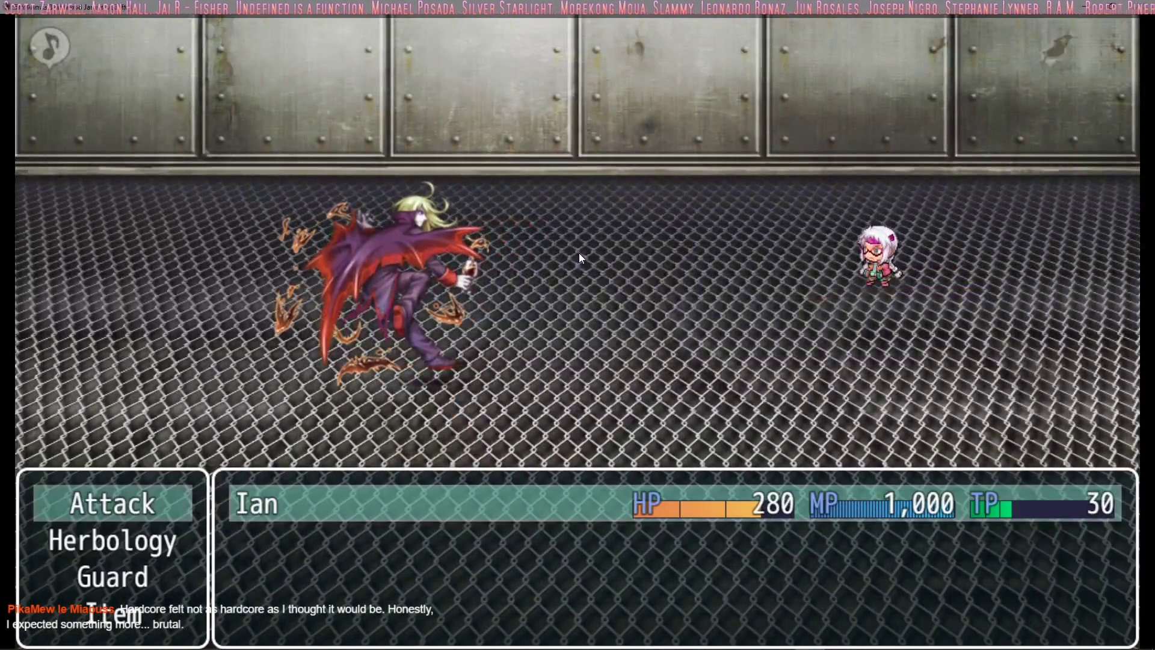
Check Ian's Herbology skills and use his basic Attack on the vampire once more, ending the playtest after that turn
key("Down")
key("Return")
key("Escape")
key("Return")
key("Return")
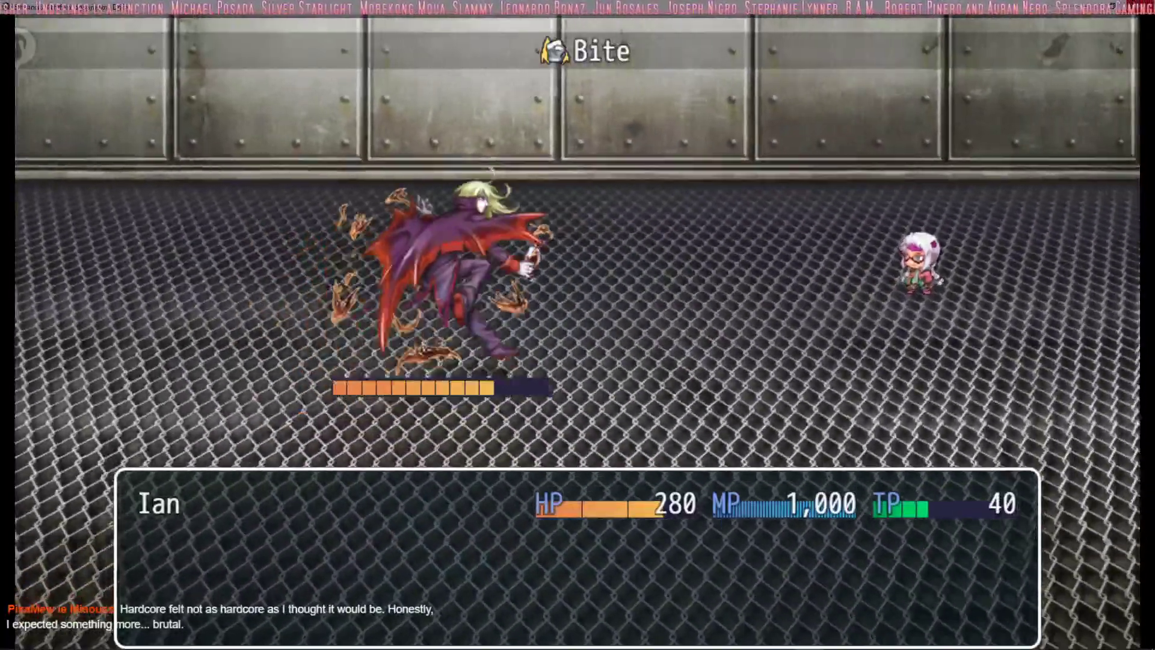
left_click(1142, 5)
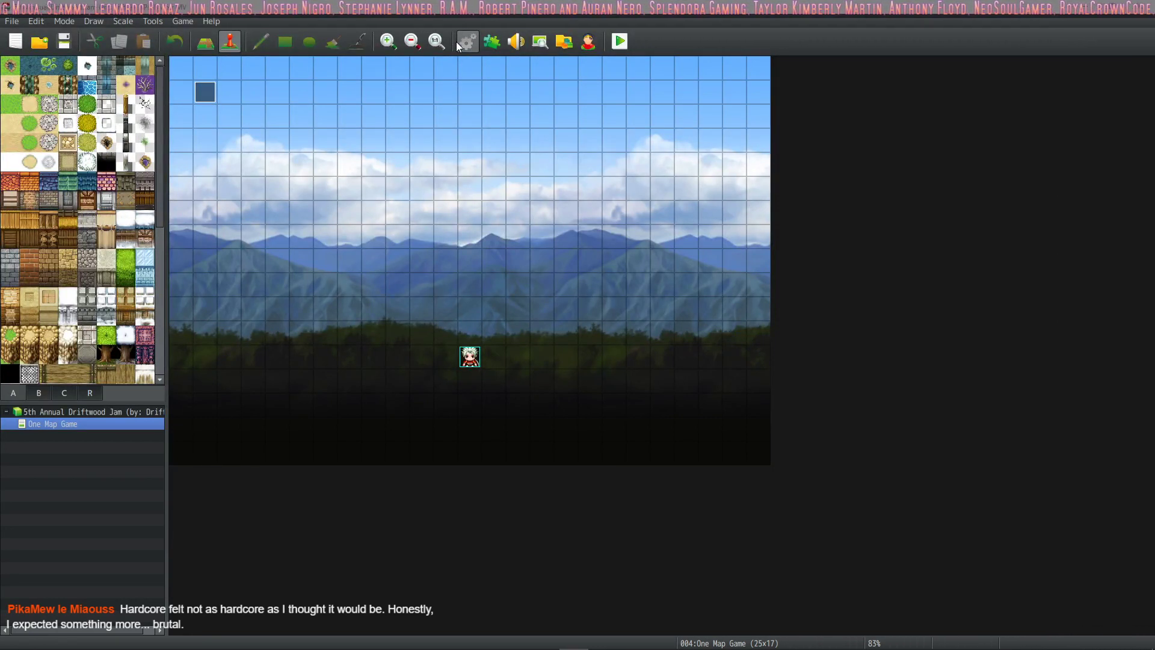
Review the full list of installed plugins in the Plugin Manager, from YEP_CoreEngine to MOG_TitleMagicCircles, and close it
left_click(492, 40)
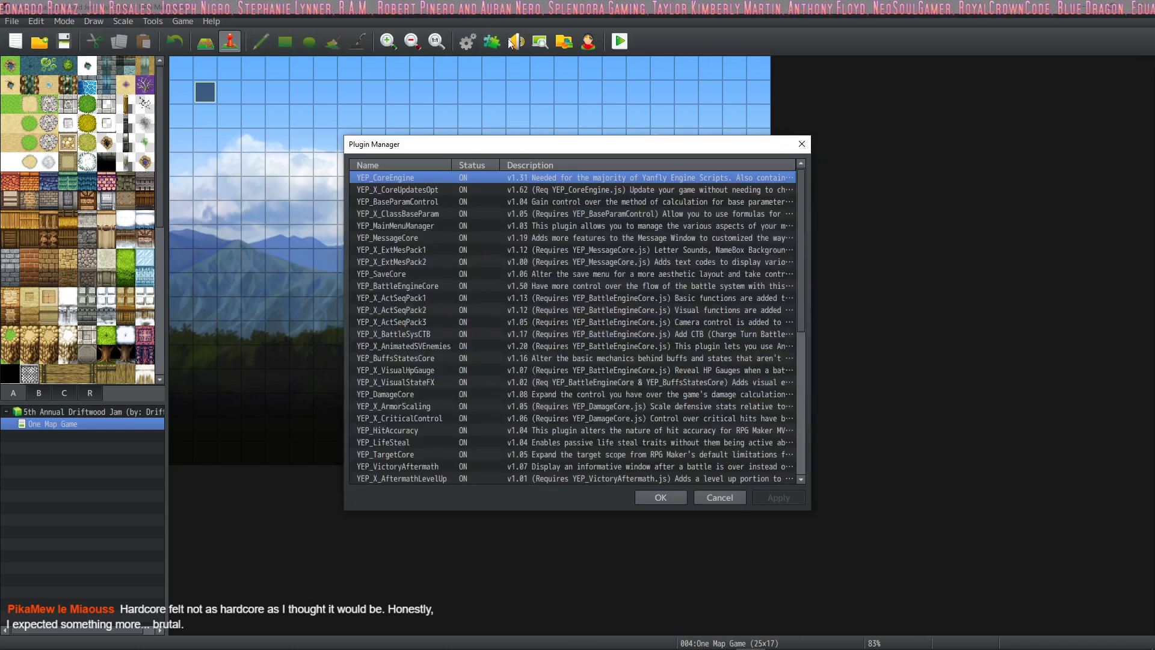
scroll(626, 202, "down", 3)
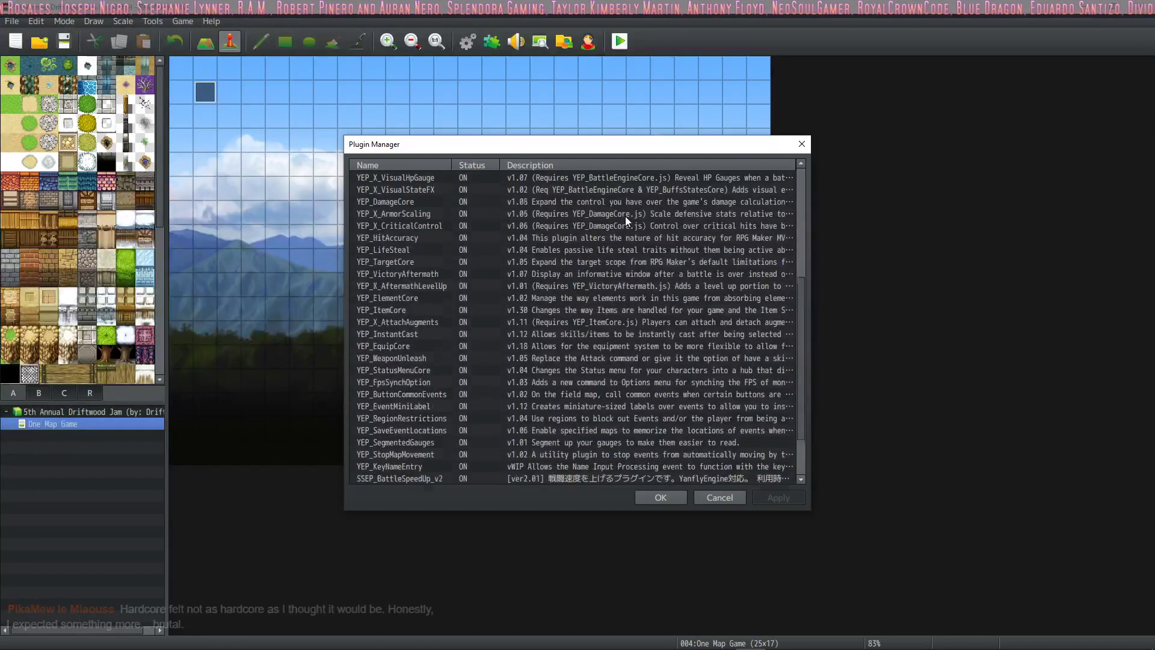
scroll(626, 221, "down", 4)
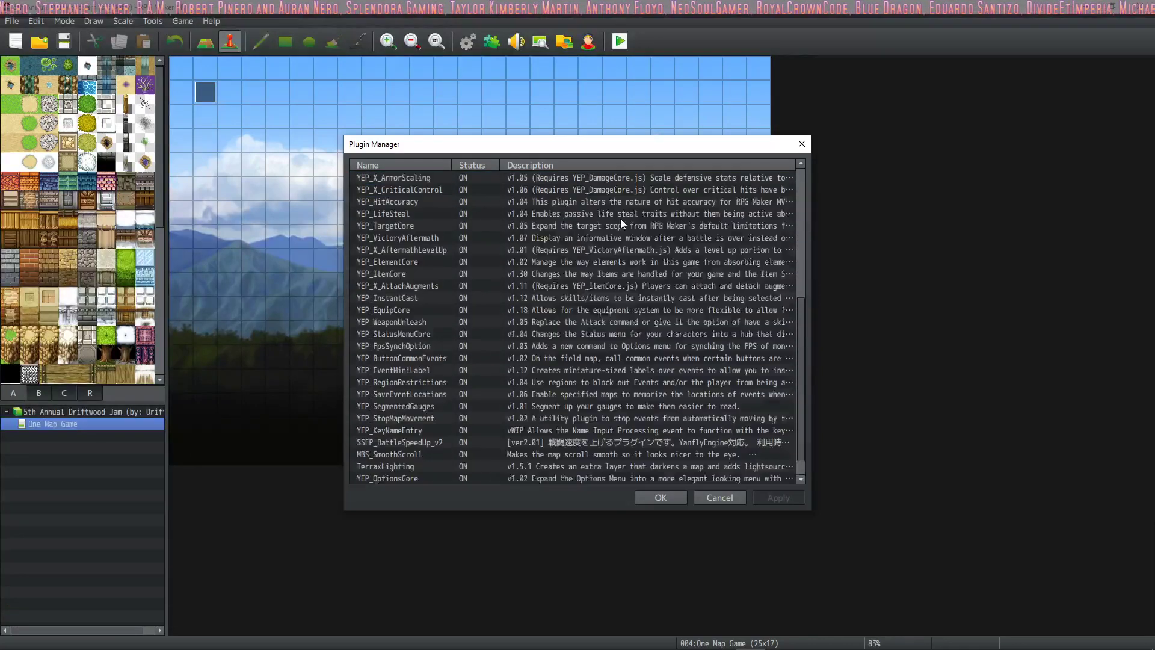
scroll(541, 283, "up", 7)
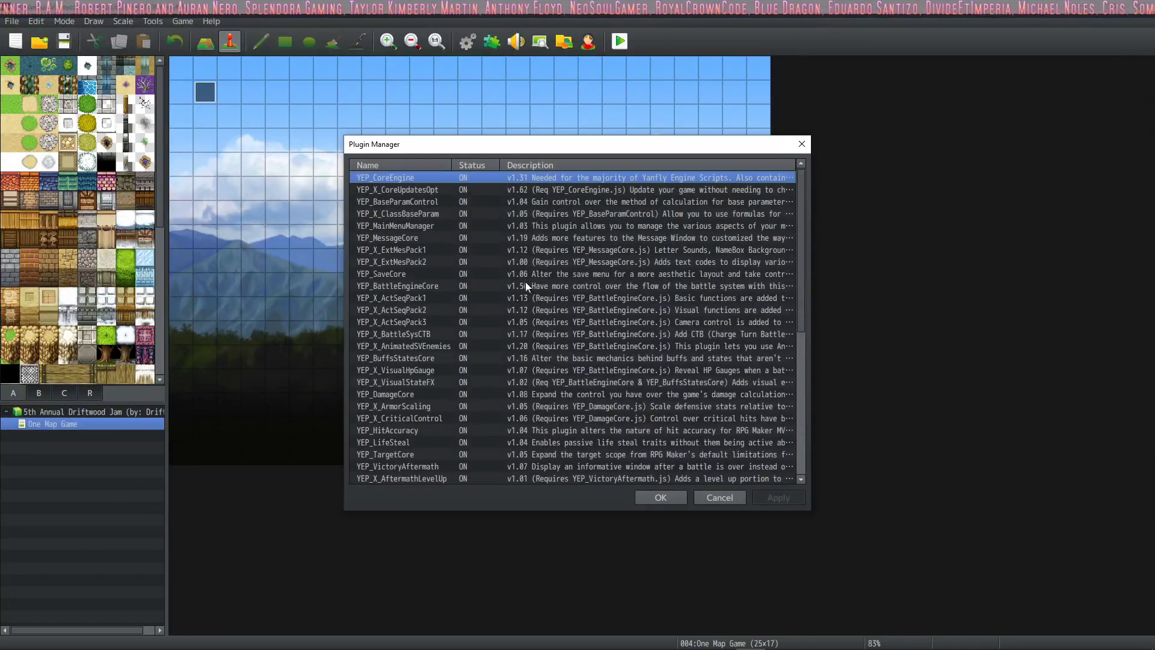
scroll(433, 216, "down", 2)
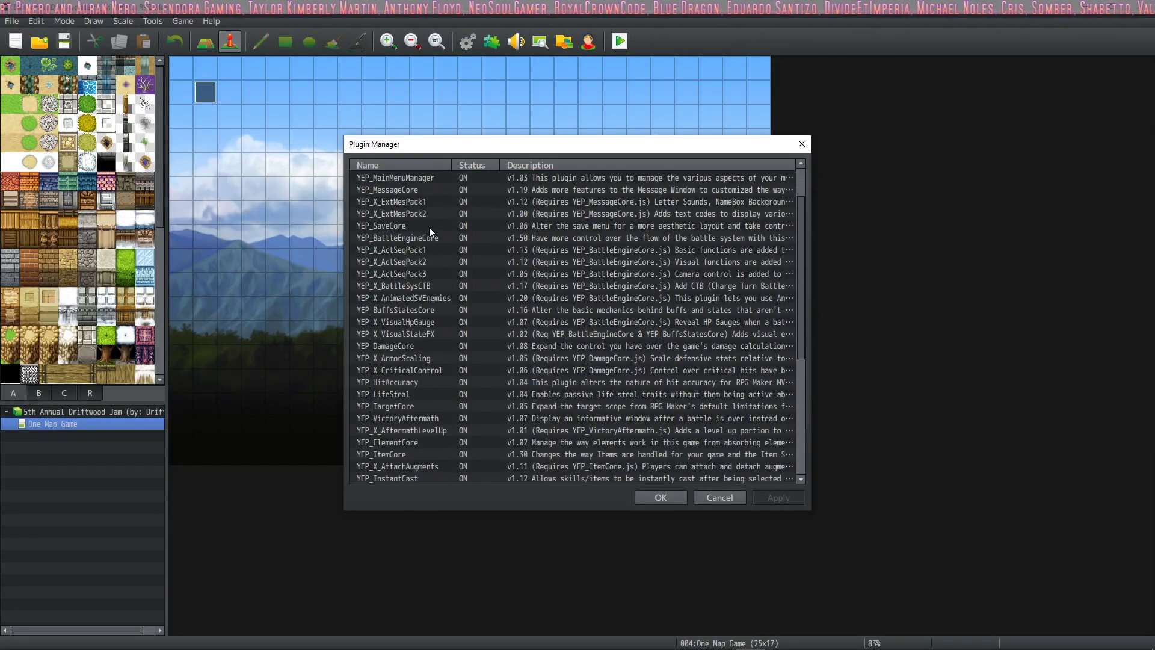
scroll(420, 254, "down", 5)
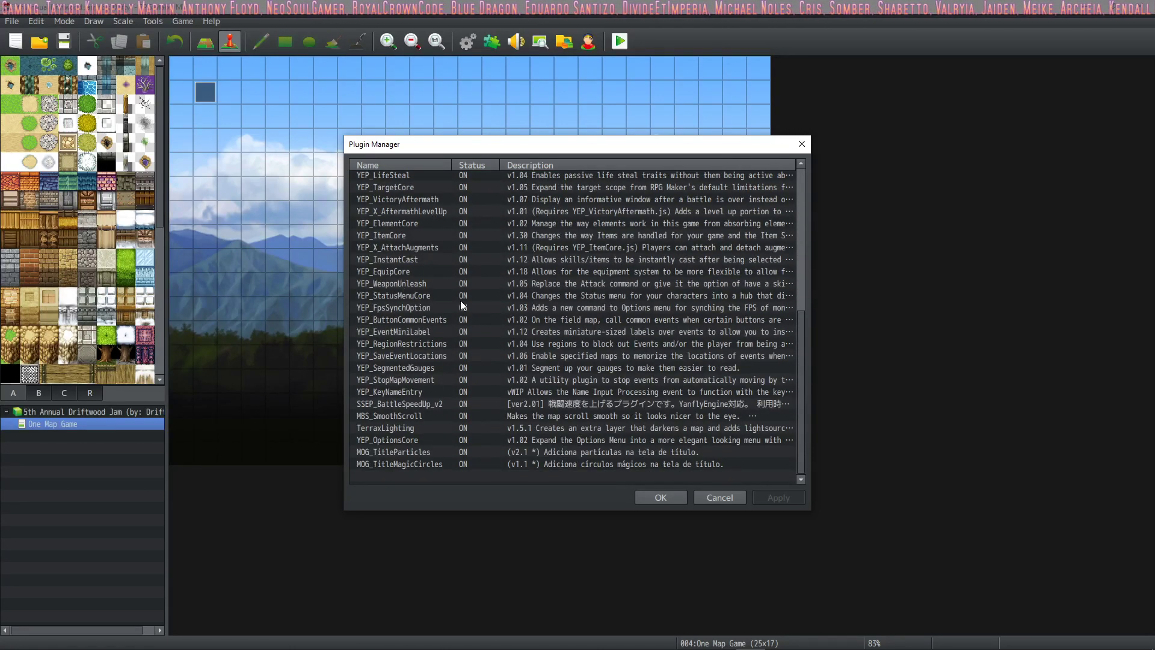
scroll(454, 292, "up", 4)
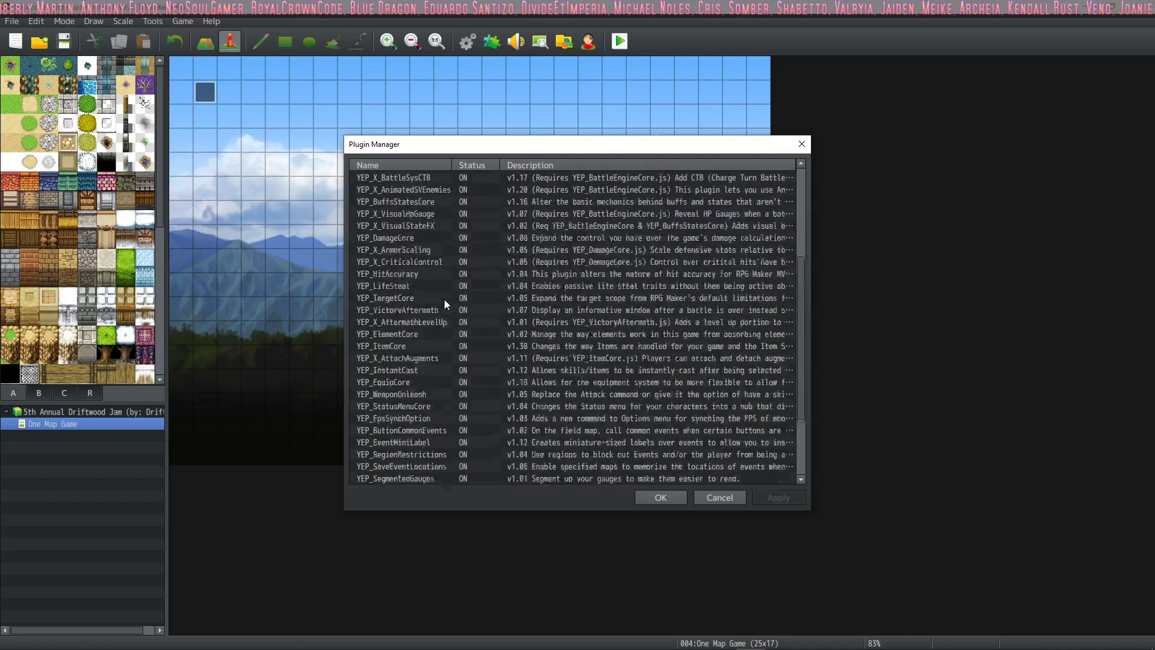
scroll(444, 299, "down", 4)
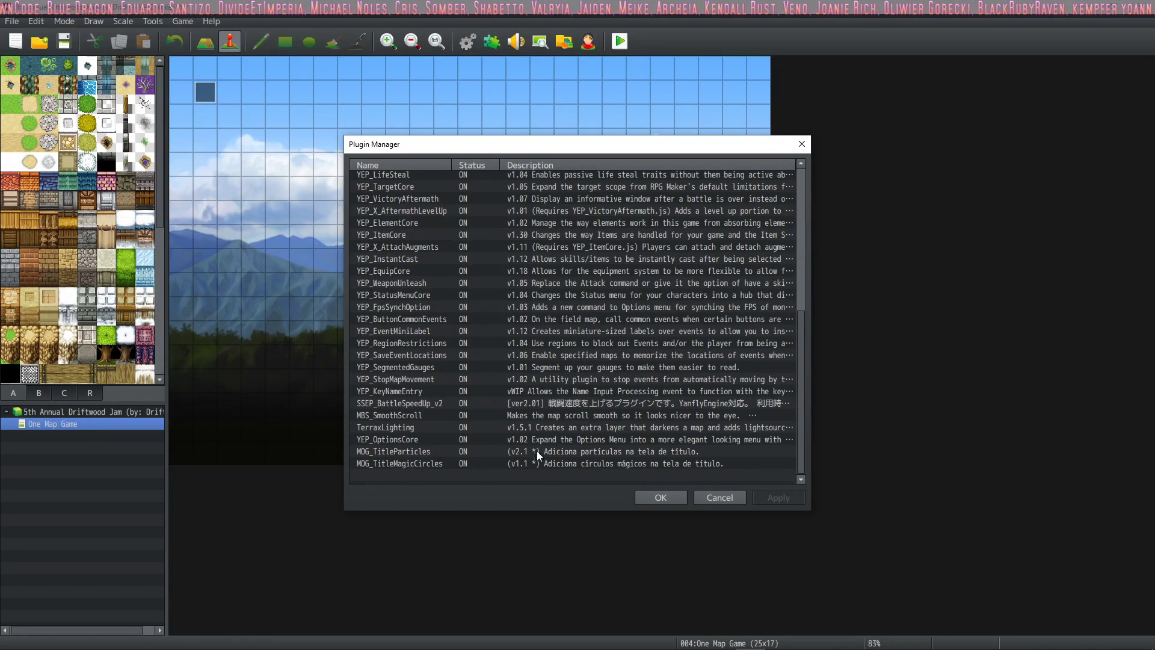
left_click(450, 398)
scroll(452, 394, "up", 7)
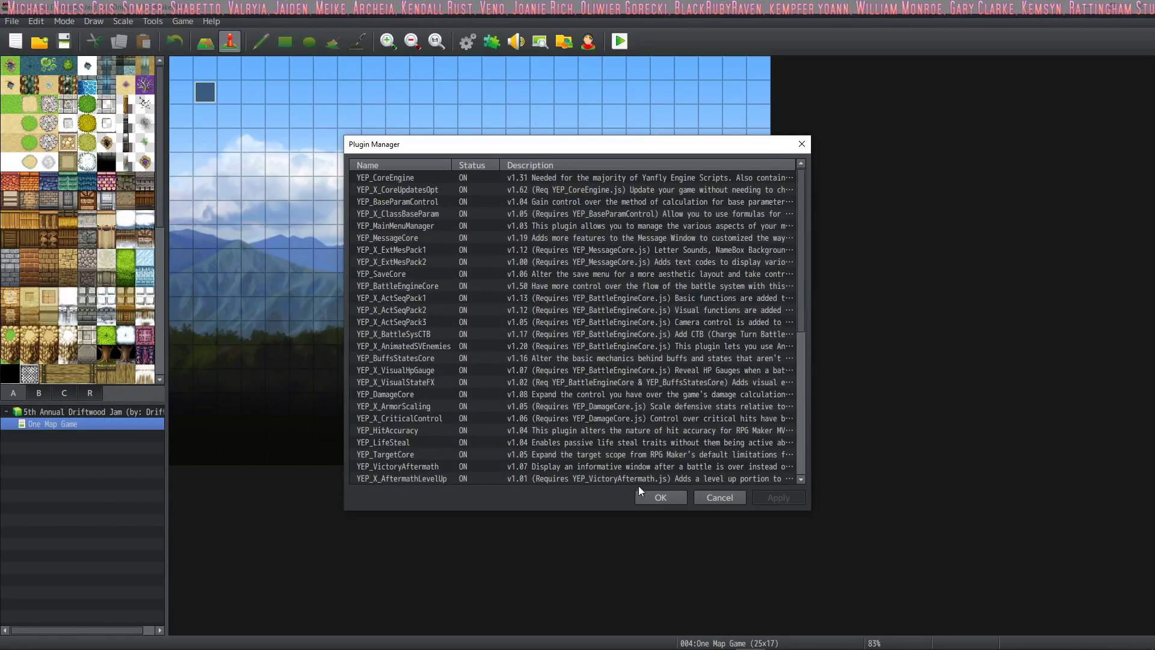
scroll(633, 443, "down", 7)
left_click(655, 497)
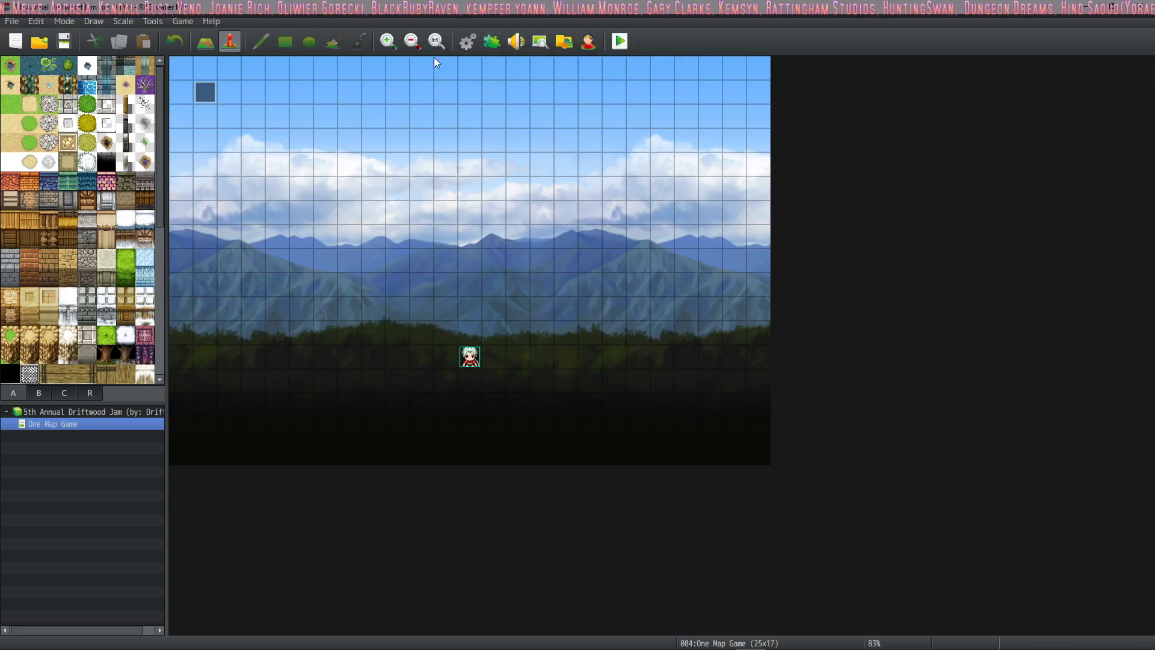
Open the database's Animations list and look through the custom animations numbered 0122 to 0158
left_click(465, 45)
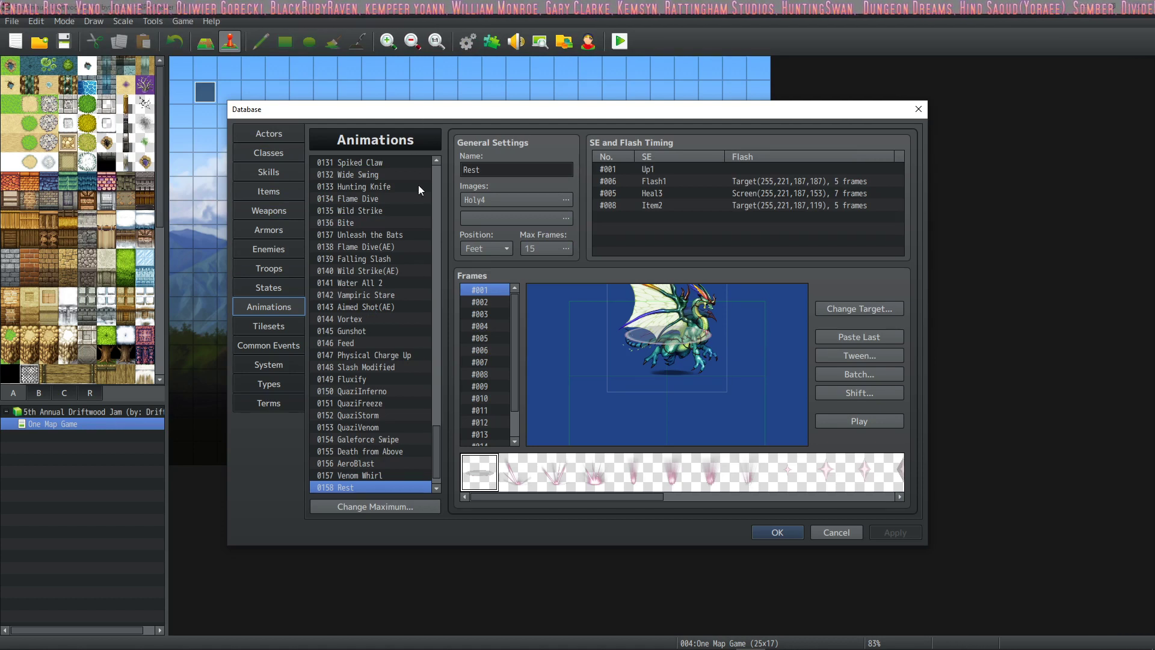
scroll(408, 425, "up", 6)
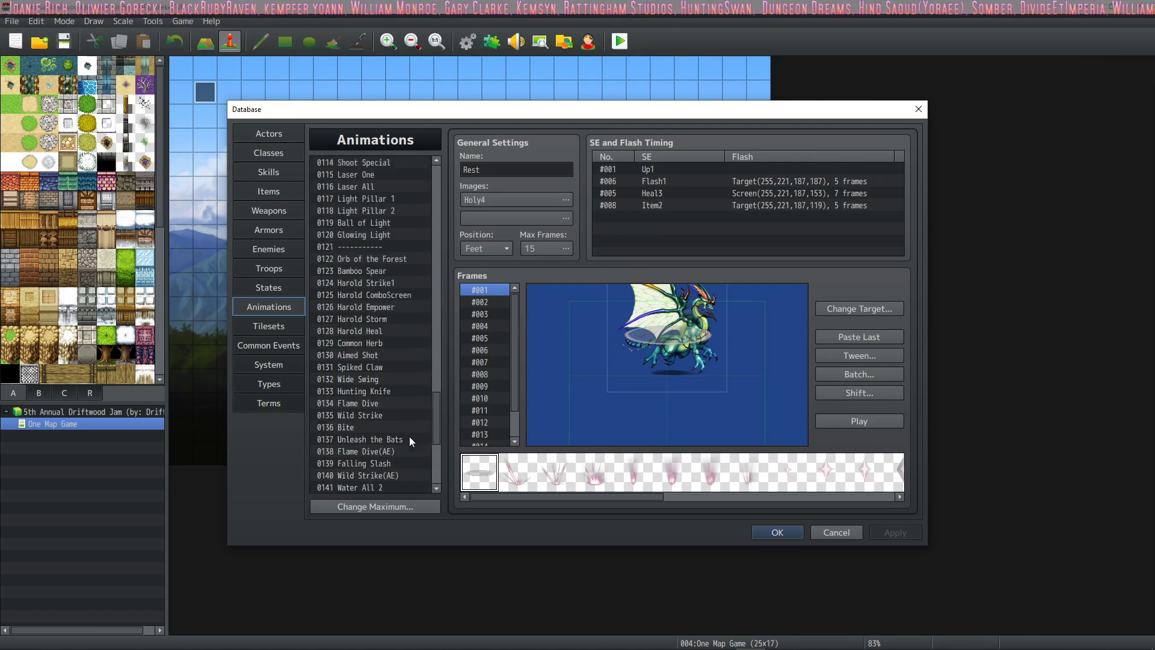
scroll(408, 433, "down", 7)
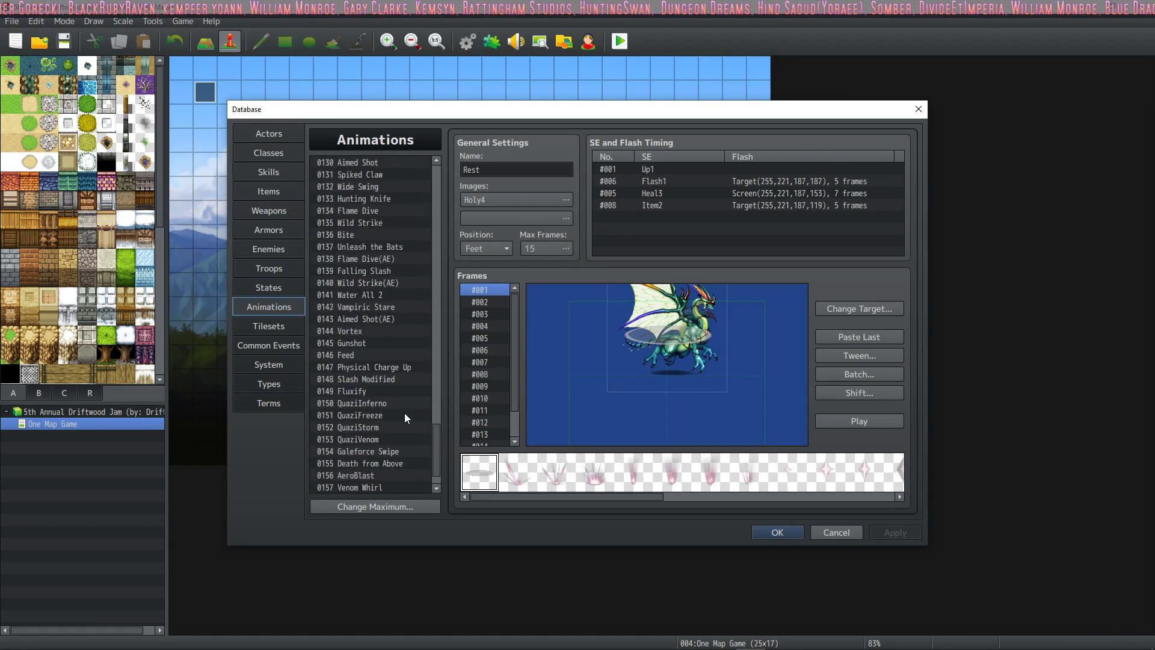
scroll(405, 413, "up", 5)
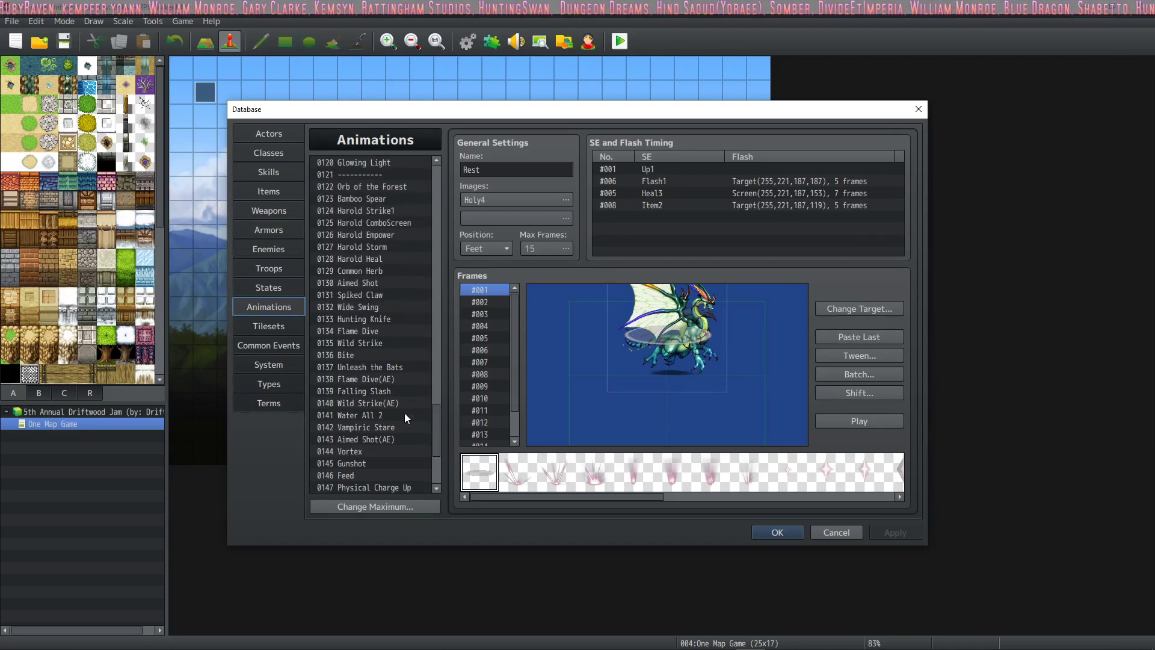
scroll(404, 408, "up", 1)
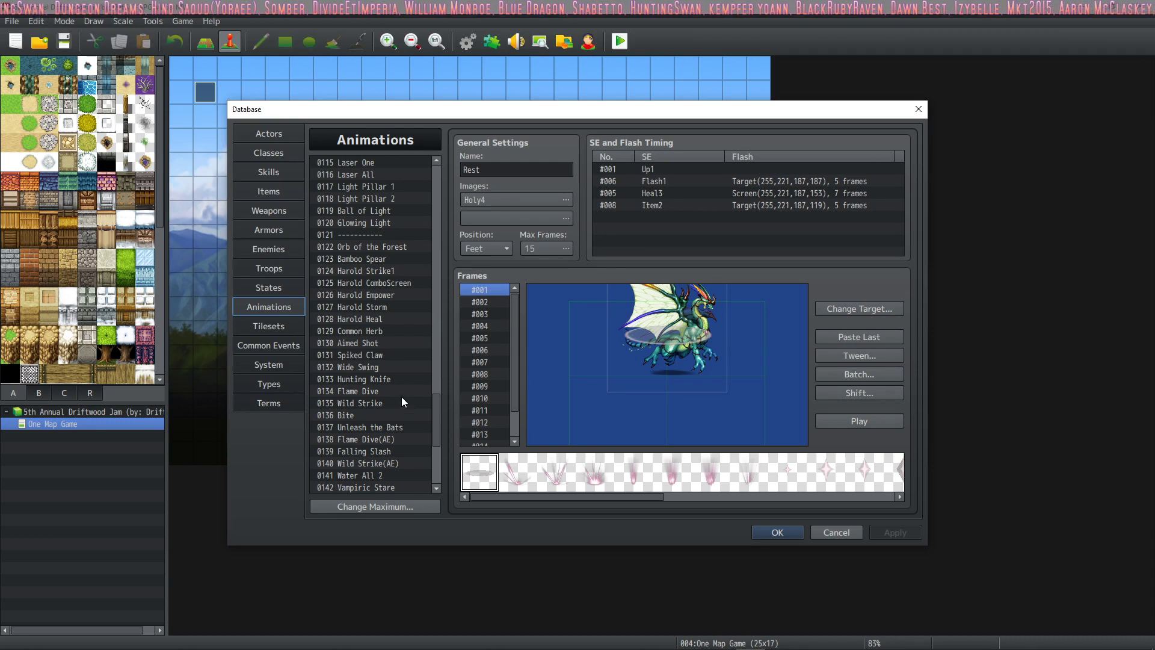
Preview the Orb of the Forest and Bamboo Spear animations
left_click(378, 247)
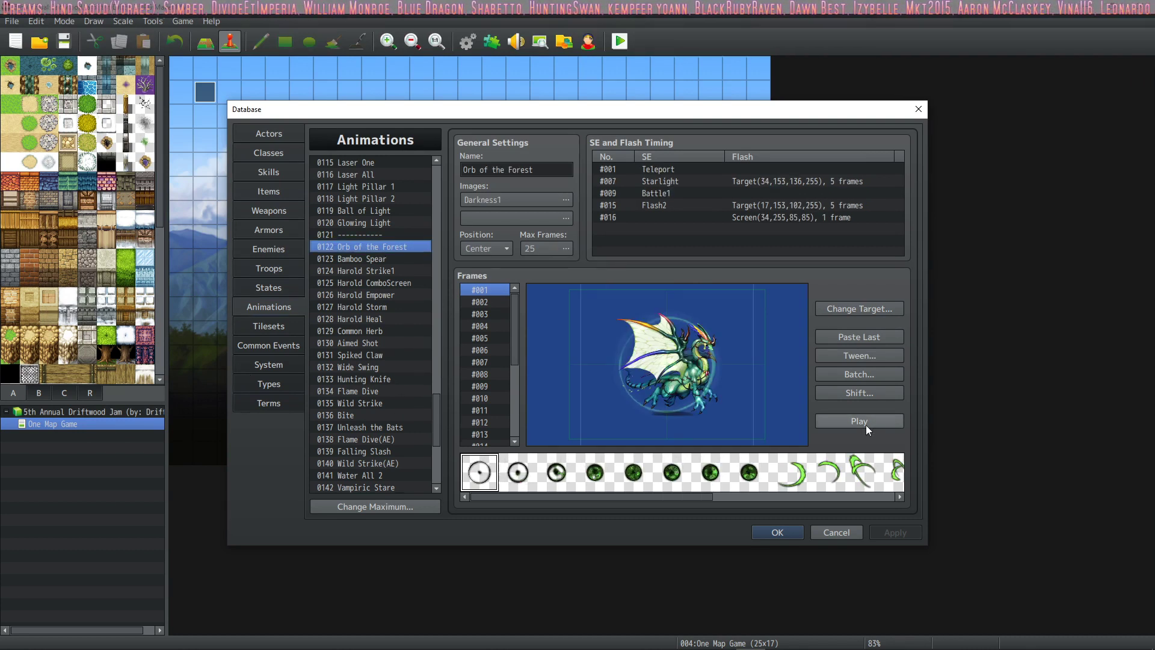
left_click(864, 421)
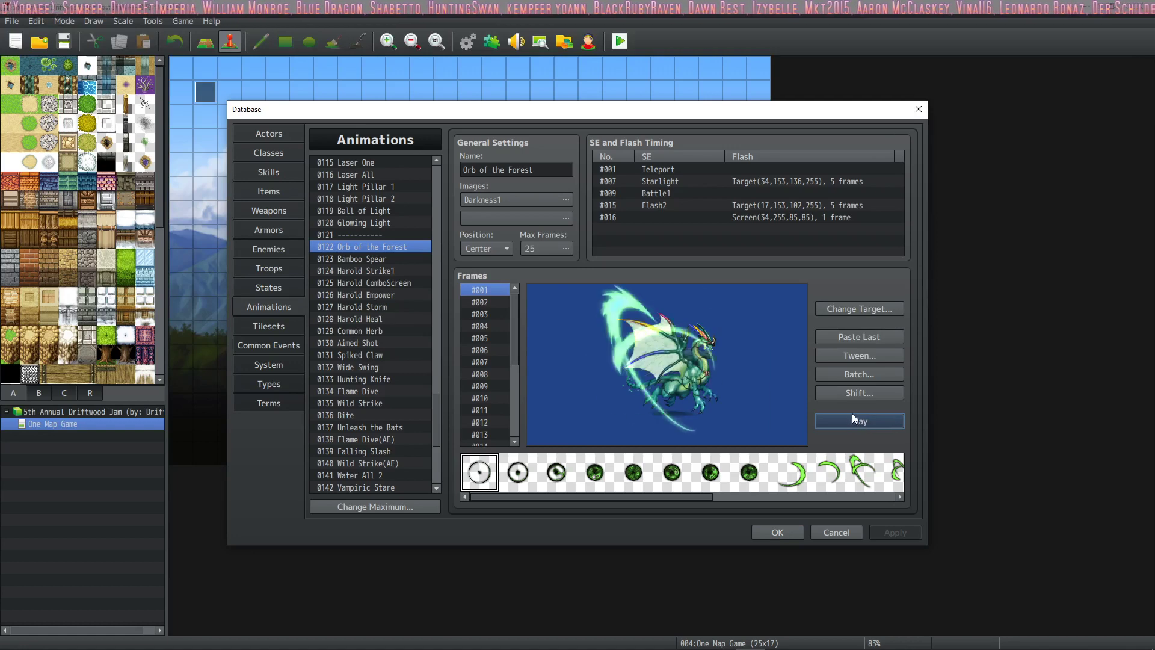
left_click(393, 260)
left_click(861, 421)
Preview the five Harold animations in order: Harold Strike1, Harold ComboScreen, Harold Empower, Harold Storm and Harold Heal
left_click(395, 270)
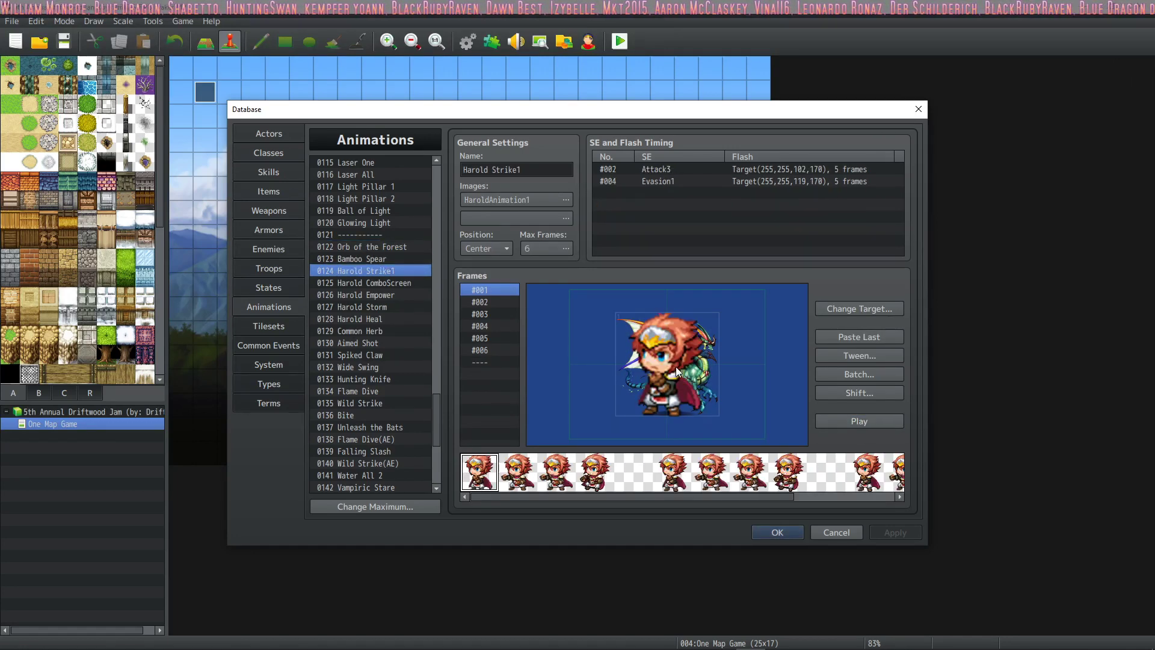
left_click(854, 422)
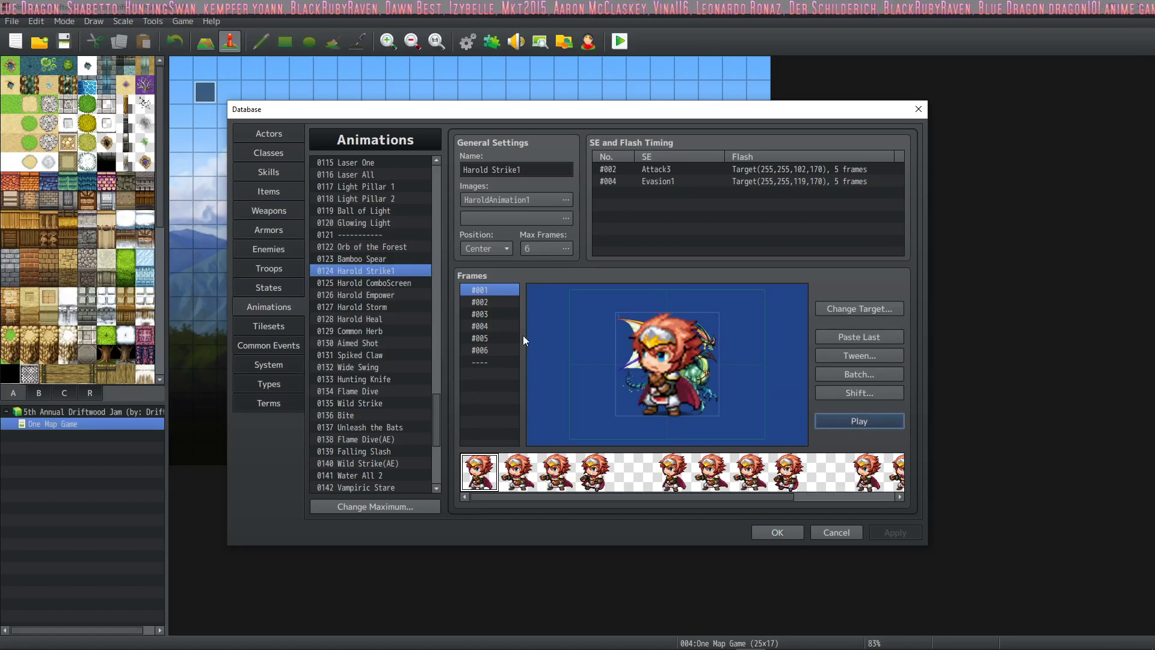
left_click(397, 282)
left_click(852, 420)
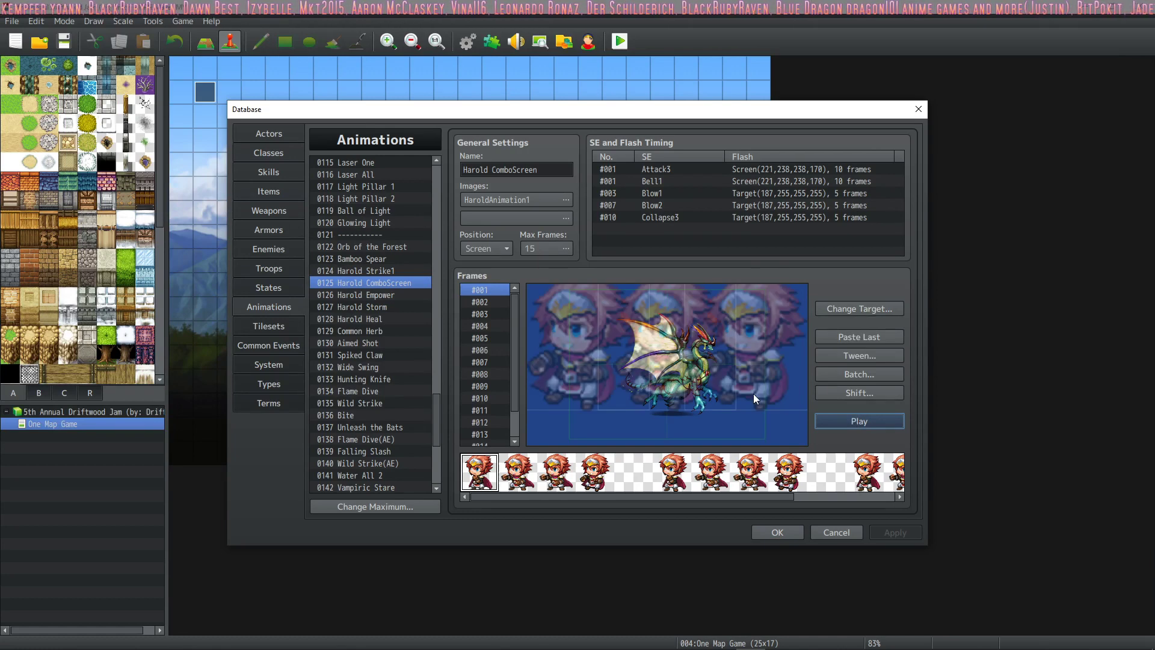
left_click(368, 294)
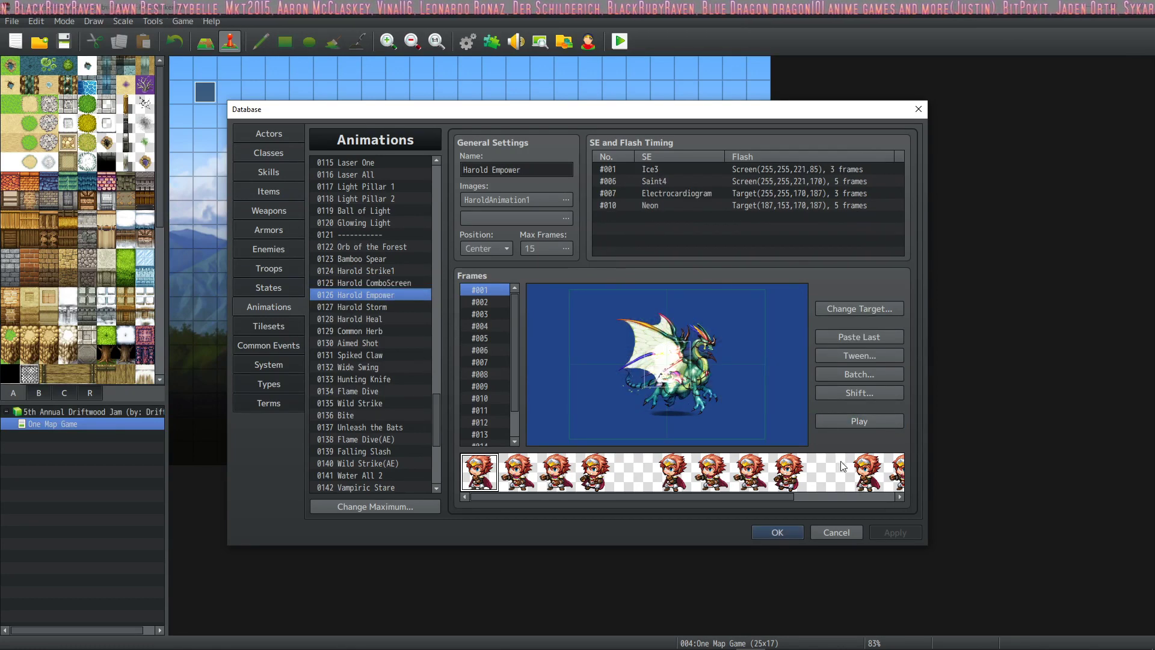
left_click(848, 420)
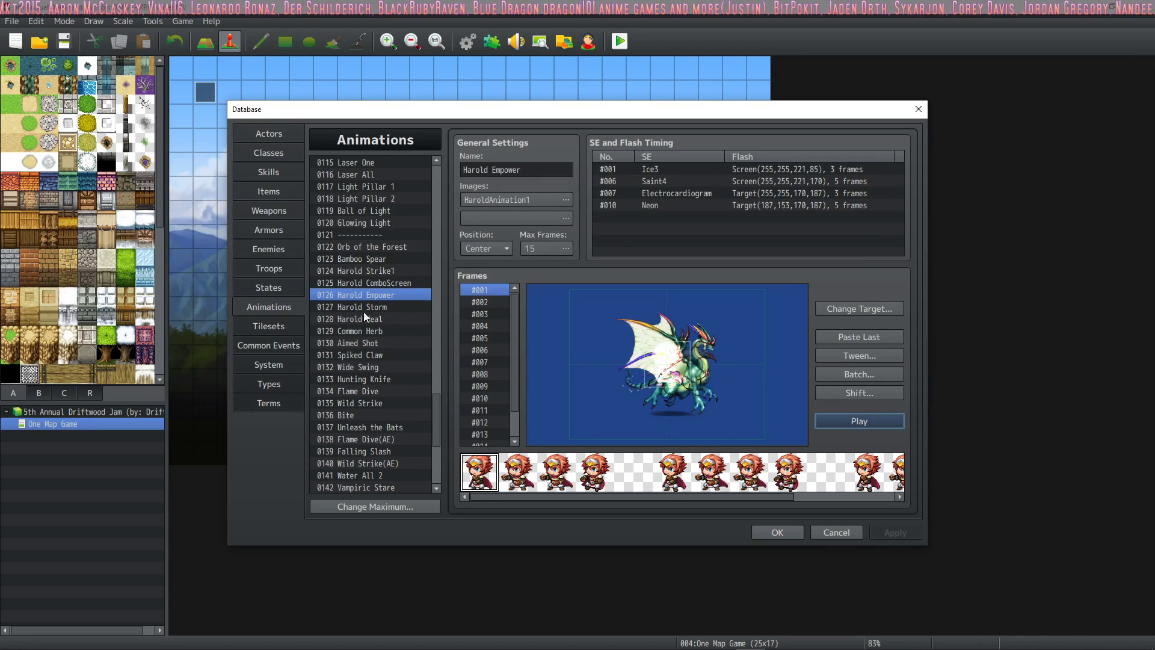
left_click(367, 308)
left_click(864, 427)
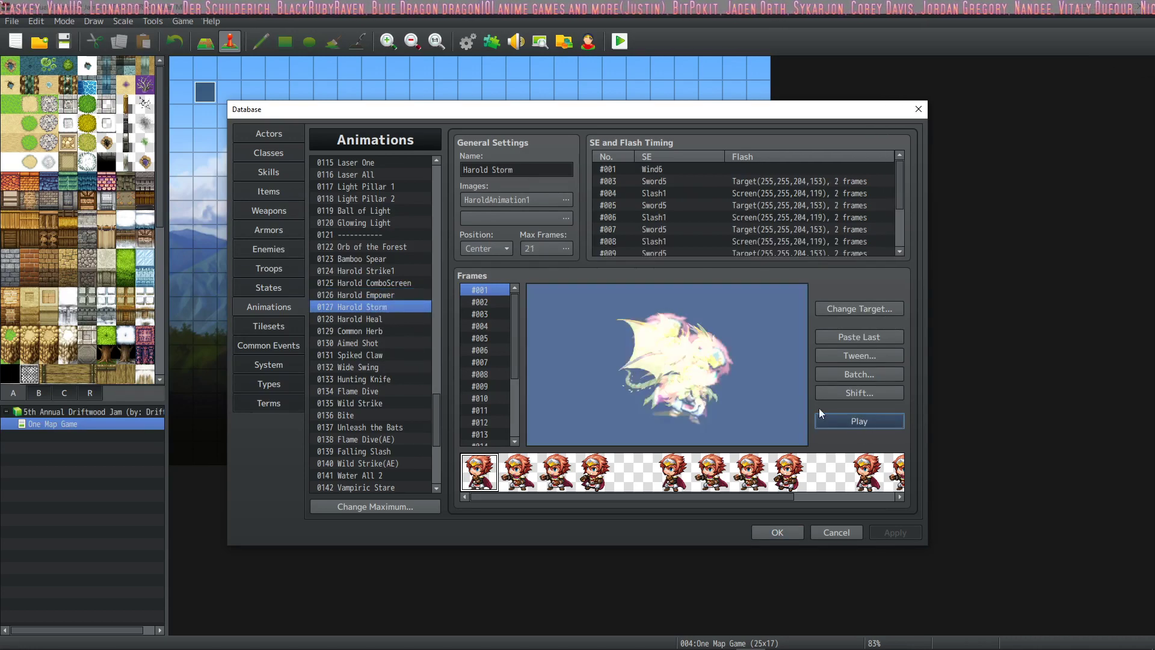
left_click(379, 319)
left_click(872, 421)
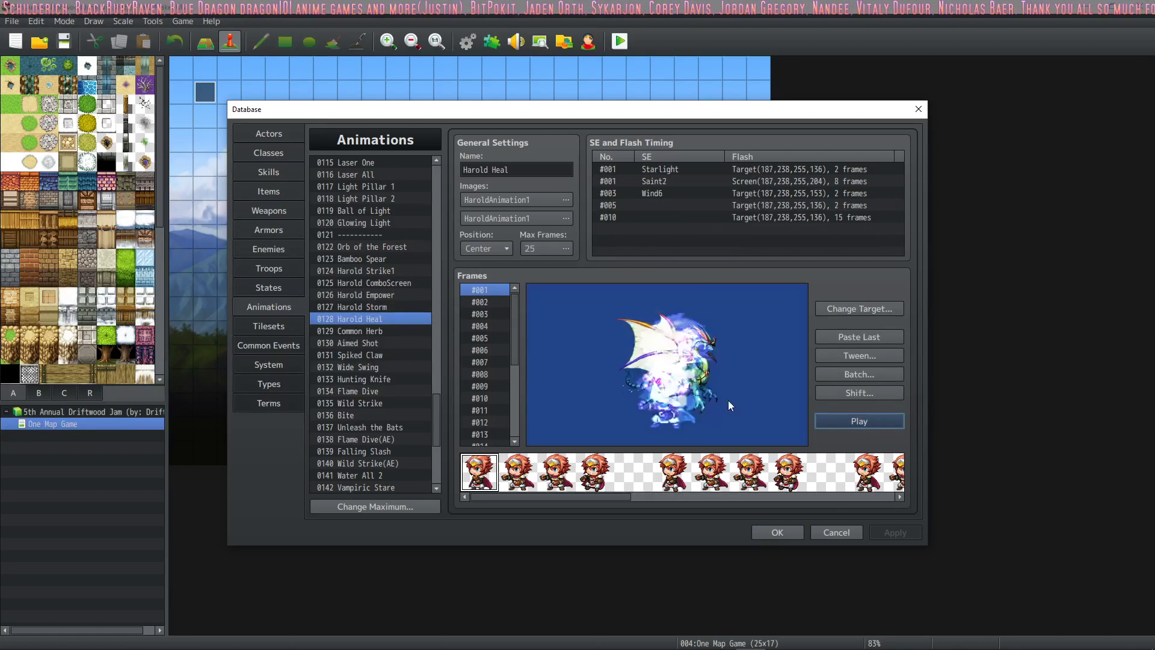
Preview the Common Herb, Aimed Shot and Spiked Claw animations
left_click(367, 332)
left_click(852, 421)
left_click(391, 344)
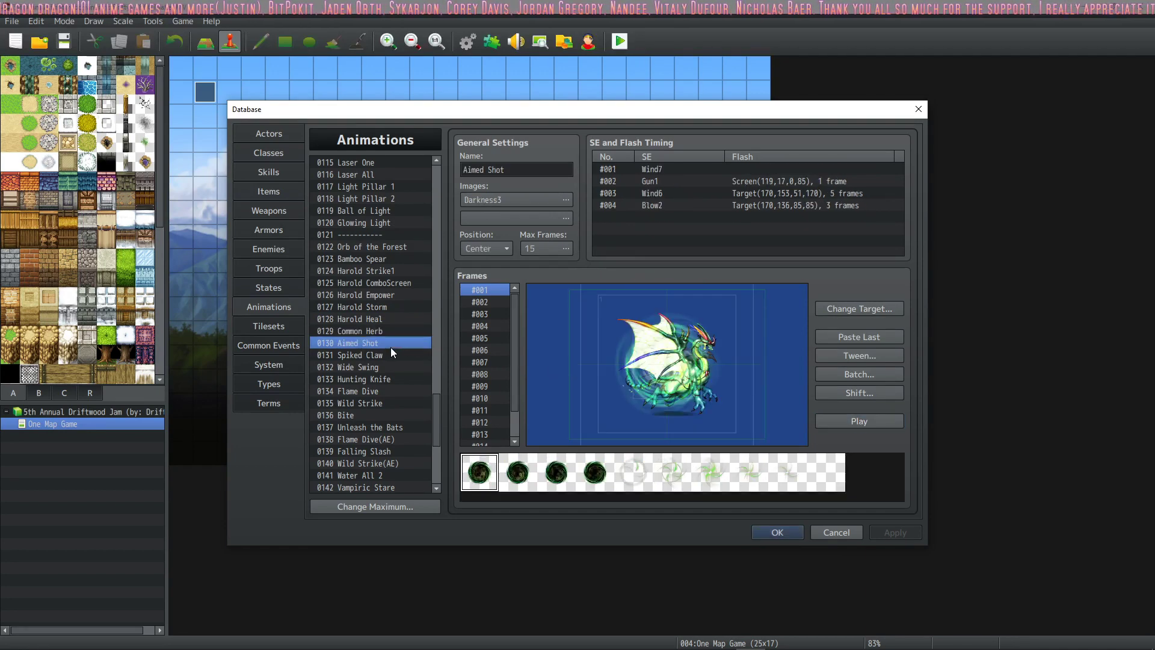
left_click(855, 421)
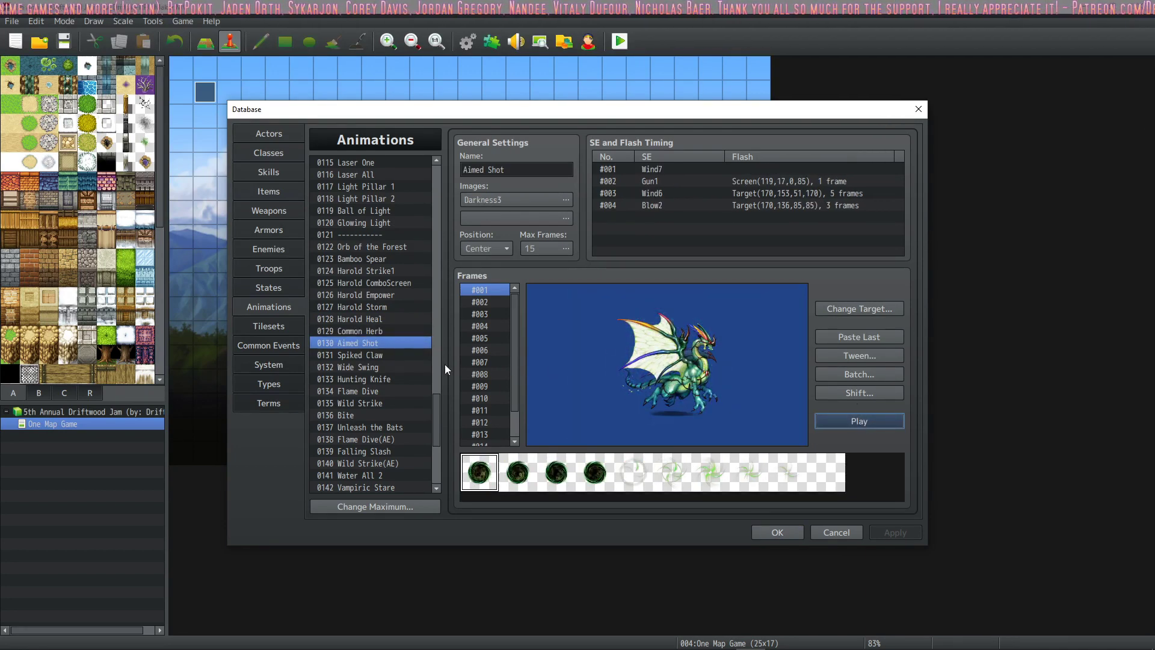
left_click(377, 356)
left_click(866, 422)
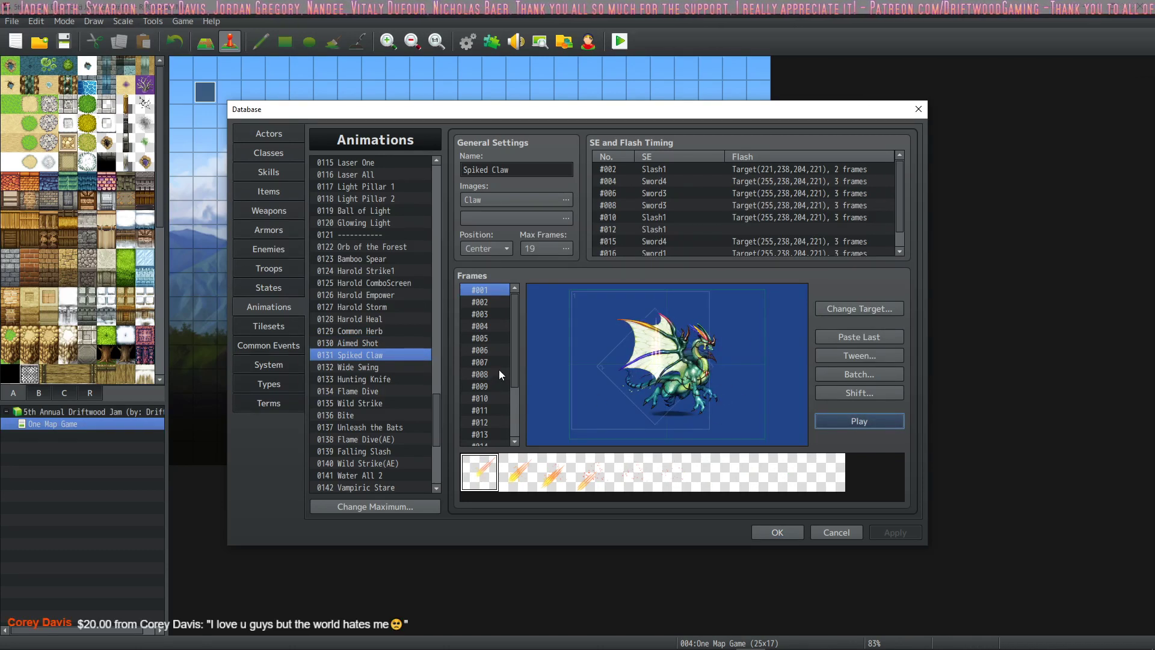
Preview the Wide Swing, Hunting Knife and Flame Dive animations, playing Wide Swing twice
left_click(366, 367)
left_click(840, 419)
left_click(837, 417)
left_click(389, 379)
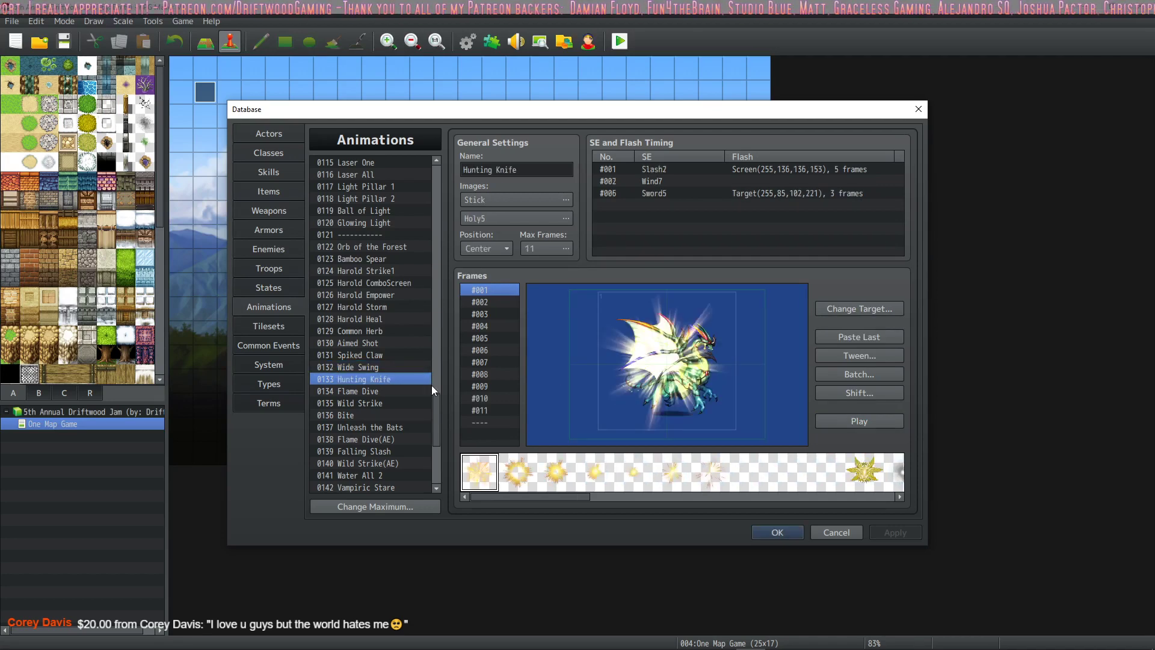
left_click(868, 422)
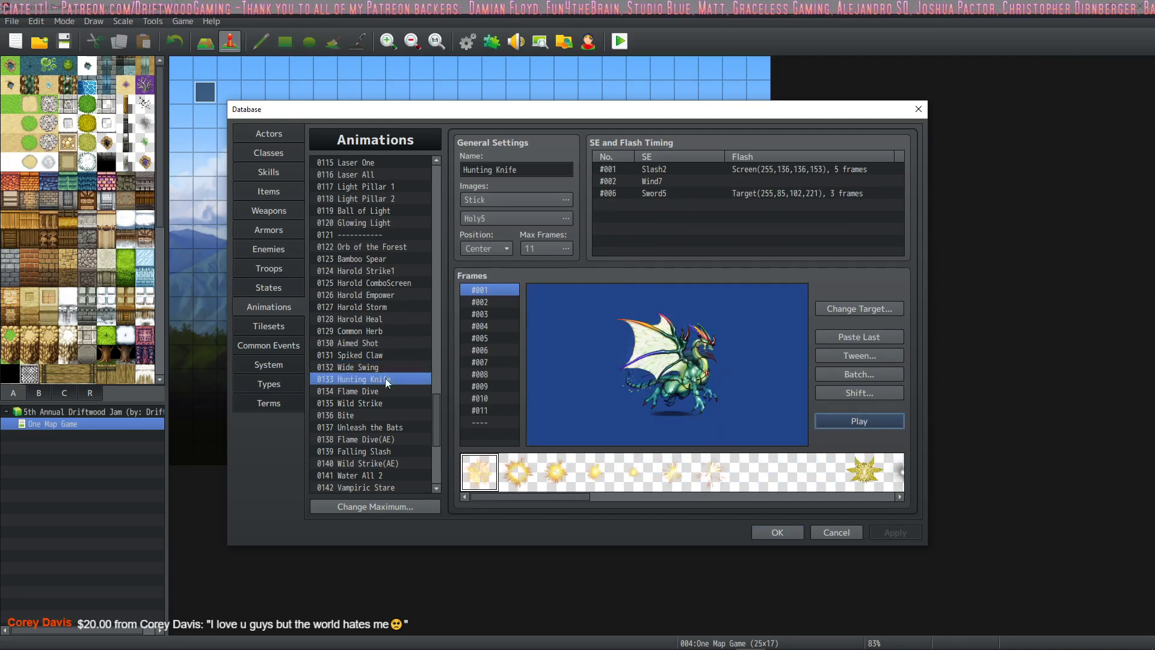
left_click(393, 390)
left_click(870, 416)
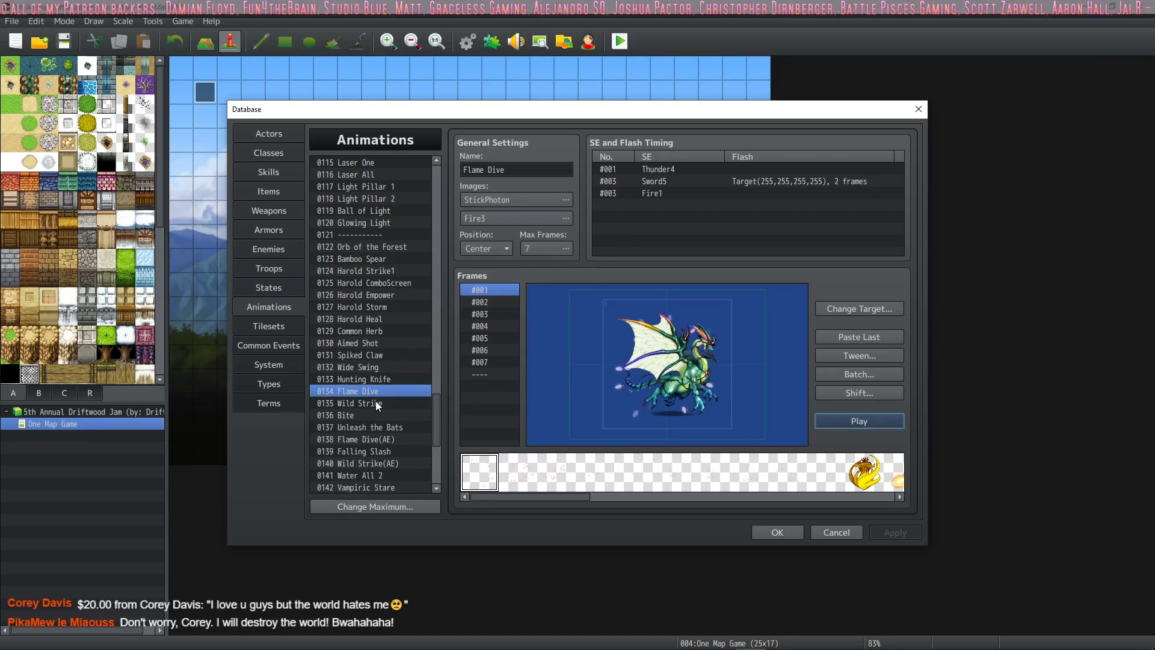
Preview the Wild Strike, Bite and Unleash the Bats animations
left_click(378, 403)
left_click(851, 425)
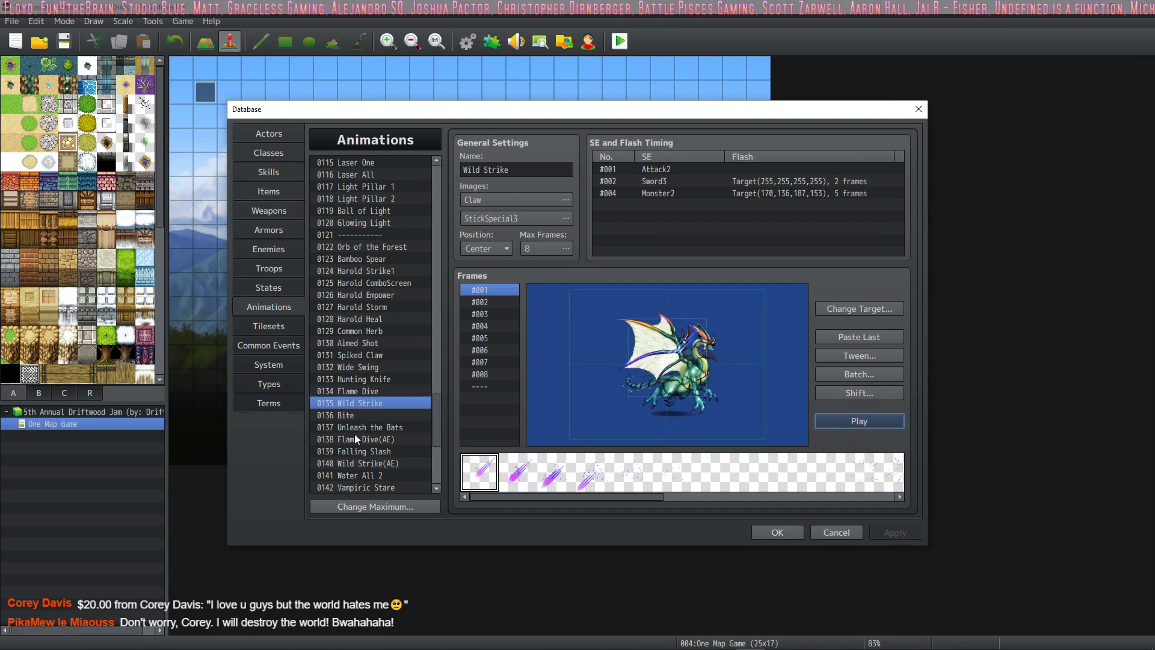
left_click(362, 414)
left_click(861, 421)
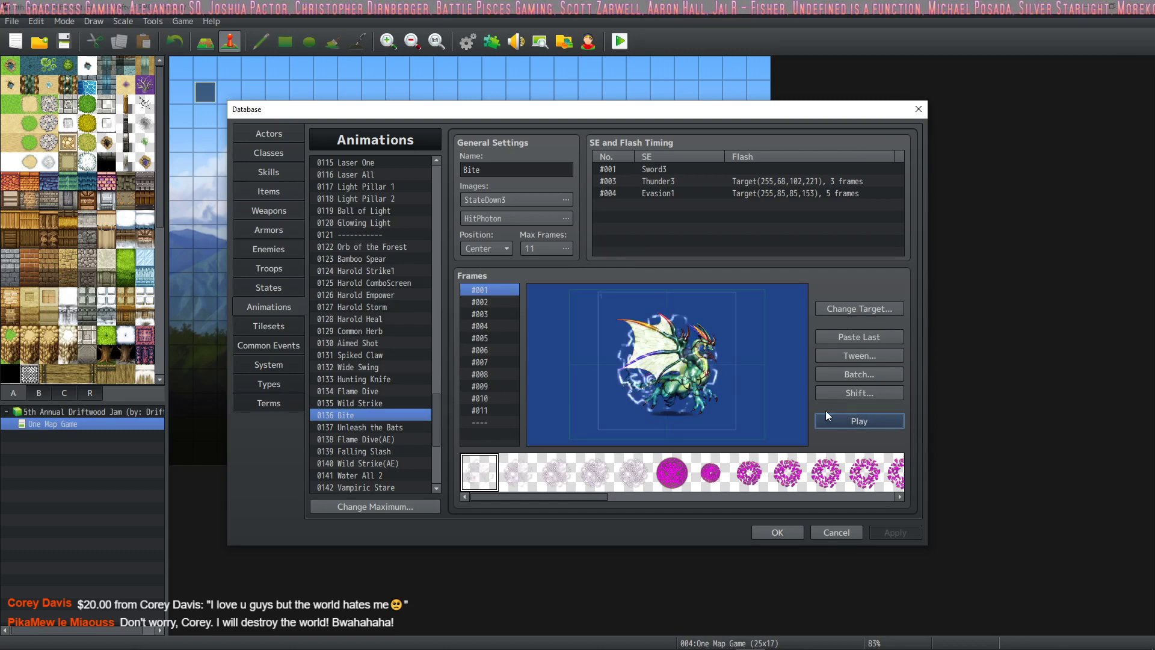
left_click(337, 427)
left_click(847, 414)
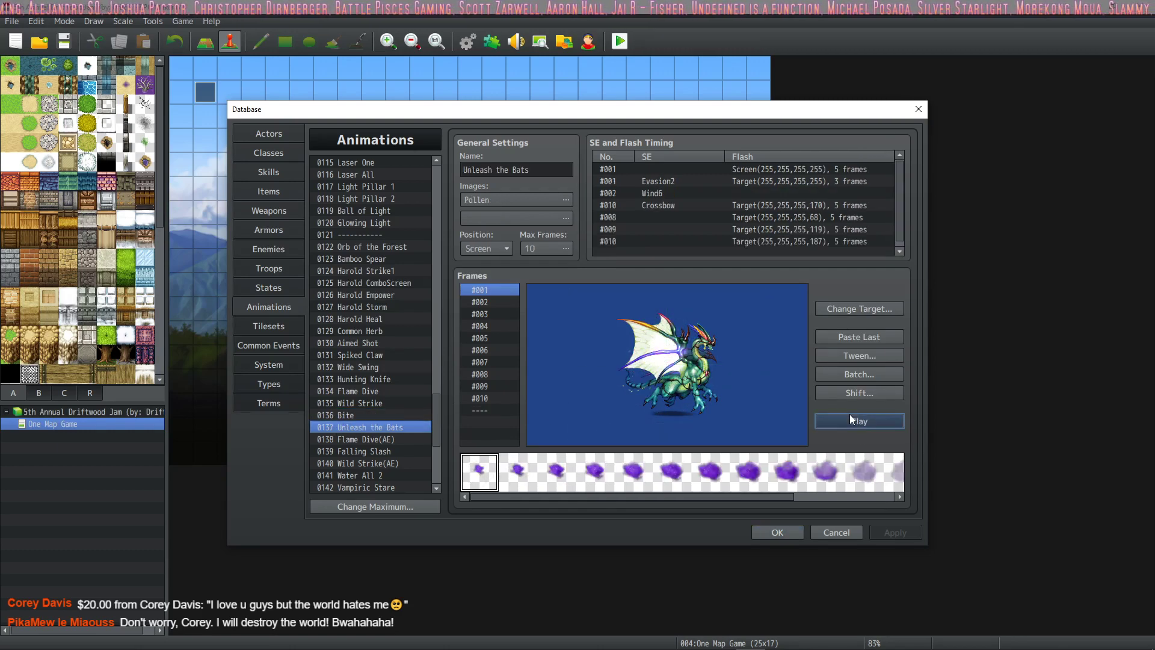
Preview the Flame Dive(AE), Falling Slash and Wild Strike(AE) animations
left_click(352, 440)
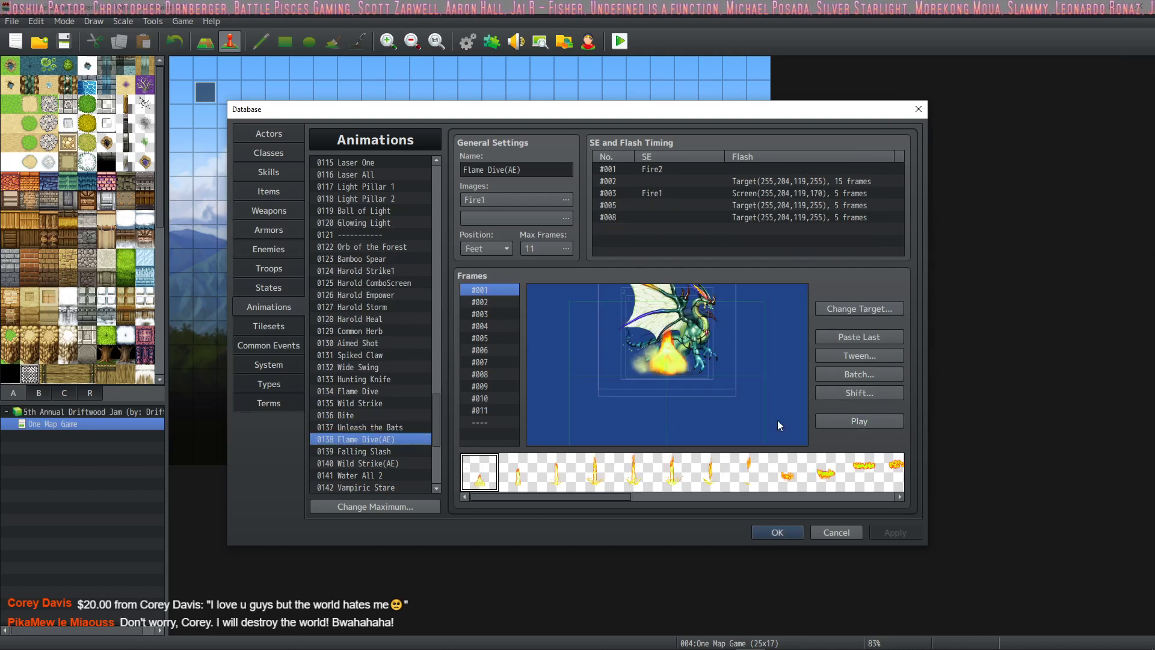
left_click(886, 420)
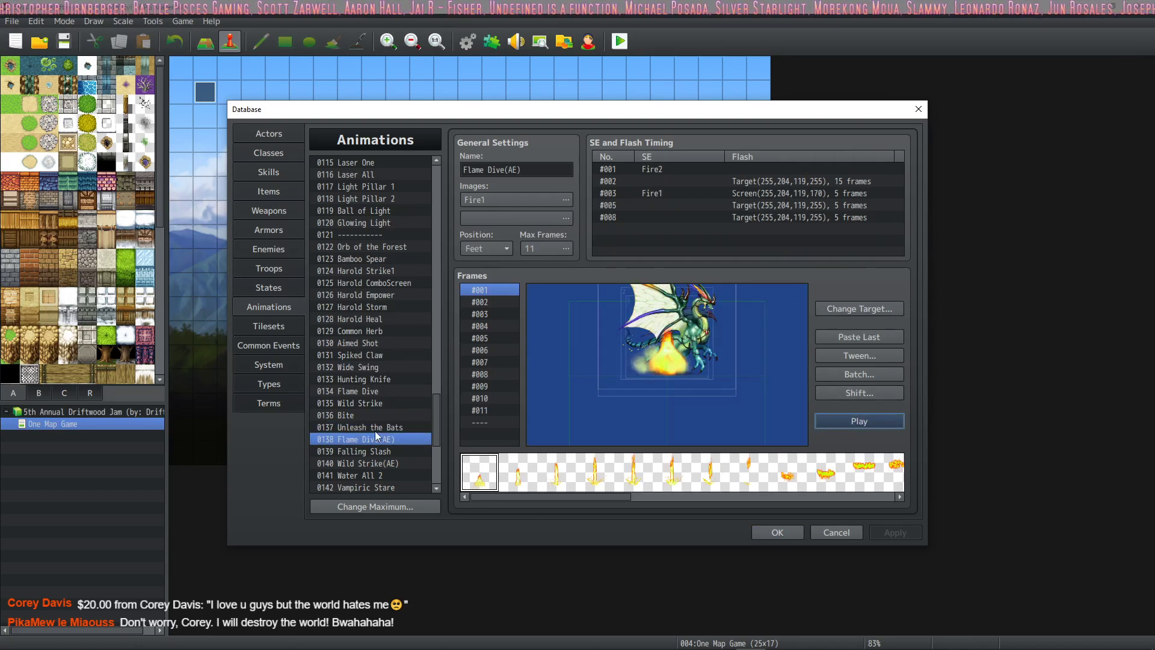
left_click(340, 451)
left_click(868, 414)
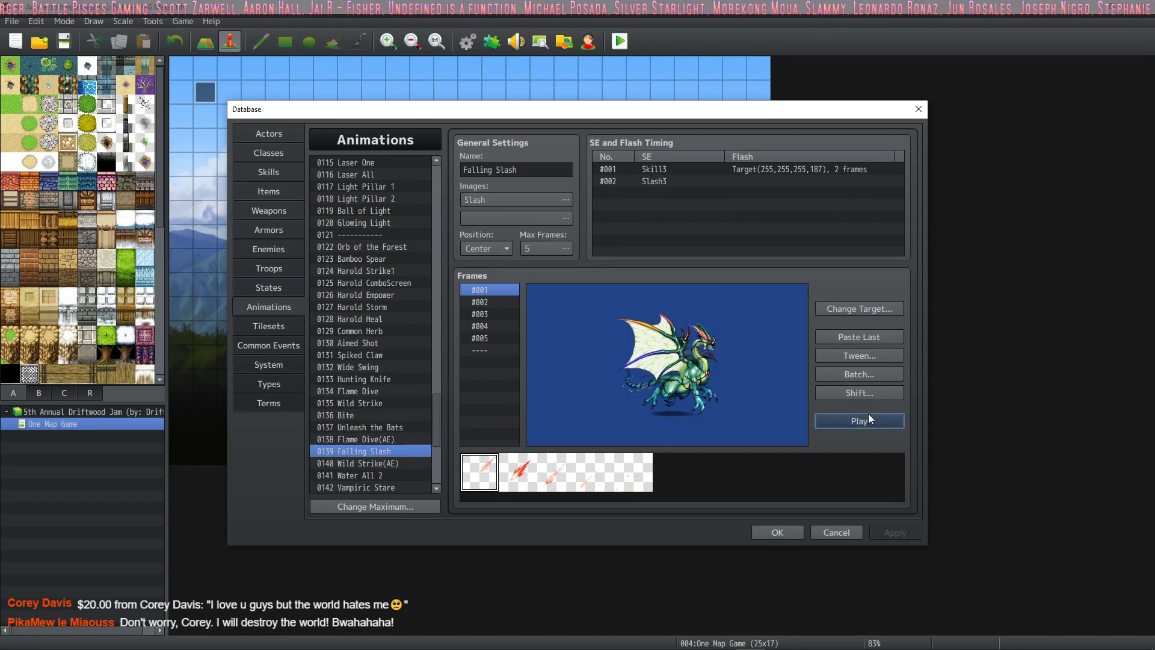
left_click(396, 463)
left_click(865, 419)
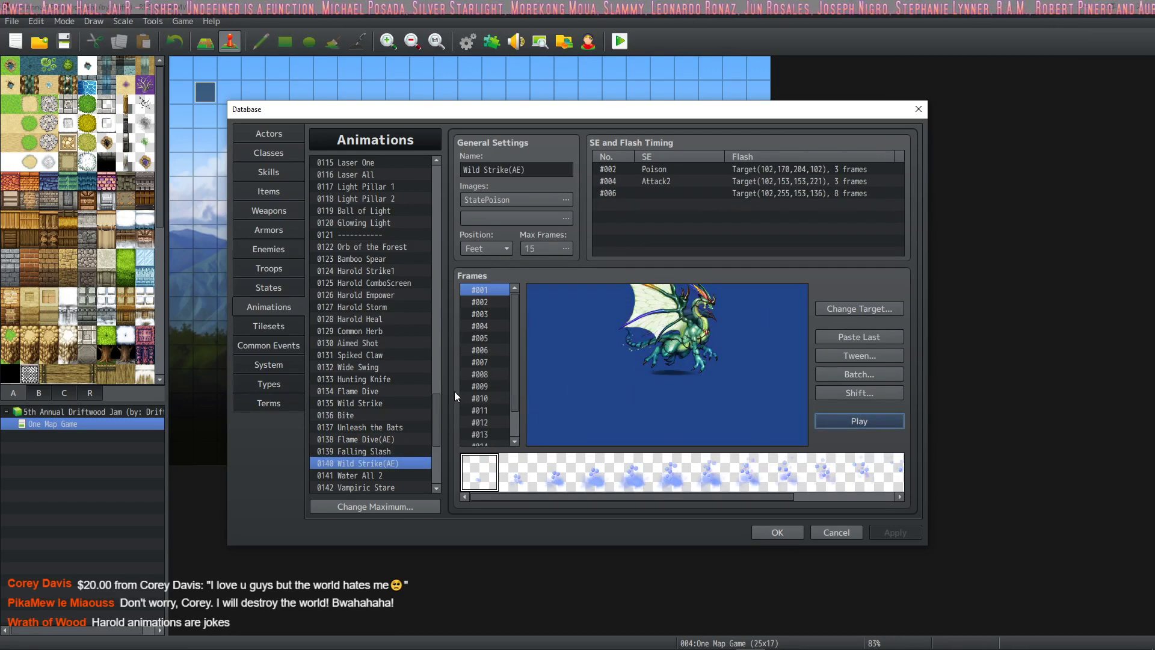
Preview the Water All 2 and Vampiric Stare animations
scroll(377, 445, "down", 3)
scroll(386, 428, "down", 1)
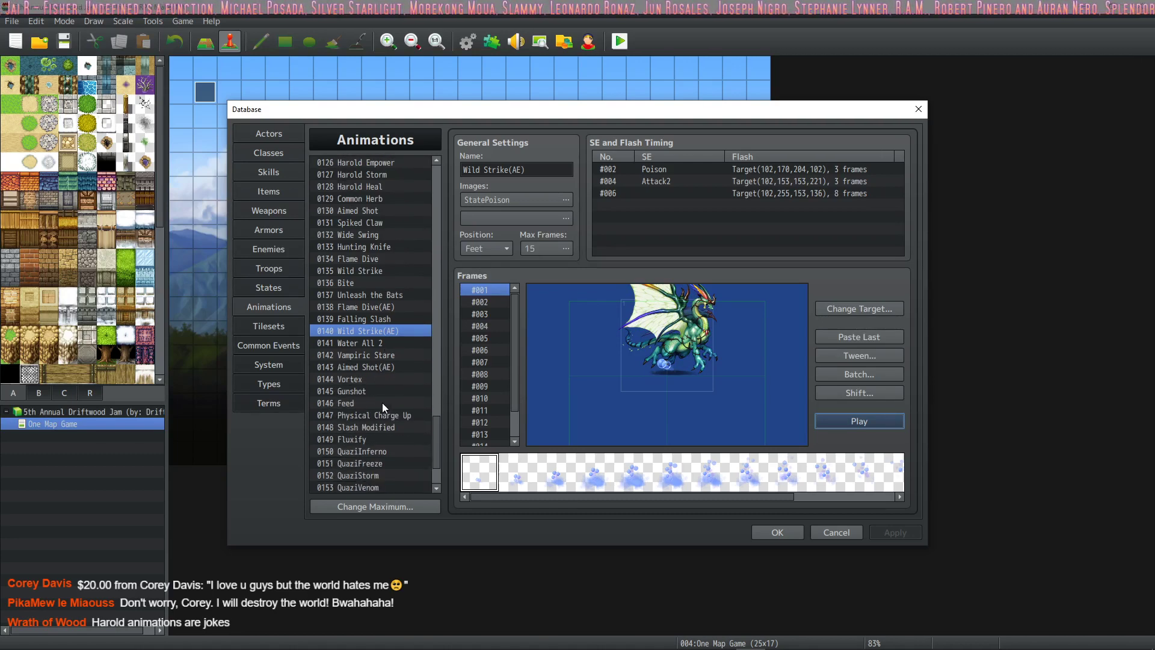
left_click(385, 341)
left_click(845, 422)
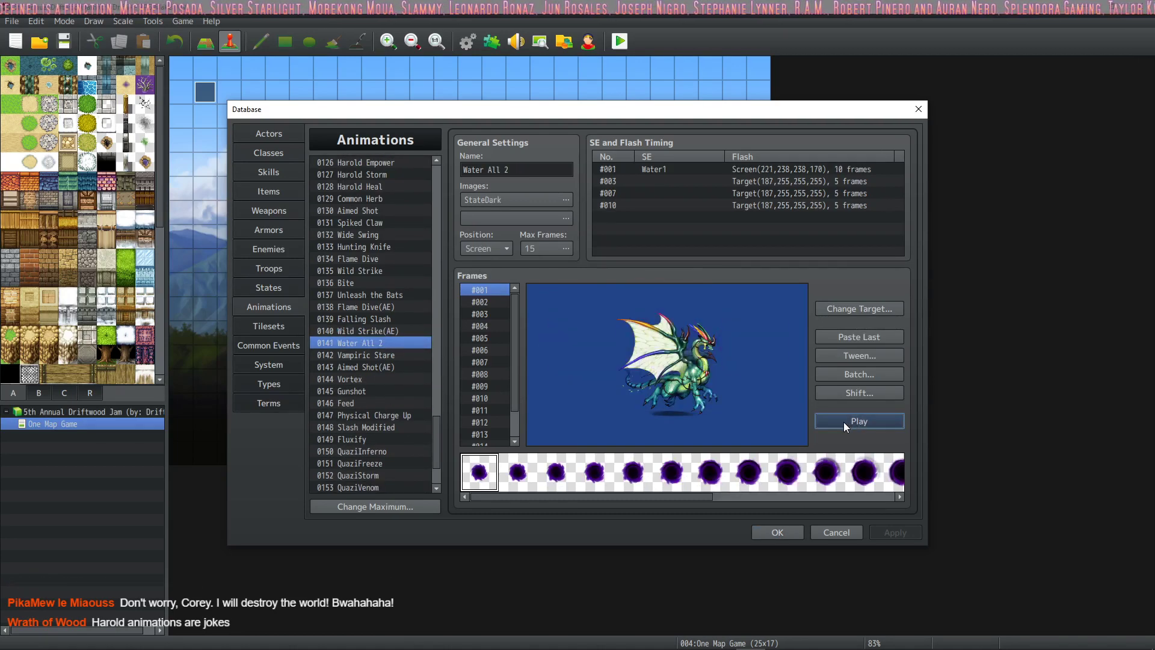
left_click(380, 354)
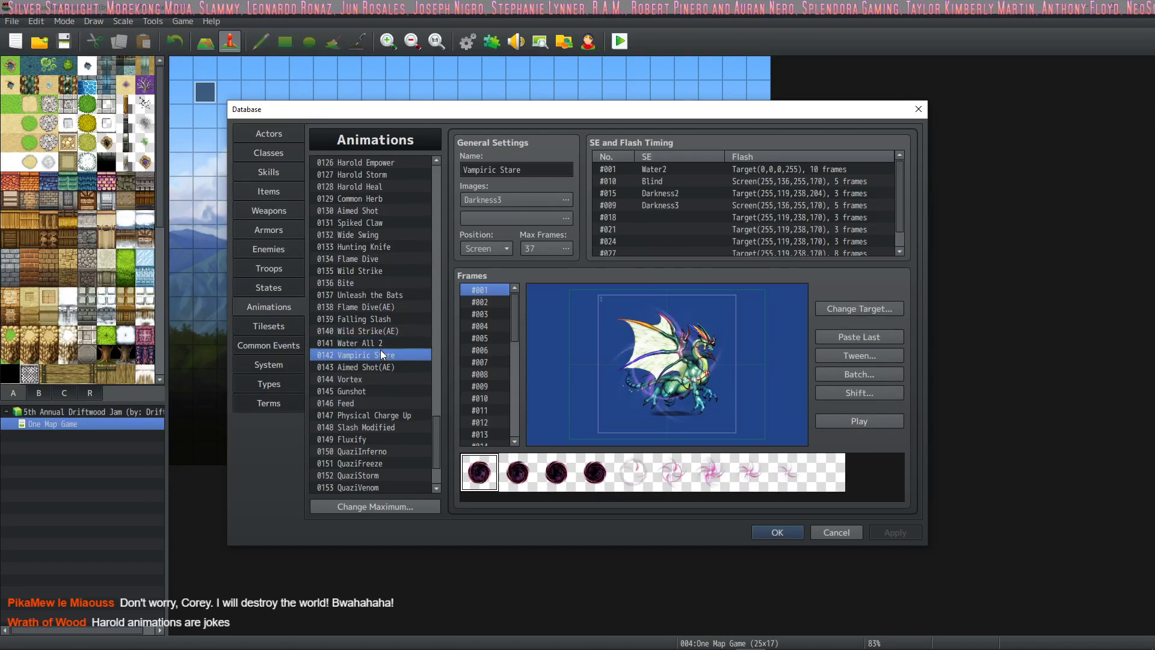
scroll(416, 355, "down", 2)
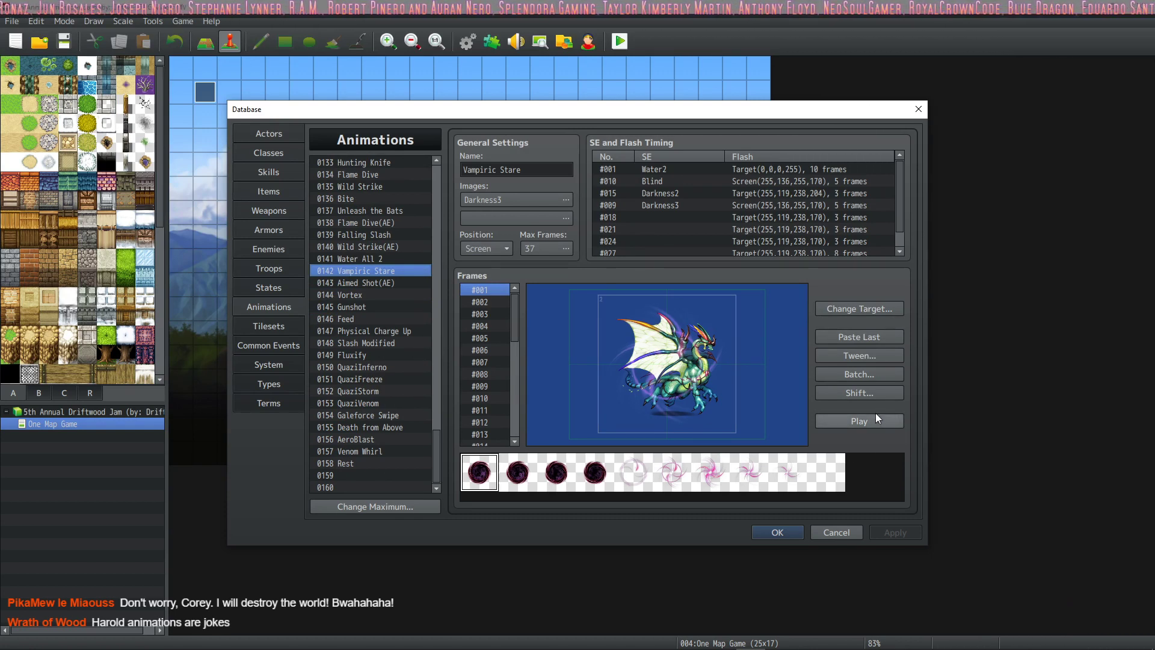
left_click(839, 419)
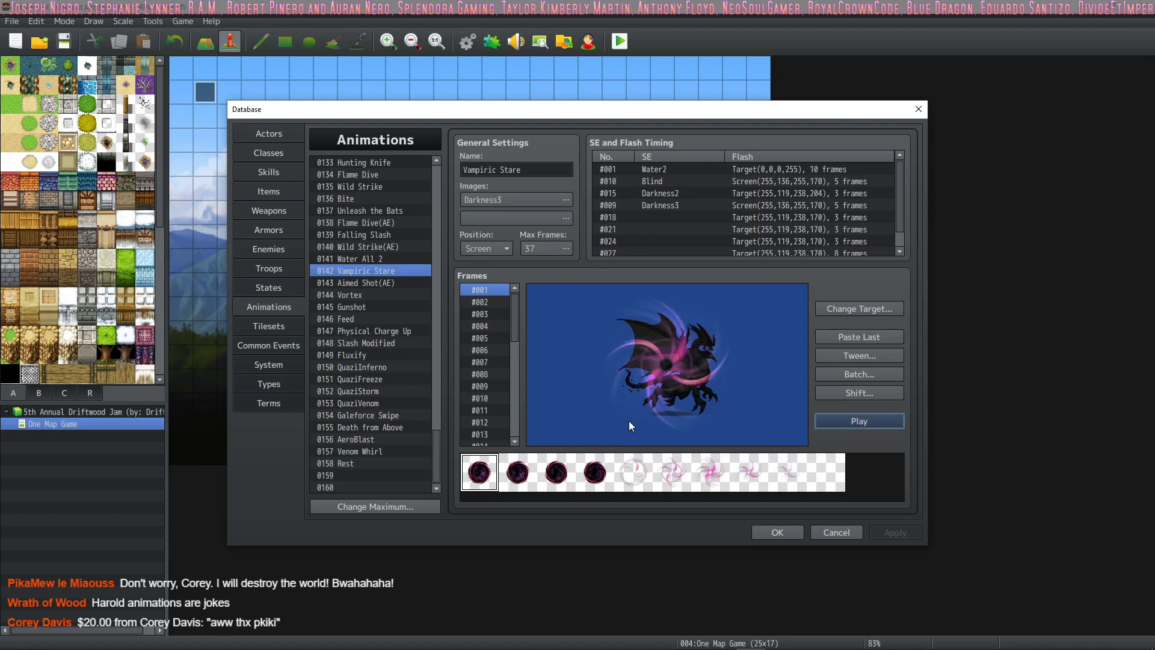
Preview the Aimed Shot(AE), Vortex and Gunshot animations
left_click(373, 283)
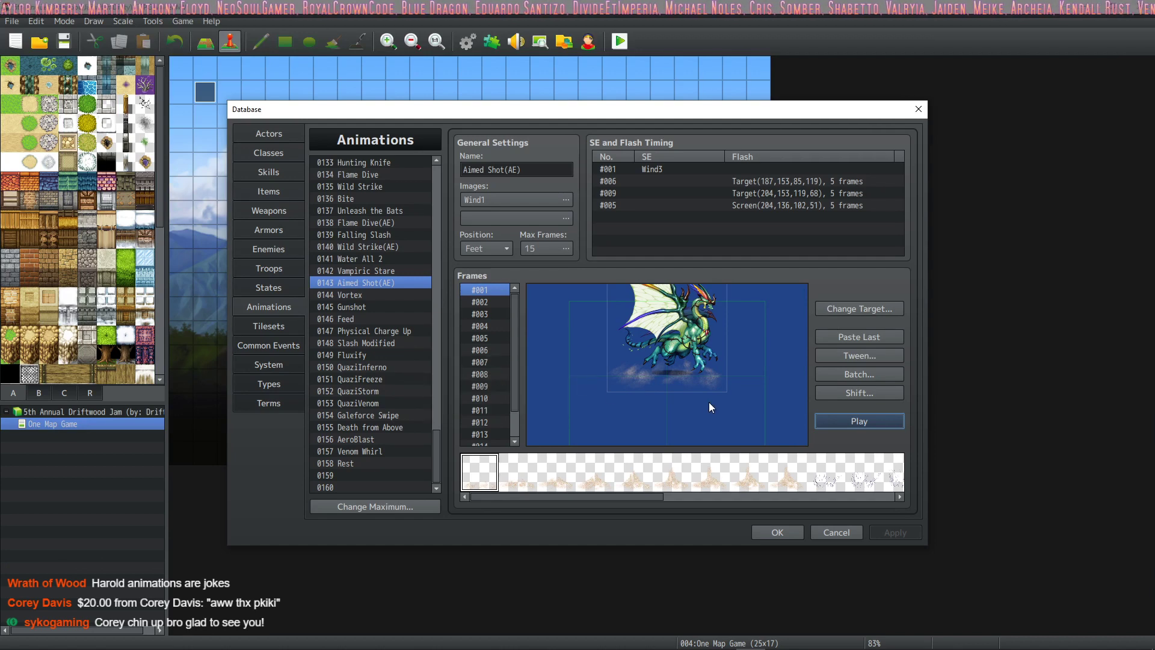
left_click(361, 295)
left_click(867, 417)
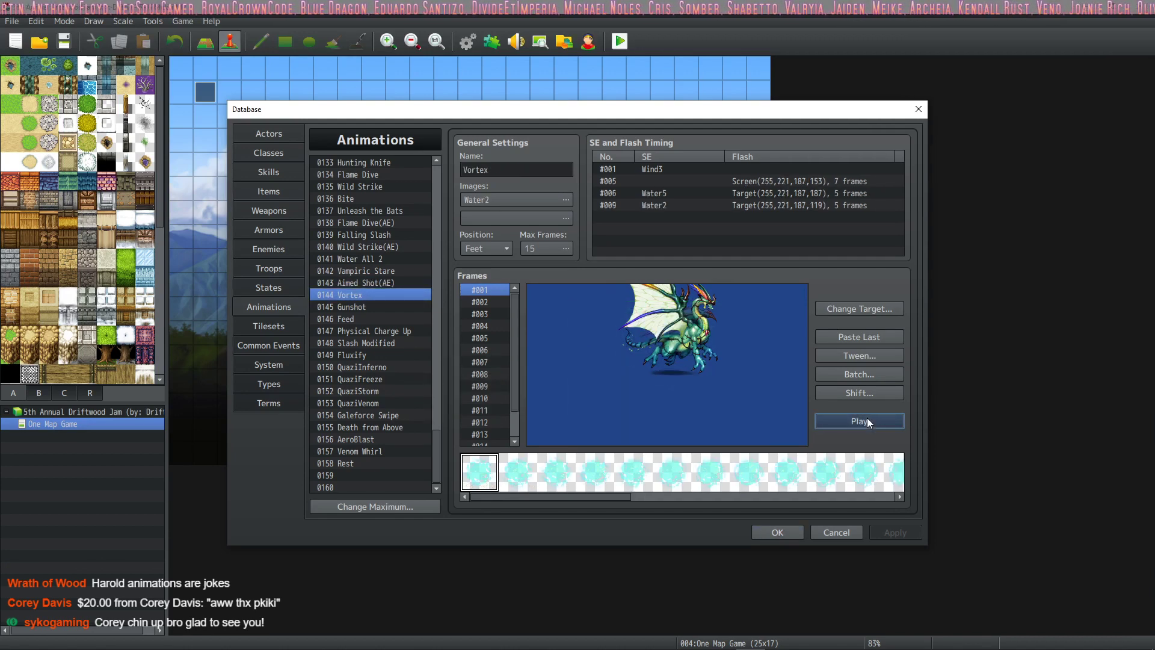
left_click(410, 308)
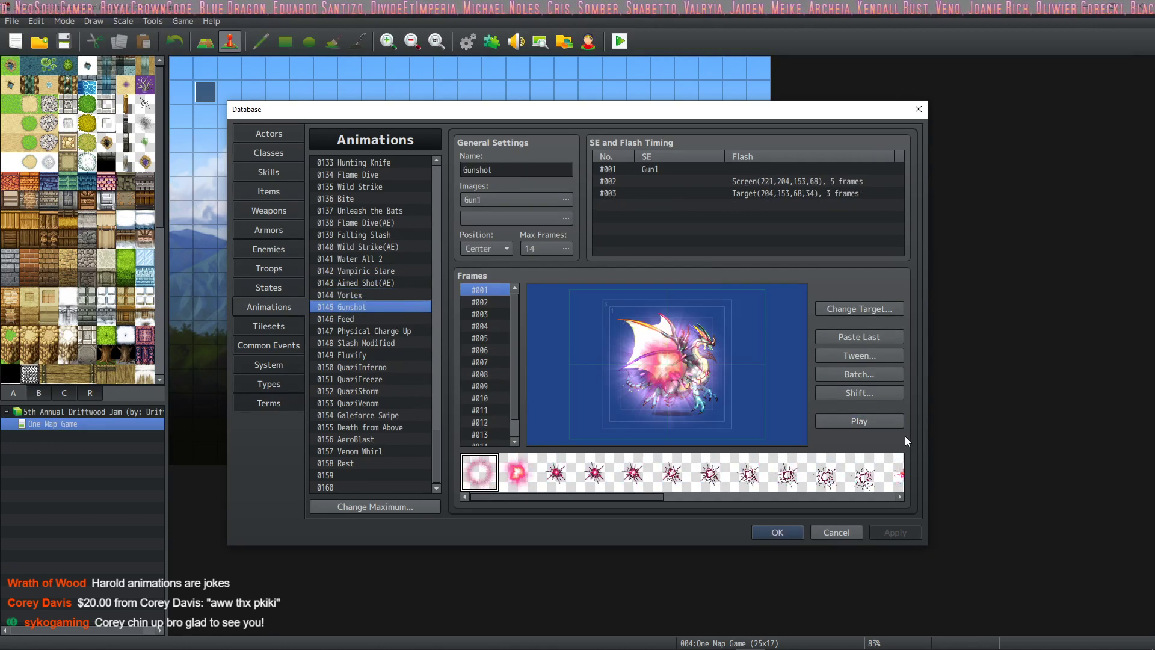
left_click(887, 421)
Preview the Feed, Physical Charge Up and Slash Modified animations, playing Slash Modified twice
left_click(380, 318)
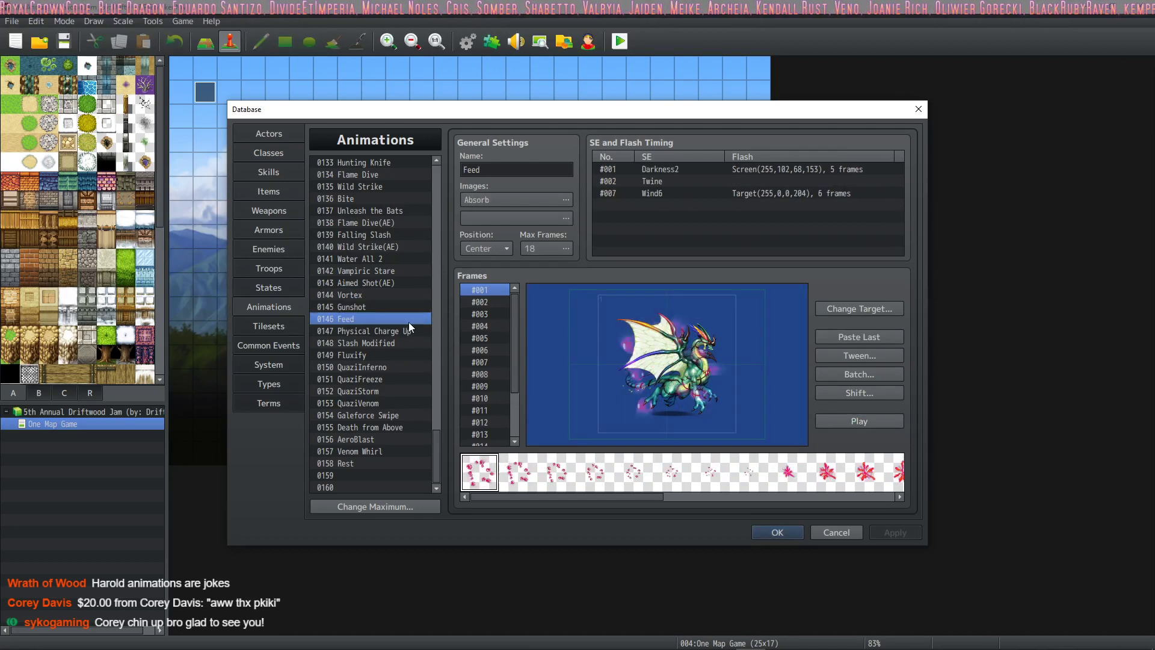
left_click(878, 422)
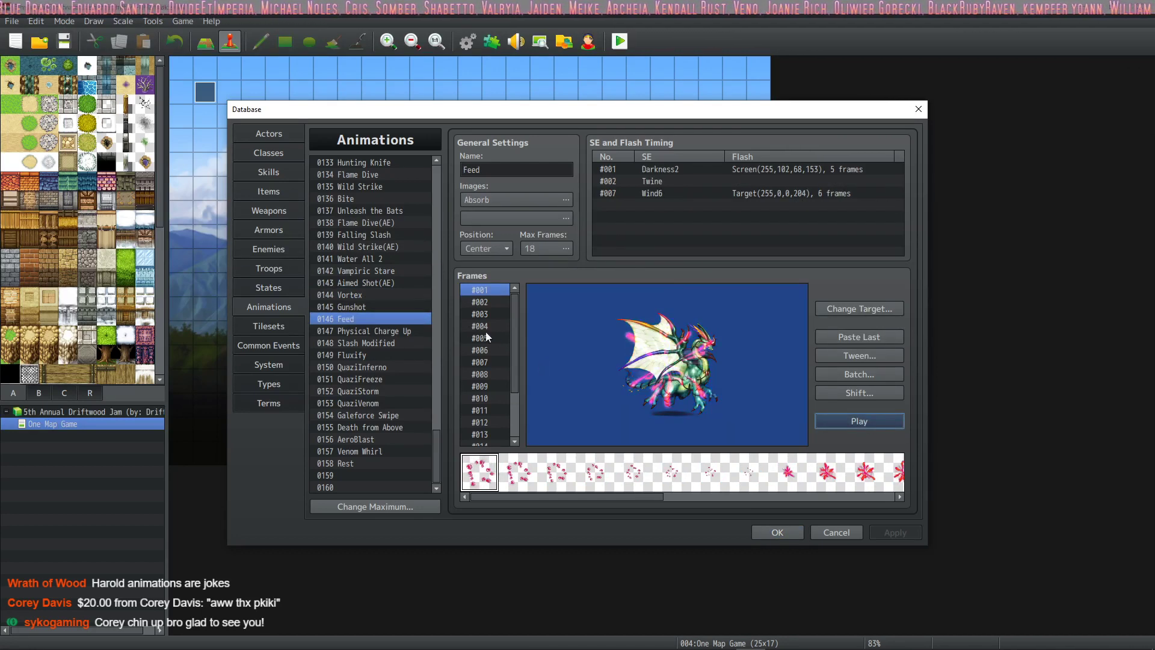
left_click(388, 332)
left_click(866, 421)
left_click(391, 345)
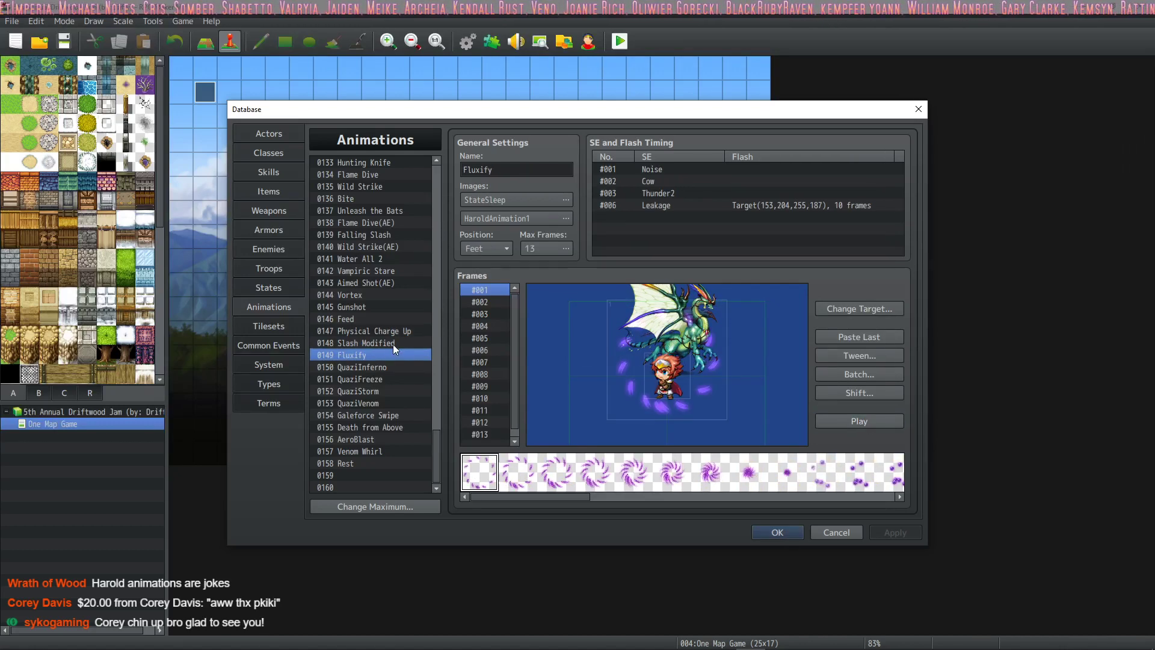
left_click(878, 423)
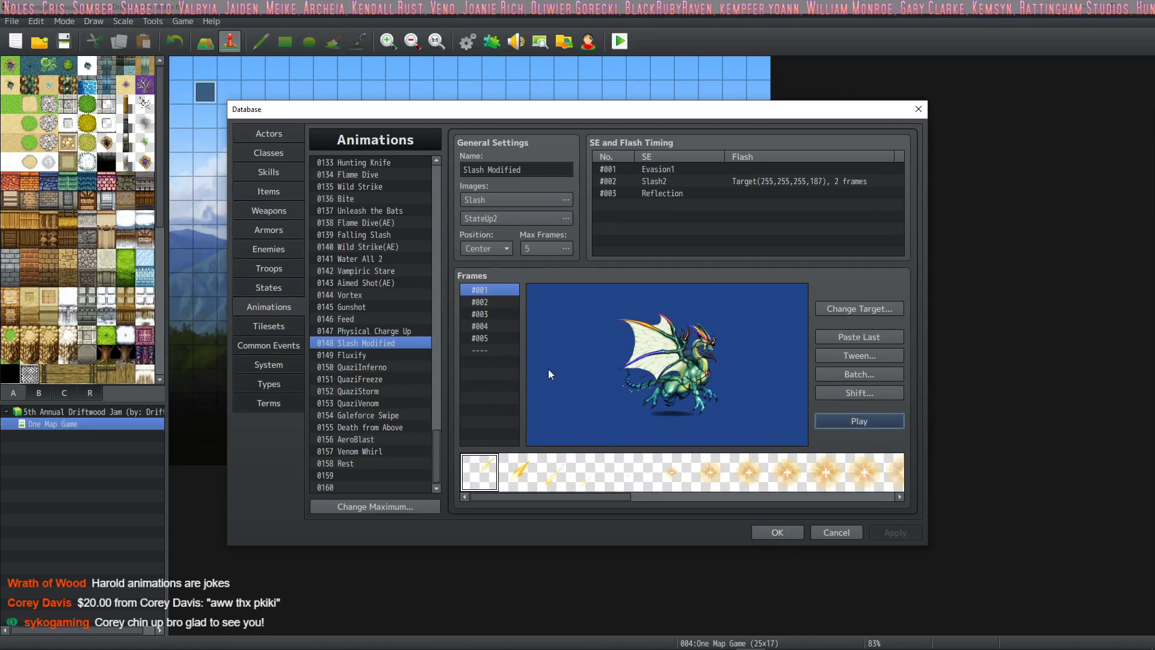
left_click(876, 421)
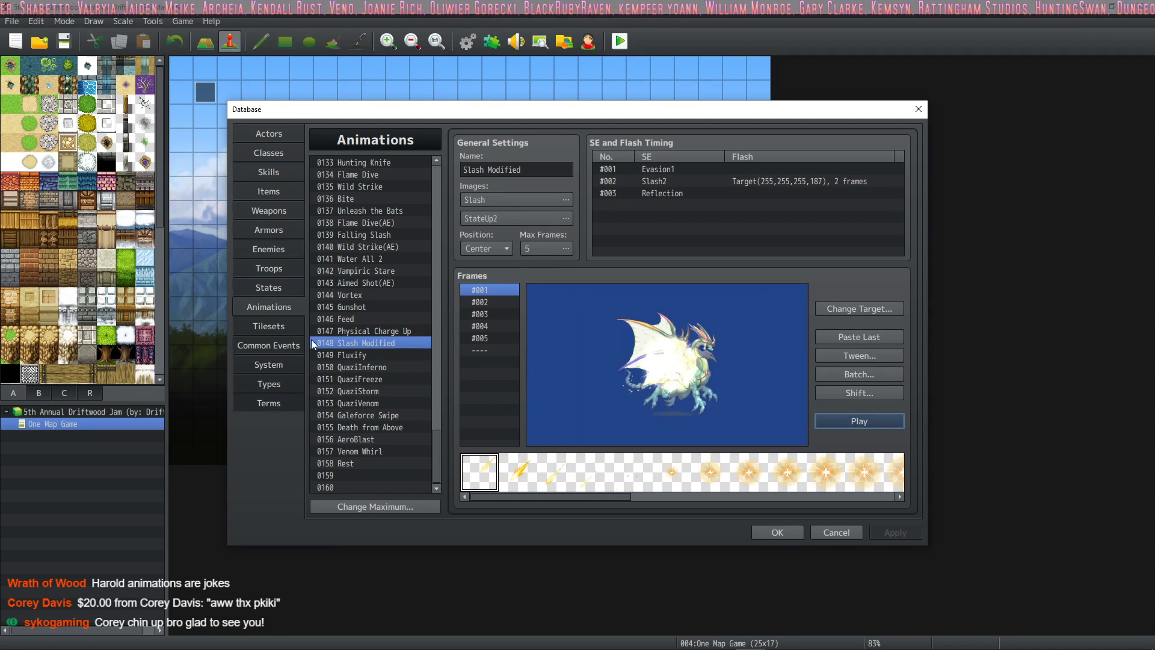
Preview the Fluxify and QuaziInferno animations
left_click(366, 355)
left_click(879, 420)
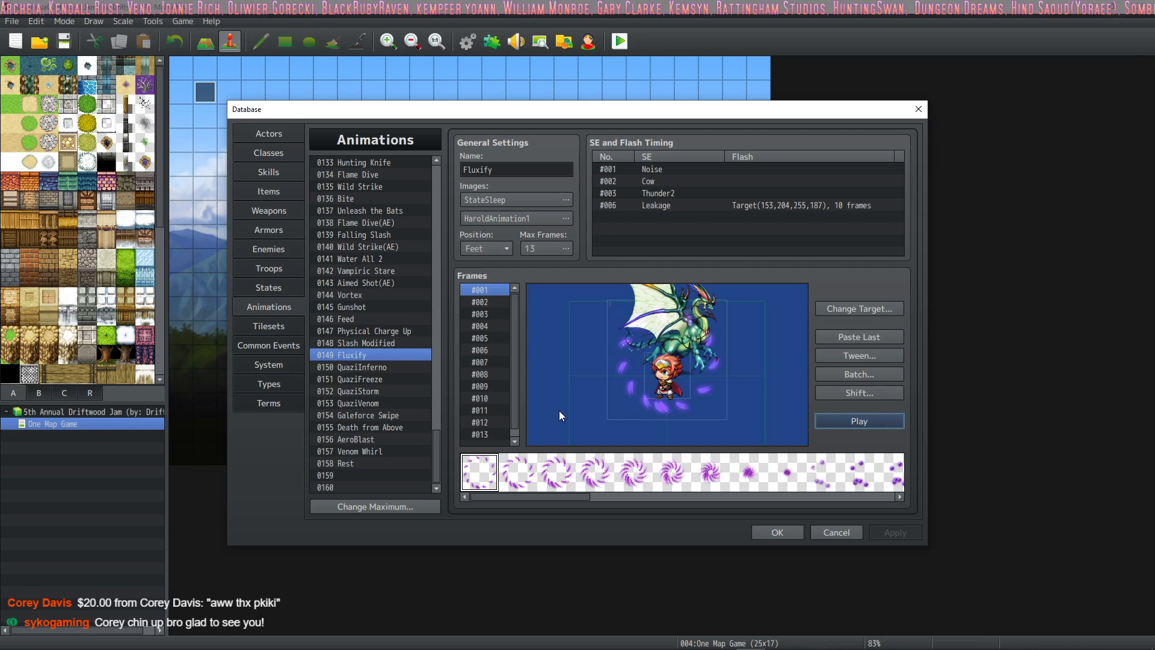
left_click(373, 368)
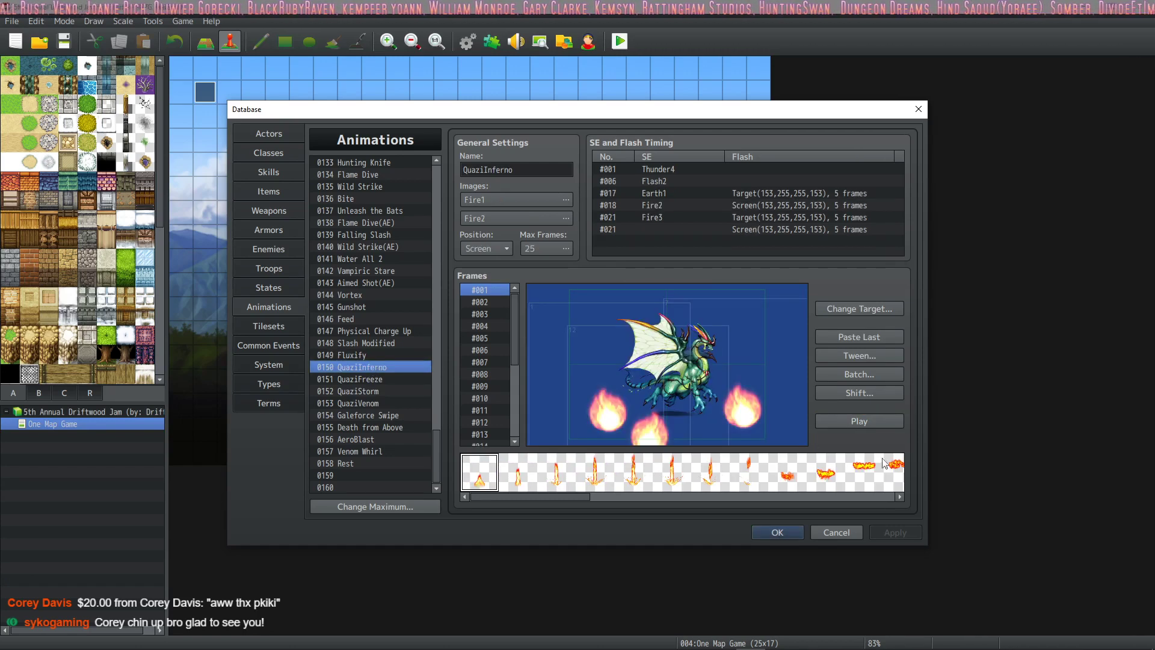
left_click(857, 426)
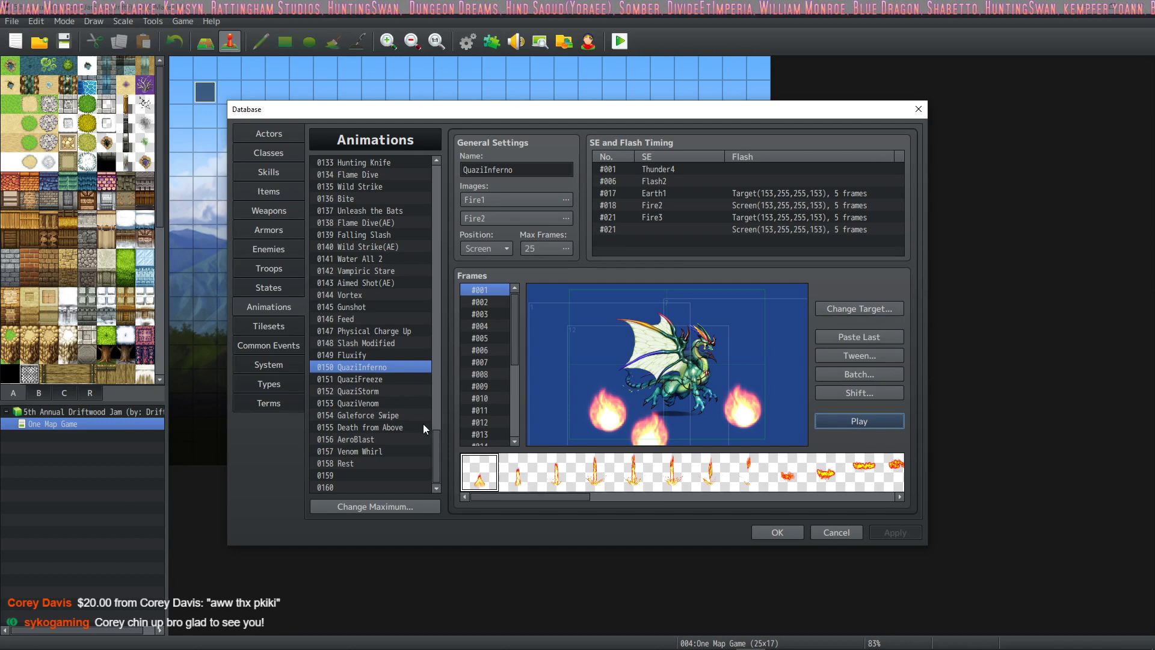
Preview the QuaziFreeze, QuaziStorm and QuaziVenom animations
left_click(374, 379)
left_click(871, 425)
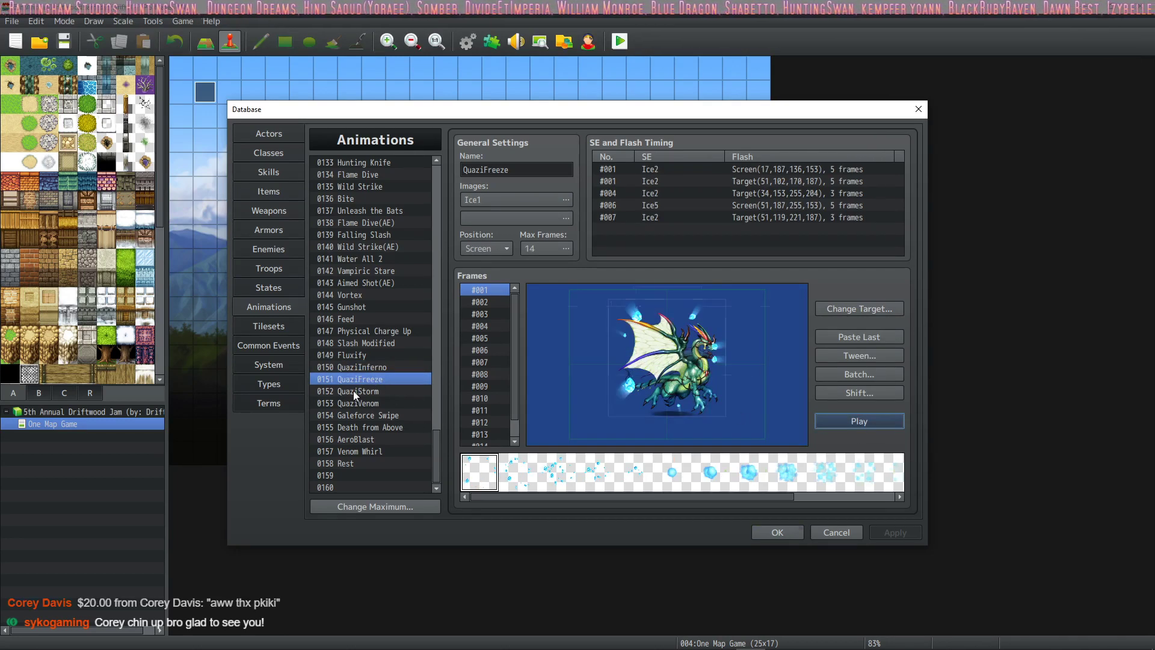
left_click(354, 392)
left_click(877, 426)
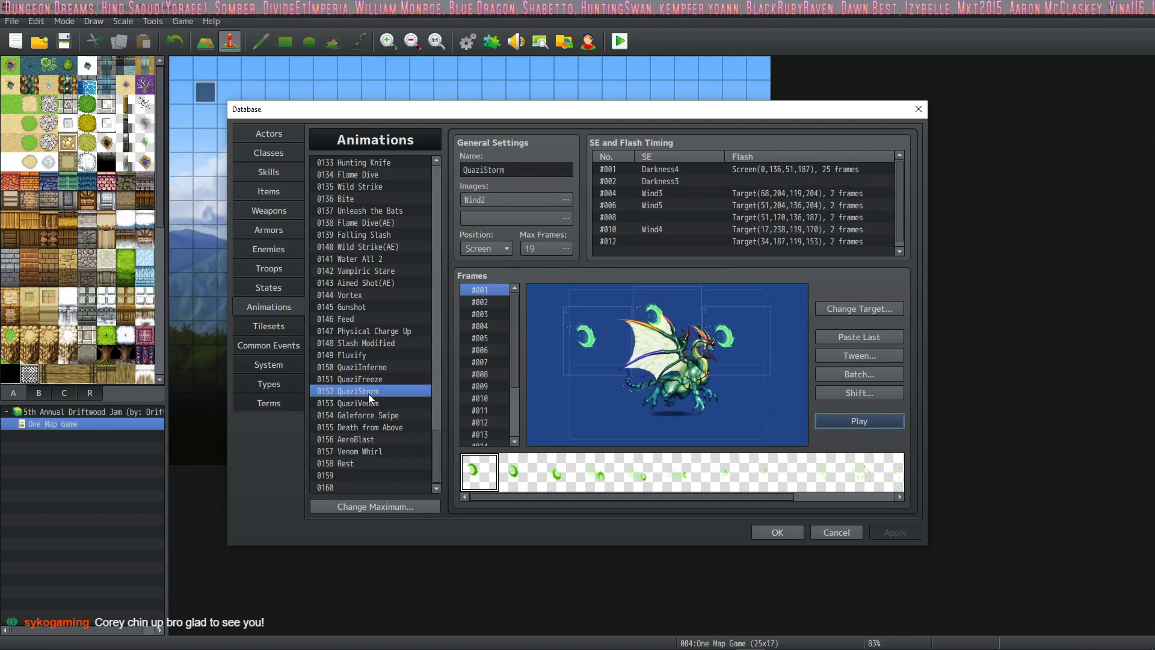
left_click(379, 402)
left_click(874, 421)
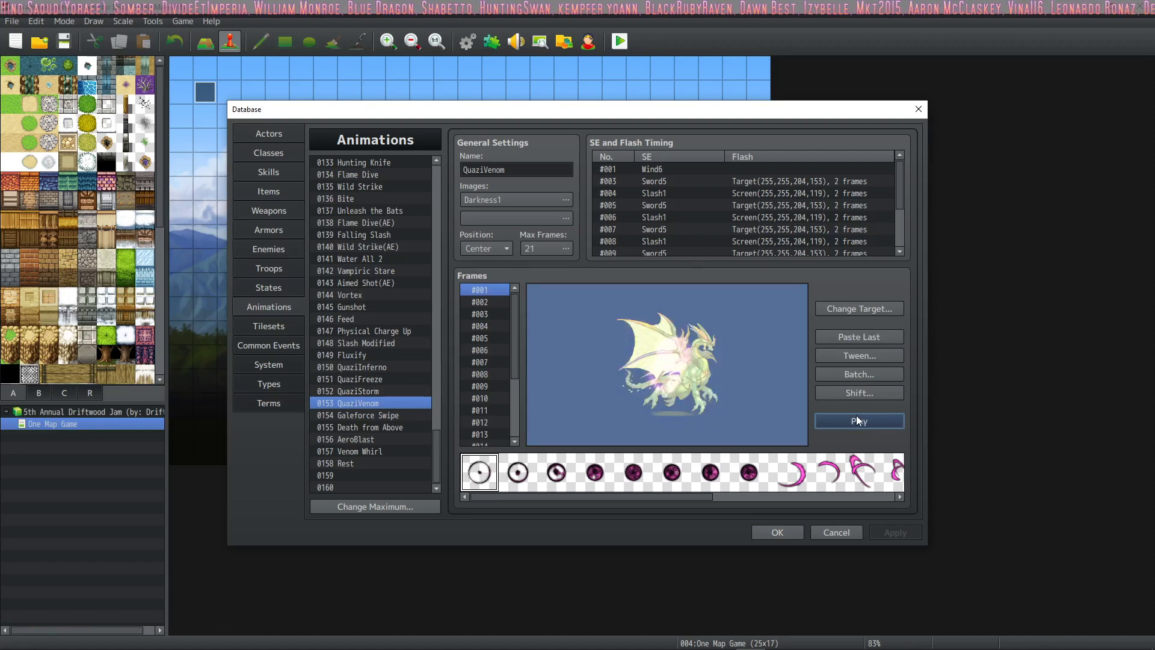
Preview the Galeforce Swipe animation twice and the Death from Above animation once
left_click(359, 416)
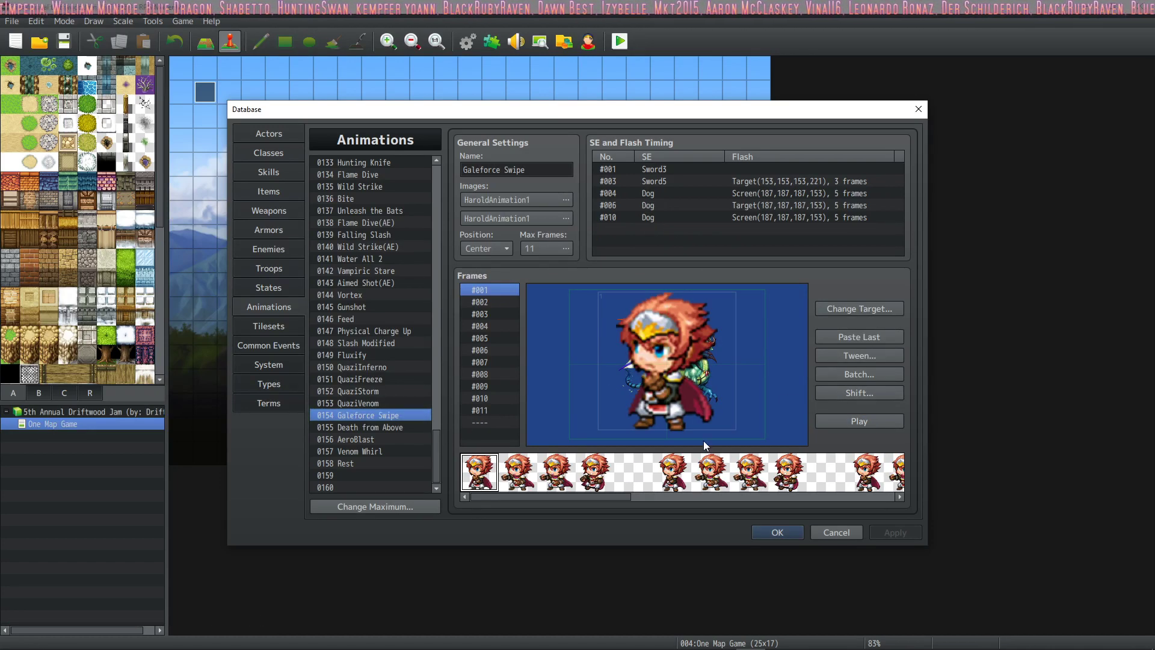
left_click(865, 421)
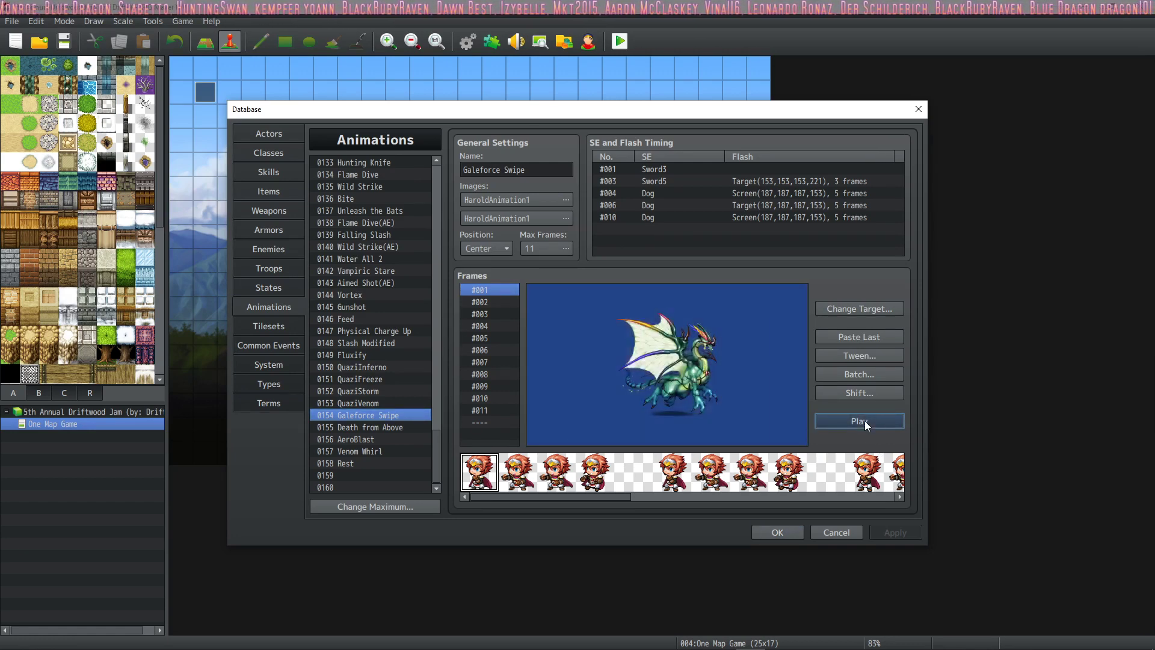
left_click(864, 421)
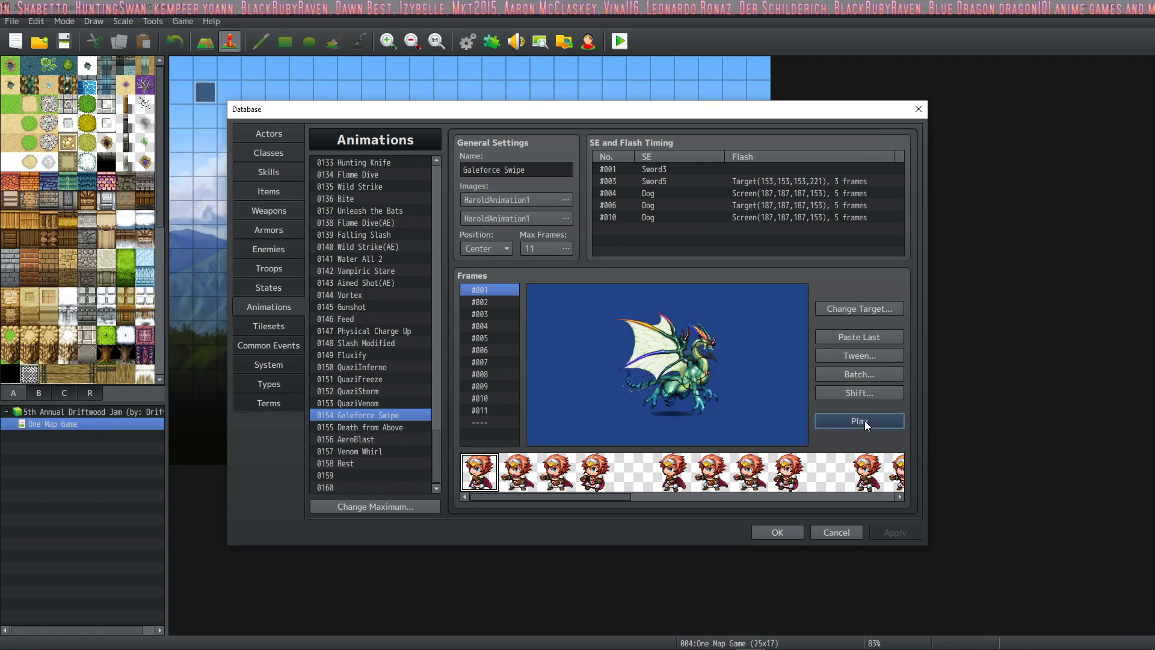
left_click(403, 428)
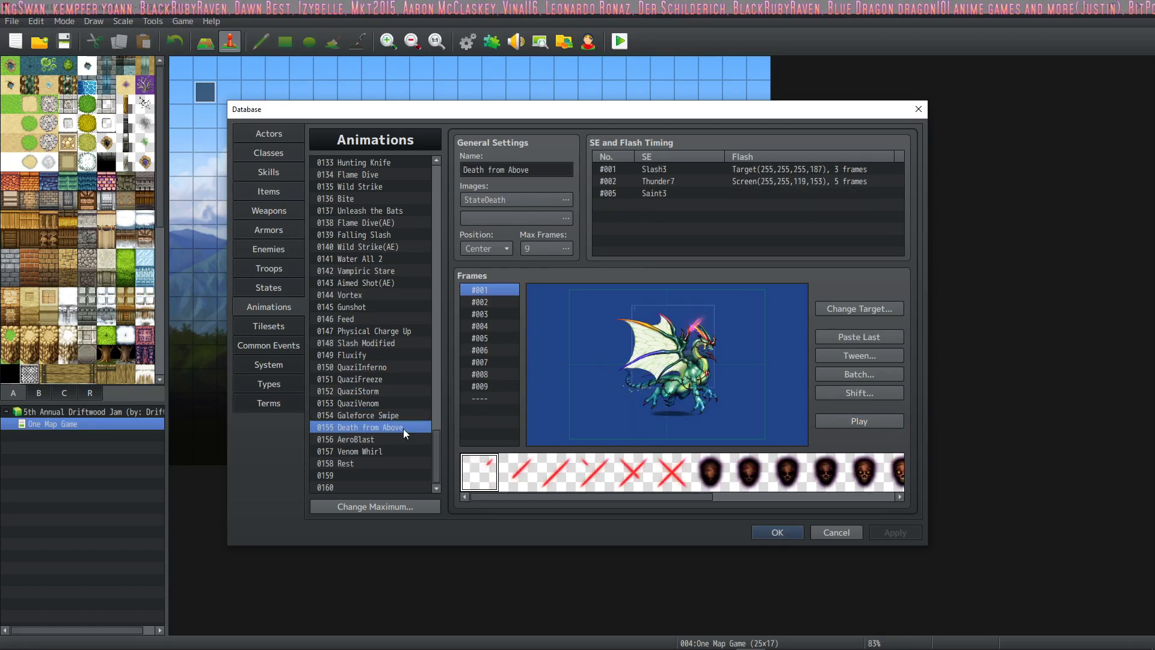
left_click(860, 420)
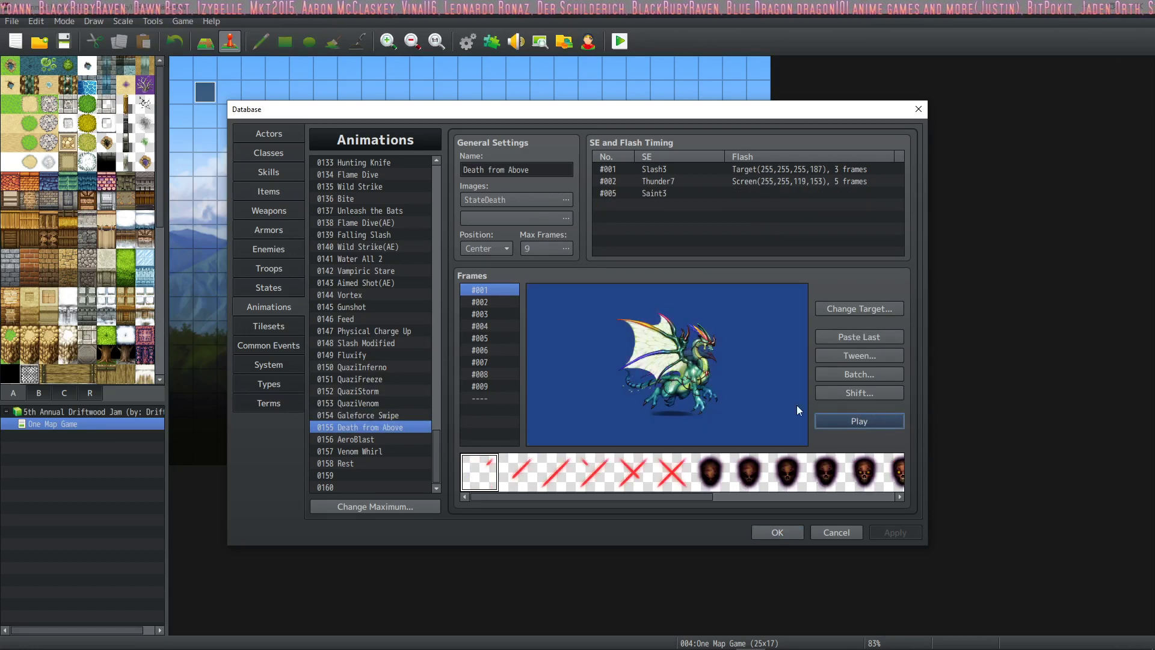
Preview the AeroBlast, Venom Whirl and Rest animations
left_click(368, 451)
left_click(370, 440)
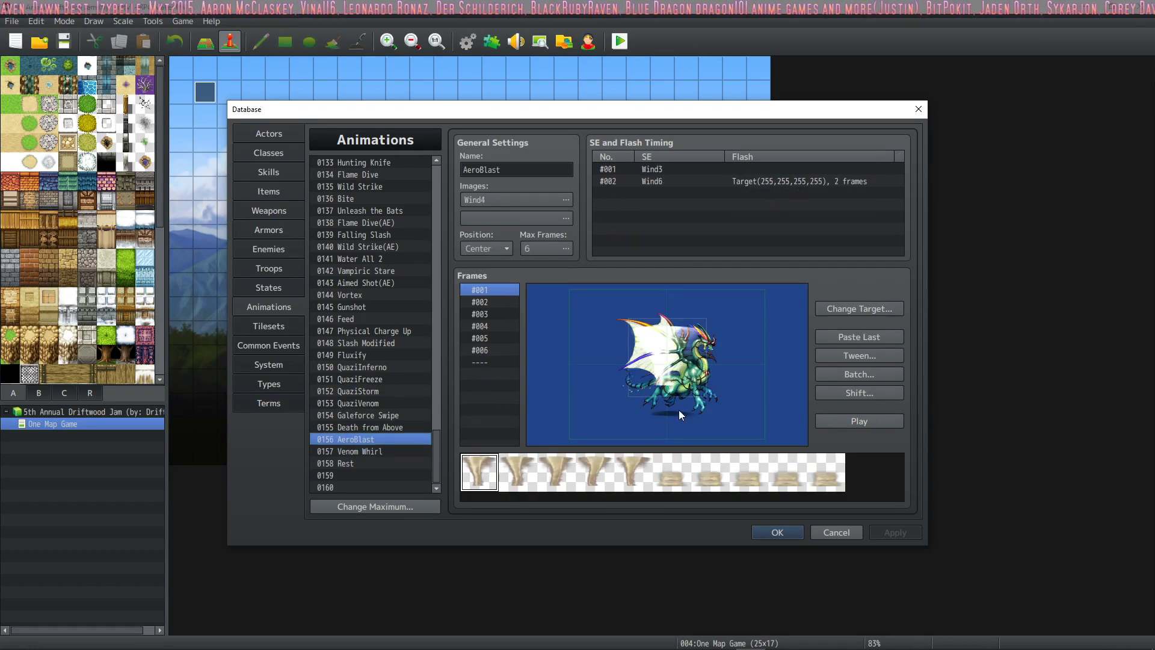
left_click(875, 420)
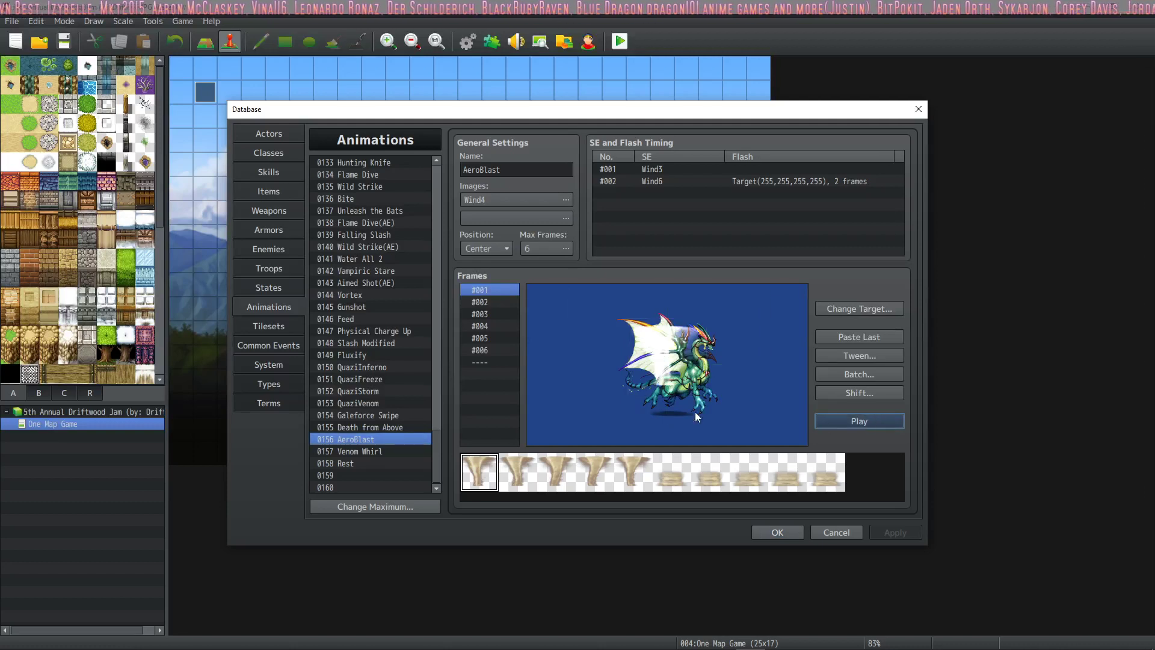
left_click(355, 450)
left_click(874, 420)
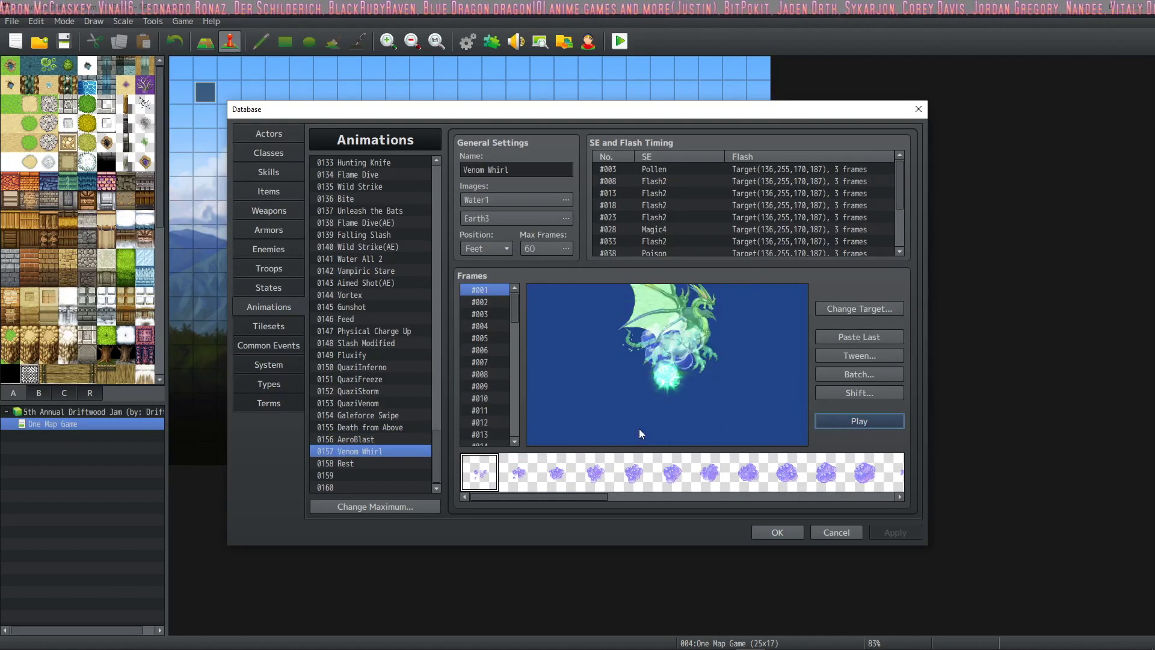
left_click(377, 464)
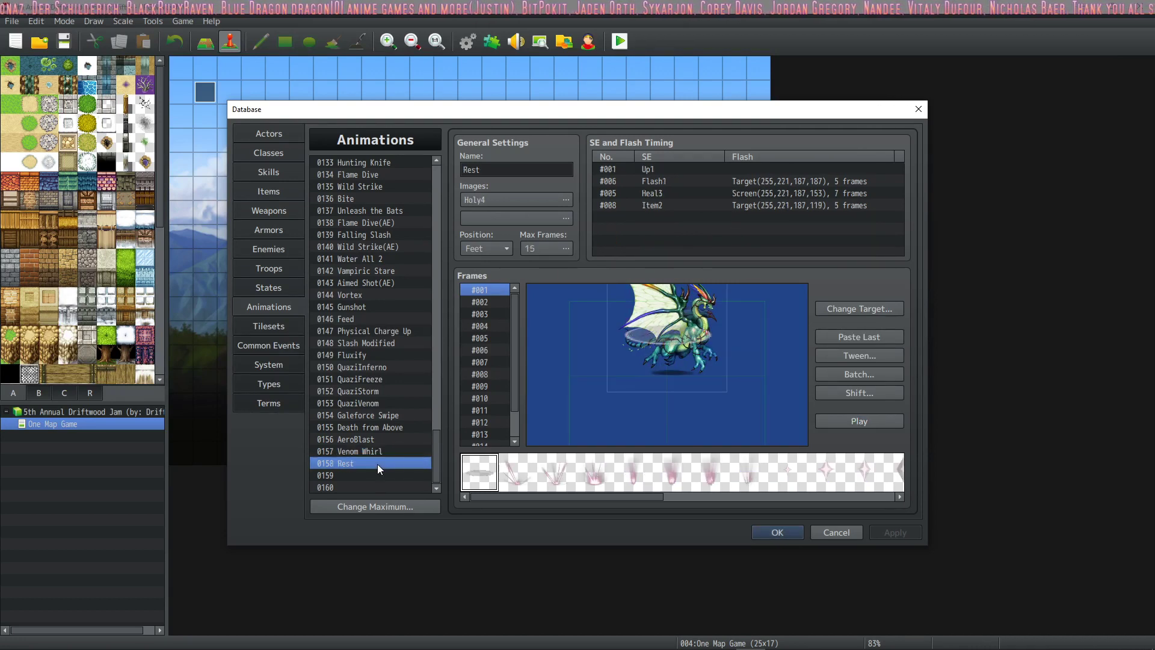
left_click(874, 419)
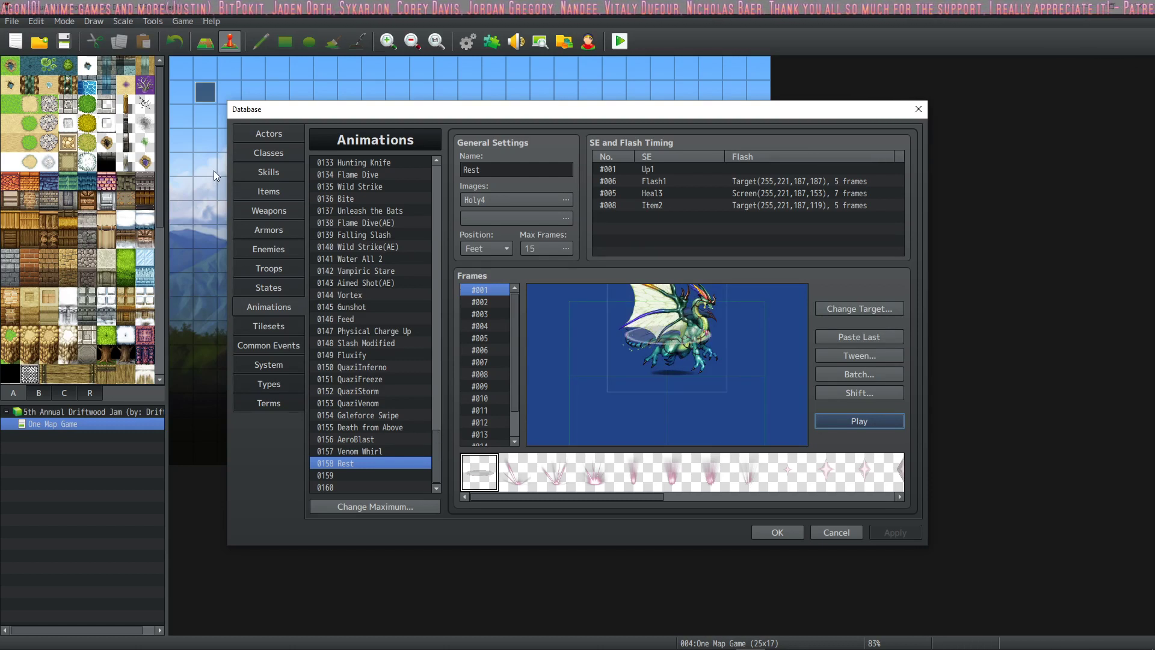
Glance at the classes and skills, then look over the custom entries in the animation list
left_click(278, 154)
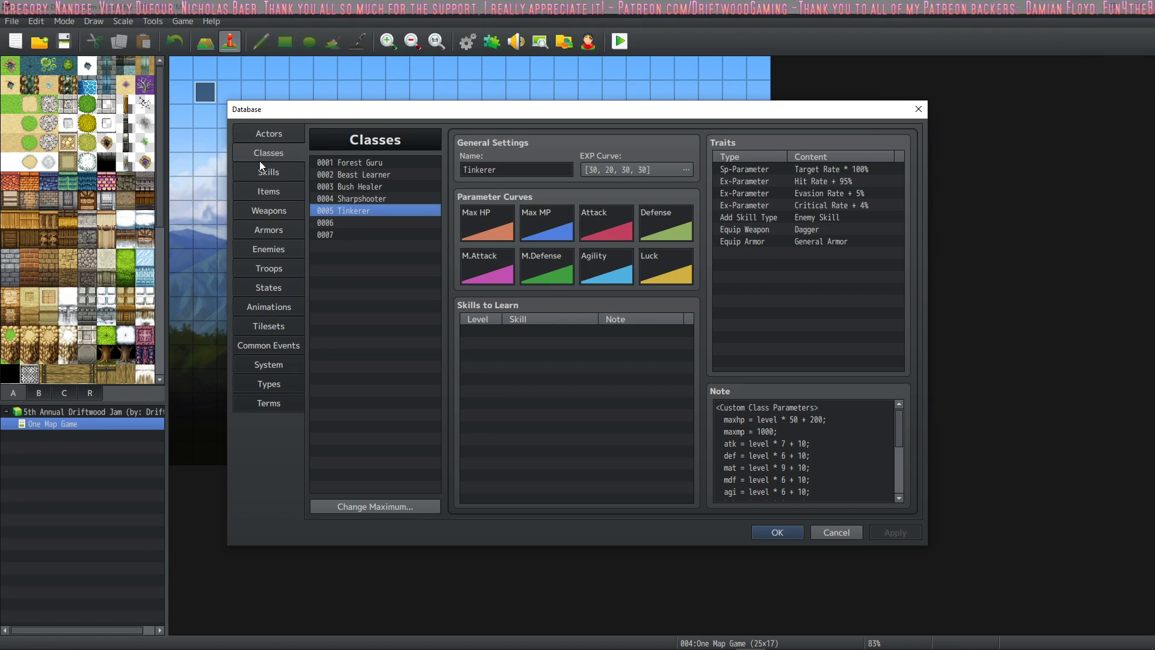
left_click(268, 172)
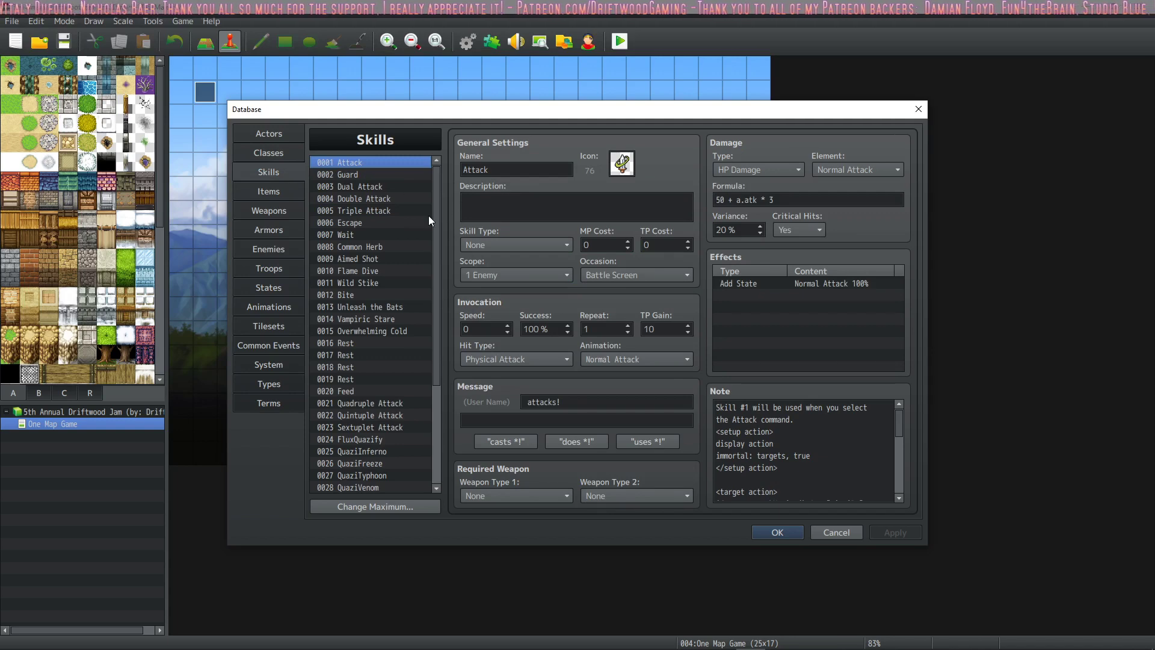
left_click(280, 308)
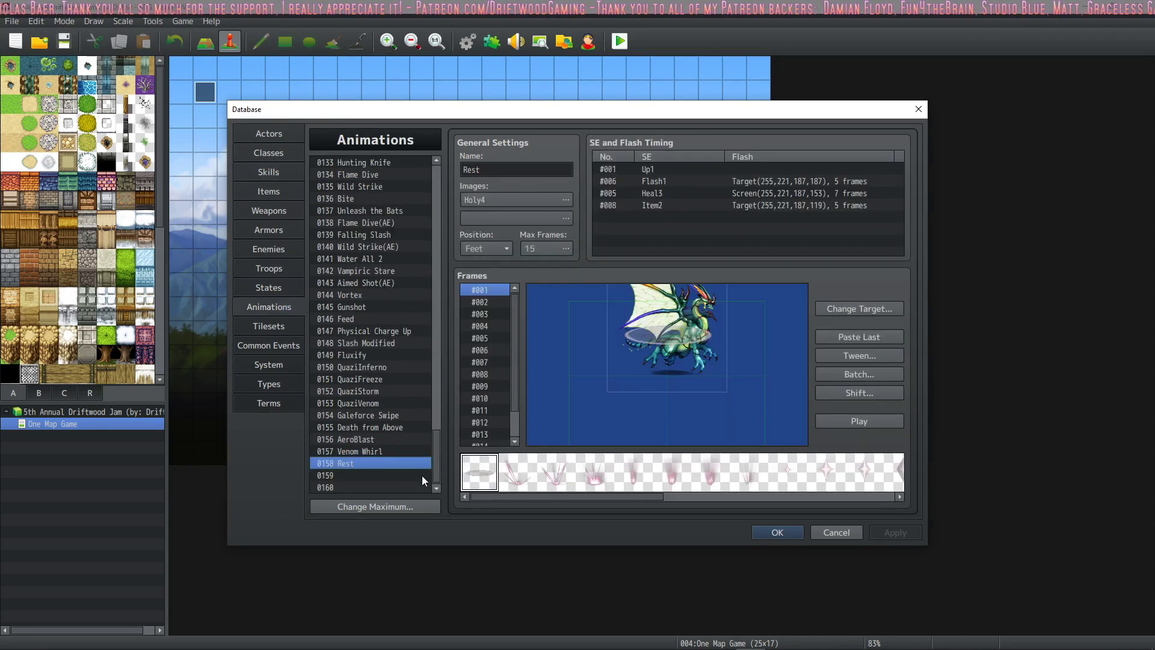
mouse_move(437, 457)
left_mouse_down()
mouse_move(445, 309)
mouse_move(431, 461)
left_mouse_up()
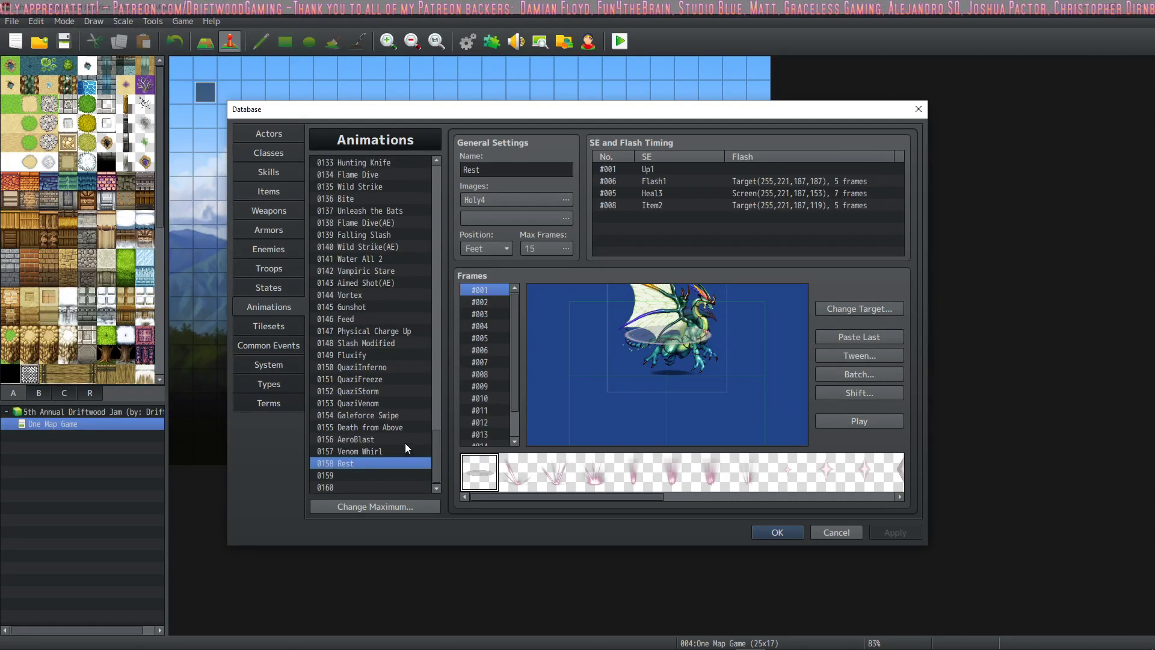
scroll(406, 433, "up", 8)
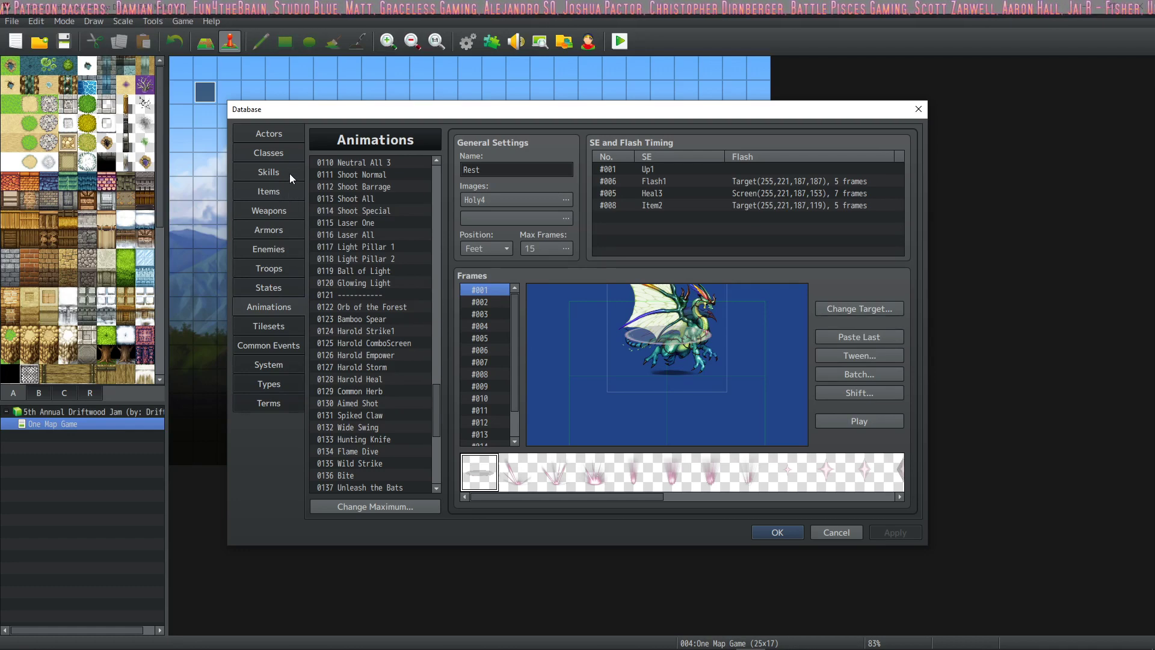
Open the actors and review the class, initial level and equipment of entries 0002 through 0007
left_click(283, 130)
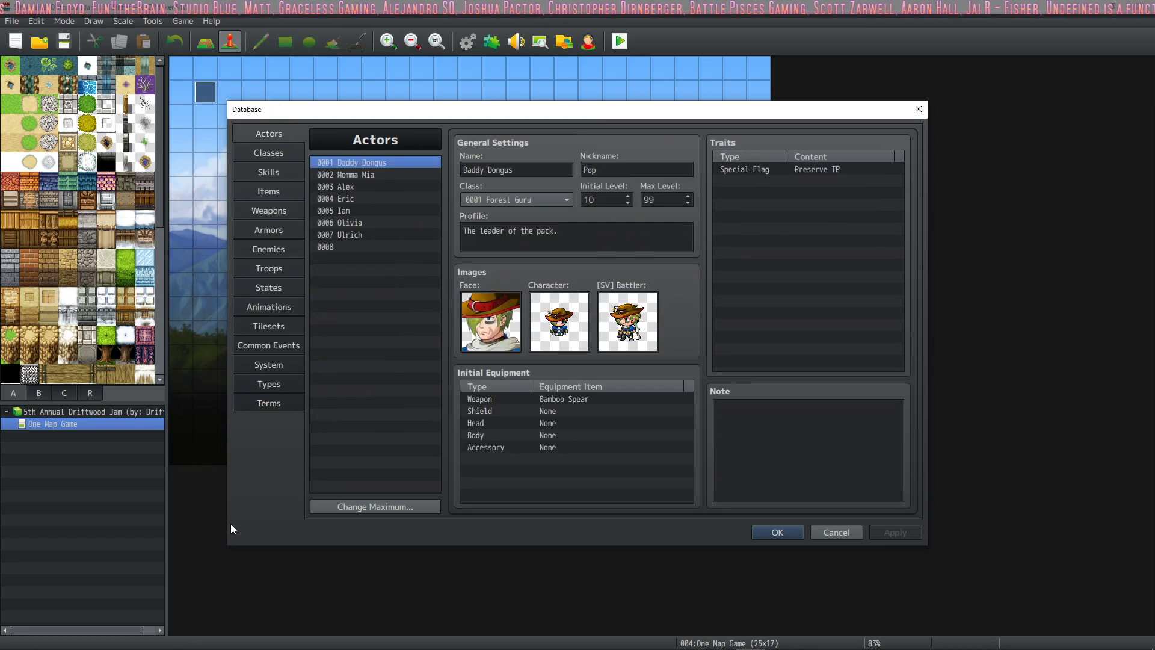
left_click(382, 174)
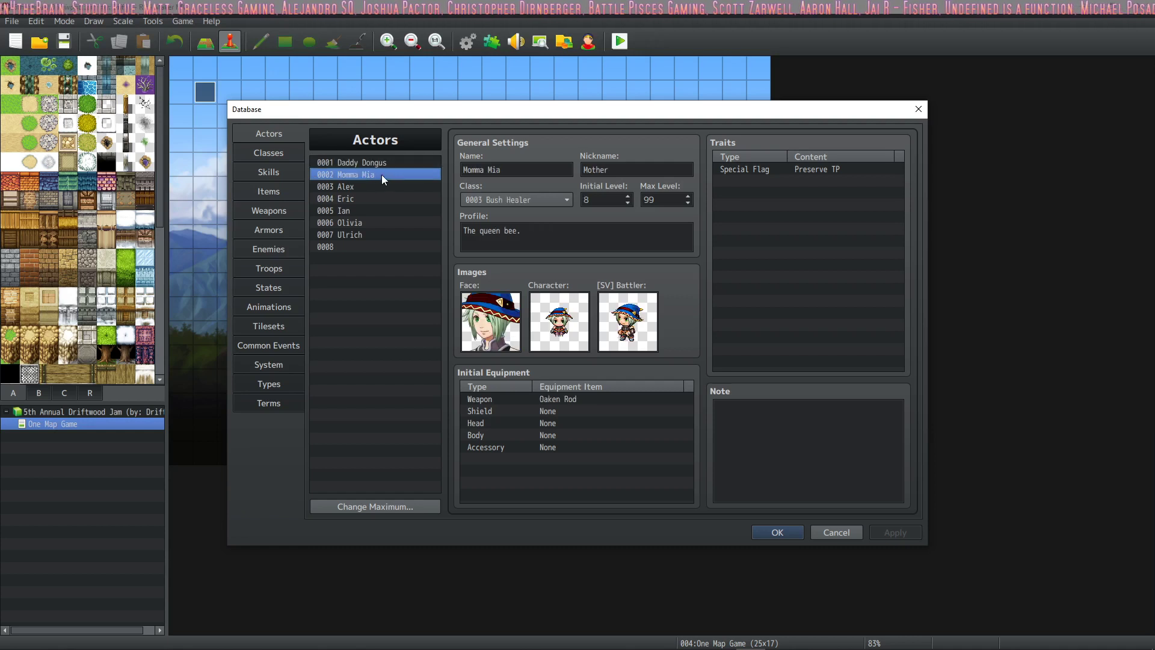
left_click(370, 188)
left_click(367, 199)
left_click(366, 211)
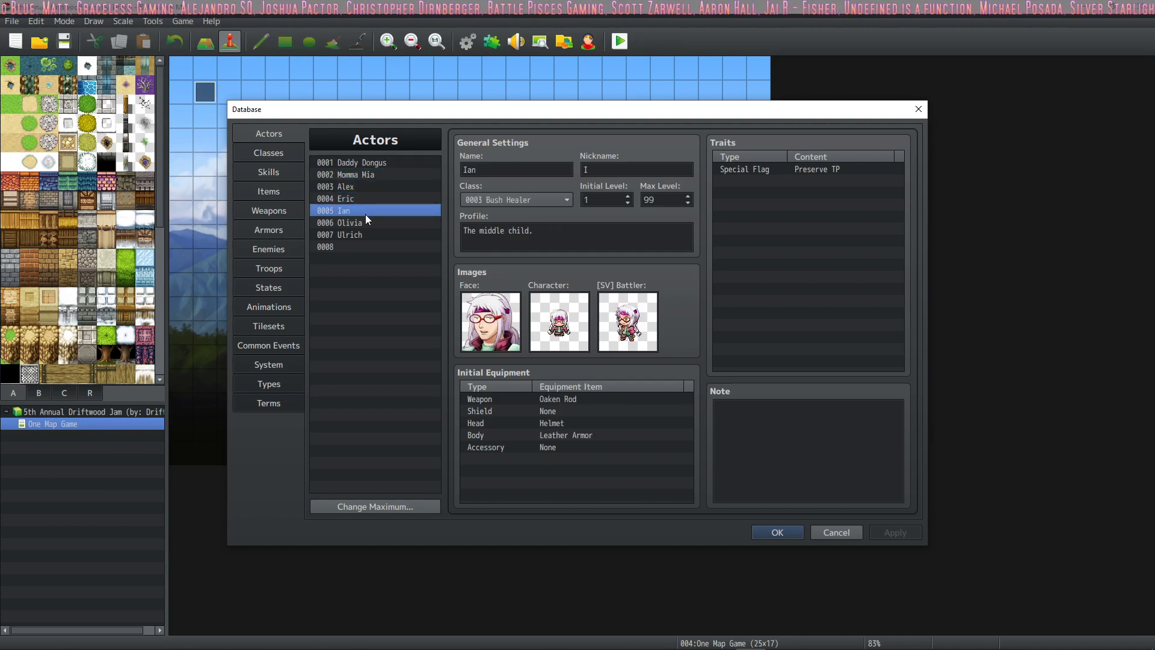
left_click(366, 223)
left_click(363, 234)
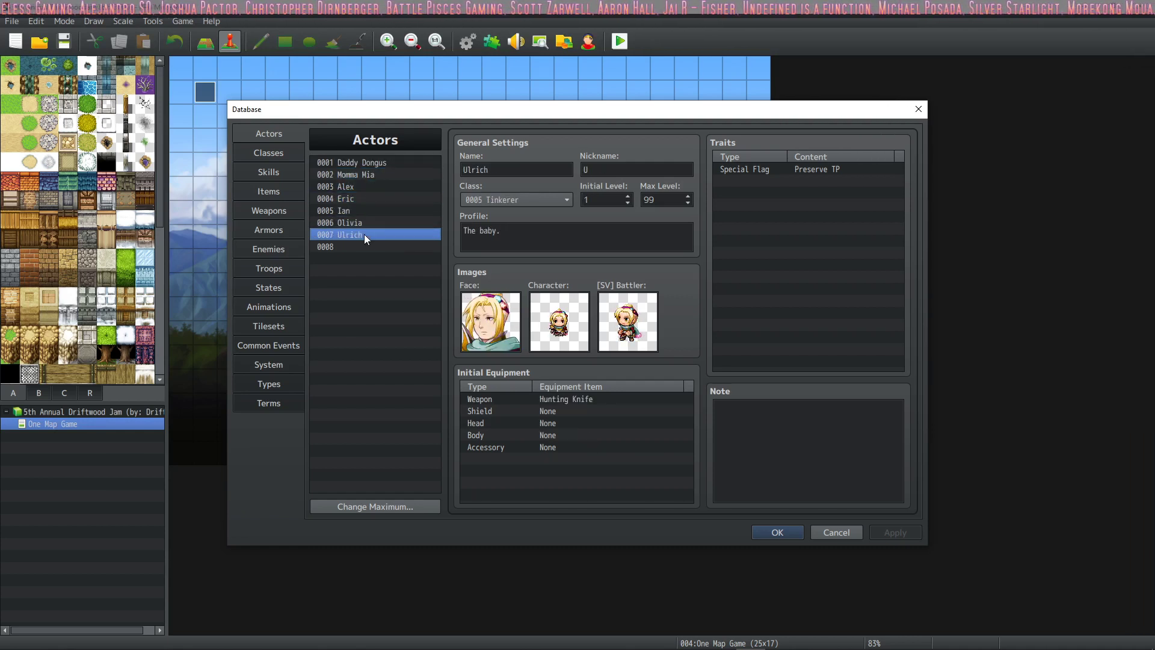
Compare the profiles and classes of the child actors in entries 0004 to 0007
left_click(369, 222)
left_click(374, 200)
left_click(366, 210)
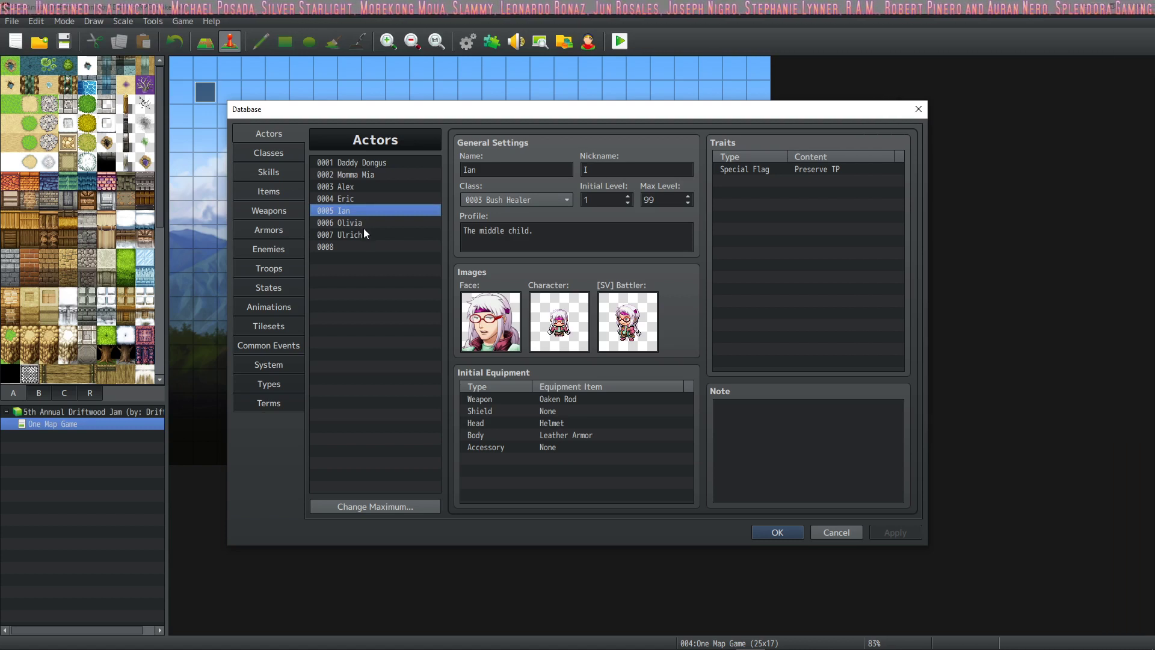
left_click(363, 234)
left_click(362, 222)
left_click(363, 234)
left_click(369, 223)
left_click(368, 211)
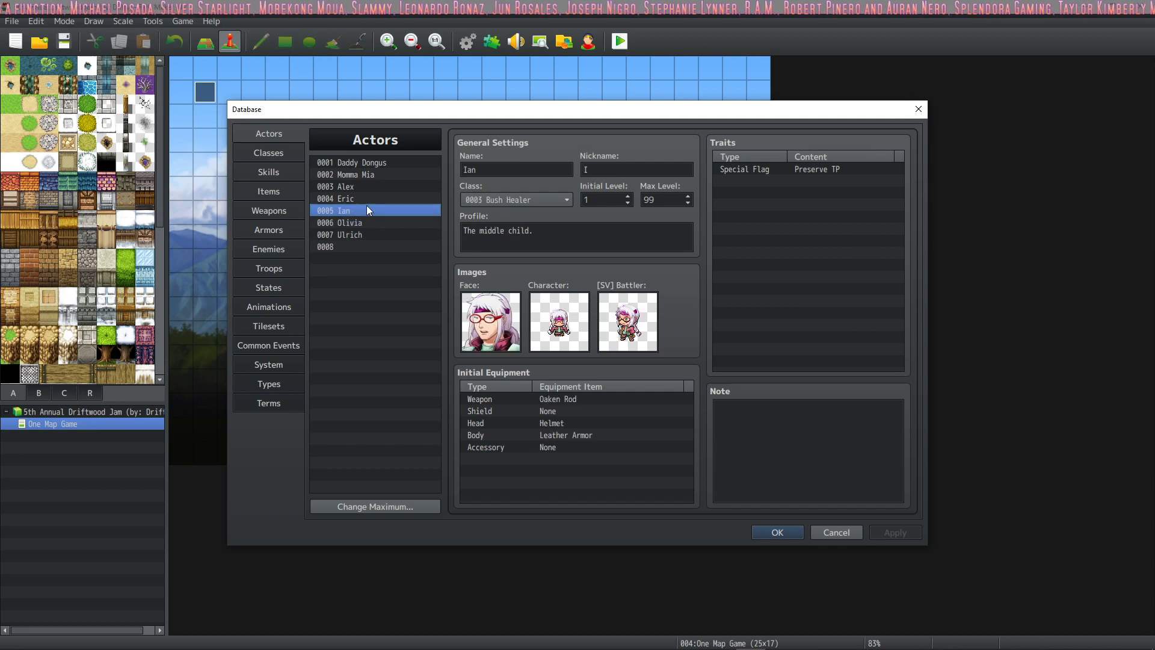
Go through the five child actors in order, from entry 0003 to entry 0007
left_click(364, 187)
left_click(359, 199)
left_click(359, 210)
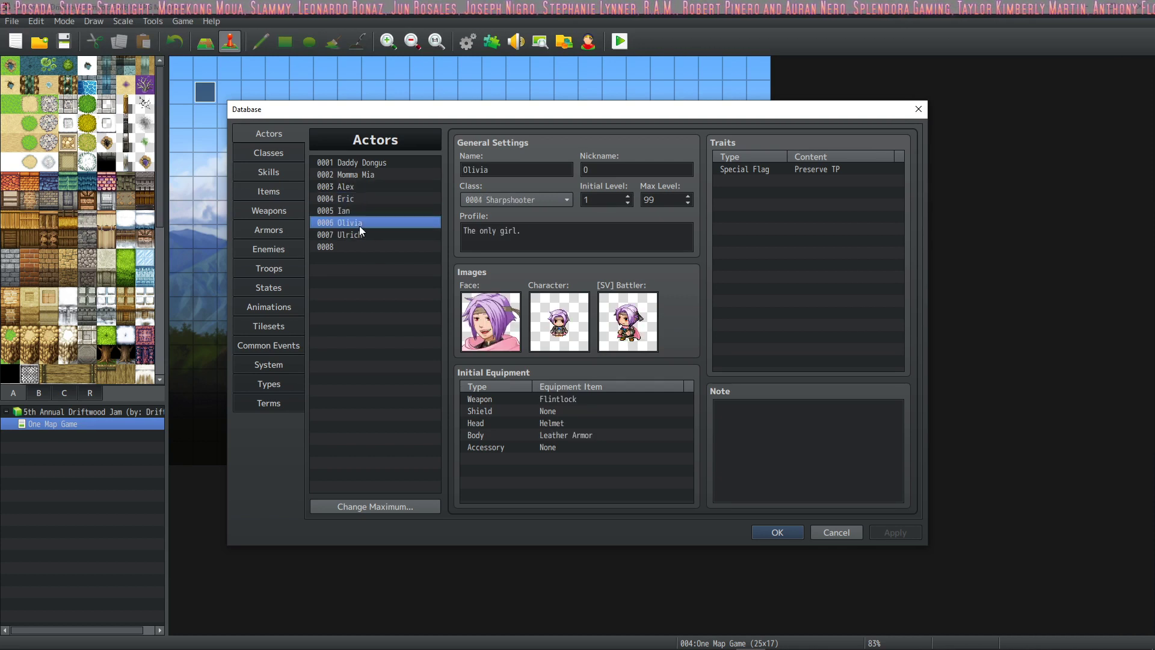
left_click(359, 224)
left_click(359, 236)
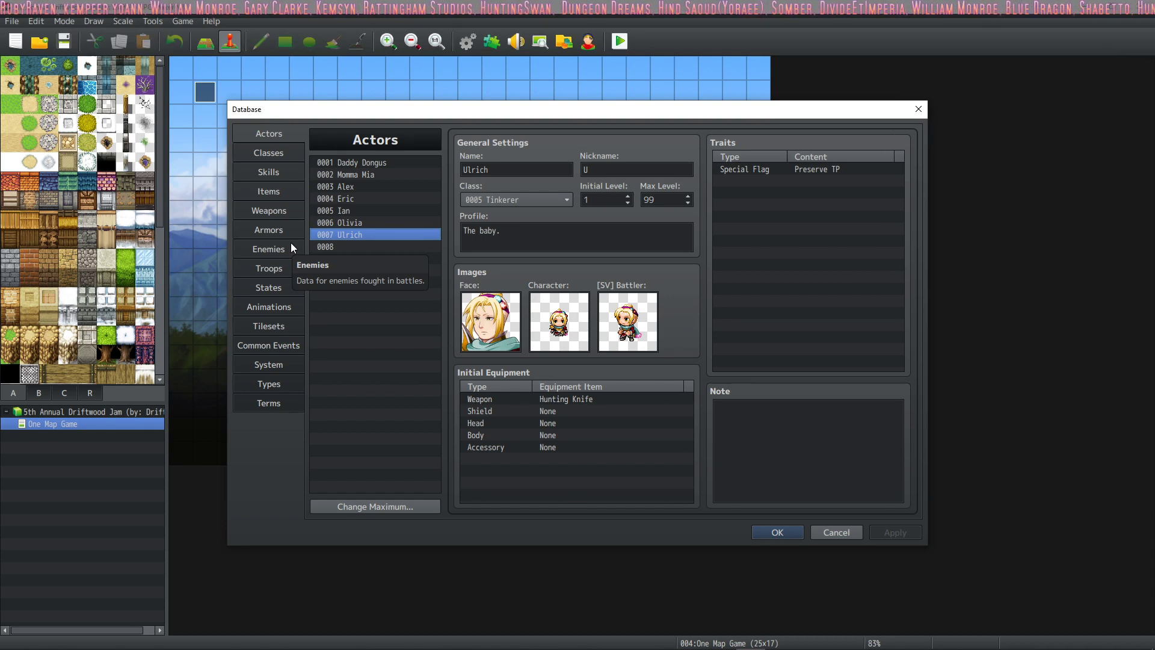
Open the classes and view each one from Forest Guru to Tinkerer
left_click(273, 153)
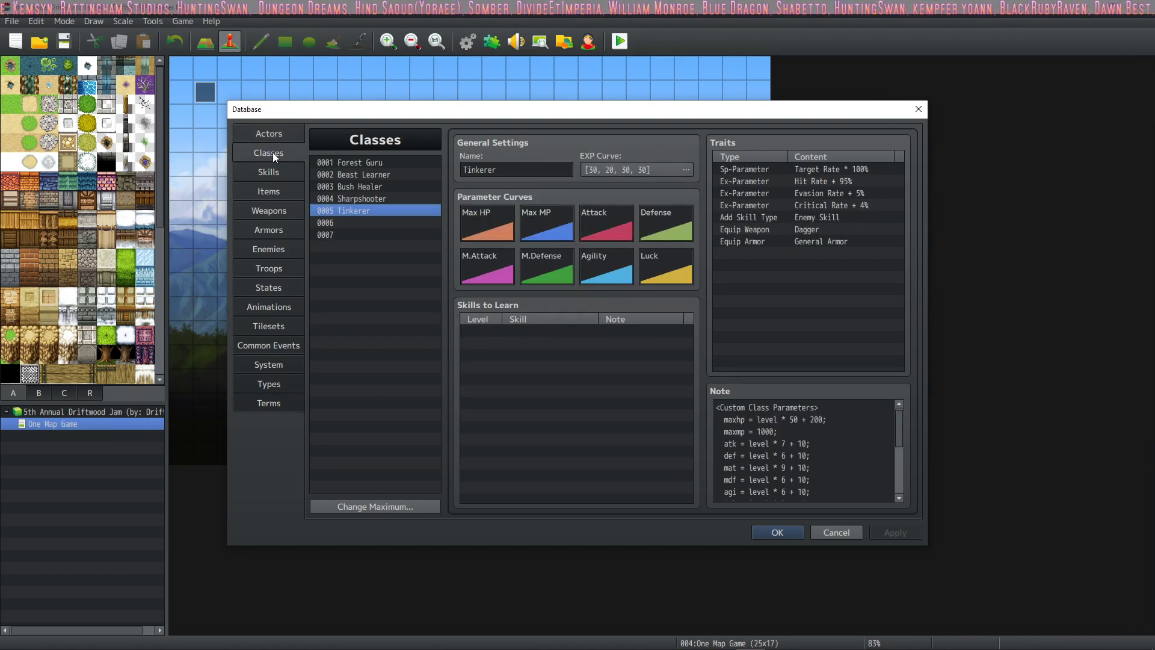
left_click(374, 163)
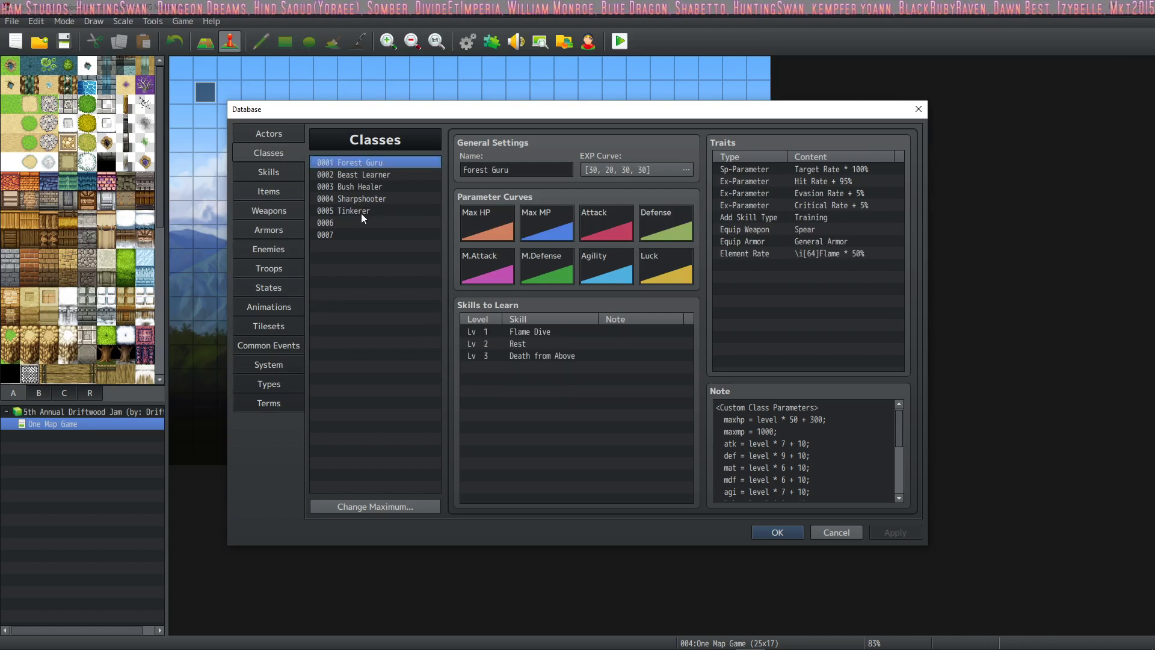
left_click(375, 175)
left_click(374, 187)
left_click(376, 200)
left_click(371, 210)
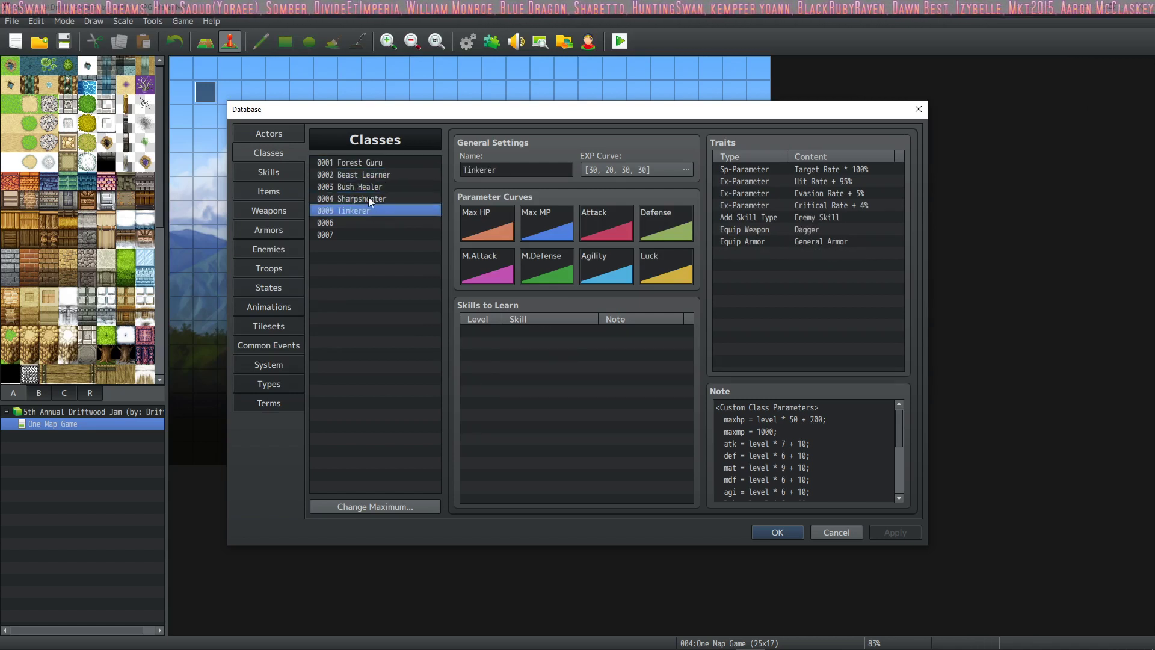
Go through all five classes a second time, comparing their traits and learnable skills
left_click(373, 162)
left_click(383, 176)
left_click(383, 188)
left_click(382, 199)
left_click(377, 210)
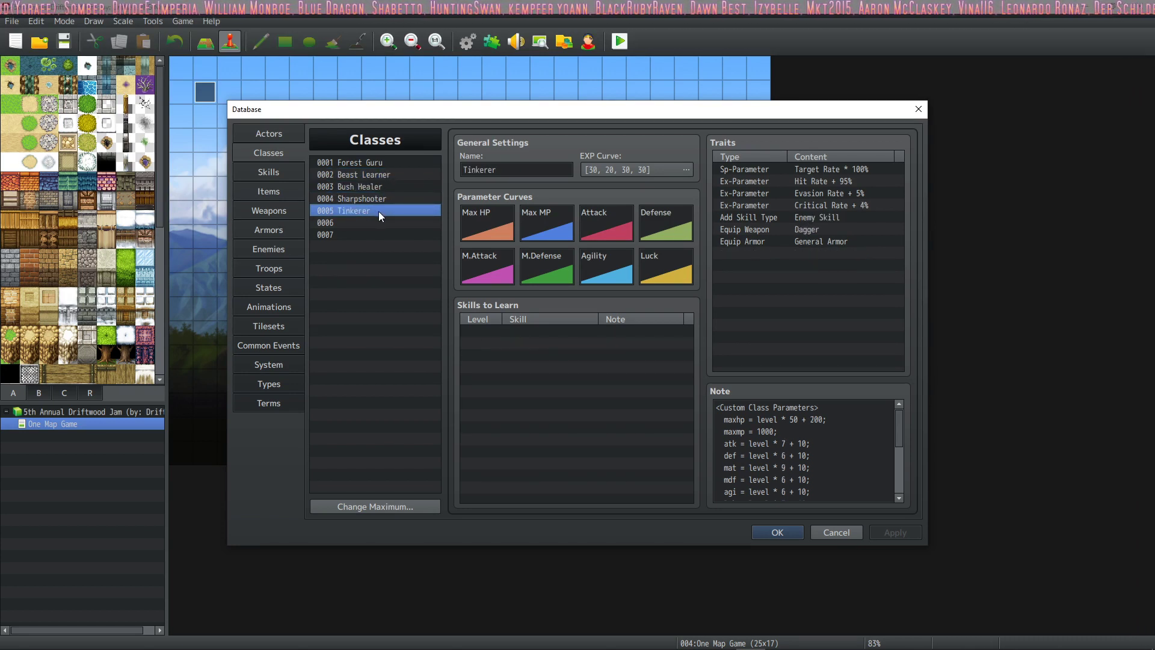
Review the classes in reverse from Sharpshooter to Forest Guru, then forward again to Sharpshooter
left_click(378, 201)
left_click(381, 187)
left_click(382, 176)
left_click(384, 165)
left_click(384, 172)
left_click(384, 187)
left_click(382, 197)
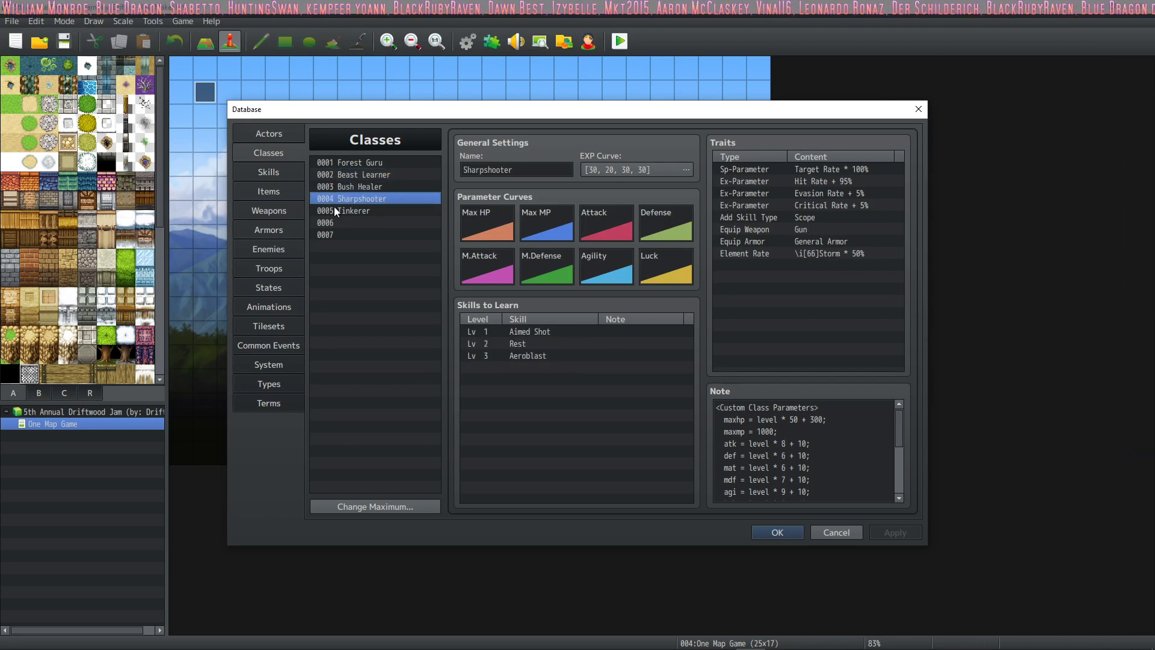
Read through the custom class parameter formulas in the Forest Guru class's note
left_click(359, 161)
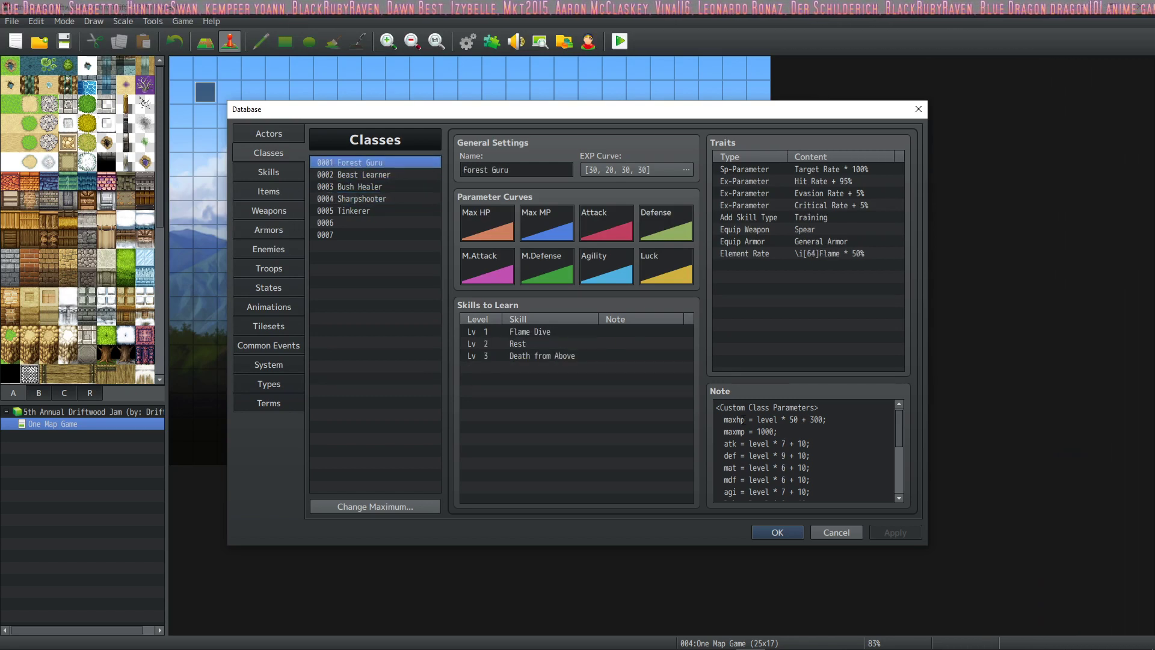
left_click(825, 419)
key("Down")
key("Down")
key("Down")
key("Down")
key("Down")
key("Down")
key("Down")
key("Down")
key("Down")
key("Down")
key("Down")
key("Down")
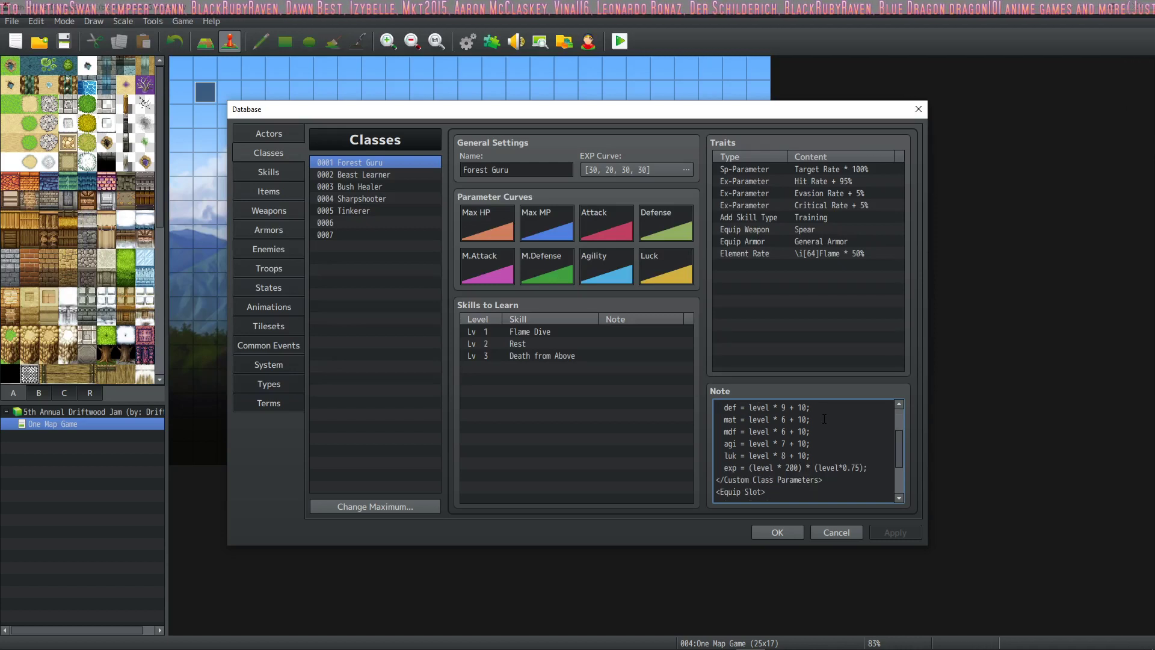
key("Up")
key("Up")
key("Up")
key("Up")
key("Up")
key("Up")
key("Up")
key("Up")
key("Up")
key("Up")
key("Up")
key("Up")
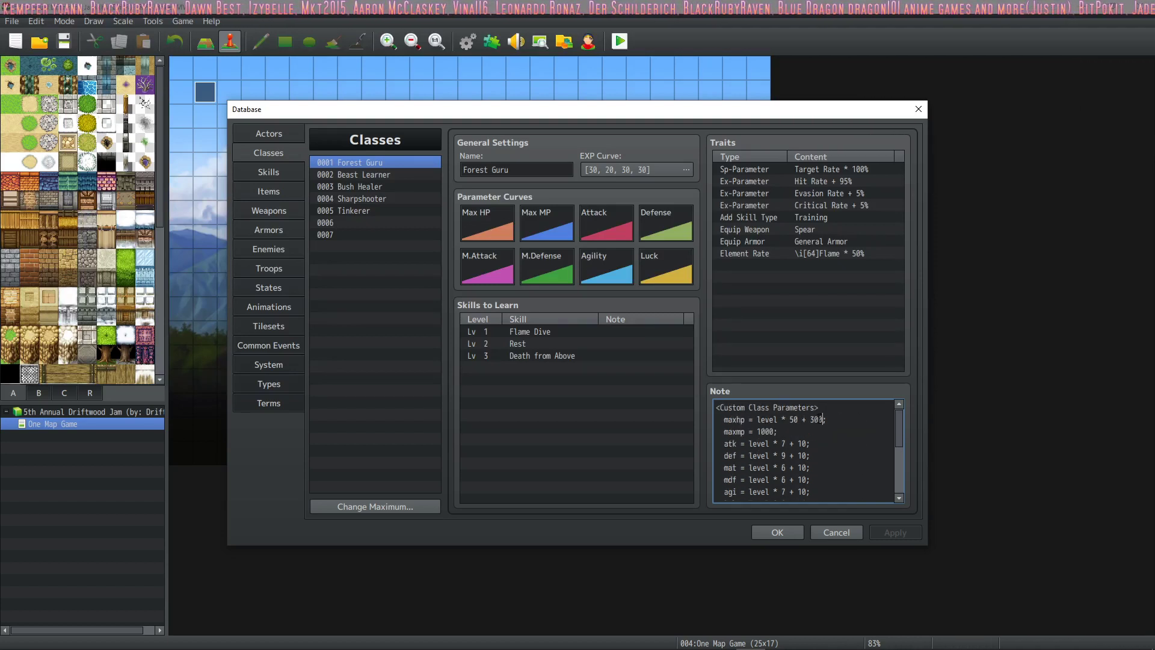
Examine the Forest Guru note again, from the maxhp formula down to the exp formula and equip slots
scroll(813, 424, "down", 3)
scroll(813, 425, "up", 3)
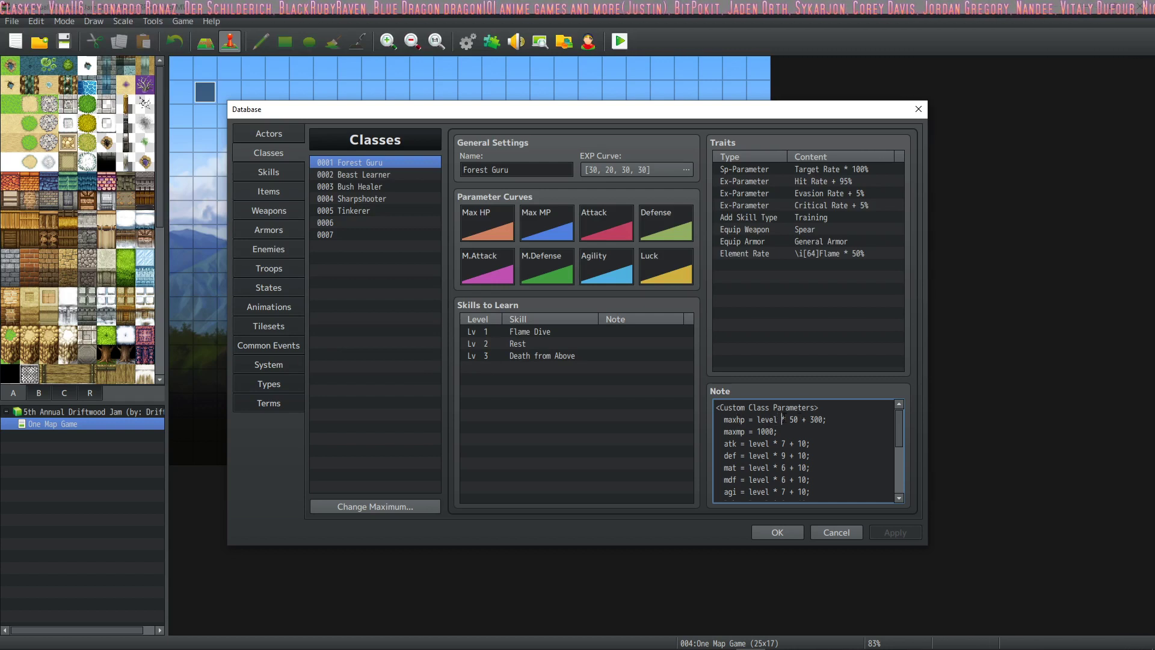
scroll(823, 427, "down", 2)
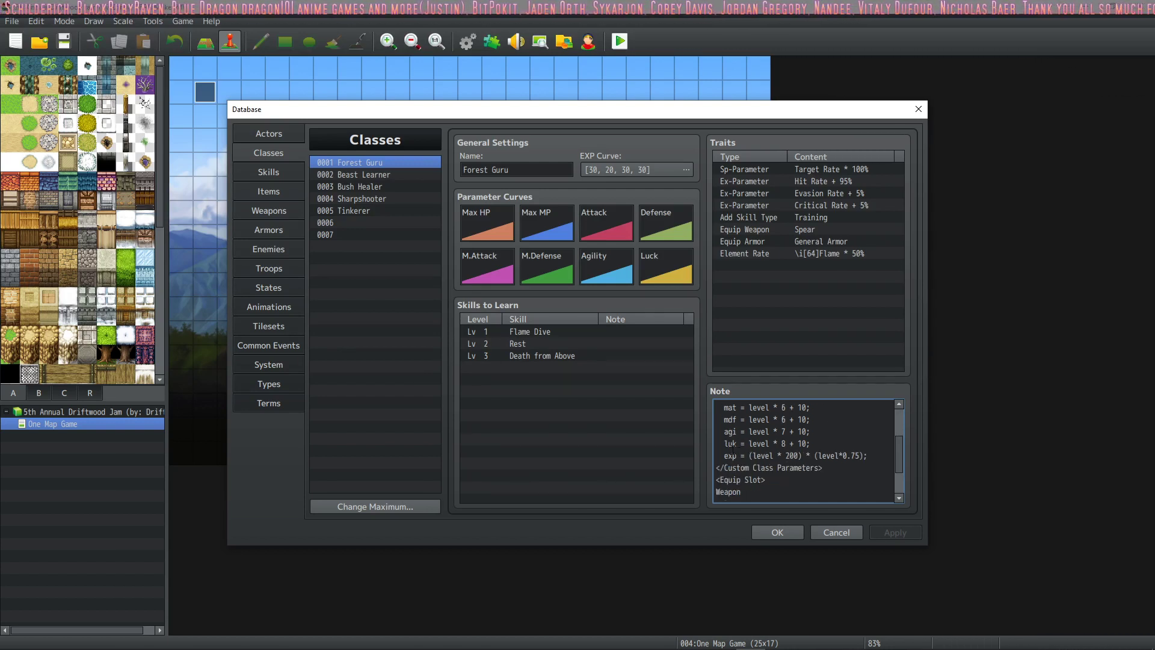
scroll(739, 432, "up", 2)
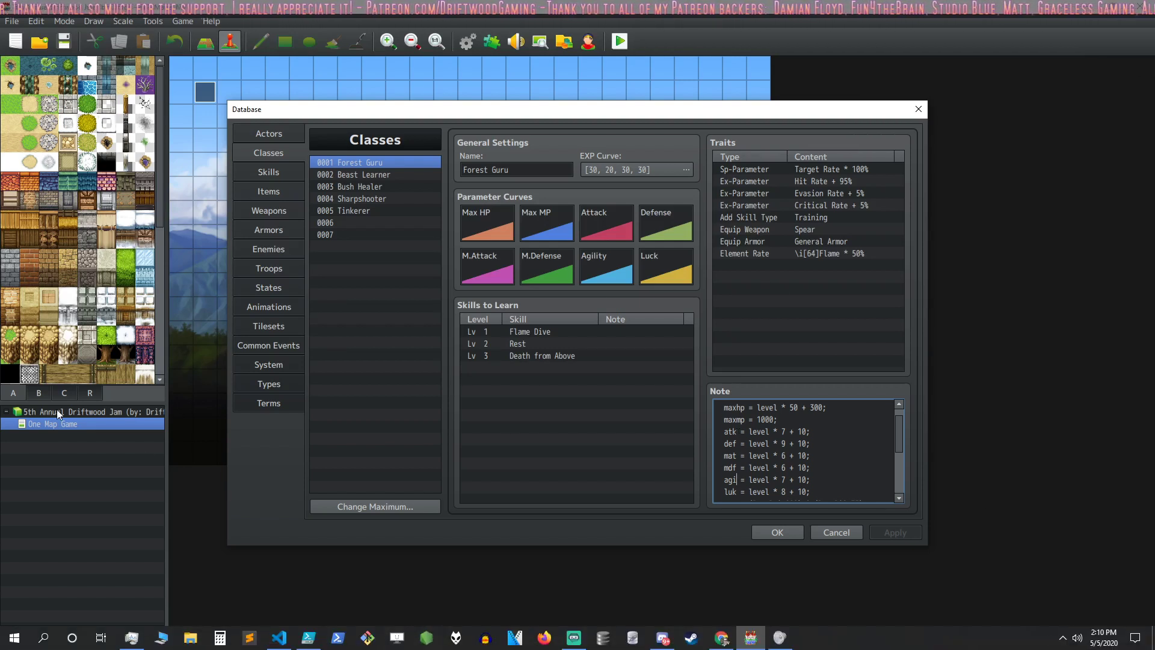
Compare the Beast Learner, Bush Healer, Sharpshooter and Tinkerer classes
left_click(367, 175)
left_click(367, 189)
left_click(365, 209)
left_click(368, 198)
left_click(373, 187)
left_click(374, 195)
left_click(374, 189)
left_click(378, 199)
left_click(381, 210)
left_click(379, 199)
Check the skills to learn of the Forest Guru, Beast Learner, Sharpshooter and Bush Healer classes
left_click(383, 163)
left_click(384, 176)
left_click(382, 188)
left_click(380, 200)
left_click(379, 188)
left_click(382, 175)
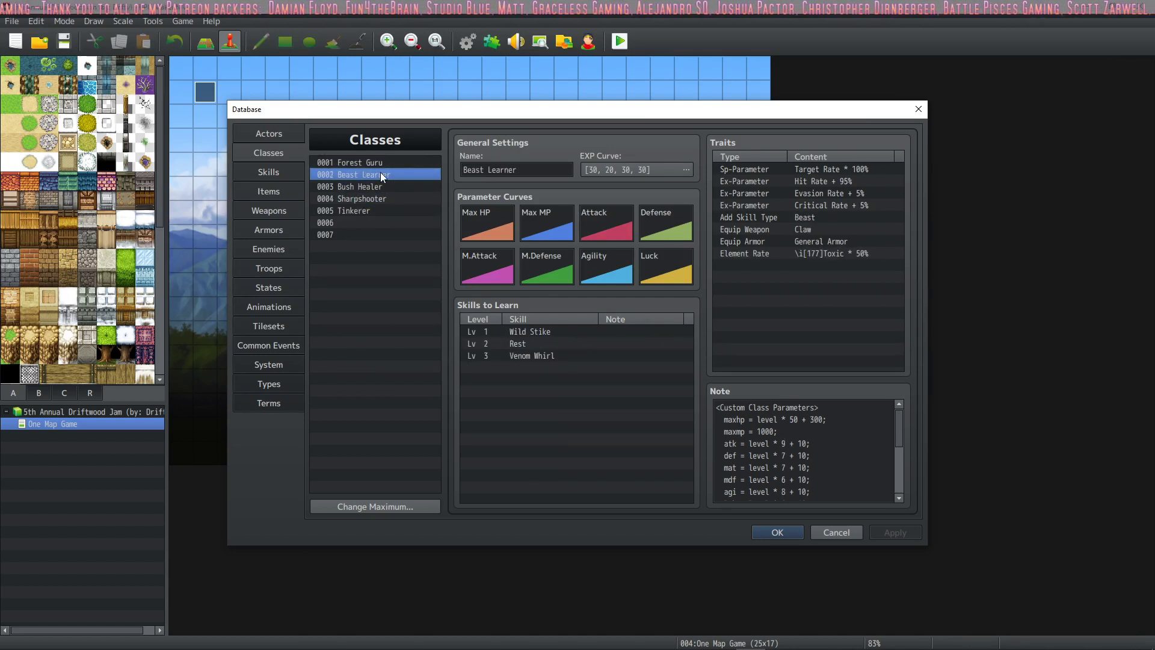
left_click(379, 188)
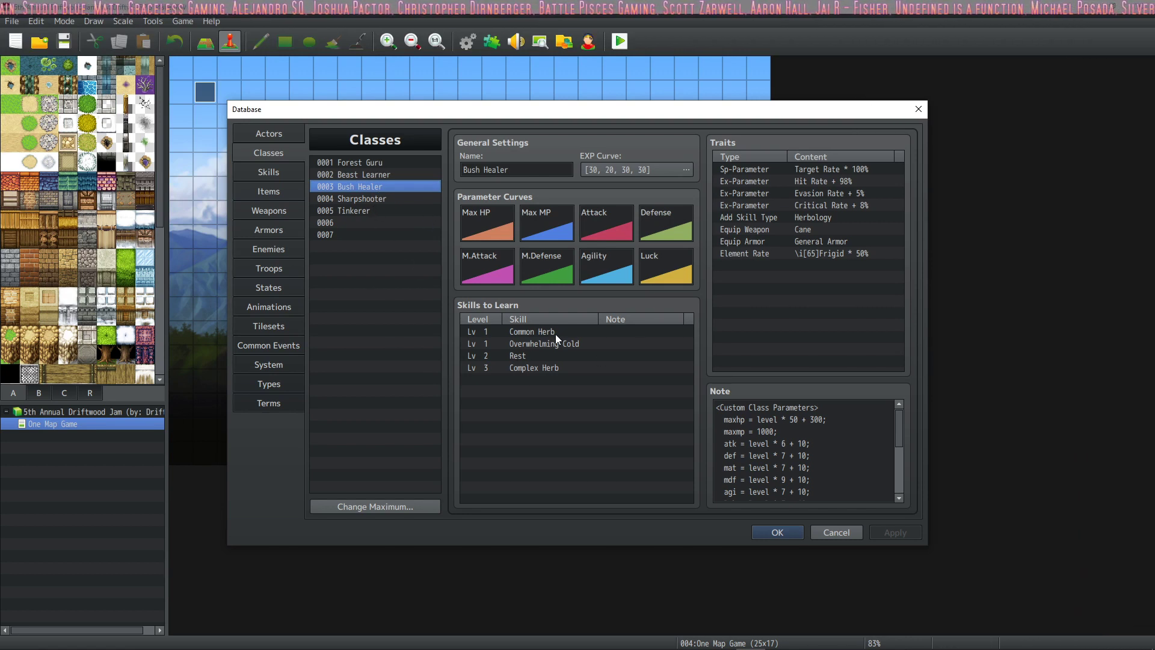
Compare the level-based skills of all five classes, ending on Sharpshooter
left_click(355, 161)
left_click(359, 176)
left_click(362, 188)
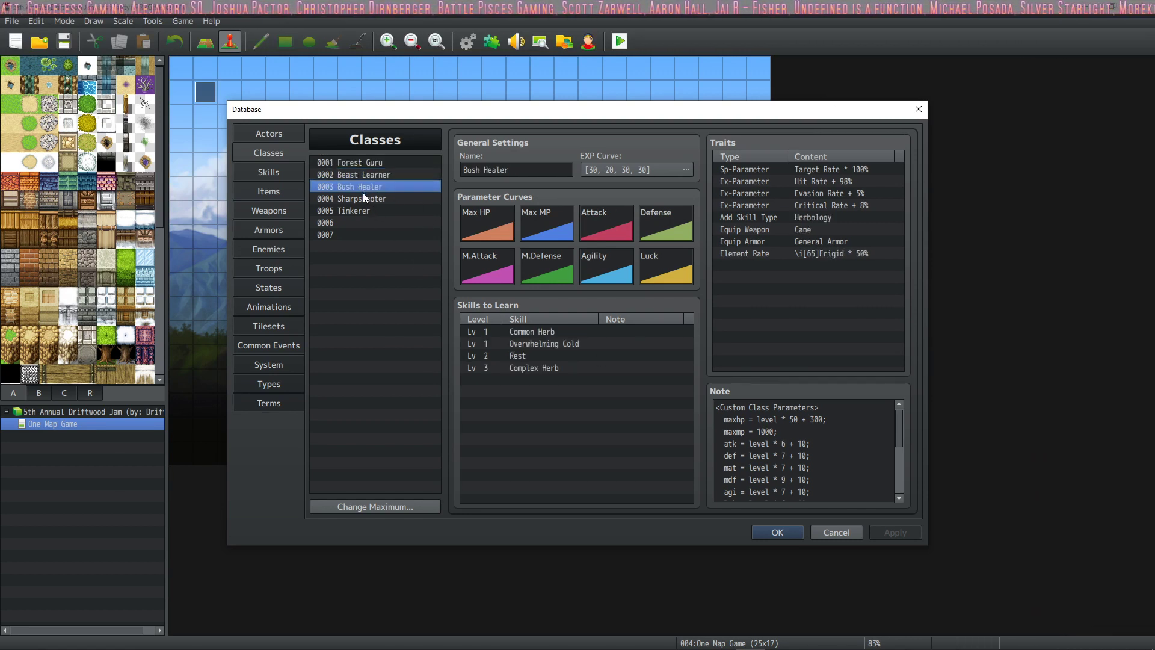
left_click(363, 198)
left_click(368, 162)
left_click(371, 174)
left_click(374, 198)
left_click(375, 209)
left_click(373, 198)
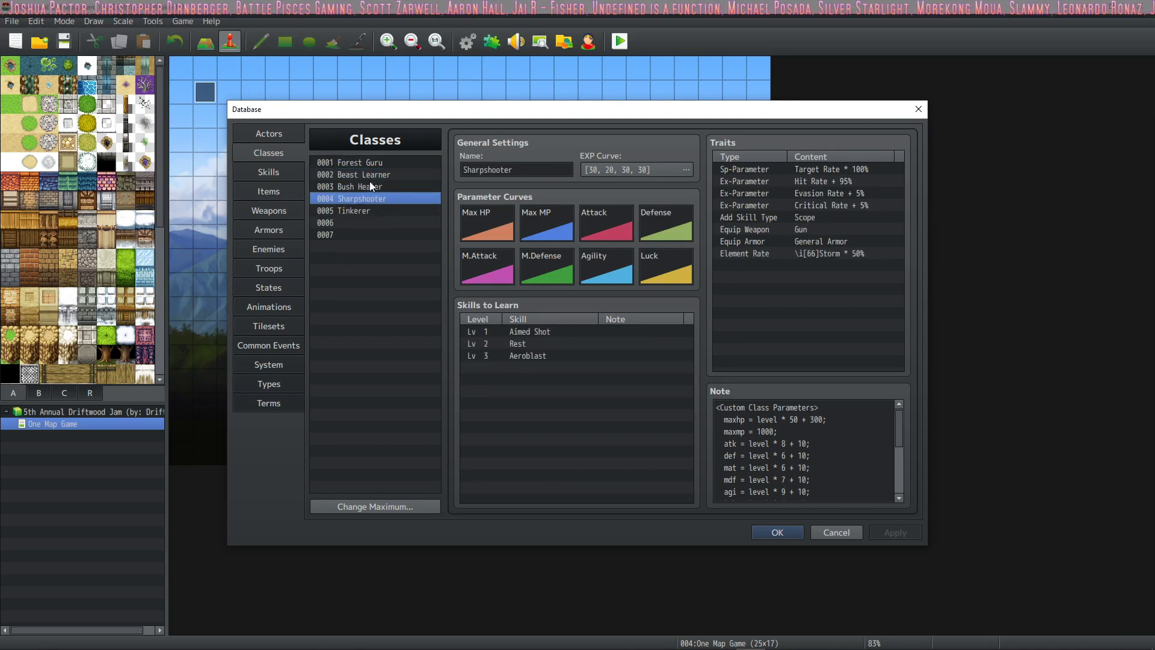
Recheck the skills to learn of the Forest Guru, Beast Learner and Bush Healer classes
left_click(370, 183)
left_click(371, 163)
left_click(372, 175)
left_click(373, 188)
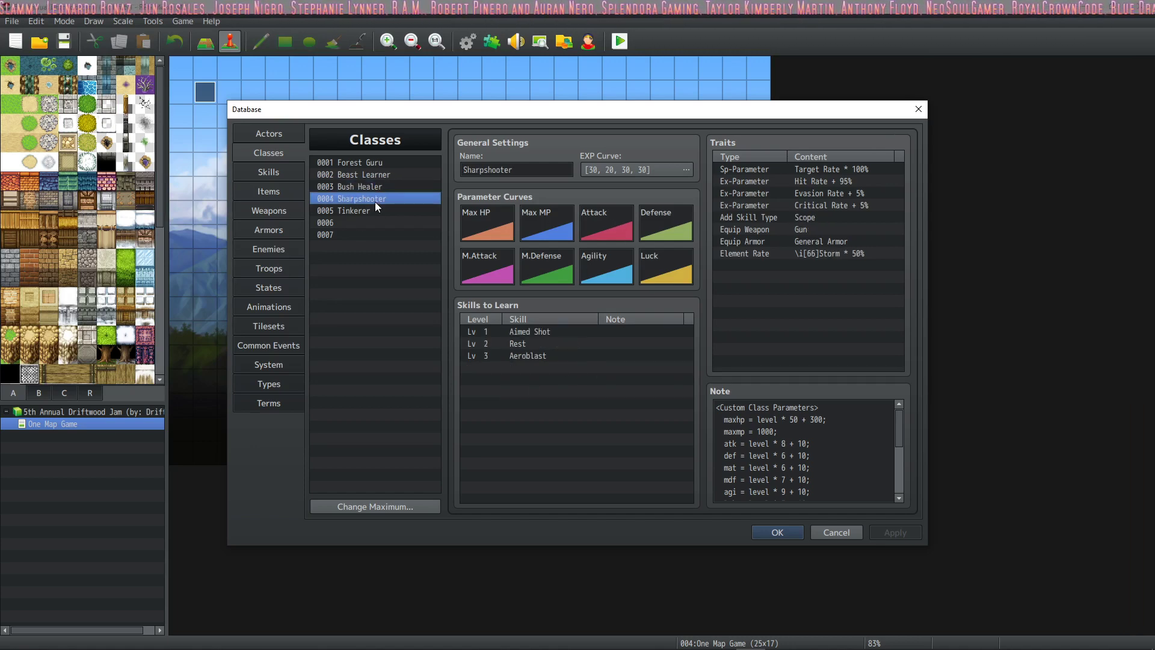
Open the skills and look through the list down to the last custom skill, Venom Whirl
left_click(273, 171)
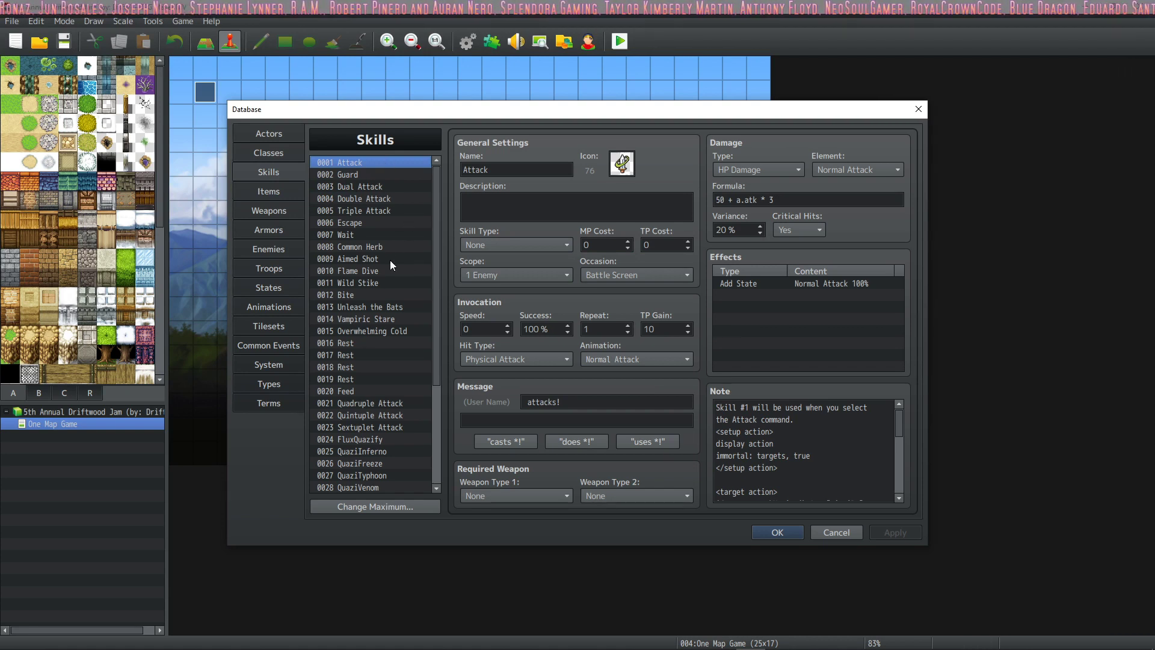
scroll(379, 199, "down", 4)
scroll(378, 204, "up", 4)
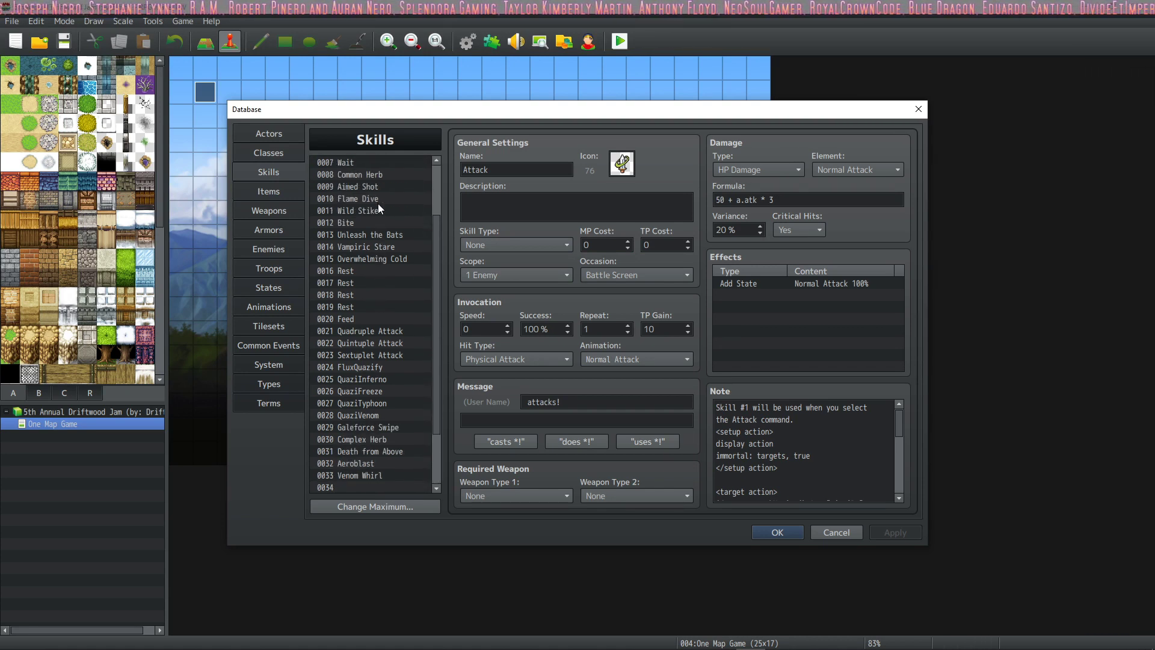
scroll(365, 217, "down", 4)
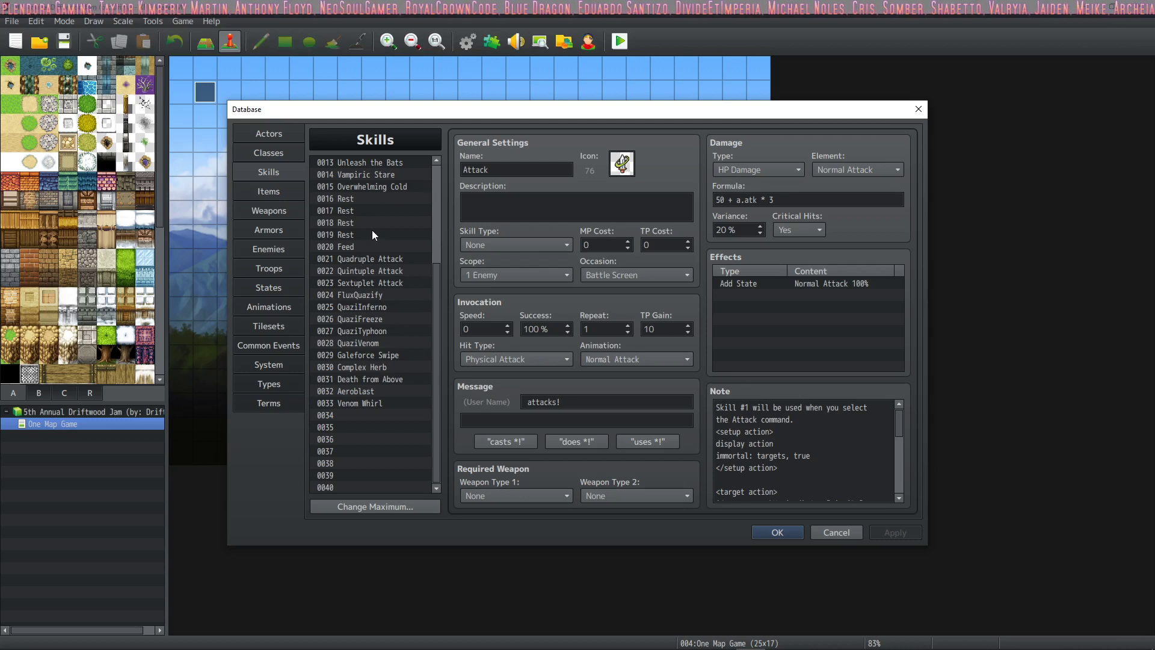
Compare the four Rest skills, 0016 to 0019, and look at the Feed skill
left_click(358, 197)
scroll(364, 211, "up", 3)
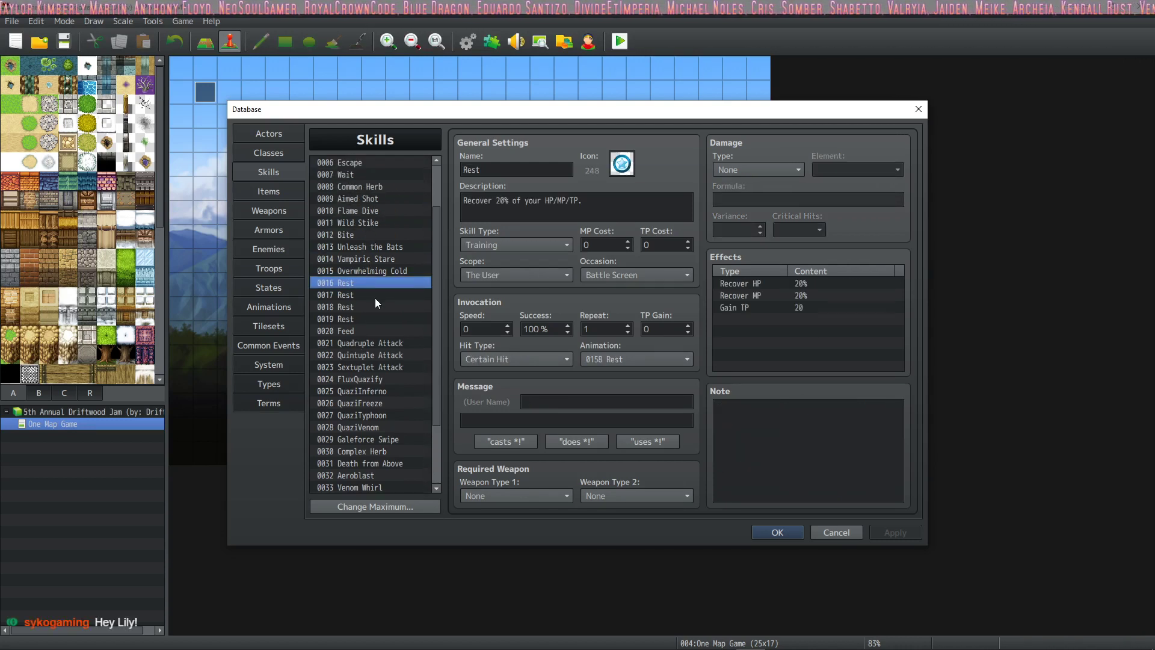
left_click(376, 296)
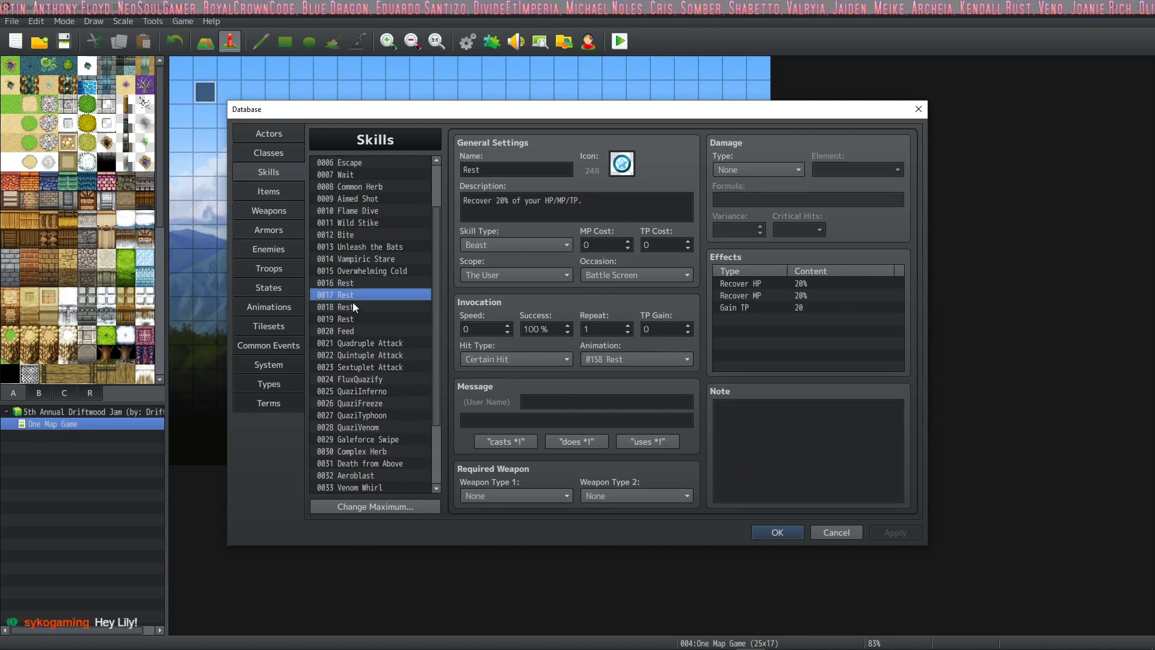
left_click(353, 308)
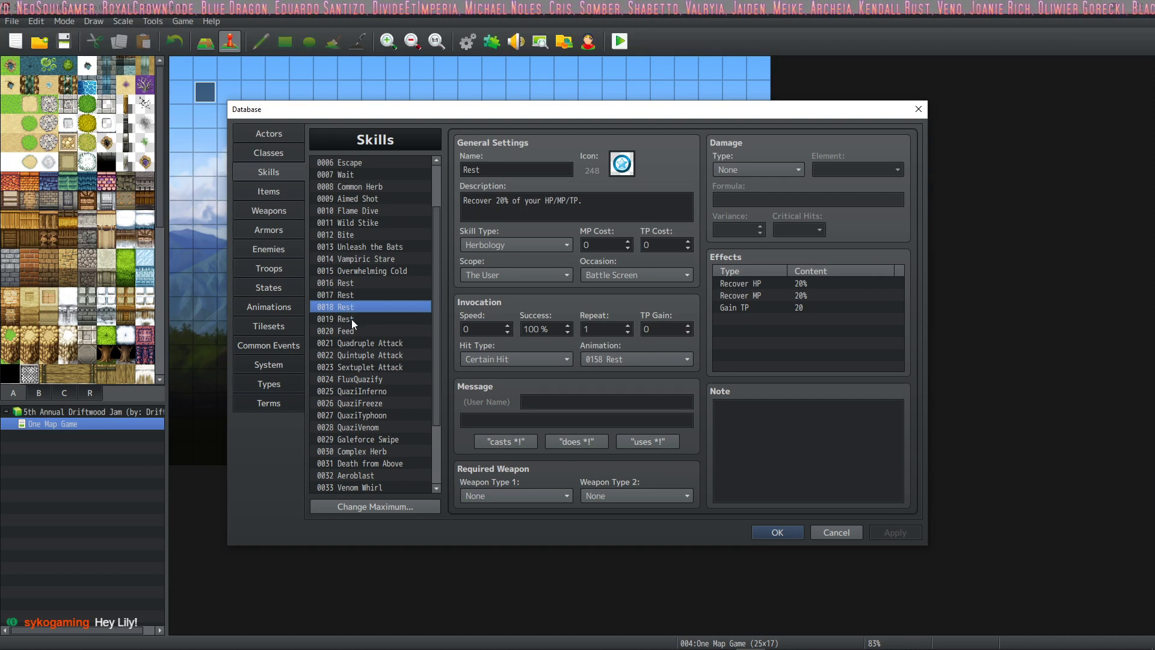
left_click(352, 319)
left_click(354, 296)
left_click(353, 284)
left_click(351, 307)
left_click(349, 319)
left_click(349, 334)
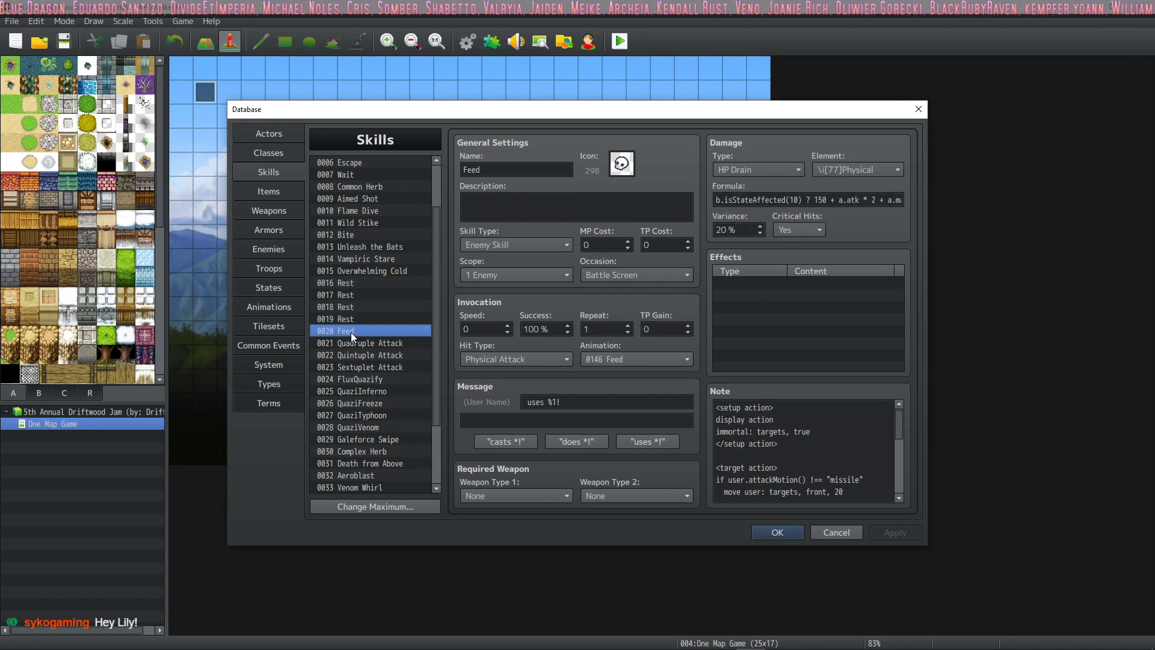
left_click(355, 318)
Compare the damage formulas and notes of the Quadruple Attack, Quintuple Attack and Sextuplet Attack skills
left_click(359, 344)
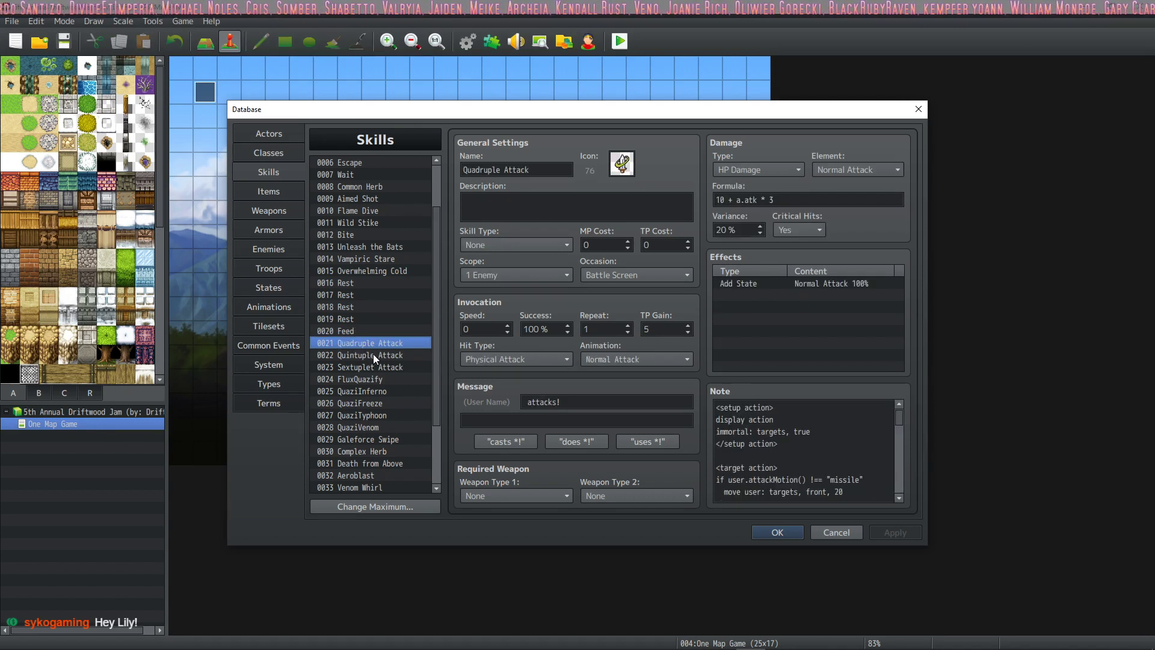
left_click(378, 355)
left_click(377, 368)
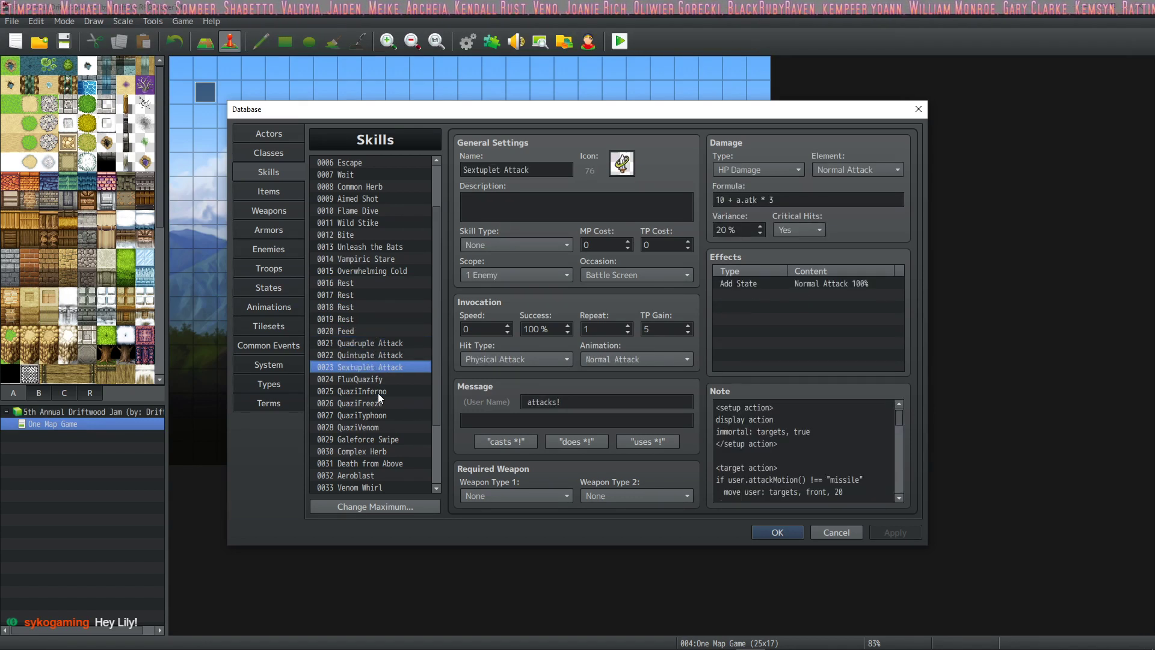
left_click(380, 356)
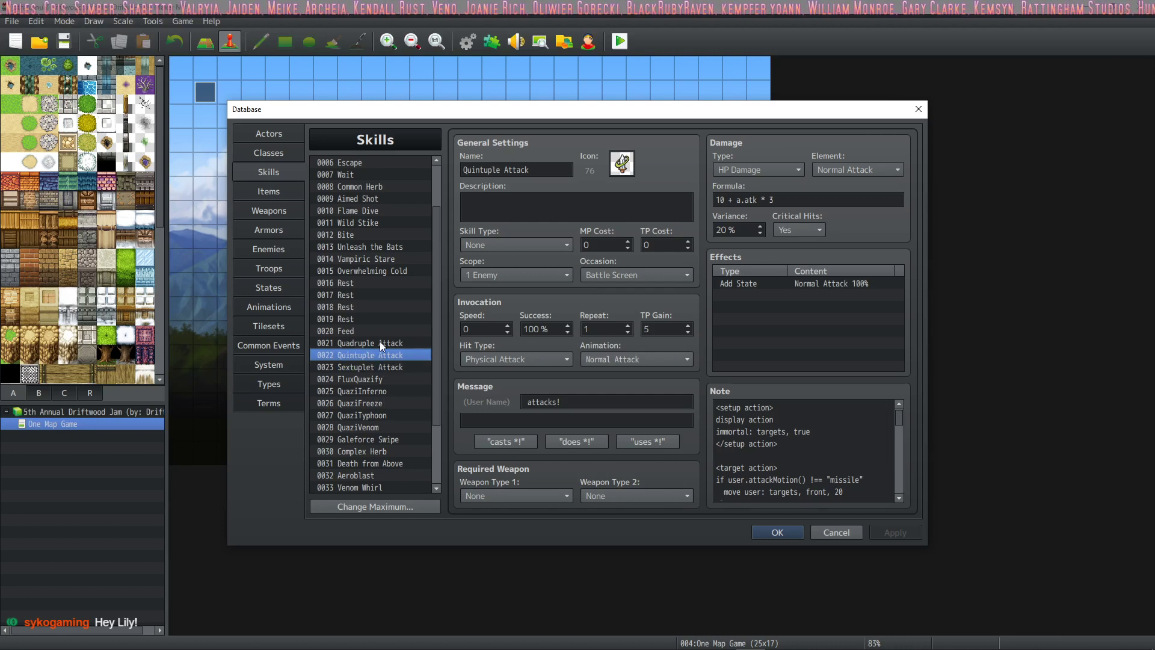
left_click(380, 344)
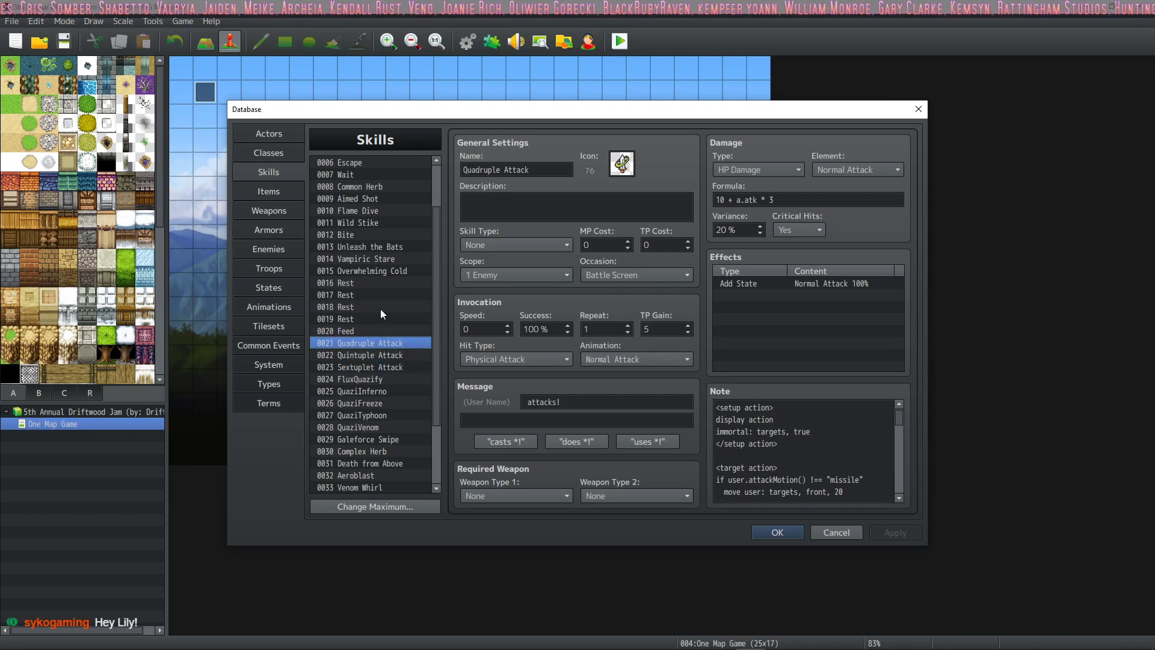
left_click(372, 366)
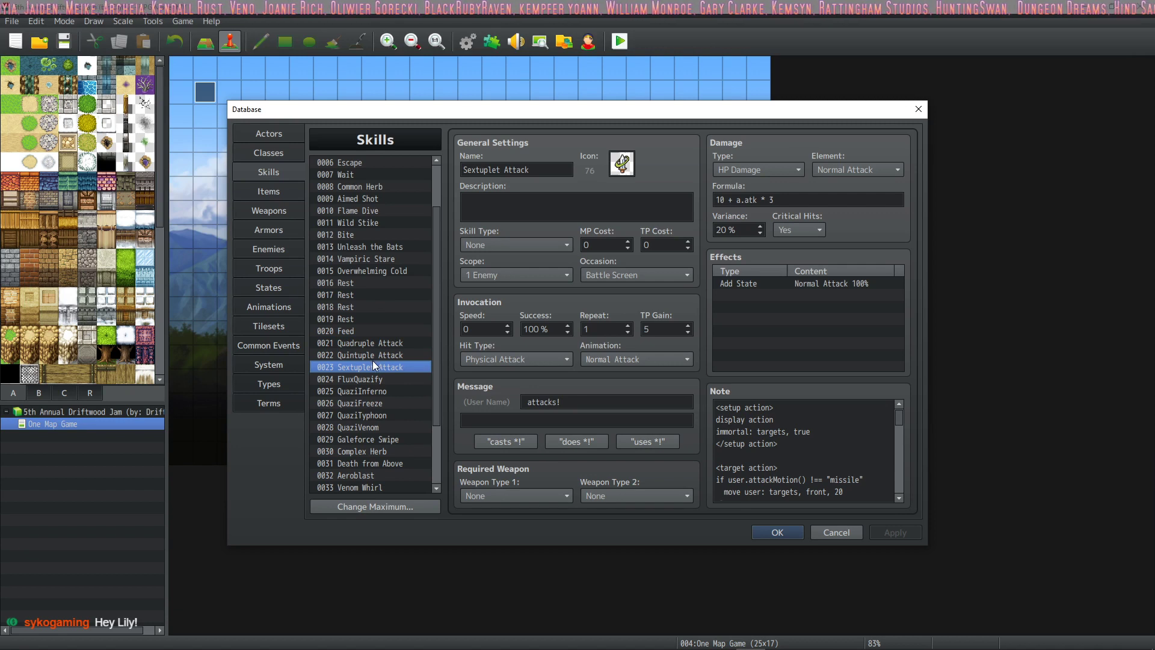
key("Up")
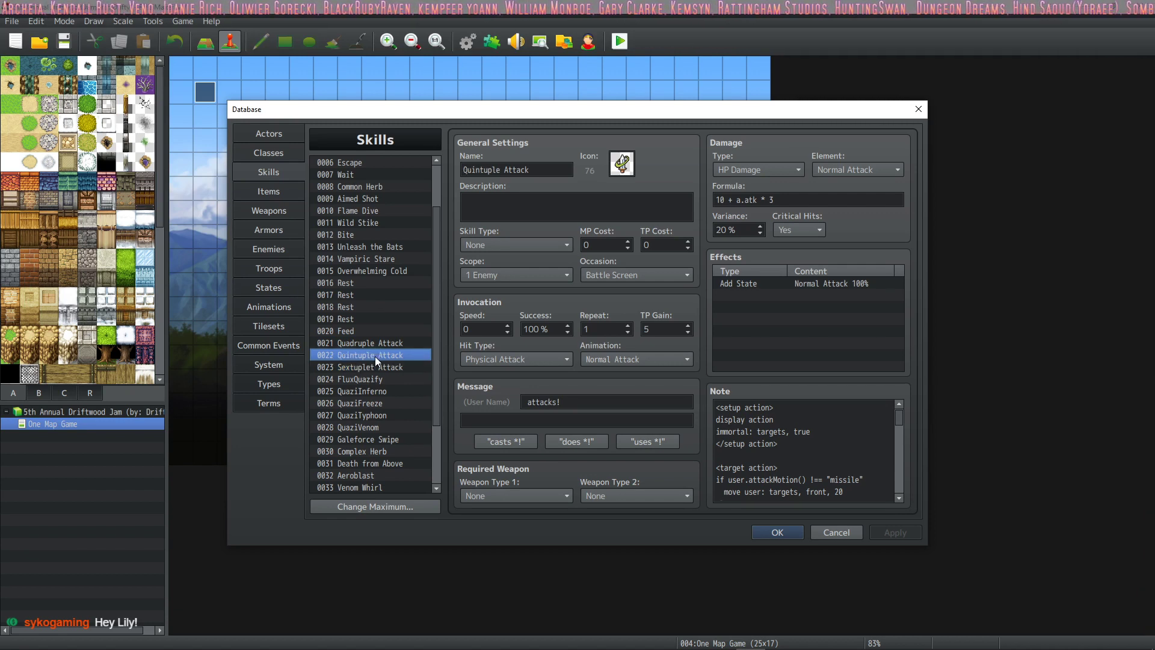
left_click(372, 365)
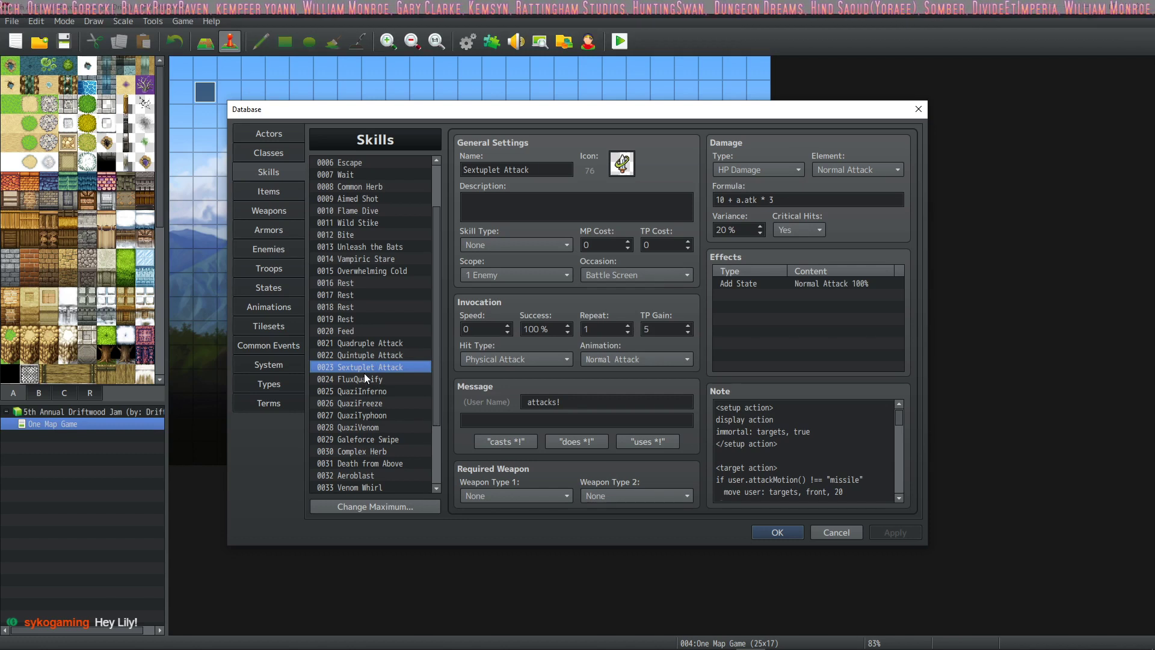
Look at Aimed Shot, the action sequence notes of Flame Dive, and the Wild Stike, Bite and Unleash the Bats skills
left_click(372, 209)
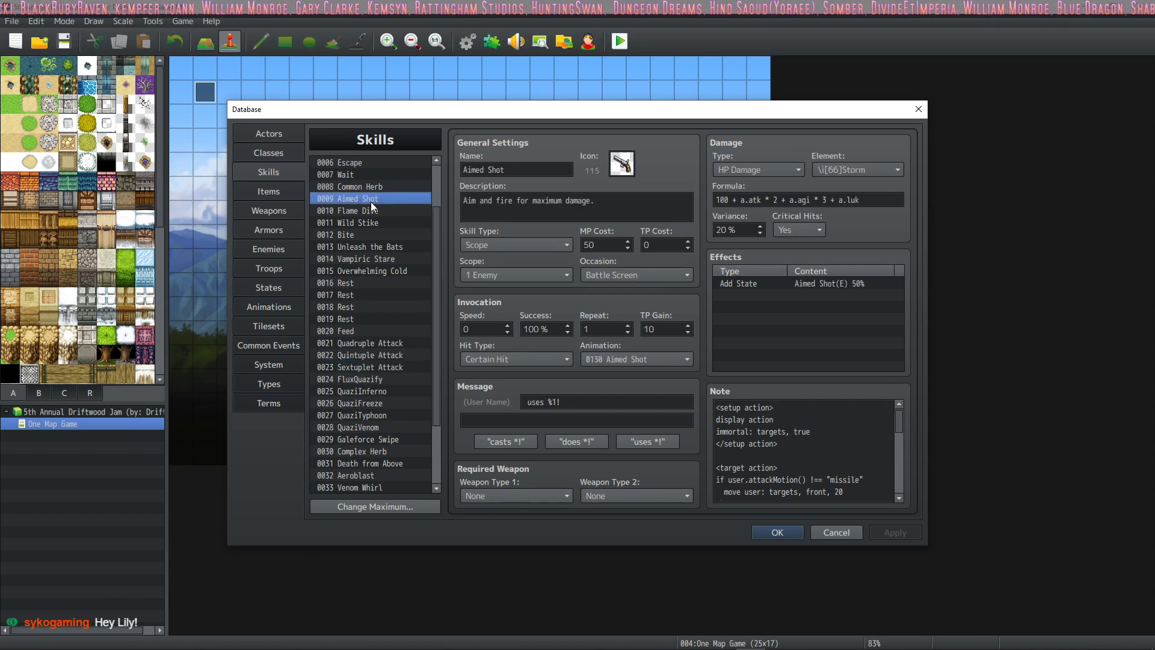
scroll(806, 452, "down", 5)
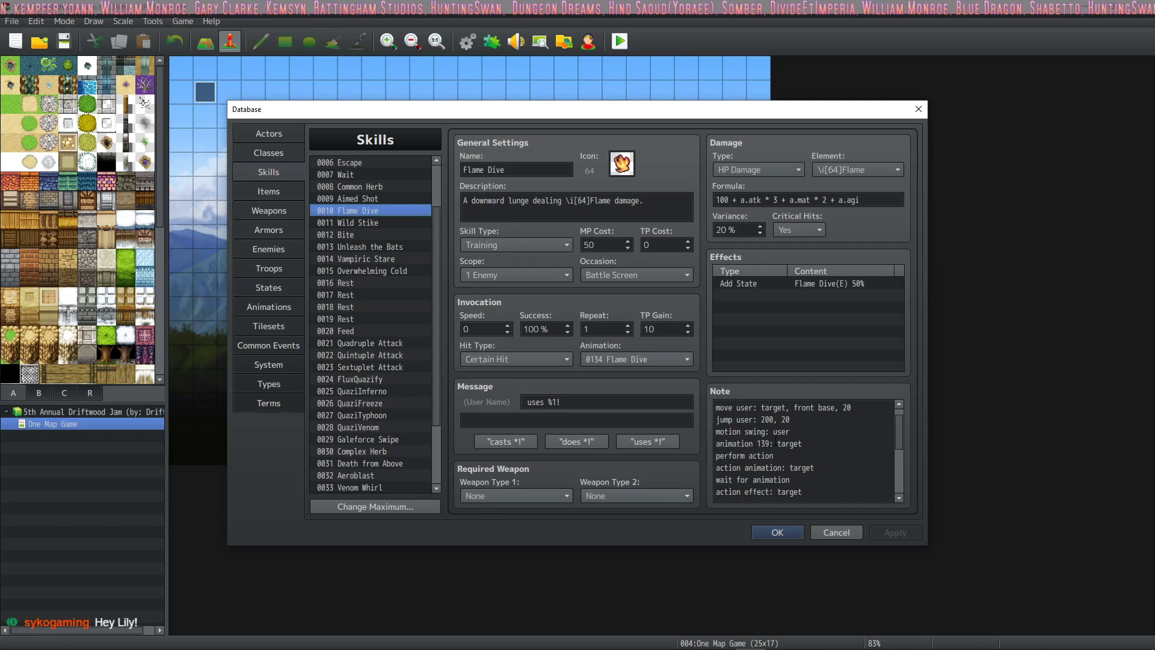
left_click(356, 221)
left_click(355, 235)
left_click(360, 245)
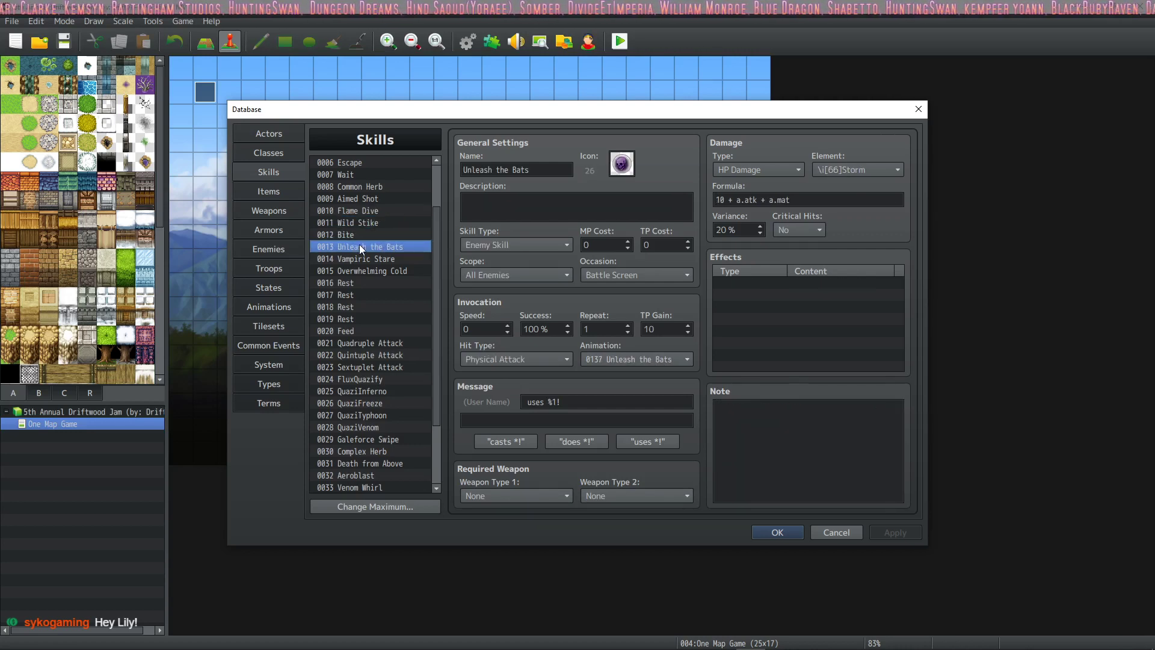
left_click(367, 222)
scroll(366, 280, "down", 3)
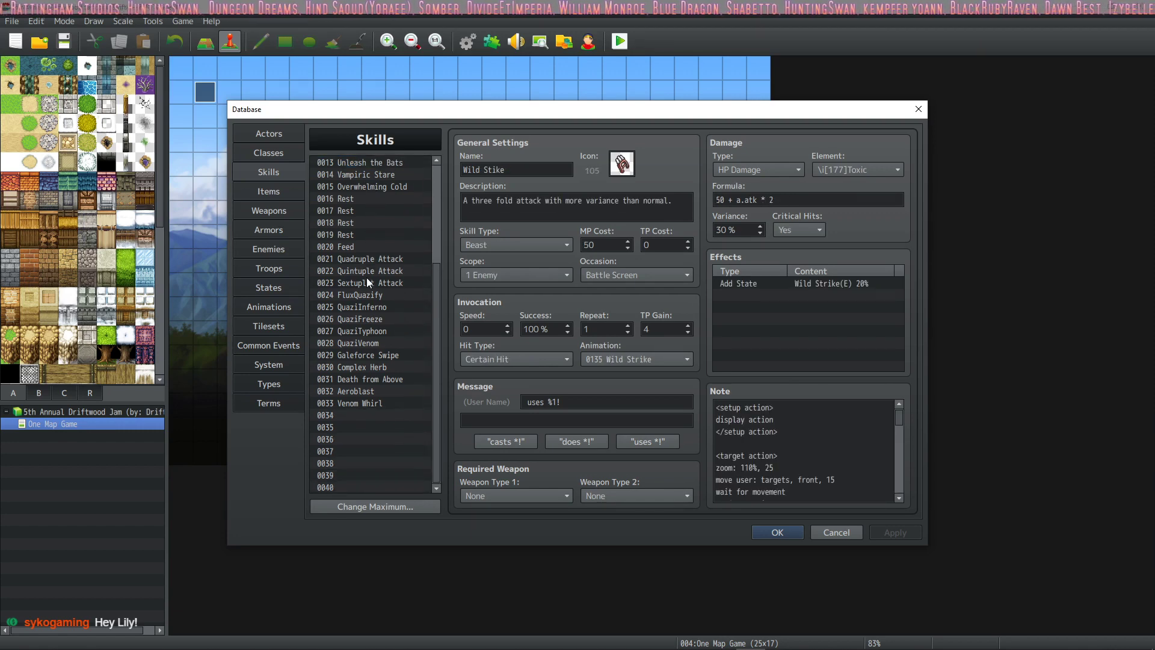
Skim the upper skills from Dual Attack down to the last Rest skill, returning to Double Attack
scroll(367, 277, "up", 5)
left_click(374, 174)
left_click(375, 222)
left_click(377, 247)
left_click(378, 295)
left_click(379, 331)
left_click(374, 367)
left_click(370, 246)
left_click(365, 187)
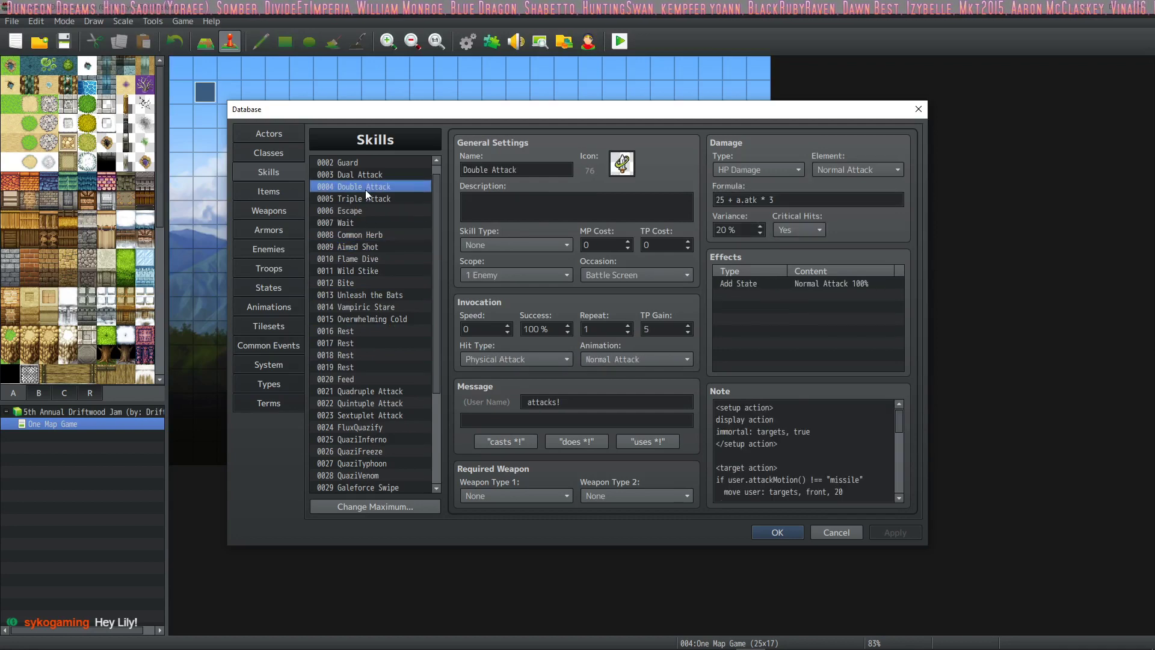
Skim the skills again from Guard through Wild Stike and Vampiric Stare down to Quintuple Attack
left_click(367, 163)
left_click(376, 223)
left_click(373, 174)
left_click(381, 271)
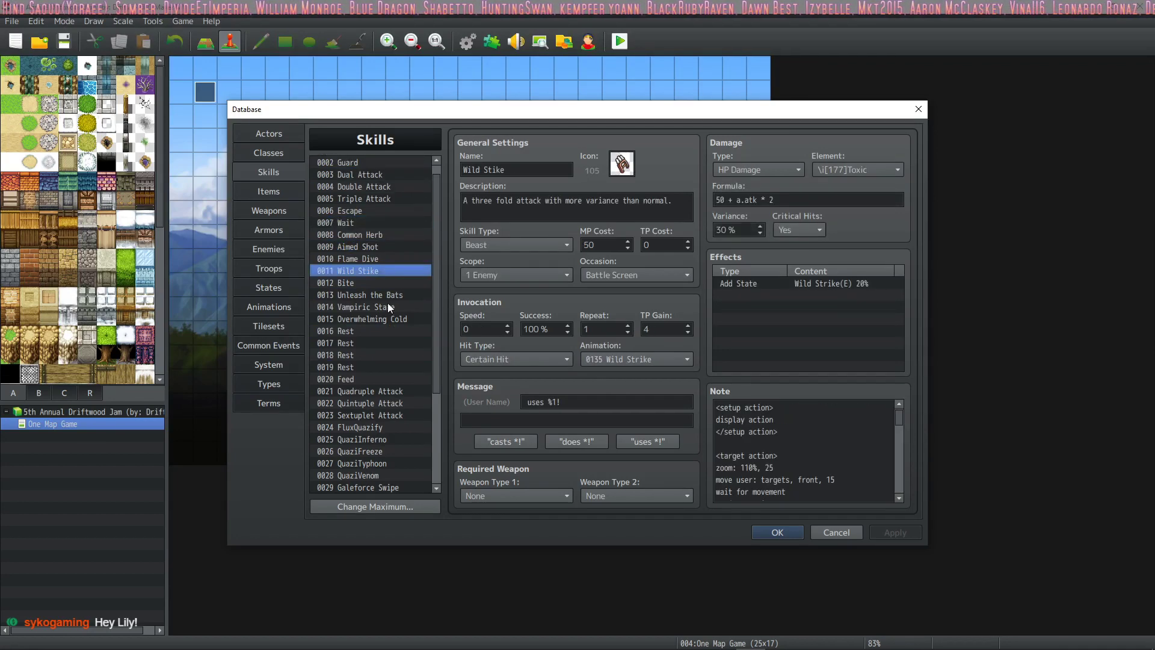
left_click(388, 307)
left_click(391, 343)
left_click(388, 367)
left_click(385, 404)
Skim the remaining skills from Sextuplet Attack through QuaziInferno and QuaziTyphoon down to Aeroblast
scroll(386, 410, "down", 1)
scroll(377, 381, "down", 2)
left_click(374, 356)
left_click(374, 379)
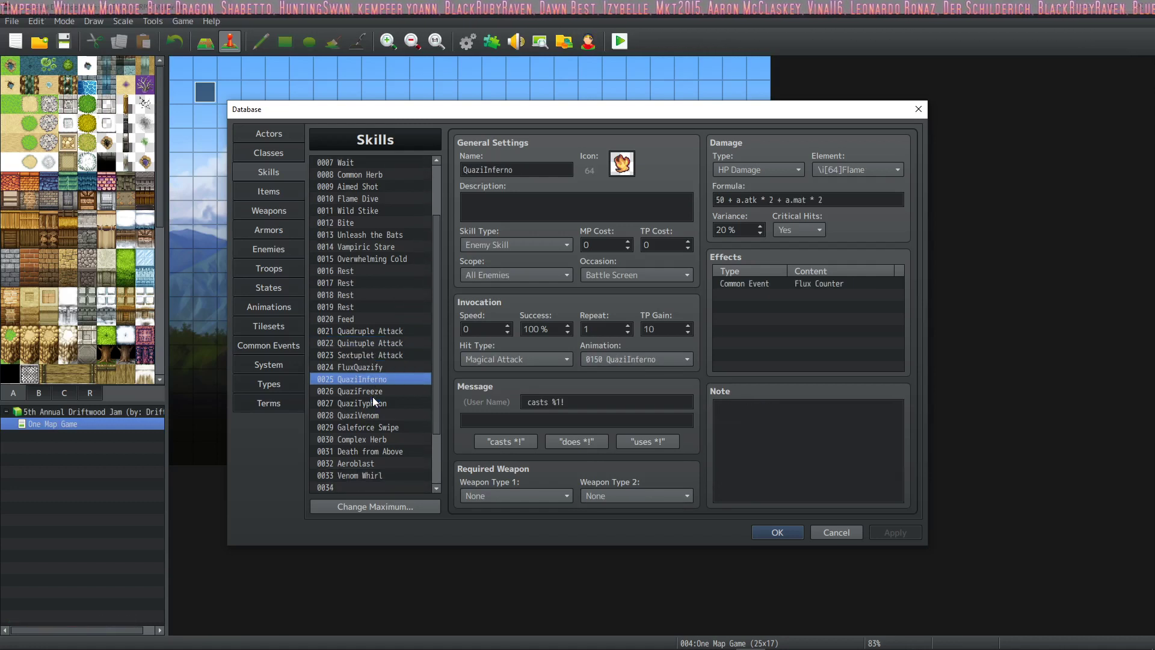
left_click(374, 400)
scroll(373, 396, "down", 2)
left_click(373, 391)
scroll(373, 391, "down", 1)
left_click(373, 391)
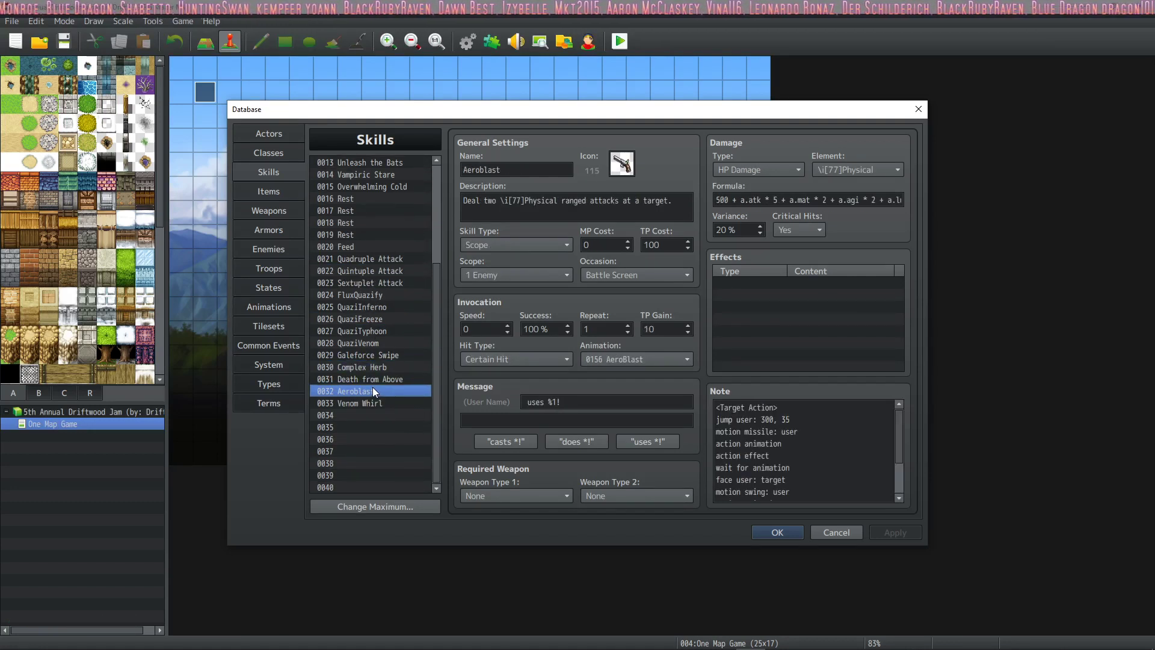
Examine the Quazi skills, Galeforce Swipe and Complex Herb, ending on the common event effect of FluxQuazify
left_click(370, 309)
left_click(370, 318)
left_click(373, 333)
left_click(374, 343)
left_click(377, 356)
left_click(377, 368)
left_click(381, 305)
left_click(381, 295)
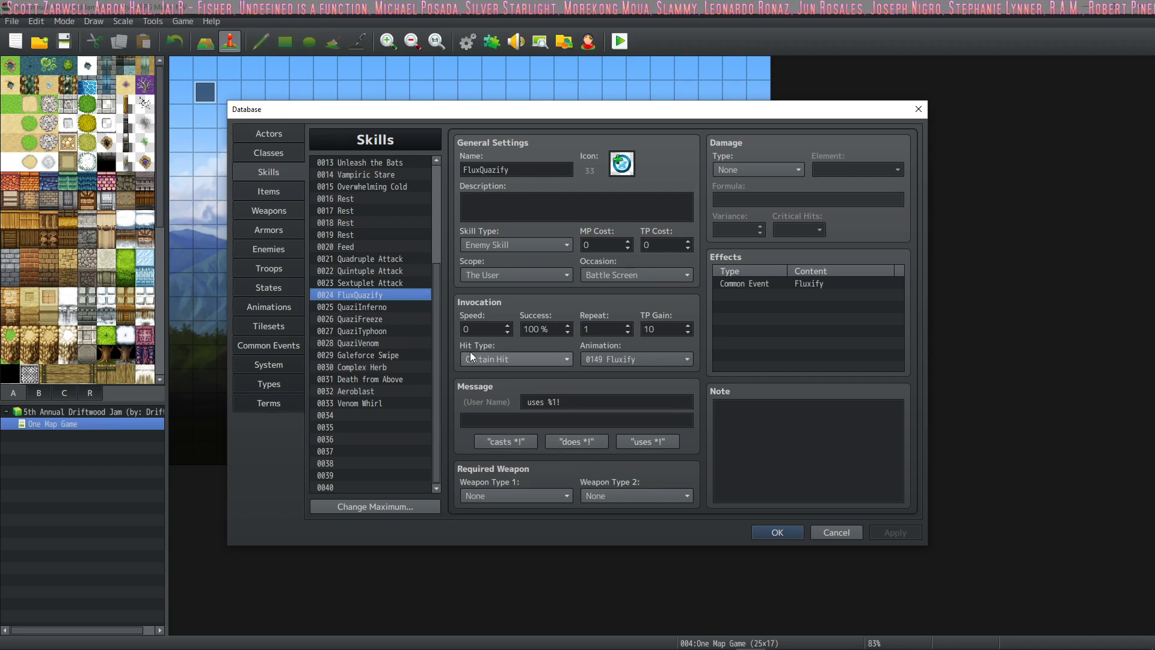
Review QuaziInferno, QuaziTyphoon and QuaziVenom, and the action sequences of Death from Above, Aeroblast and Venom Whirl
left_click(382, 307)
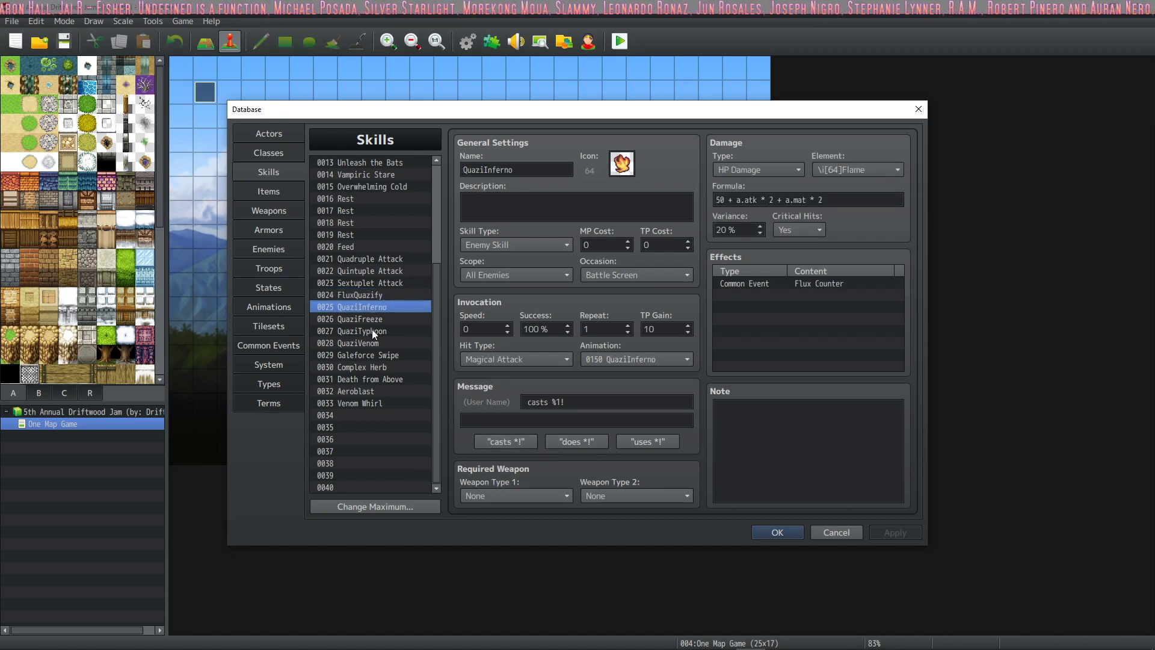
left_click(375, 334)
left_click(375, 350)
left_click(381, 378)
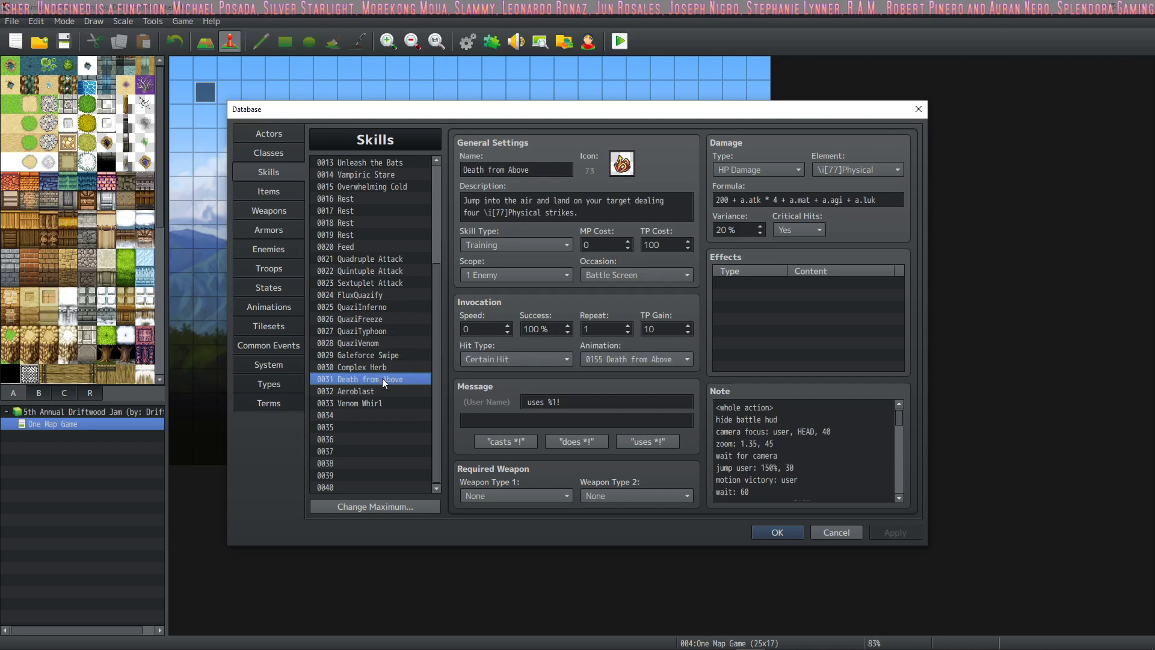
left_click(377, 391)
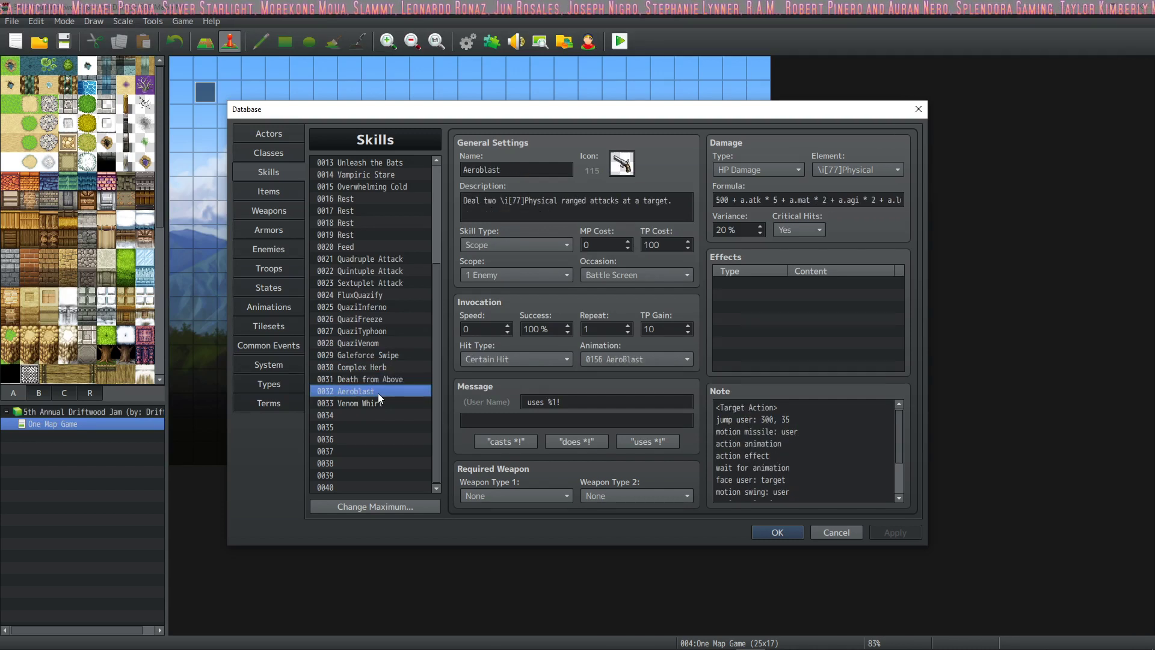
left_click(370, 403)
left_click(369, 391)
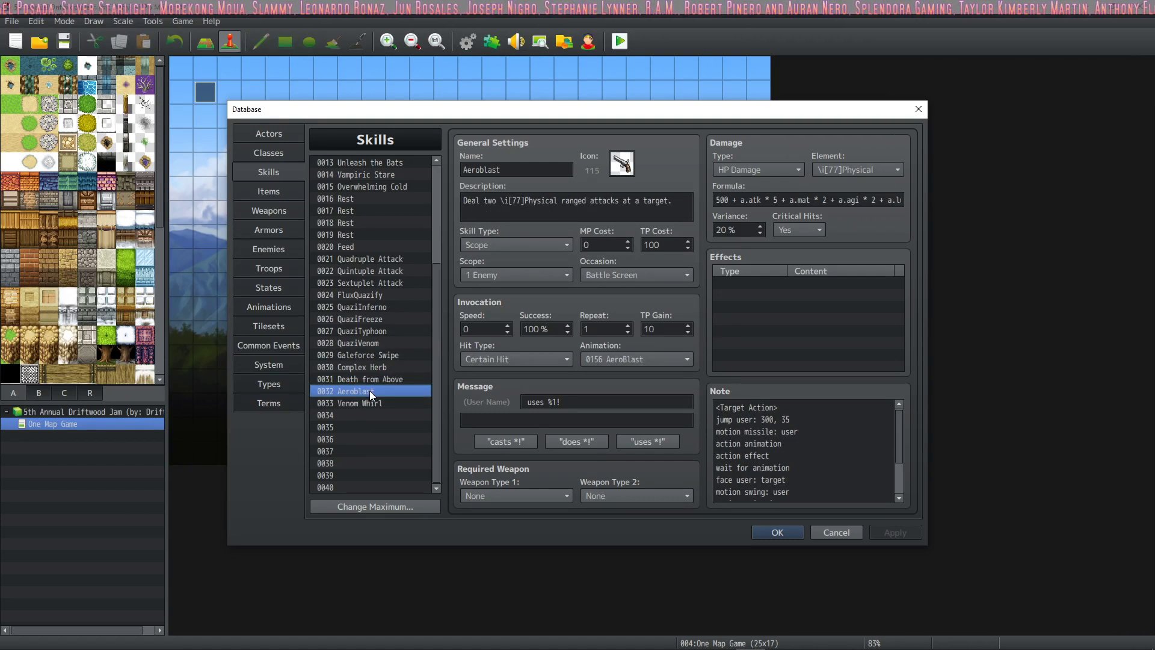
left_click(370, 403)
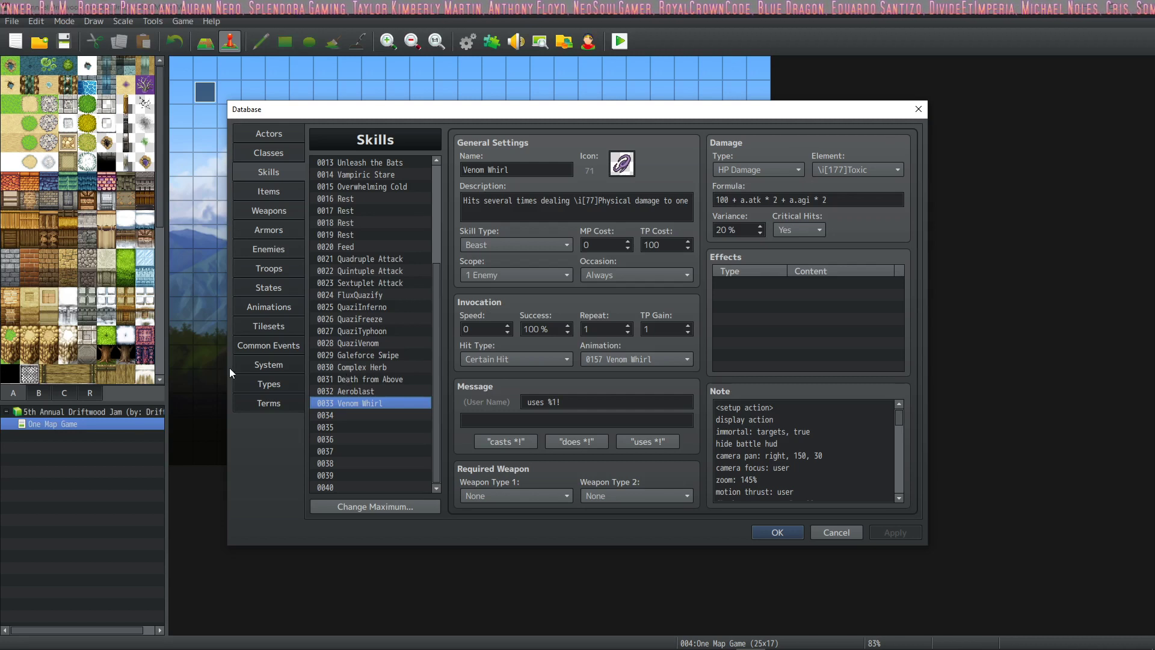
Open the items and check the effects of Healing Tonic, Healing Potion, Medical Herbs and Strawberry Jam
left_click(265, 191)
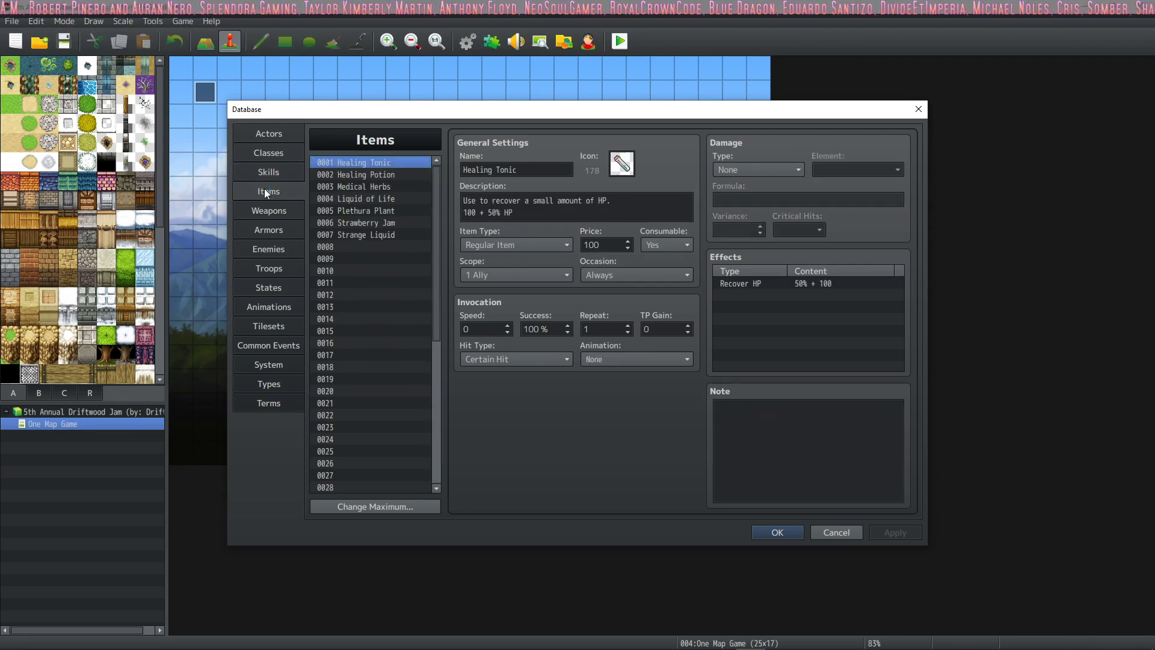
left_click(391, 176)
left_click(373, 187)
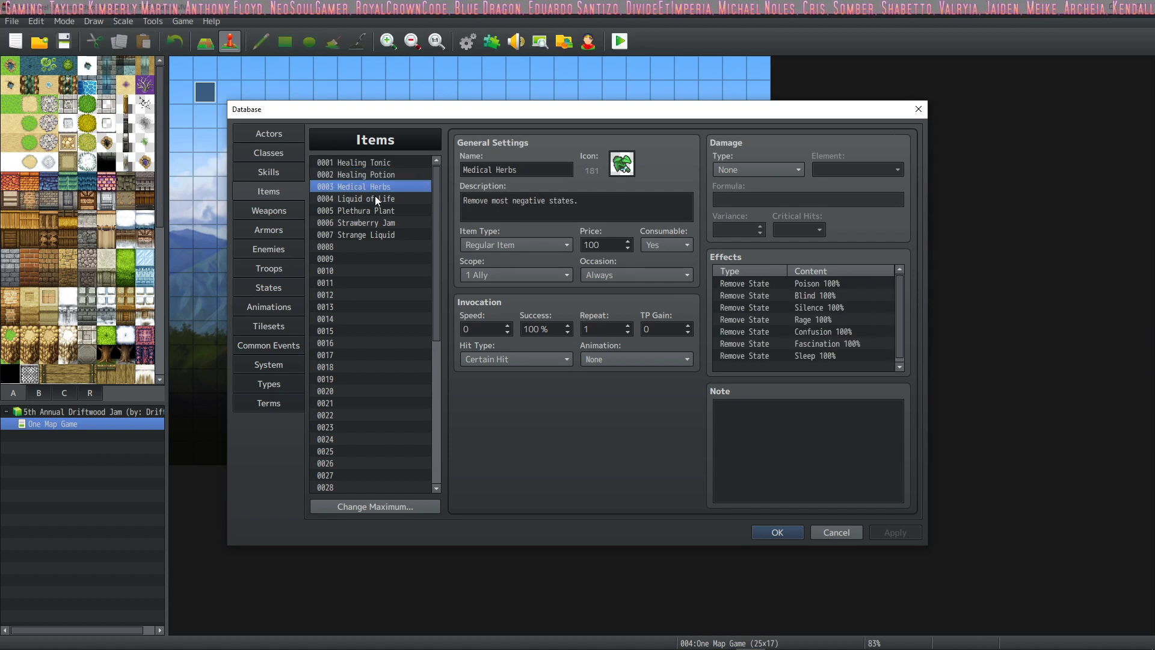
left_click(385, 174)
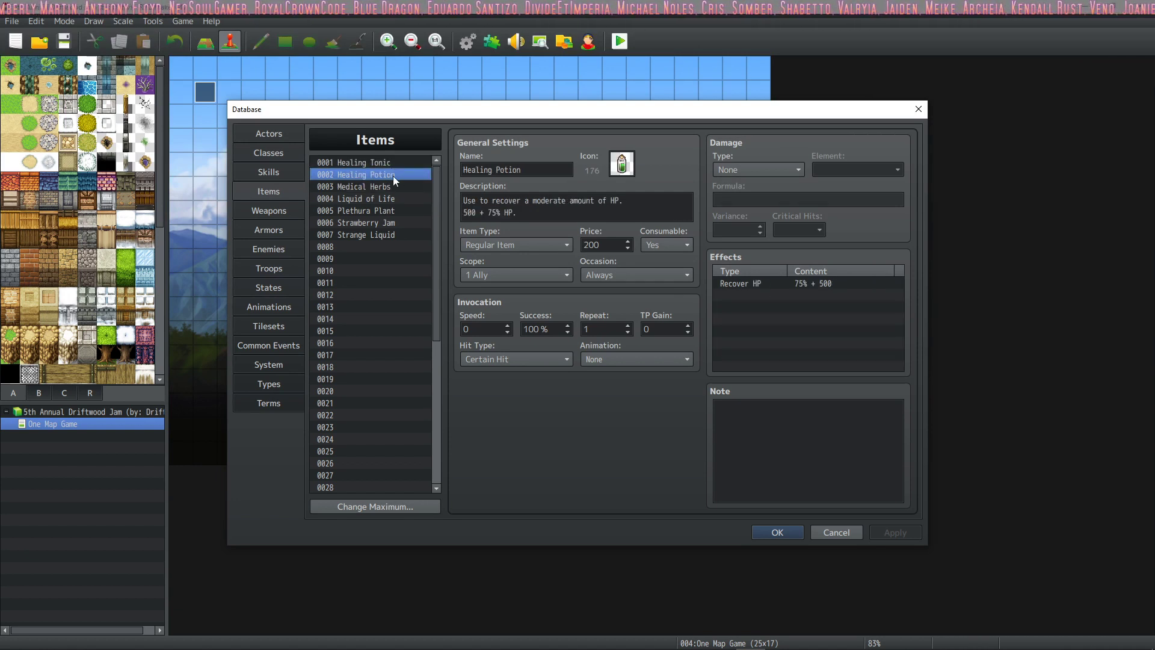
left_click(389, 186)
left_click(388, 222)
left_click(388, 174)
left_click(389, 160)
Check the descriptions and effects of the Medical Herbs, Plethura Plant, Strawberry Jam and Liquid of Life items
left_click(385, 186)
left_click(382, 210)
left_click(383, 199)
left_click(381, 211)
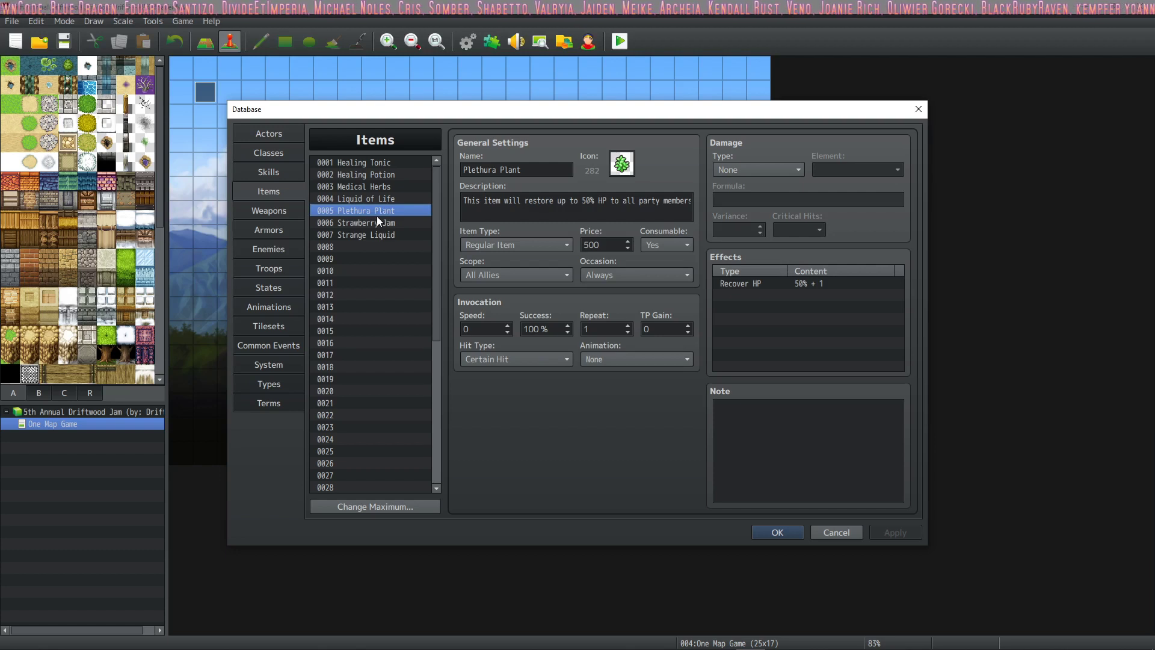
left_click(376, 219)
left_click(373, 199)
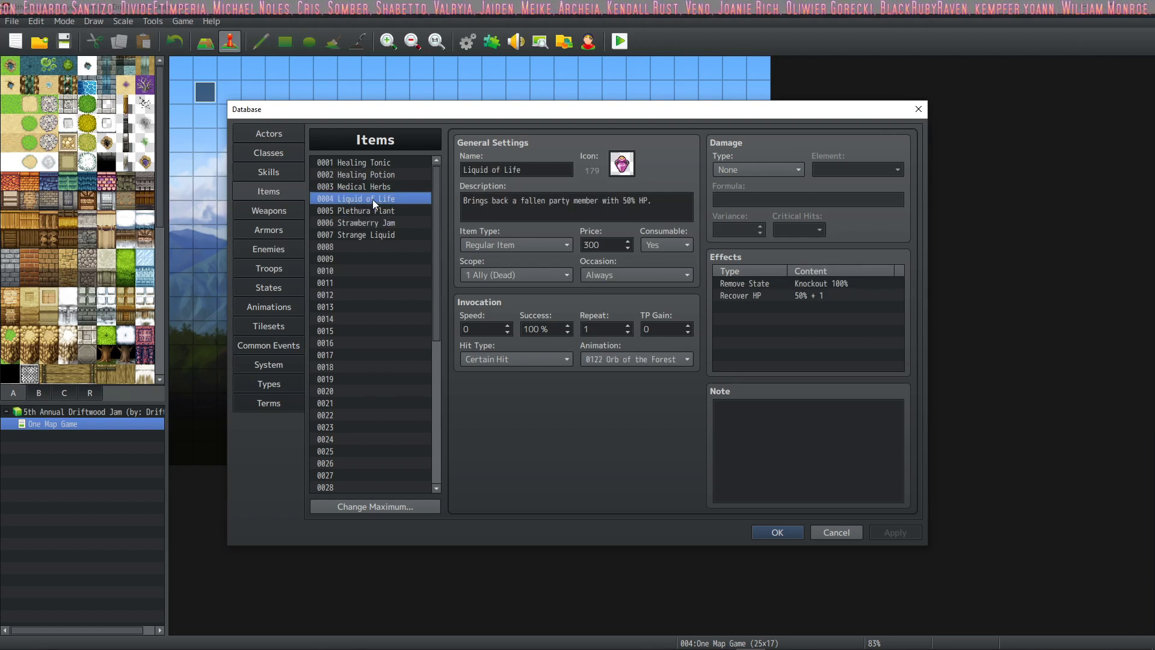
Read the full description of the Strange Liquid item and examine its HP and MP recovery effects
left_click(381, 234)
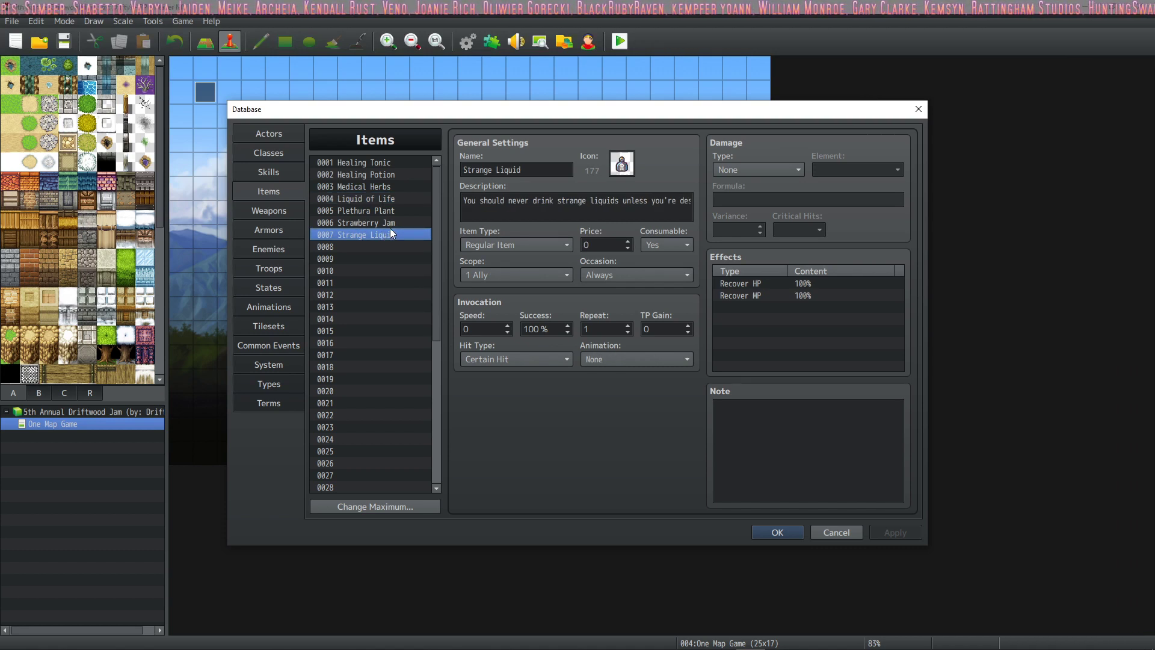
key("Tab")
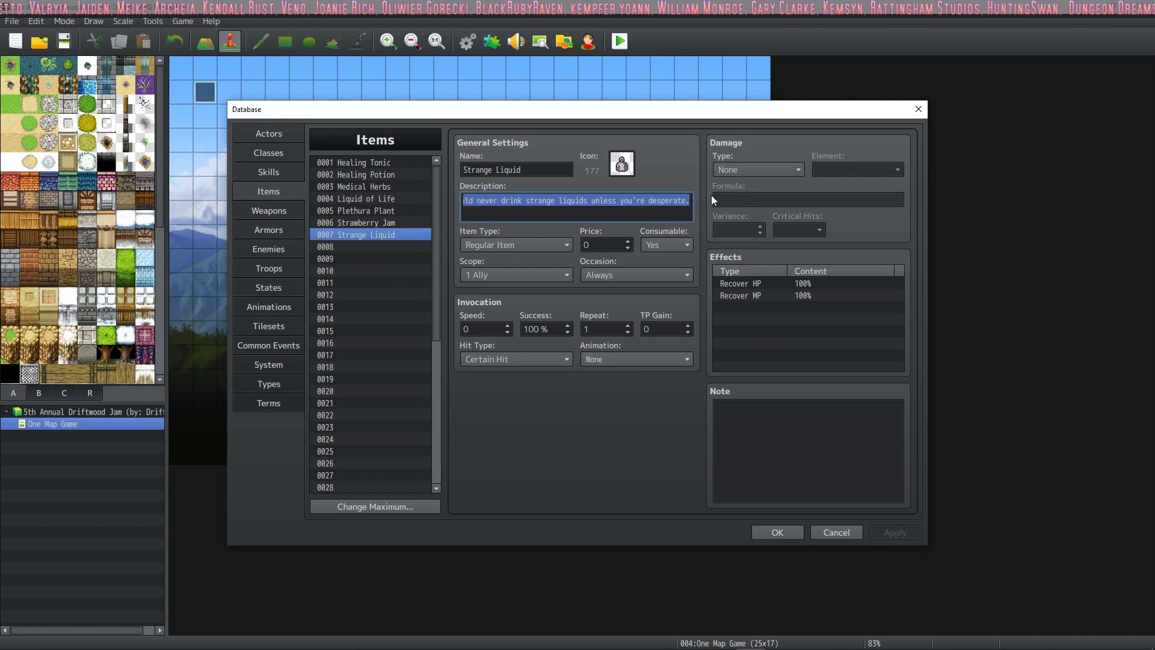
left_click(658, 200)
left_click(746, 289)
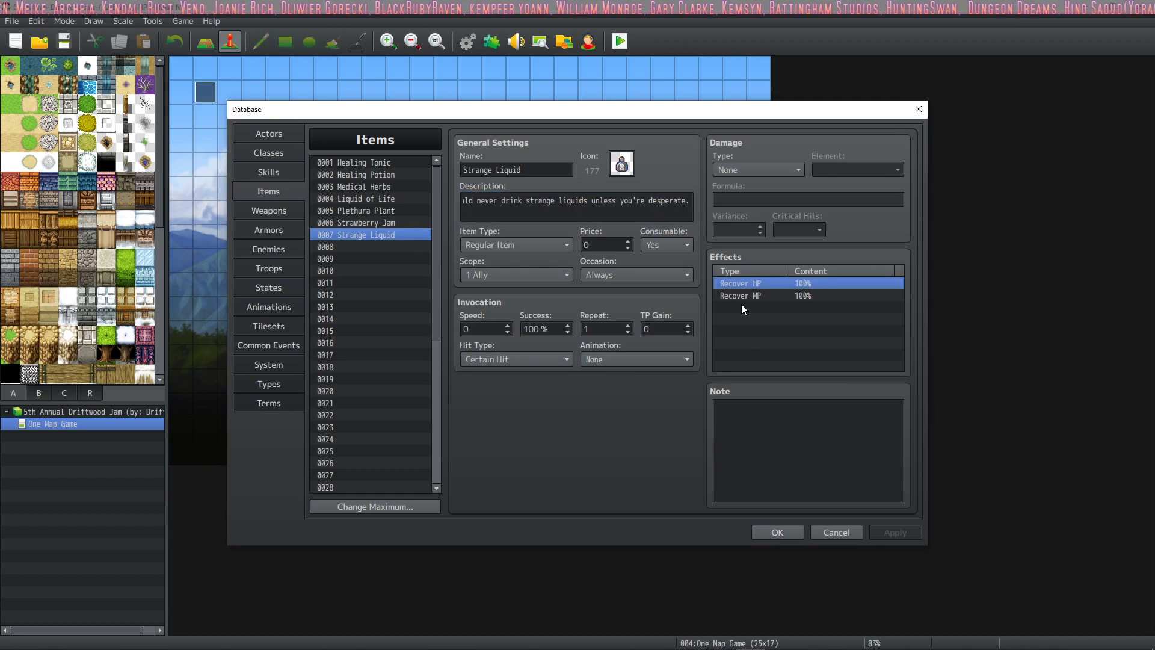
left_click(796, 294)
left_click(463, 200)
left_click_drag(463, 200, 505, 197)
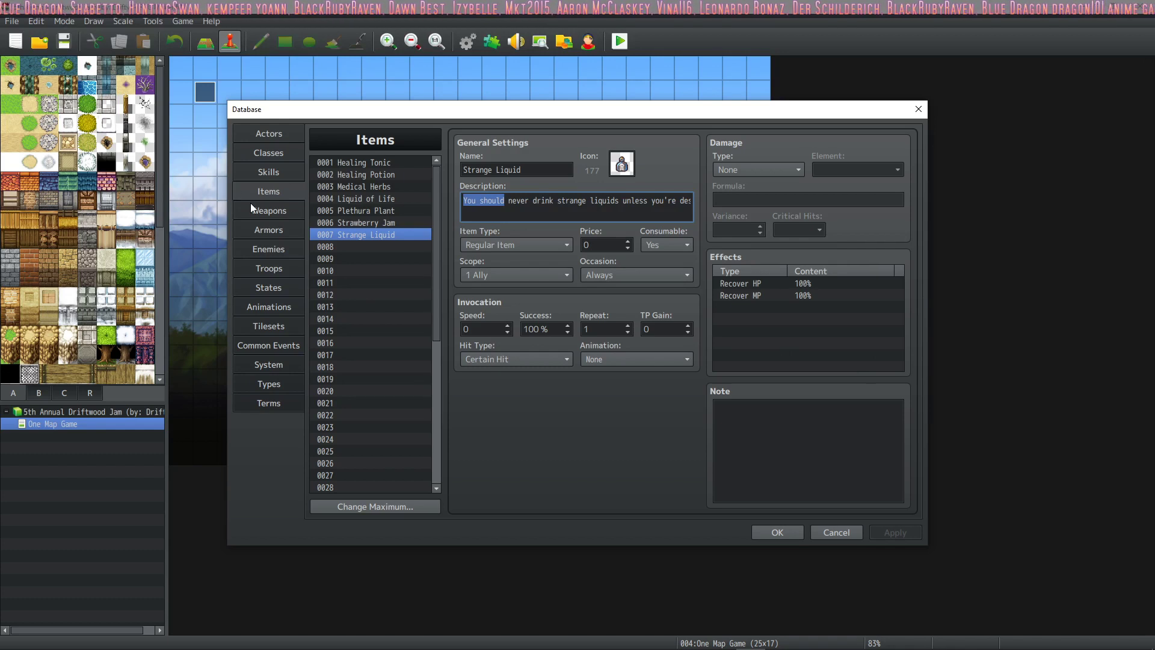
Open the weapons and review the stats of the Bamboo Spear, Flintlock, Spiked Claw, Oaken Rod and Hunting Knife
left_click(277, 210)
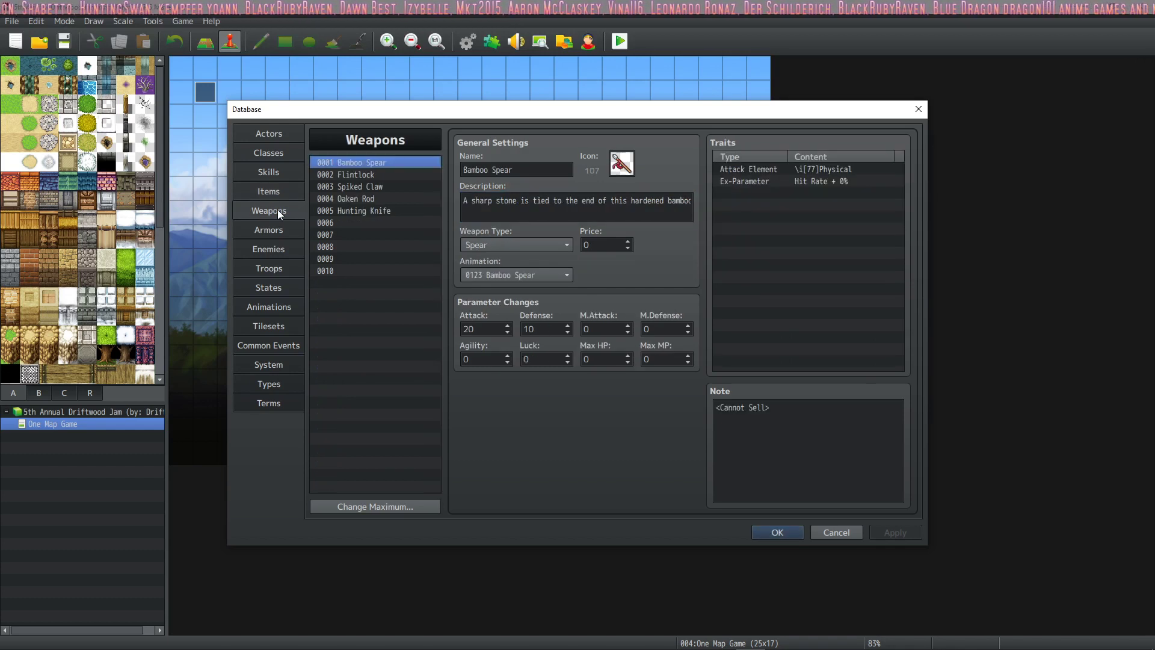
left_click(370, 174)
left_click(362, 182)
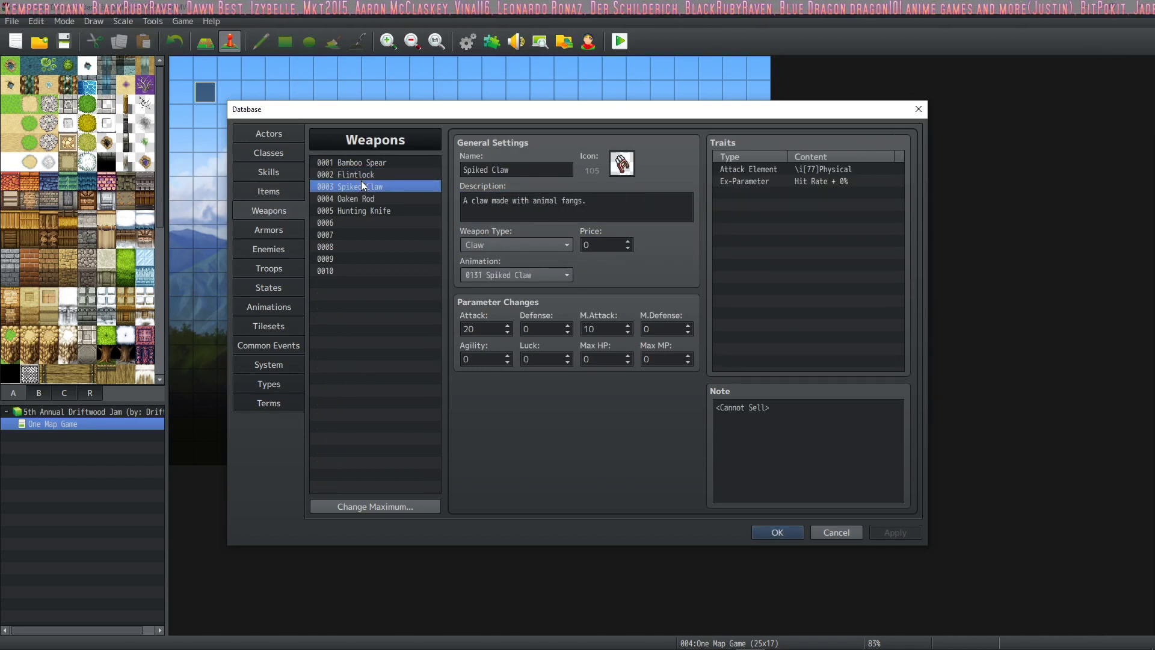
left_click(357, 199)
left_click(366, 209)
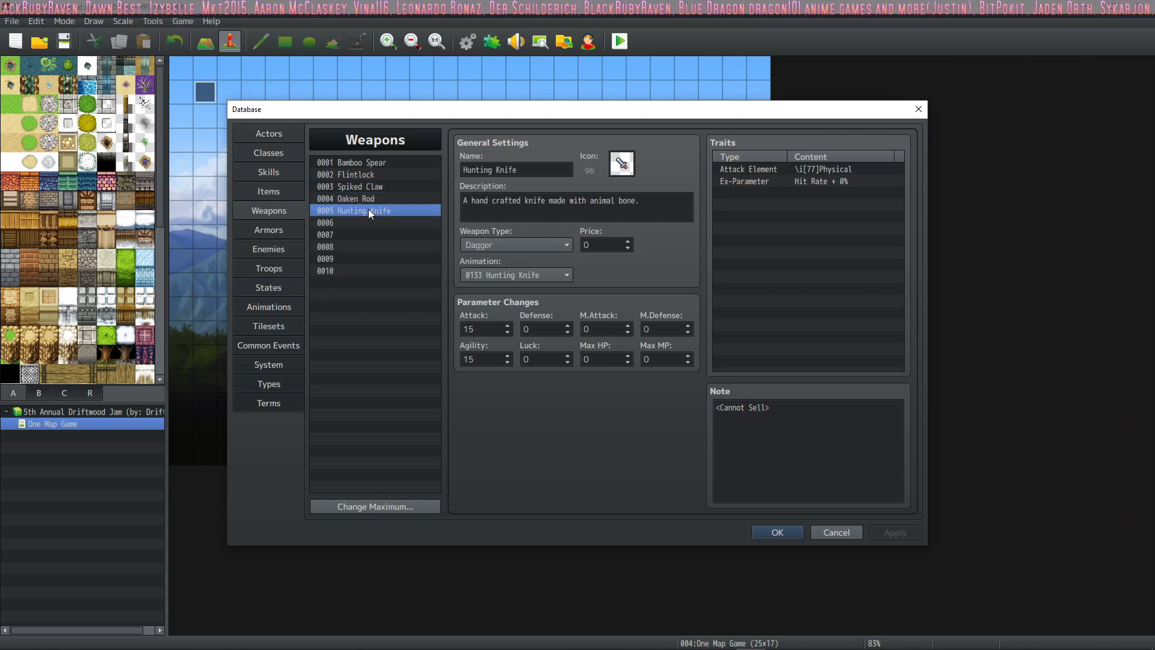
left_click(392, 164)
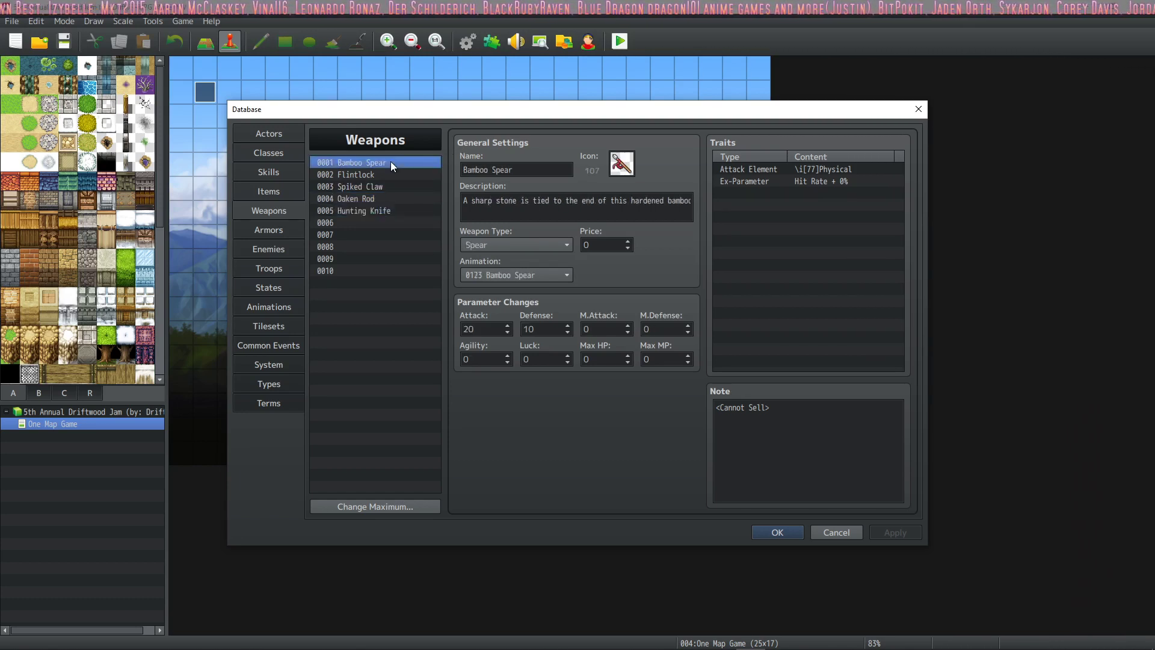
Examine the Helmet and Leather Armor, and check the initial equipment of the oldest brother and middle child actors
left_click(276, 237)
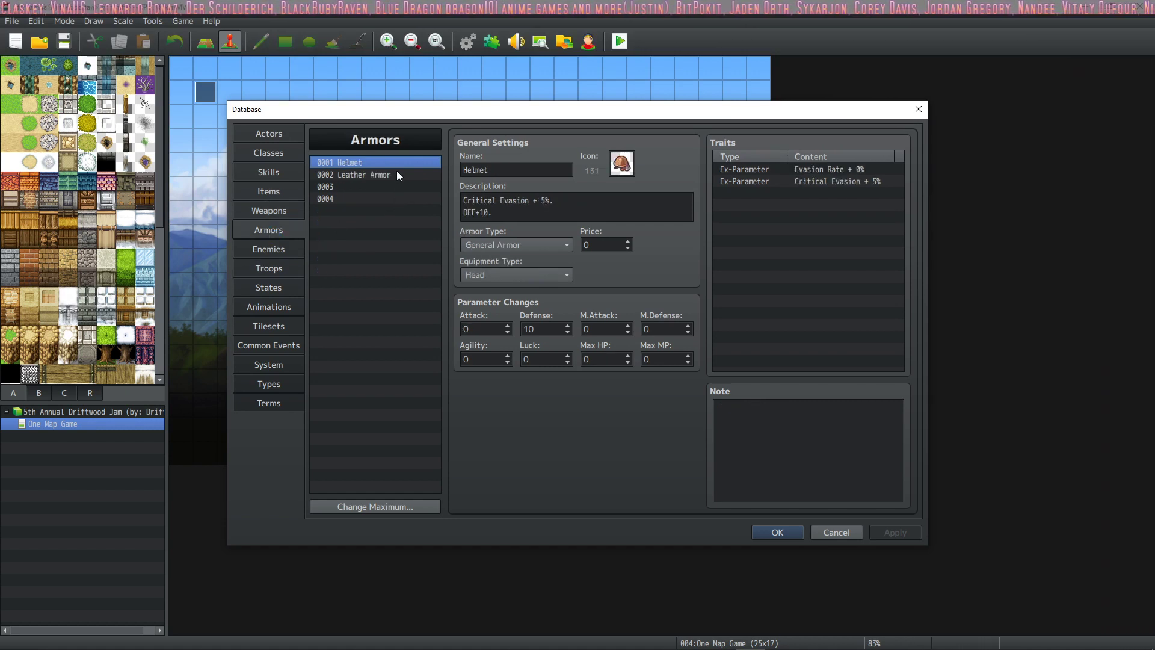
left_click(388, 176)
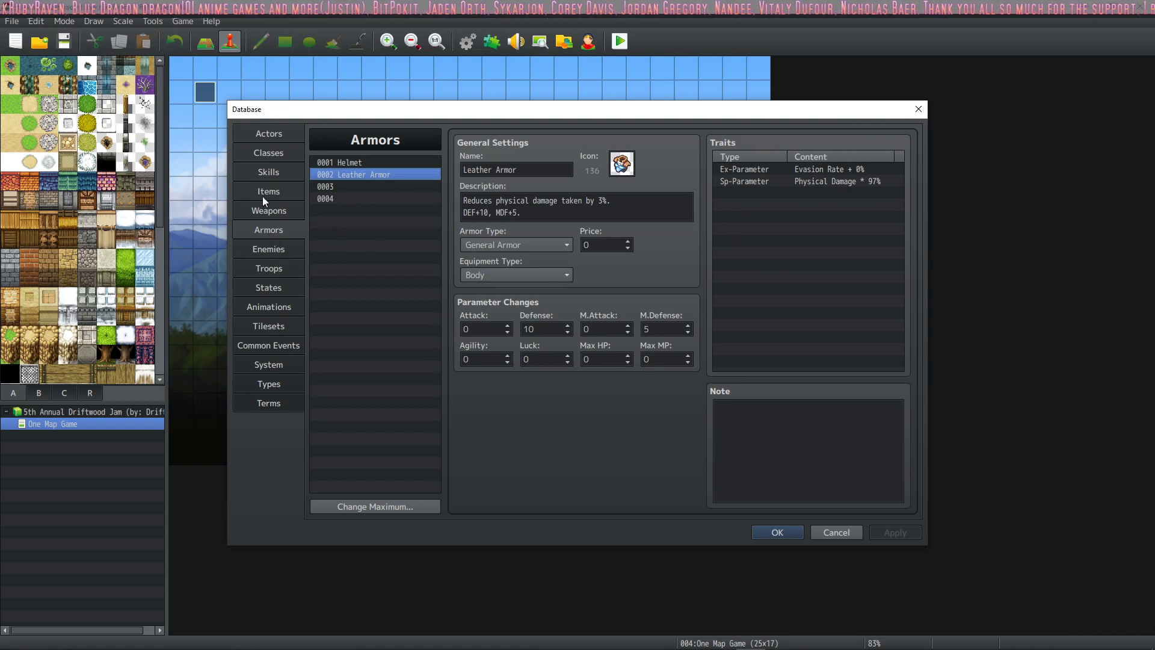
left_click(269, 133)
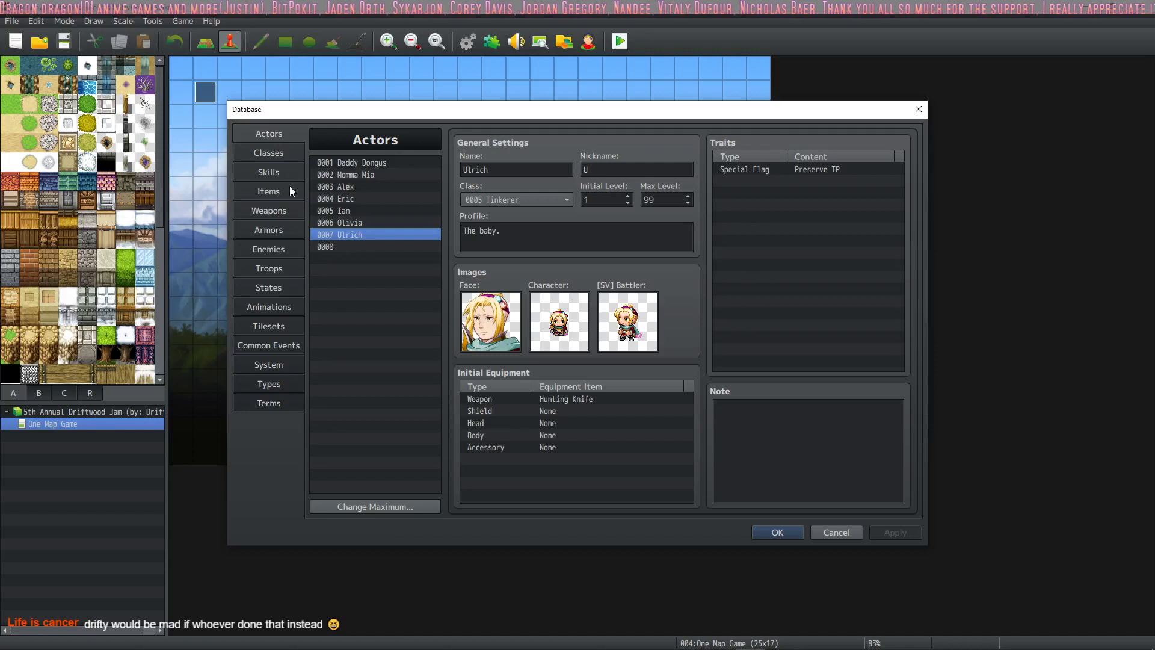
left_click(352, 183)
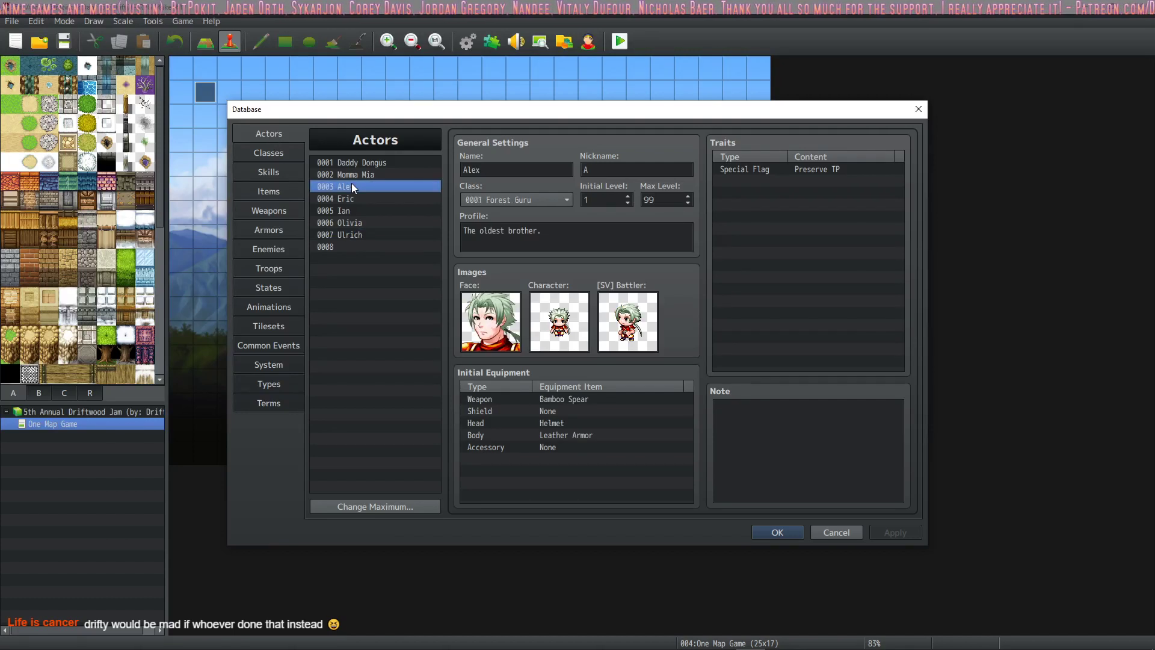
left_click(373, 210)
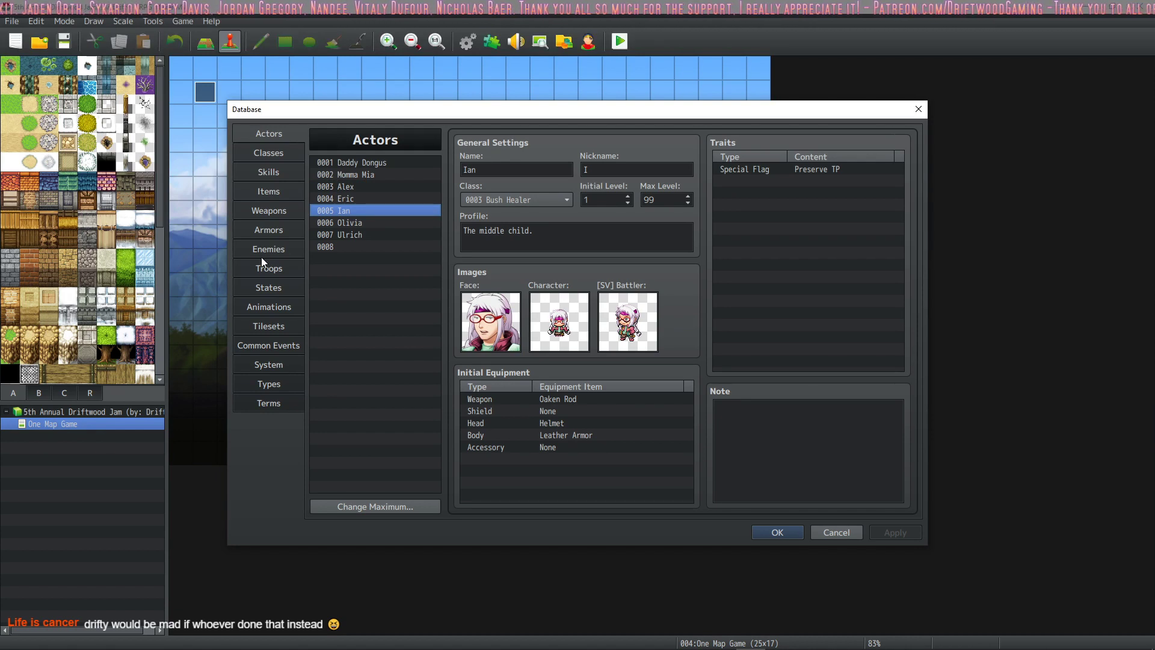
left_click(284, 230)
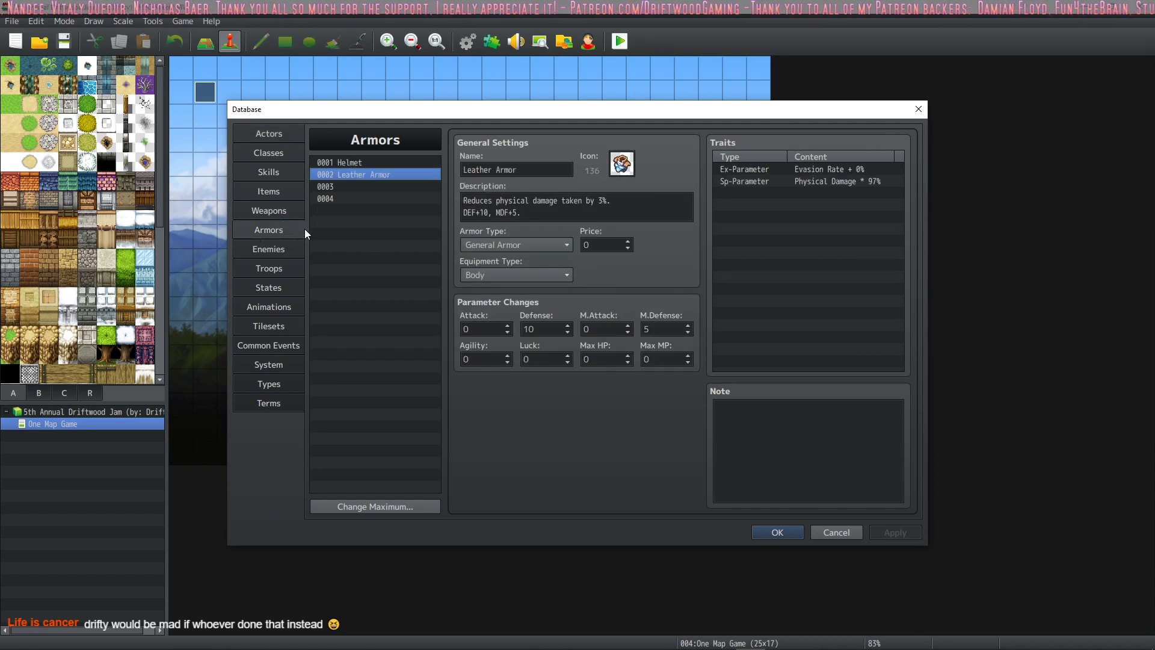
Compare the two versions each of the Forest Imp, Vampire Captor and Vampire Lord enemies, and open the troops
left_click(270, 252)
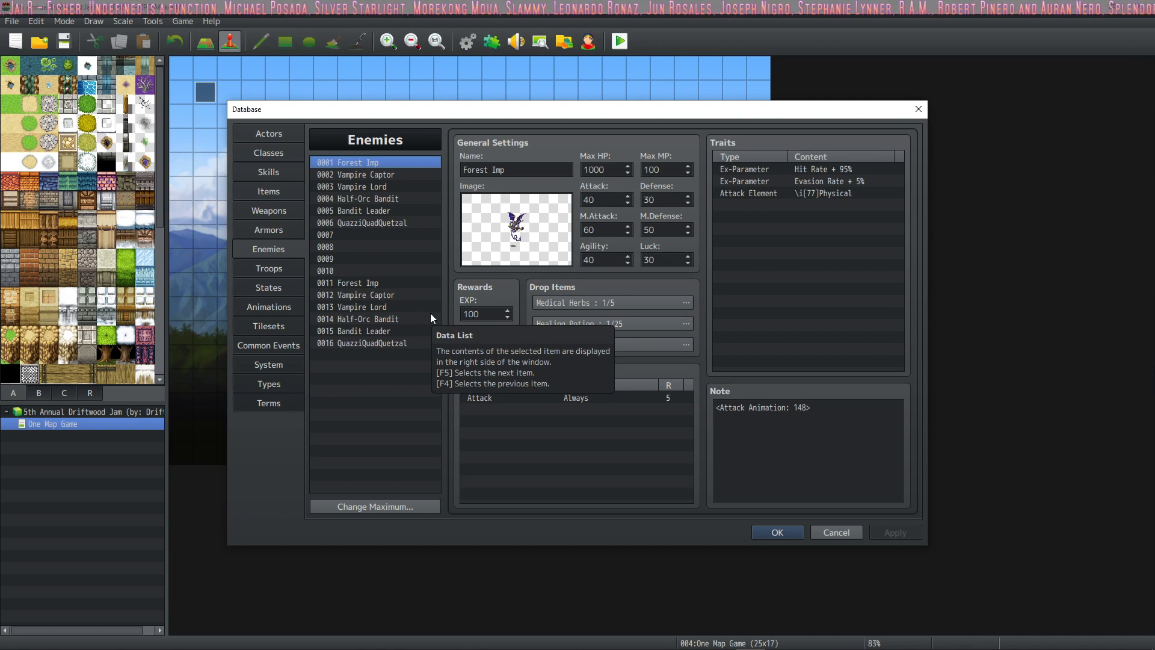
left_click(370, 283)
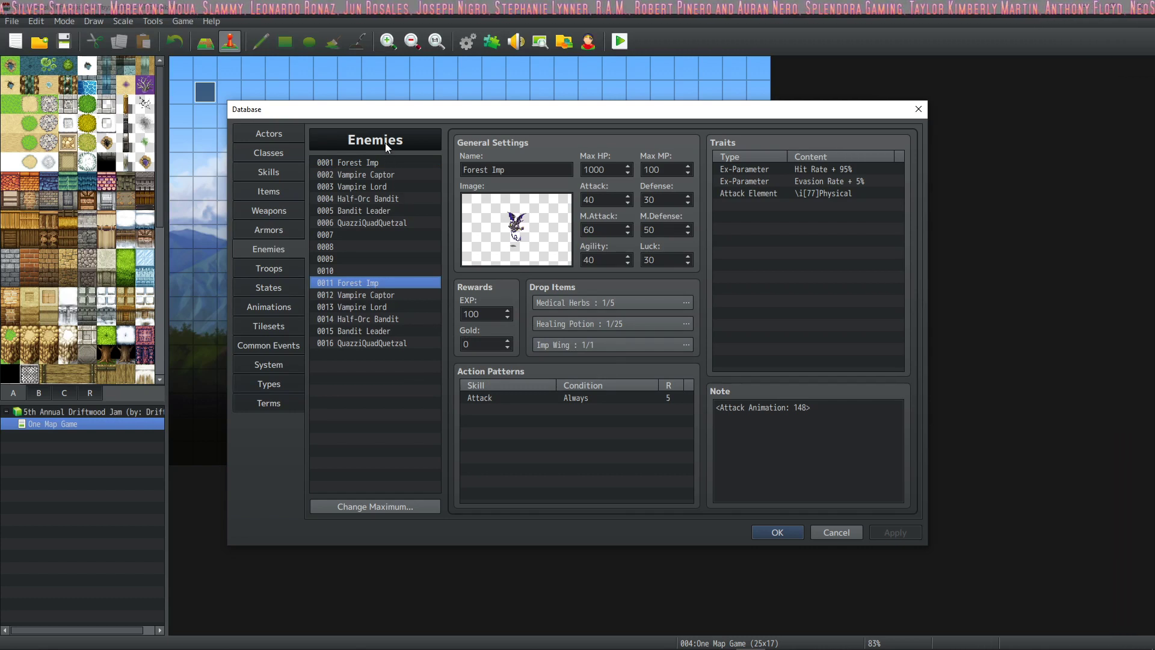
left_click(372, 166)
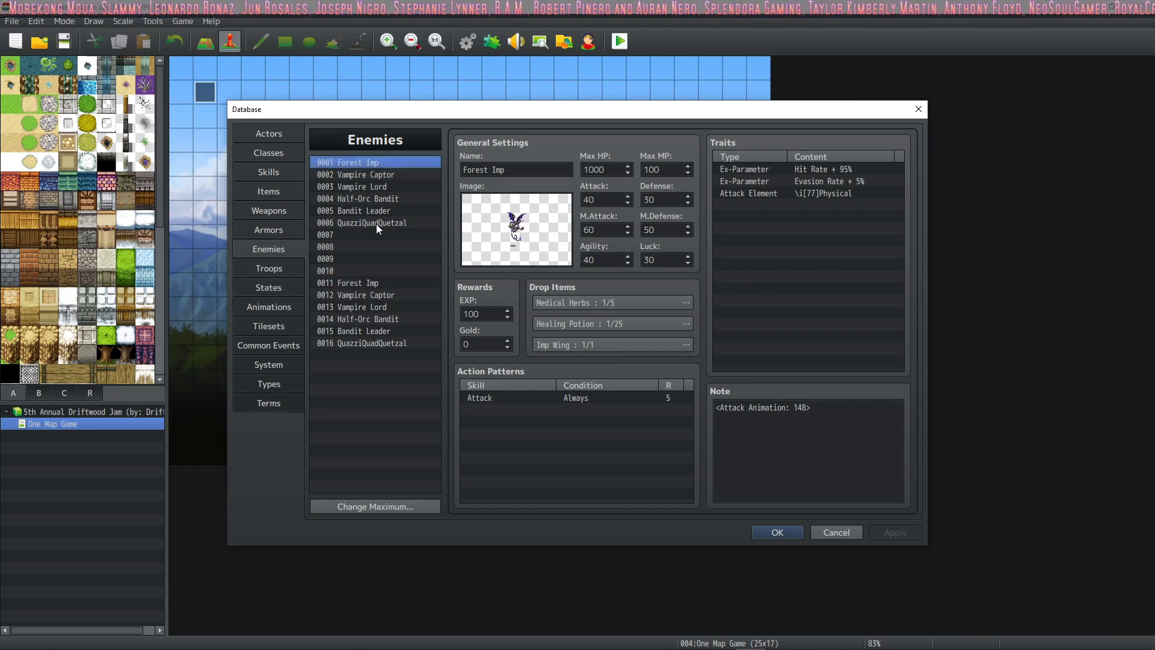
left_click(382, 283)
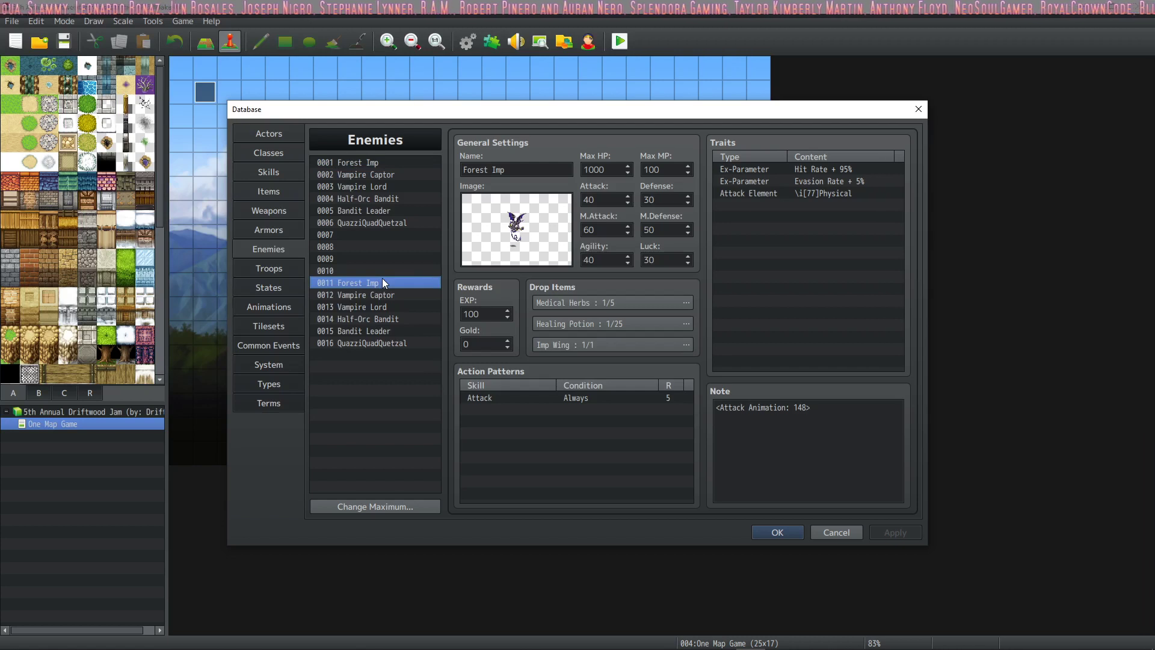
left_click(384, 175)
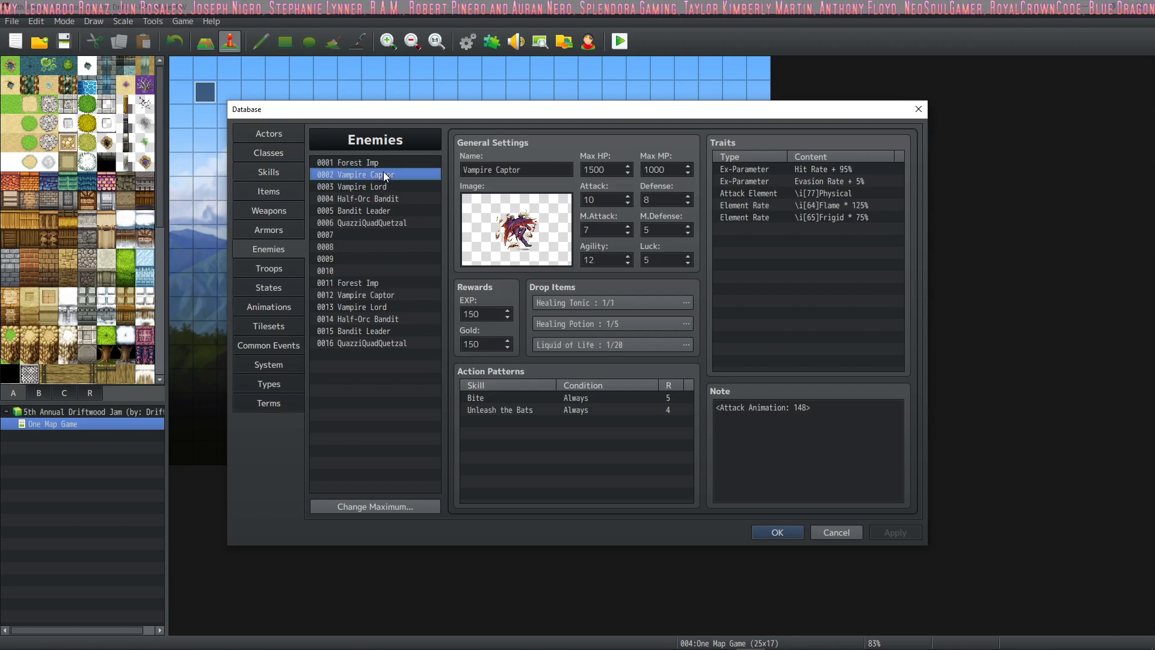
left_click(397, 296)
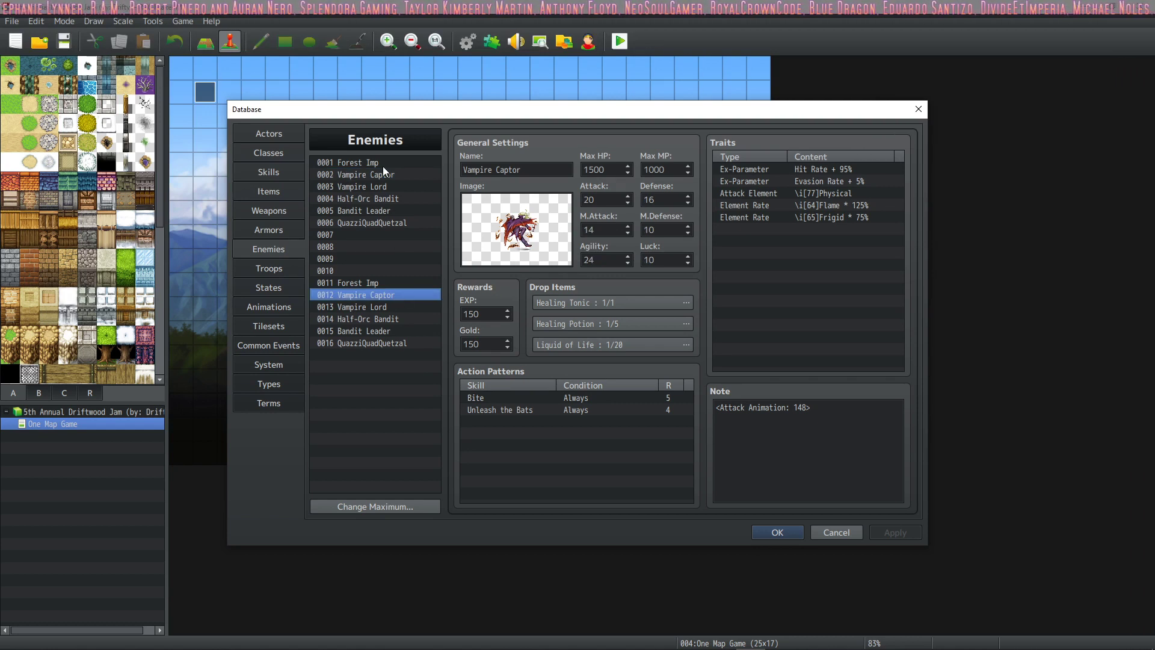
left_click(379, 186)
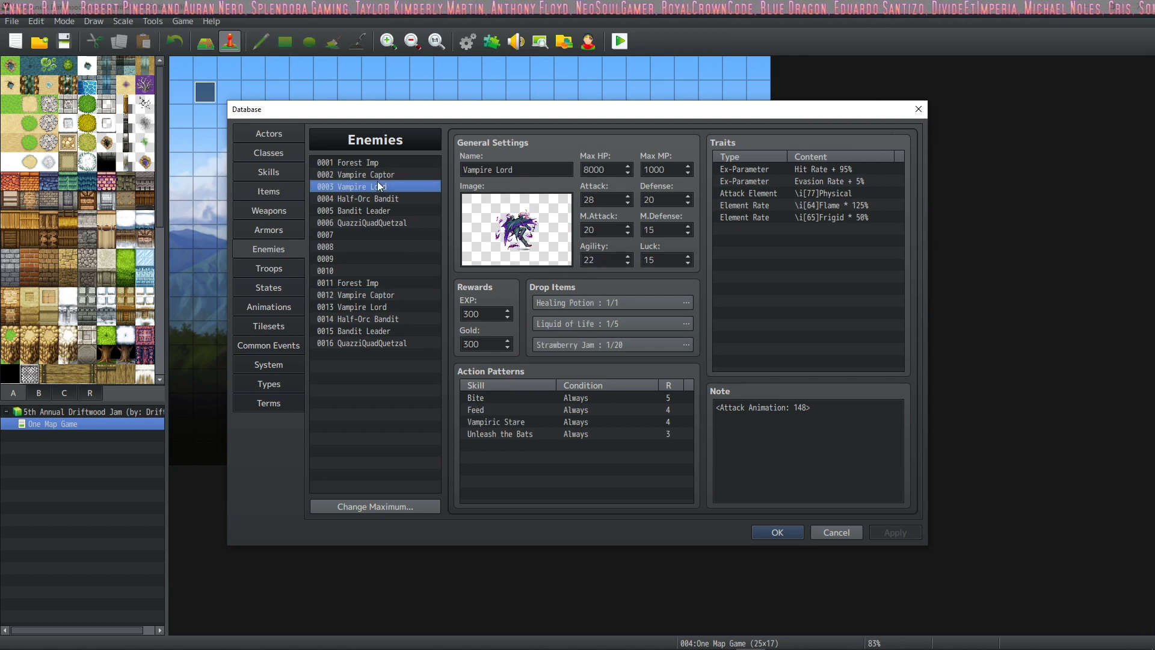
left_click(395, 305)
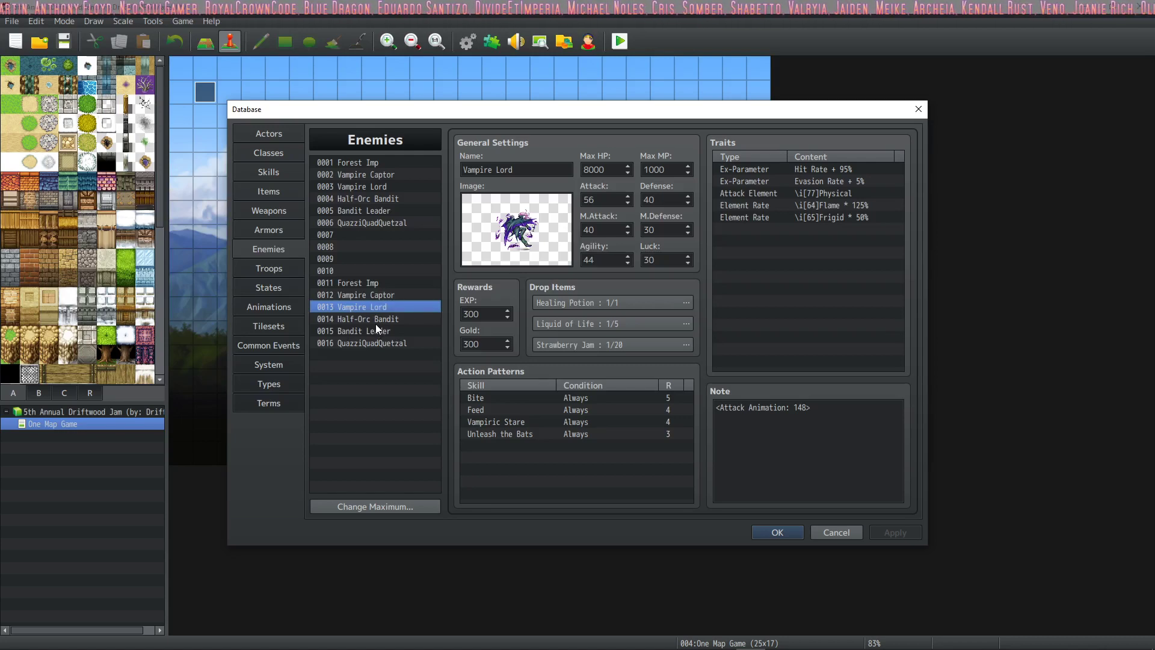
left_click(282, 267)
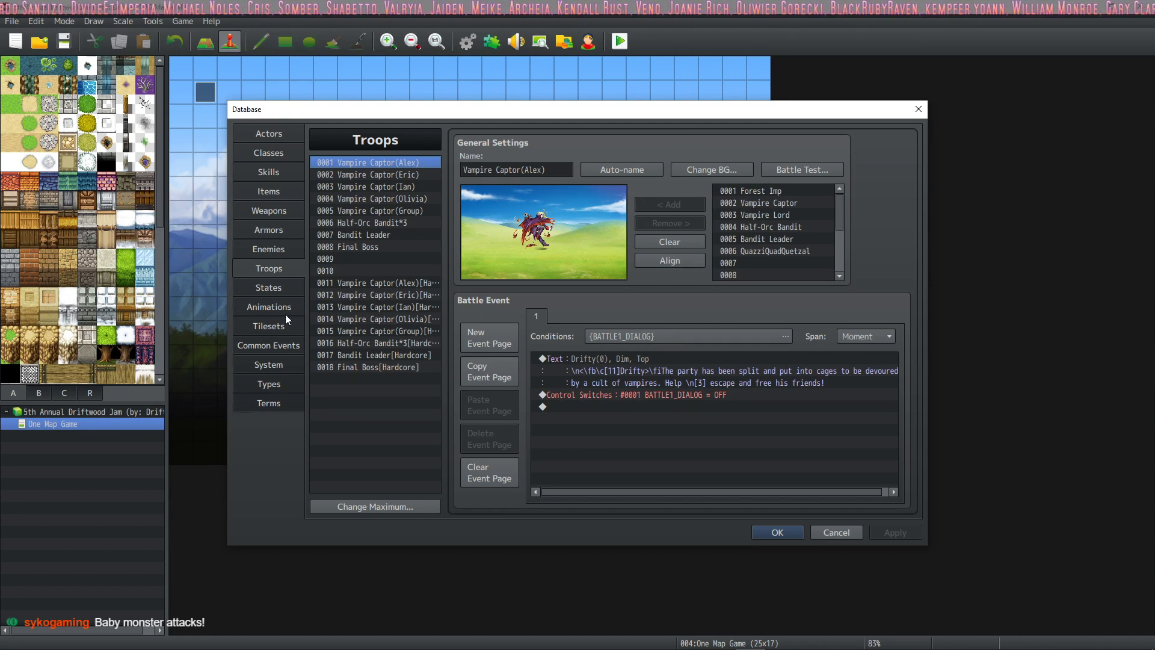
Review the states, checking the traits of the first Flux, Flame Dive(E), Wild Strike(E) and Aimed Shot(E)
left_click(284, 287)
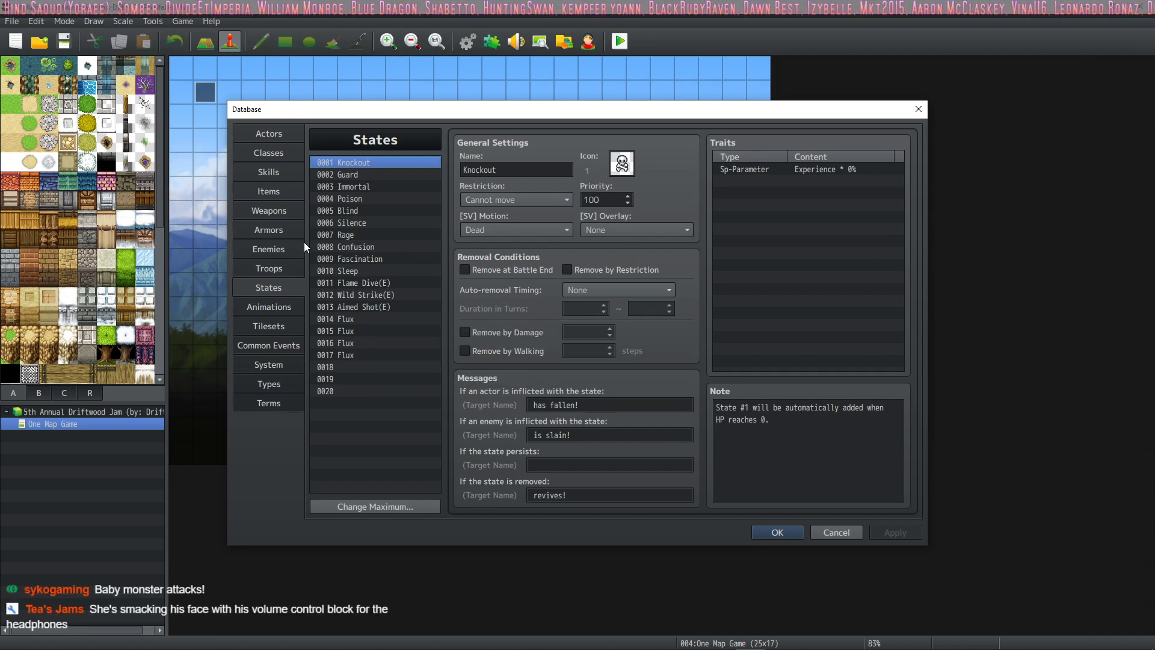
left_click(346, 320)
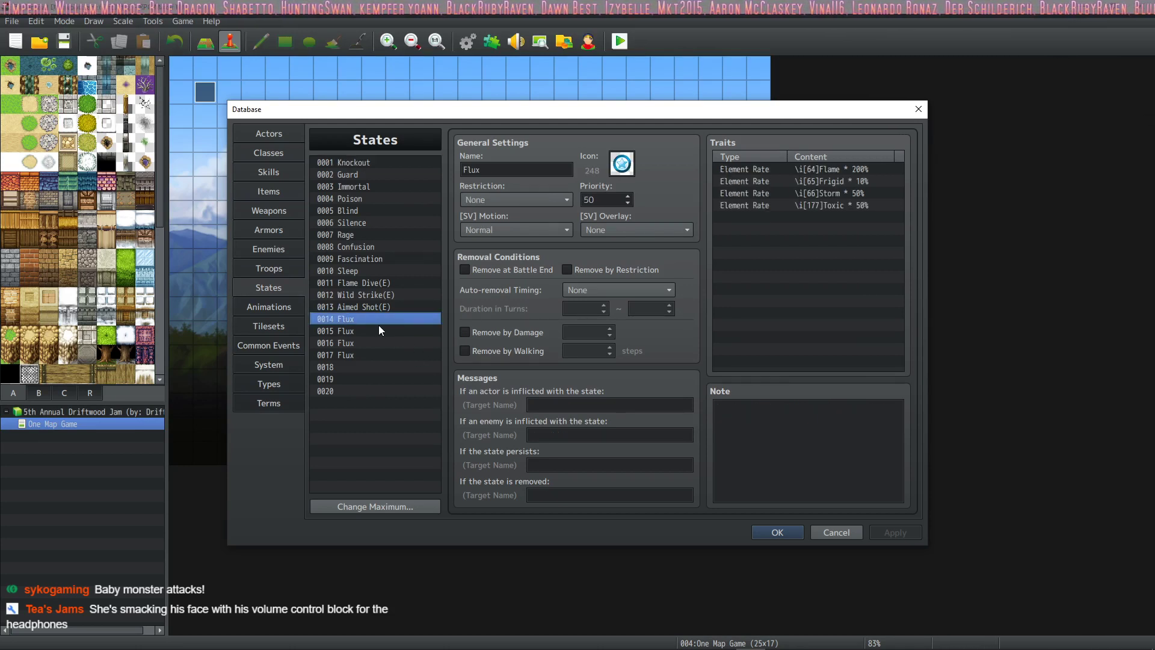
left_click(391, 284)
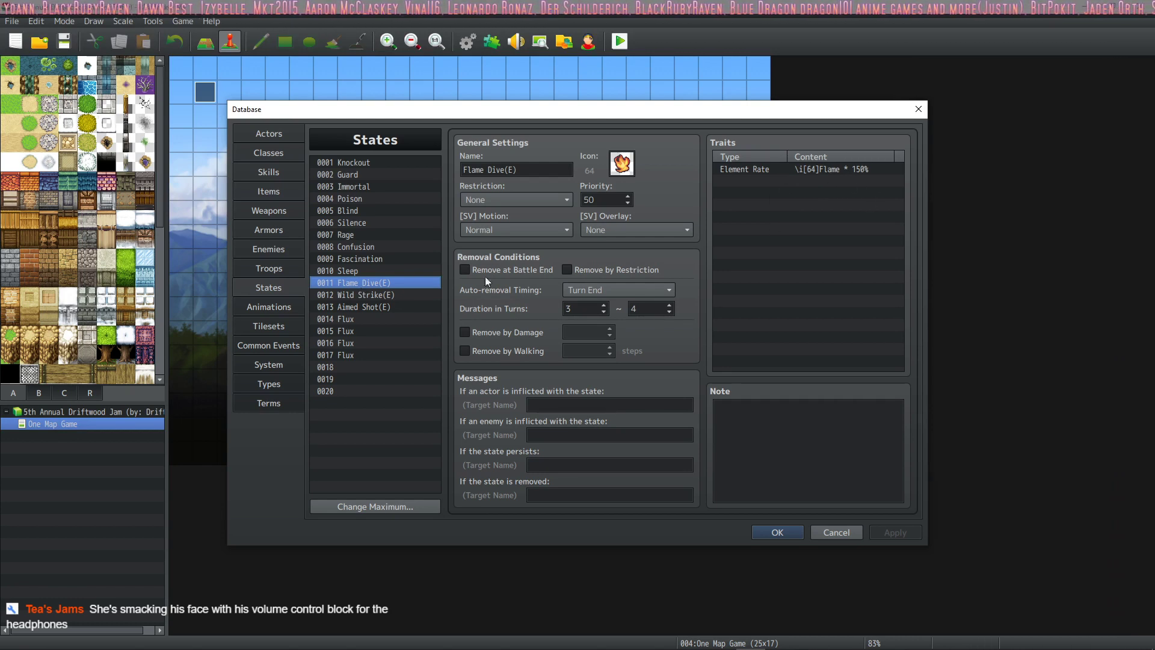
left_click(377, 295)
left_click(381, 308)
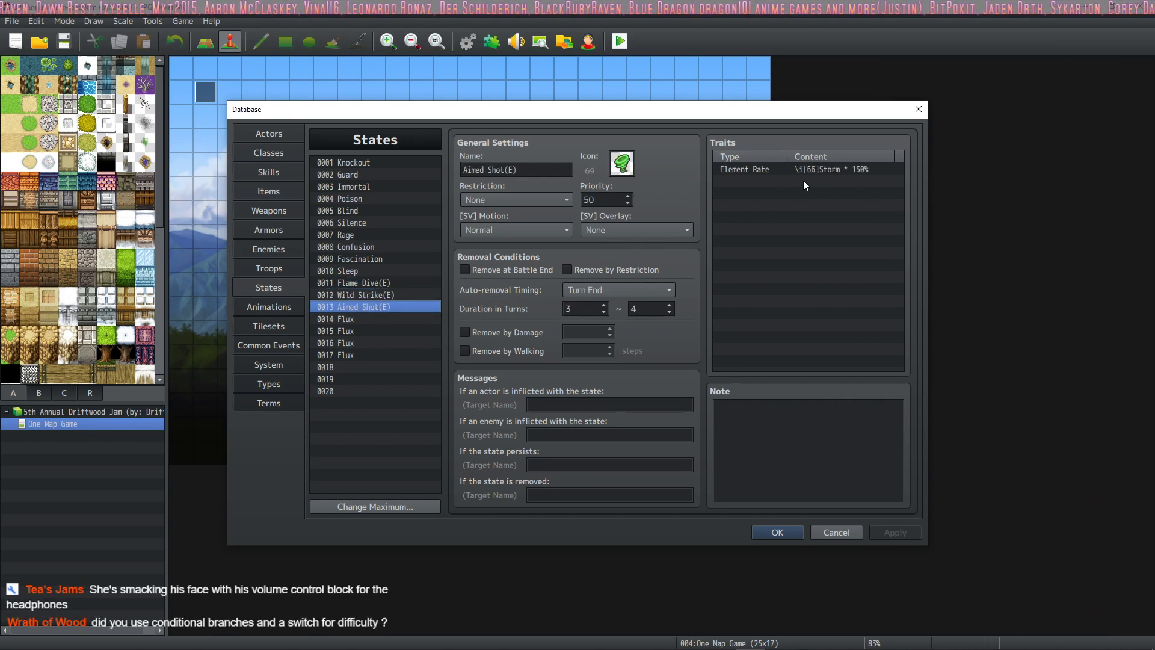
left_click(388, 280)
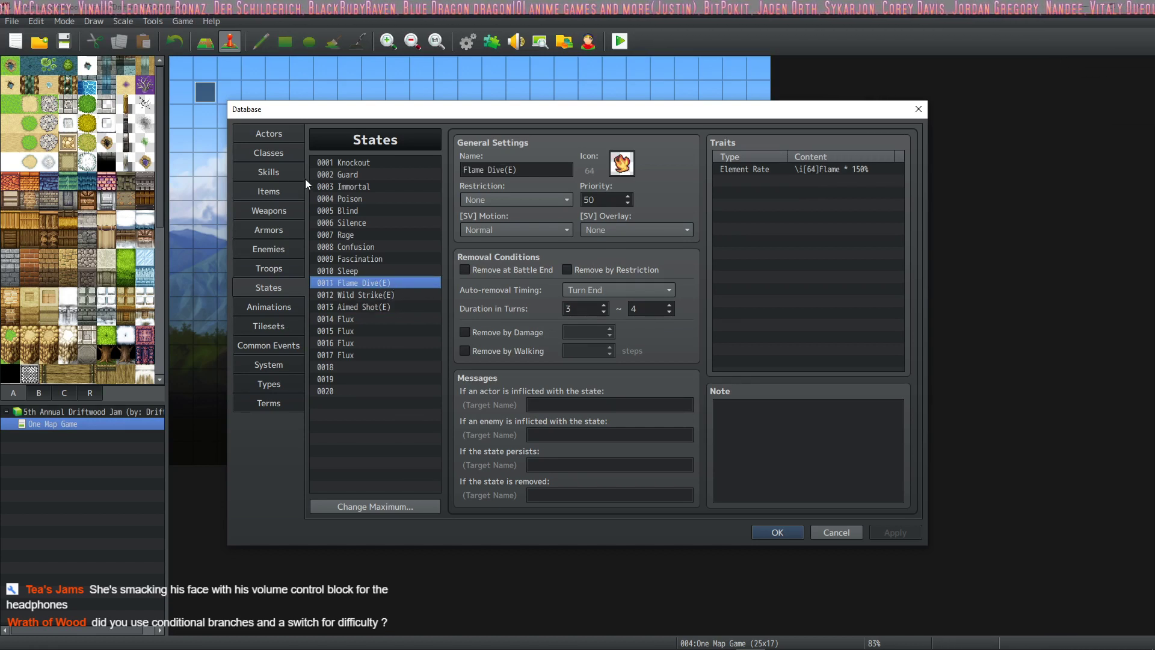
left_click(373, 298)
left_click(374, 307)
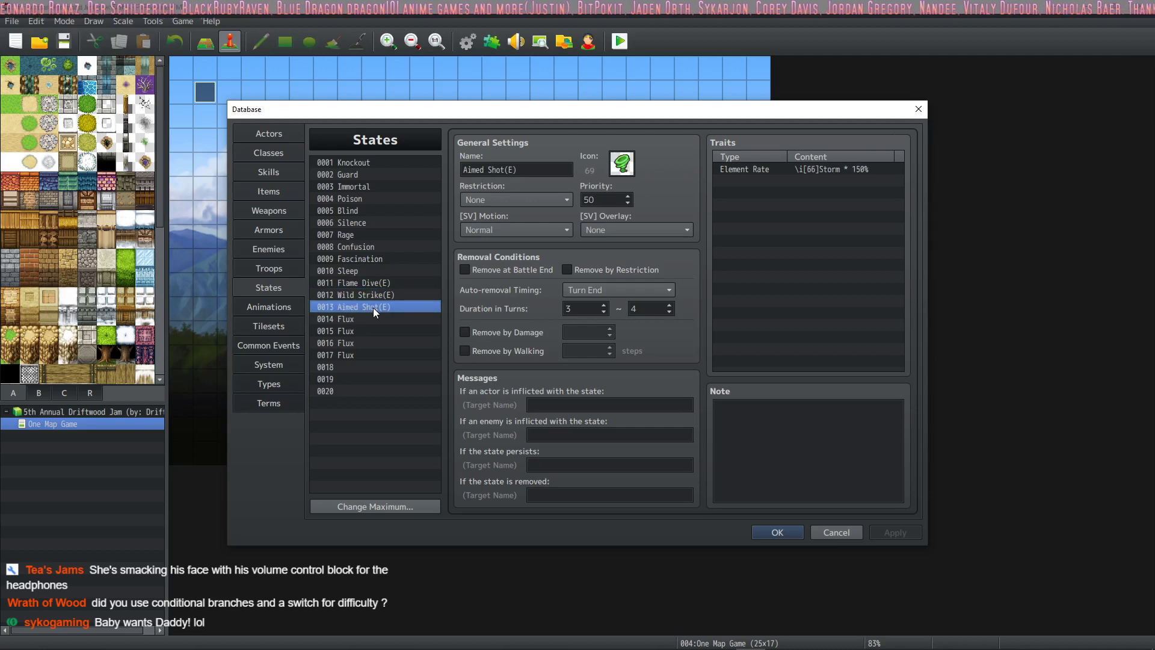
Open the Flame Dive skill and read its action sequence note through to the state 11 condition at the end
left_click(279, 173)
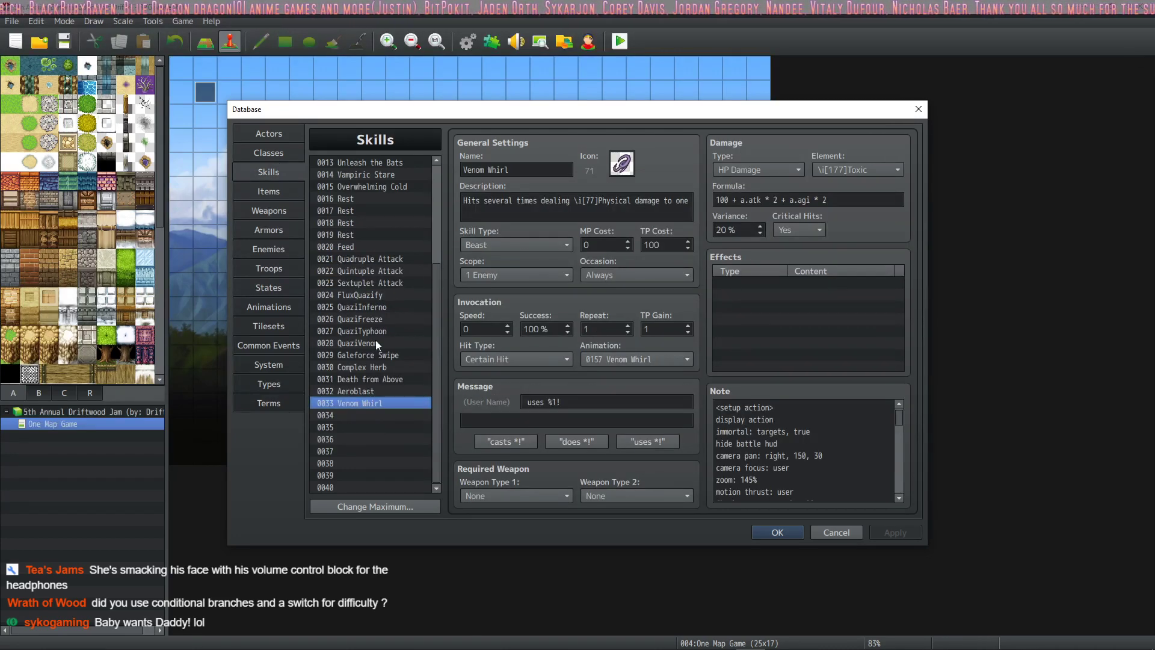
scroll(392, 295, "up", 2)
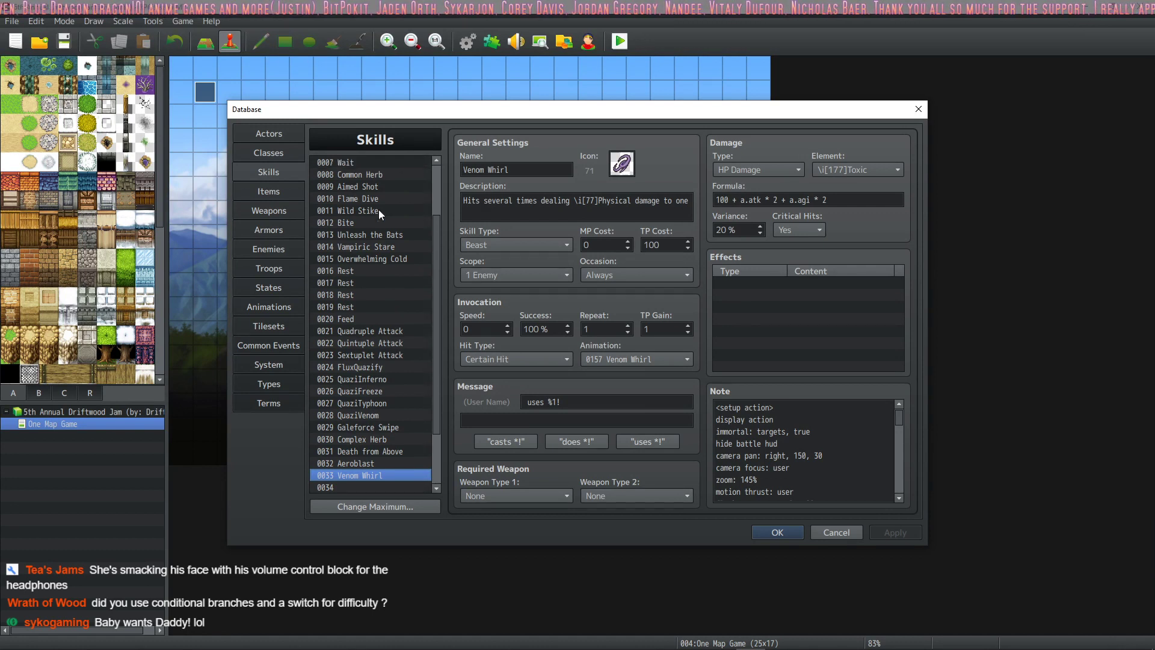
left_click(378, 198)
left_click(793, 416)
key("ctrl+a")
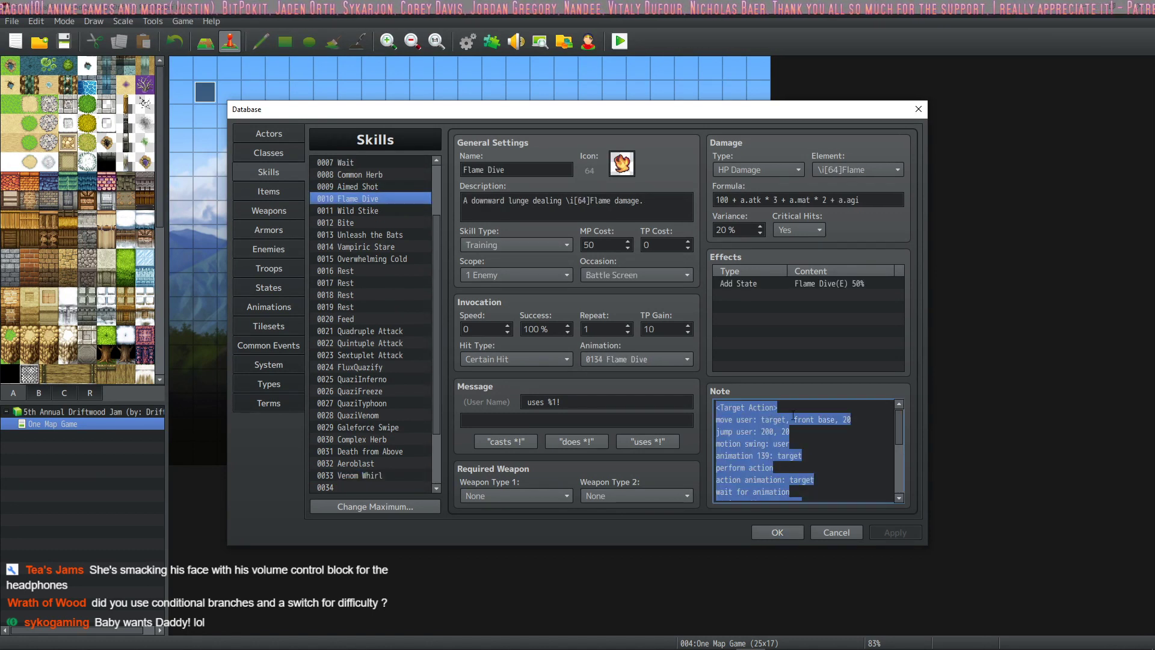
left_click(794, 419)
scroll(793, 417, "down", 6)
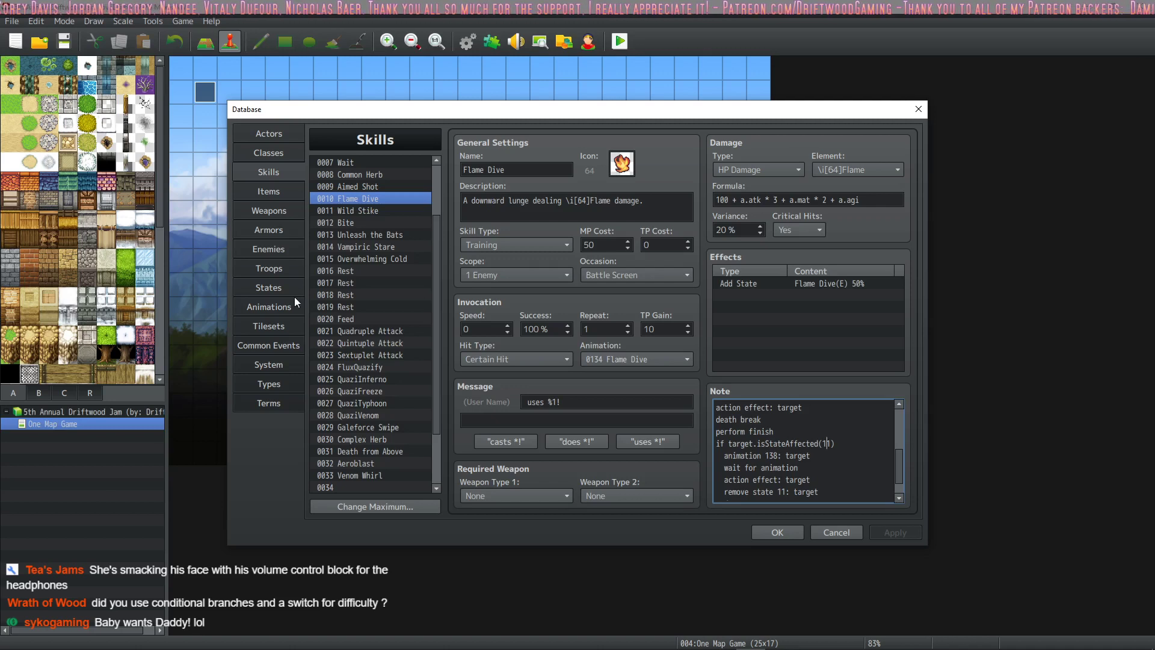
scroll(813, 445, "down", 1)
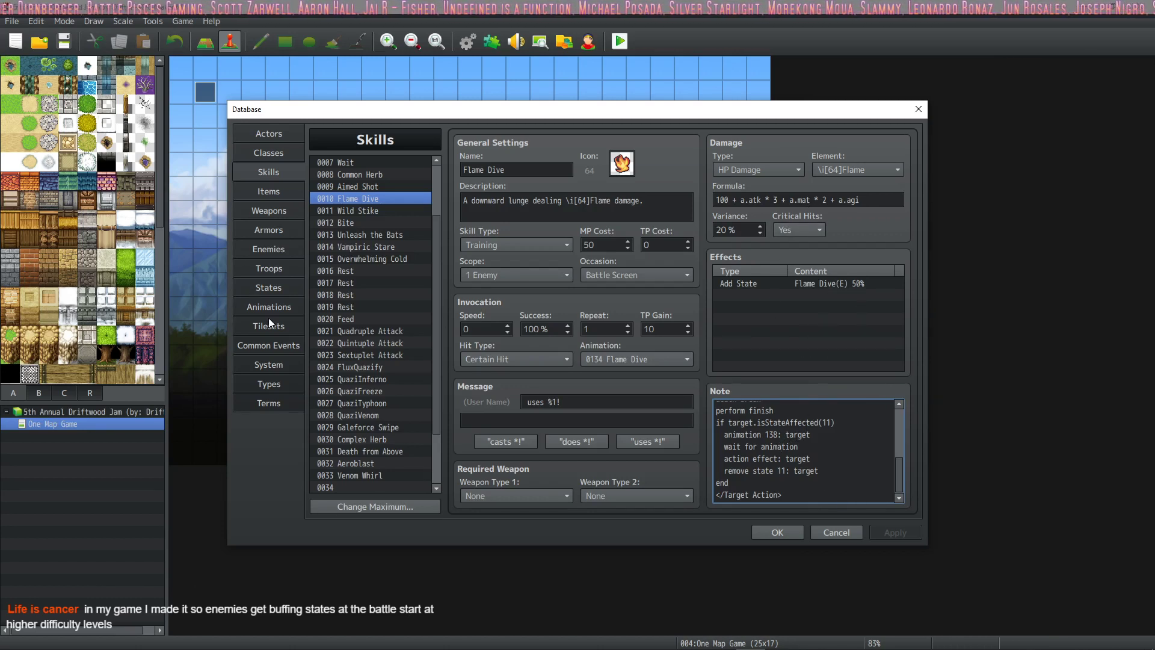
Go back to the states and compare the element rate traits of Flame Dive(E), Wild Strike(E) and Aimed Shot(E)
left_click(268, 288)
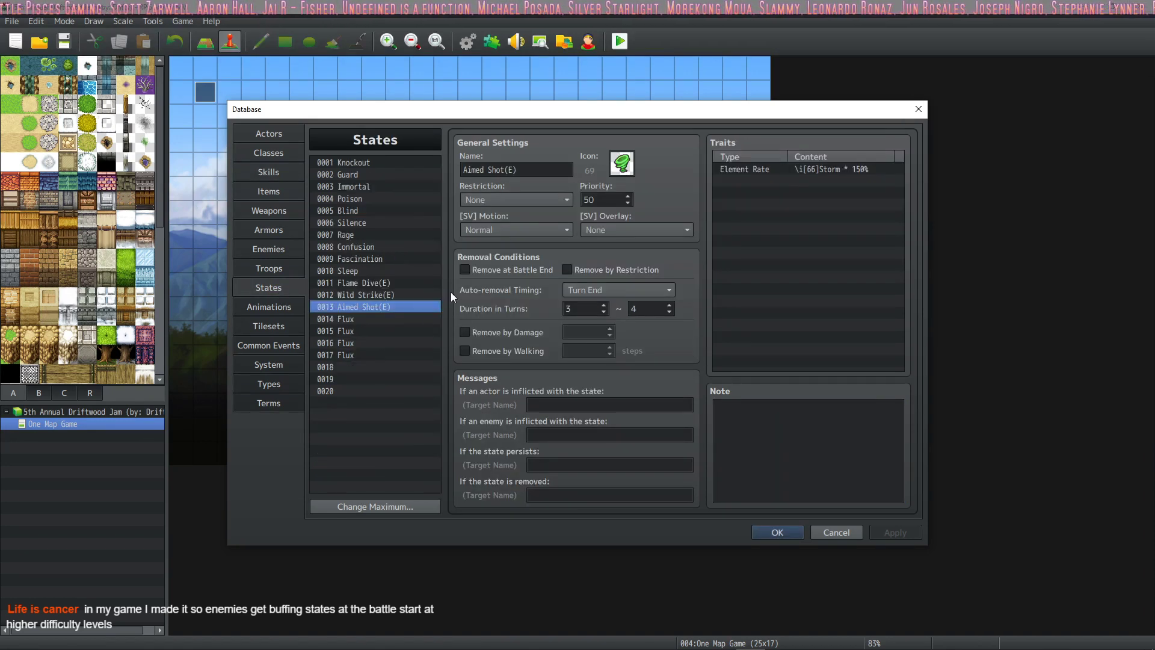
left_click(398, 284)
left_click(809, 170)
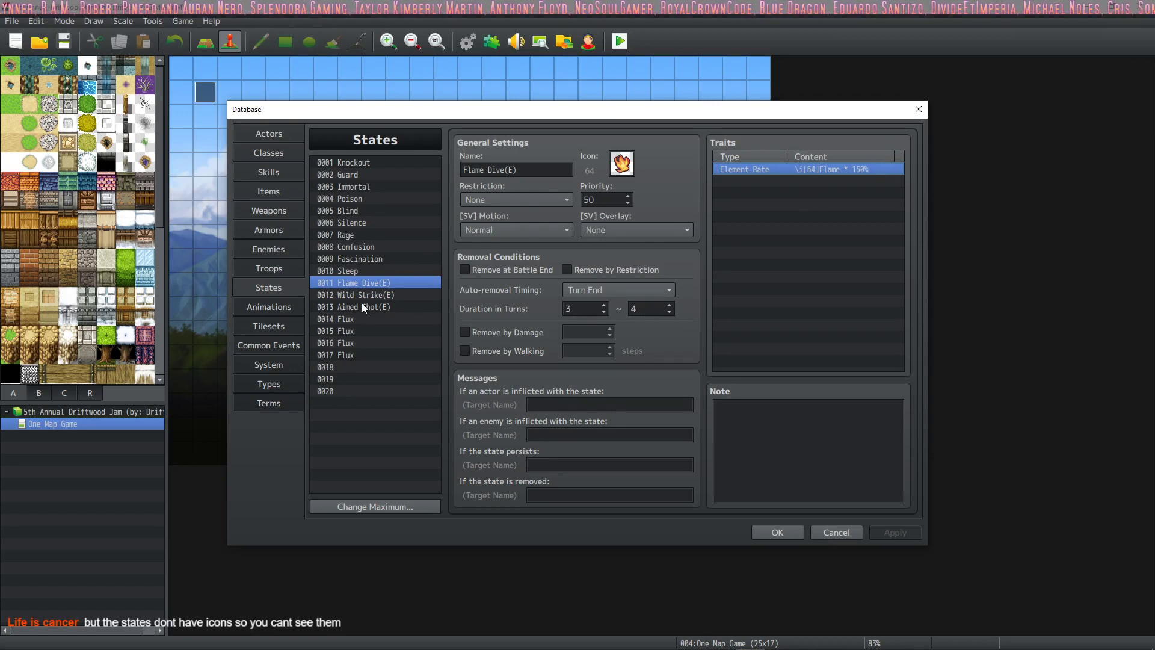
left_click(381, 295)
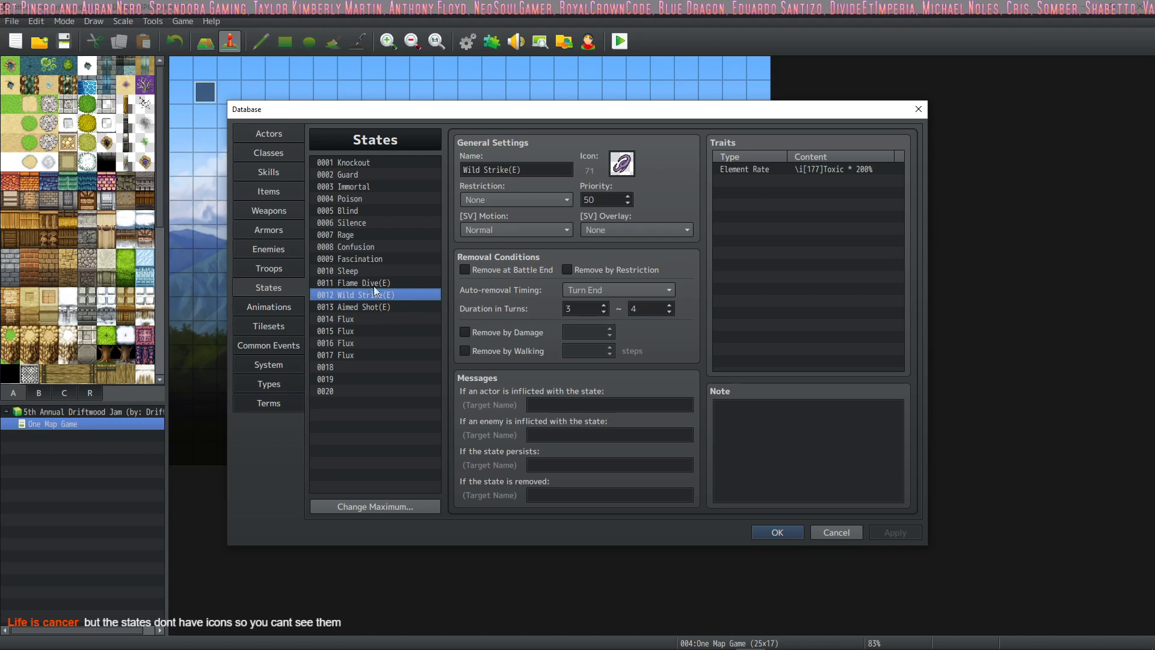
left_click(374, 305)
left_click(380, 296)
left_click(378, 303)
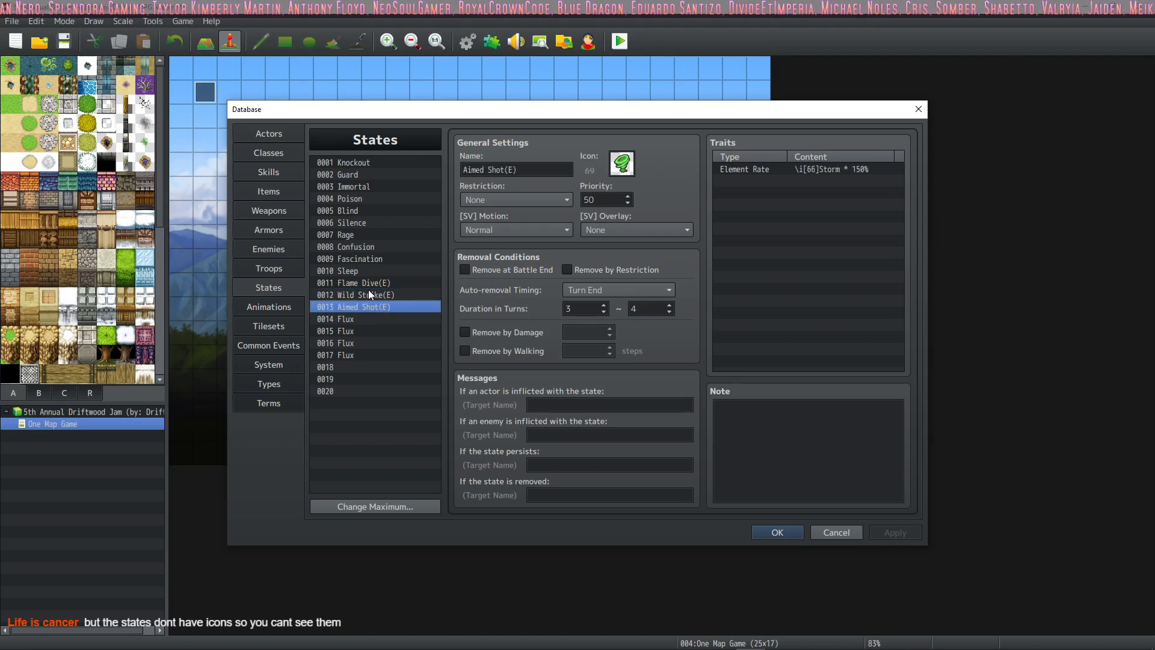
Open the Wild Stike skill and read its action sequence note, including the state 12 condition and the finish action
left_click(272, 172)
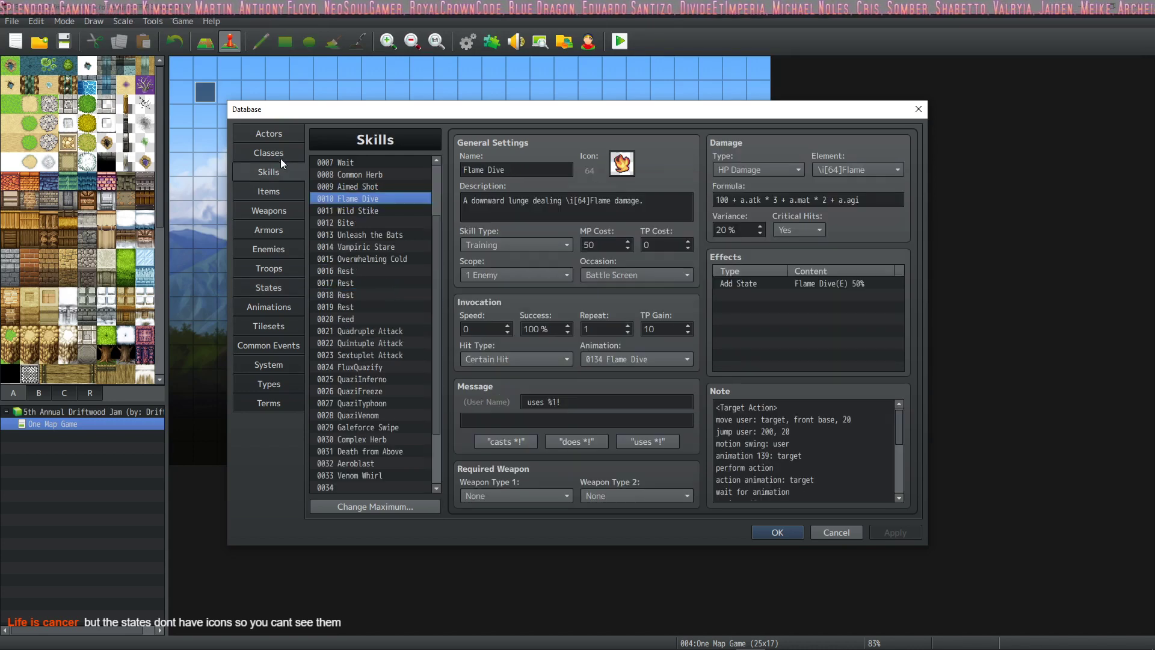
left_click(368, 211)
scroll(800, 448, "down", 10)
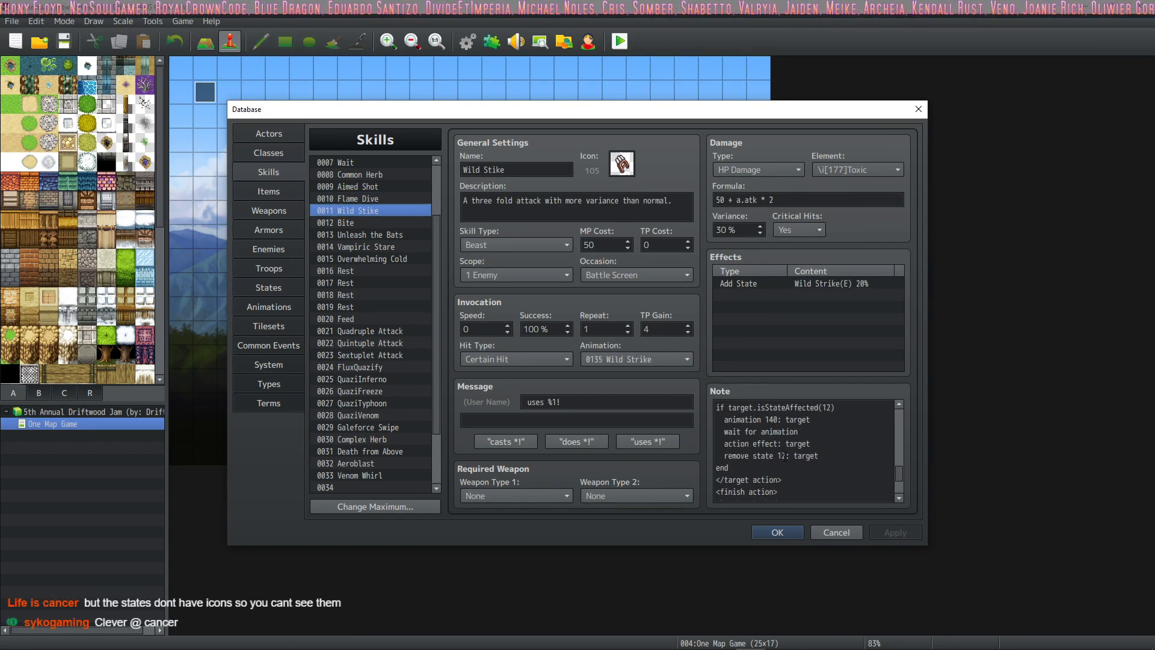
left_click(843, 463)
left_click(843, 464)
scroll(843, 463, "down", 2)
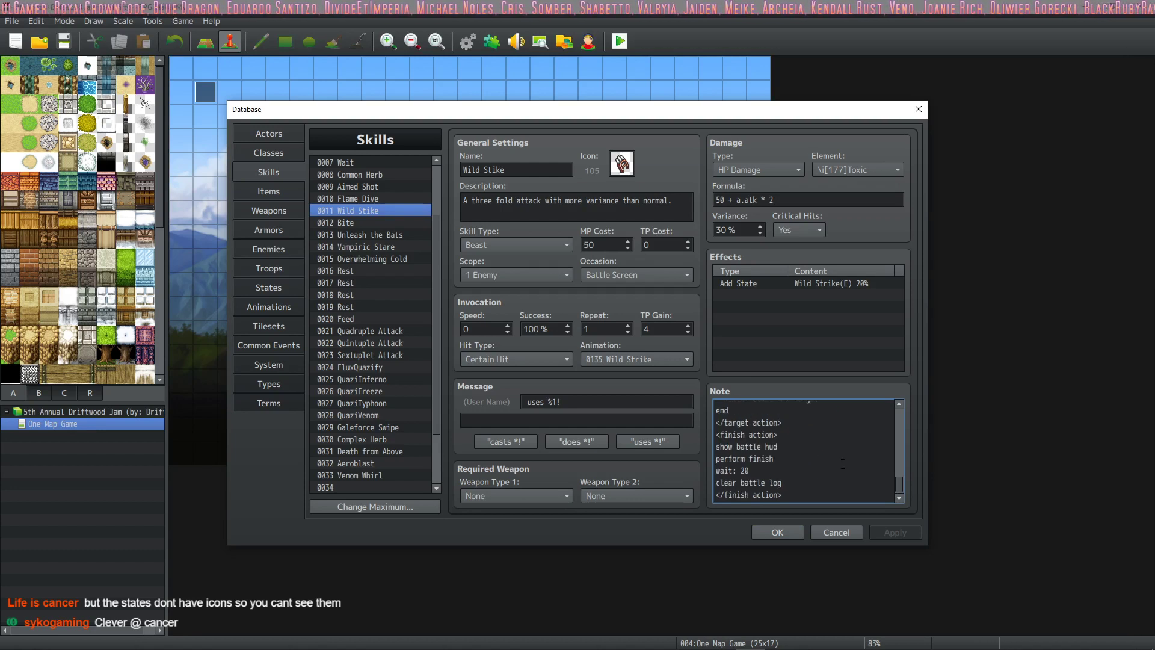
scroll(843, 464, "up", 3)
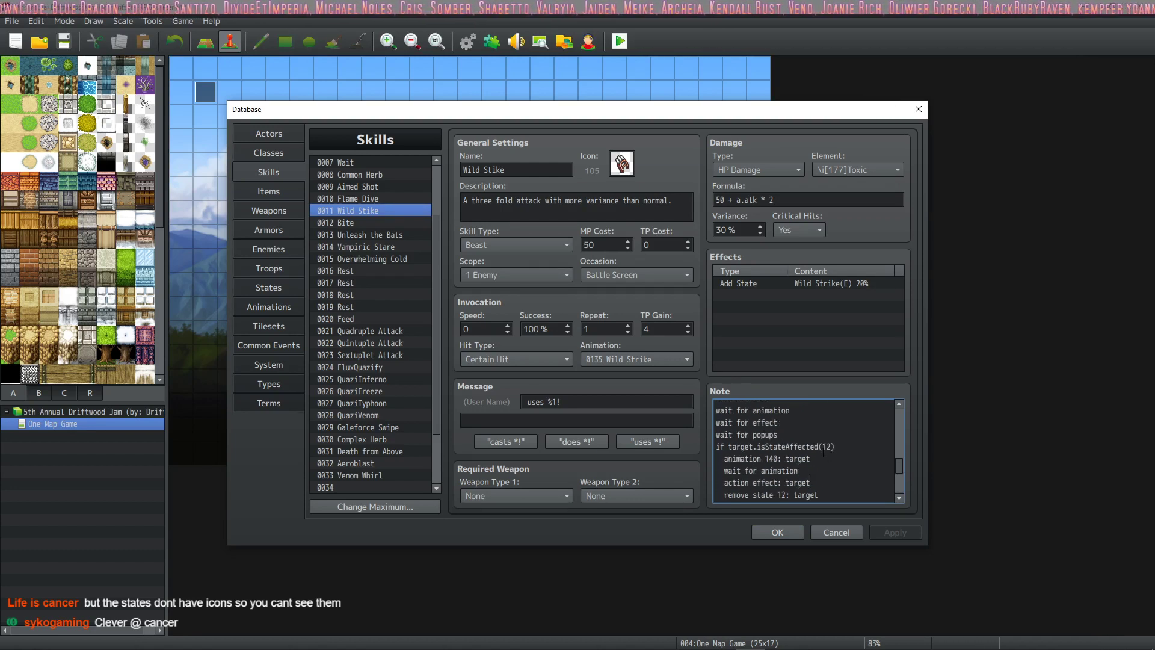
scroll(823, 453, "up", 3)
scroll(823, 453, "up", 1)
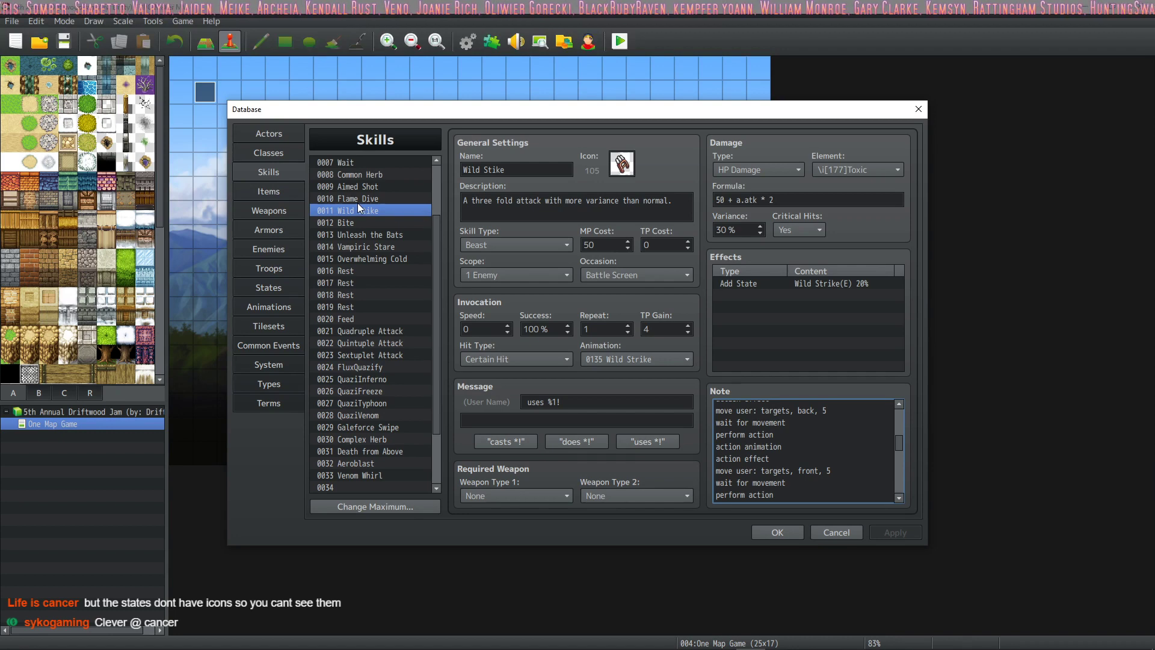
Compare the Flame Dive, Wild Stike and Aimed Shot skills, and check the element rate trait of the Aimed Shot(E) state
left_click(359, 202)
left_click(360, 219)
left_click(368, 209)
left_click(377, 187)
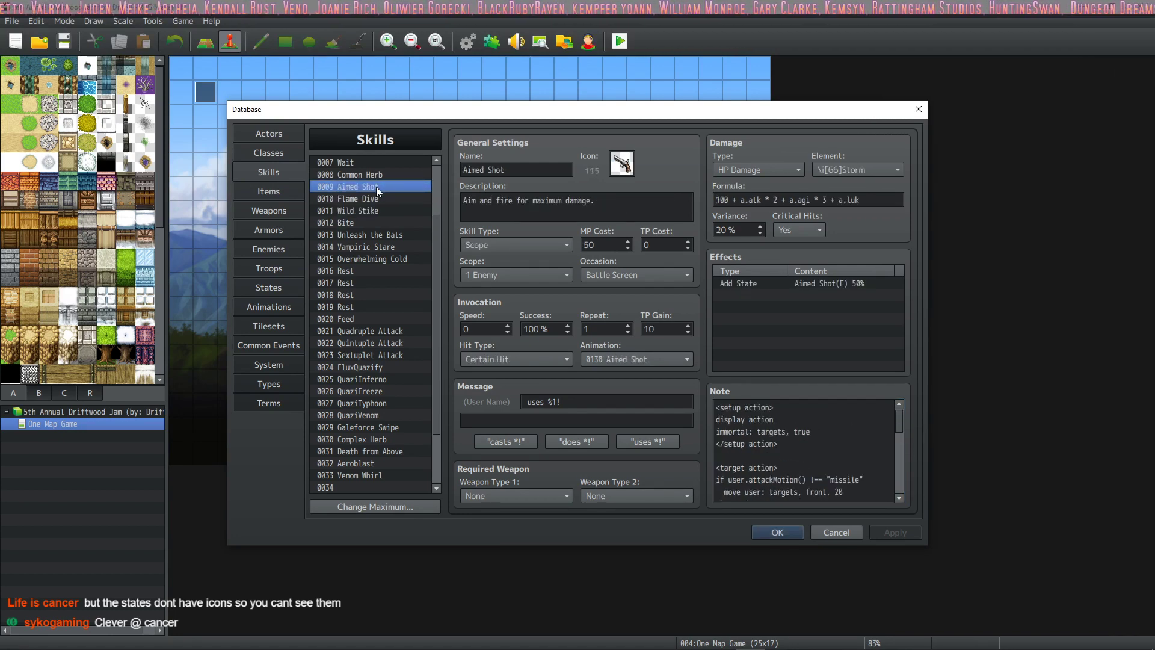
left_click(287, 294)
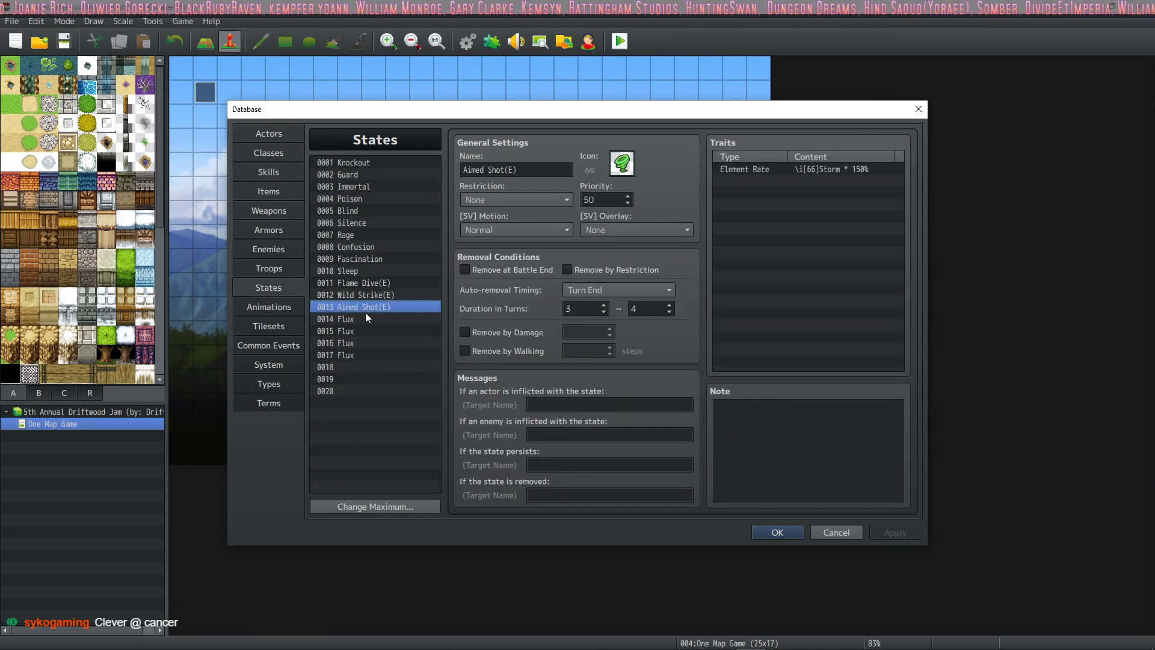
left_click(813, 171)
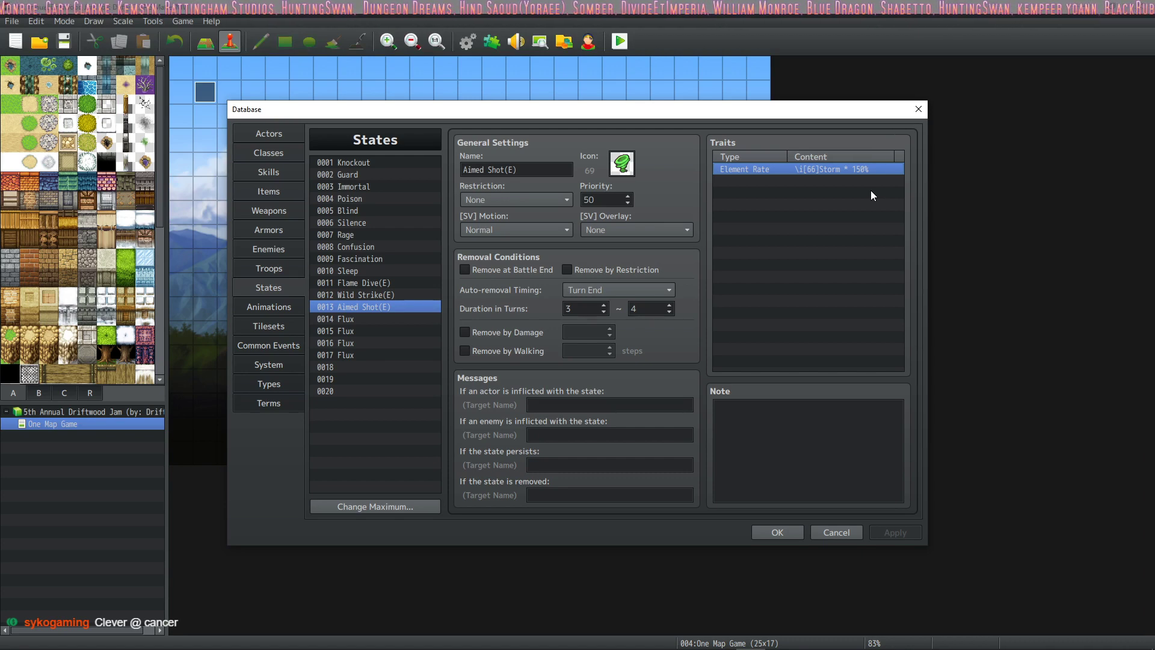
Review the custom elements with icon codes and the skill types in the database's type lists
left_click(283, 365)
left_click(283, 384)
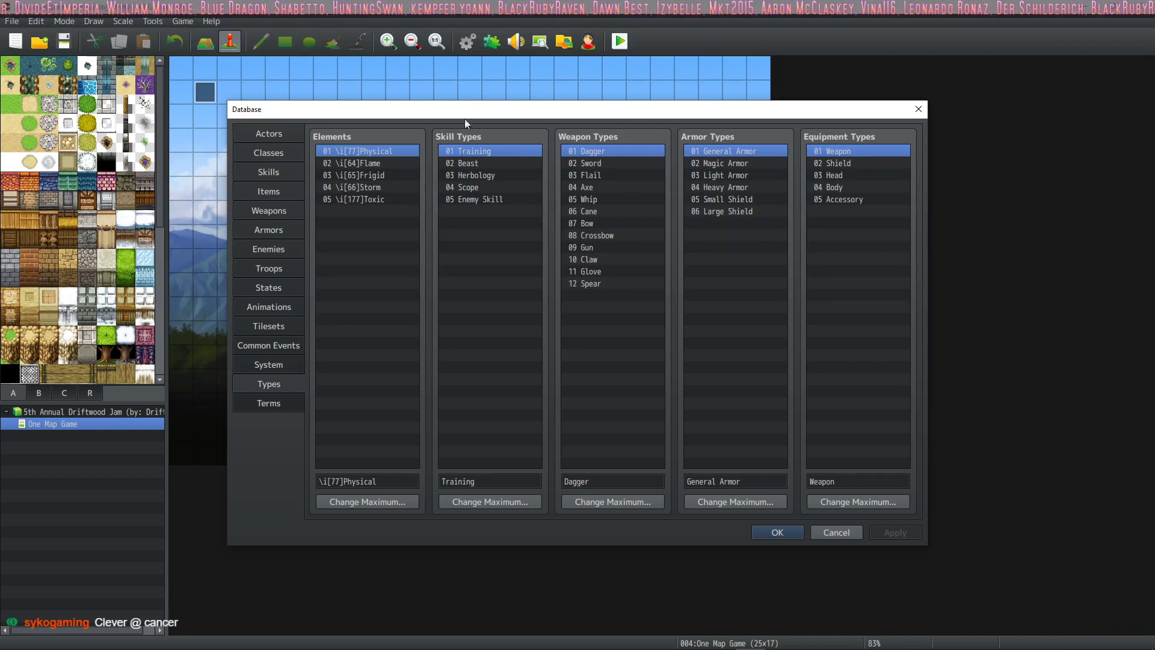
left_click_drag(483, 167, 480, 201)
left_click_drag(386, 162, 377, 199)
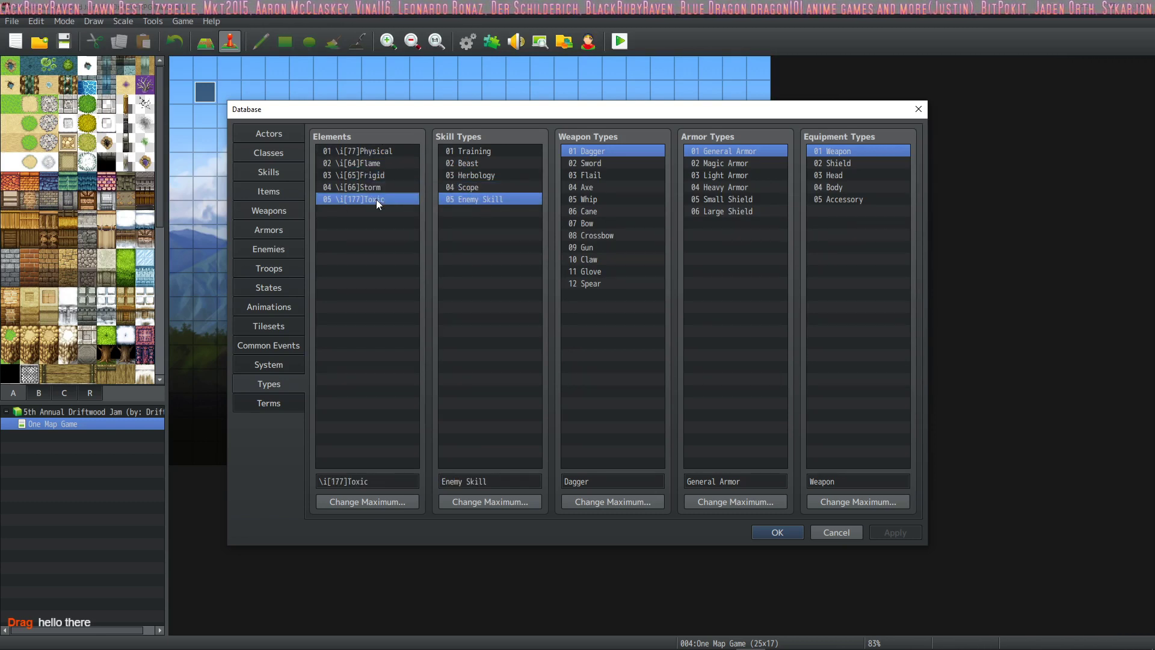
left_click(349, 153)
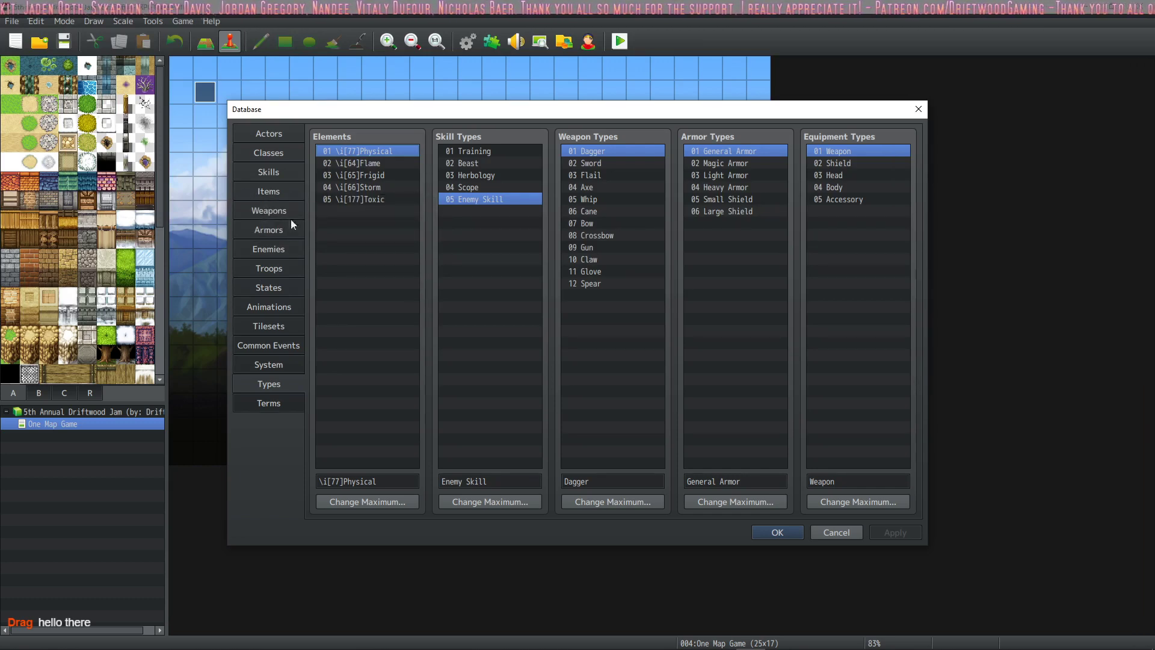
Check the system settings and the actors, and close the database
left_click(279, 361)
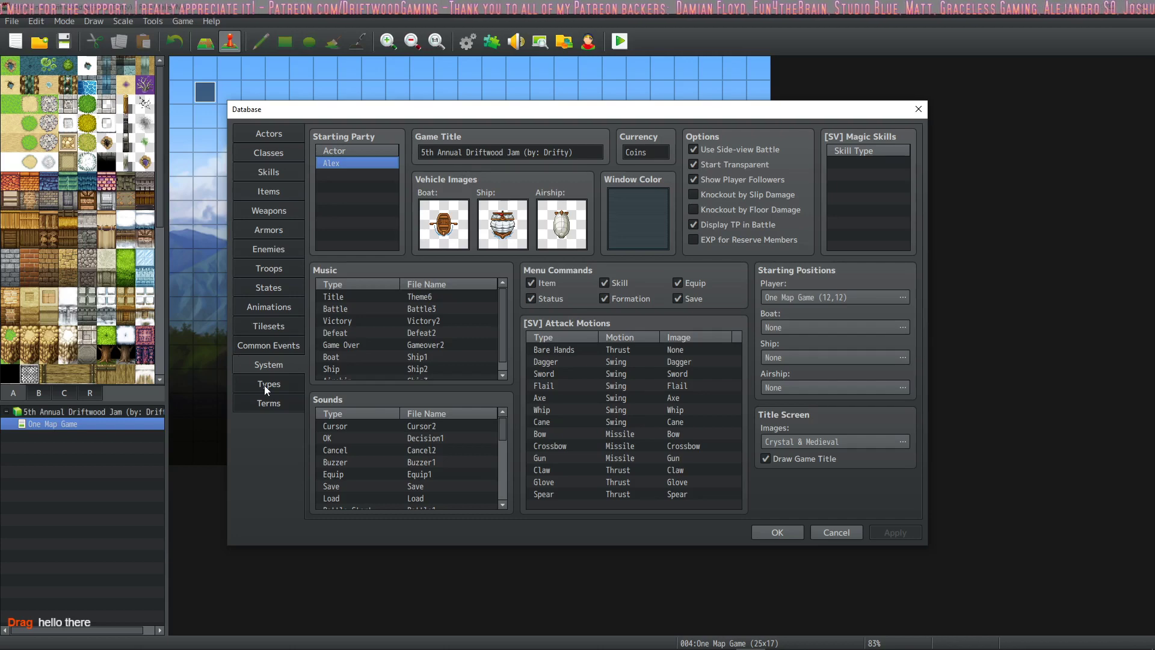
left_click(278, 137)
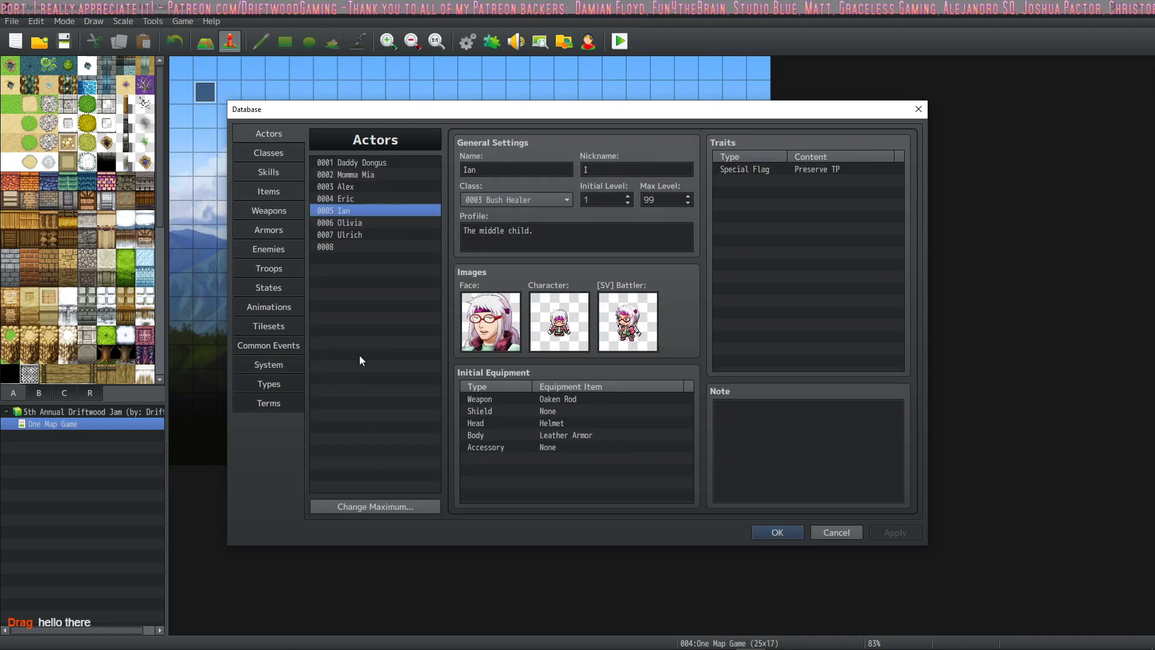
left_click(788, 534)
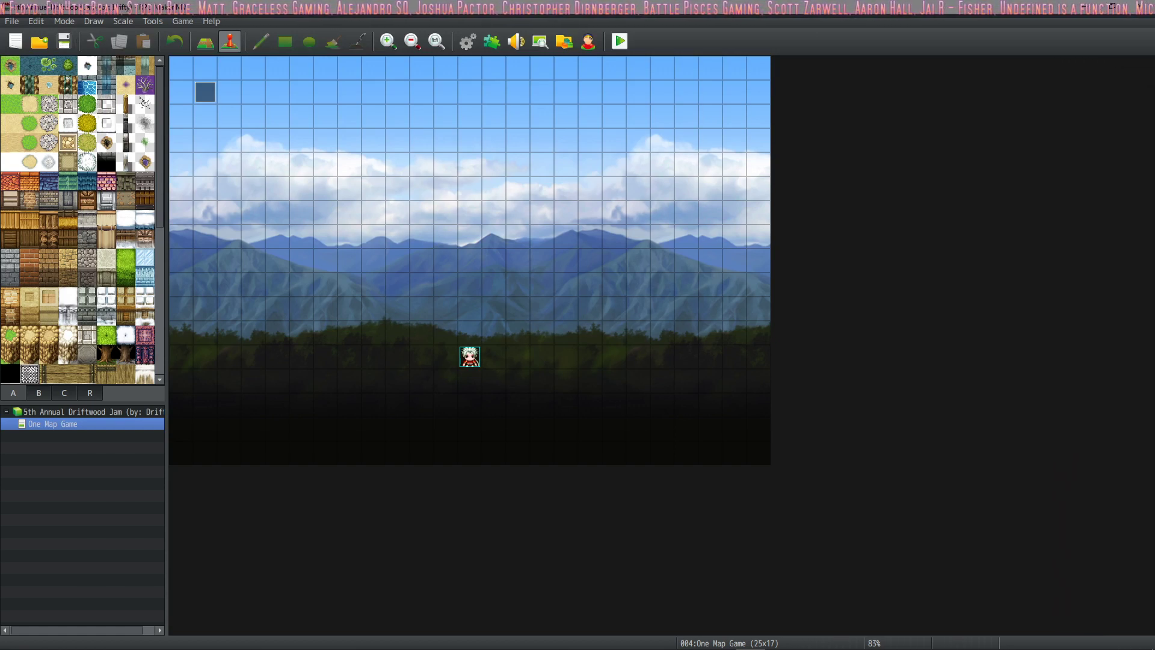
Open the Initializer event on the map and examine its menu access, starting gold and starting item commands
double_click(205, 95)
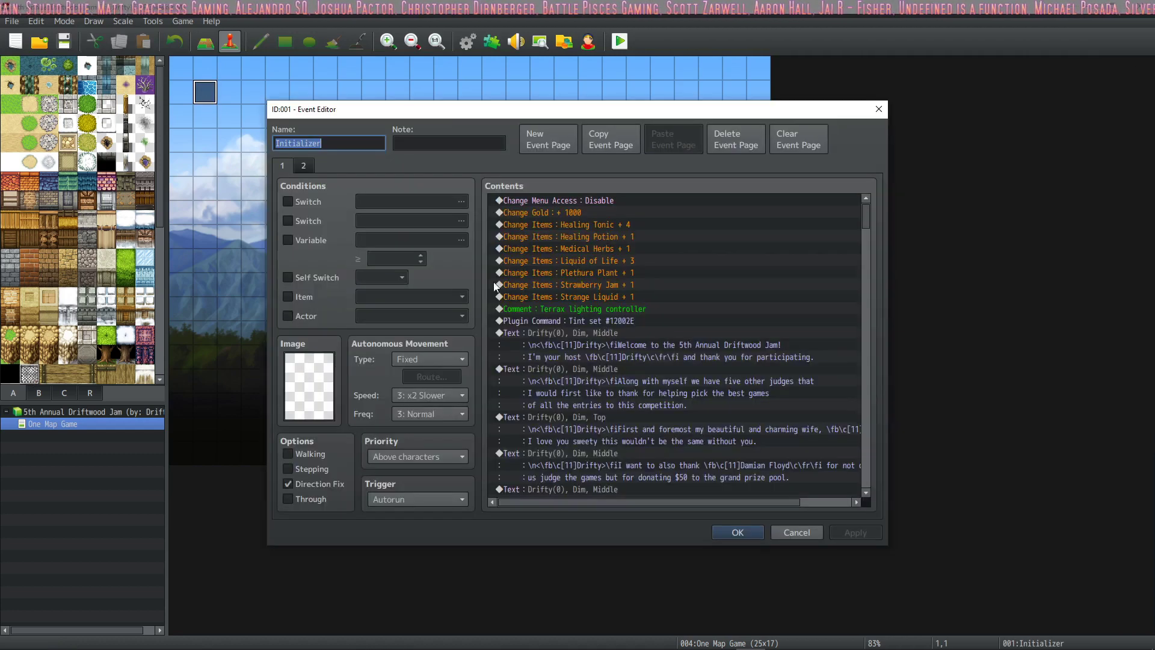
left_click(612, 198)
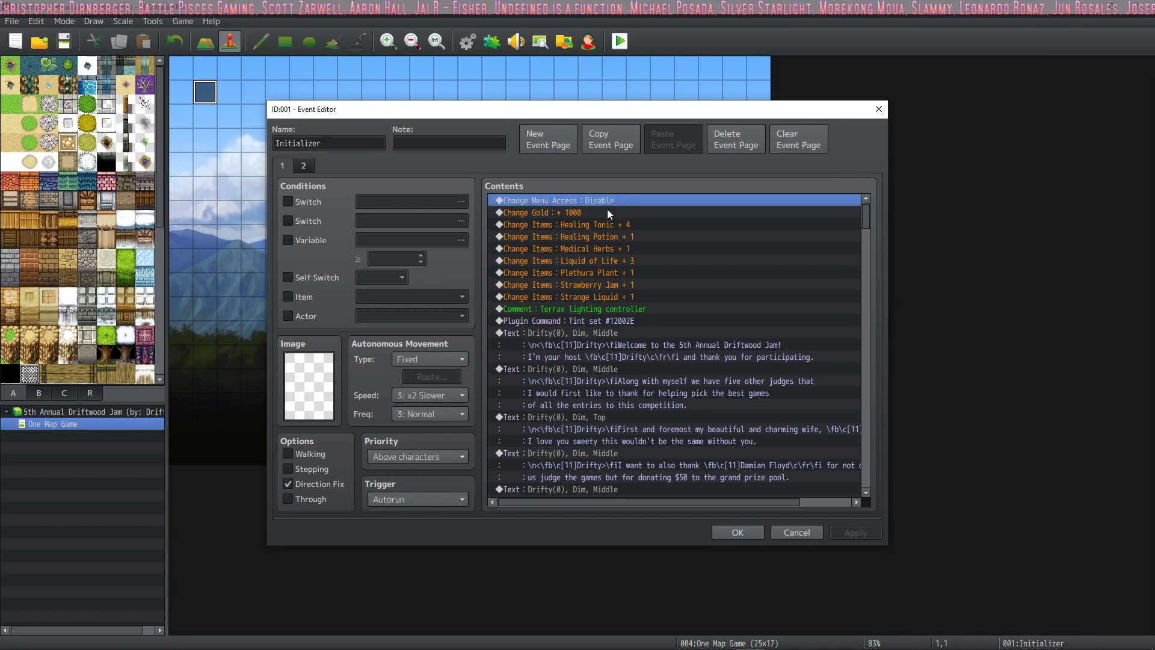
left_click(567, 212)
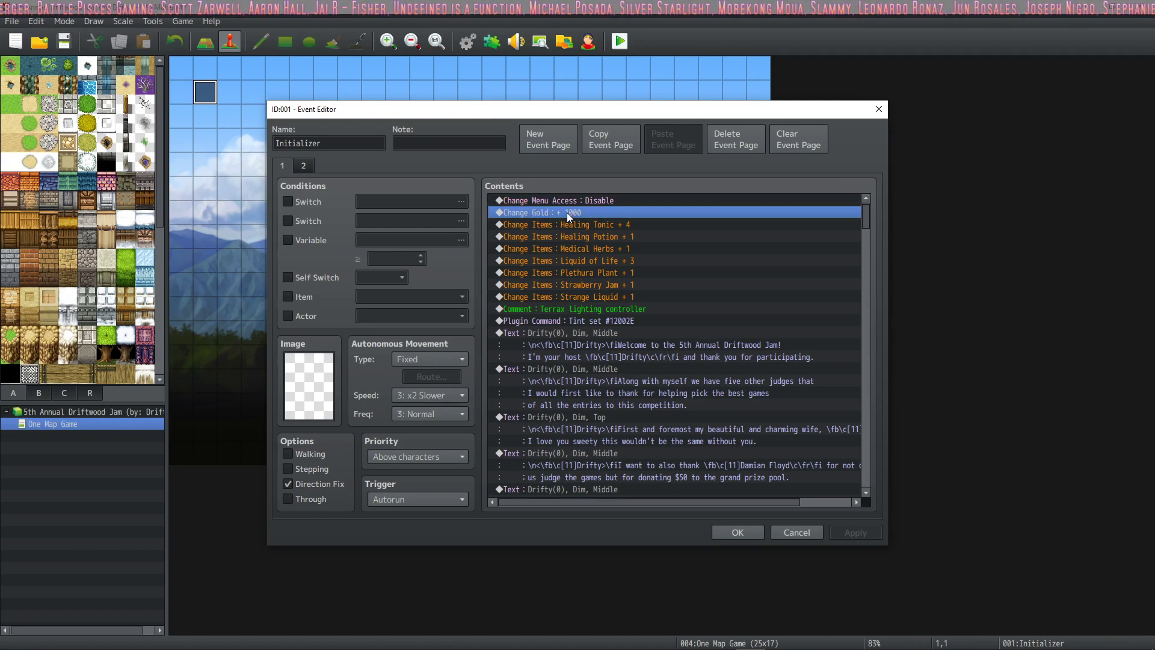
left_click(617, 225)
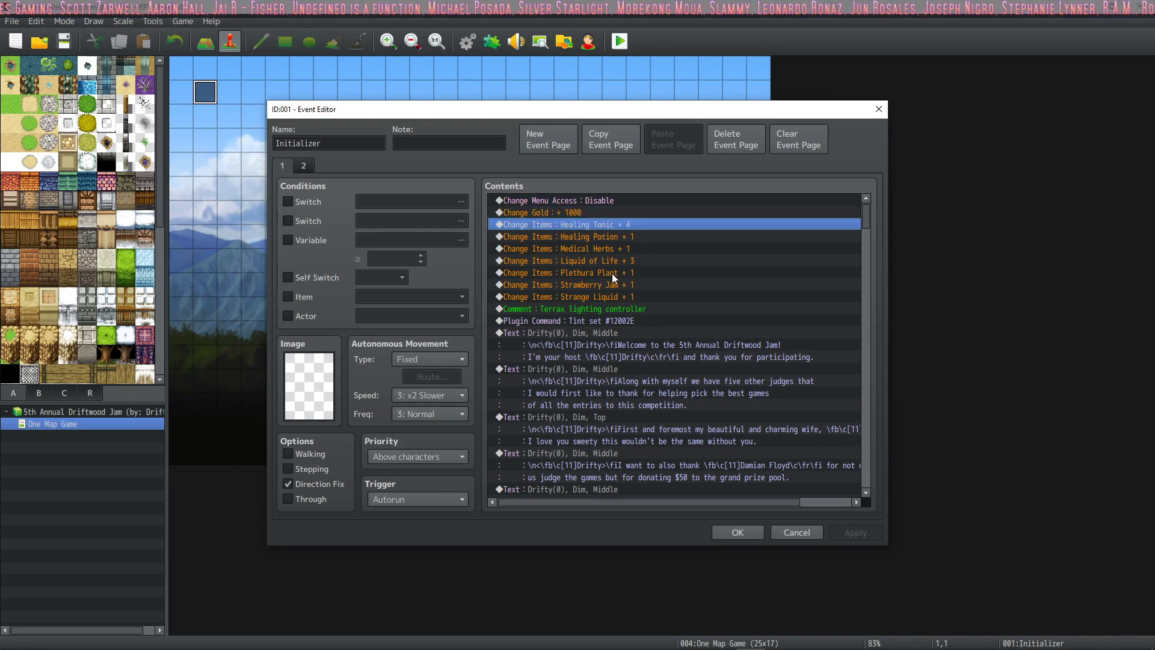
Examine the Initializer event's Terrax lighting comment, tint plugin command and welcome text
scroll(611, 305, "down", 3)
left_click(610, 214)
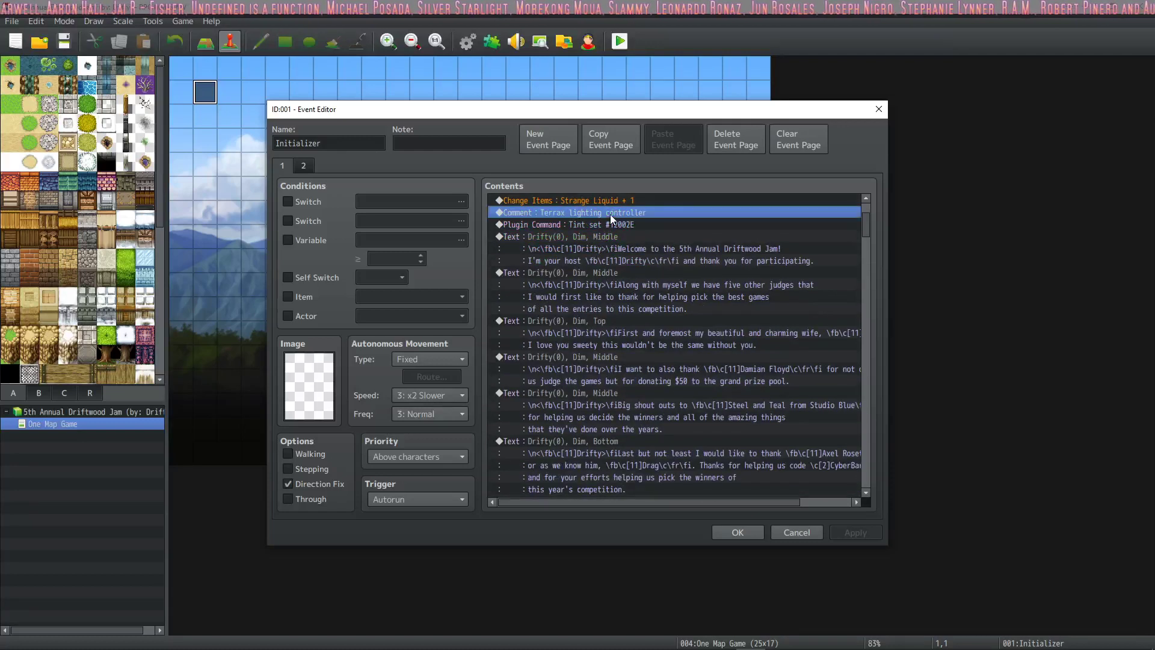
left_click(613, 234)
left_click(613, 224)
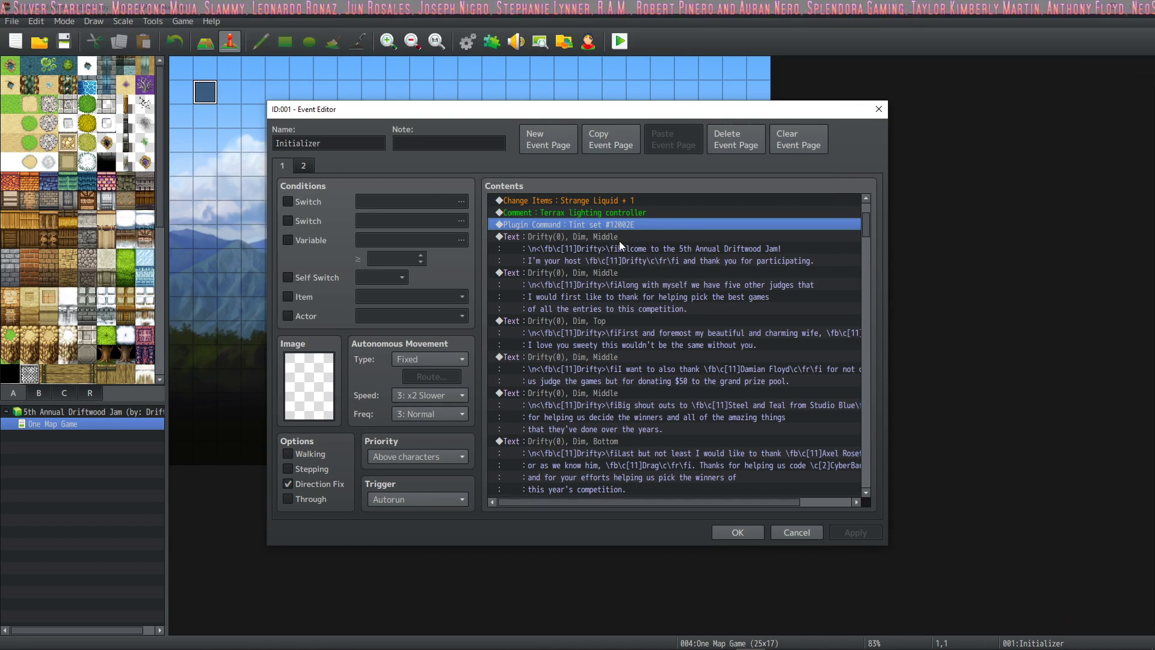
left_click(619, 239)
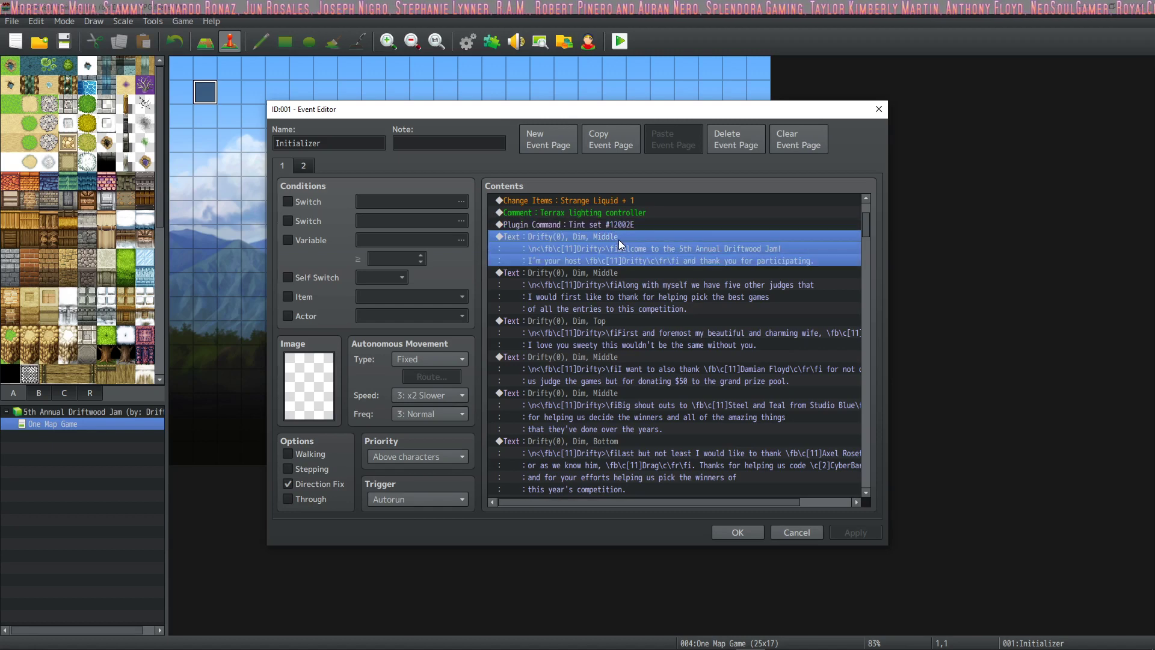
Read through the Initializer event's introduction dialogue and character naming to the Normal and Hardcore difficulty choices
scroll(617, 251, "down", 5)
scroll(617, 251, "down", 12)
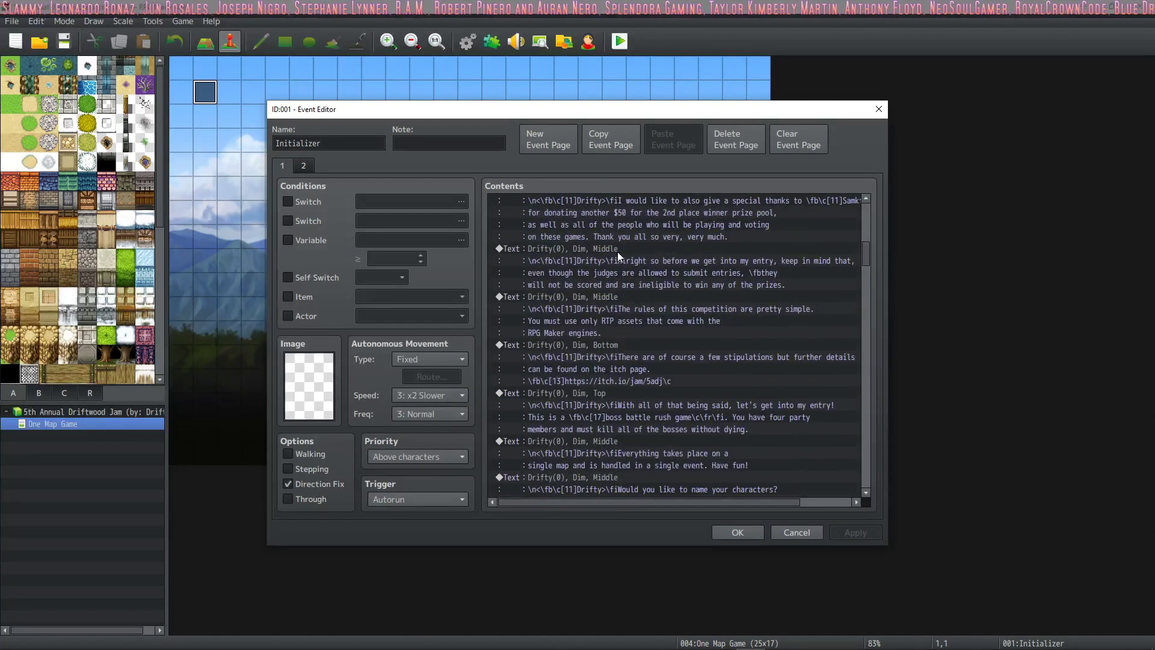
scroll(596, 256, "down", 4)
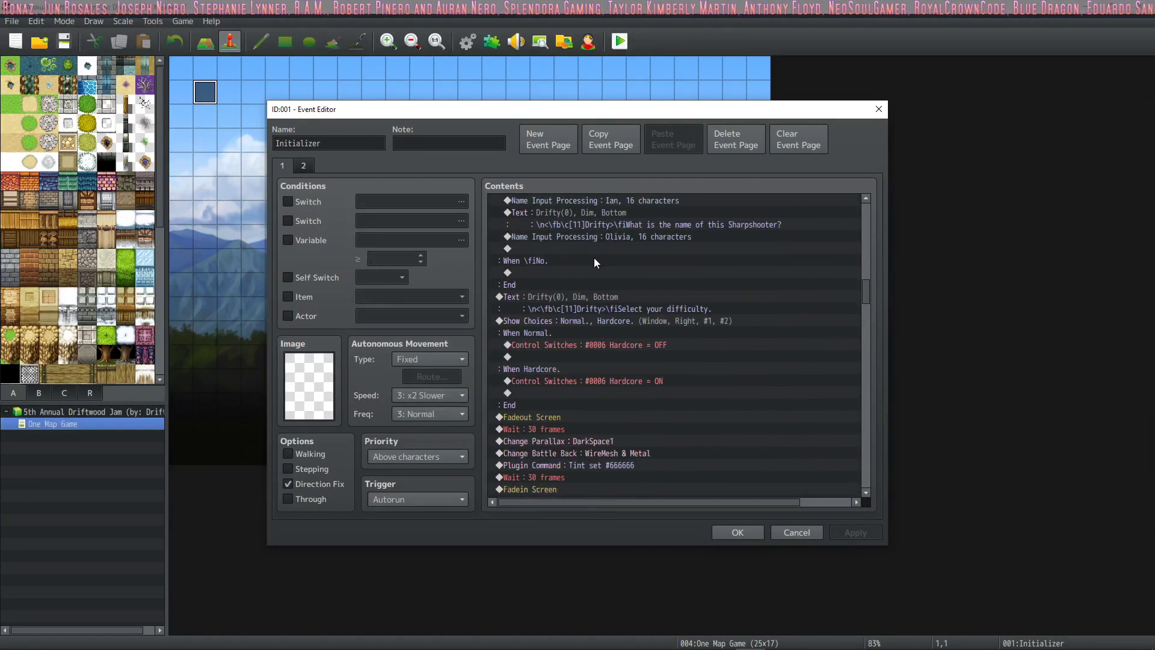
left_click(573, 259)
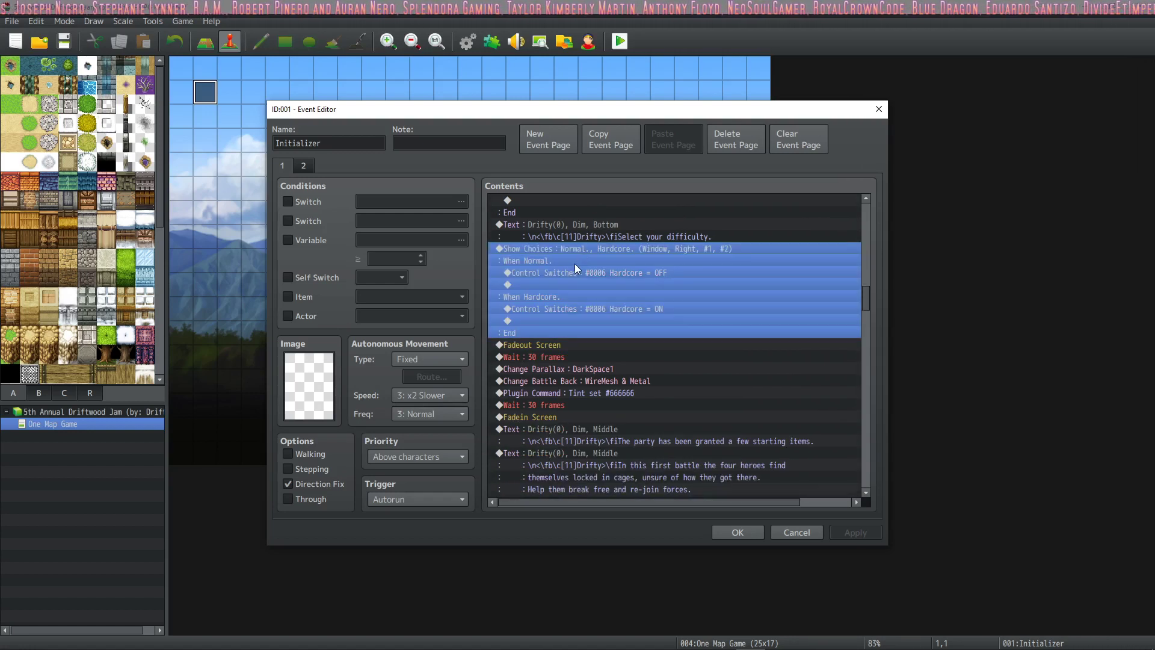
scroll(583, 264, "up", 1)
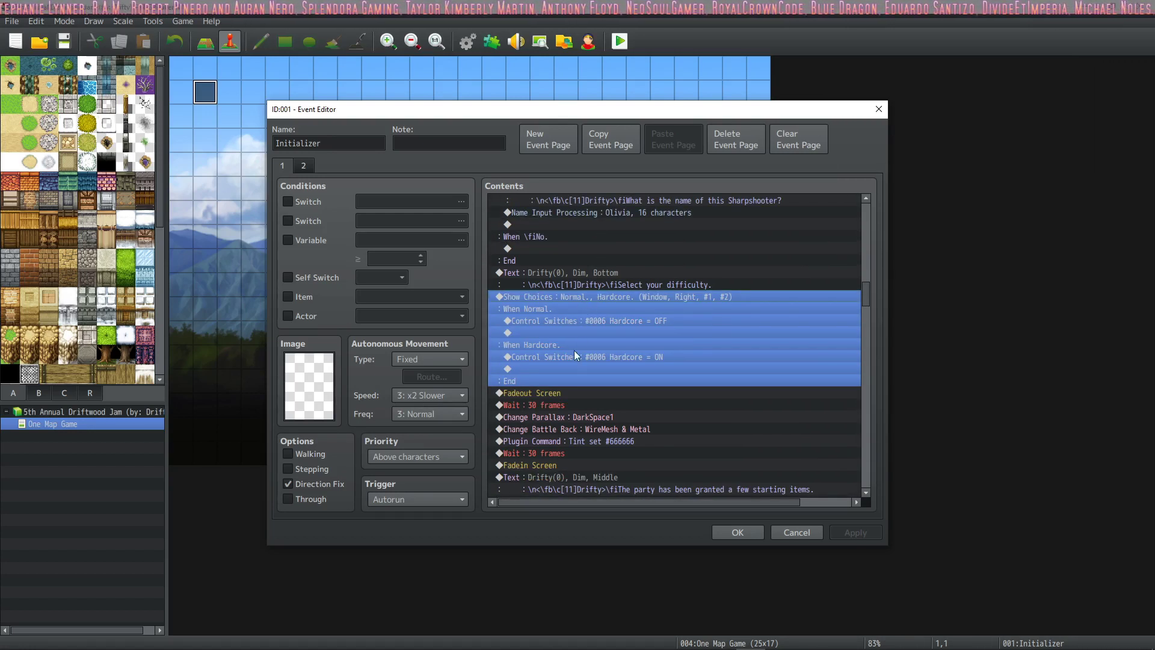
Examine how the difficulty choices set the Hardcore switch and select the first battle, and close the event
left_click(593, 323)
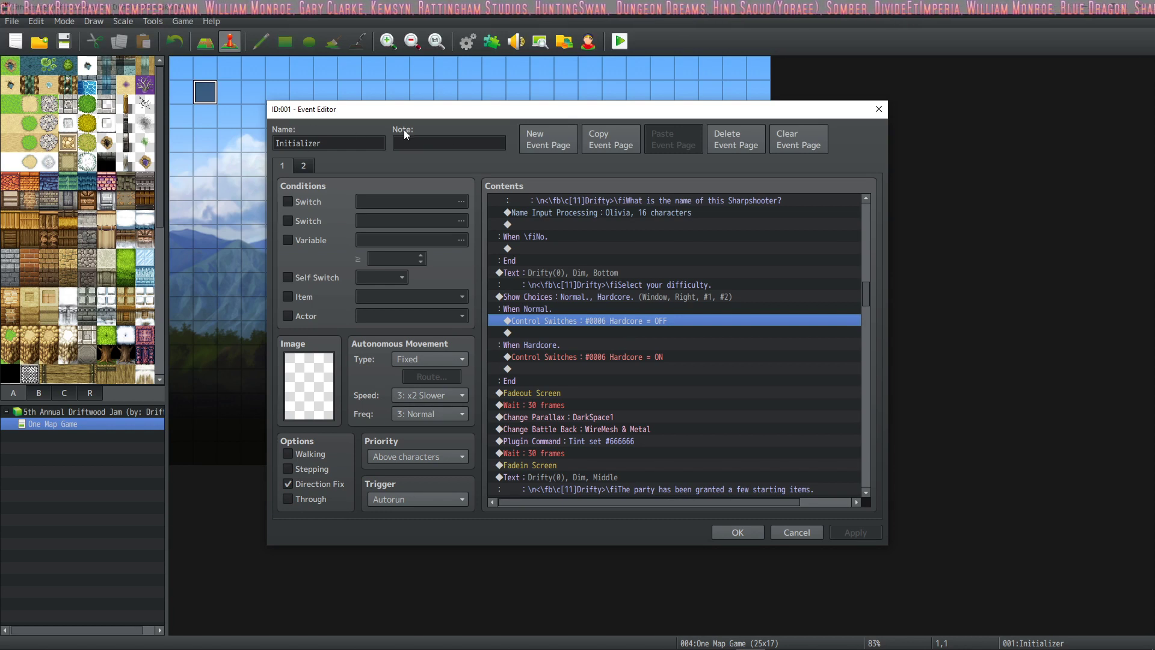
left_click(540, 345)
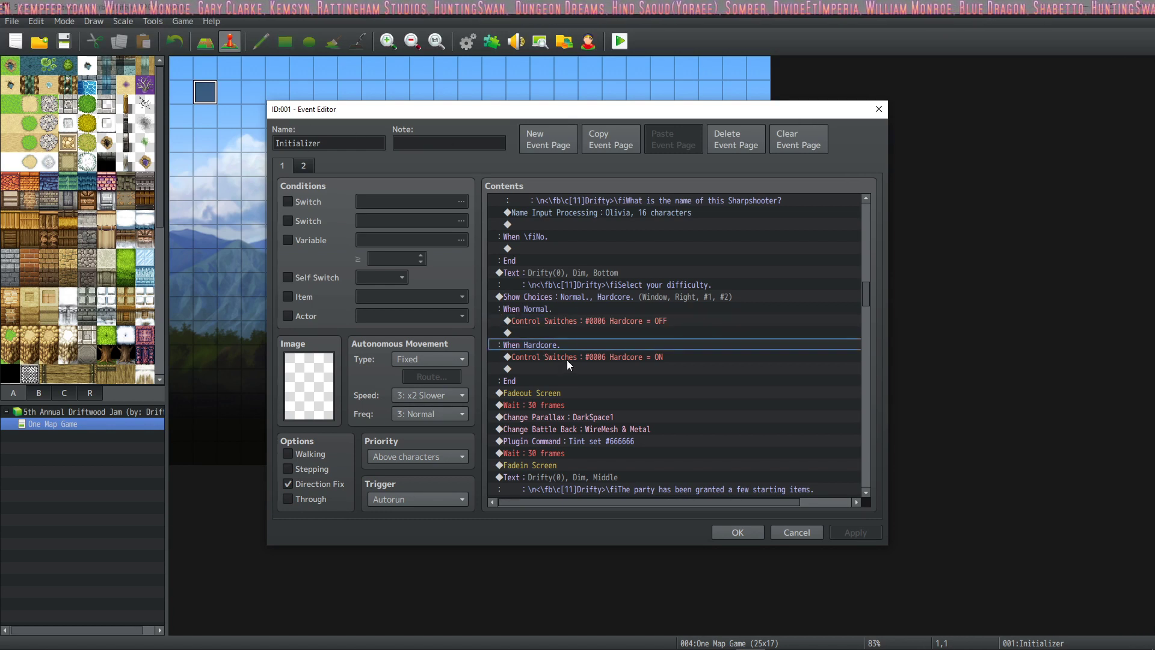
left_click(627, 358)
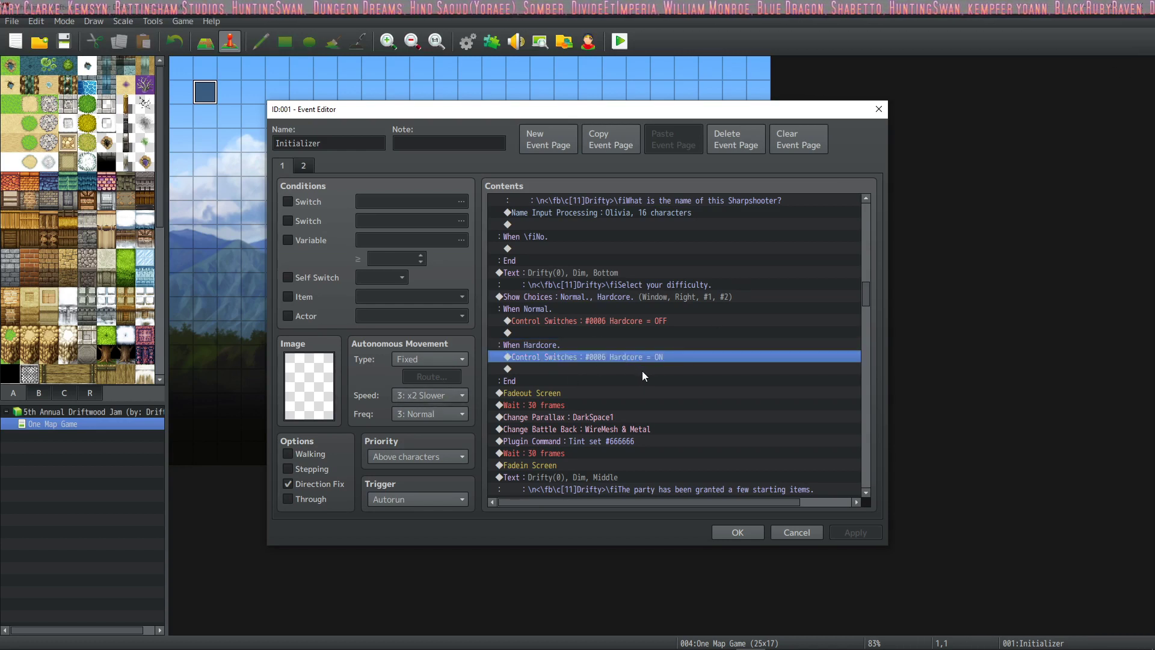
scroll(642, 371, "down", 4)
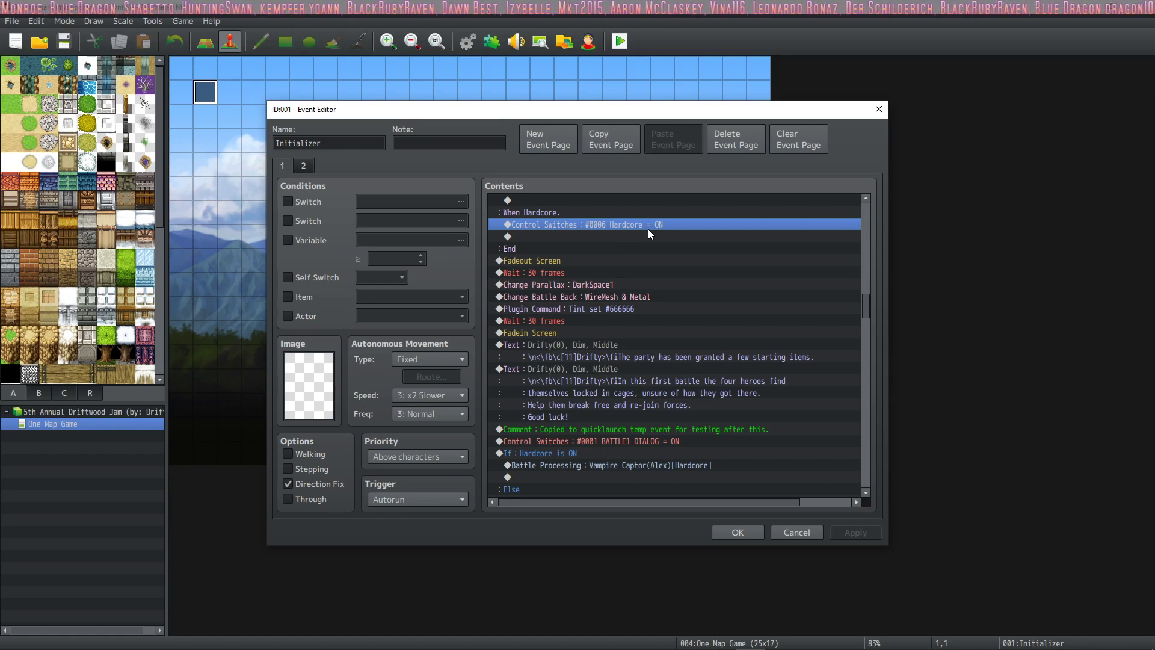
left_click(738, 532)
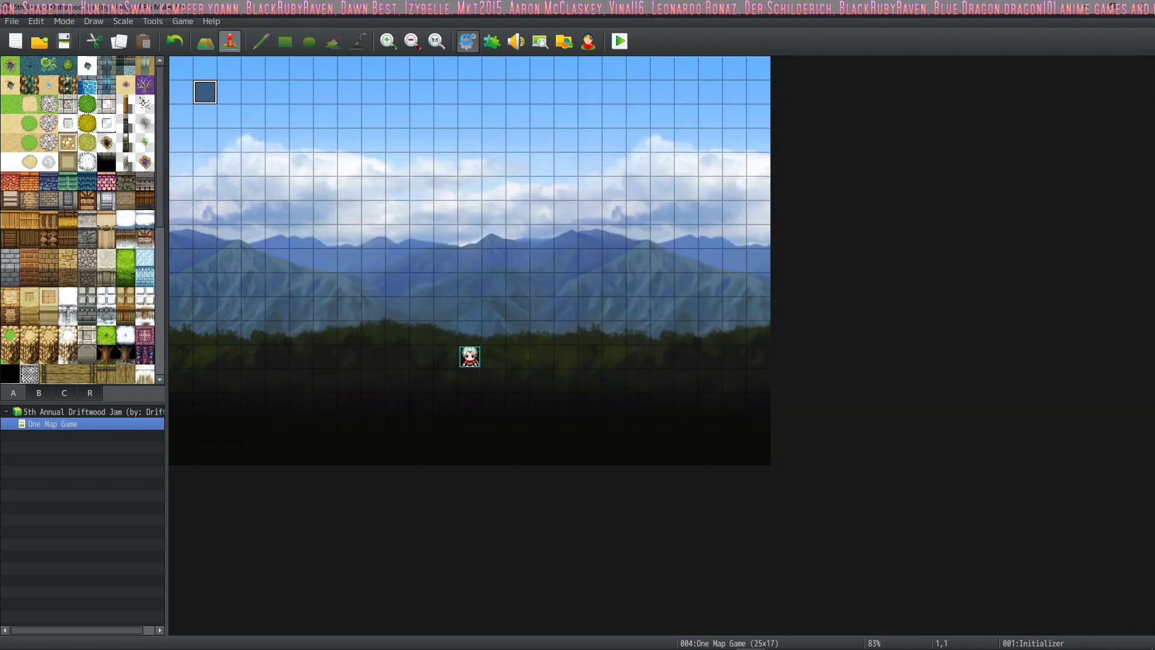
Compare the normal and hardcore Vampire Captor enemies in the database, and look at the hardcore Half-Orc Bandit and Bandit Leader
left_click(468, 41)
left_click(286, 247)
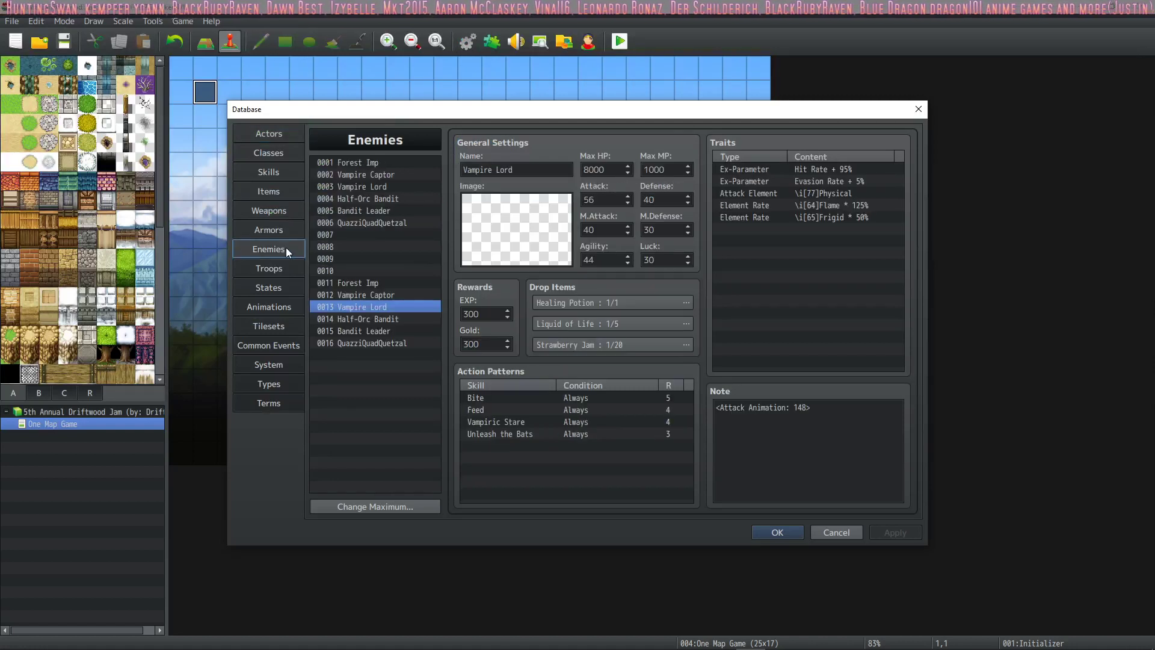
left_click(385, 164)
left_click(380, 174)
left_click(363, 294)
left_click(381, 175)
left_click(370, 294)
left_click(386, 175)
left_click(374, 295)
left_click(376, 175)
left_click(373, 295)
left_click(371, 318)
left_click(371, 331)
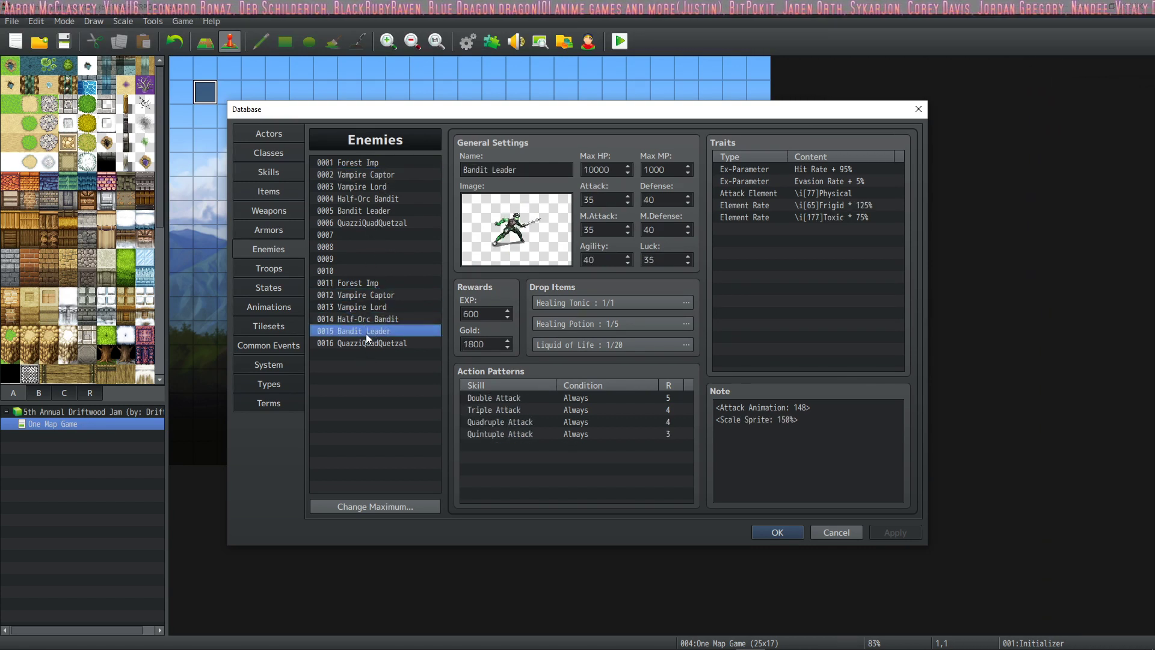
left_click(364, 294)
Open the troops and look through the hardcore Vampire Captor troops up to the group version
left_click(275, 268)
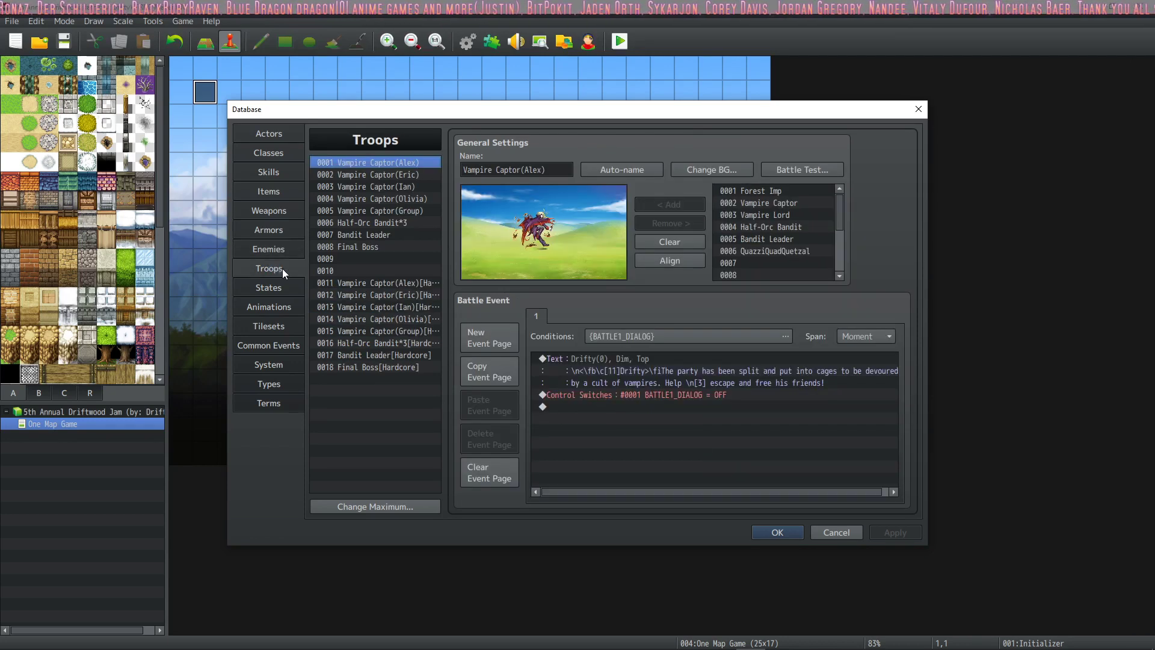
left_click(377, 286)
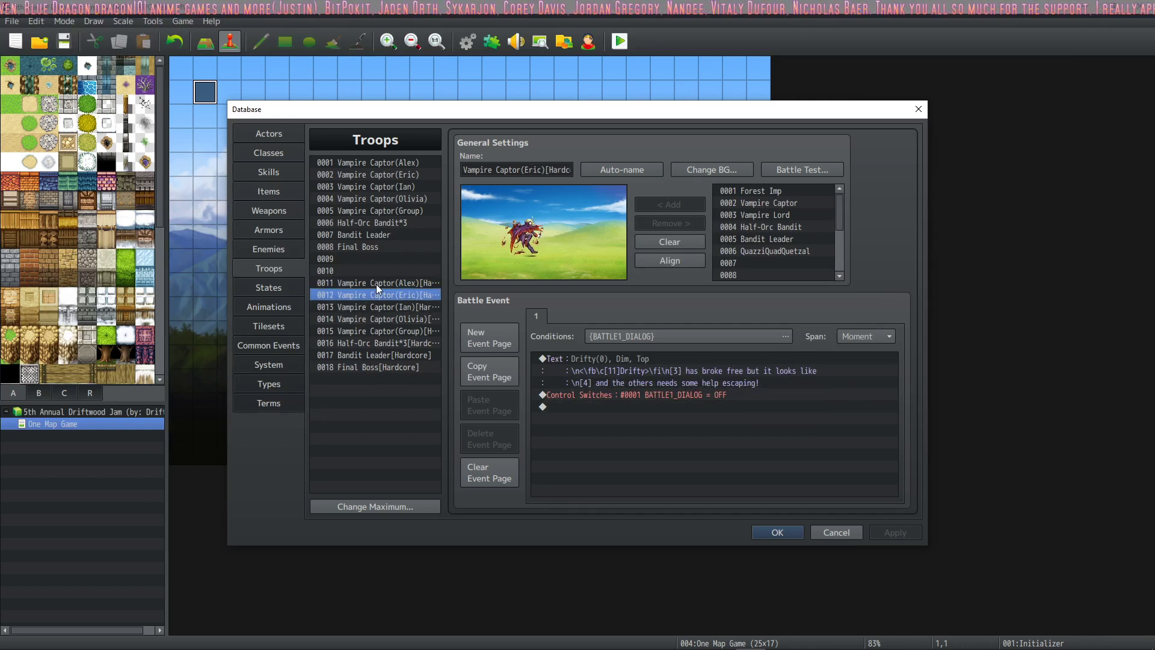
left_click(374, 319)
left_click(373, 332)
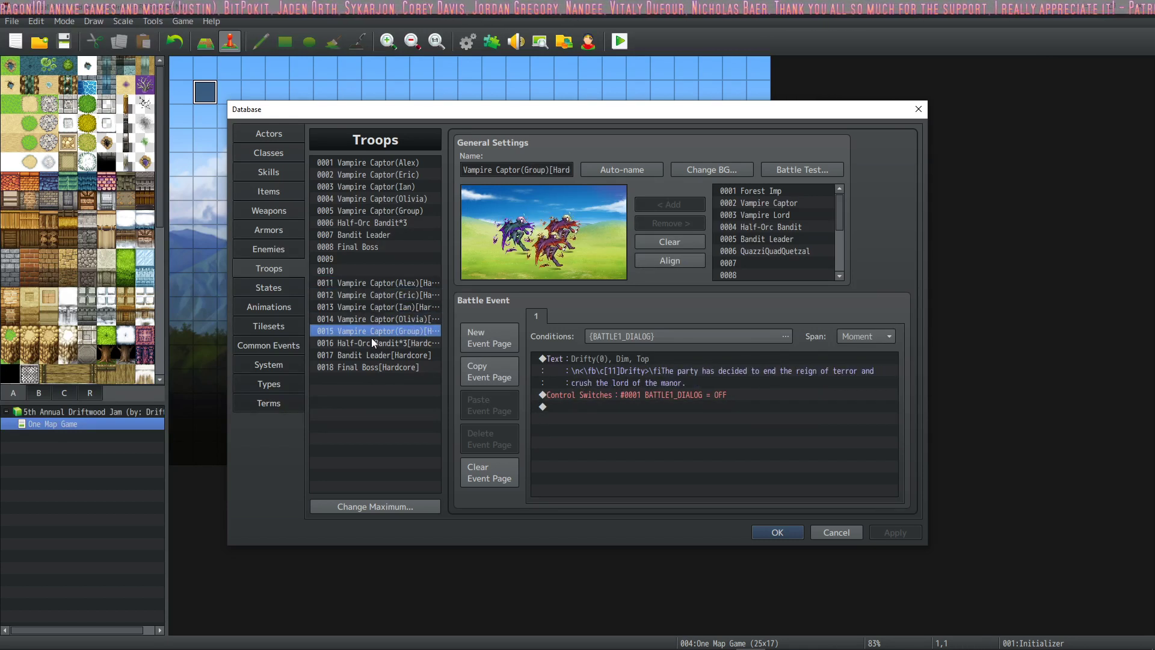
Look through the hardcore Half-Orc Bandit troop and the individual hardcore Vampire Captor troops, and close the database
left_click(374, 343)
left_click(375, 294)
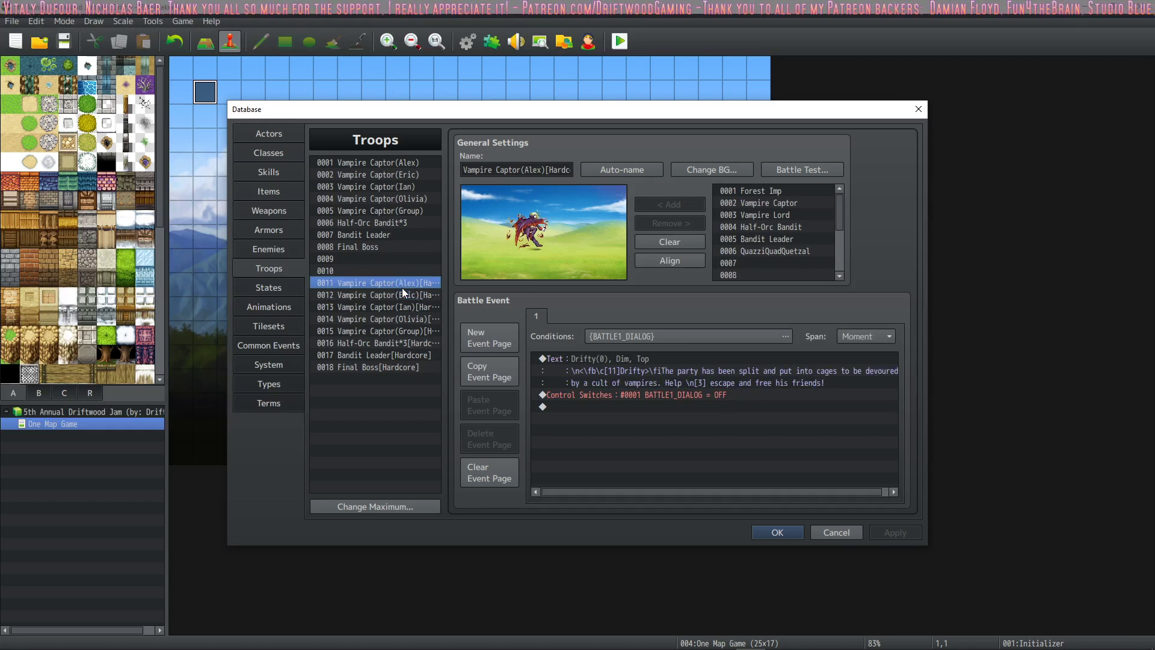
left_click(390, 307)
left_click(387, 319)
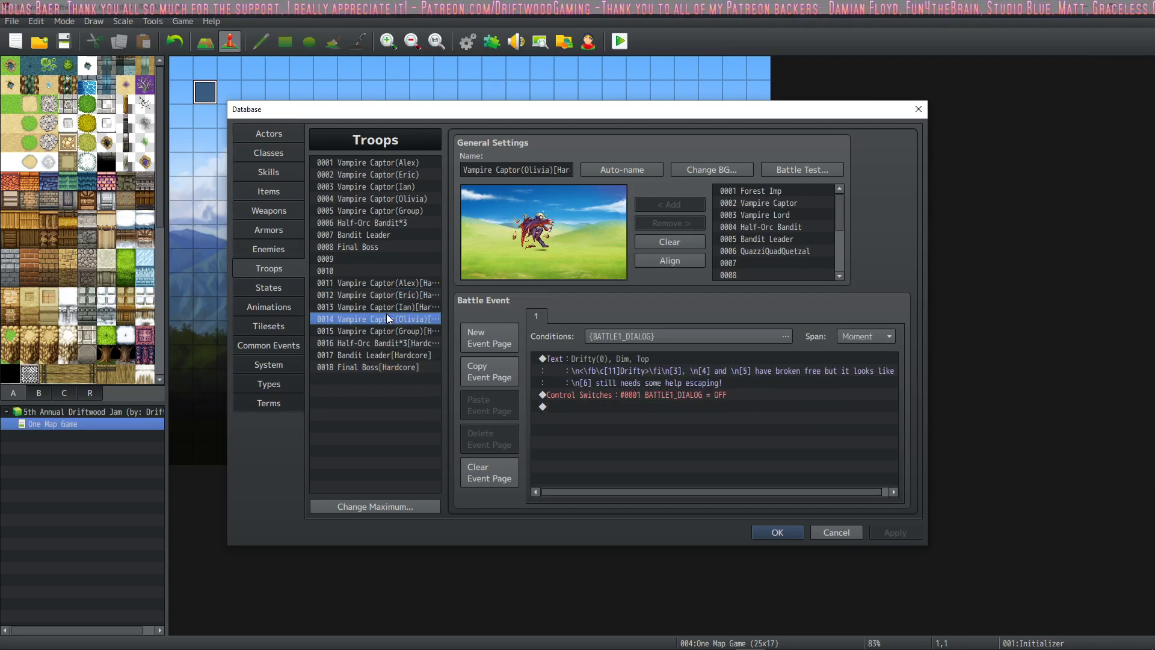
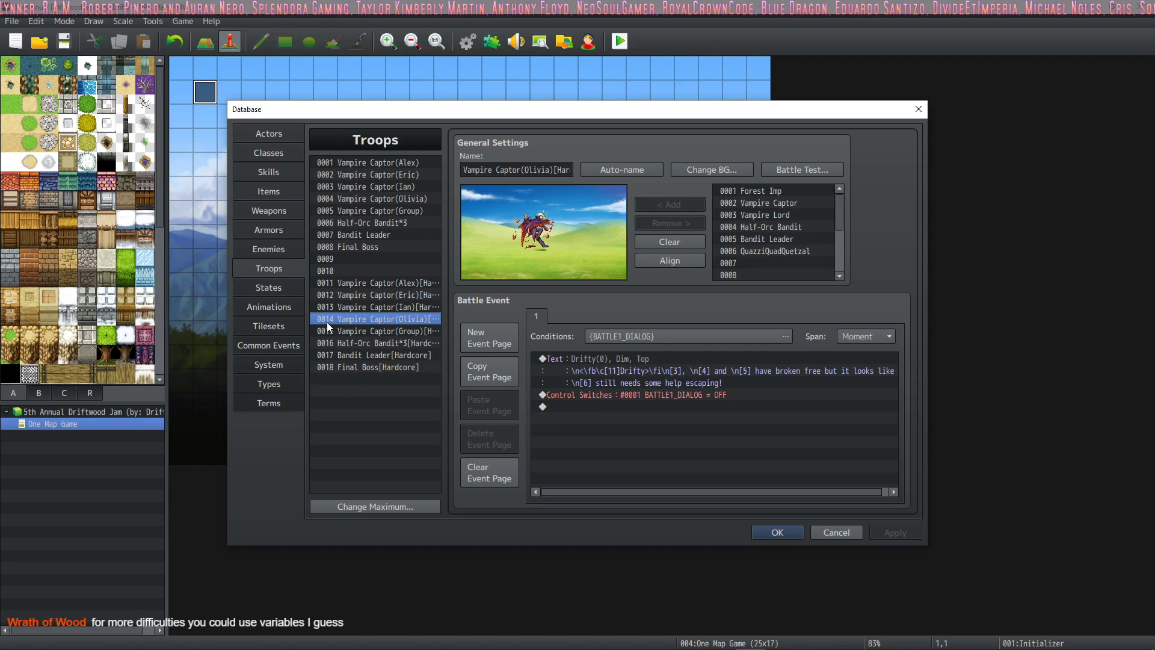
left_click(777, 532)
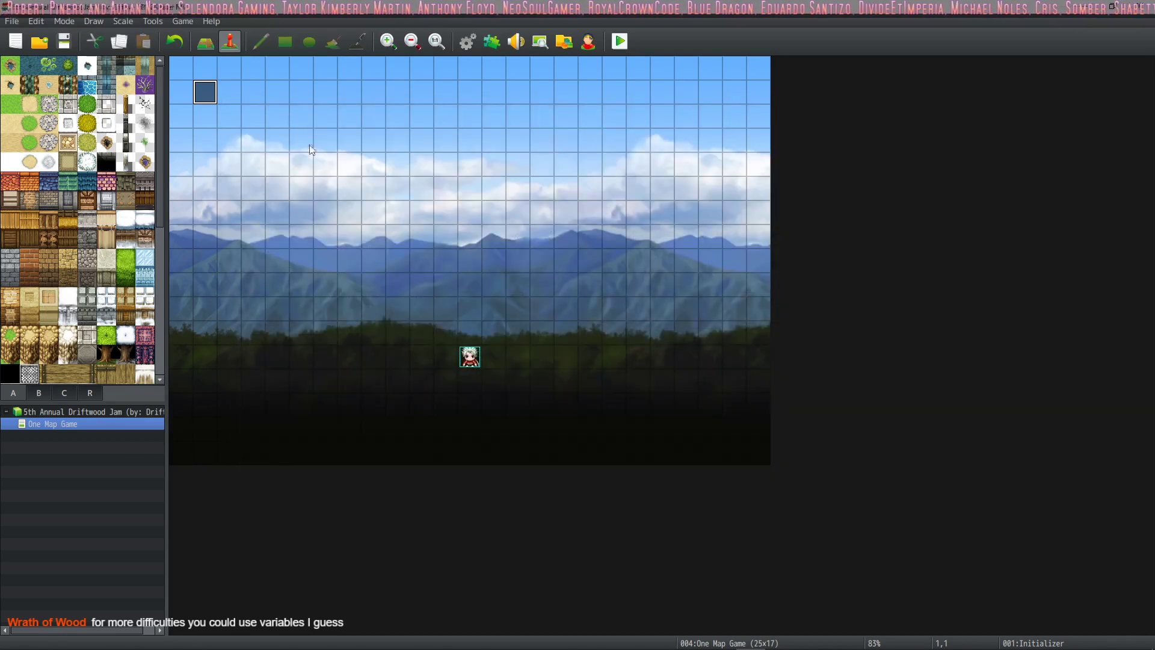
Reopen the Initializer event and examine the parallax, battle back, tint and fade-in commands that follow the difficulty choices
double_click(205, 92)
scroll(732, 360, "down", 5)
scroll(732, 360, "down", 15)
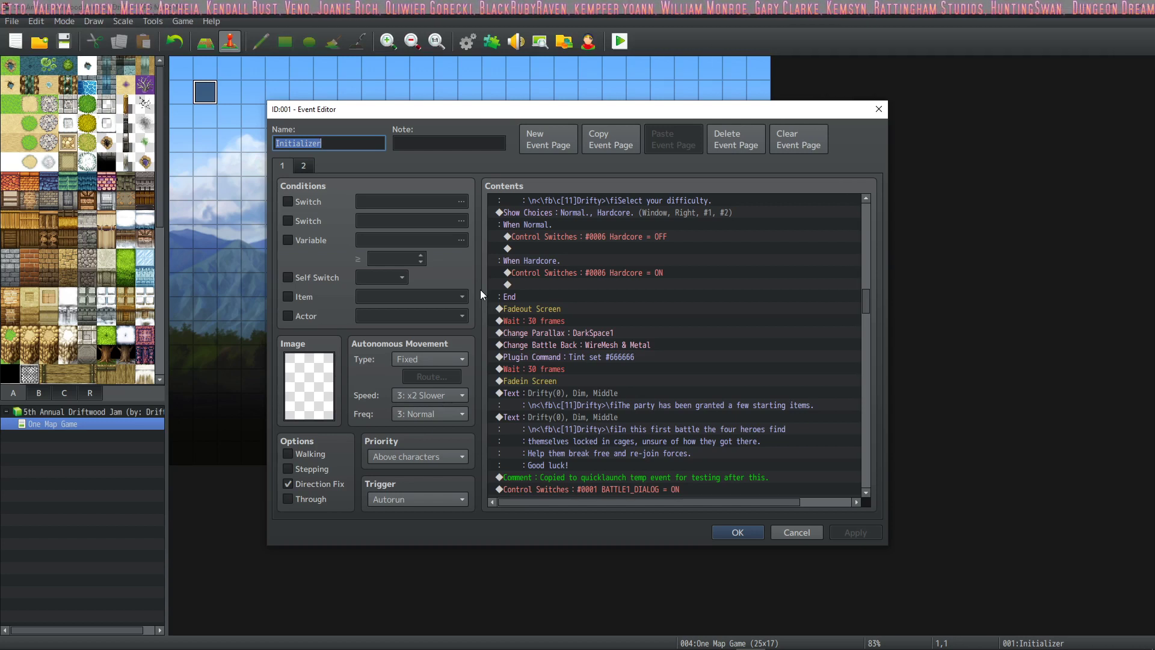
left_click(617, 333)
left_click(615, 347)
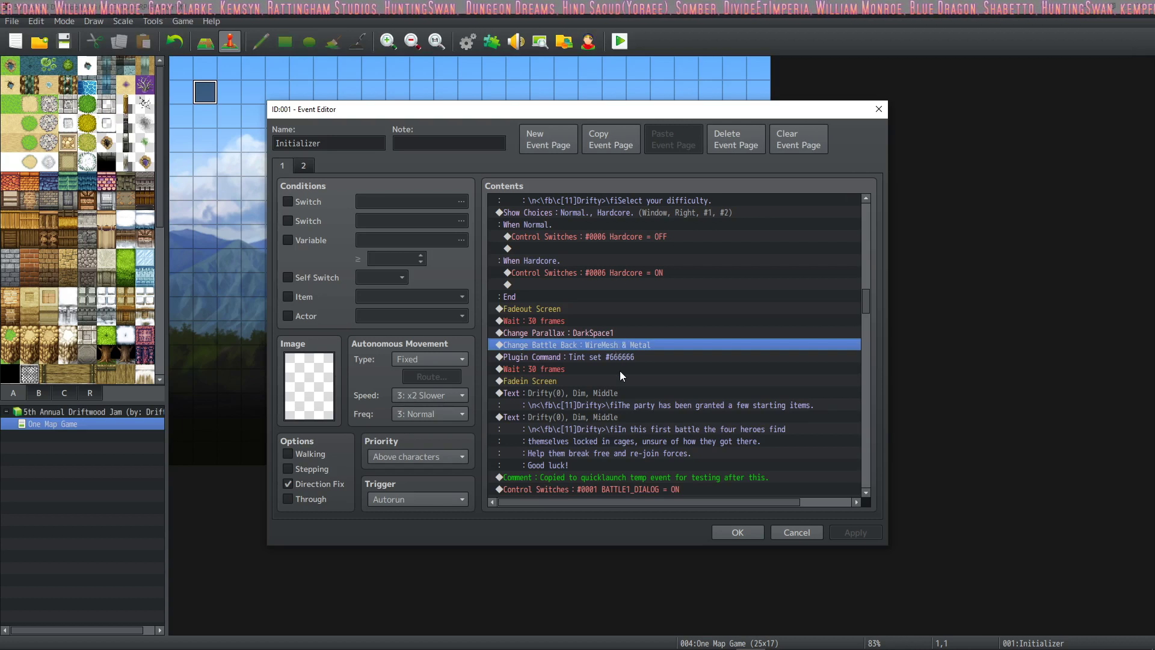
left_click(626, 359)
left_click(568, 370)
left_click(553, 382)
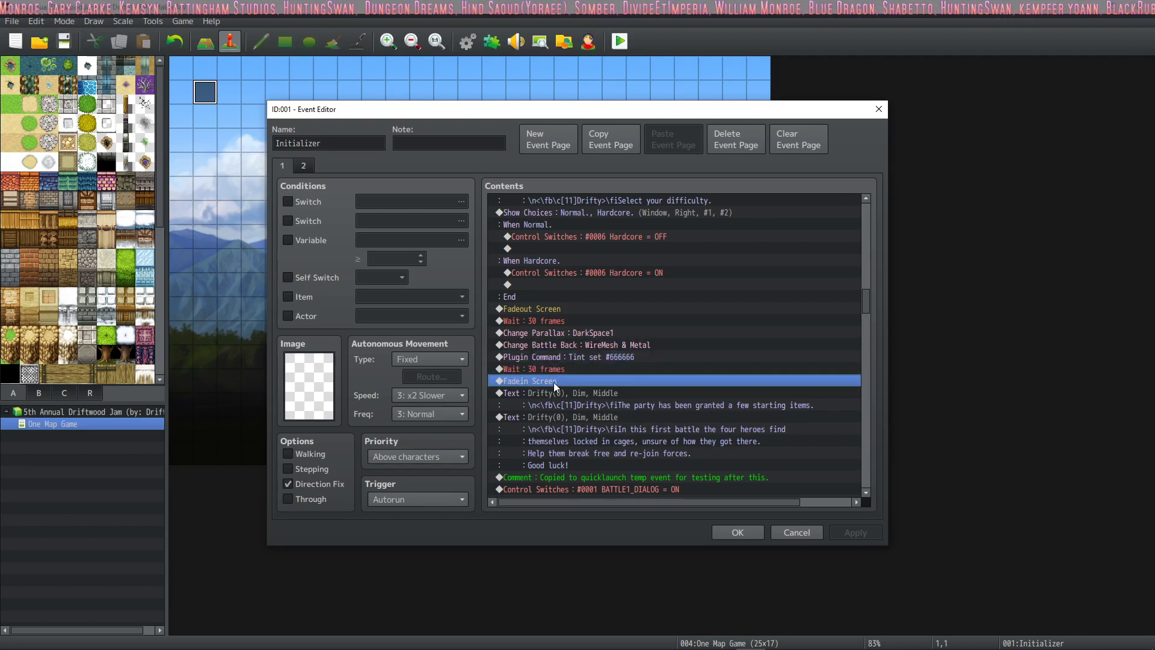
left_click(550, 399)
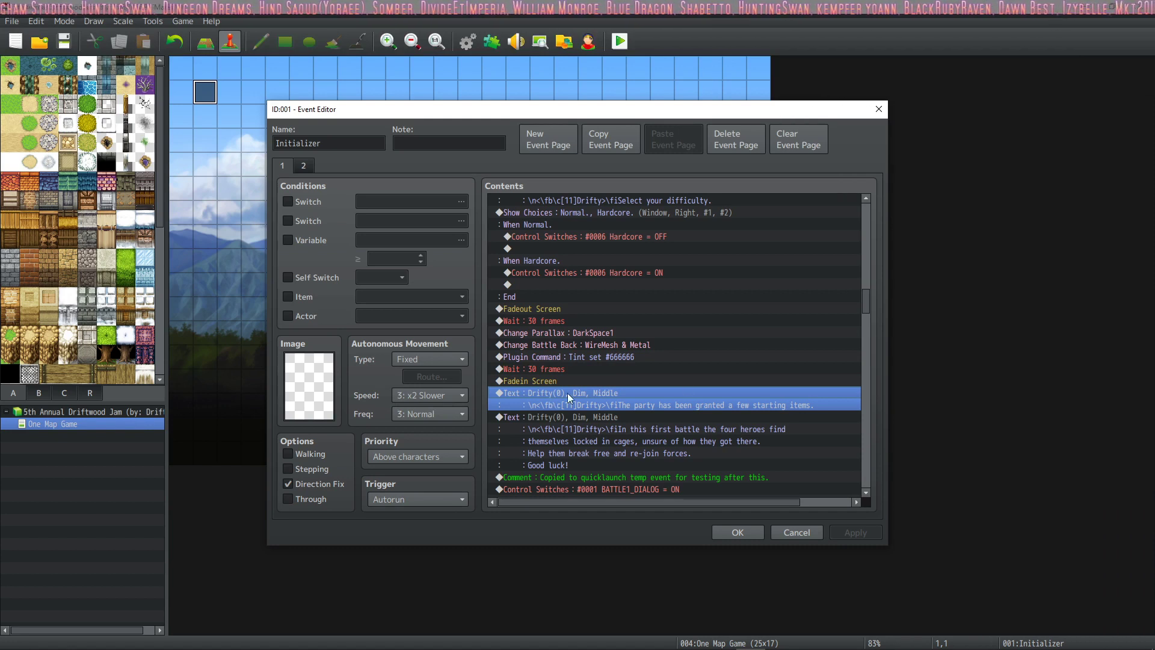
Recheck the parallax and battle back commands, and trace the Hardcore switch commands under the Normal and Hardcore choices
left_click(593, 321)
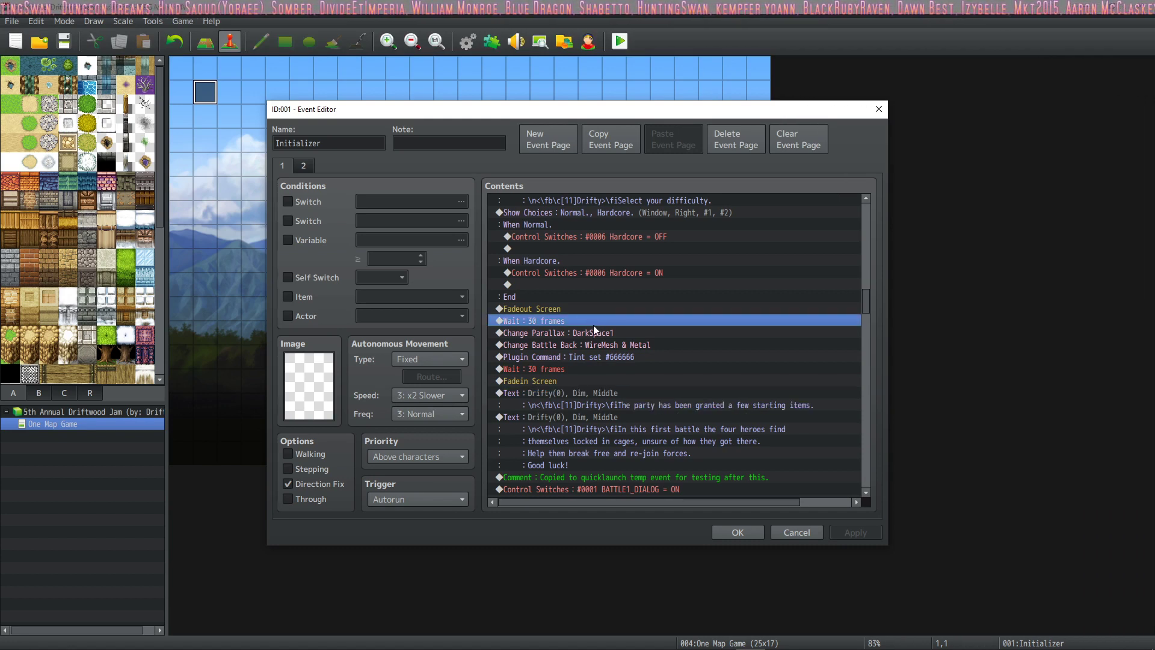
left_click(594, 335)
left_click(598, 346)
scroll(598, 345, "up", 2)
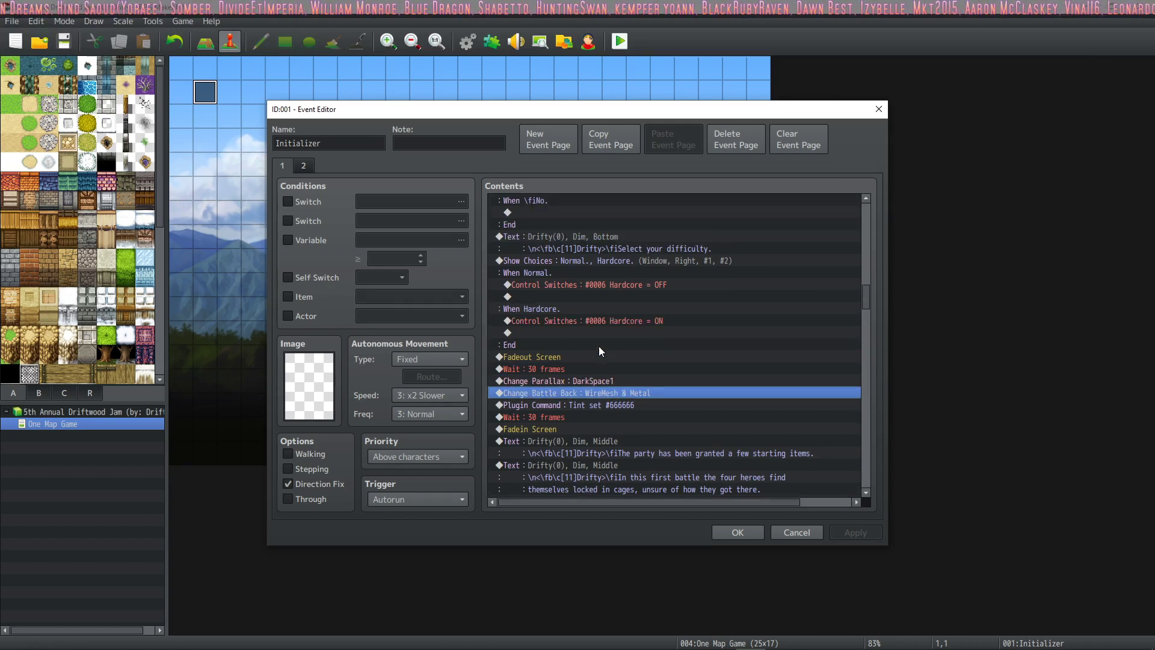
scroll(598, 351, "up", 1)
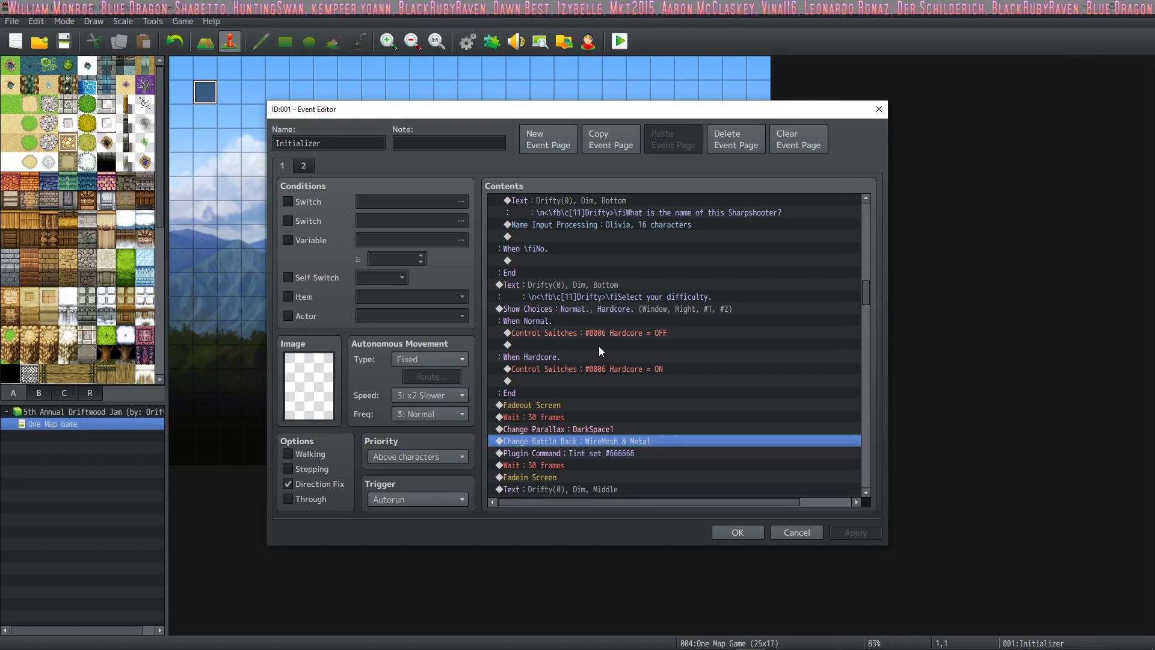
left_click(605, 308)
left_click(624, 333)
left_click(625, 369)
Walk through the scene transition commands in order from Fadeout Screen to Fadein Screen
left_click(549, 406)
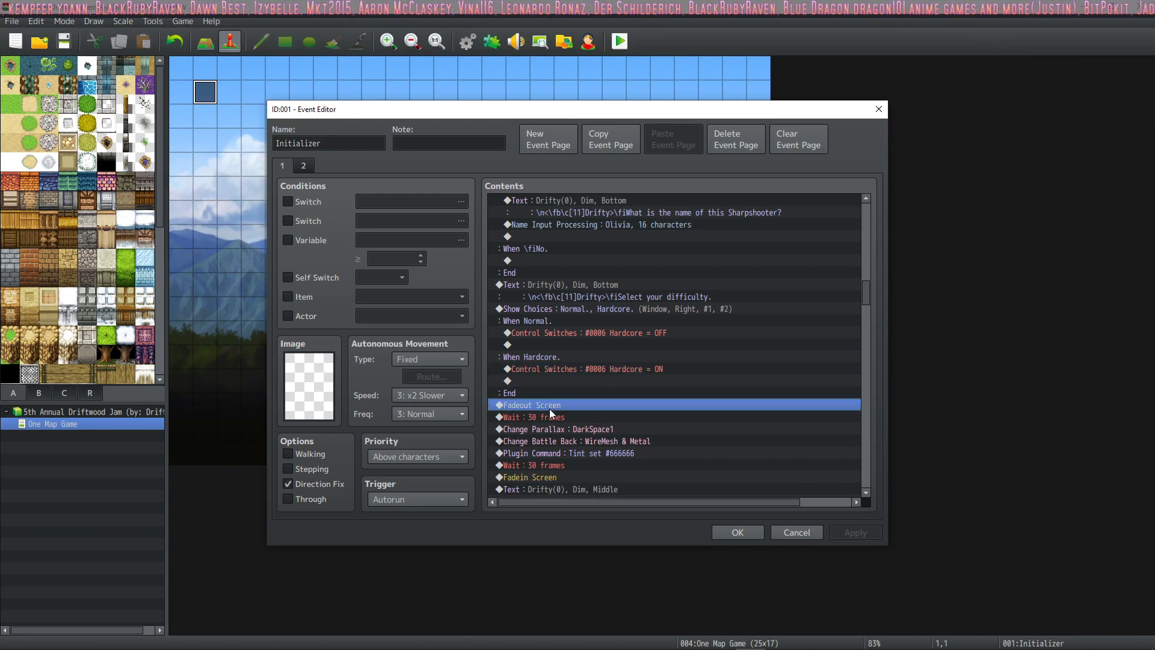
scroll(550, 409, "down", 3)
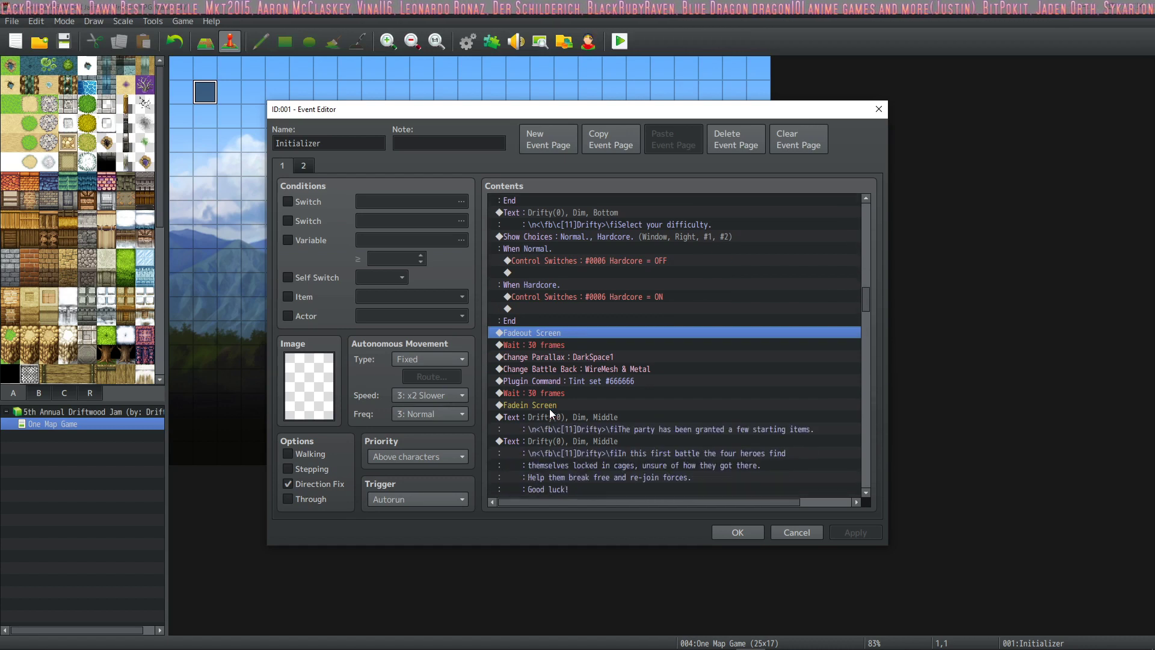
left_click(554, 334)
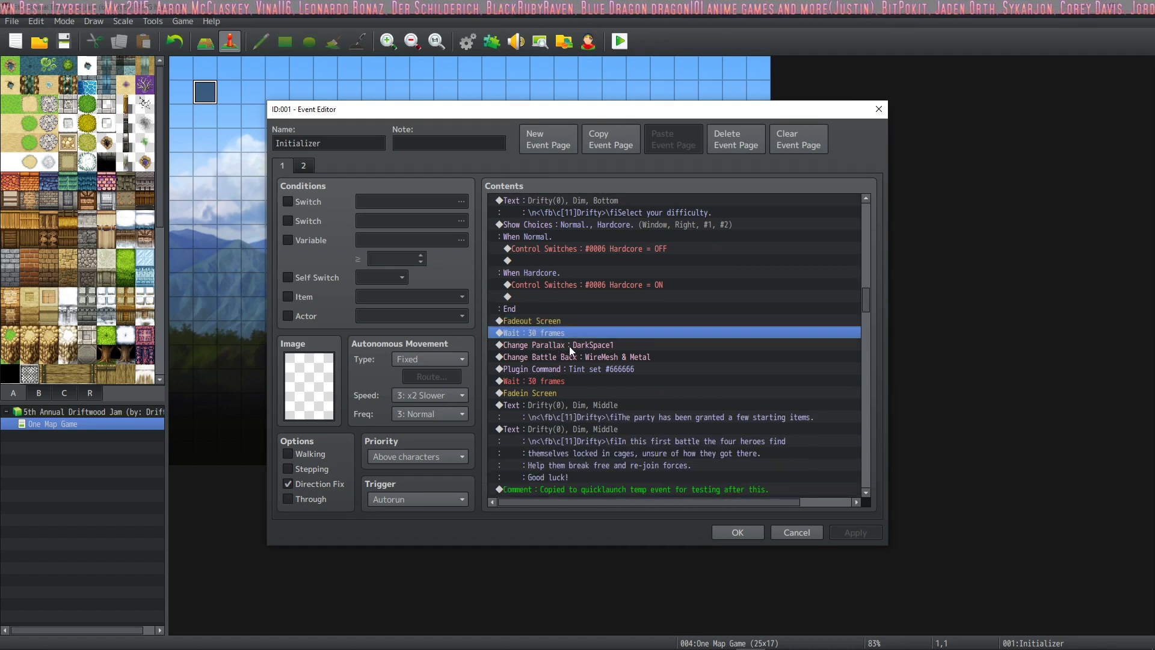
left_click(569, 345)
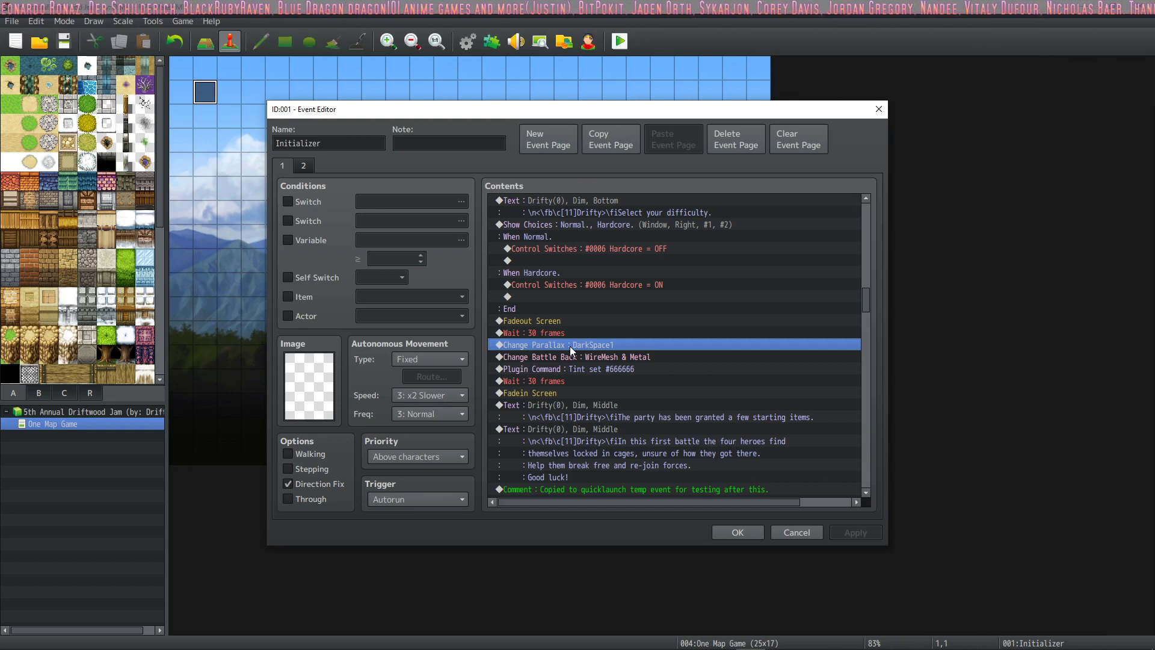
left_click(620, 370)
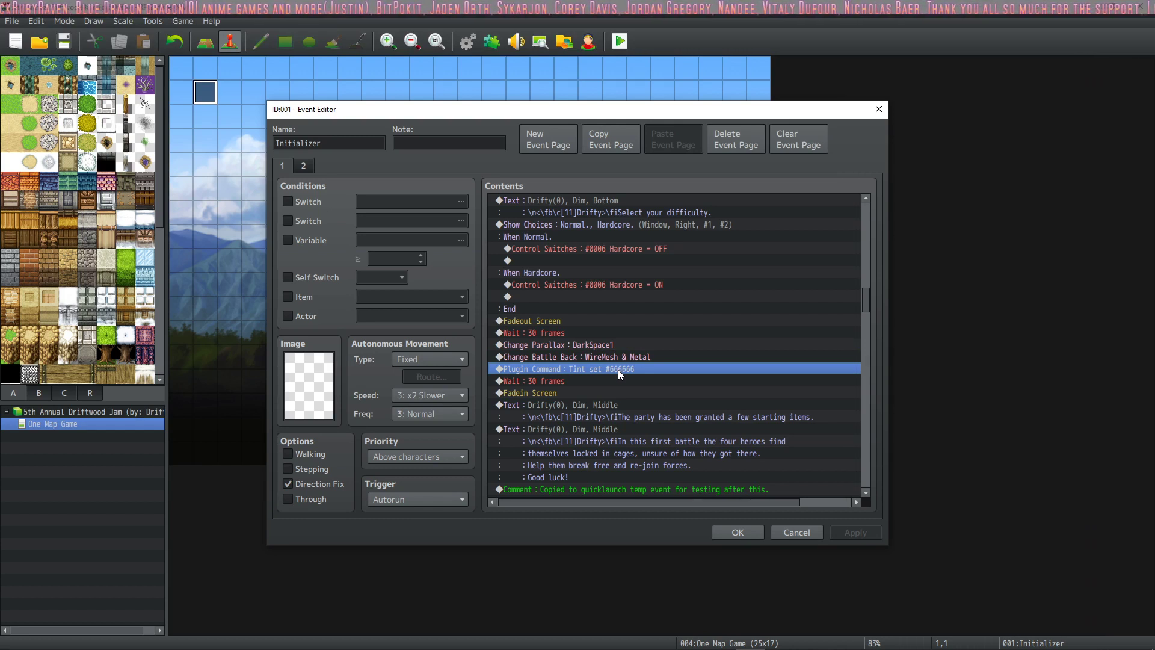
left_click(580, 385)
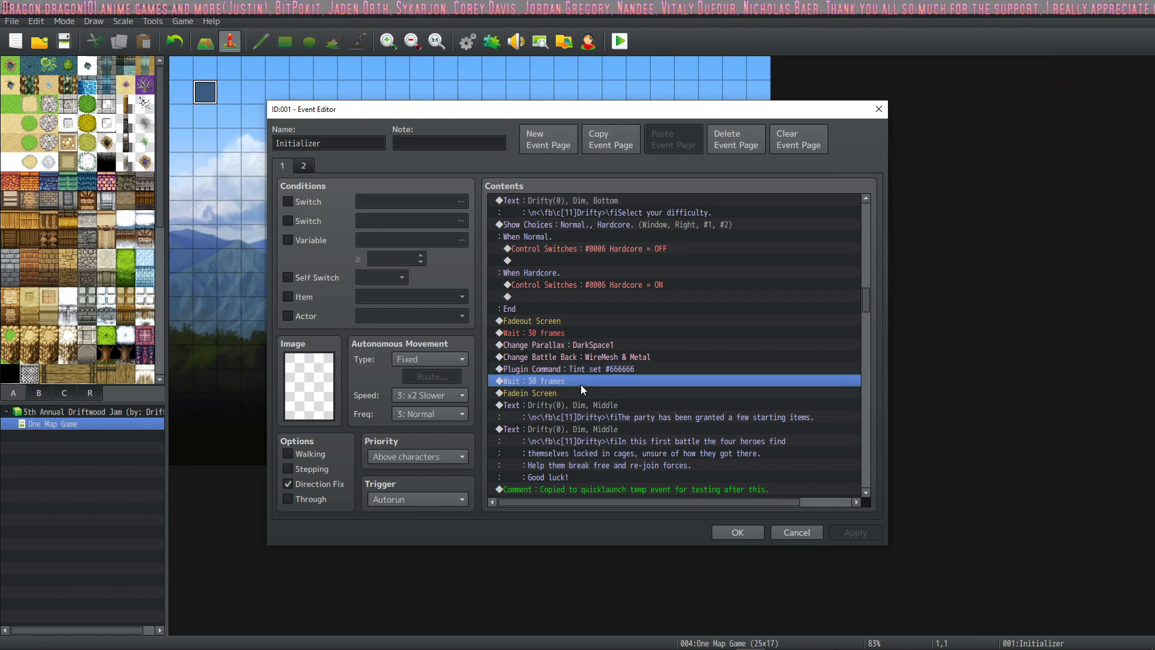
left_click(563, 392)
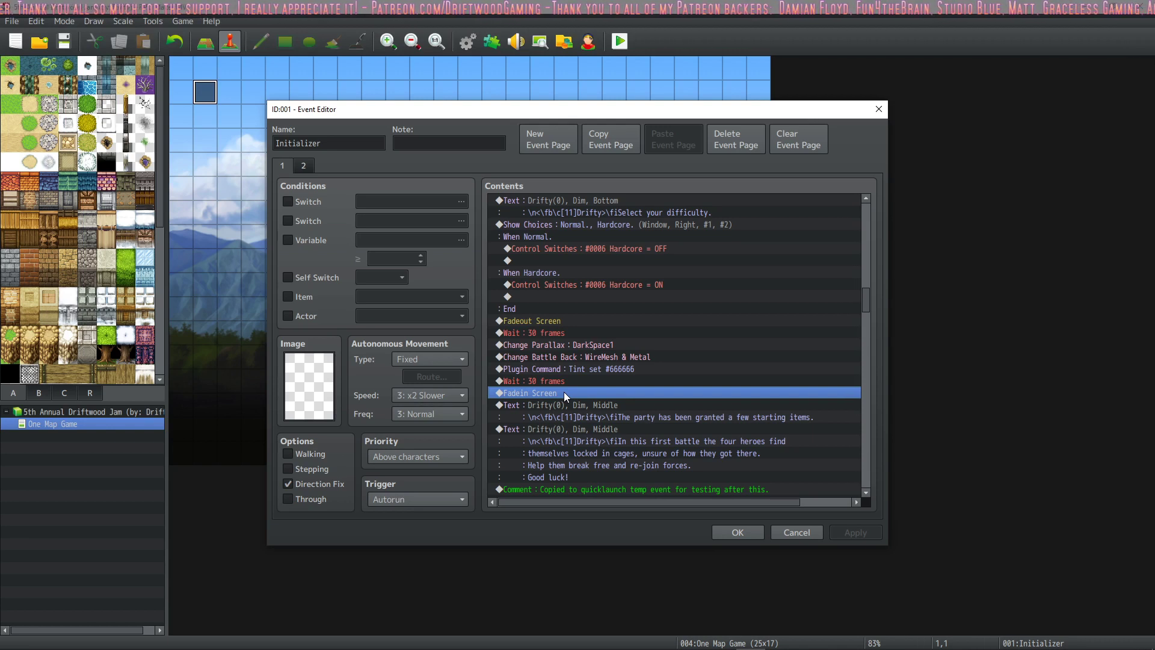
Read the first battle's introduction text, the quicklaunch comment and the BATTLE1_DIALOG switch command, and close the event
scroll(564, 392, "down", 3)
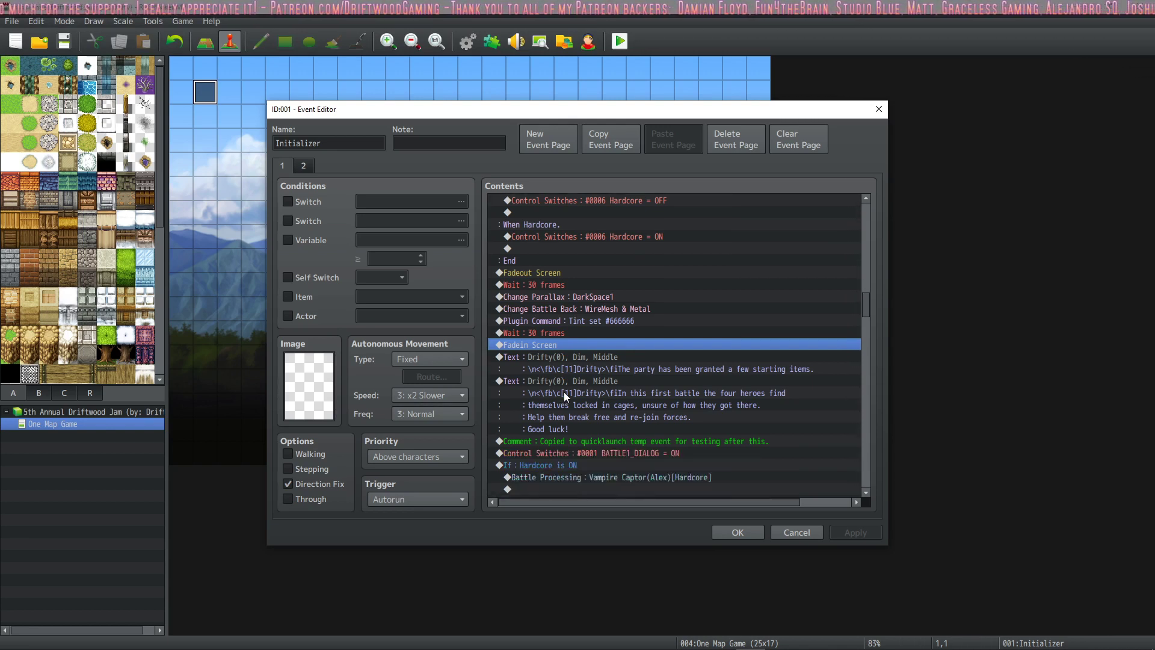
scroll(564, 391, "down", 1)
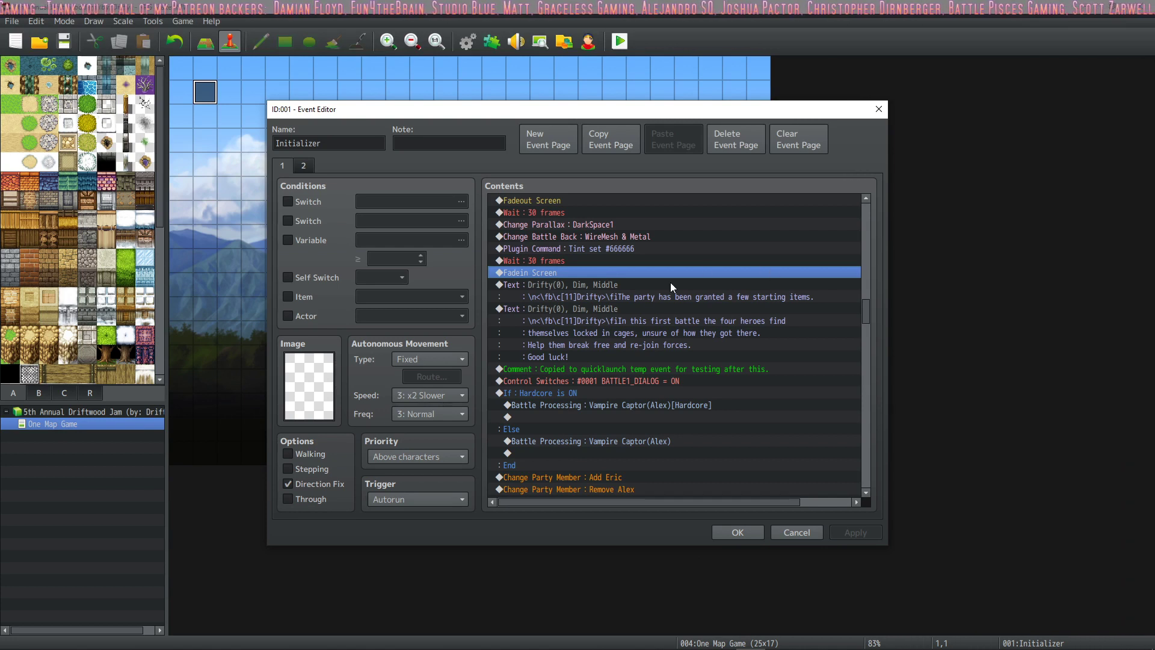
left_click(609, 368)
scroll(609, 369, "down", 4)
left_click(588, 334)
left_click(635, 319)
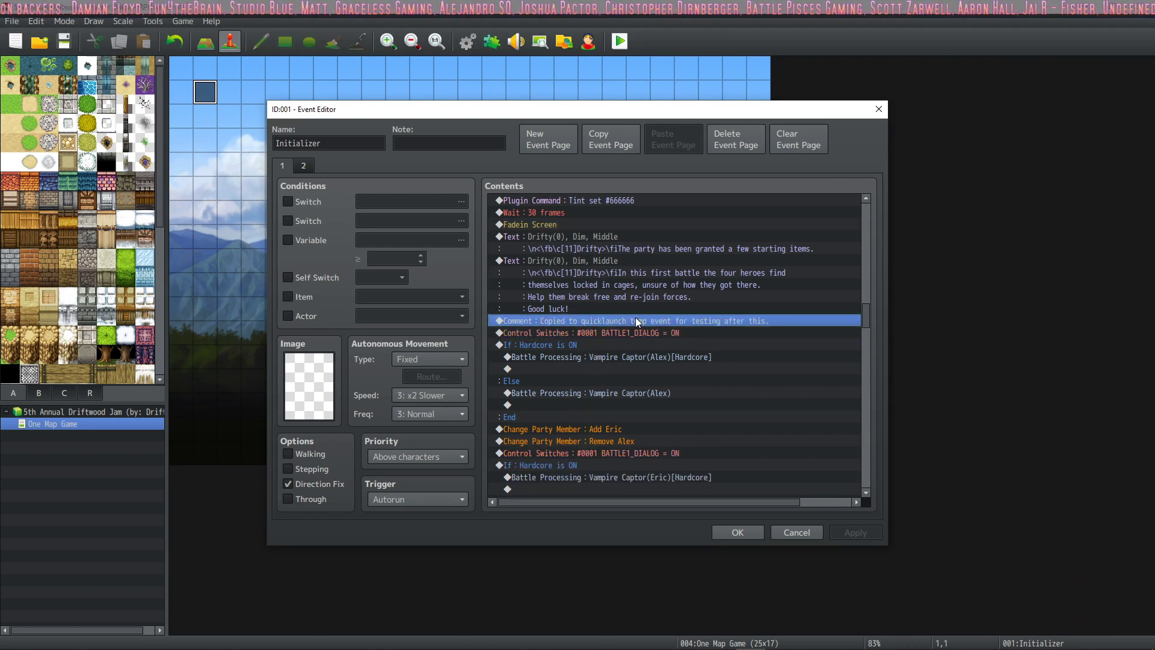
scroll(605, 358, "down", 1)
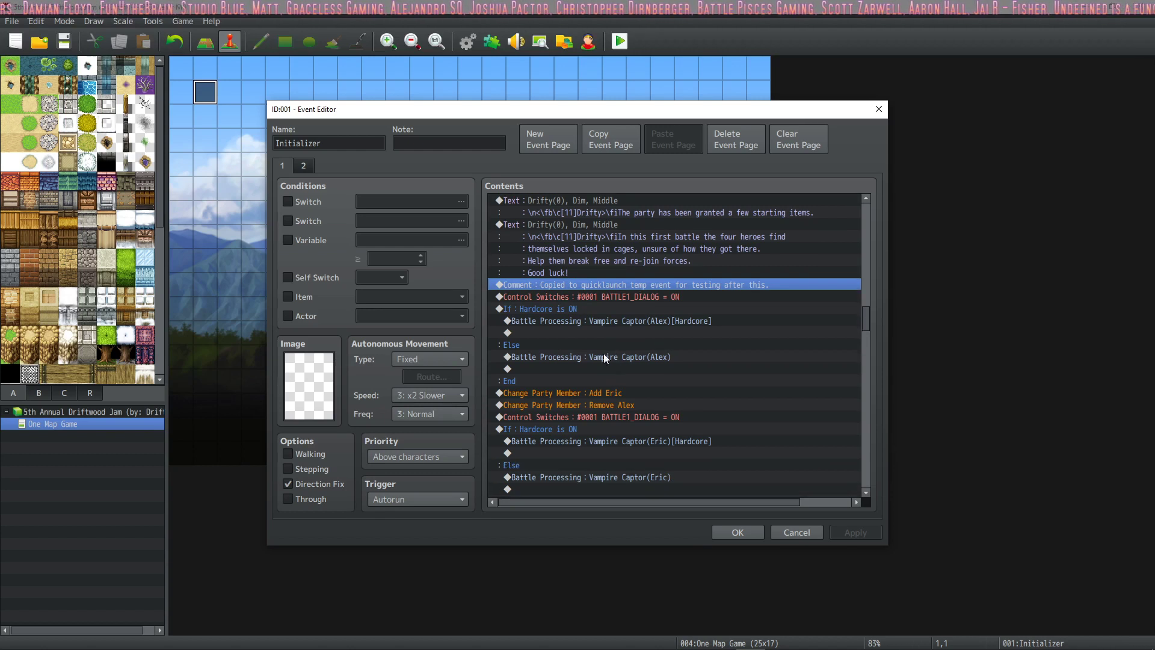
left_click(635, 298)
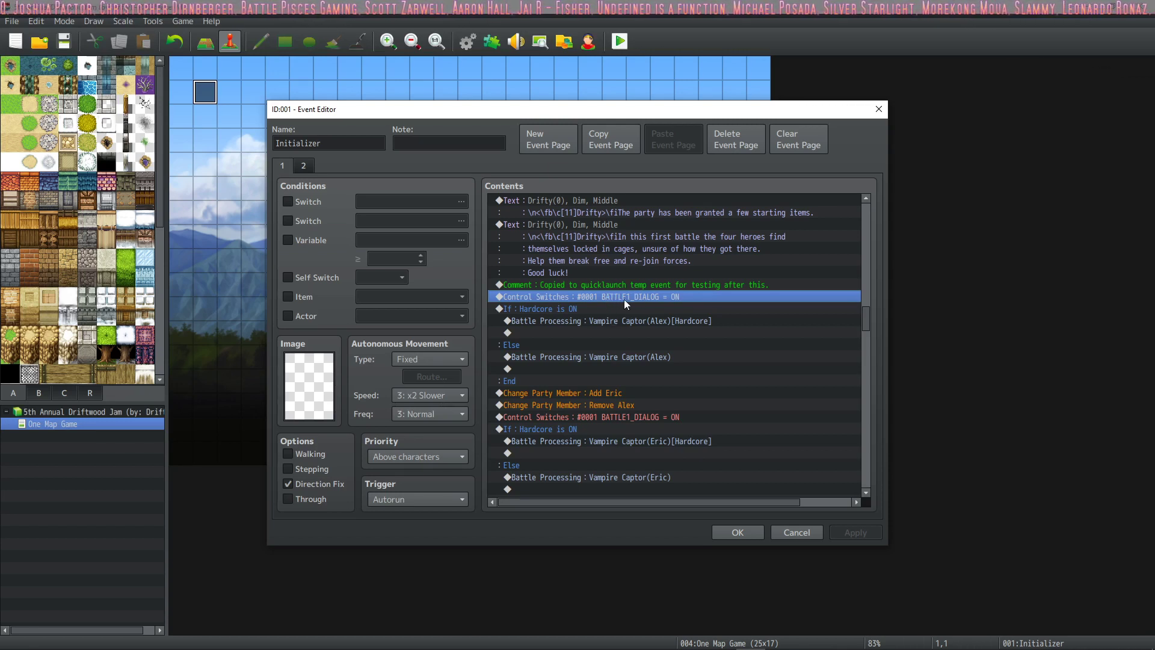
left_click(737, 533)
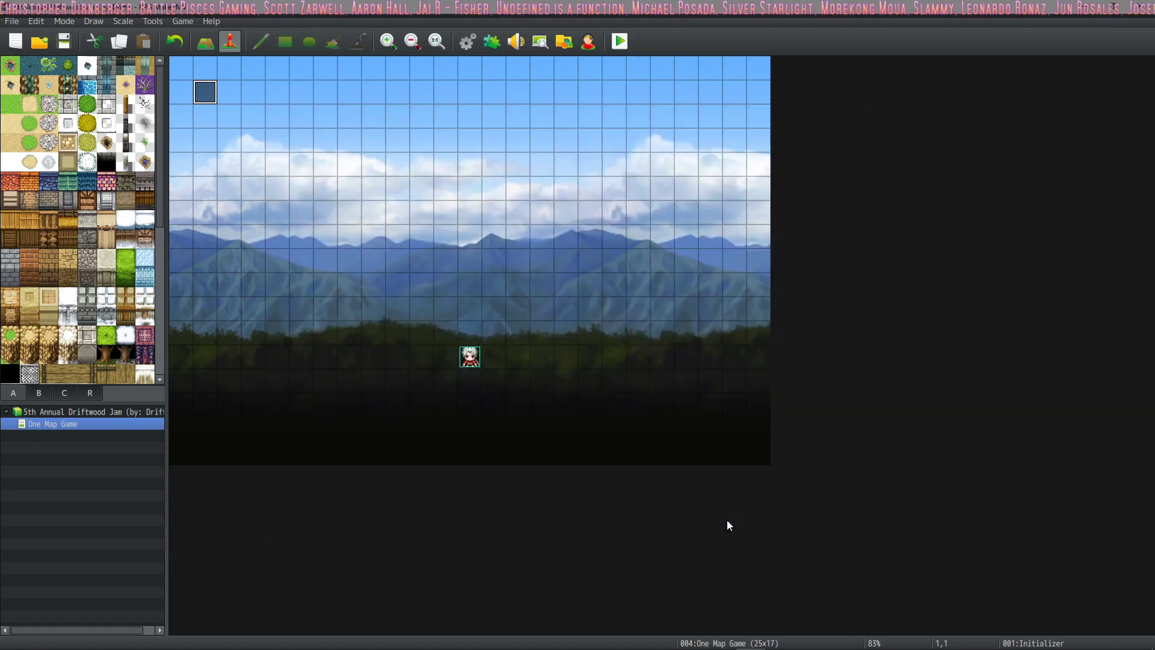
Open the Vampire Captor(Alex)[Hardcore] troop in the database and inspect the switch condition of its battle event page
left_click(468, 48)
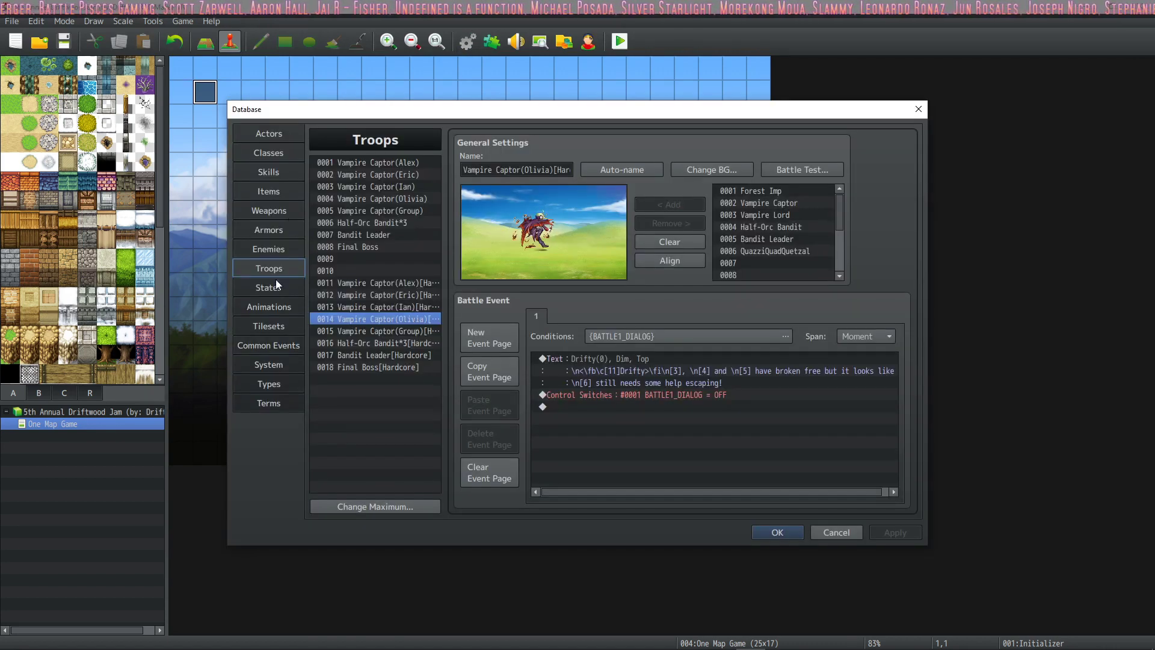
left_click(381, 283)
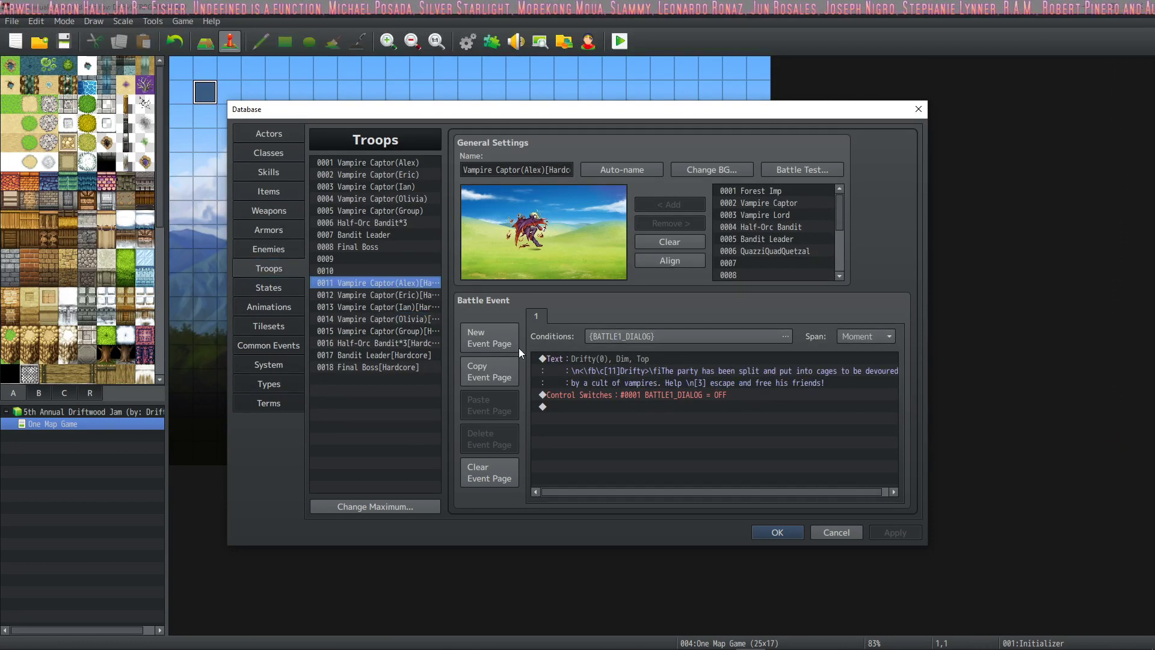
right_click(713, 416)
left_click(629, 406)
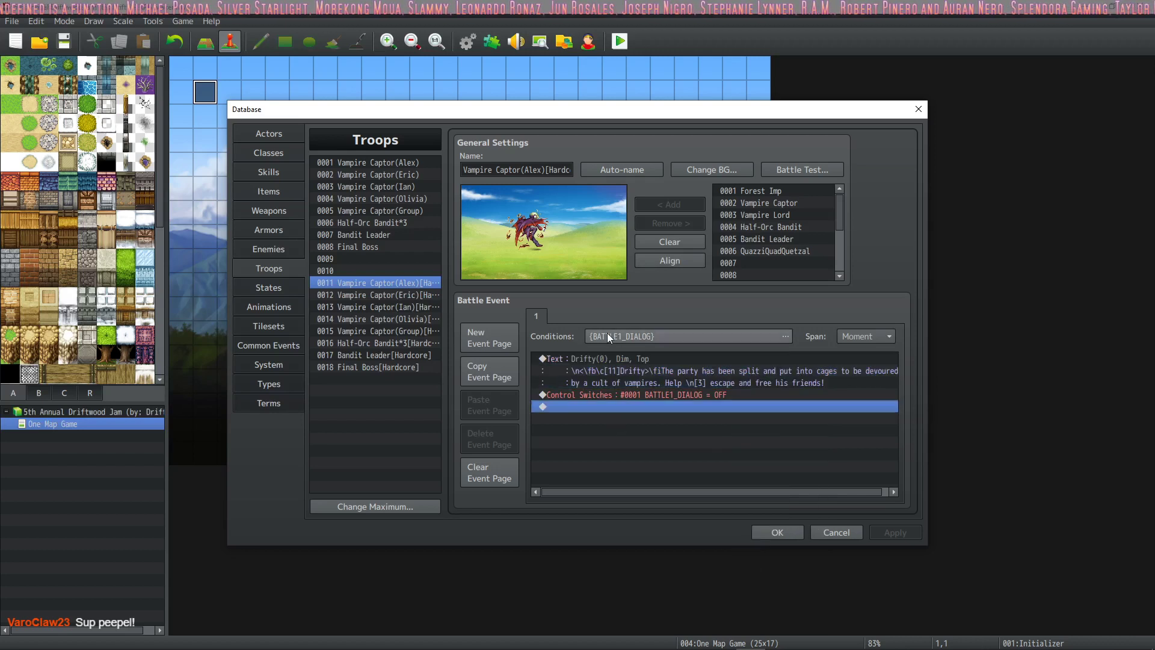
left_click(788, 335)
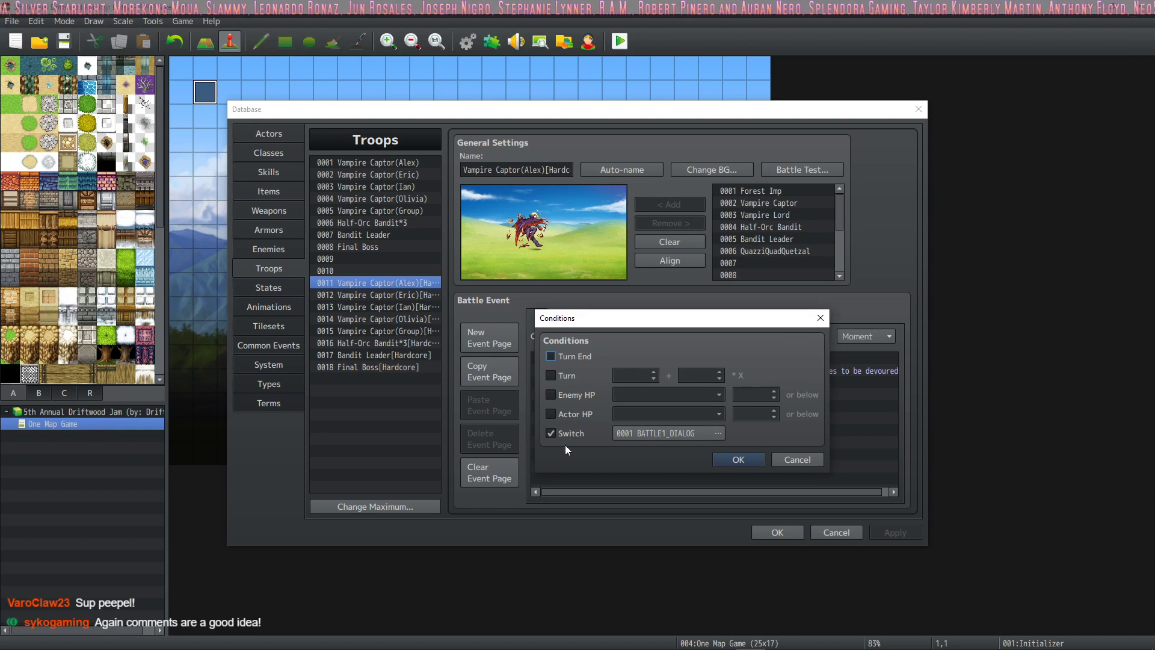
left_click(746, 457)
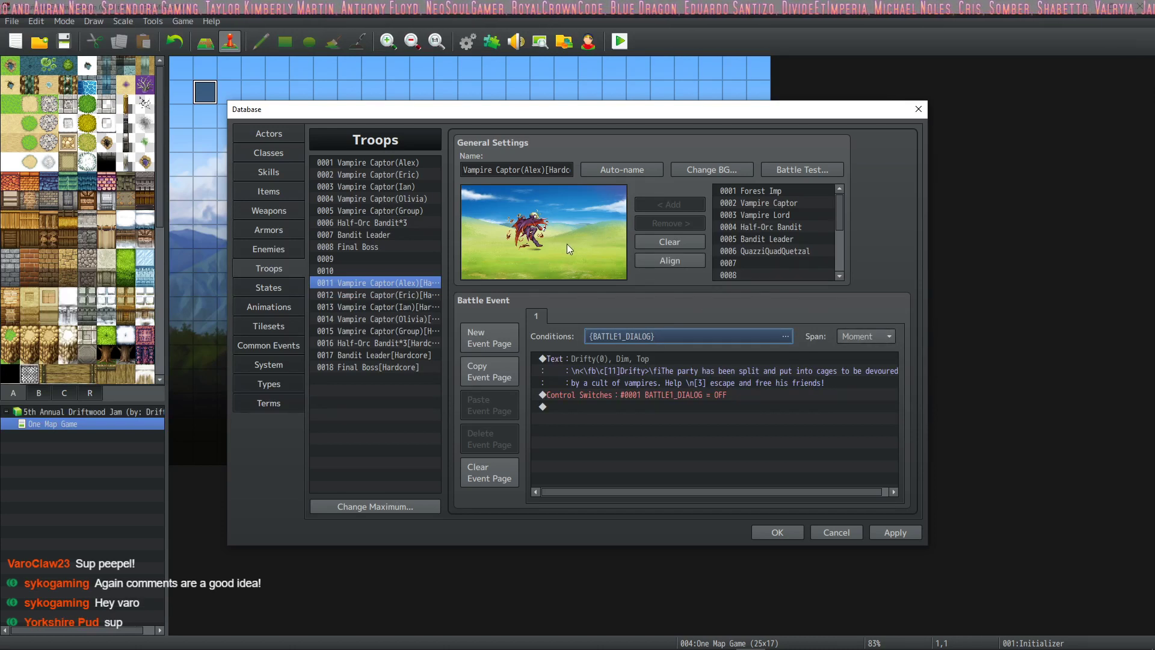
Examine that troop's battle dialogue text and the command controlling the BATTLE1_DIALOG switch
left_click(584, 358)
left_click(589, 394)
left_click(607, 359)
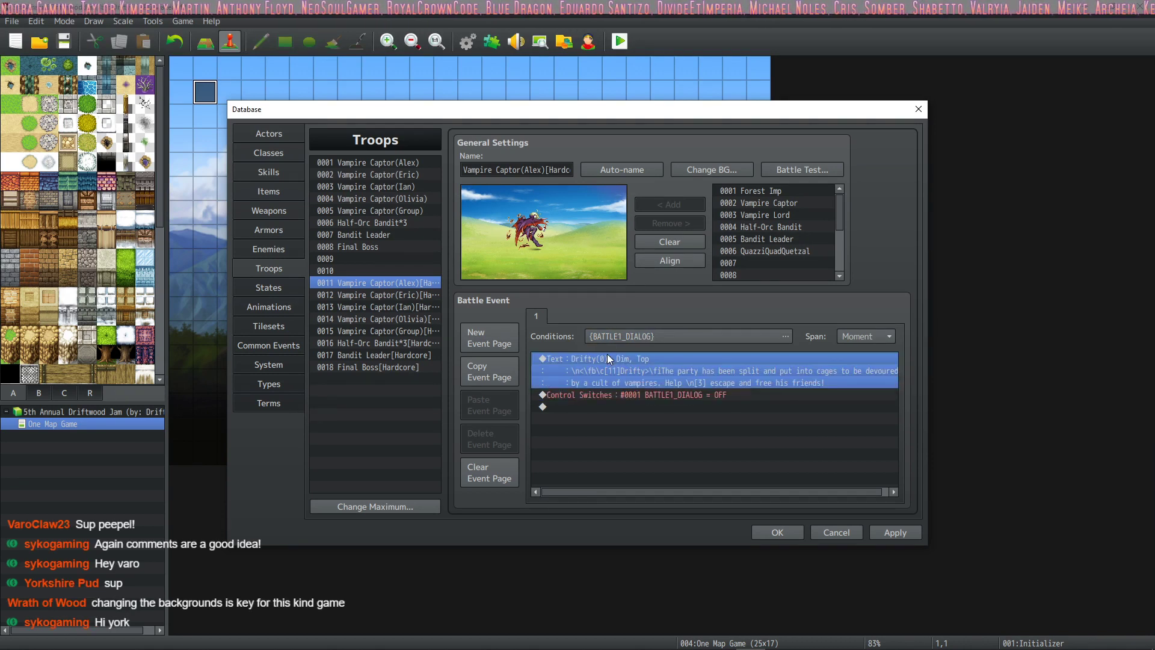
left_click(779, 395)
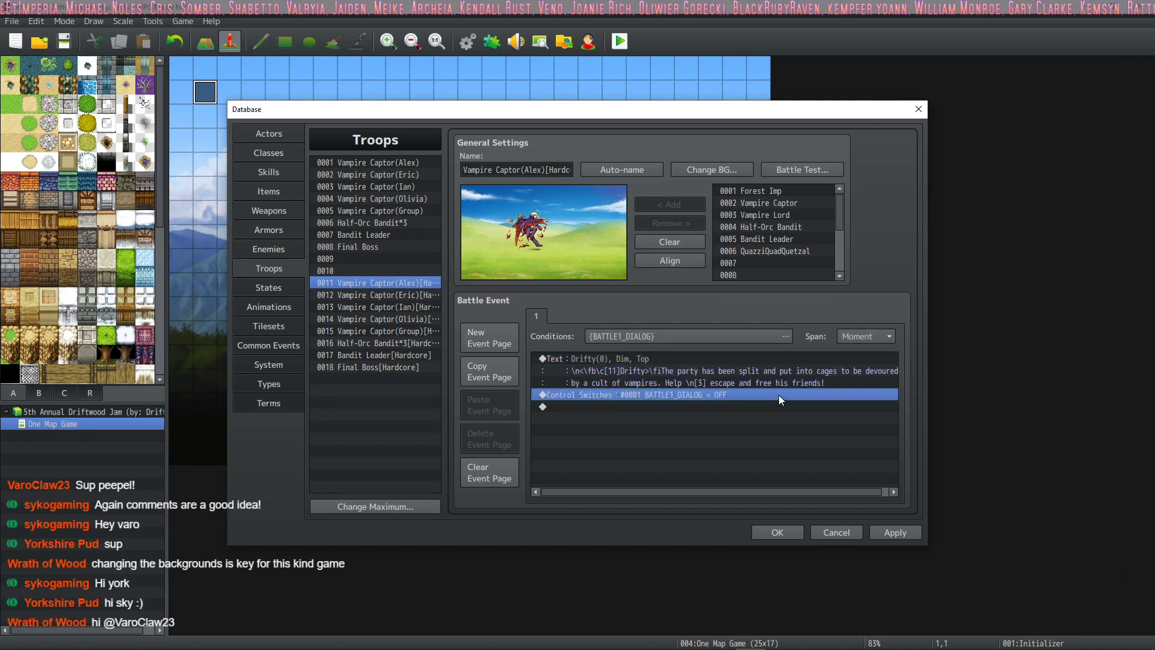
Compare the battle dialogue of the Vampire Captor(Eric)[Hardcore] troop with that of the Vampire Captor(Alex)[Hardcore] troop
left_click(381, 293)
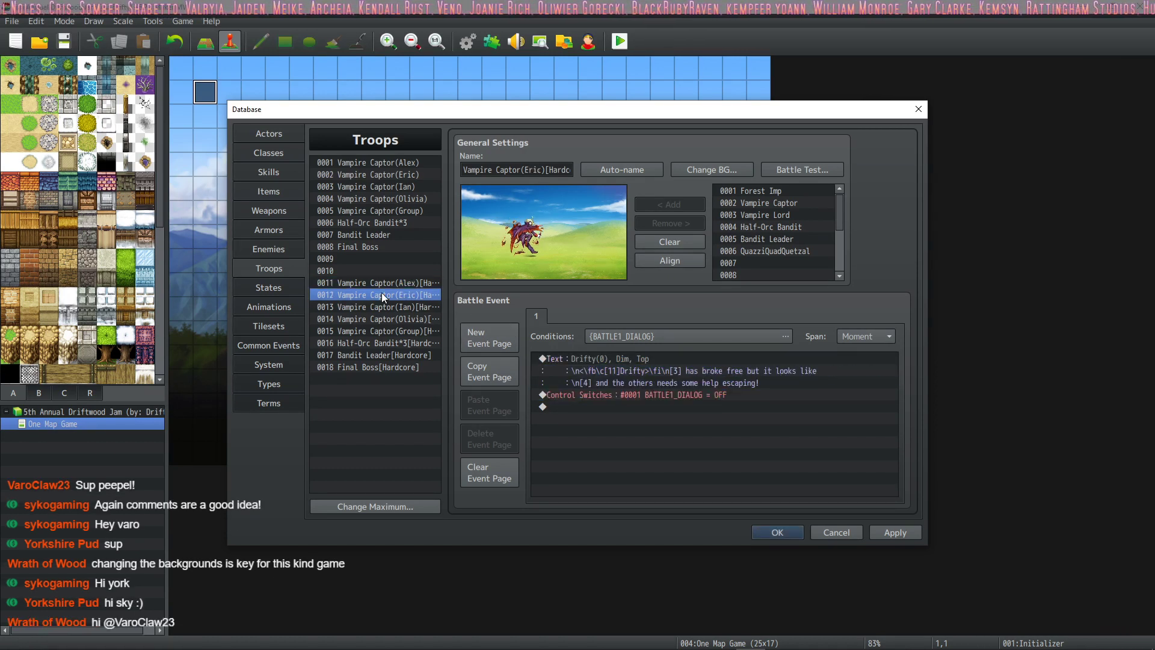
left_click(392, 283)
left_click(403, 297)
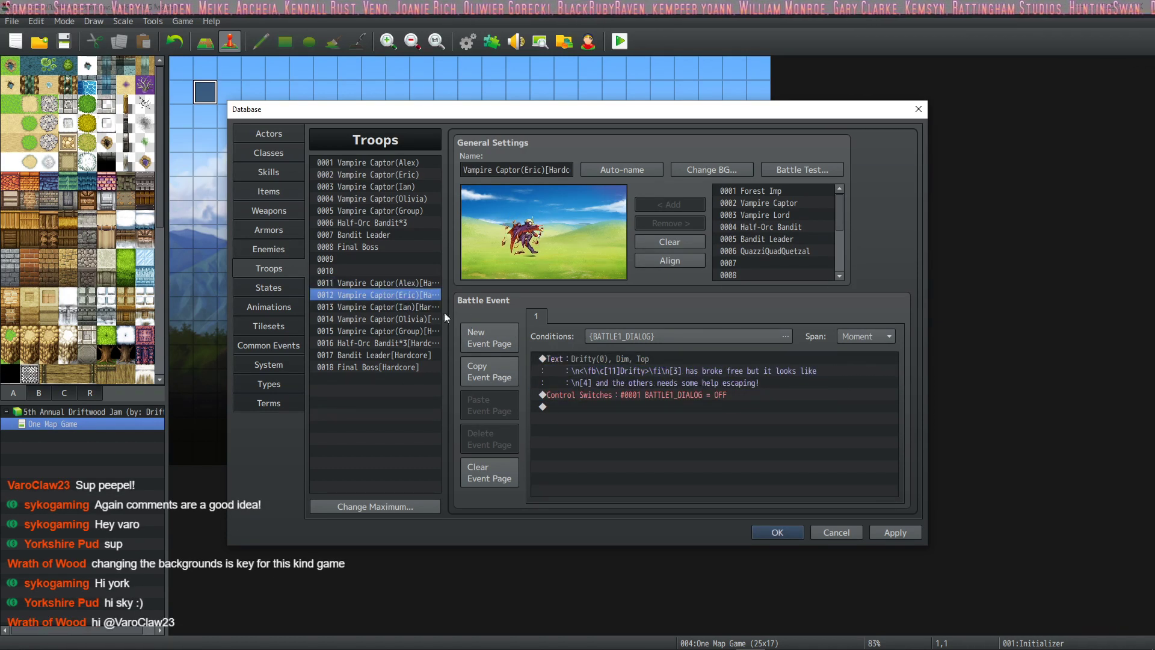
left_click(402, 284)
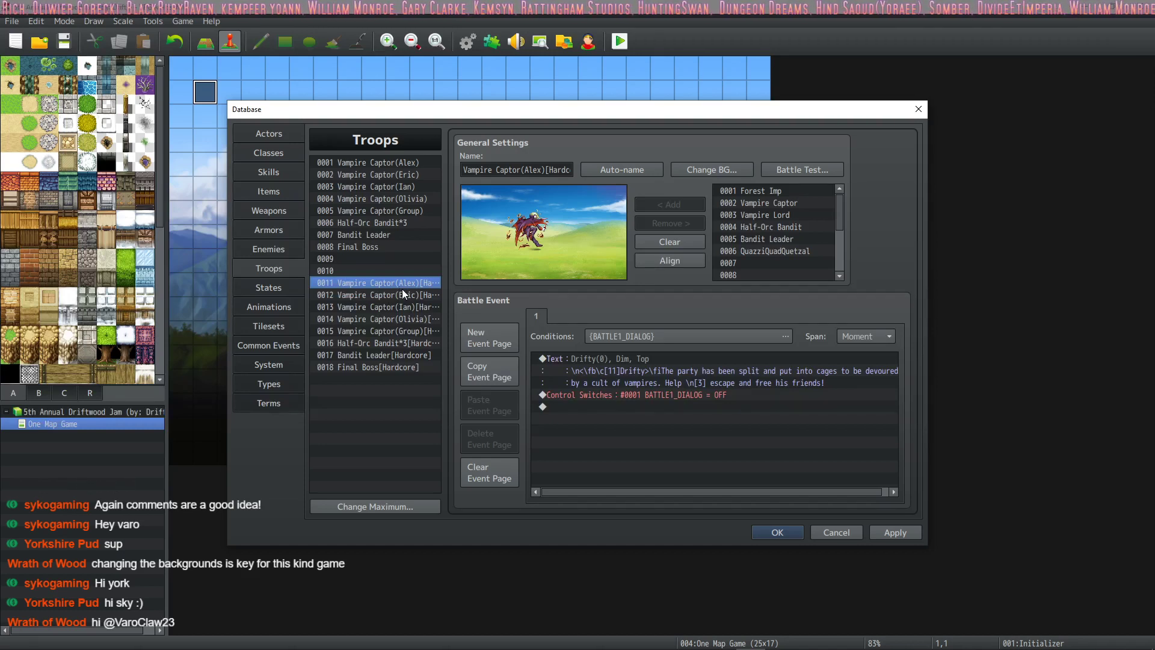
left_click(652, 362)
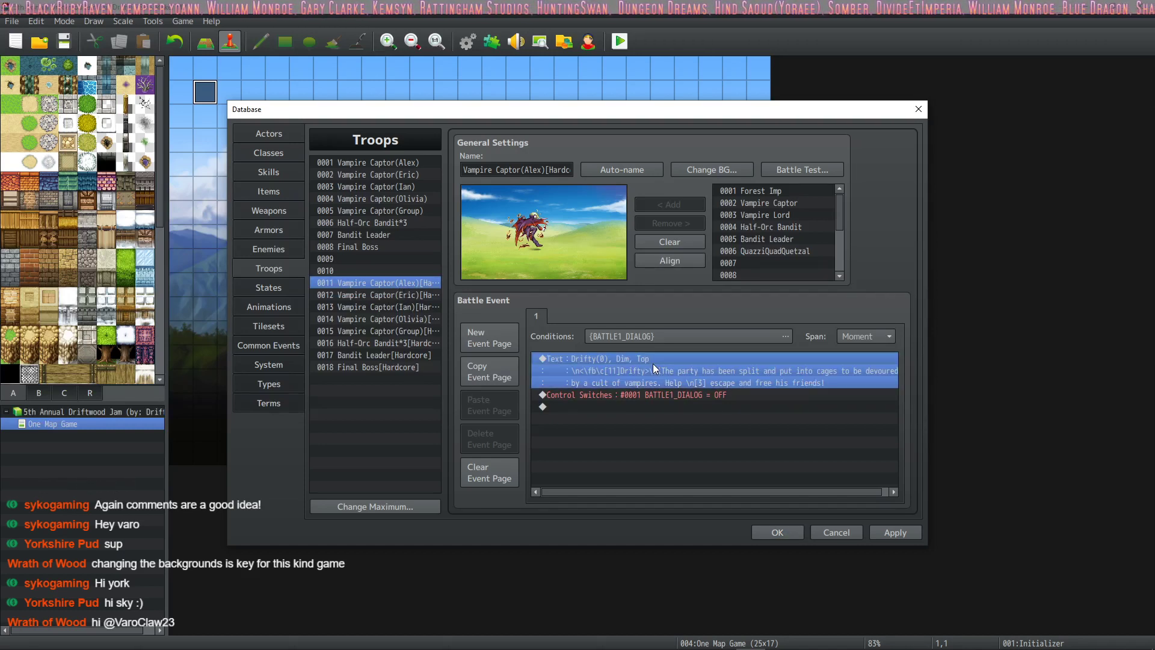
Recheck the BATTLE1_DIALOG switch command in Vampire Captor(Alex)[Hardcore] and the battle event of Vampire Captor(Eric)[Hardcore], and close the database
double_click(645, 385)
left_click(646, 394)
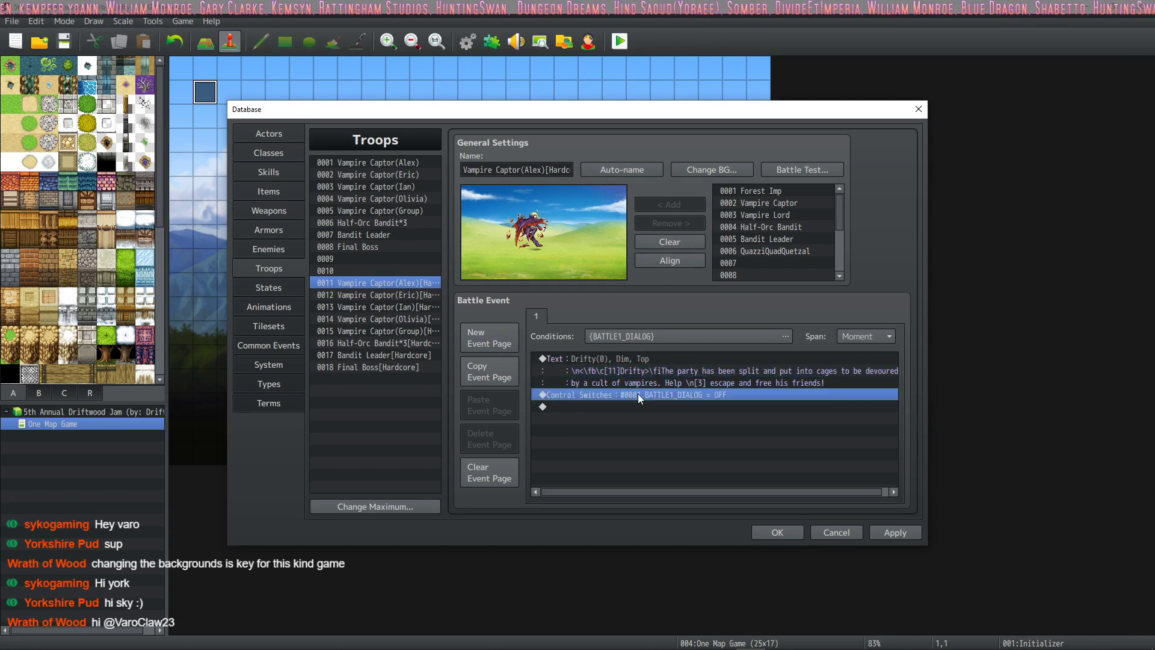
left_click(409, 295)
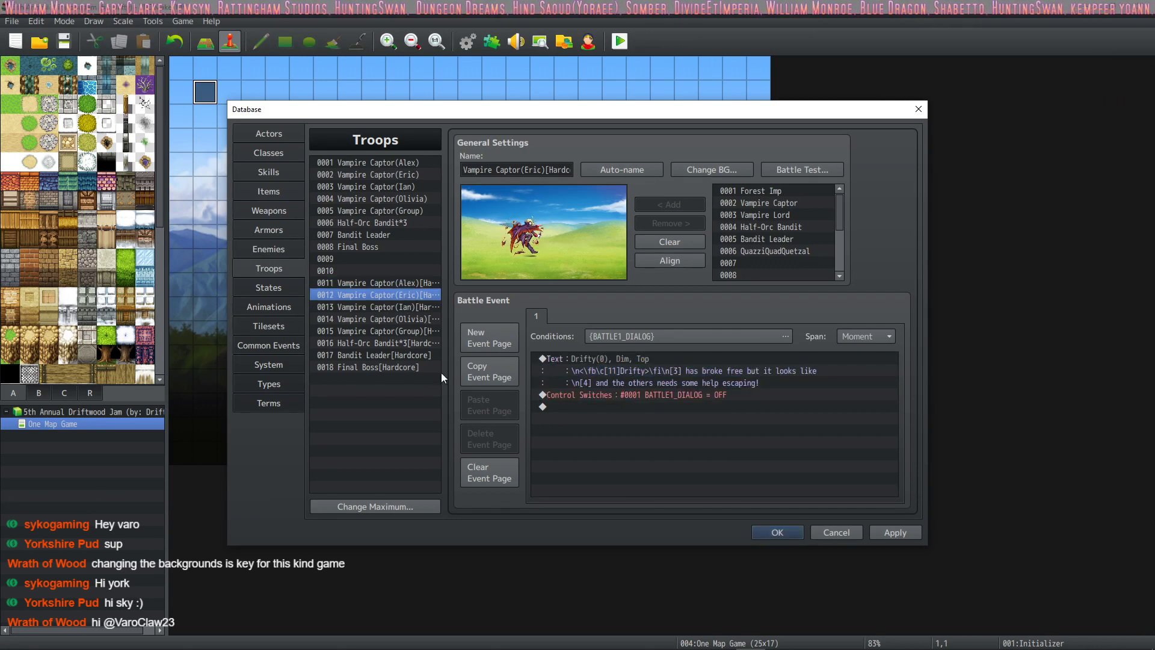
left_click(776, 532)
Open the Initializer event and examine the first battle's BATTLE1_DIALOG switch and the Hardcore branch choosing between the two Vampire Captor(Alex) troops
double_click(205, 92)
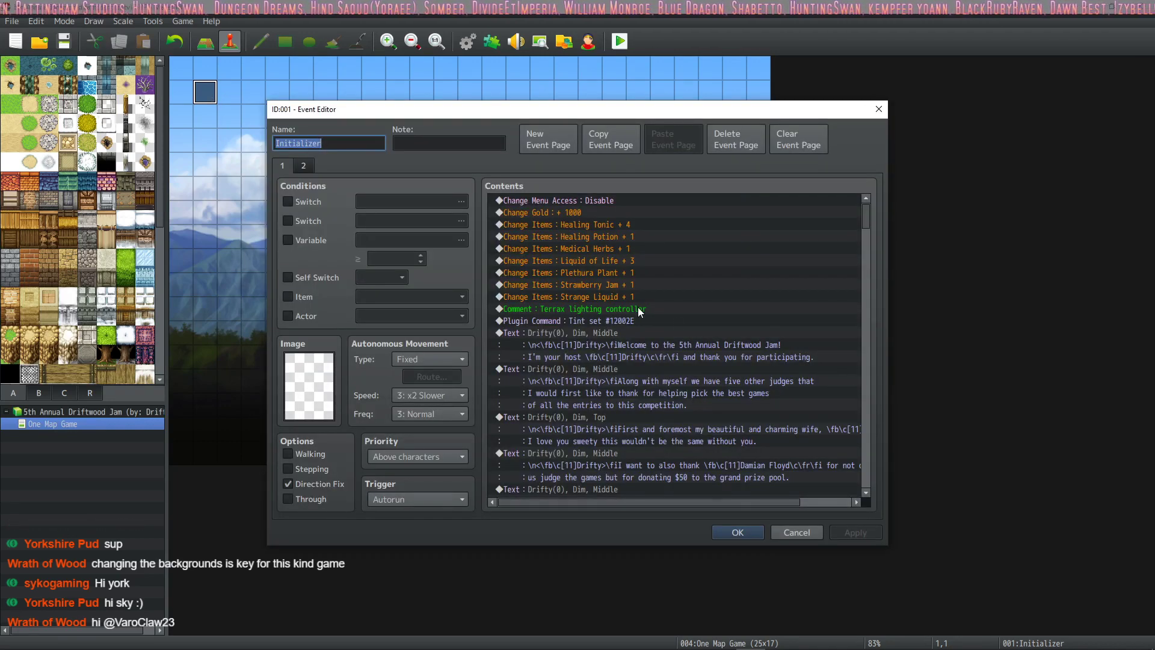
scroll(695, 345, "down", 12)
scroll(684, 325, "down", 4)
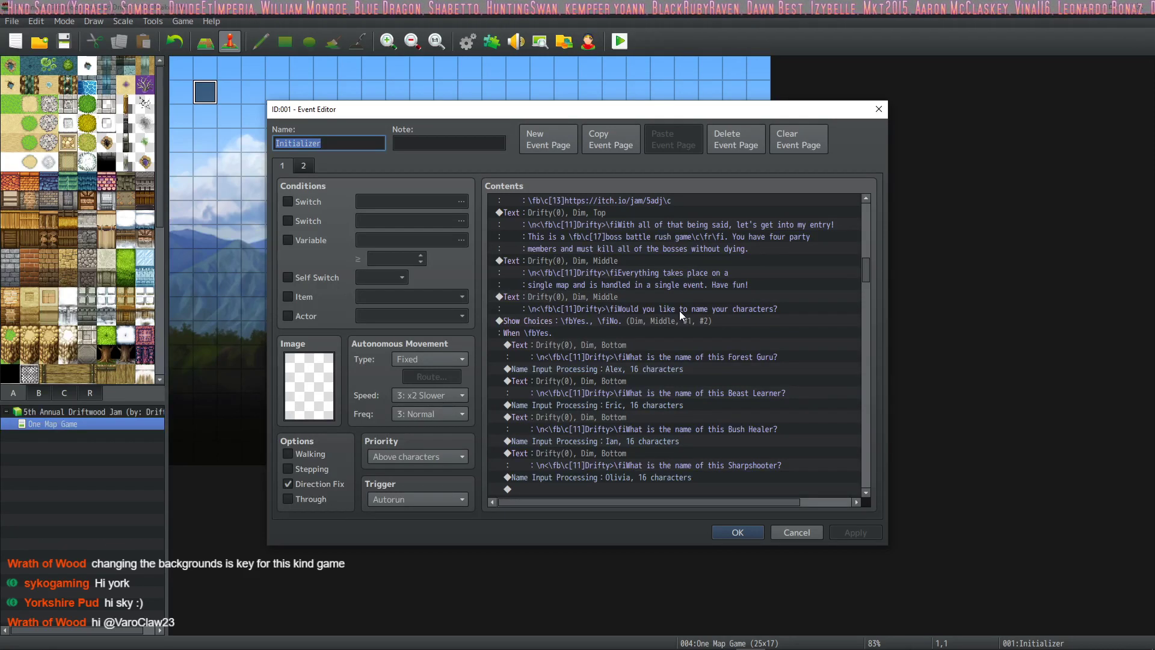
scroll(680, 310, "down", 15)
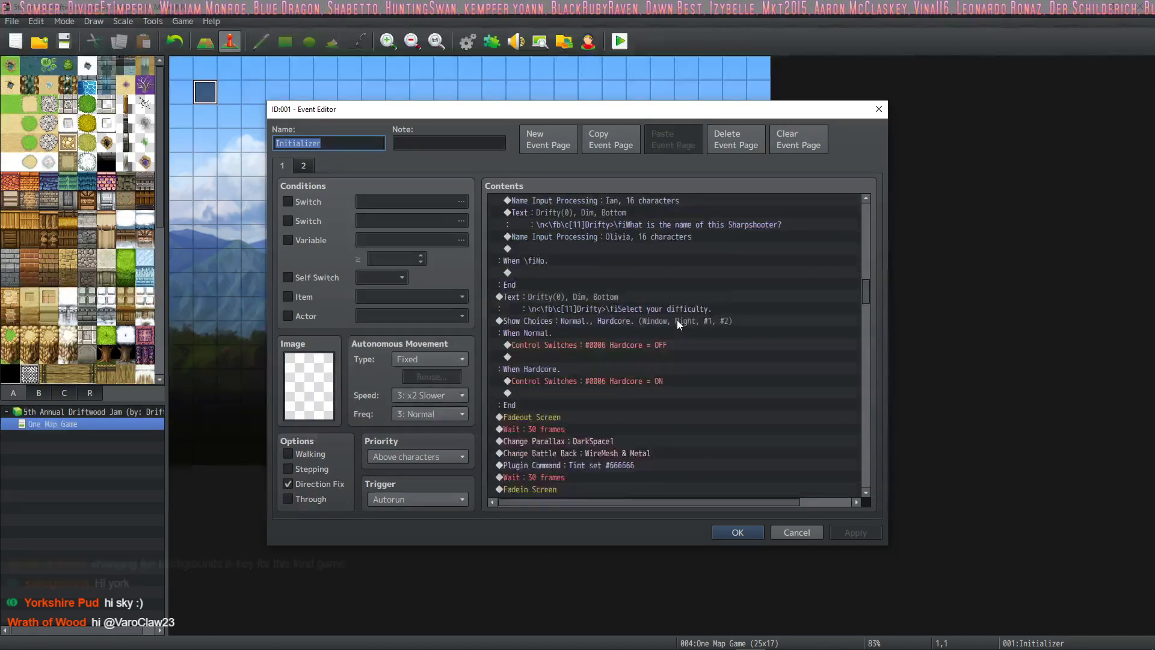
scroll(663, 334, "down", 5)
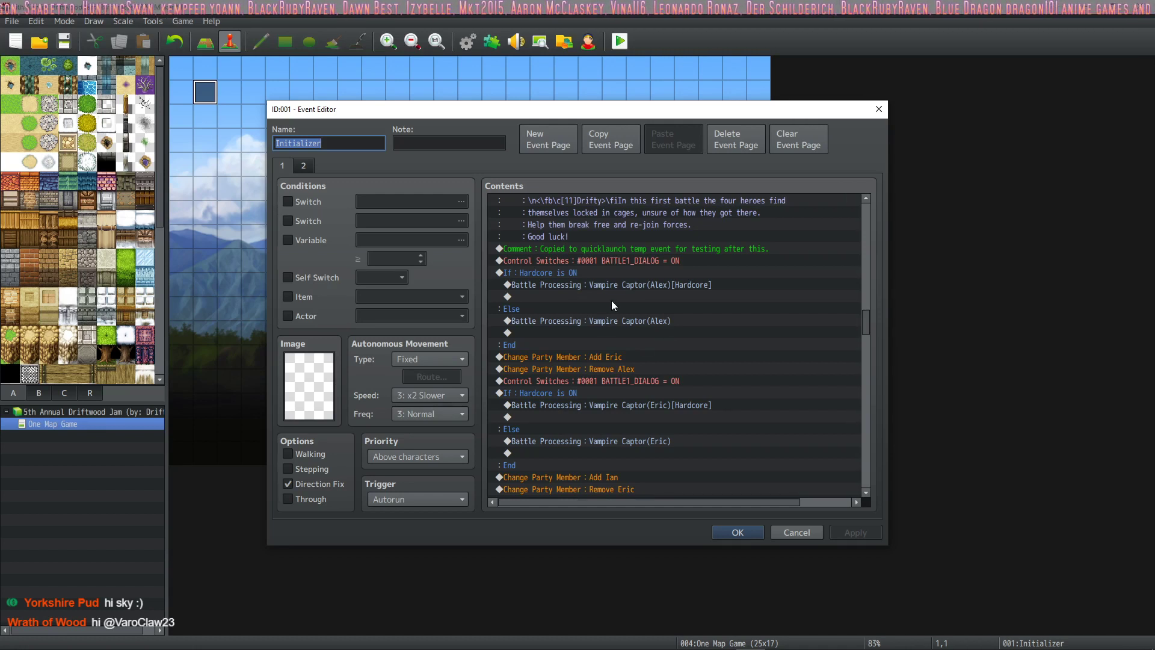
left_click(585, 286)
left_click(595, 261)
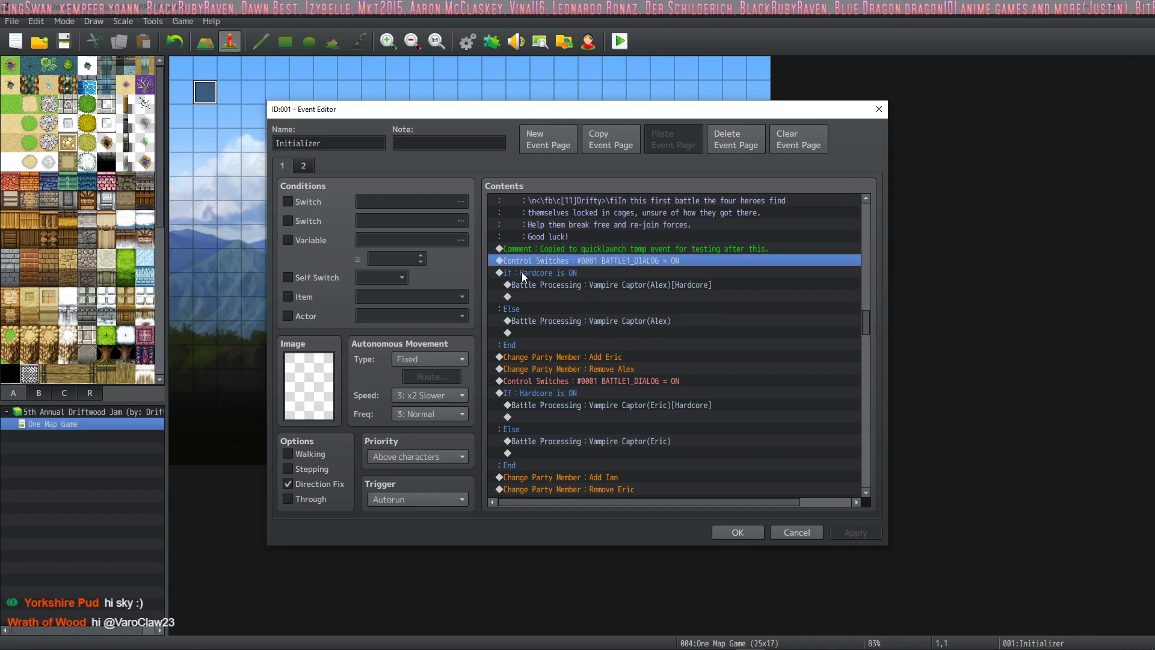
left_click(566, 272)
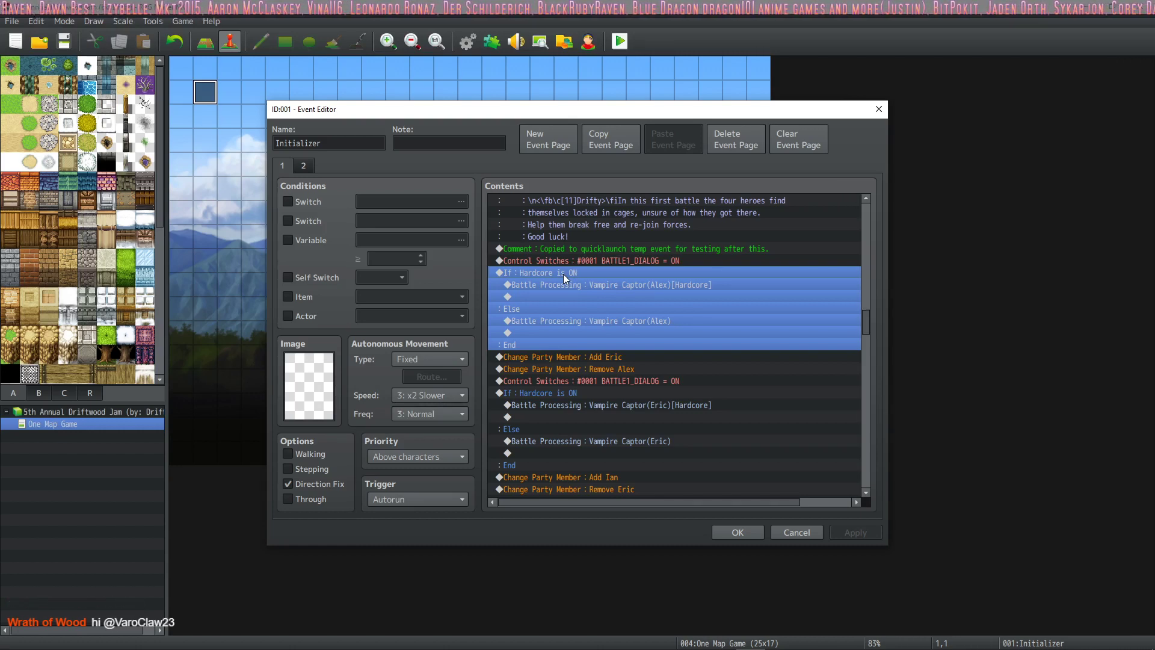
left_click(626, 285)
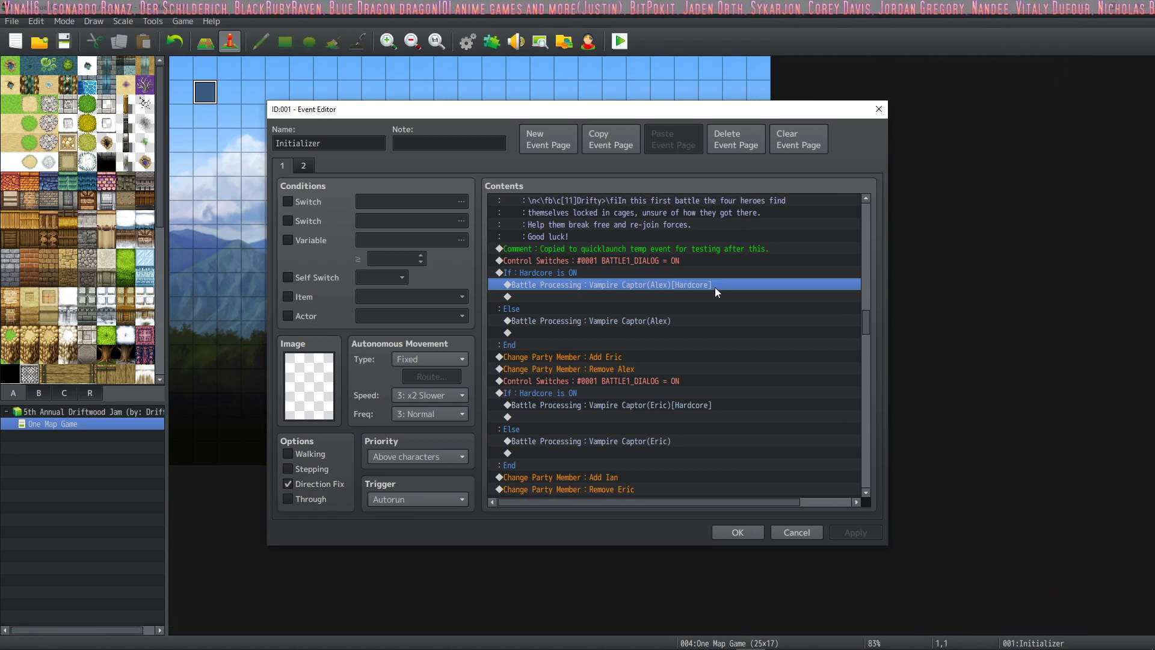
left_click(651, 320)
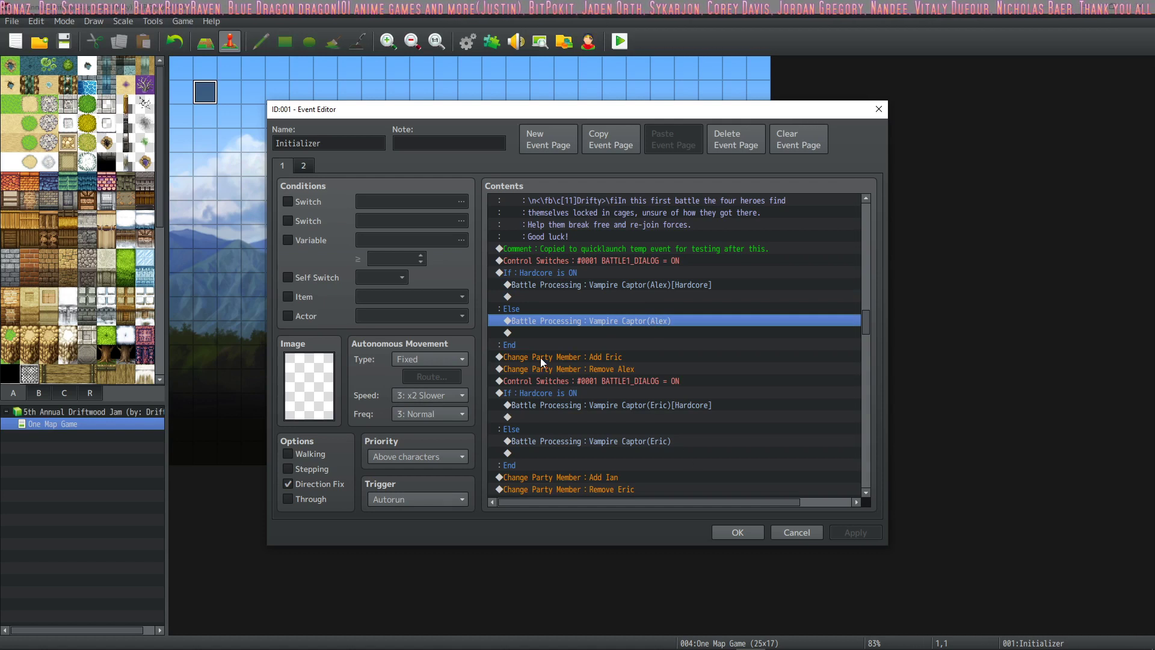
Examine the party member commands that add Eric and remove Alex following the first battle
left_click(599, 359)
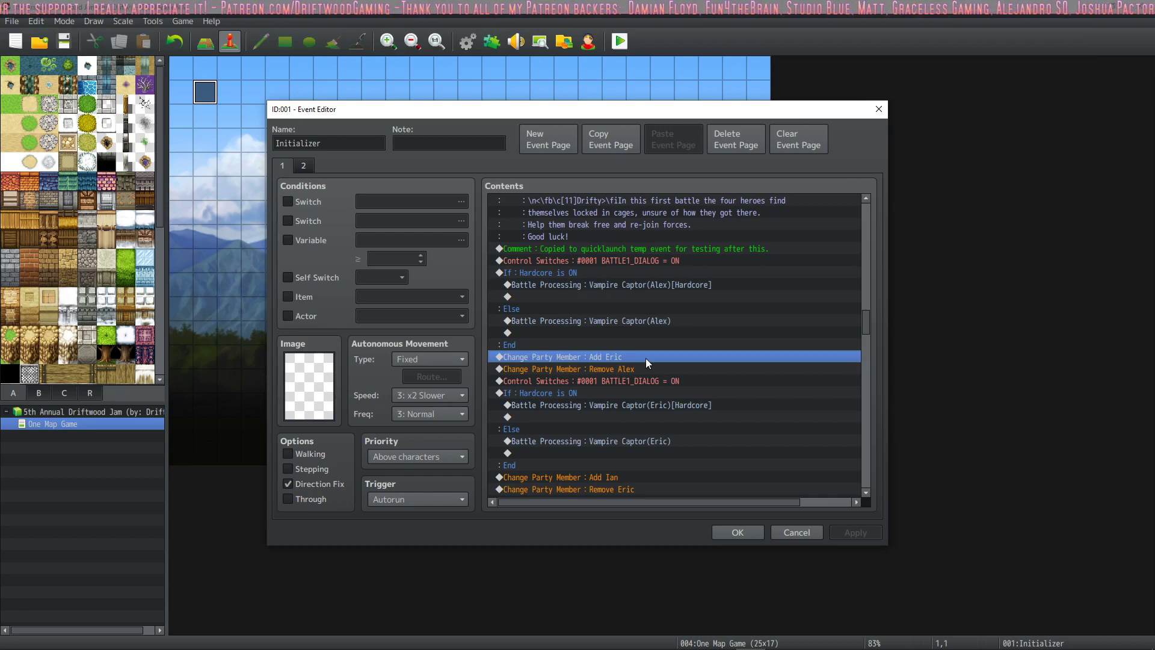
scroll(641, 365, "down", 1)
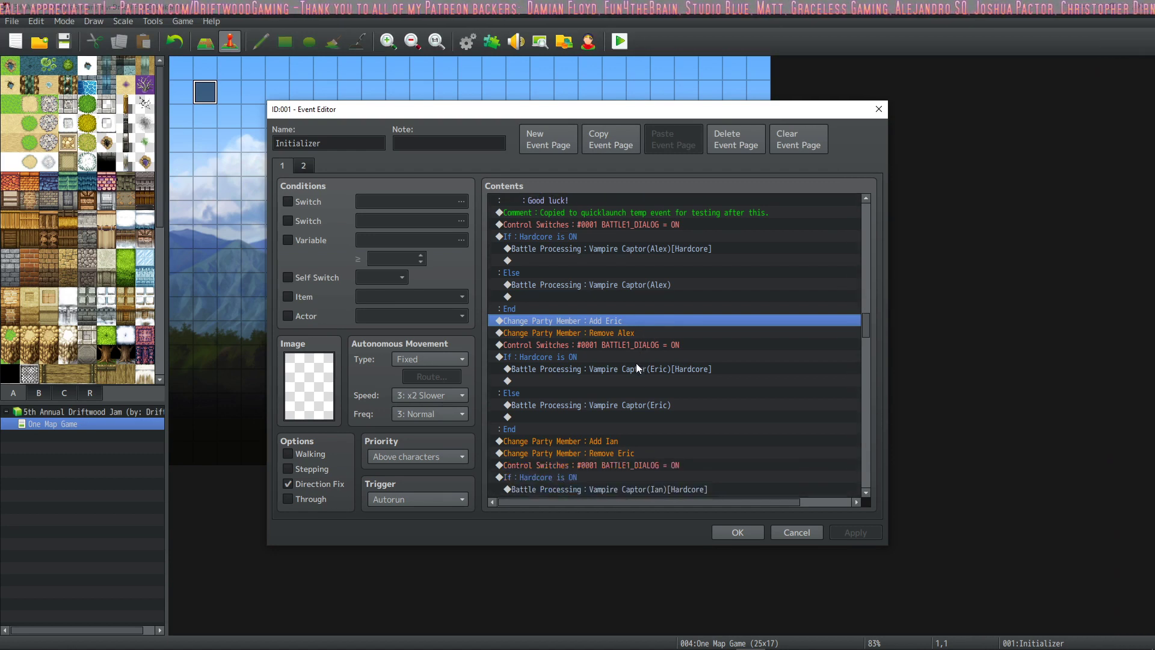
left_click(625, 333)
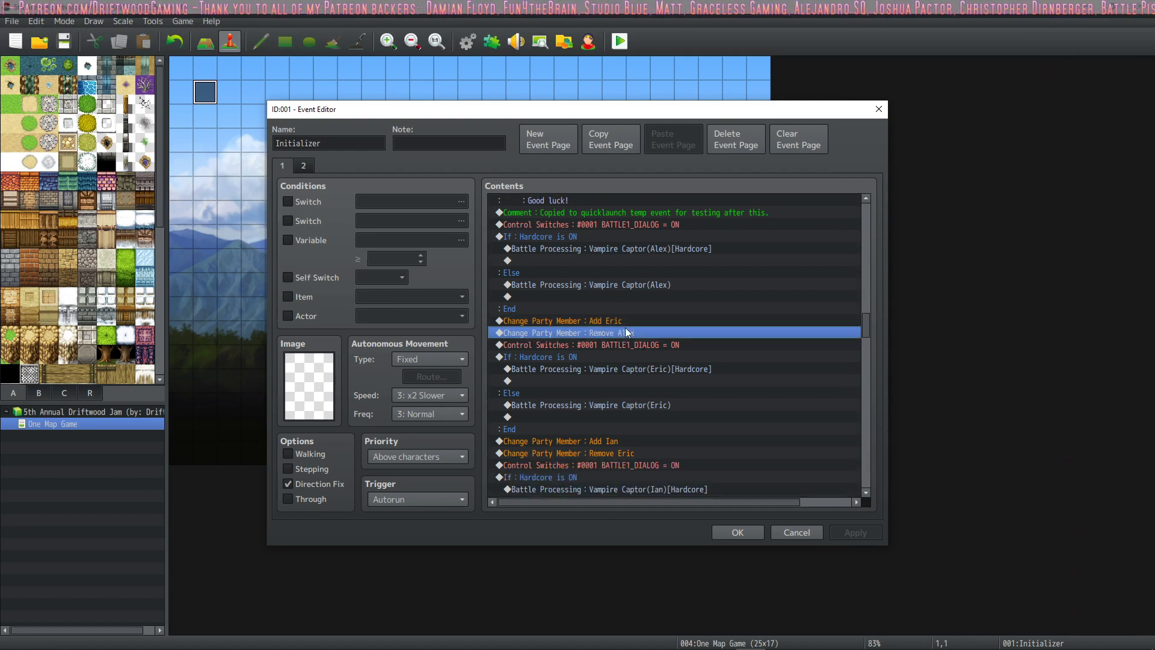
left_click(630, 320)
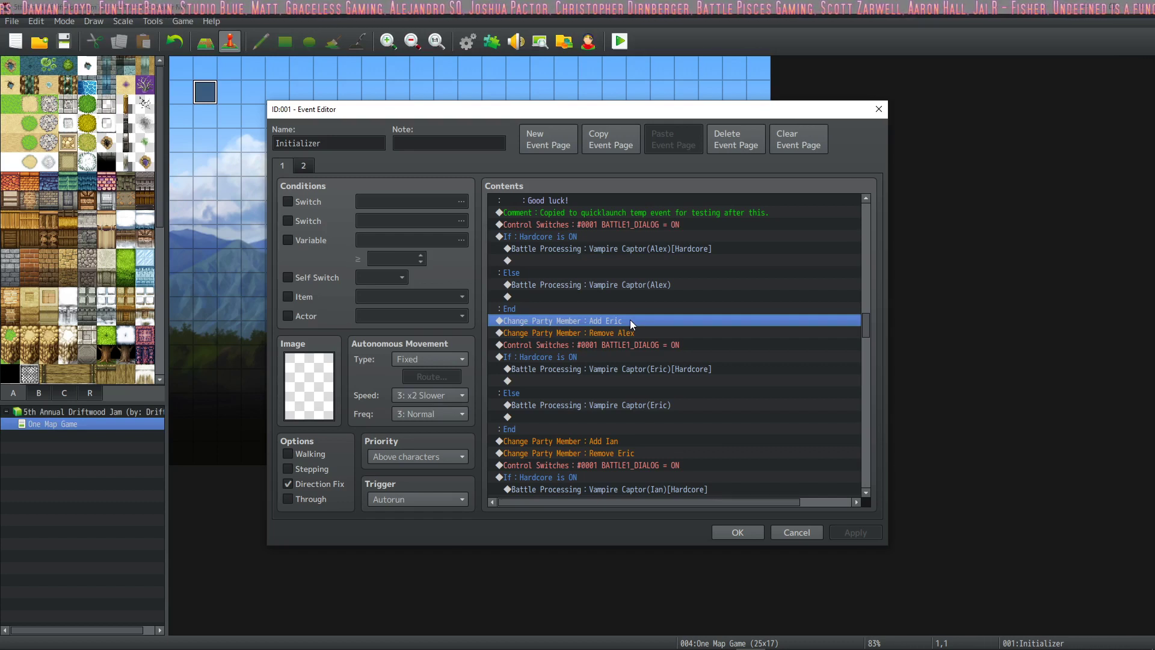
Examine the Hardcore and normal Vampire Captor(Eric) battle commands and the BATTLE1_DIALOG switch preceding them, and close the event
scroll(614, 321, "down", 3)
key("Down")
key("Down")
key("Down")
key("Down")
left_click(589, 333)
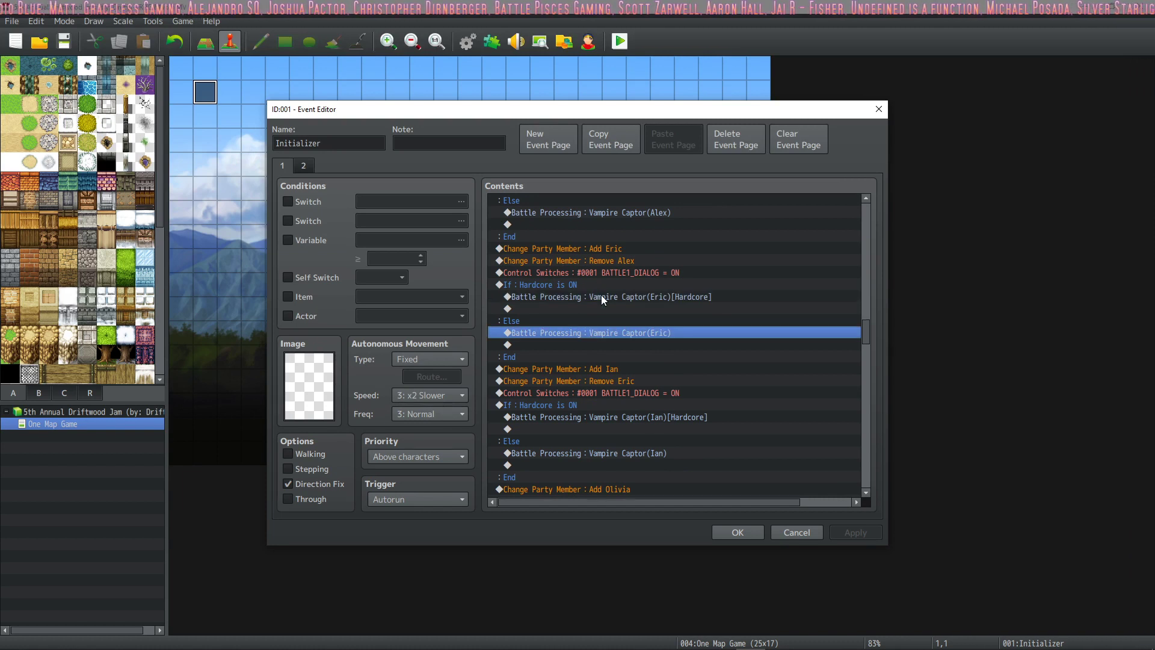
left_click(602, 296)
left_click(601, 333)
scroll(598, 334, "down", 1)
scroll(601, 335, "down", 1)
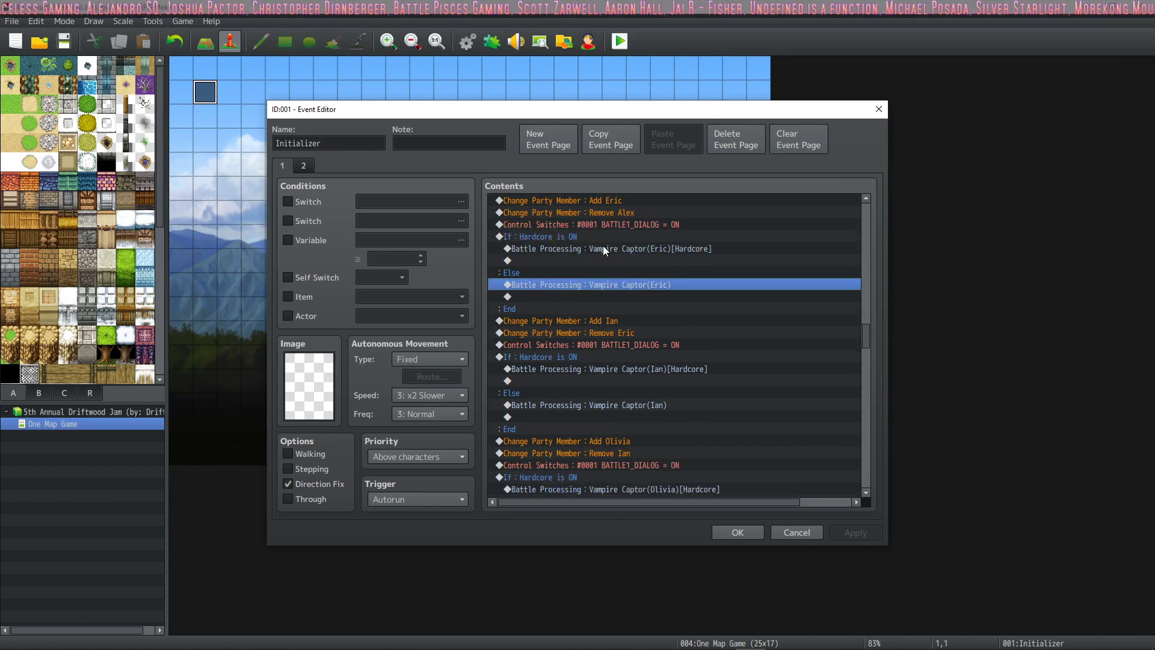
left_click(619, 224)
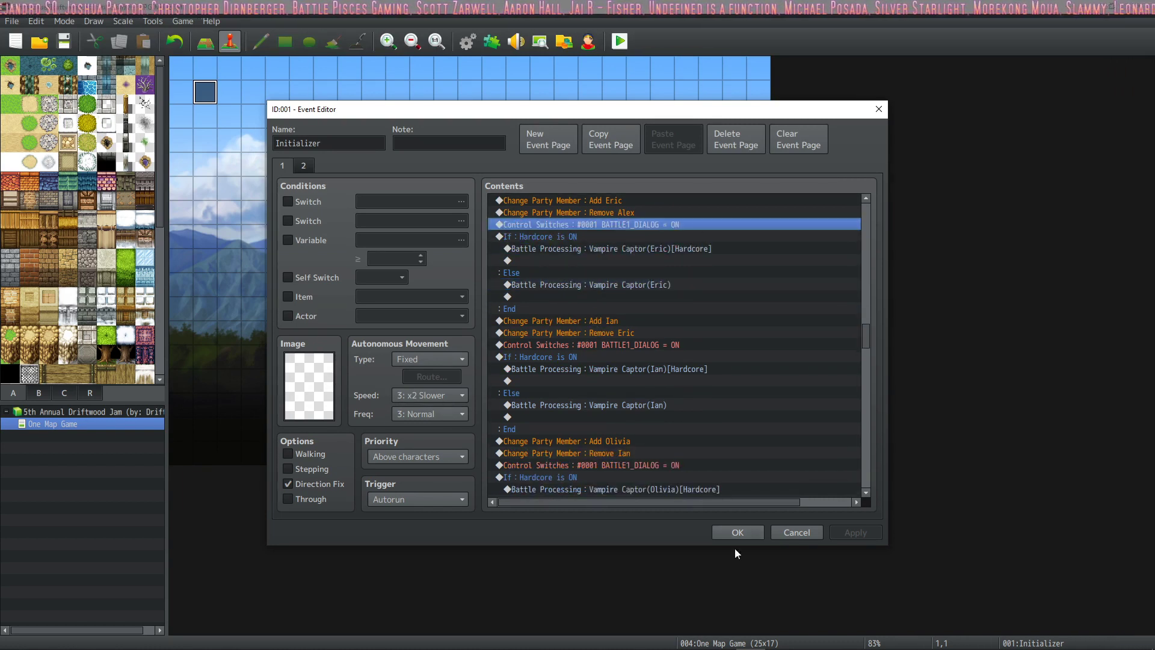
left_click(731, 532)
Open the Vampire Captor(Alex)[Hardcore] troop in the database and reread its battle dialogue text
left_click(461, 40)
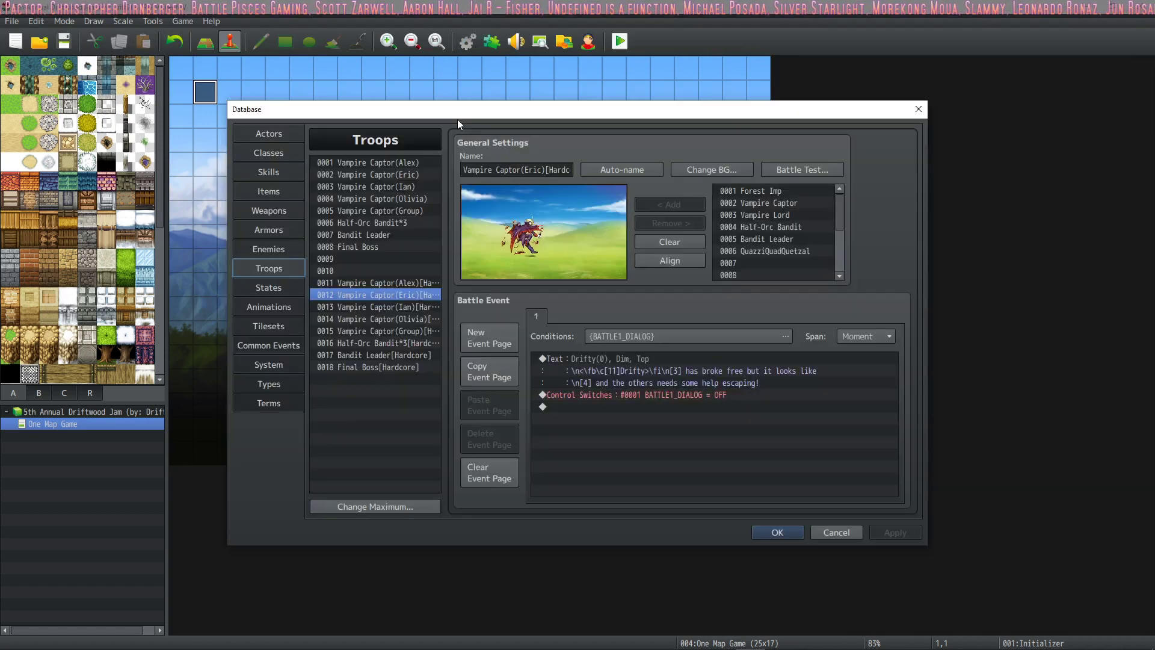
left_click(407, 282)
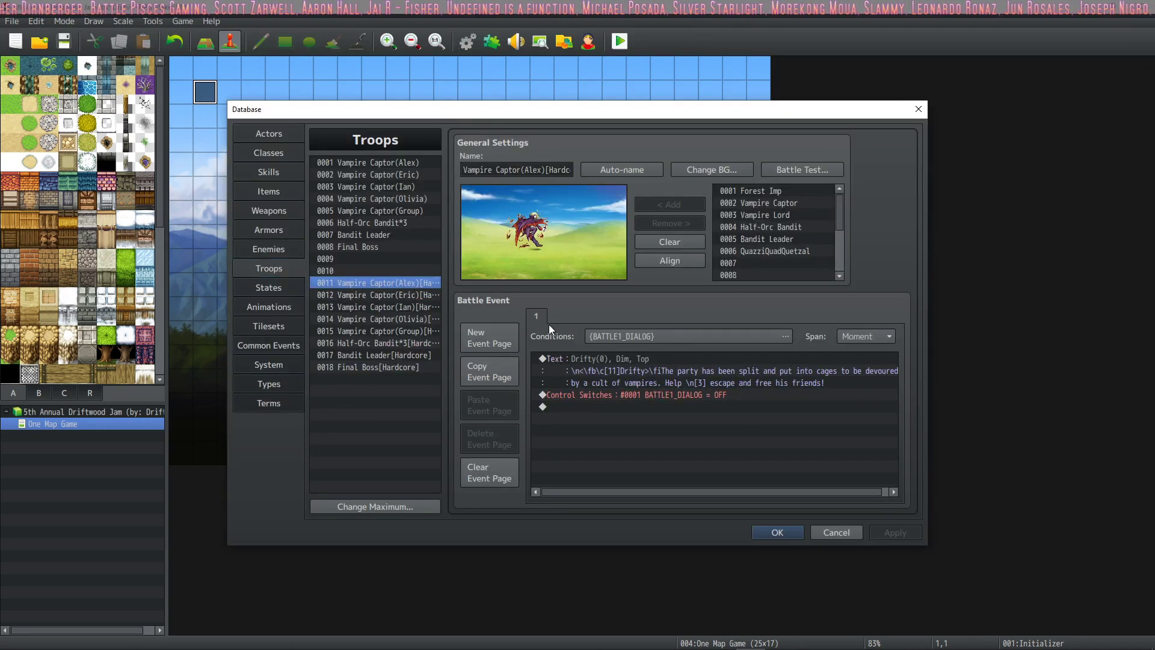
left_click(664, 361)
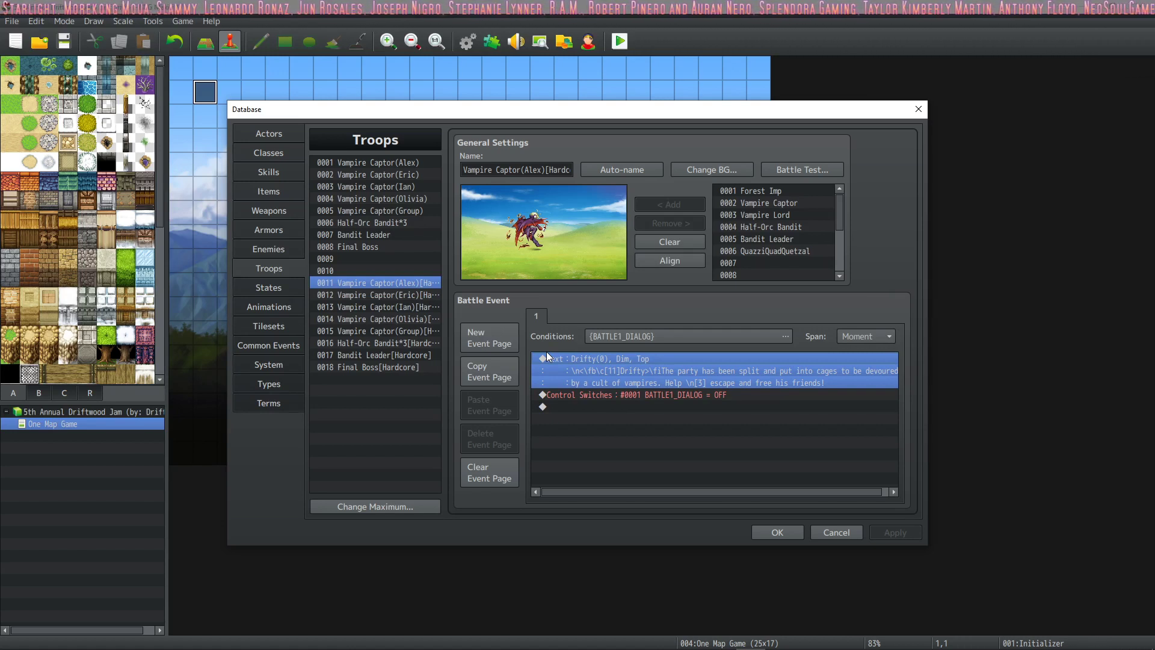
Examine the dialogue text and BATTLE1_DIALOG switch command of the Vampire Captor(Eric)[Hardcore] troop
left_click(417, 294)
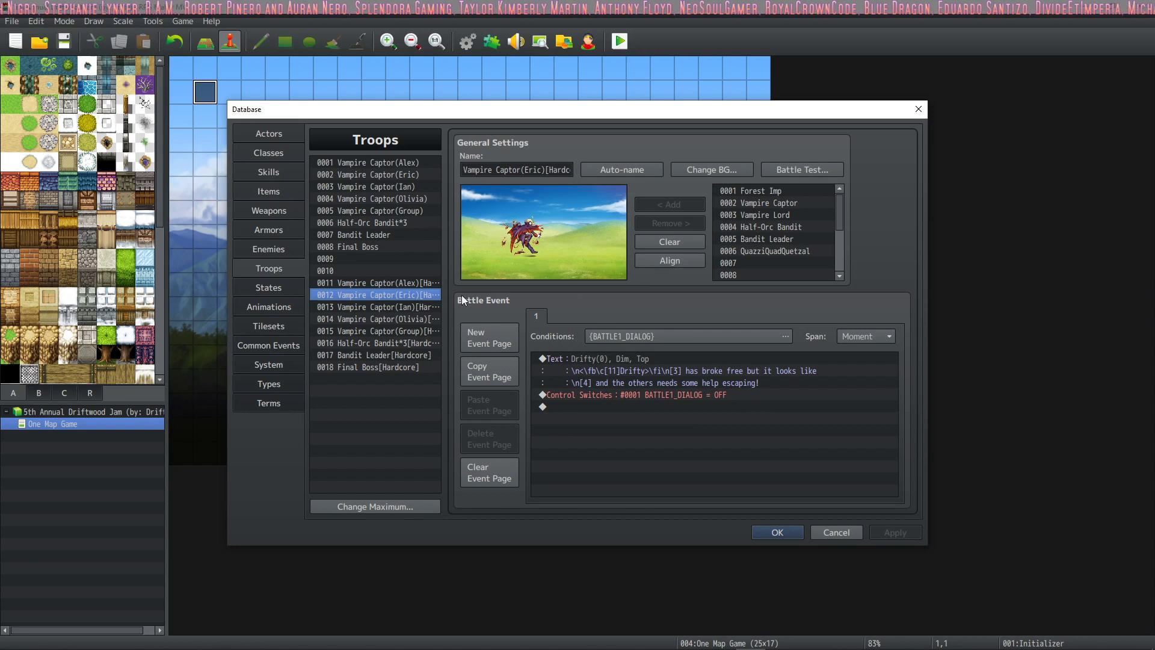
left_click(654, 357)
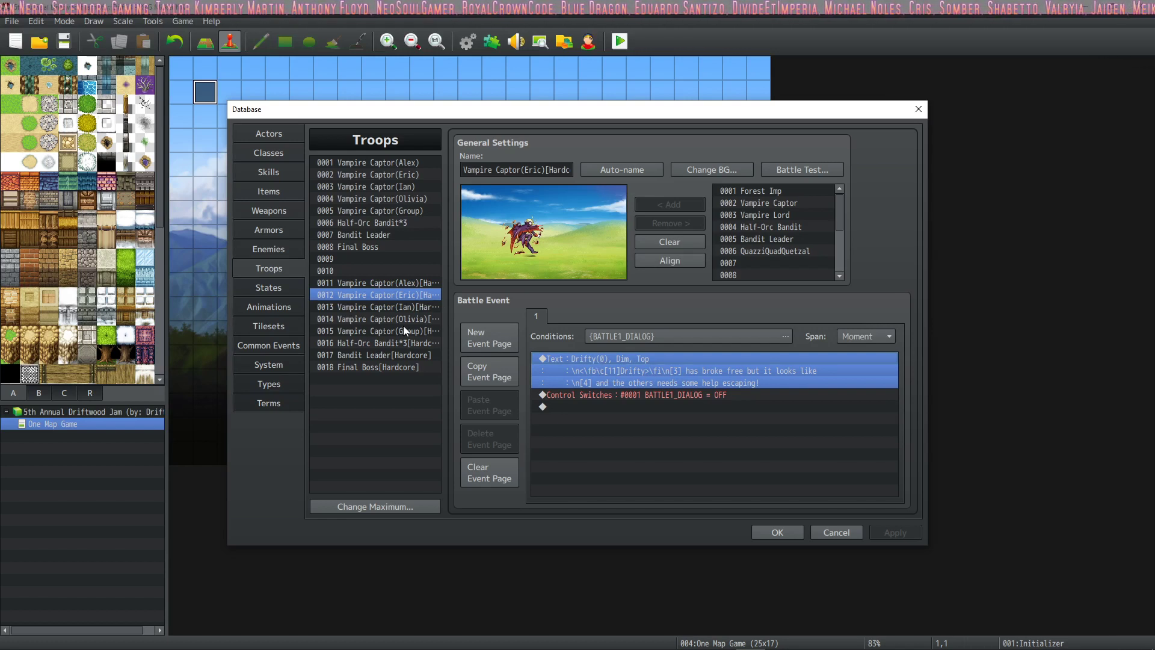
left_click(682, 394)
left_click(654, 357)
left_click(659, 392)
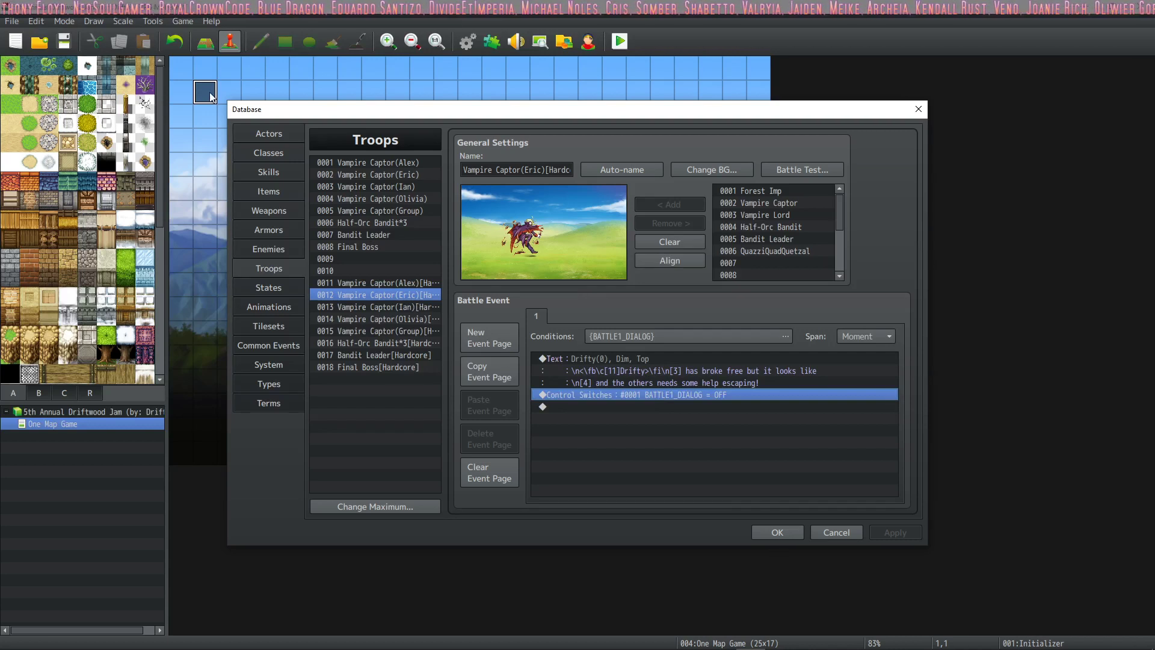
Inspect the battle events of the Vampire Captor(Ian), Vampire Captor(Group) and Bandit Leader Hardcore troops, and close the database
left_click(395, 307)
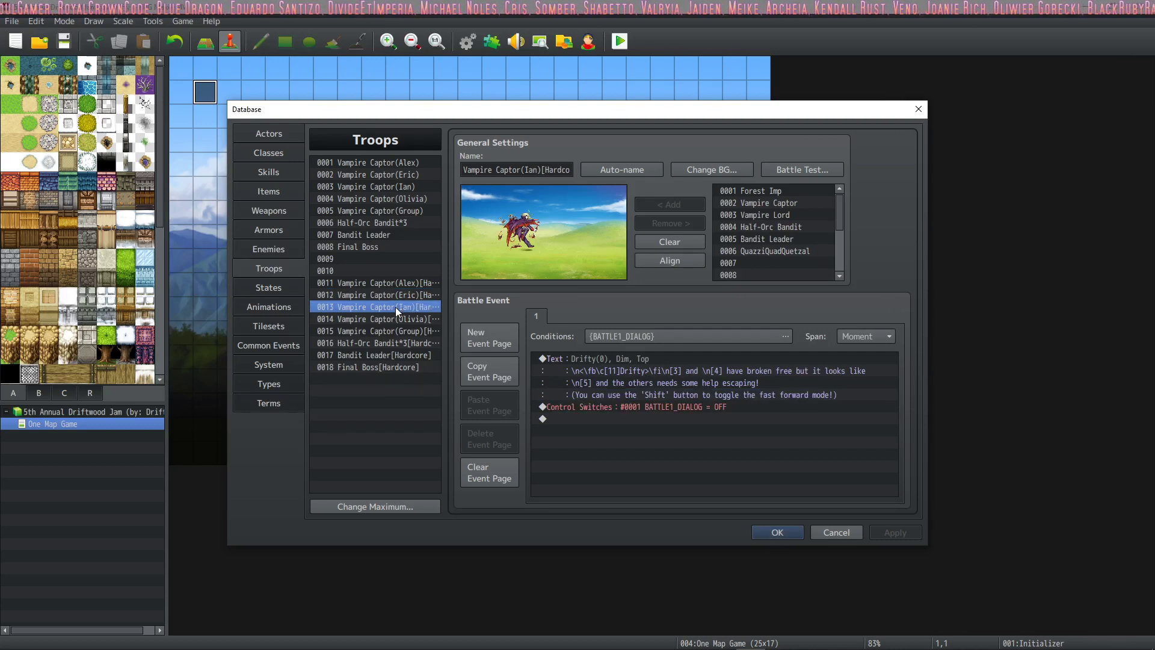
left_click(674, 360)
left_click(676, 407)
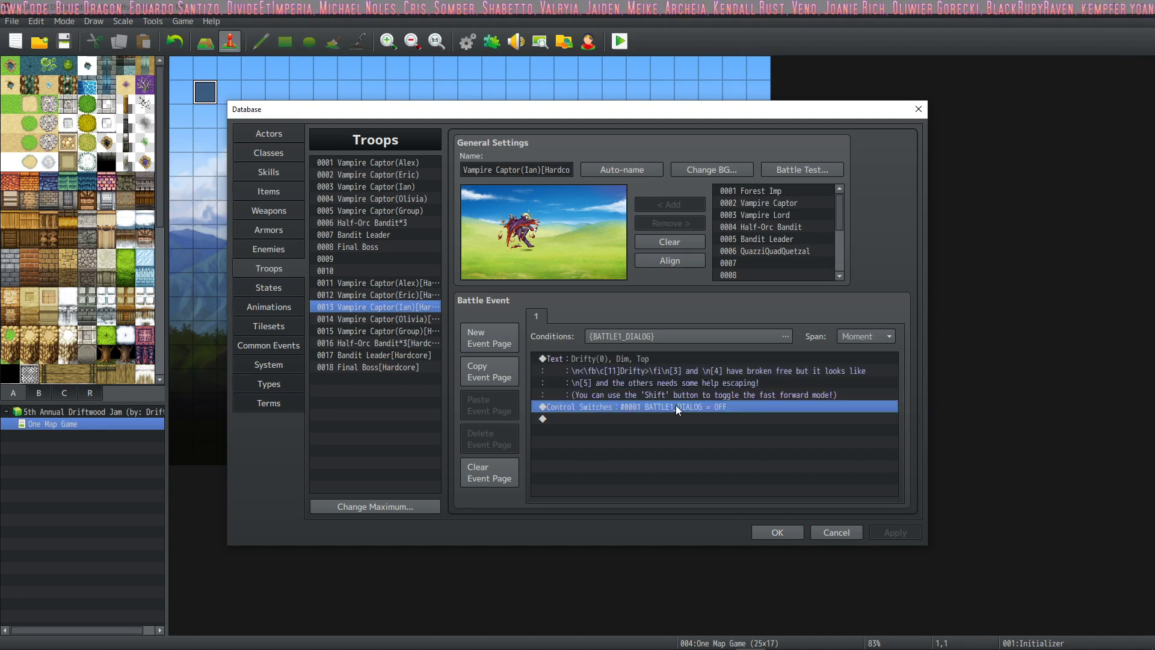
left_click(404, 331)
left_click(406, 355)
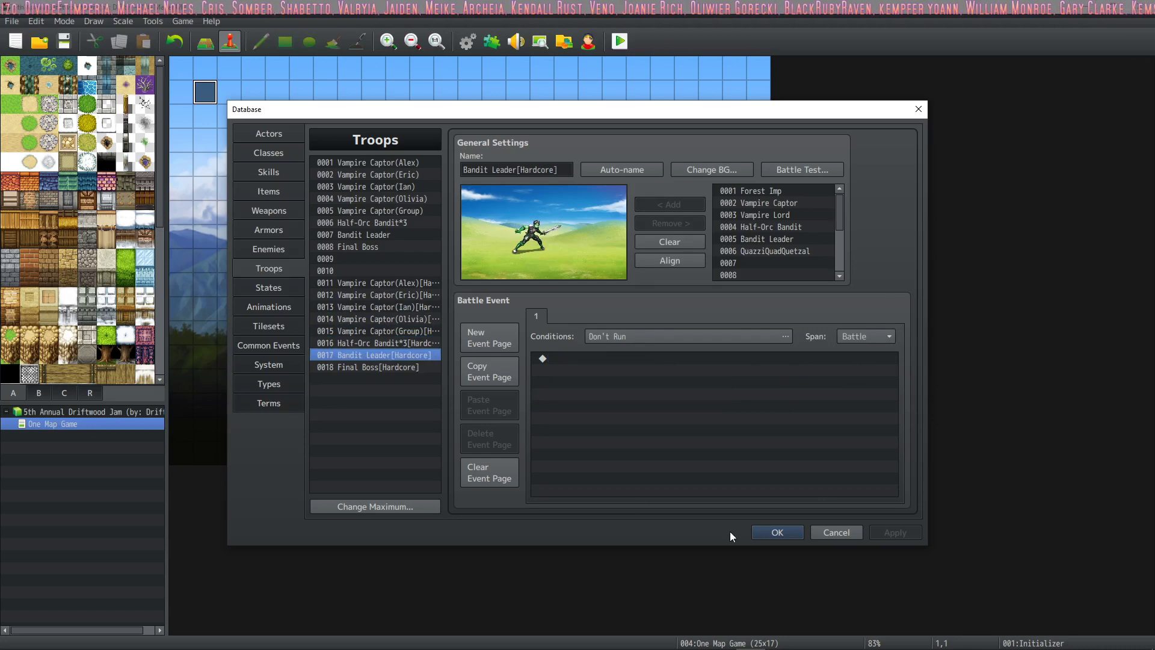
left_click(777, 532)
Reopen the Initializer event and read the commands from the Vampire Captor(Olivia) battle to the Vampire Captor(Group) battle
double_click(204, 97)
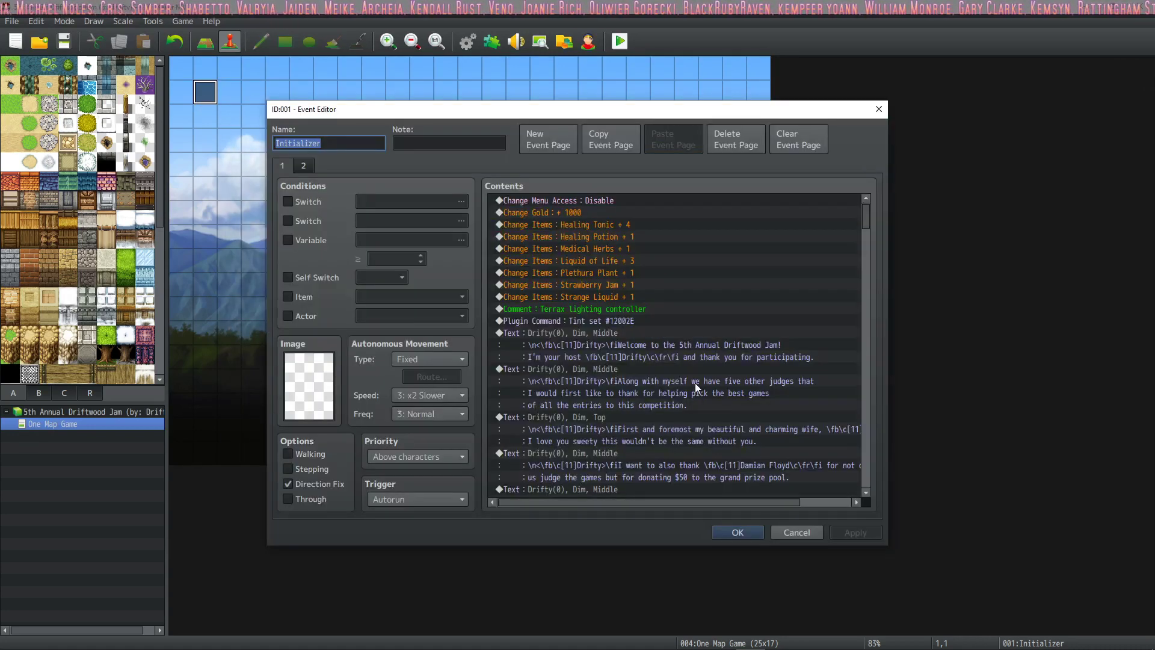
scroll(662, 367, "down", 10)
left_click_drag(866, 241, 778, 334)
scroll(598, 288, "down", 5)
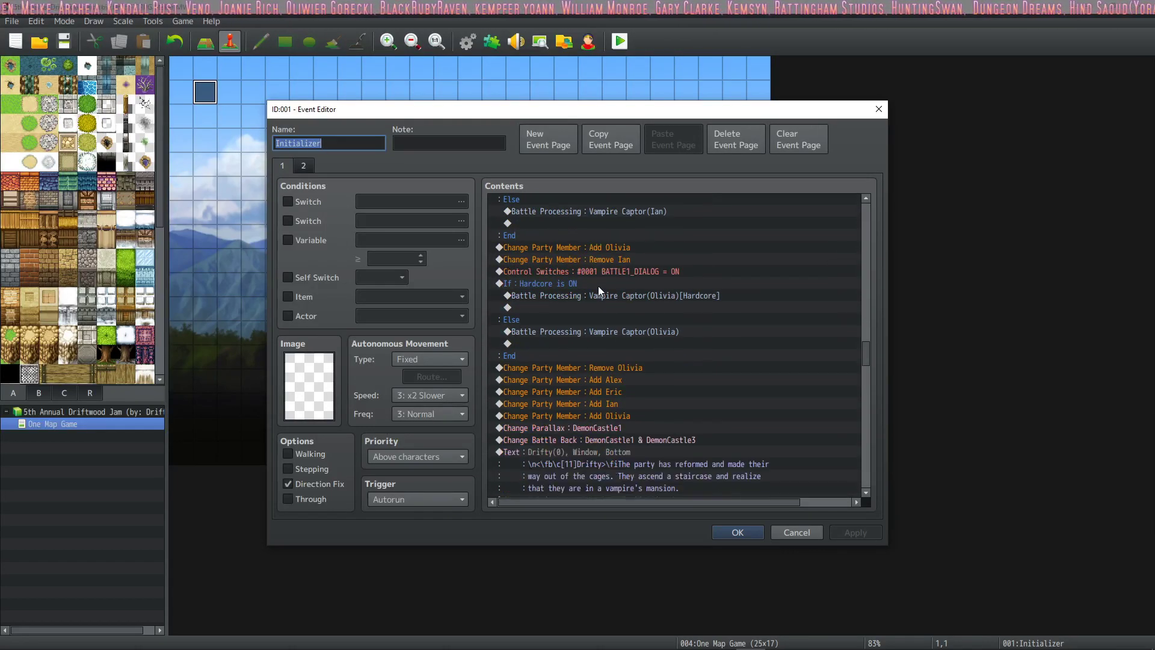
scroll(598, 286, "up", 2)
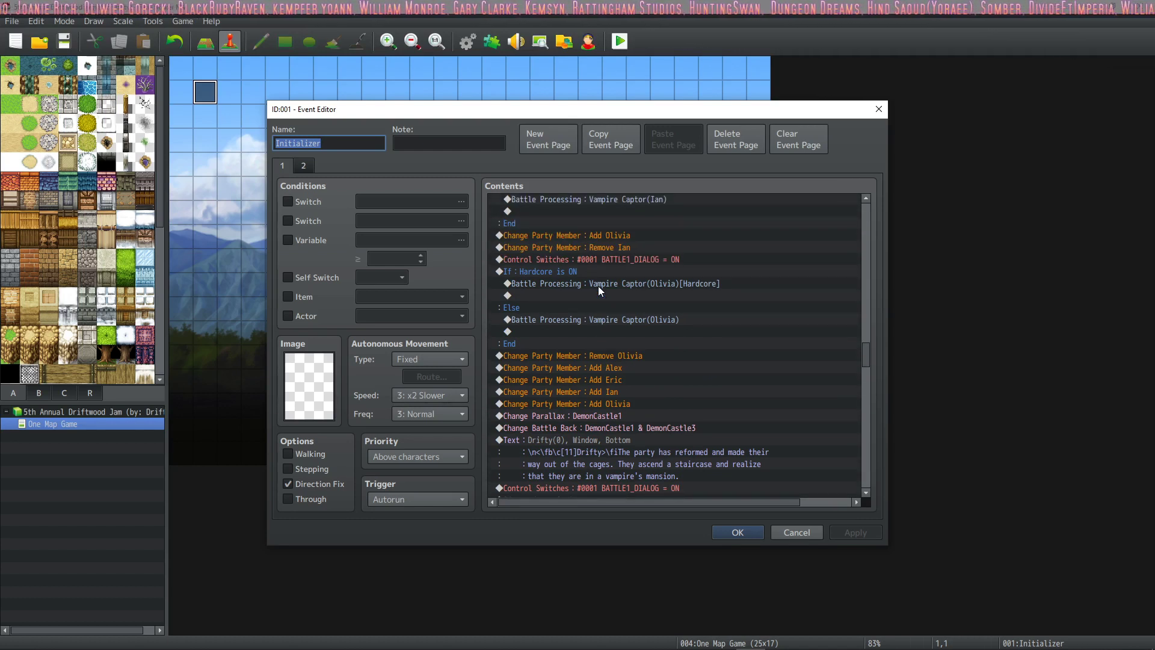
scroll(598, 287, "down", 2)
scroll(599, 287, "down", 1)
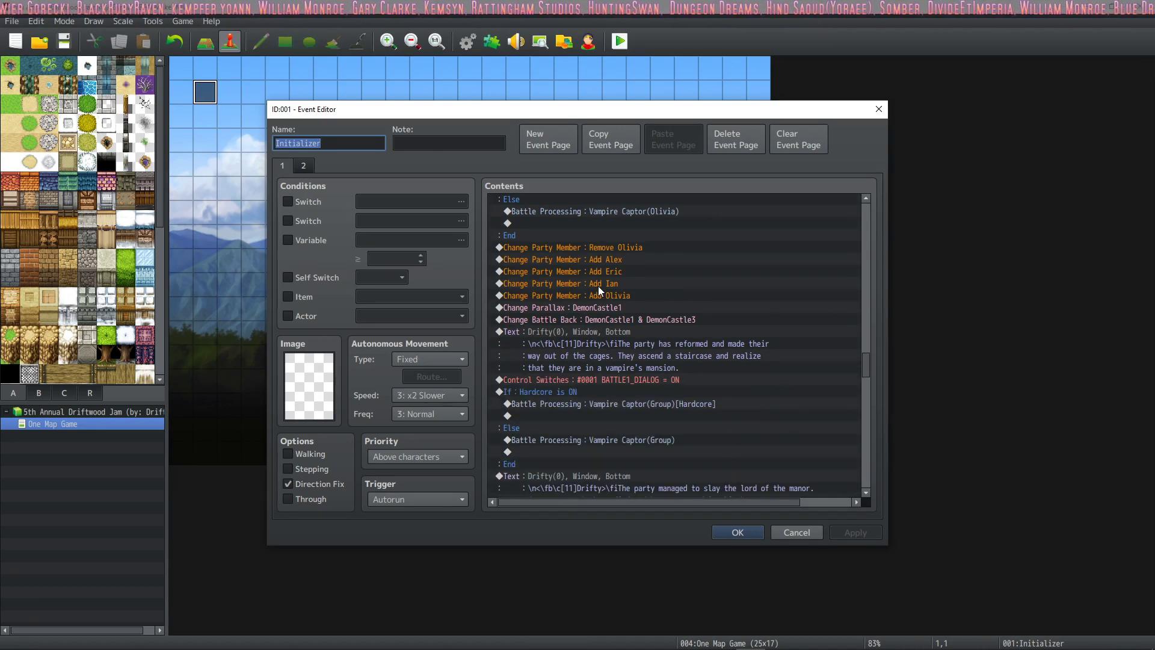
scroll(596, 262, "up", 1)
Examine the party member commands that remove Olivia and bring the full party together after her battle
left_click(627, 284)
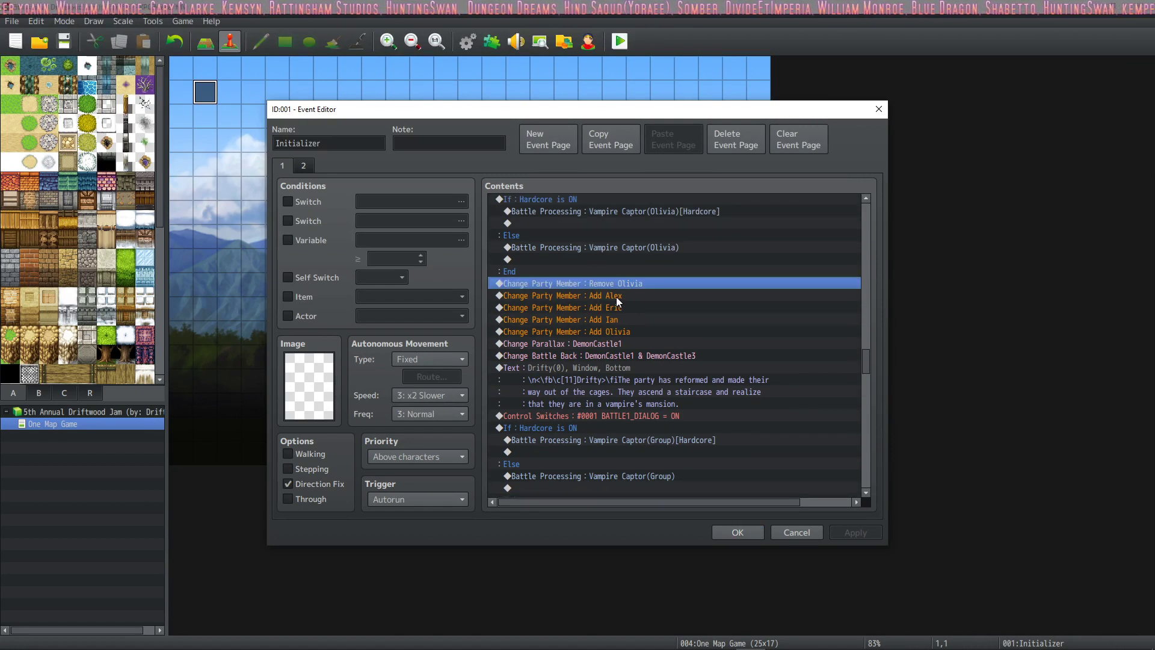
left_click(616, 298)
left_click(619, 308)
left_click(623, 320)
left_click(630, 331)
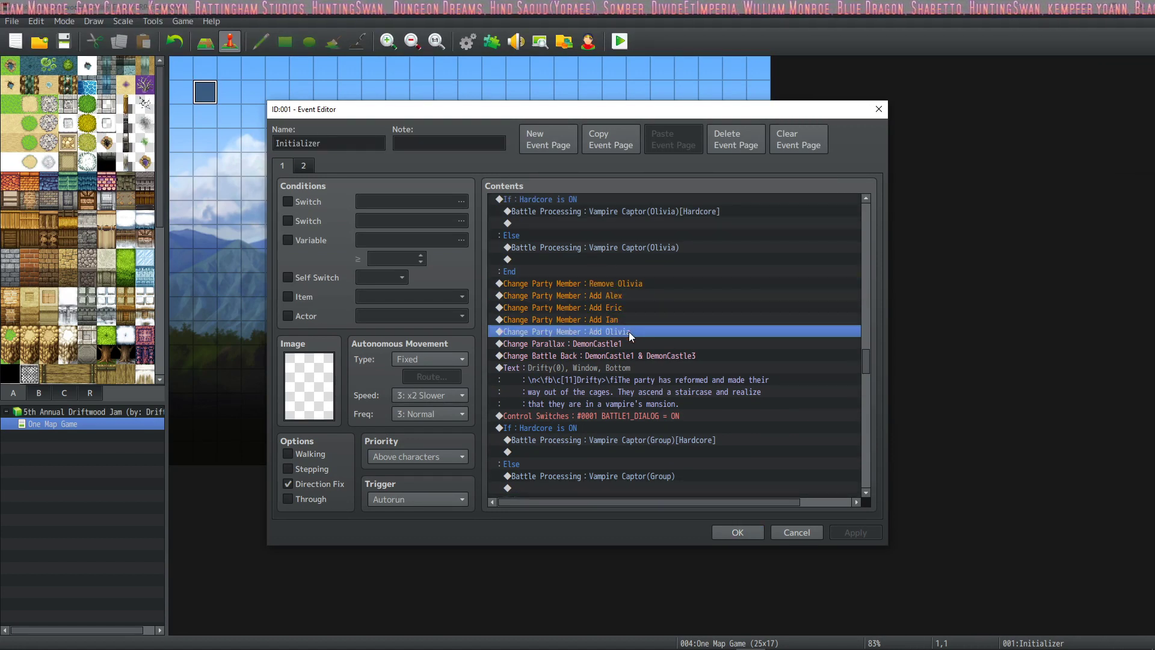
left_click(628, 294)
Review the order in which Alex, Eric, Ian and Olivia are re-added, and inspect the DemonCastle1 parallax command
left_click(633, 284)
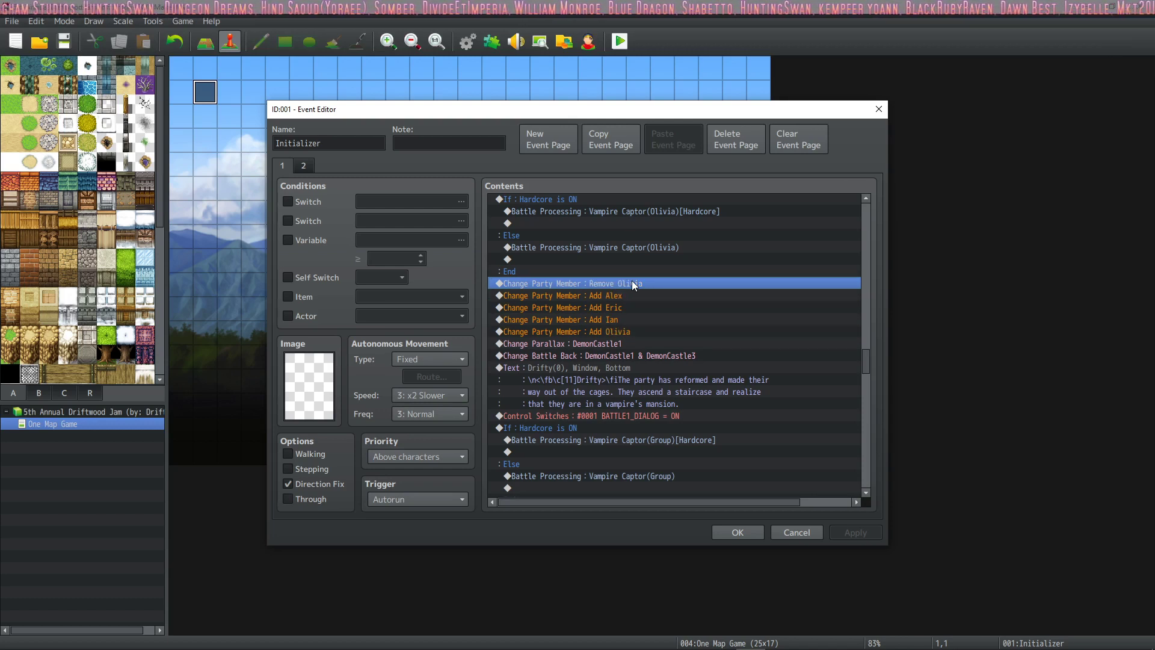
left_click(599, 295)
left_click(606, 307)
left_click(610, 319)
left_click(622, 331)
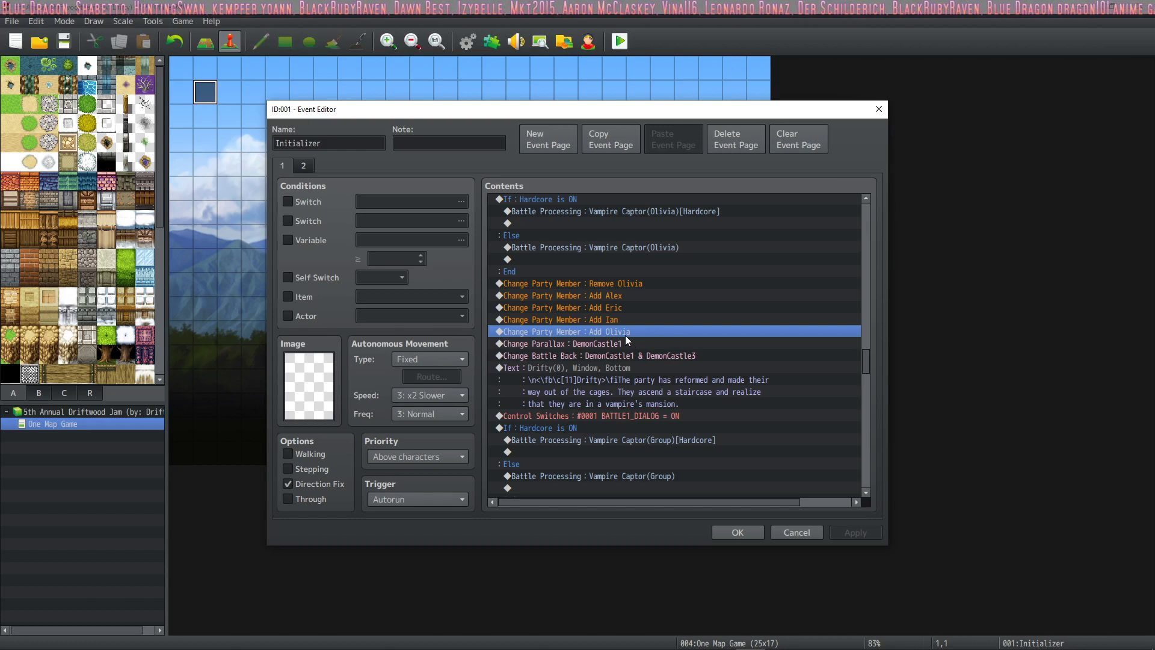
left_click(621, 347)
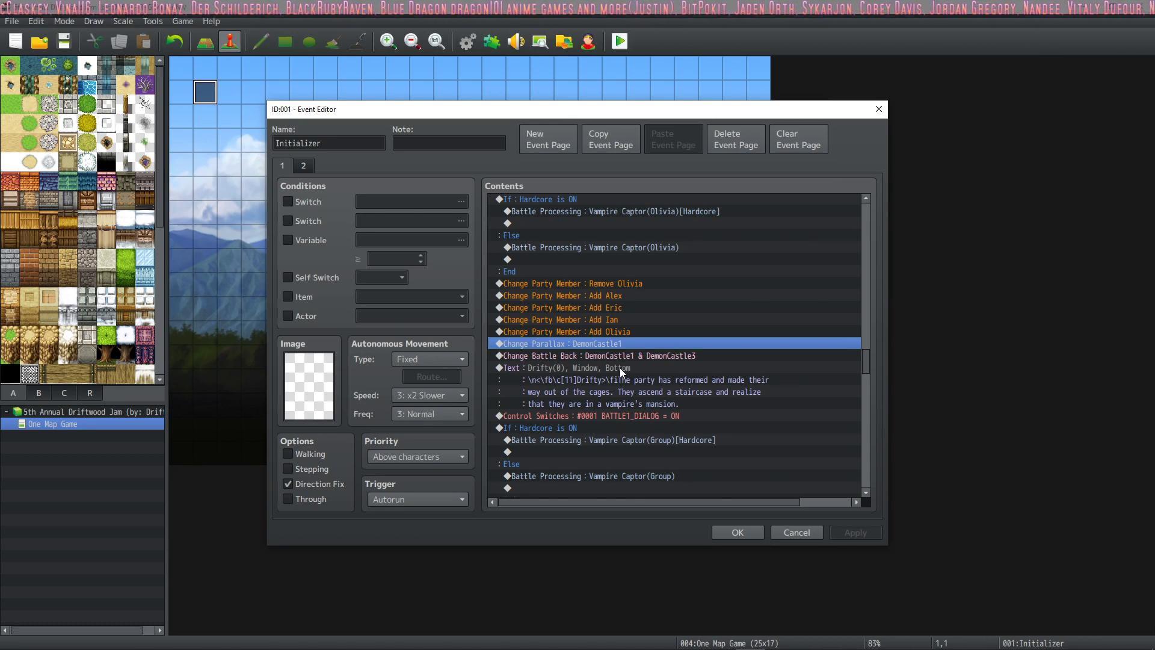
Read the narration about the party reforming, the BATTLE1_DIALOG switch command and the Hardcore branch for the Vampire Captor(Group) battle
left_click(698, 379)
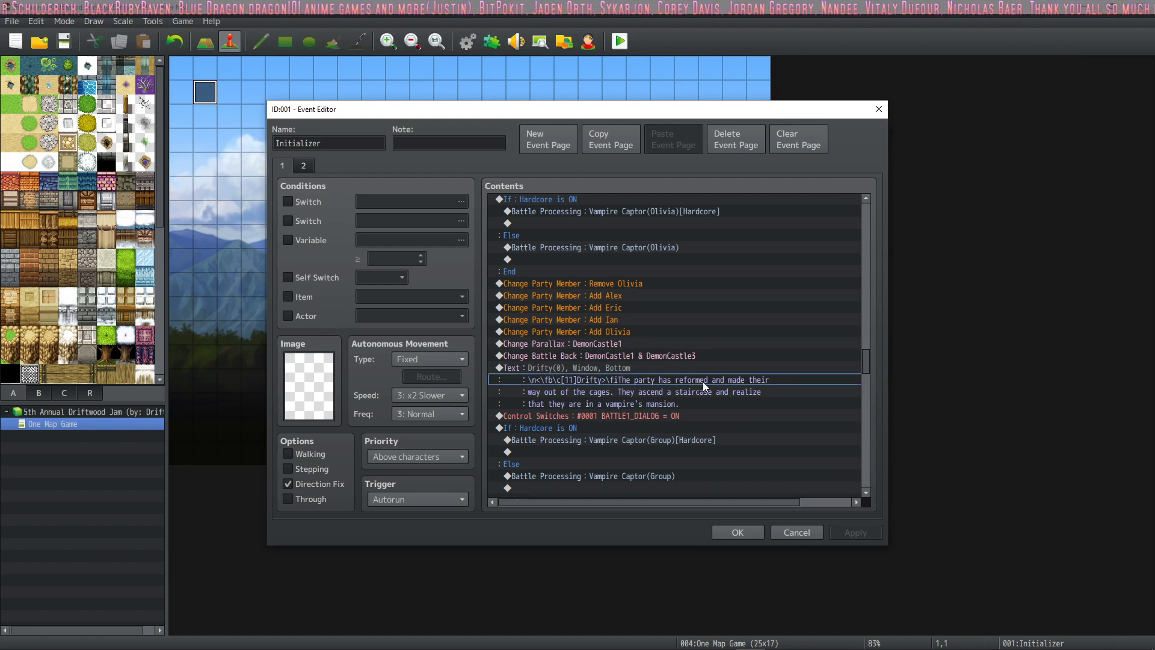
left_click(614, 416)
left_click(540, 429)
scroll(540, 429, "down", 4)
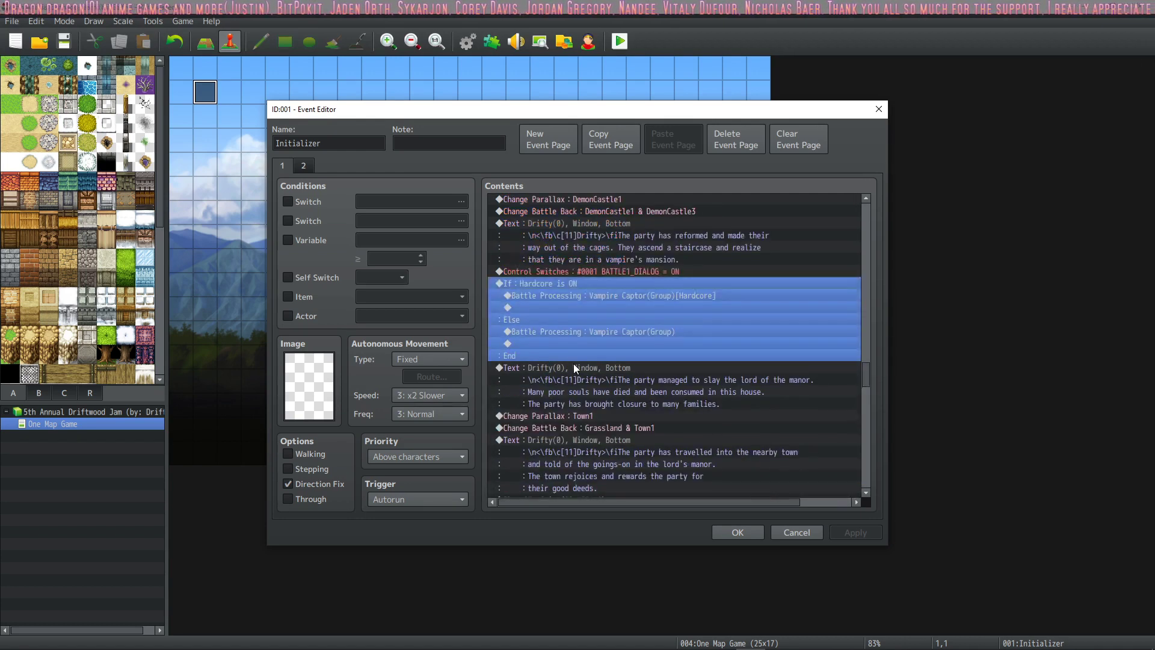
Review the narration after the group battle, the Town1 parallax and battle back changes, and the nearby town text
left_click(574, 369)
scroll(574, 370, "down", 2)
left_click(577, 356)
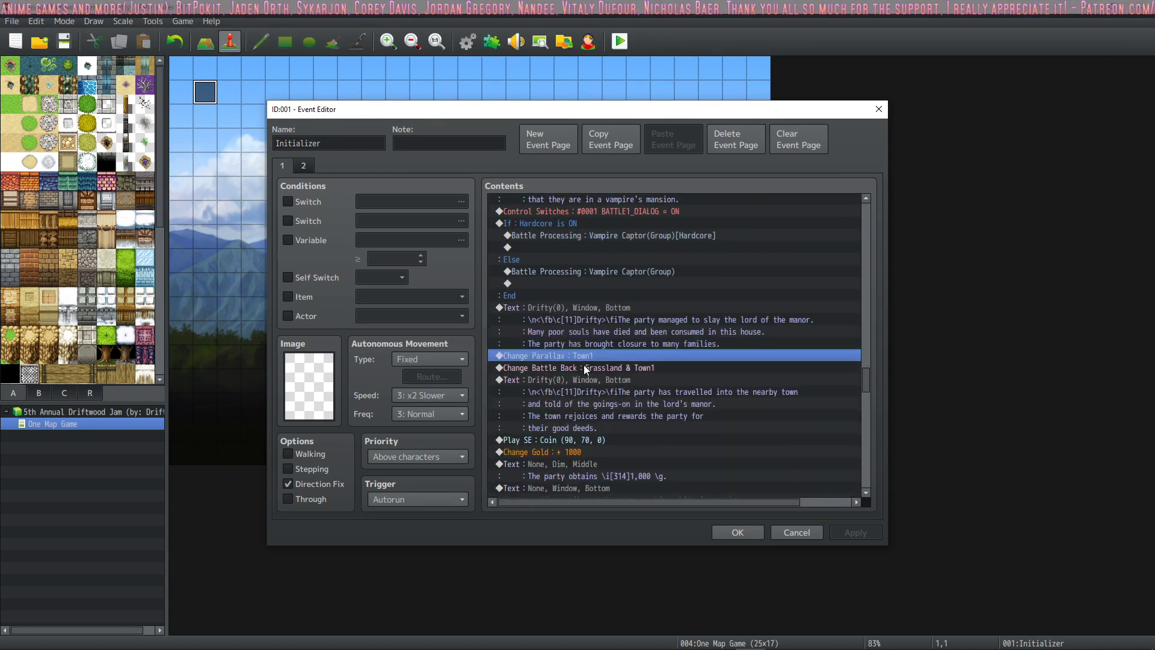
left_click(584, 365)
left_click(649, 388)
scroll(649, 381, "down", 2)
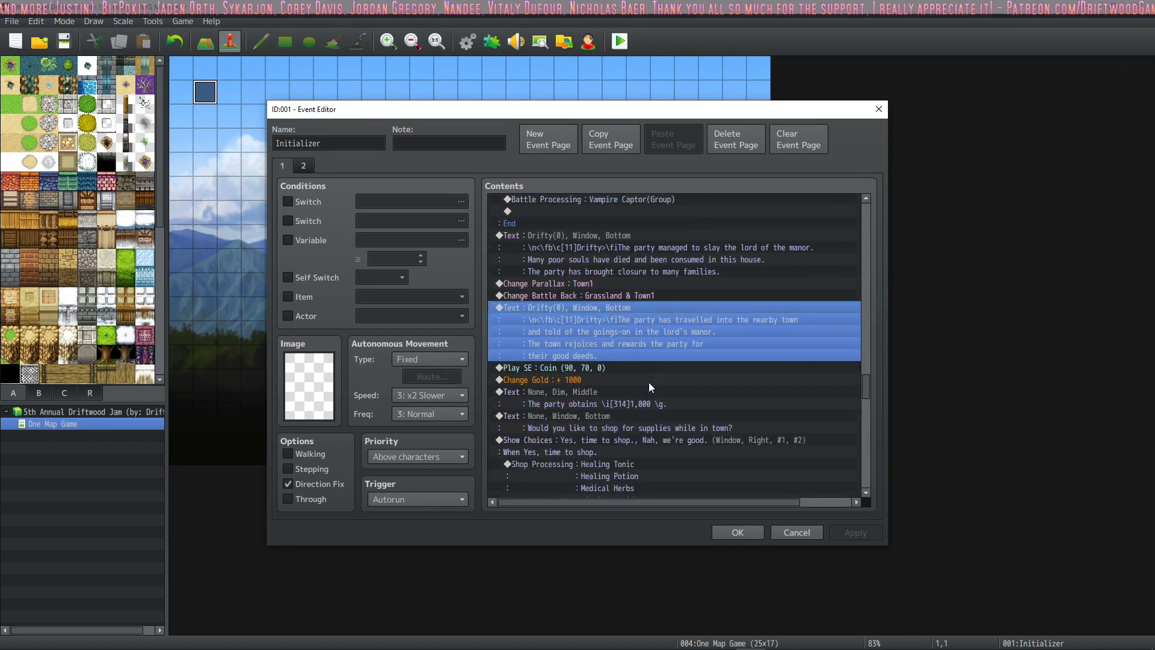
Examine the town reward commands, covering the Coin sound effect, the gold increase and the obtained-gold message
left_click(598, 374)
left_click(603, 367)
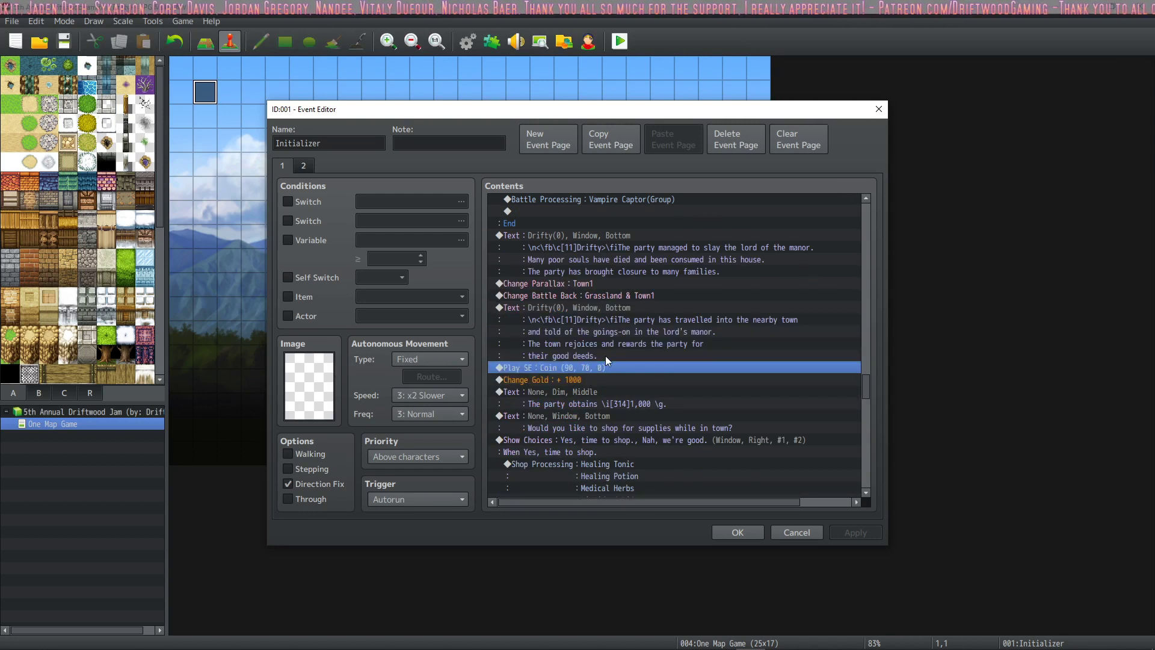
left_click(570, 379)
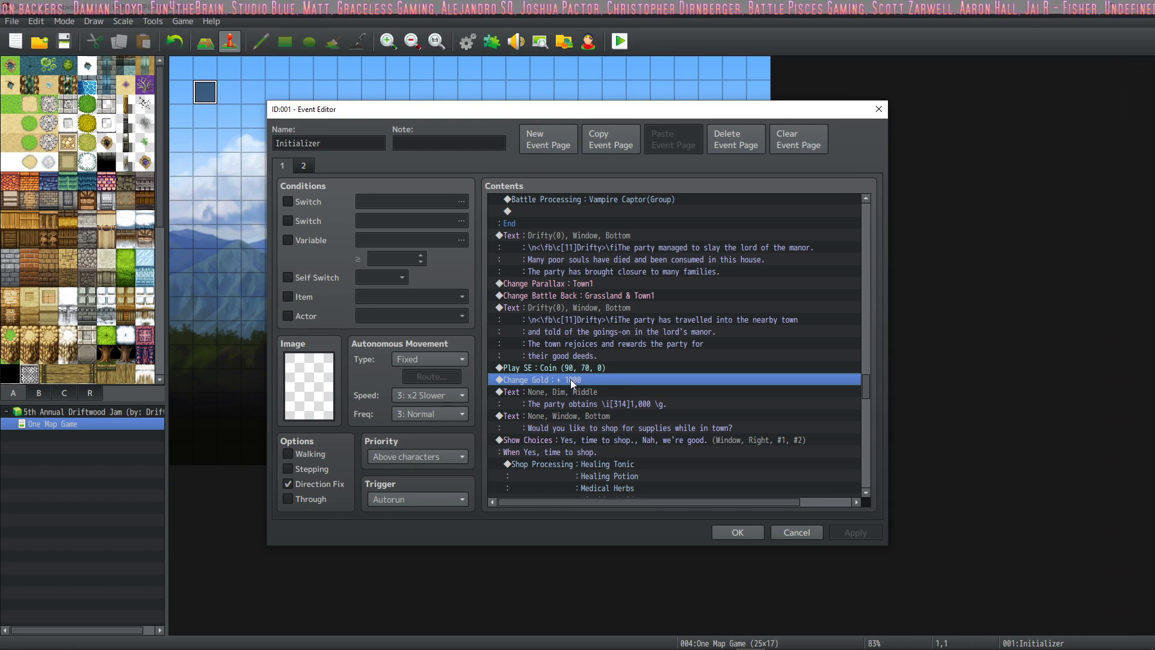
scroll(579, 381, "down", 2)
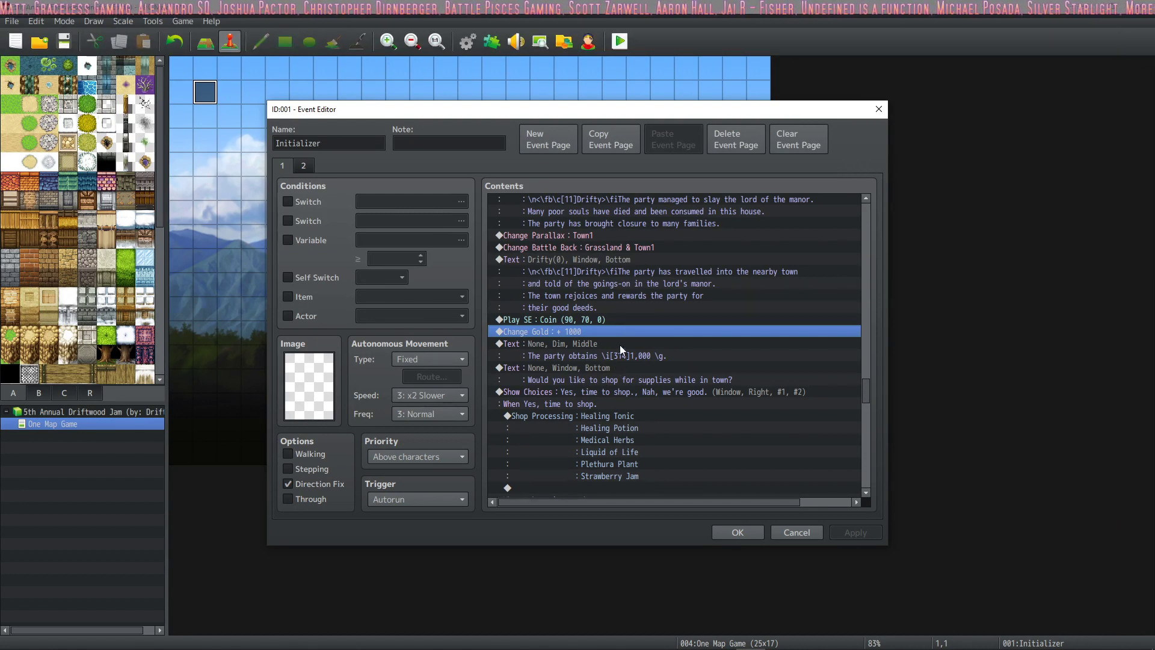
left_click(615, 367)
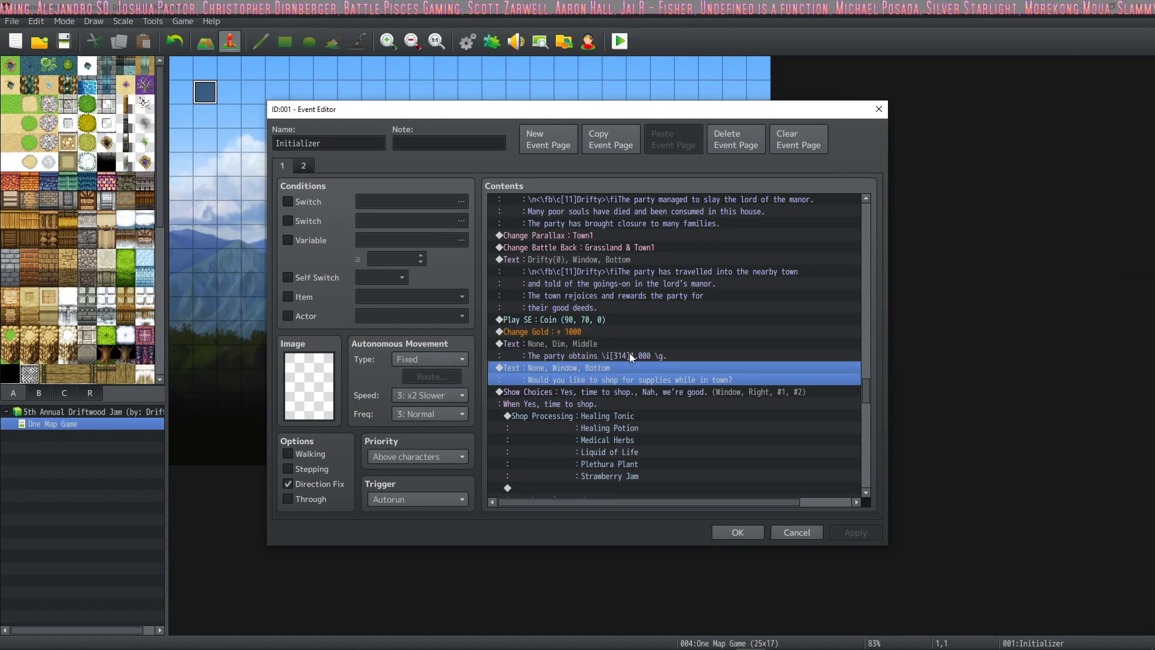
left_click(598, 320)
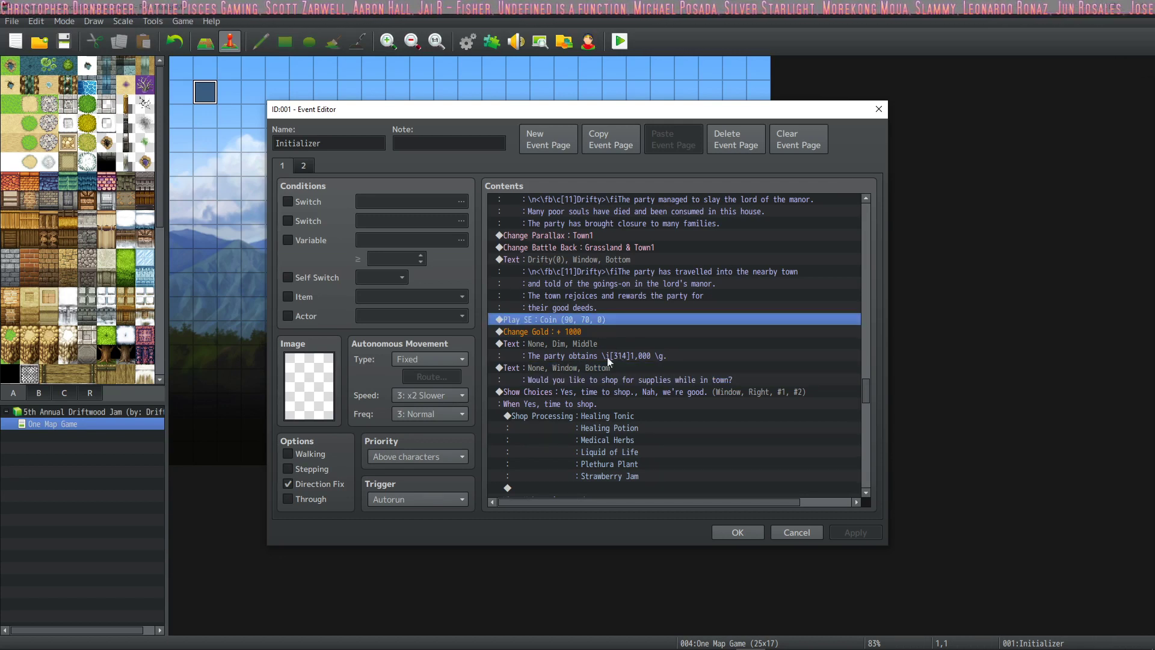
Inspect the text asking whether to shop for supplies and the Show Choices branches that follow it
left_click(622, 369)
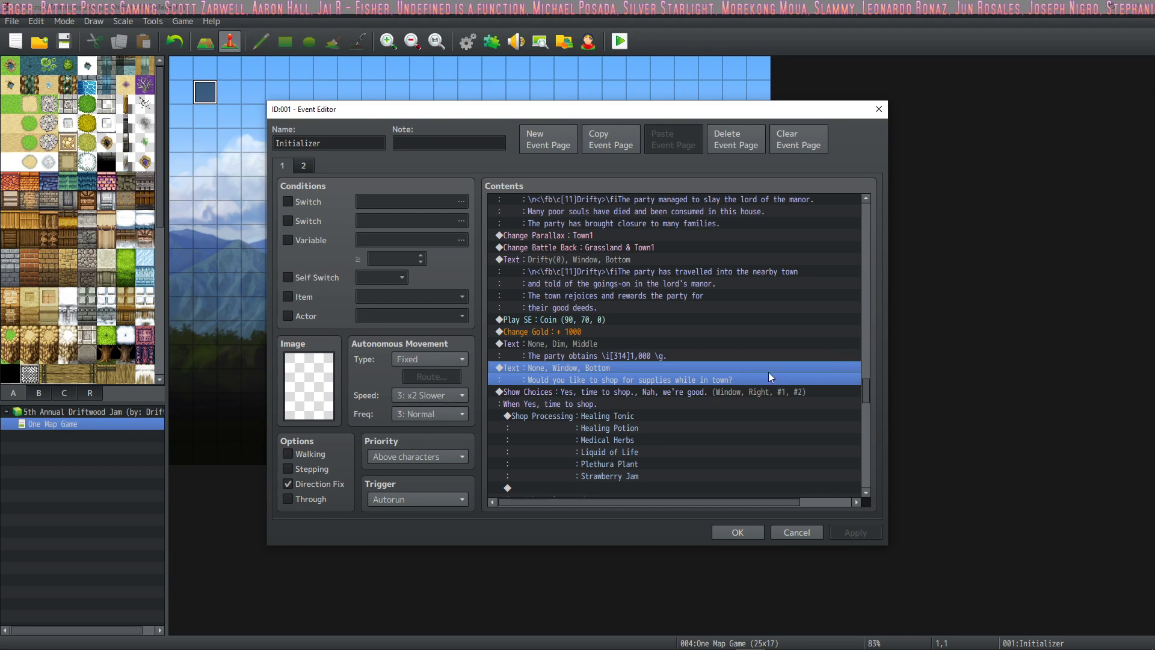
left_click(680, 391)
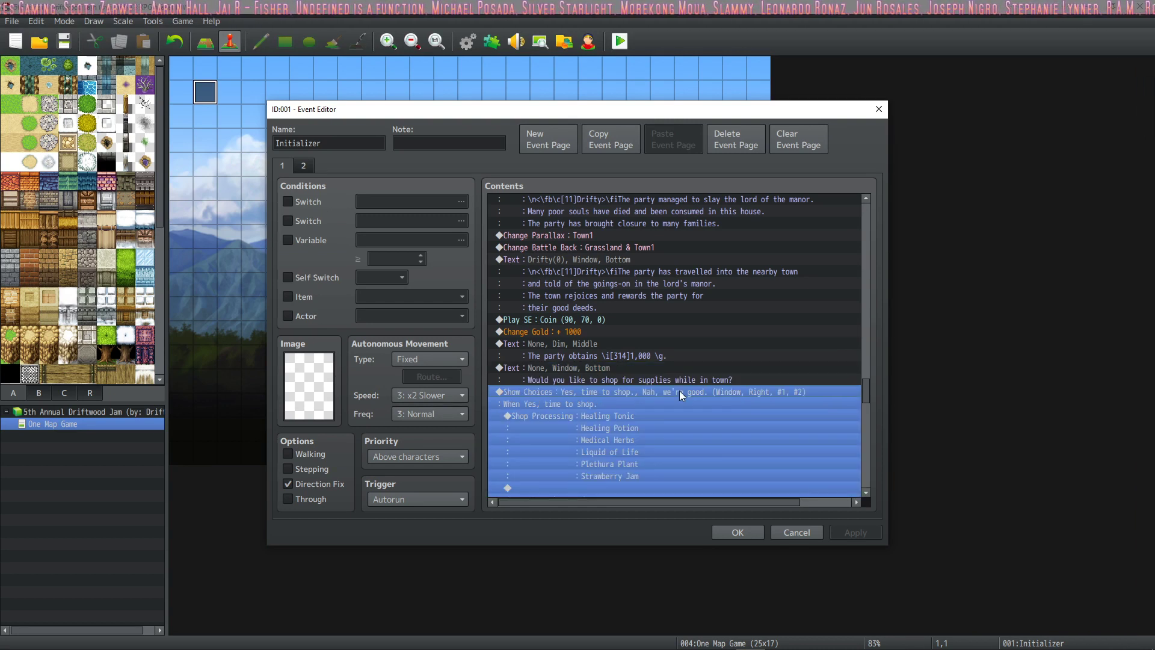
scroll(680, 391, "down", 2)
Open the town's Shop Processing command for editing and remove Medical Herbs from its merchandise
left_click(581, 334)
left_click(580, 340)
right_click(621, 344)
left_click(625, 360)
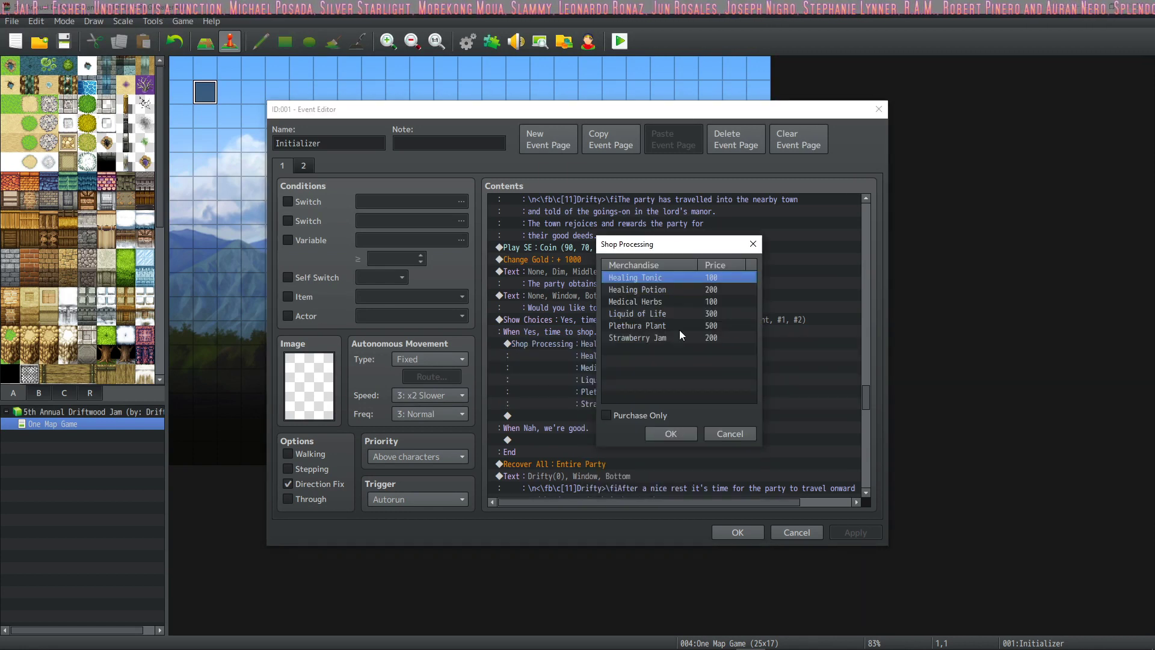
left_click(670, 303)
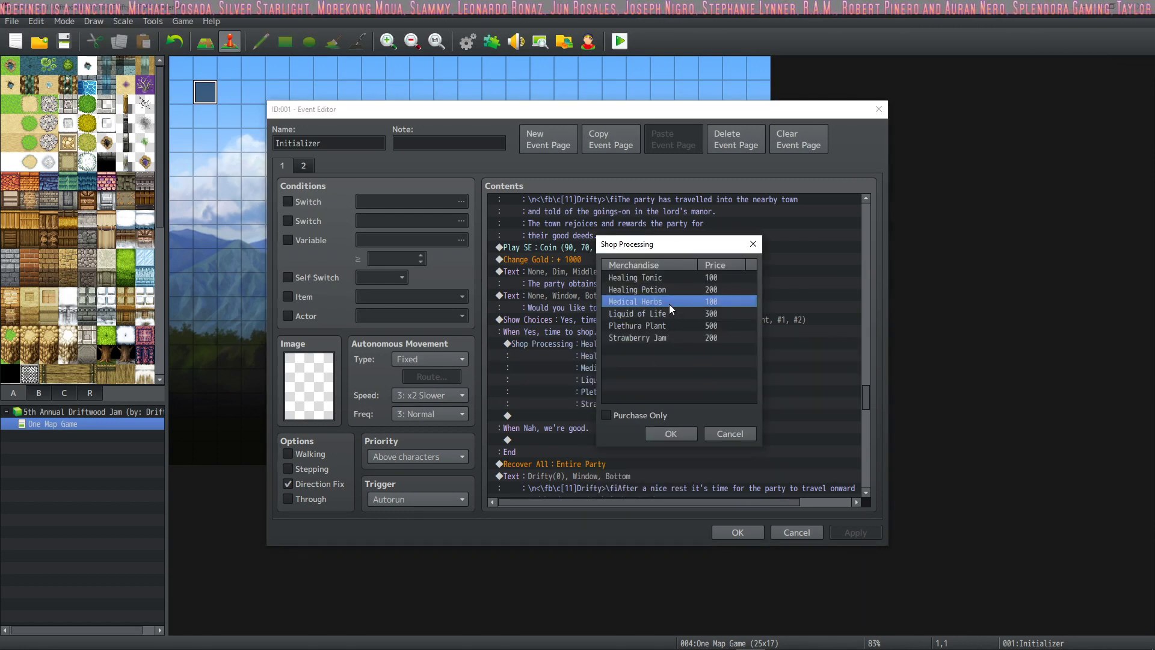
key("Delete")
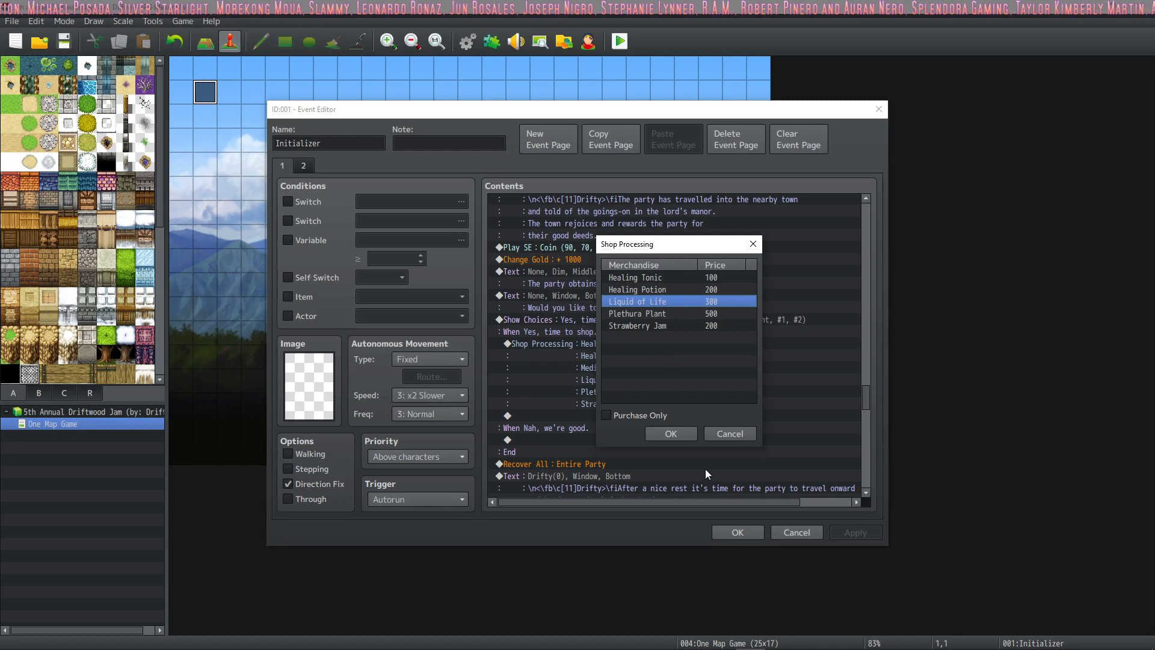
Confirm the shop's merchandise list without Medical Herbs and apply the change to the Initializer event
left_click(684, 433)
left_click(855, 534)
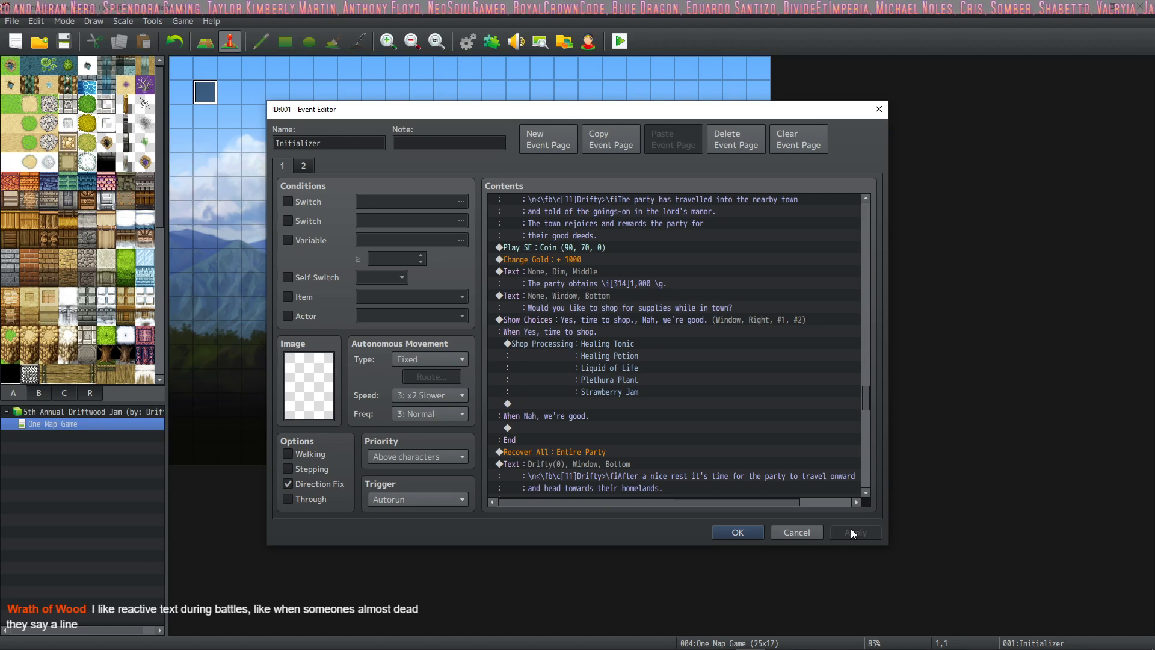
Examine the event commands from the town shop through the party recovery to the port town's parallax and battle back changes
left_click(602, 382)
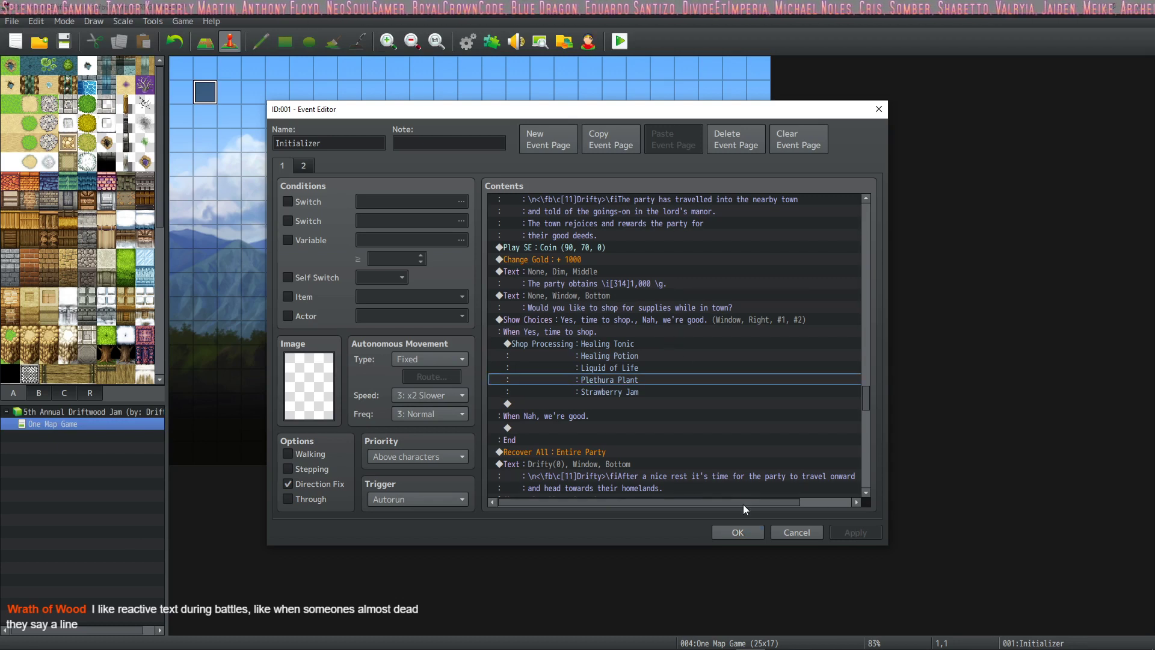
left_click(564, 359)
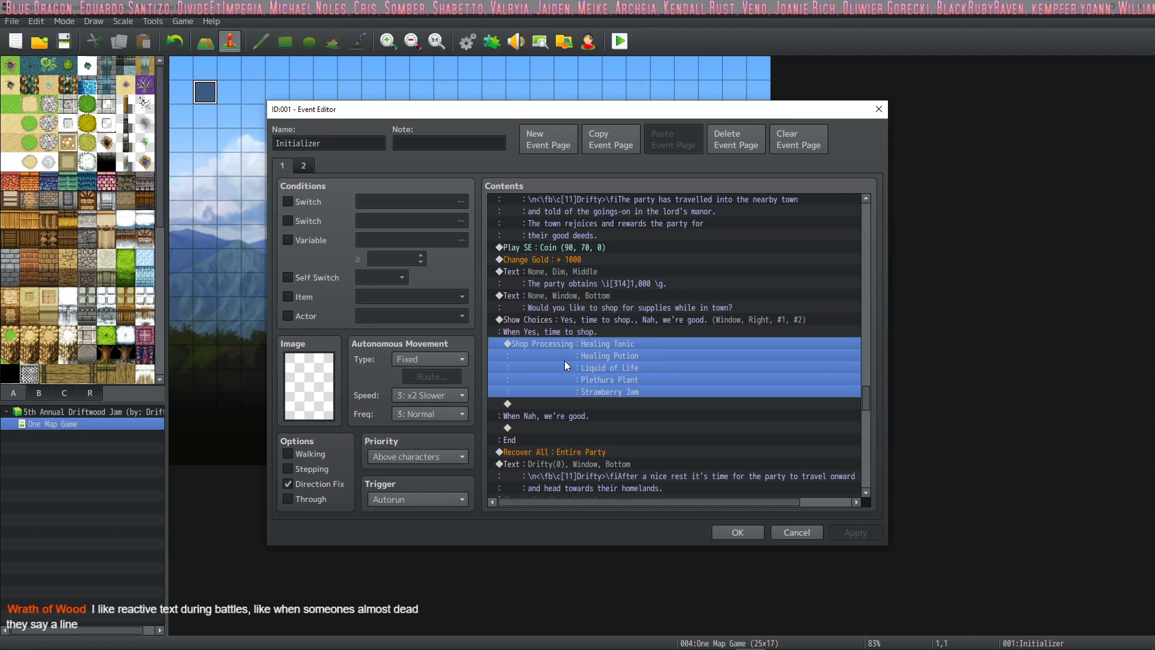
left_click(572, 359, "ctrl")
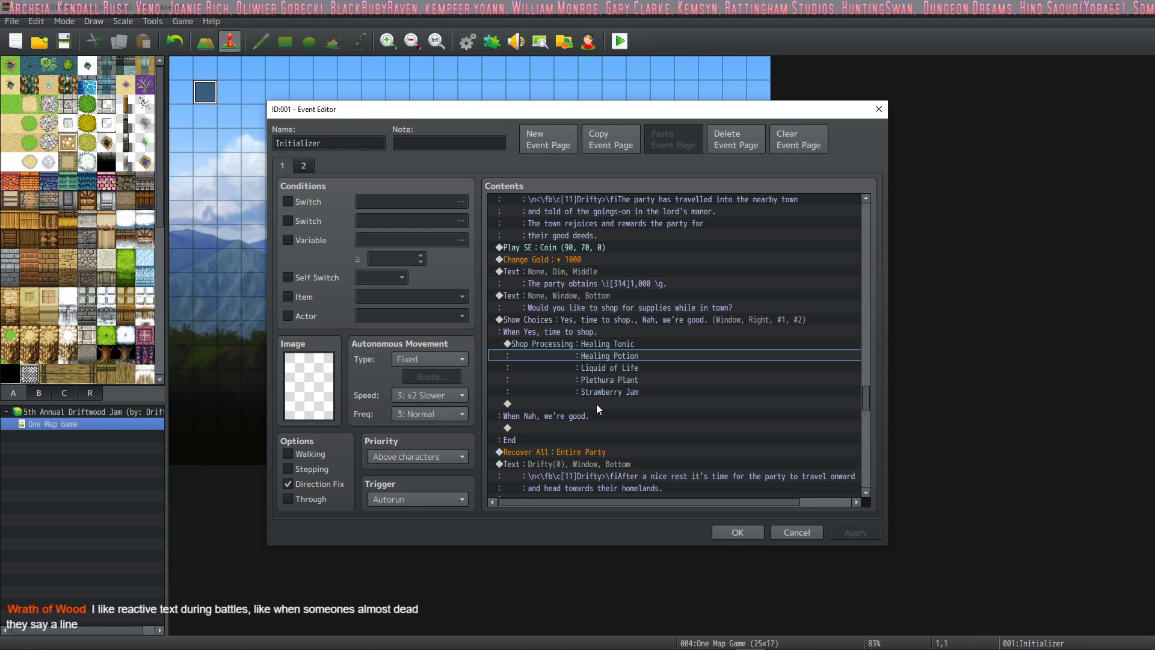
scroll(597, 404, "down", 2)
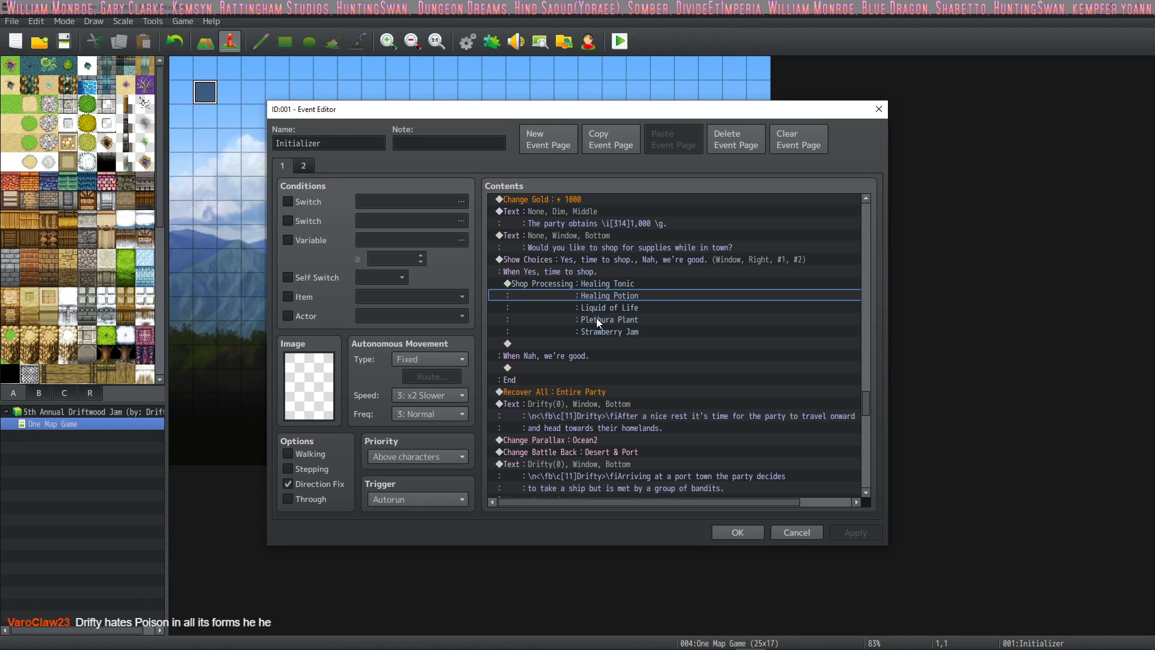
left_click(608, 288)
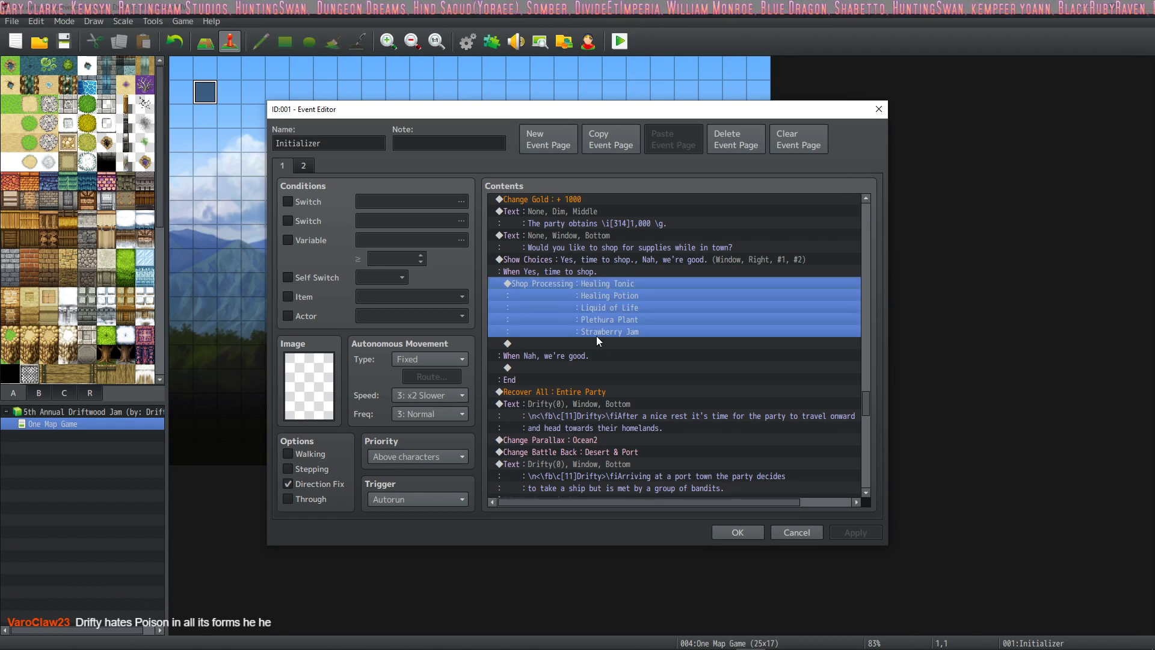
scroll(590, 337, "down", 3)
scroll(582, 322, "down", 2)
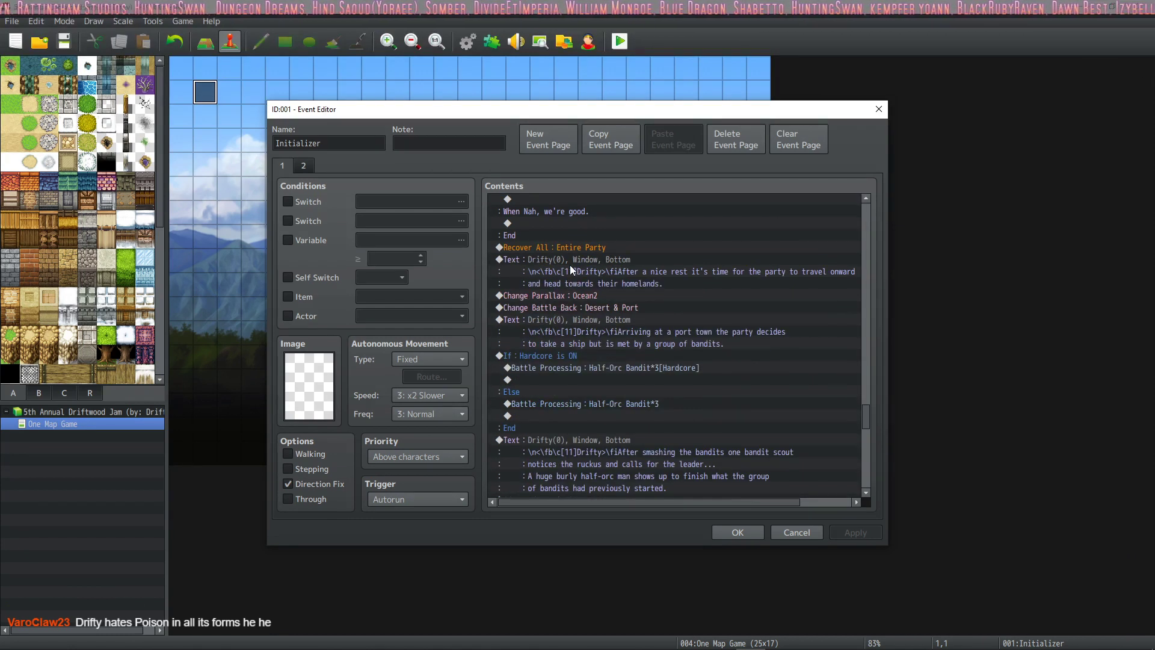
left_click(601, 248)
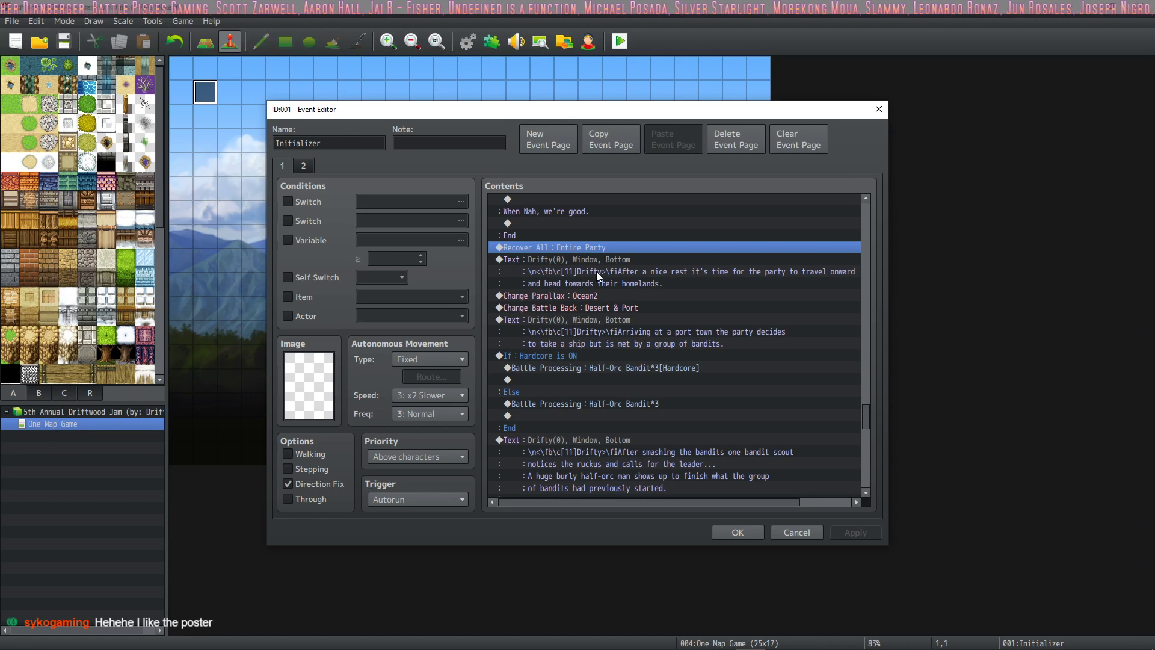
scroll(596, 272, "down", 1)
left_click(611, 271)
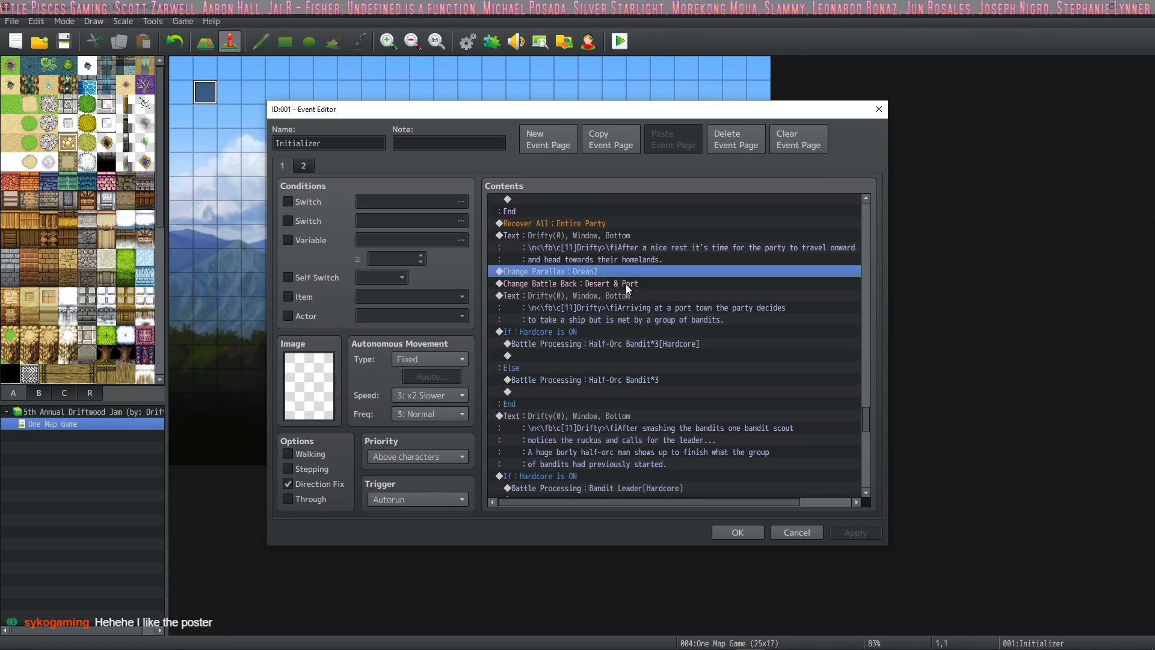
left_click(627, 286)
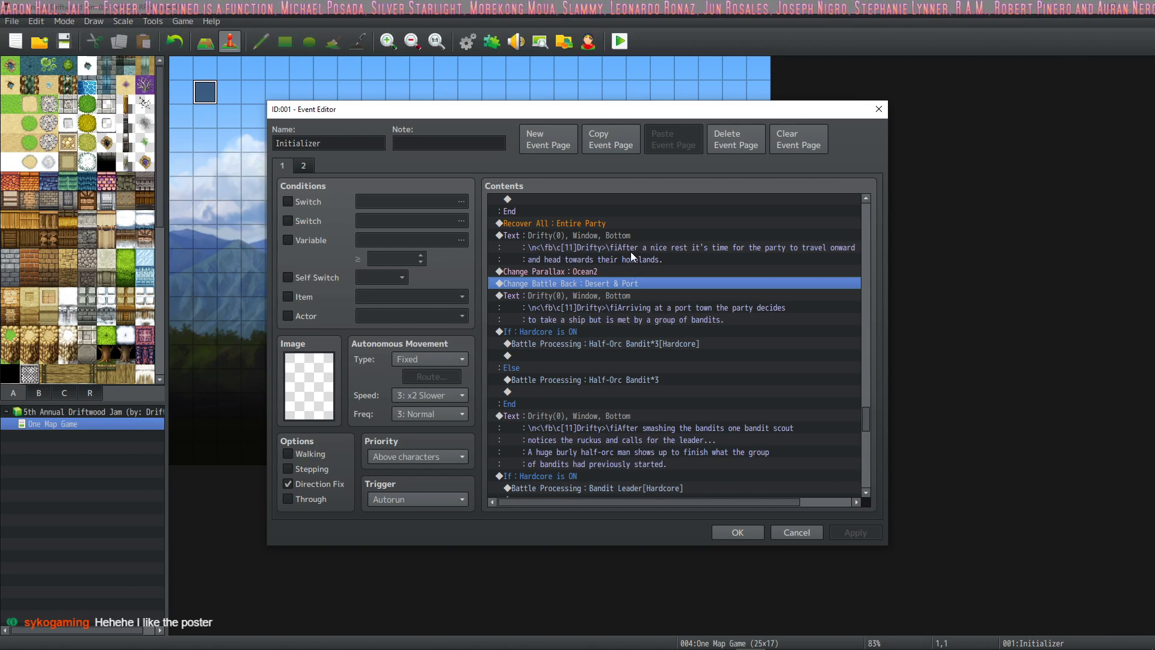
left_click(629, 272)
left_click(638, 287)
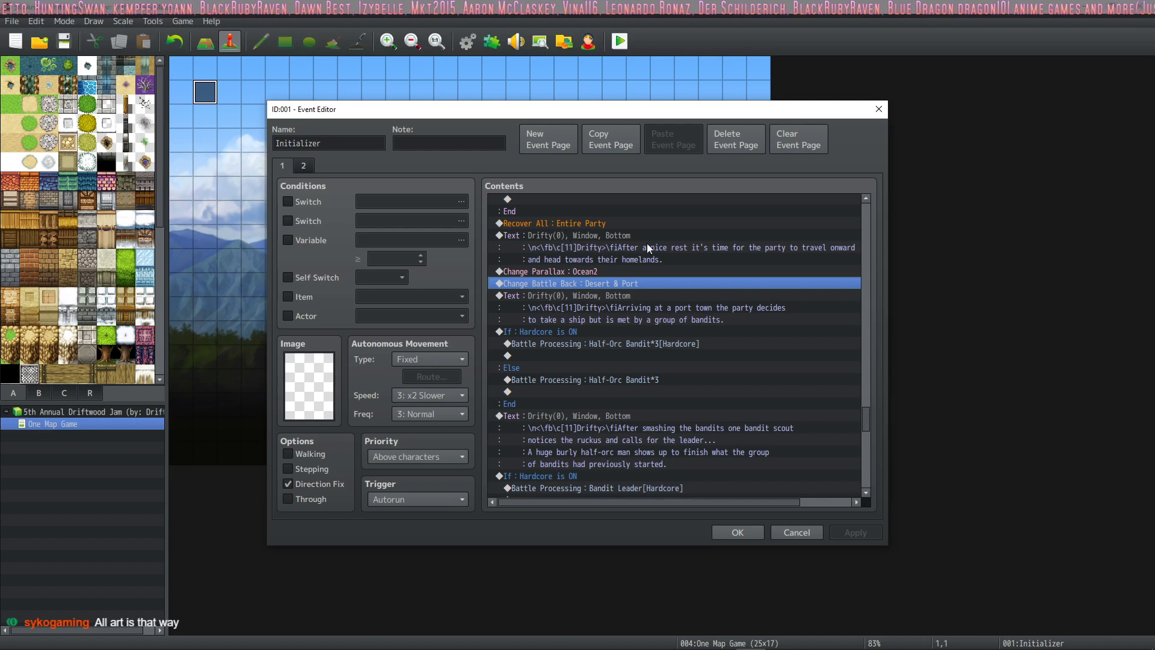
Review the Hardcore conditions and battles for the bandits and bandit leader, plus the ship scene's parallax, battle back and battle music commands
scroll(760, 283, "down", 4)
scroll(664, 281, "up", 1)
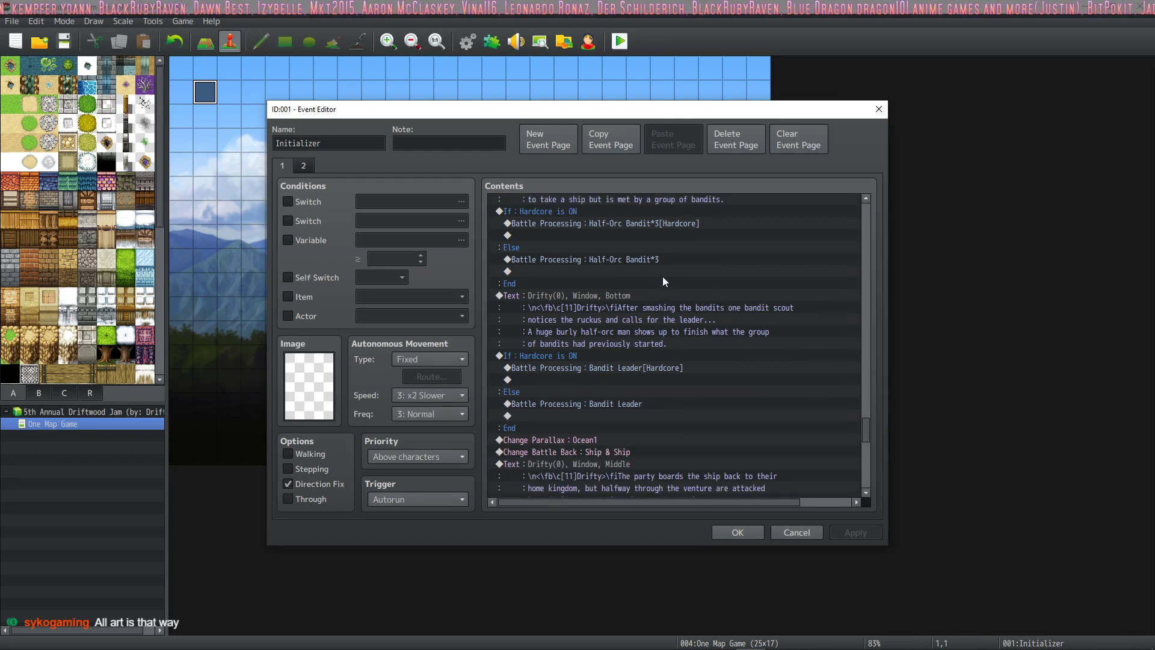
left_click(570, 211)
left_click(577, 223)
left_click(593, 258)
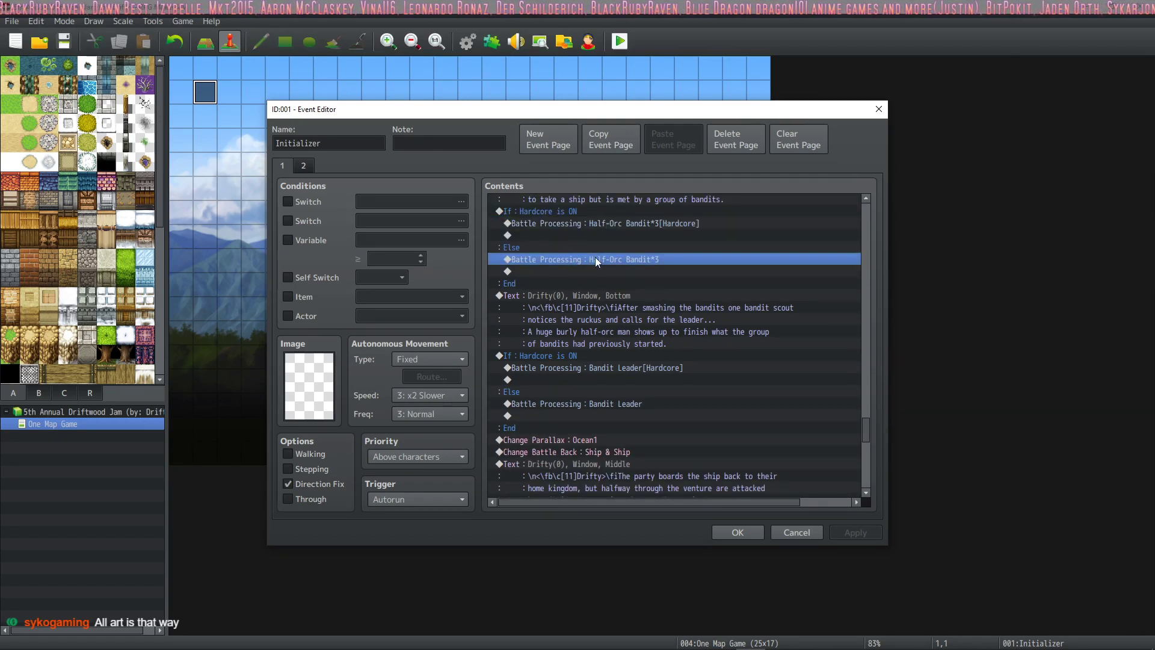
left_click(599, 270)
left_click(609, 308)
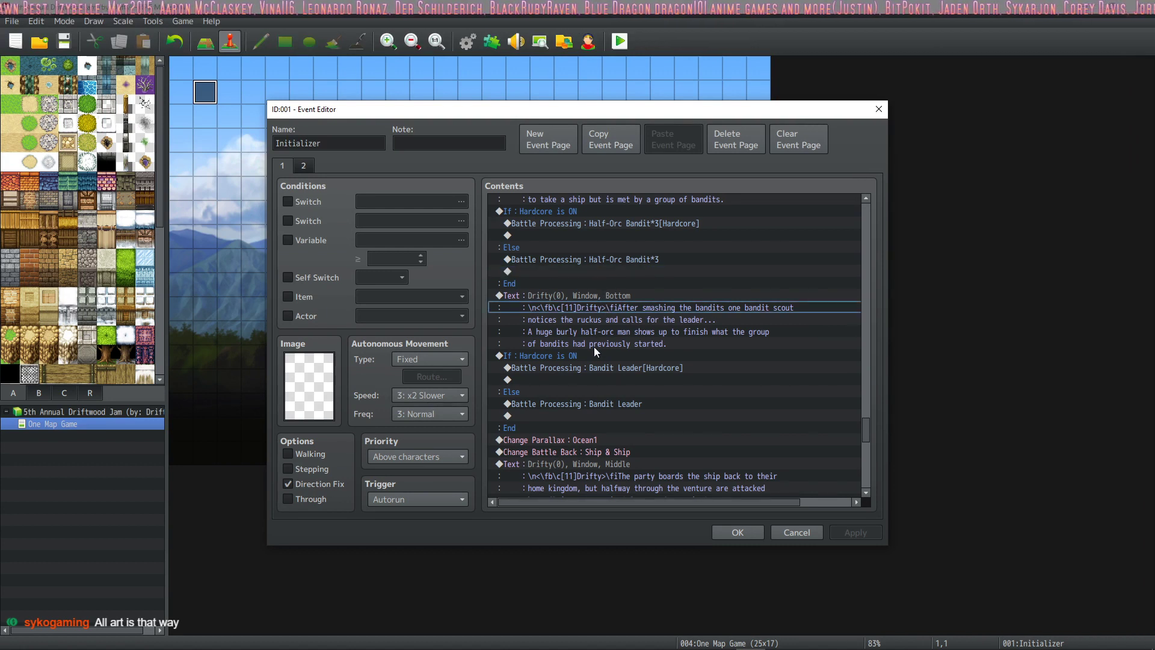
scroll(594, 347, "down", 11)
left_click(606, 222)
left_click(598, 234)
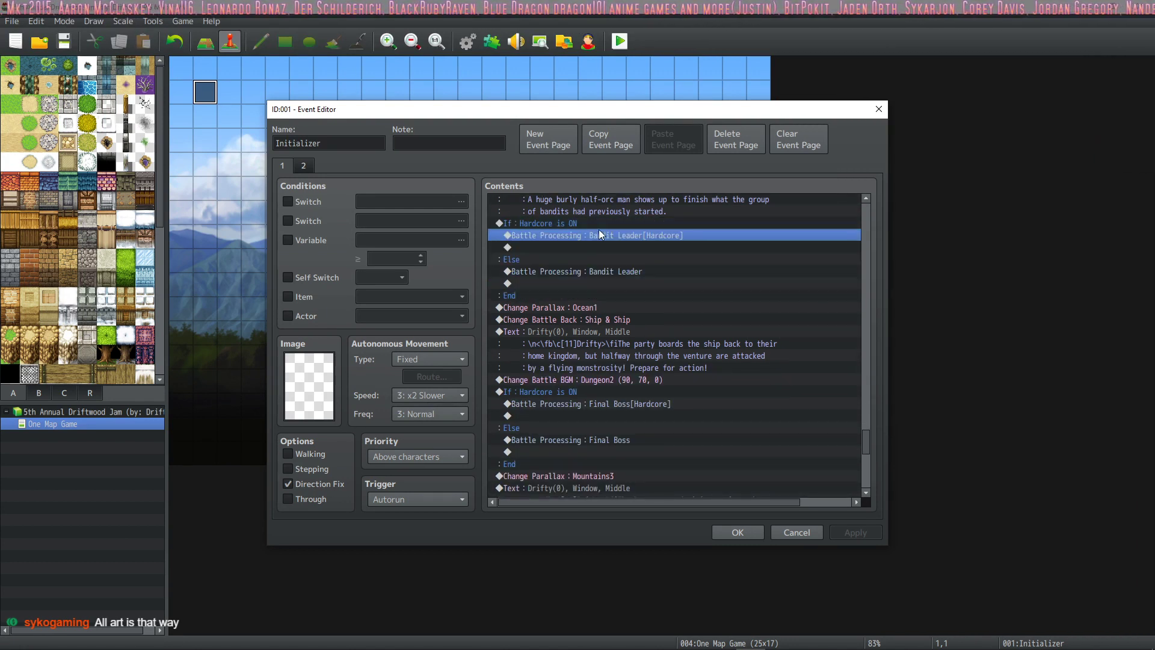
left_click(573, 280)
left_click(575, 272)
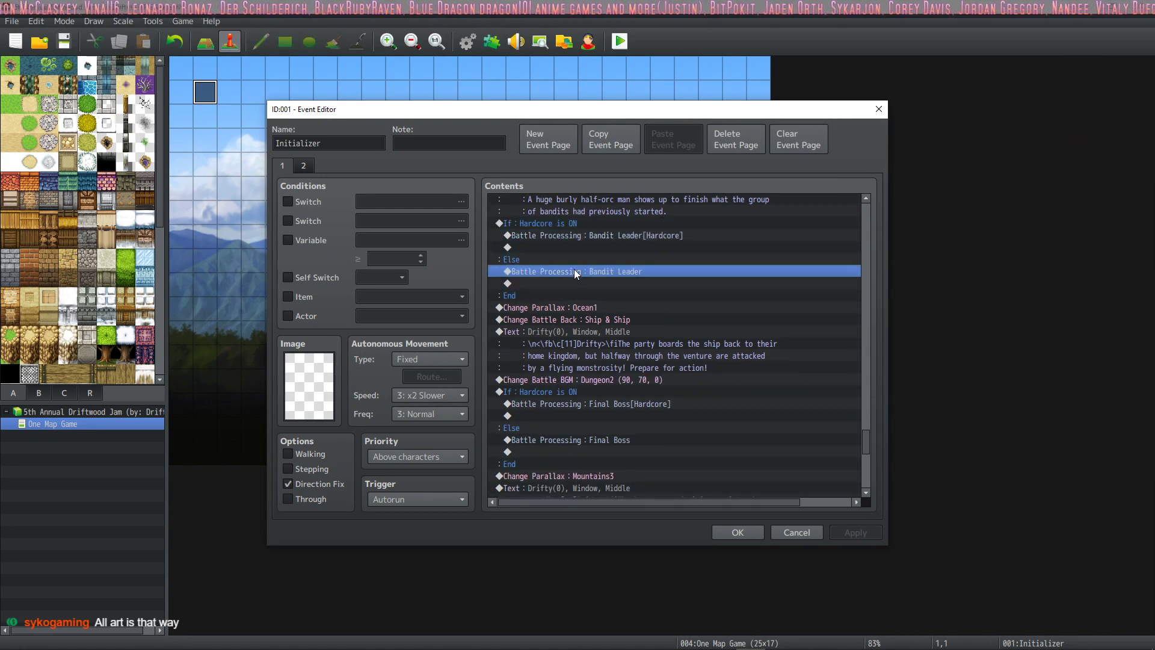
left_click(589, 307)
left_click(588, 323)
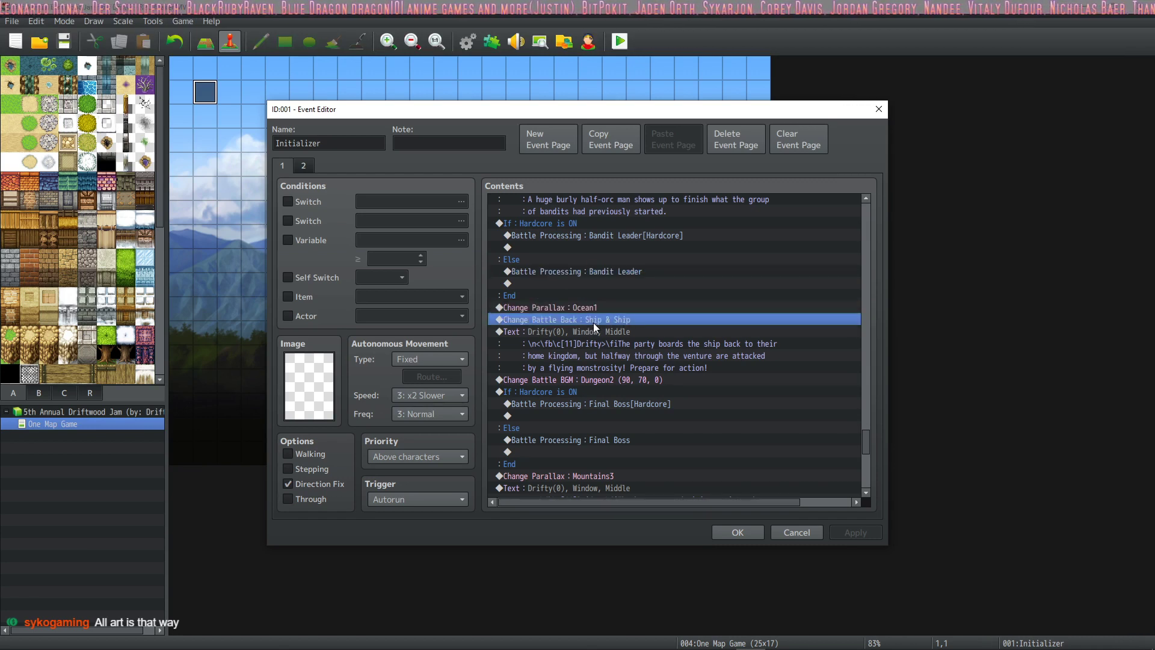
scroll(601, 340, "down", 4)
left_click(597, 331)
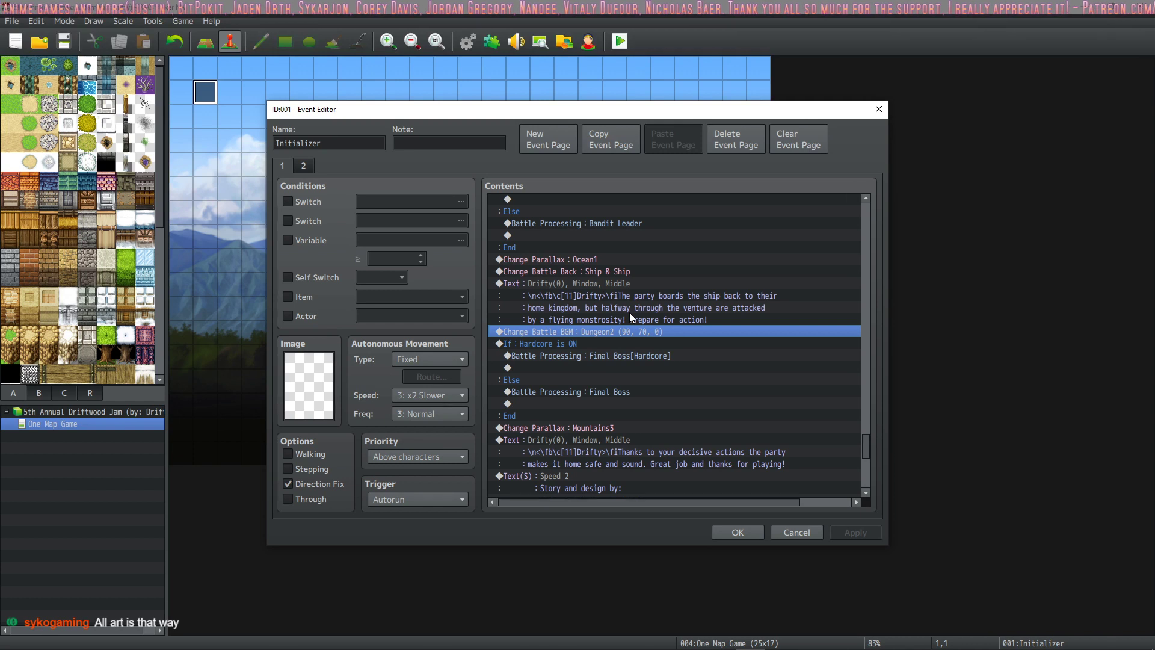
Review the ending message, the scrolling credits text and the return to the title screen at the end of the event
scroll(629, 312, "down", 8)
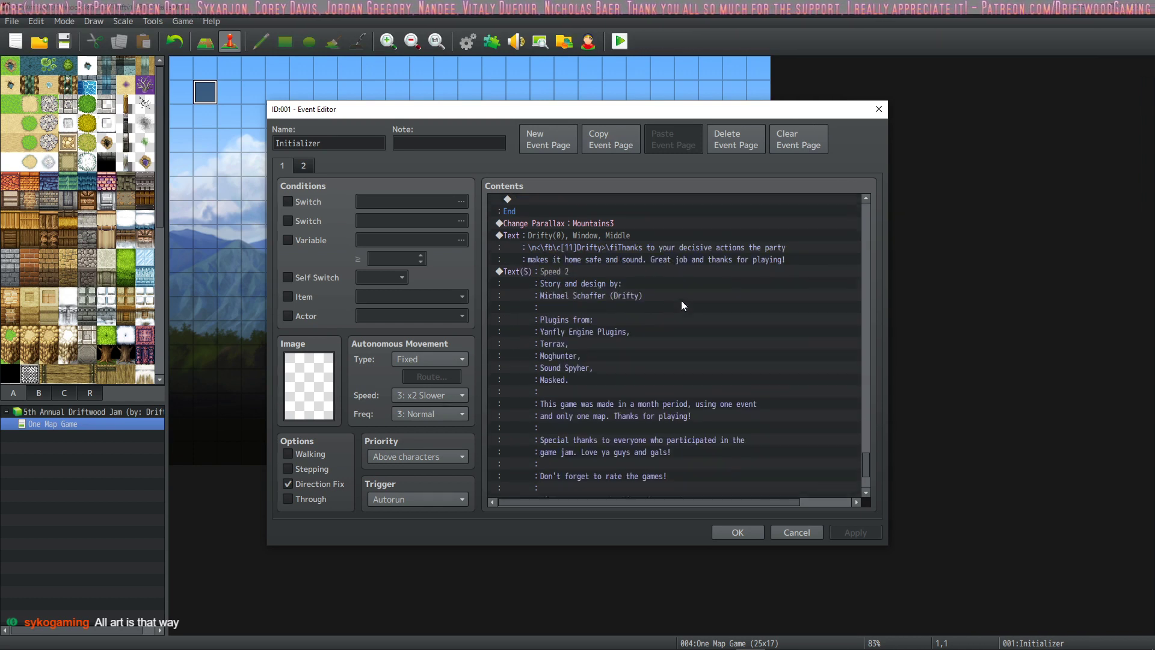
scroll(672, 293, "up", 3)
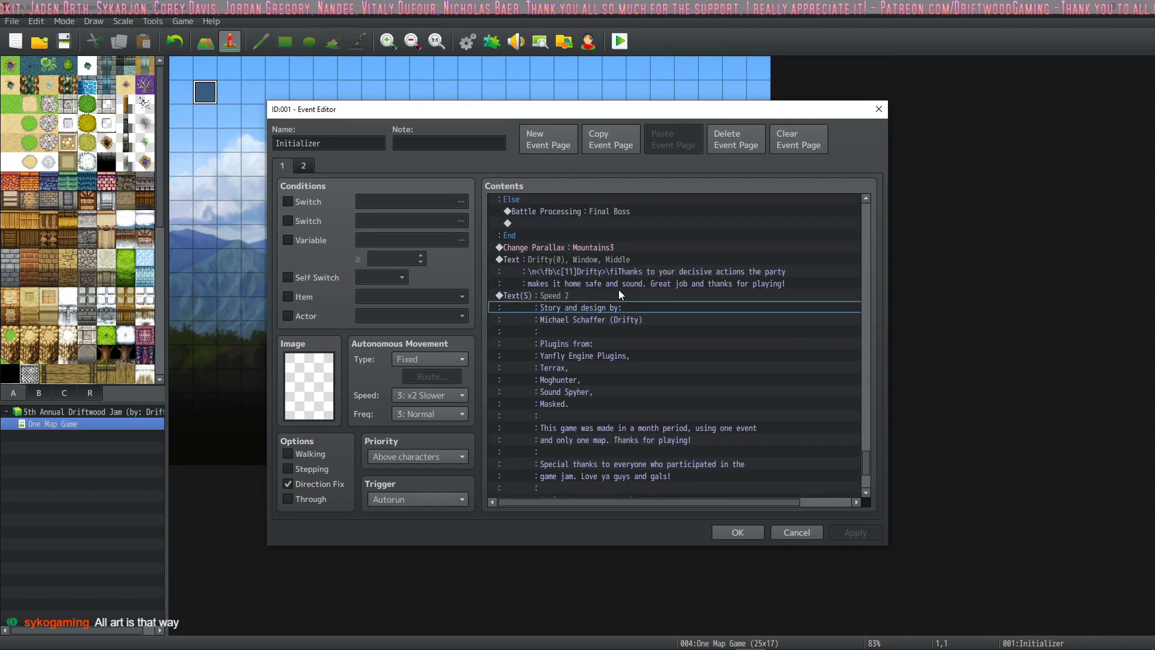
left_click(624, 294)
scroll(626, 284, "down", 4)
left_click(627, 279, "ctrl")
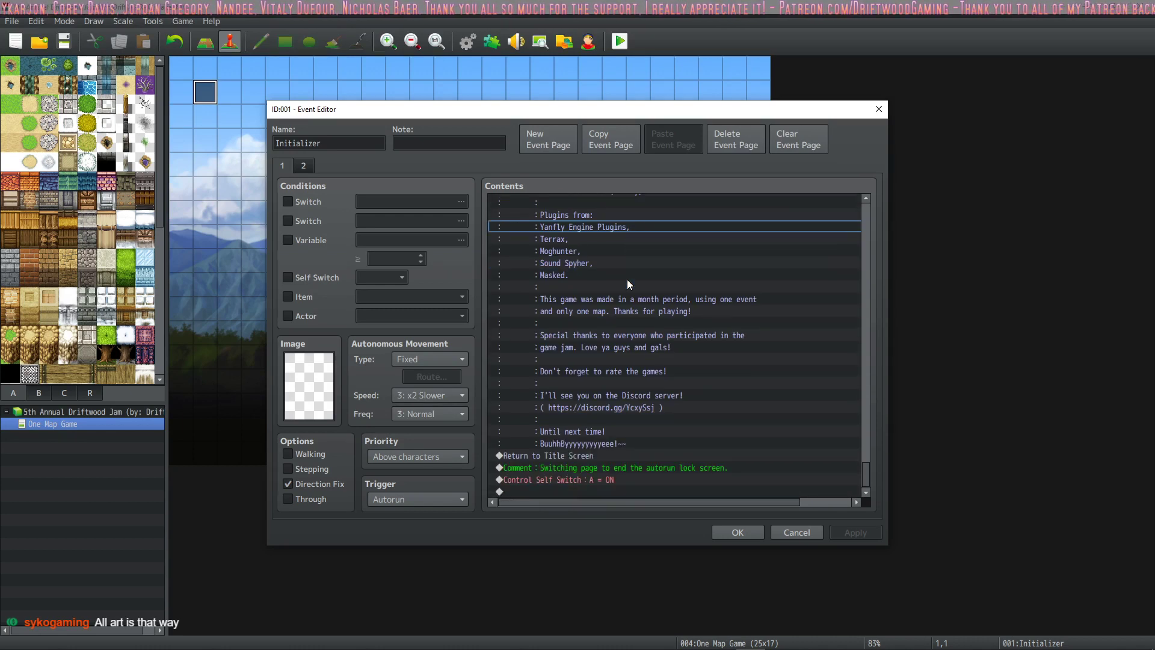
left_click(626, 410, "ctrl")
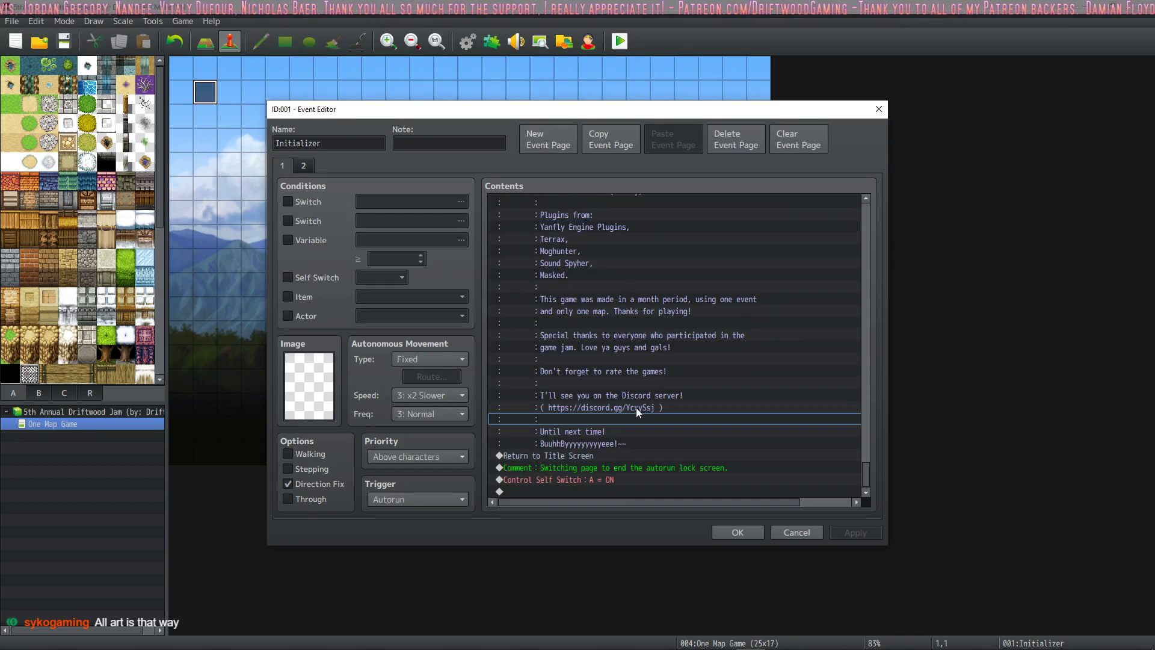
left_click(566, 456)
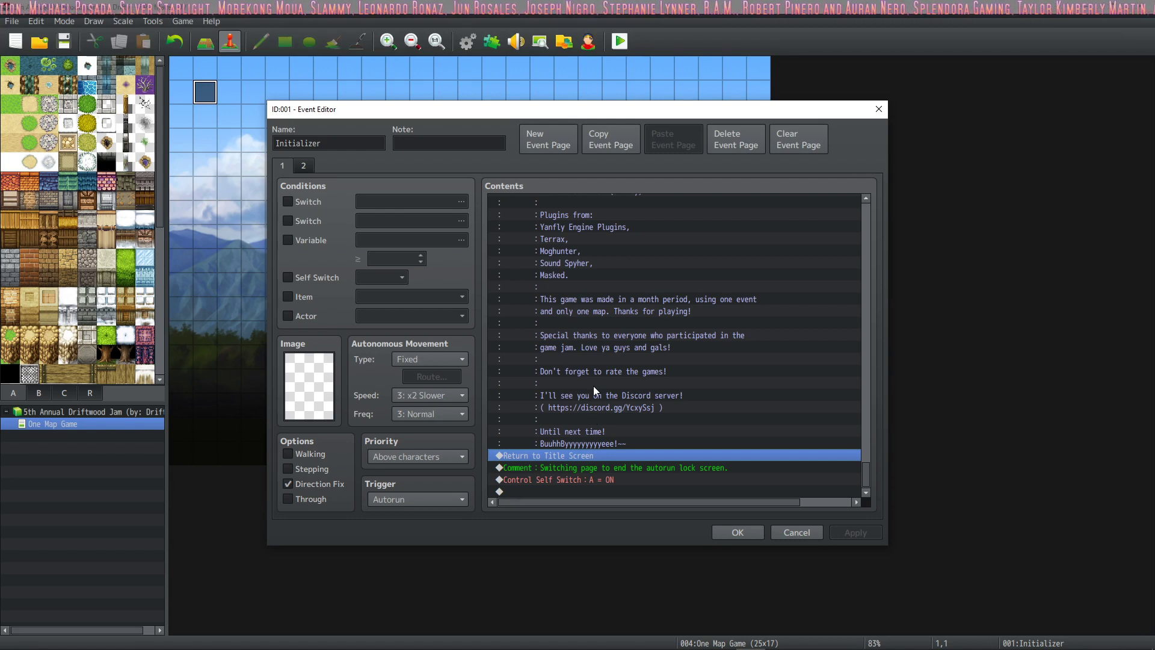
Accept the Initializer event's commands and save the project
scroll(664, 392, "up", 4)
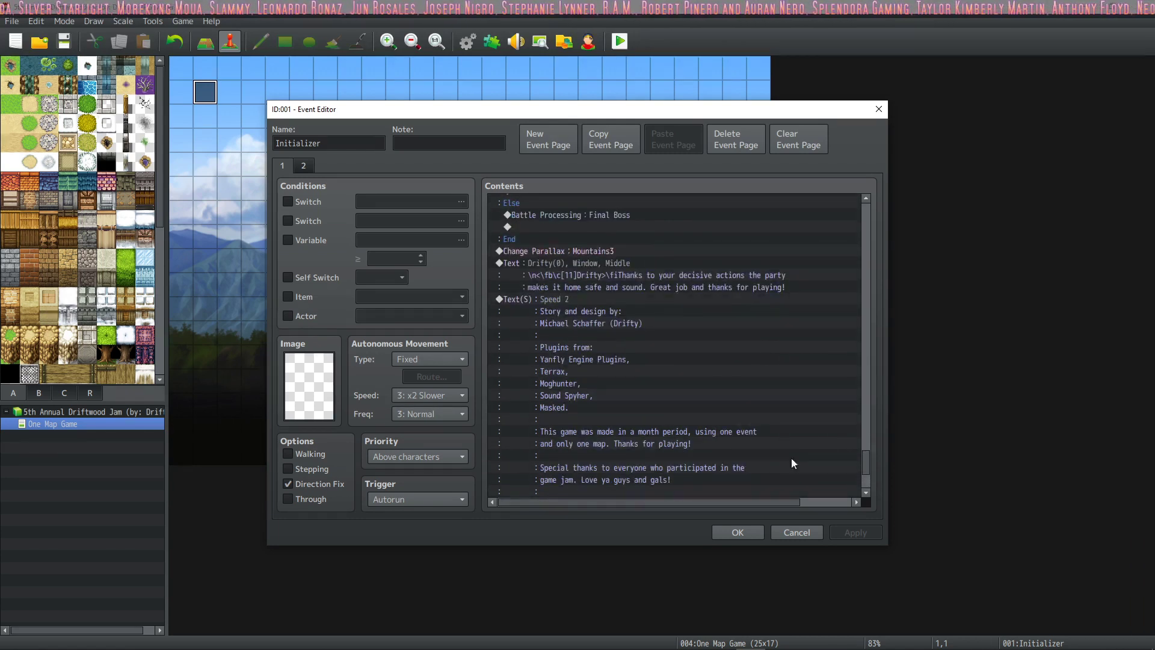
left_click_drag(869, 463, 868, 208)
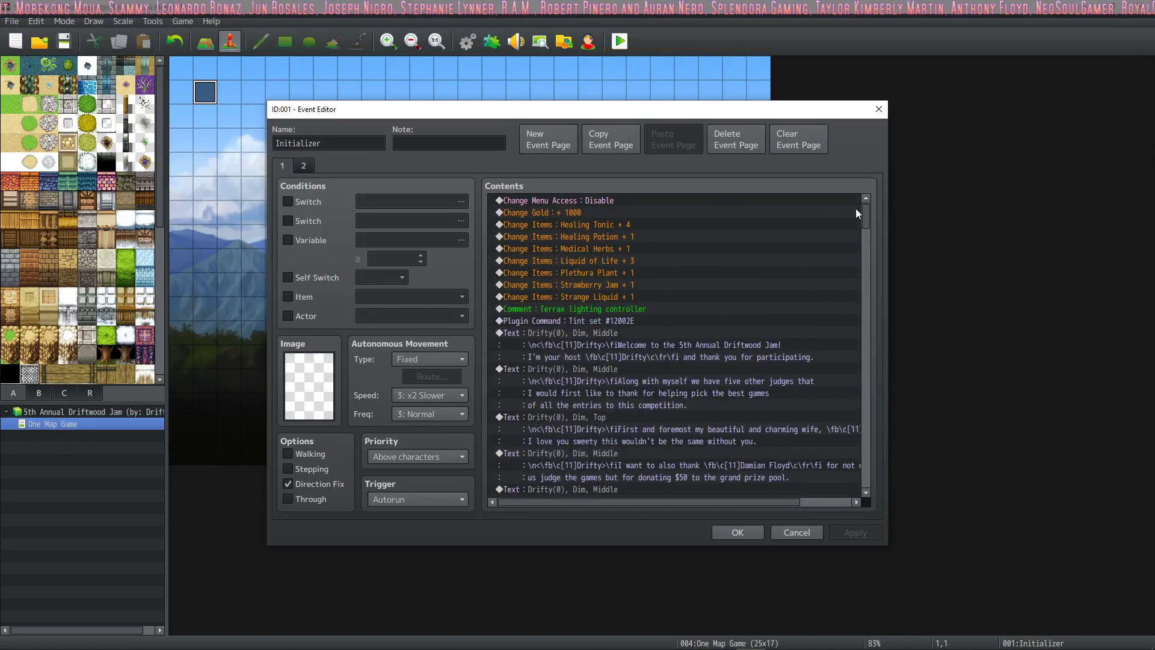
left_click(743, 532)
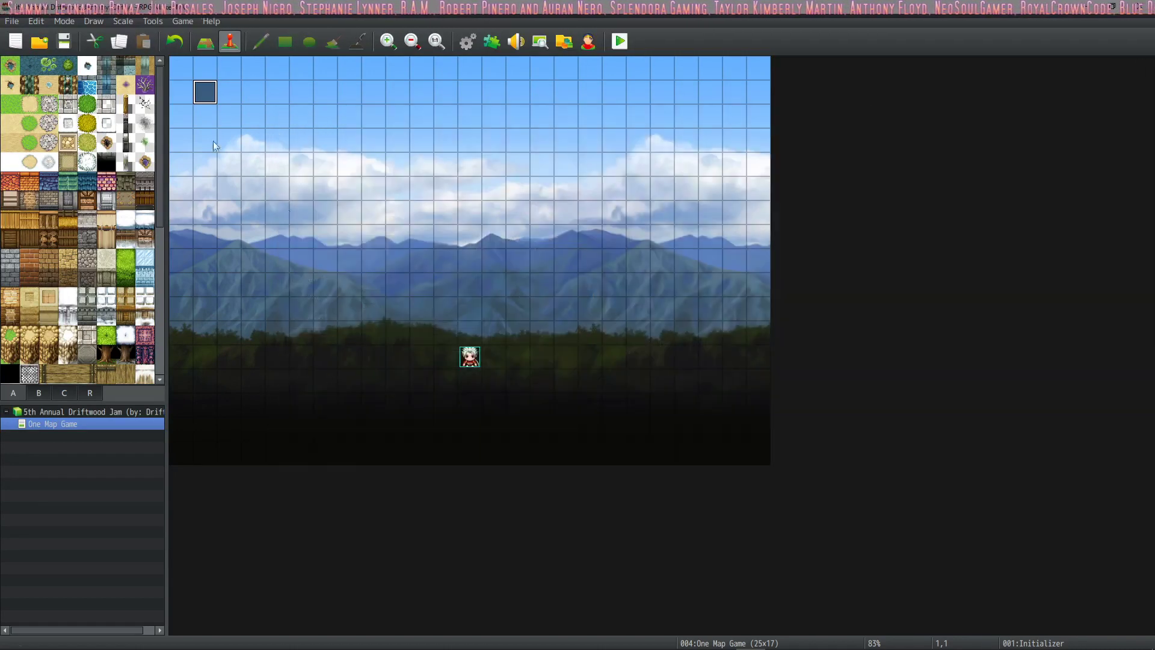
left_click(67, 42)
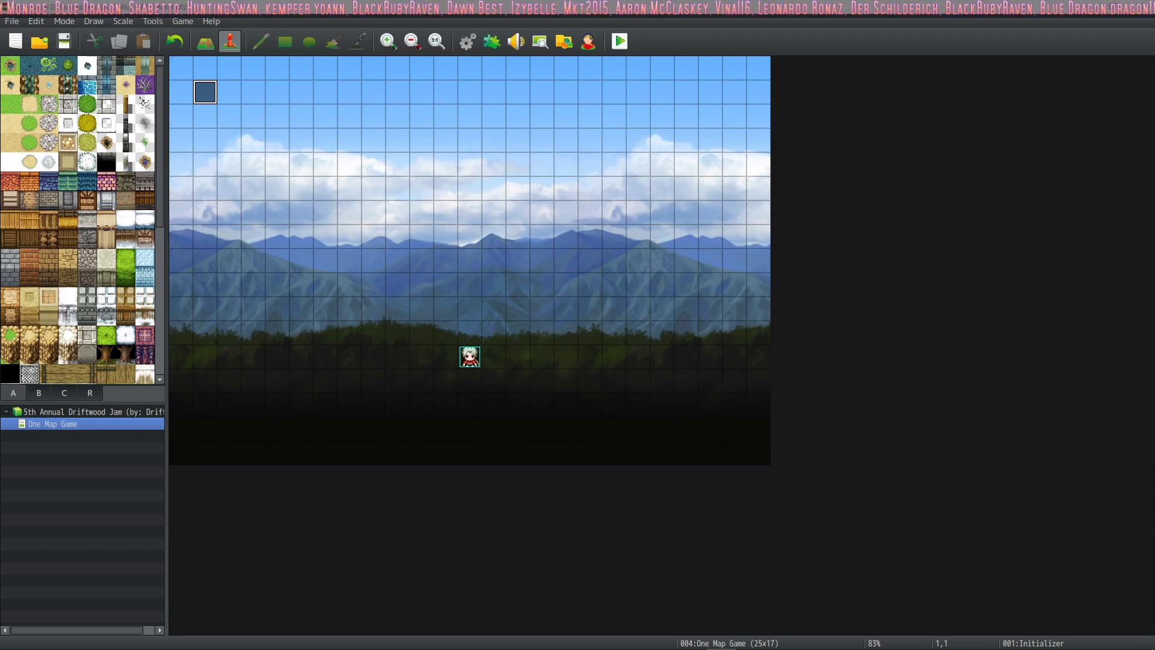
Switch to the 5th Annual Driftwood Jam page on itch.io and examine the results rankings down to the Boss Battle Rush entry
key("alt+Tab")
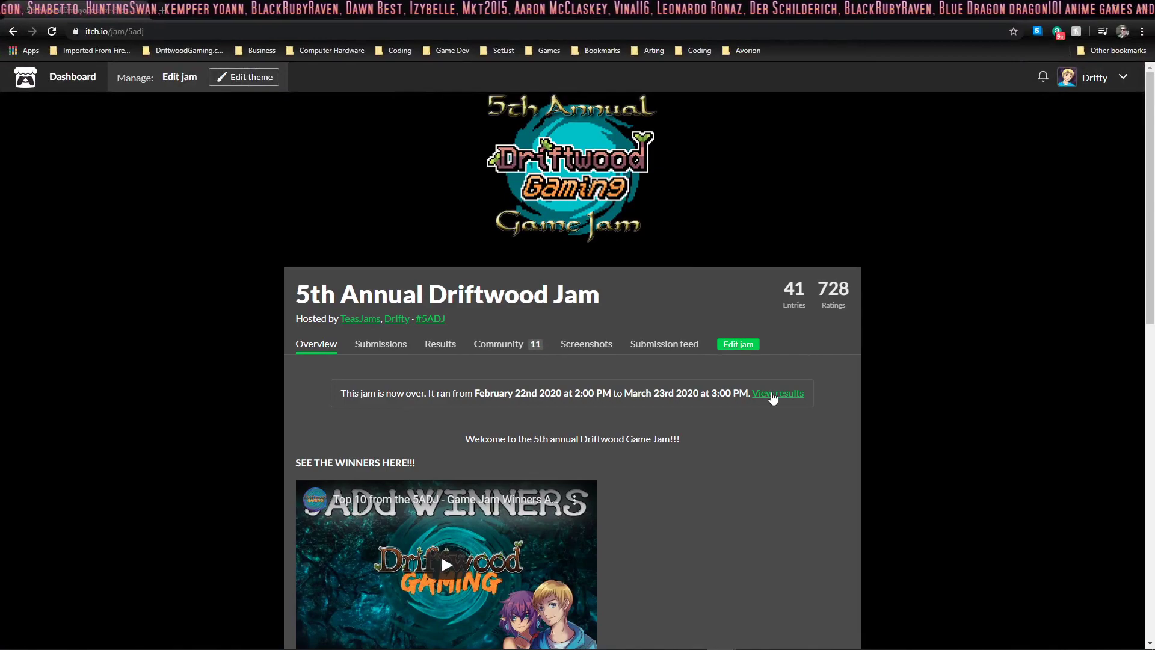
scroll(763, 378, "down", 12)
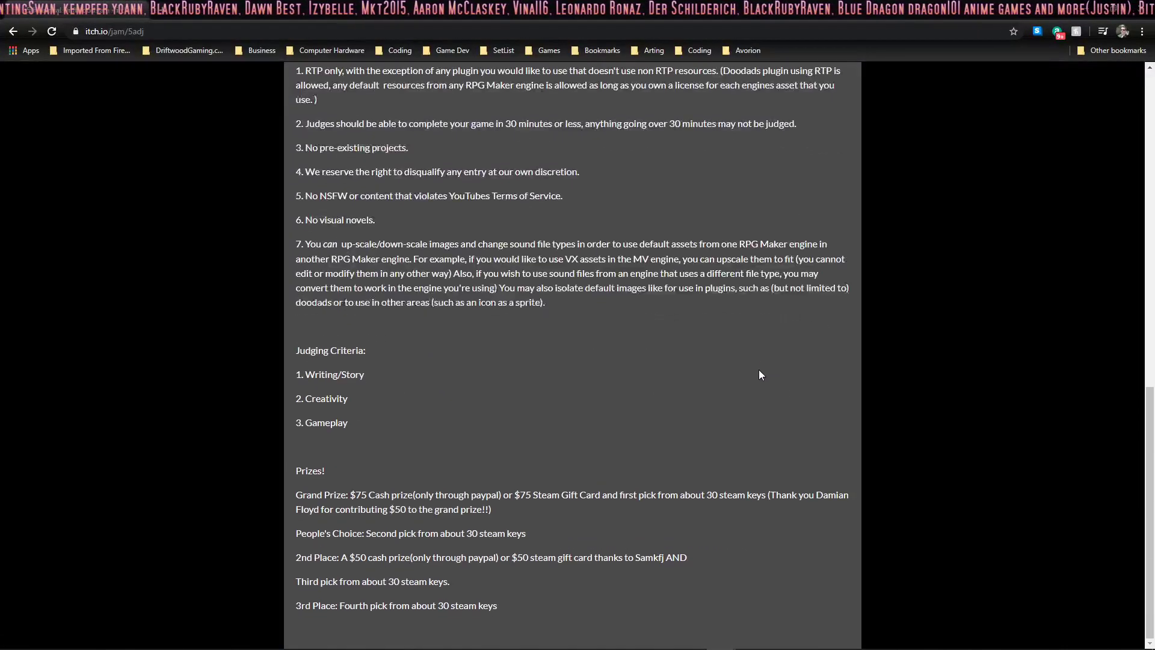
scroll(760, 369, "up", 12)
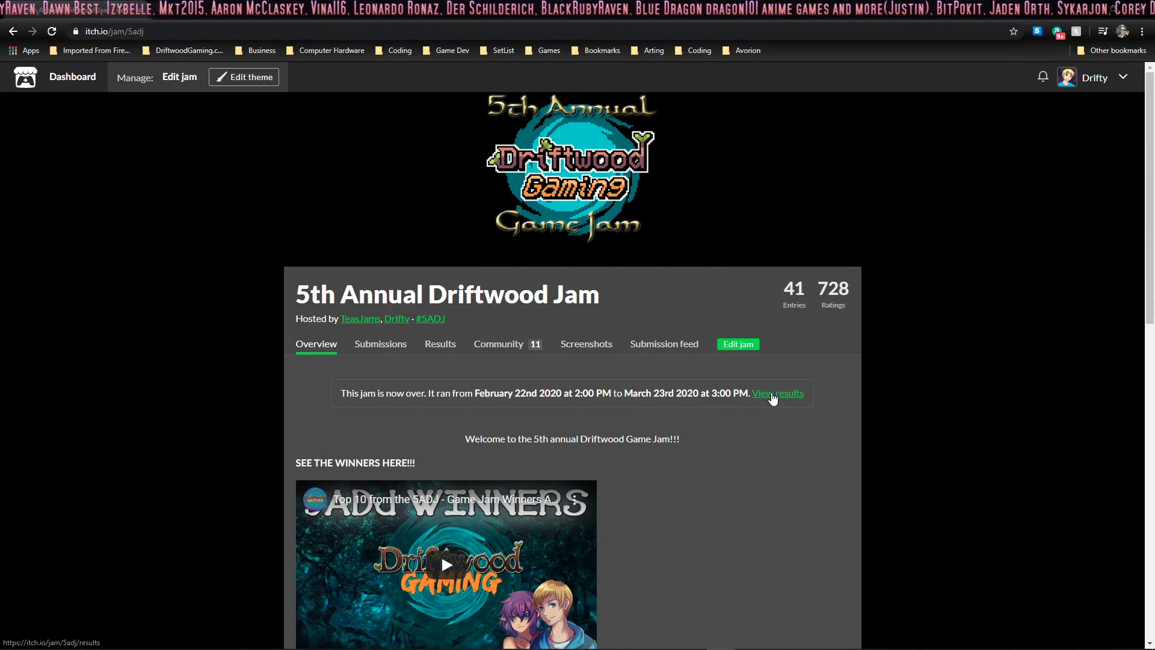
left_click(773, 396)
scroll(430, 303, "down", 10)
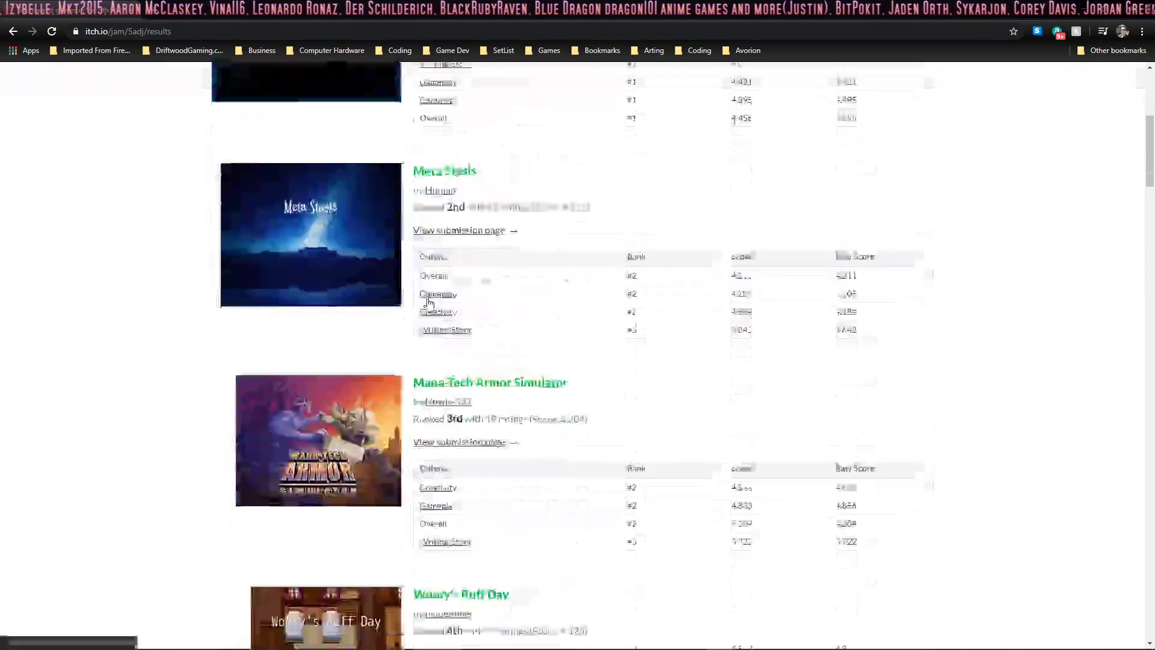
scroll(429, 303, "up", 7)
scroll(430, 302, "down", 20)
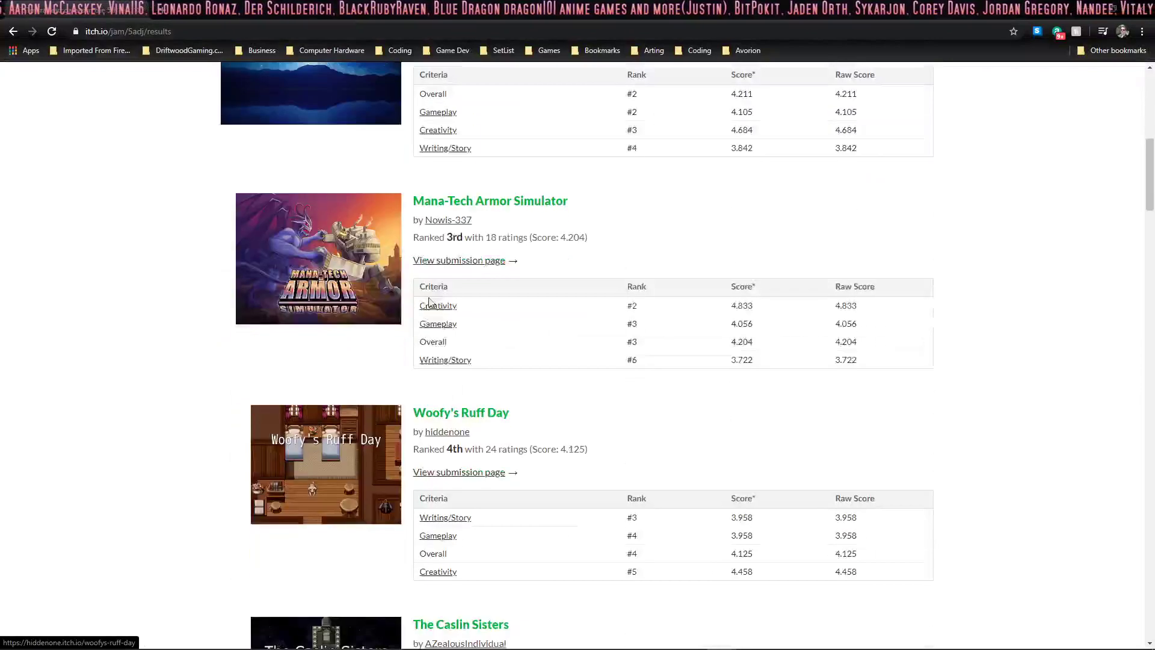
scroll(431, 302, "down", 19)
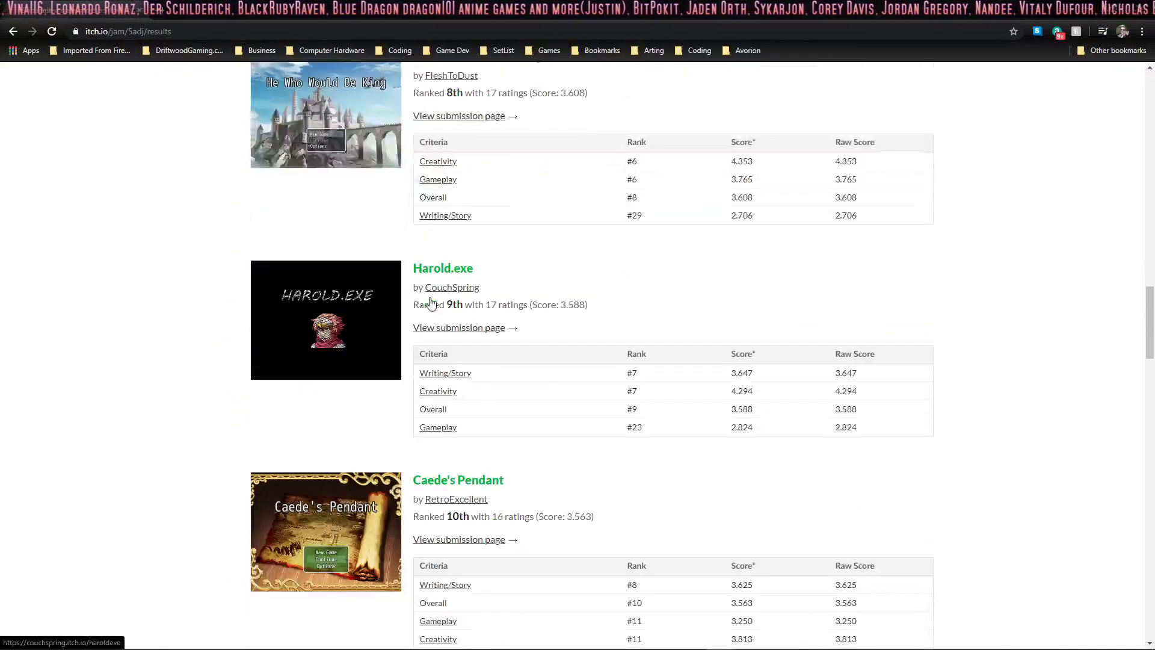
scroll(431, 303, "down", 19)
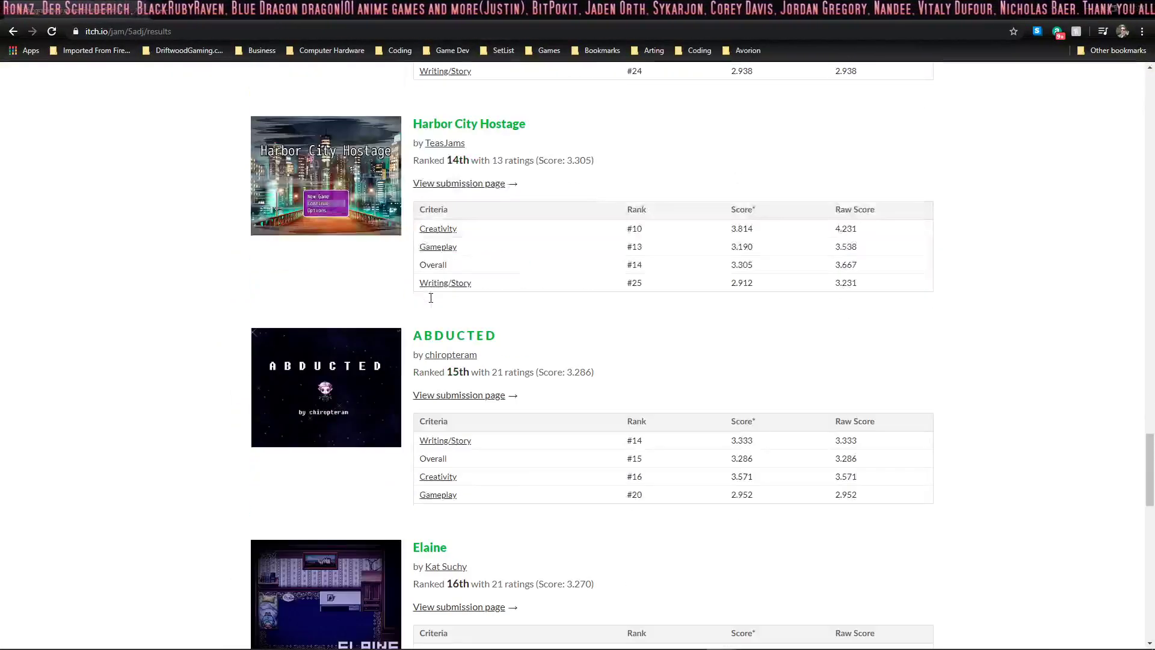
scroll(430, 302, "up", 1)
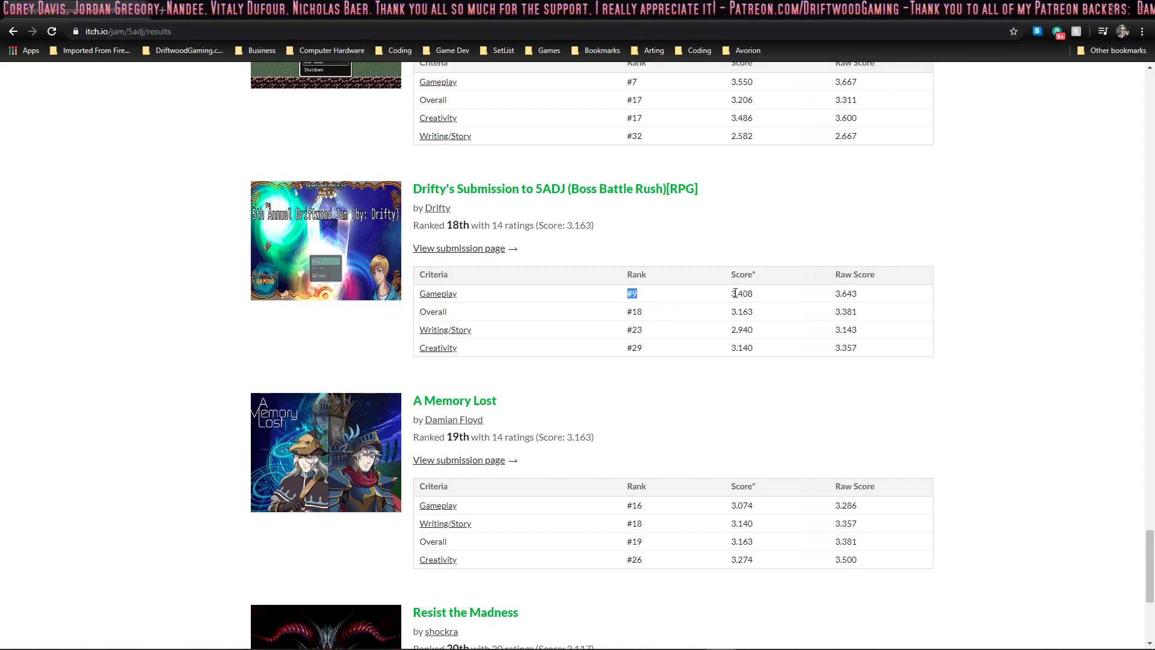
Examine the Boss Battle Rush entry's criteria rankings and return to the jam's overall results header
left_click_drag(748, 364, 640, 356)
left_click(652, 352)
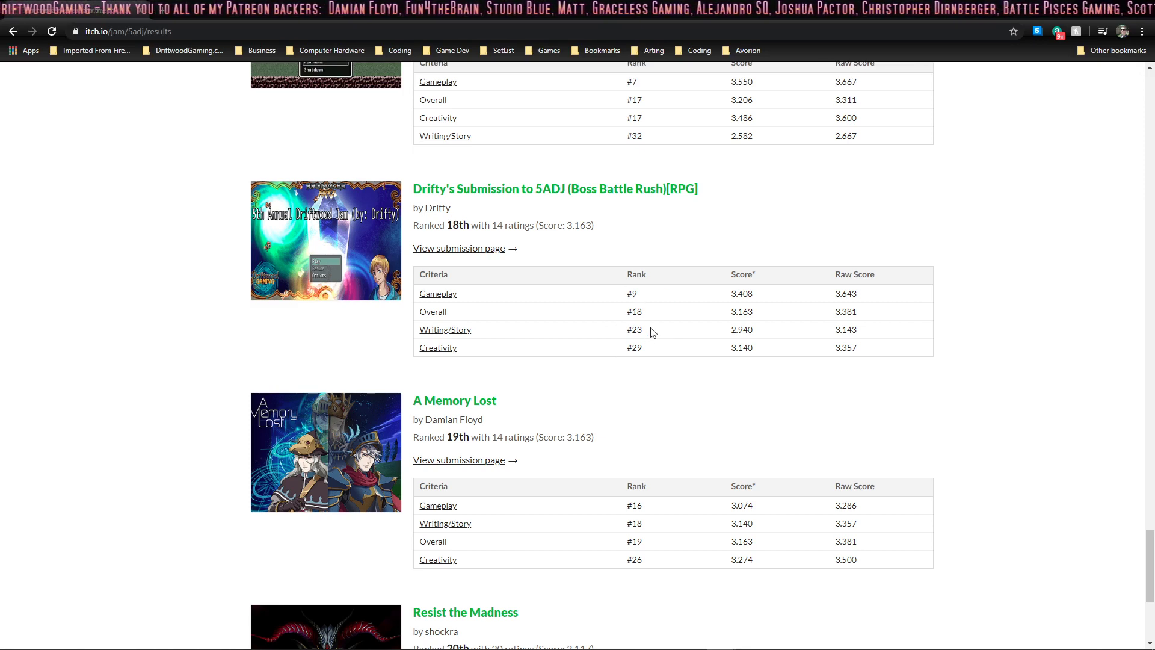
scroll(653, 333, "up", 20)
scroll(653, 349, "up", 15)
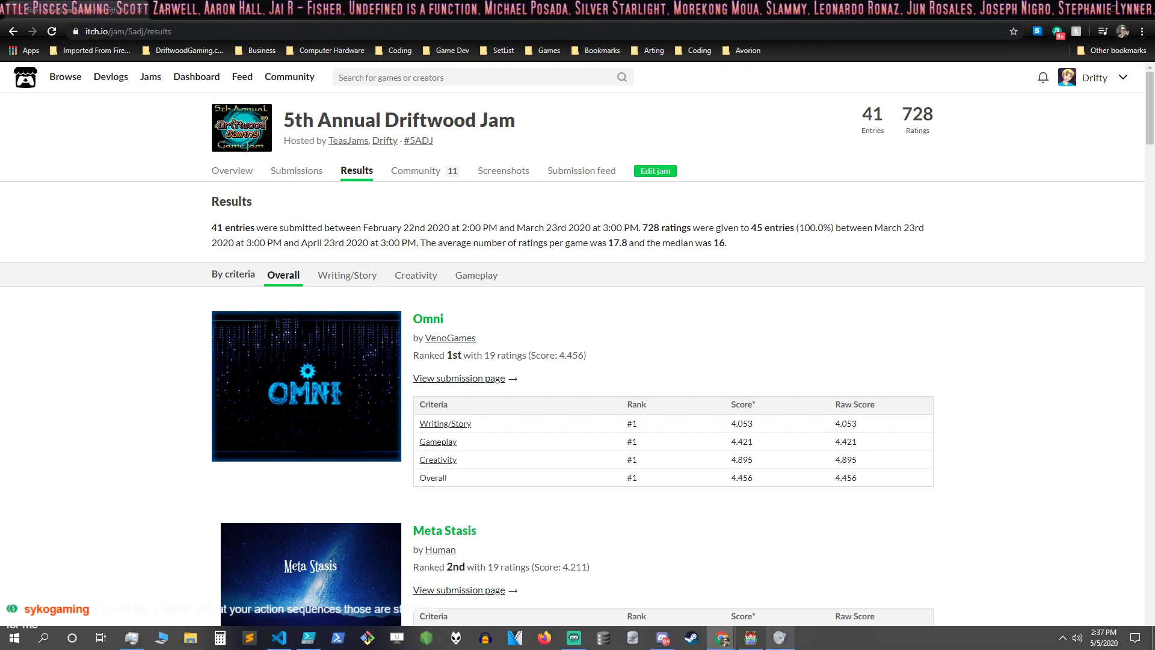
Switch to RPG Maker MV and copy the full note of the Aimed Shot skill from the database
left_click(750, 637)
left_click(491, 41)
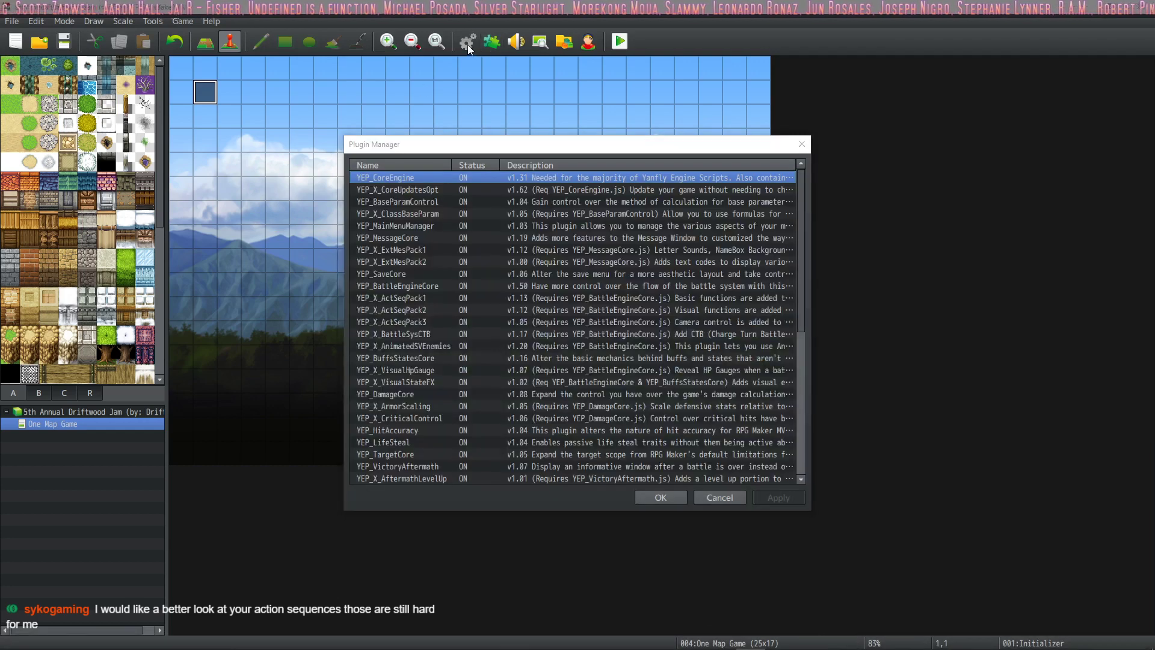
left_click(678, 497)
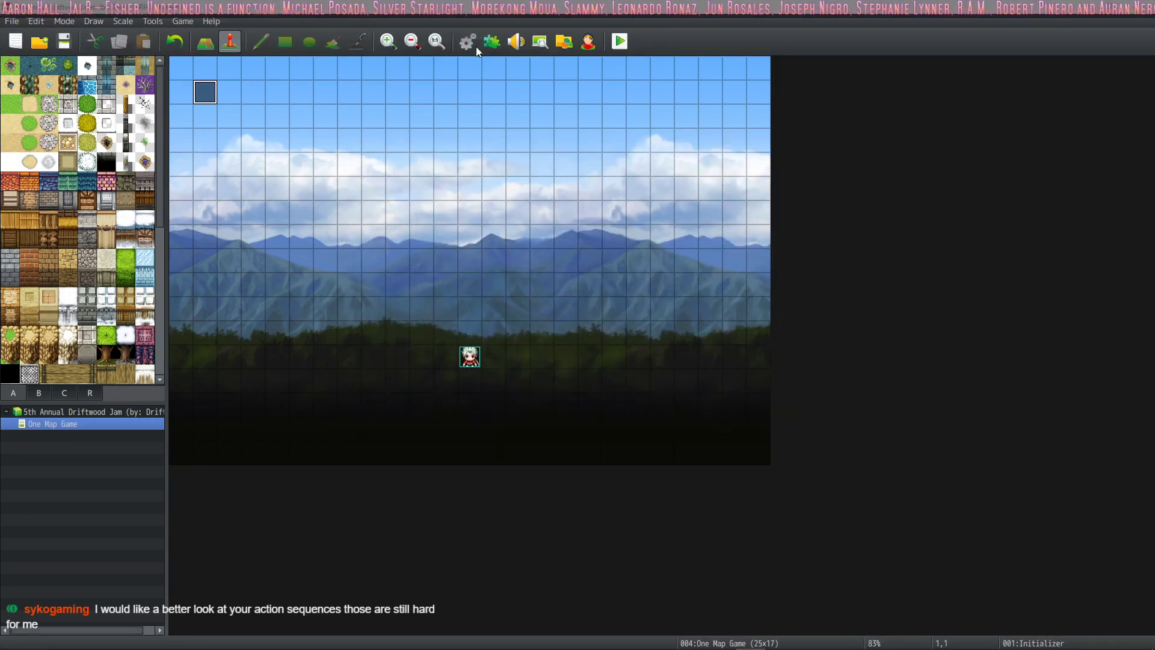
left_click(468, 42)
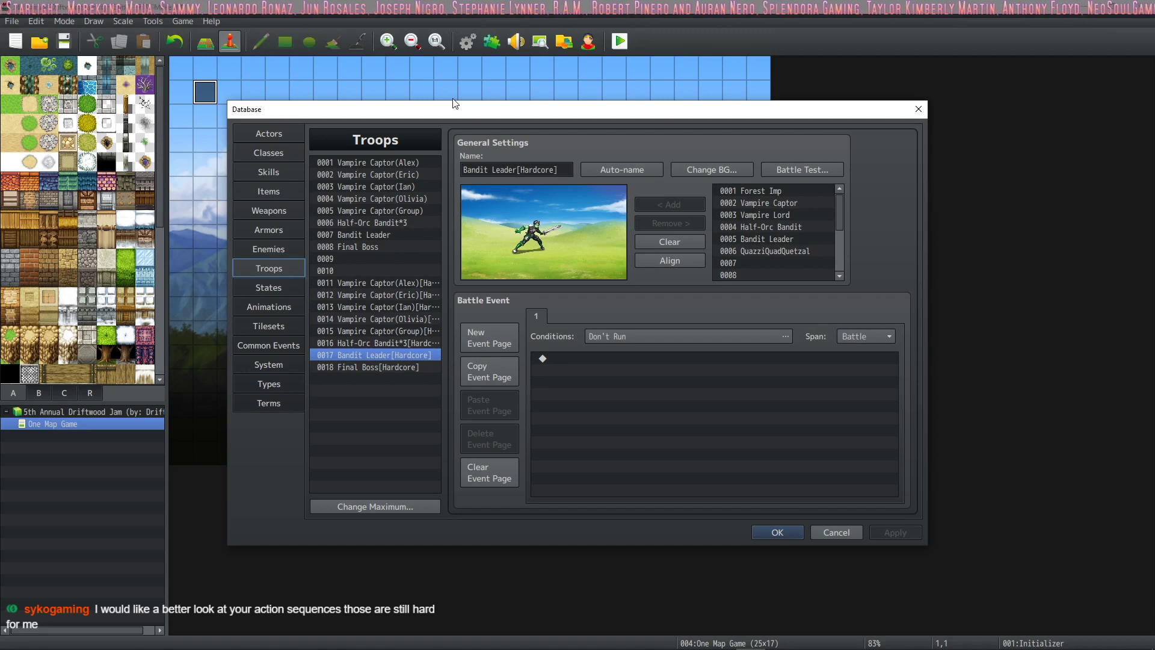
left_click(269, 171)
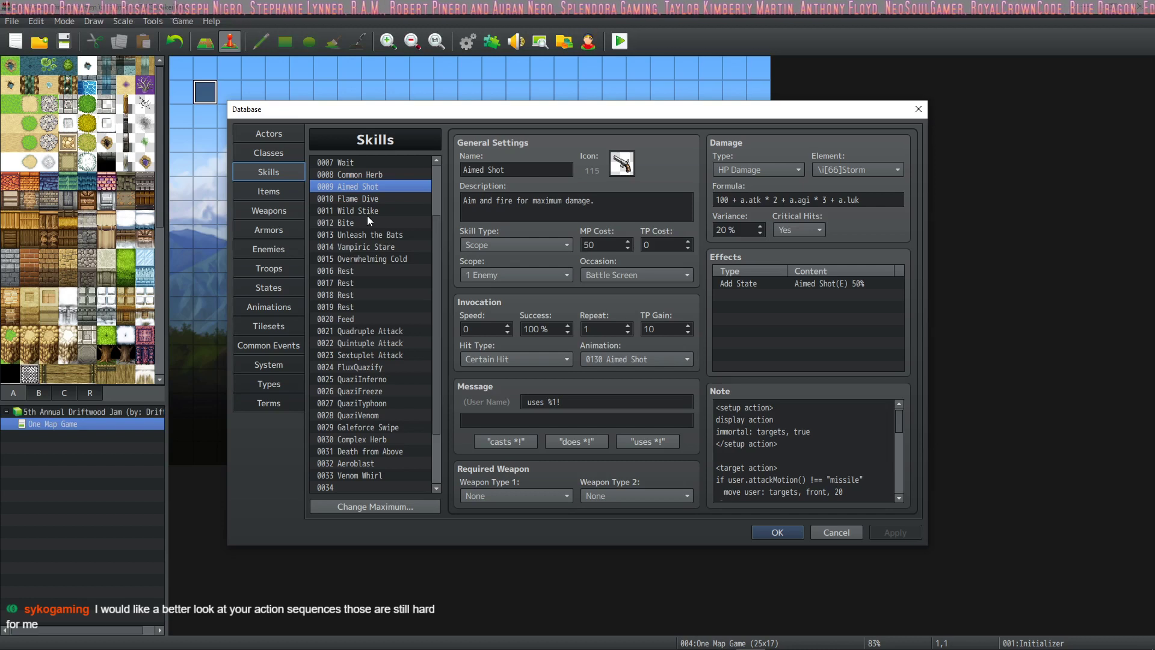
scroll(384, 212, "up", 2)
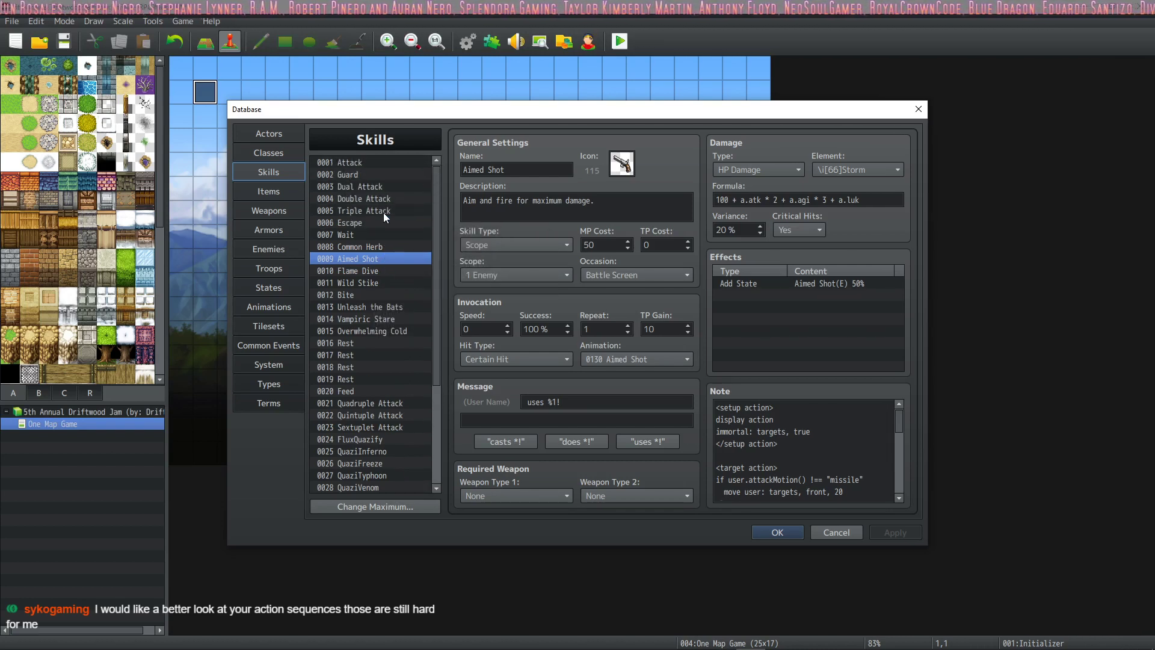
left_click(758, 444)
key("ctrl+a")
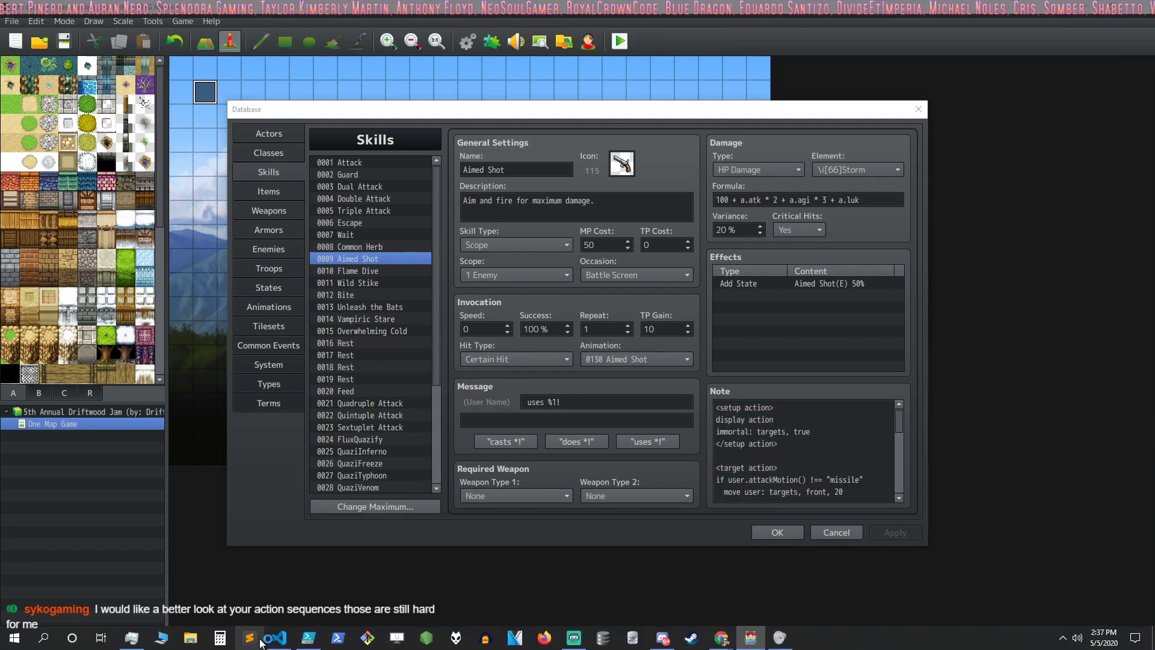
Switch to Visual Studio Code and examine CyberBaron.js from its header comments and imports through the database and shutdown handler code
left_click(286, 643)
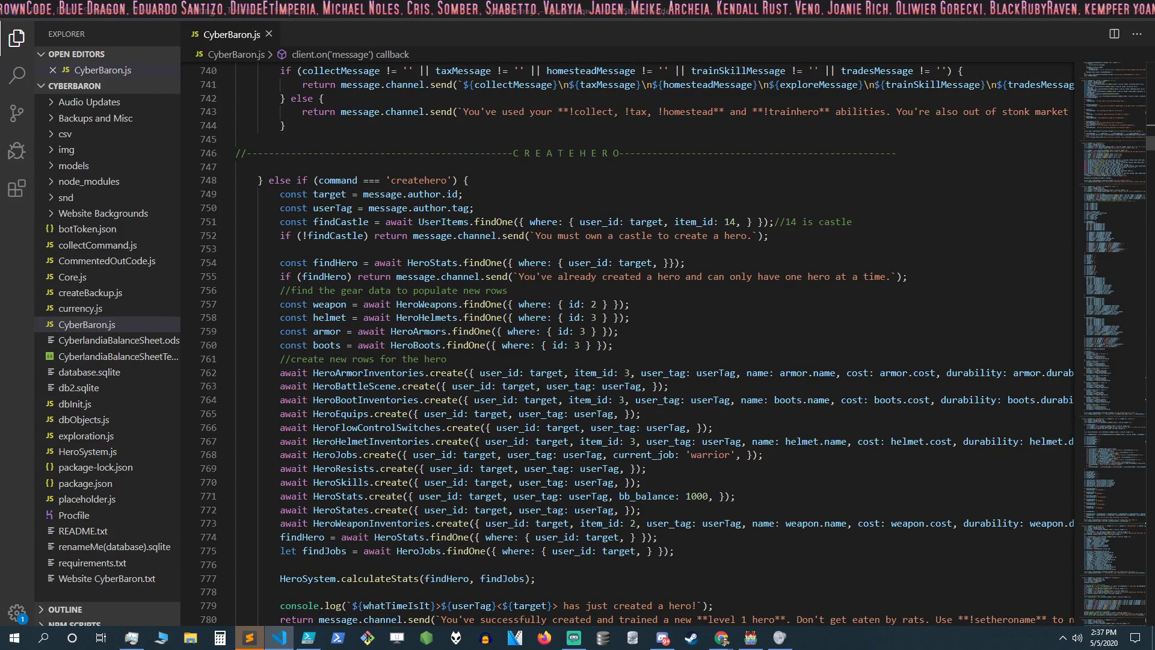
mouse_move(282, 636)
scroll(1124, 124, "up", 12)
mouse_move(1124, 63)
left_mouse_down()
mouse_move(1116, 92)
mouse_move(1116, 67)
left_mouse_up()
scroll(876, 189, "down", 1)
scroll(875, 189, "up", 1)
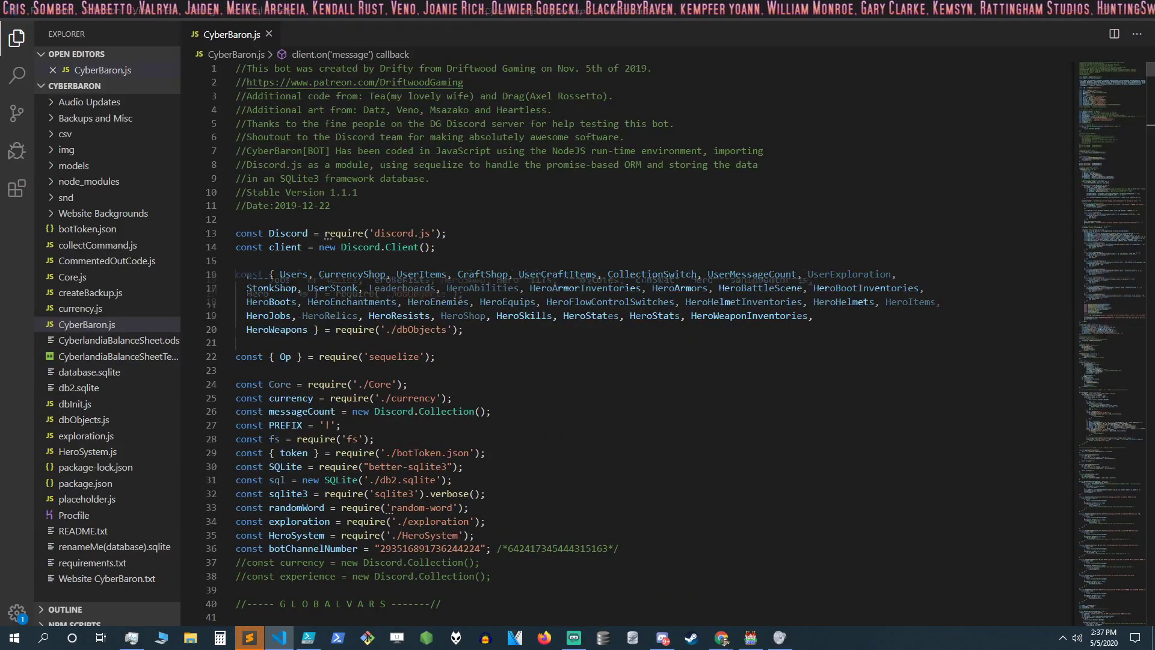
scroll(876, 190, "down", 11)
scroll(782, 266, "down", 19)
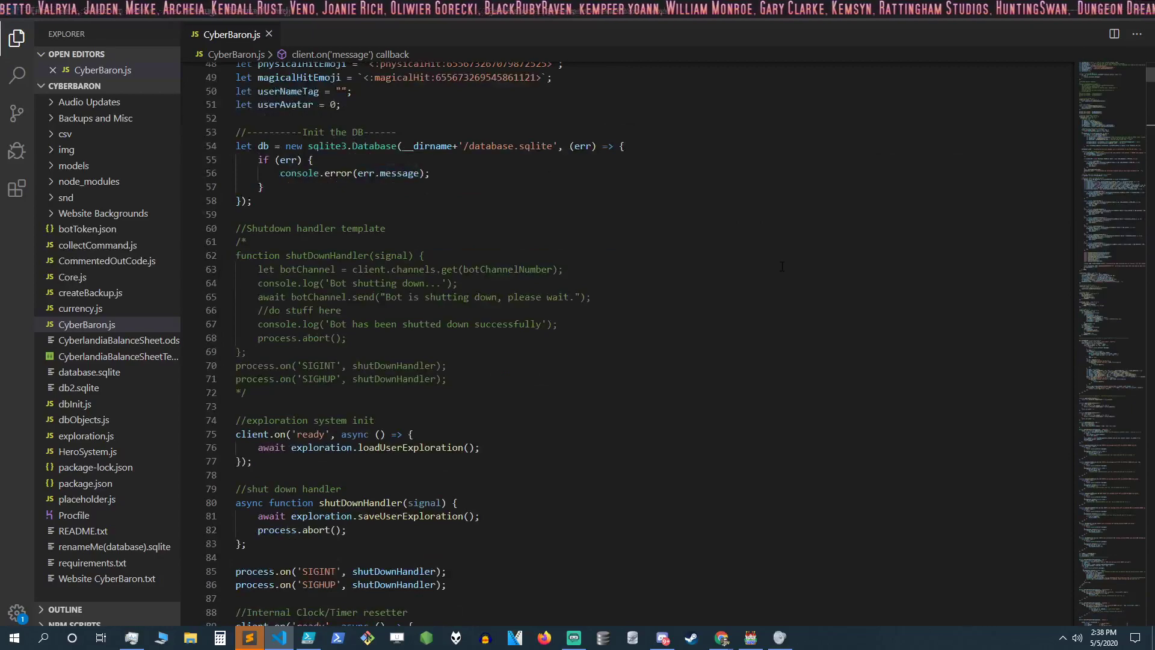
scroll(781, 266, "down", 9)
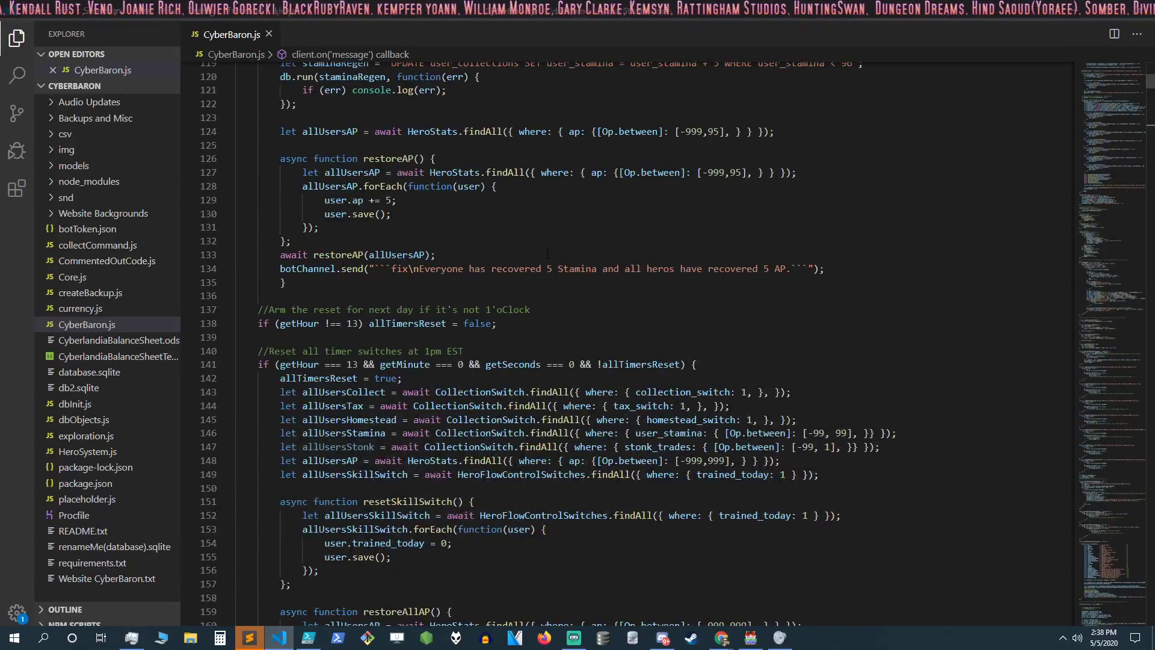
Examine the timed functions in CyberBaron.js for stonk price fluctuation, AP and stamina restoration, and the daily resets
left_click(434, 158)
scroll(592, 333, "down", 7)
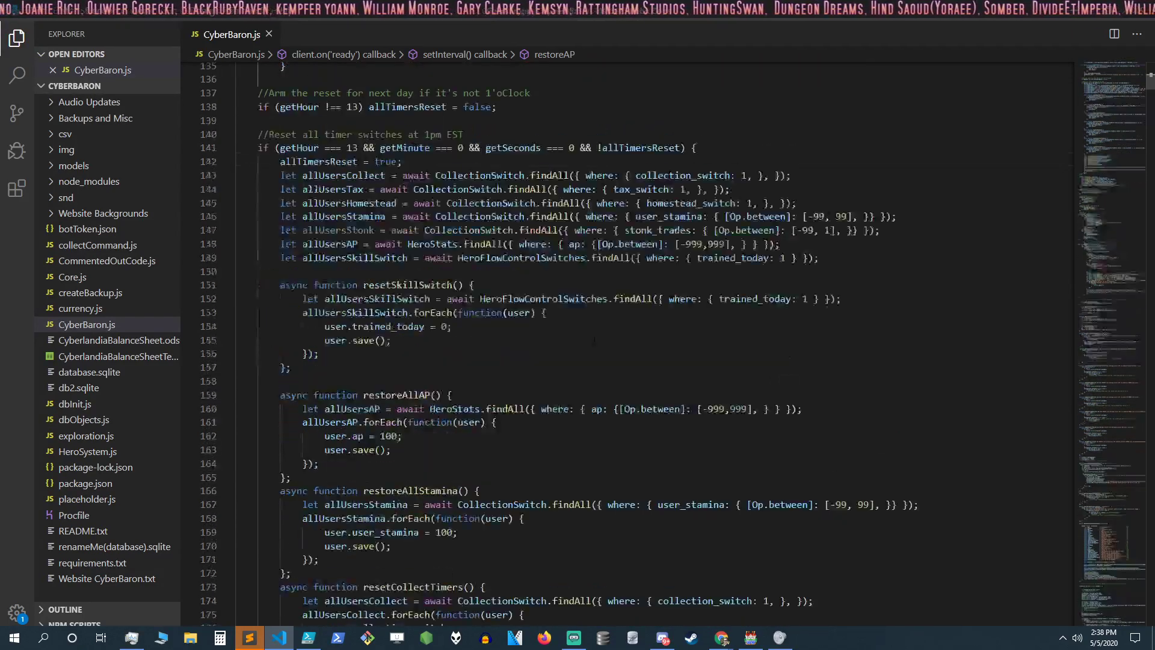
scroll(592, 332, "up", 13)
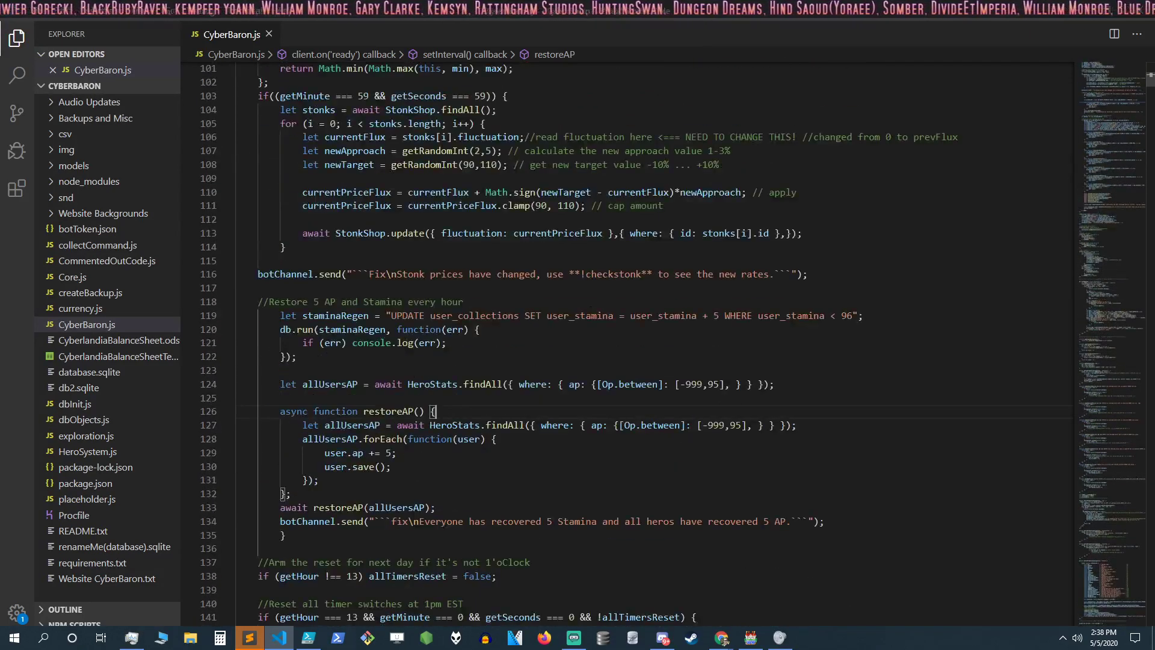
left_click(802, 273)
scroll(802, 274, "up", 4)
scroll(422, 281, "down", 1)
scroll(422, 281, "up", 6)
scroll(422, 281, "down", 6)
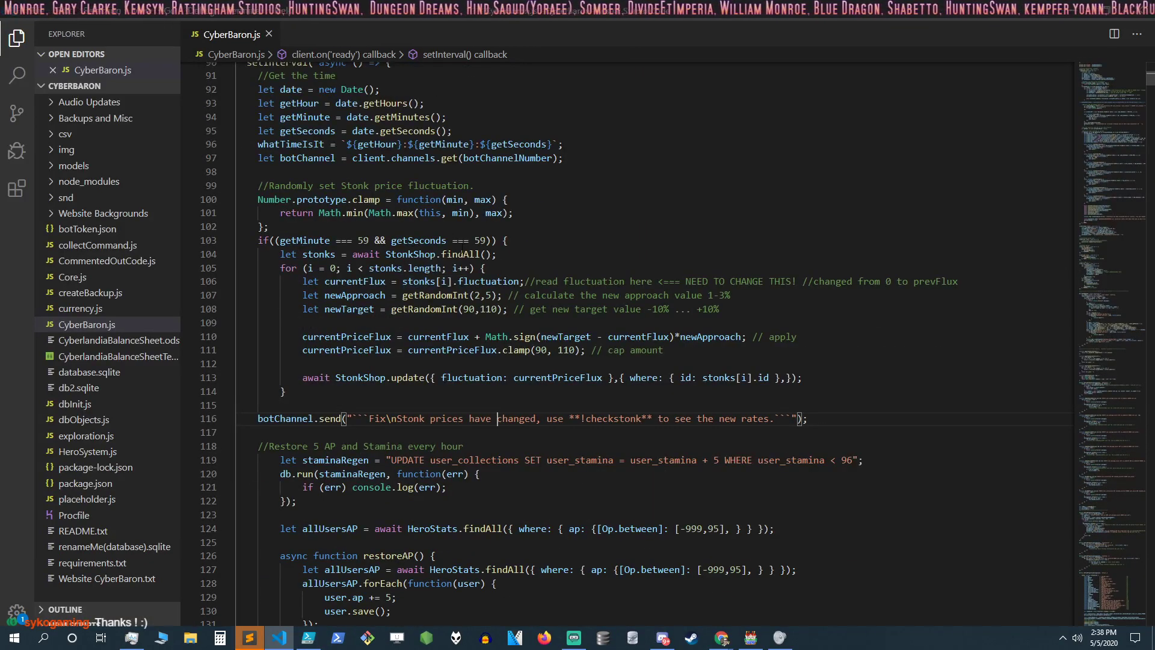
scroll(470, 251, "down", 2)
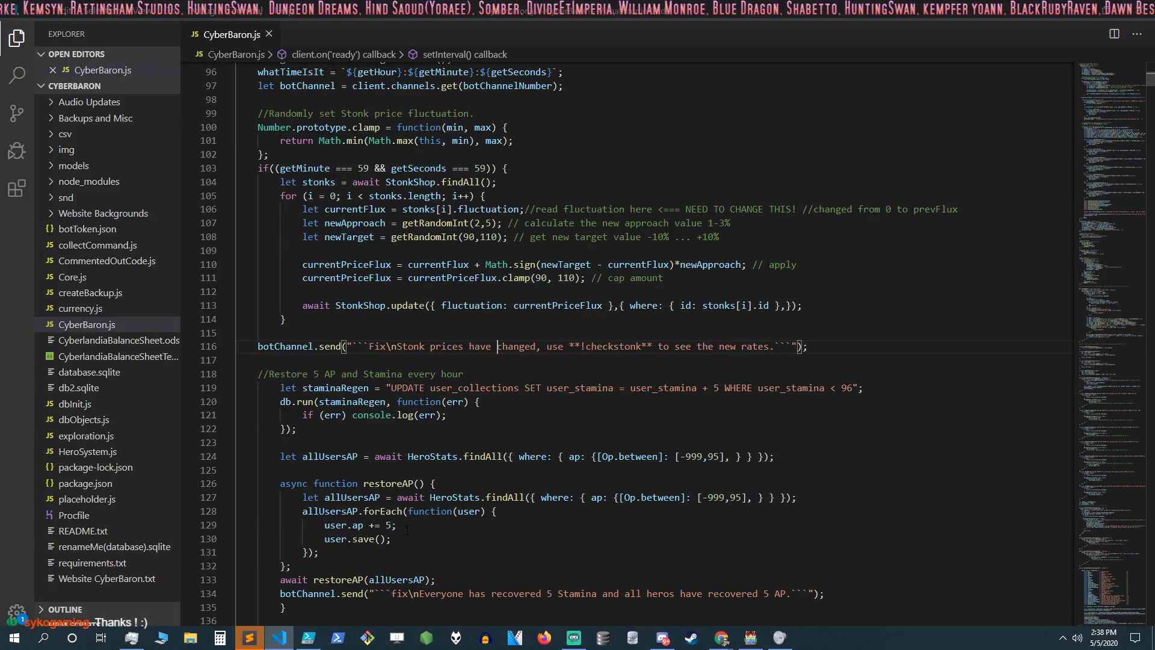
scroll(497, 239, "down", 3)
left_click_drag(258, 238, 497, 540)
left_click(707, 445)
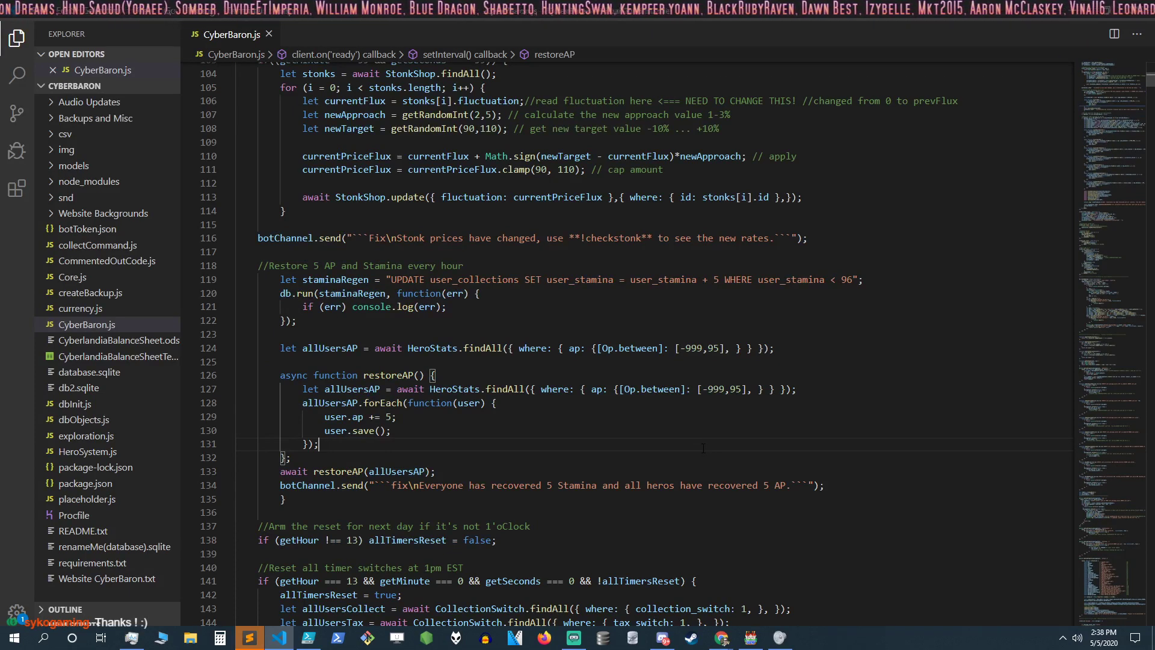
Switch to Sublime Text, paste the Aimed Shot action sequence into a new file with enlarged text, and add two line breaks below it
left_click(253, 639)
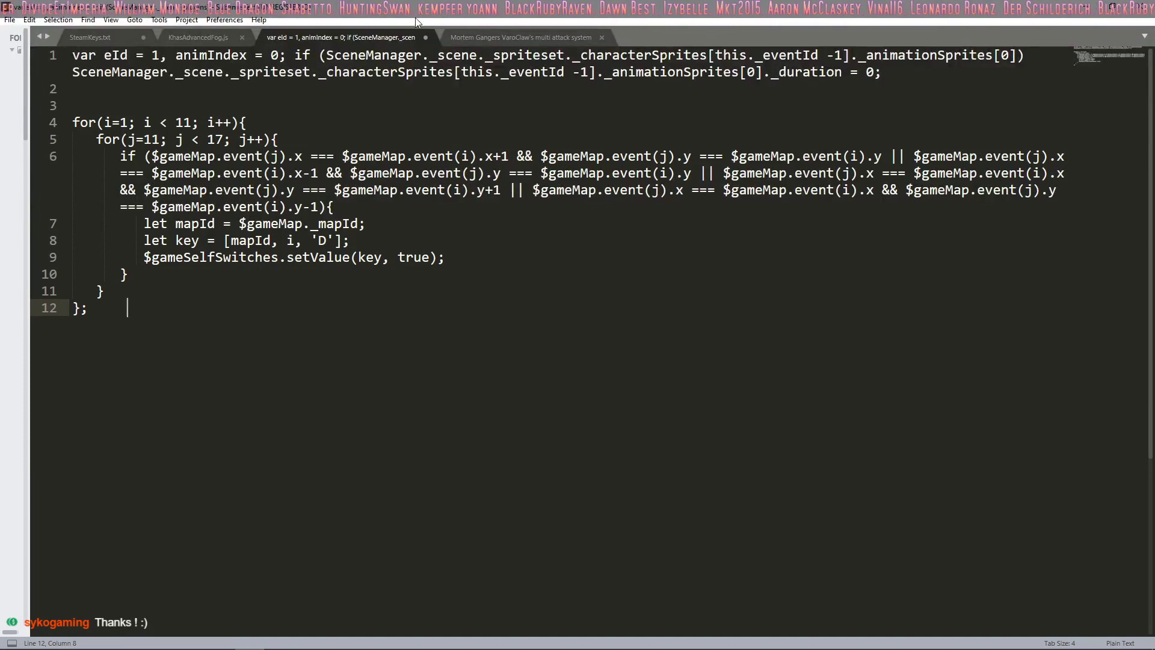
left_click(10, 20)
left_click(30, 33)
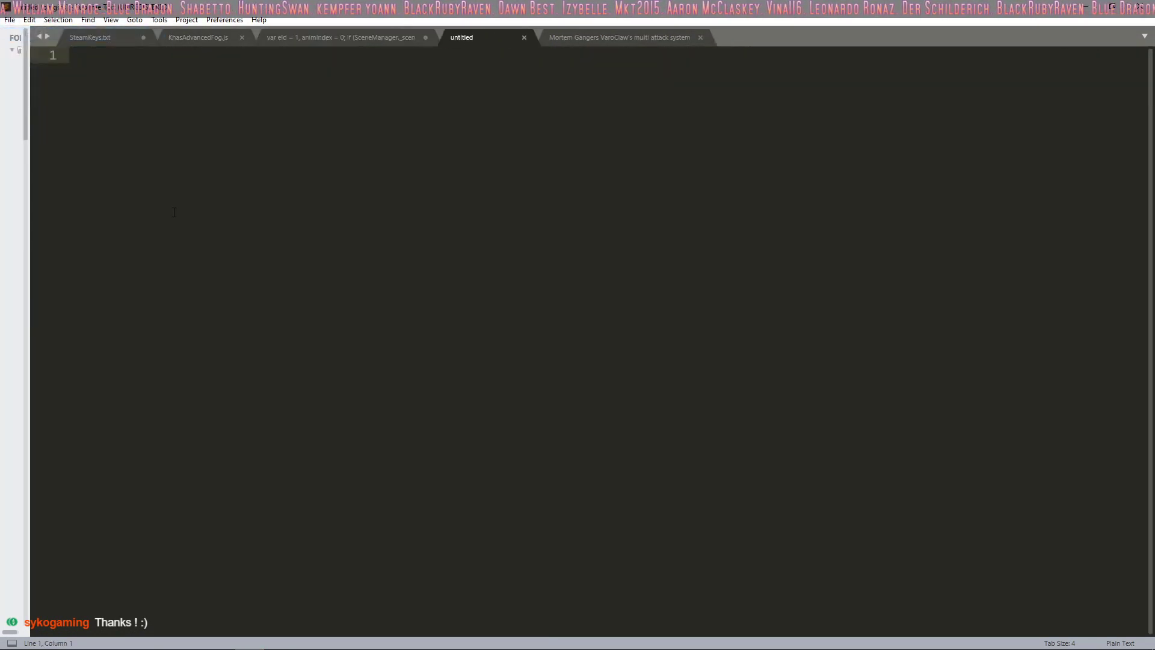
type("<setup action> display action immortal: targets, true </setup action>  <target action> if user.attackMotion() !== \"missile\"   move user: targets, front, 20 else   perform start end zoom: 120%, 20 camera screen: target, front center, 20 camera focus: target, front center, 20 wait for movement motion attack: user wait: 10 action animation: target wait for animation action effect if target.isStateAffected(13)   animation 143: target   wait for animation   action effect: target   remove state 13: target end </target action>")
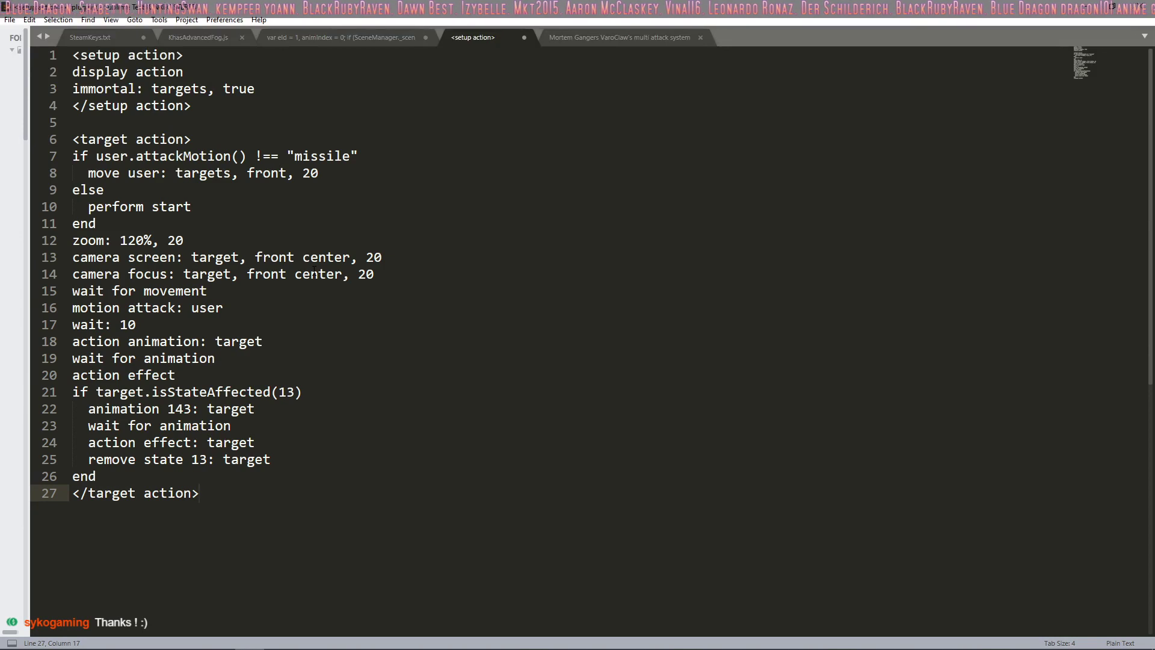
scroll(314, 270, "up", 5, "ctrl")
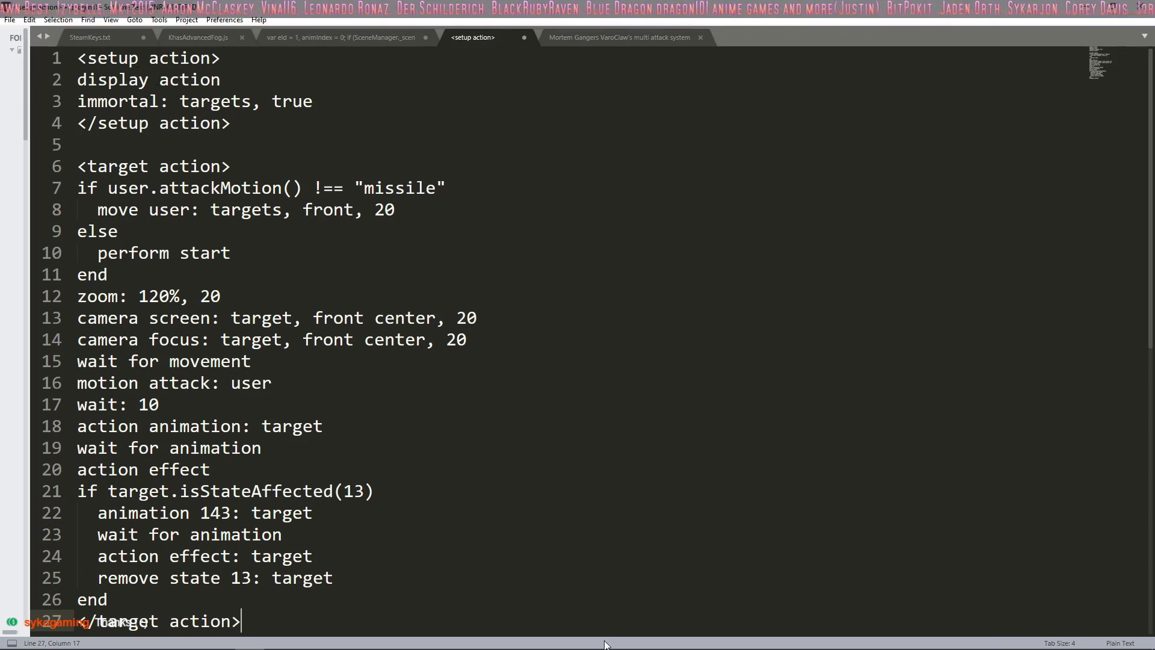
mouse_move(553, 644)
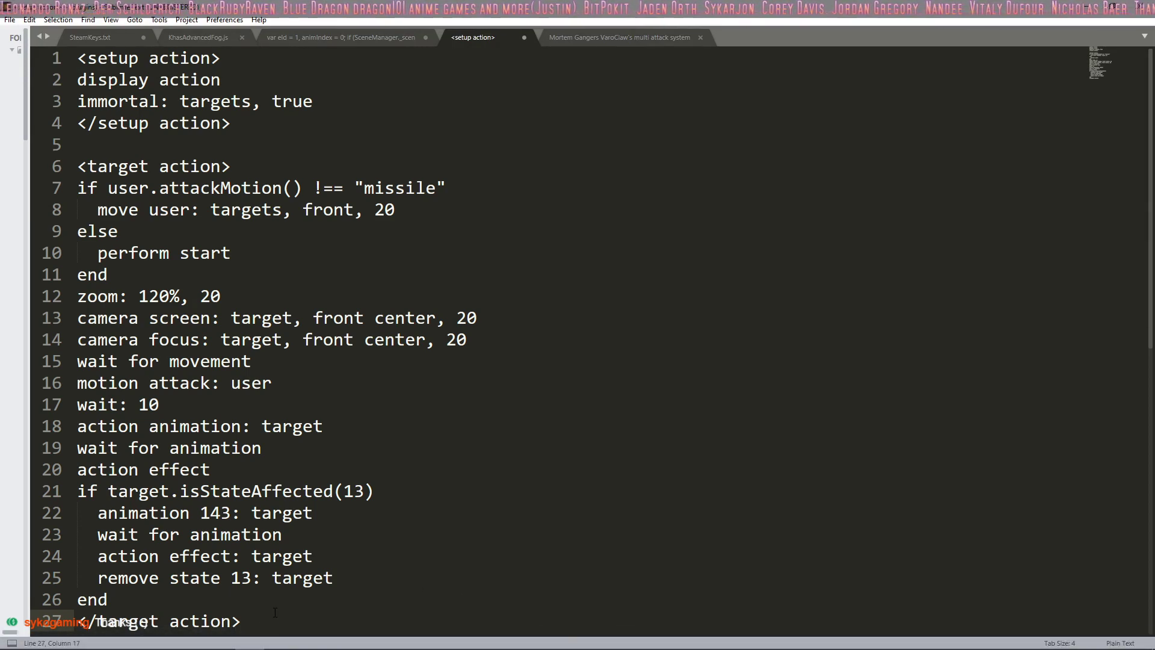
key("Return")
key("Return")
mouse_move(402, 635)
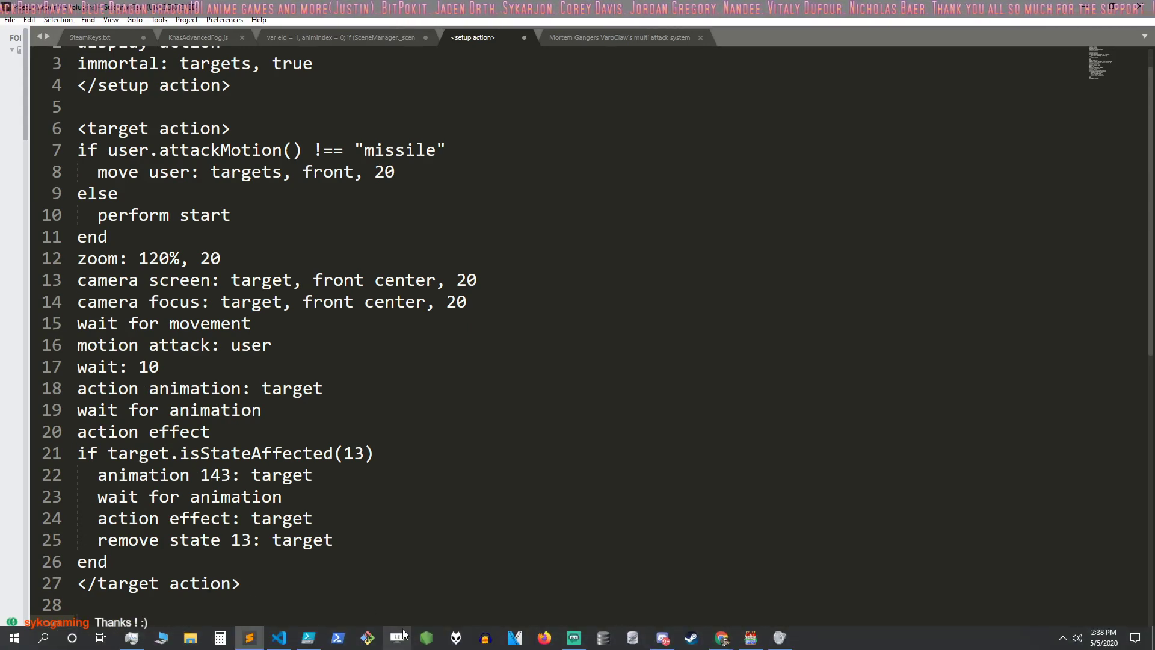
Copy the Flame Dive skill's note from RPG Maker MV into the Sublime Text file below the first sequence, followed by two line breaks
left_click(751, 639)
left_click(370, 270)
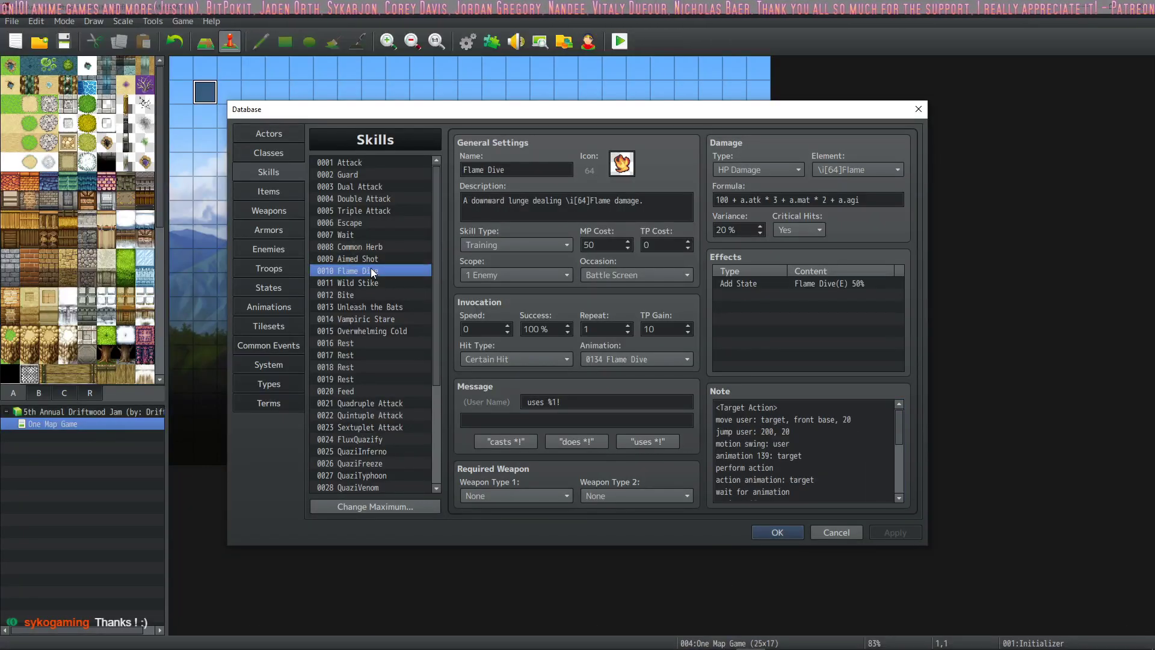
left_click(726, 428)
key("ctrl+a")
key("ctrl+c")
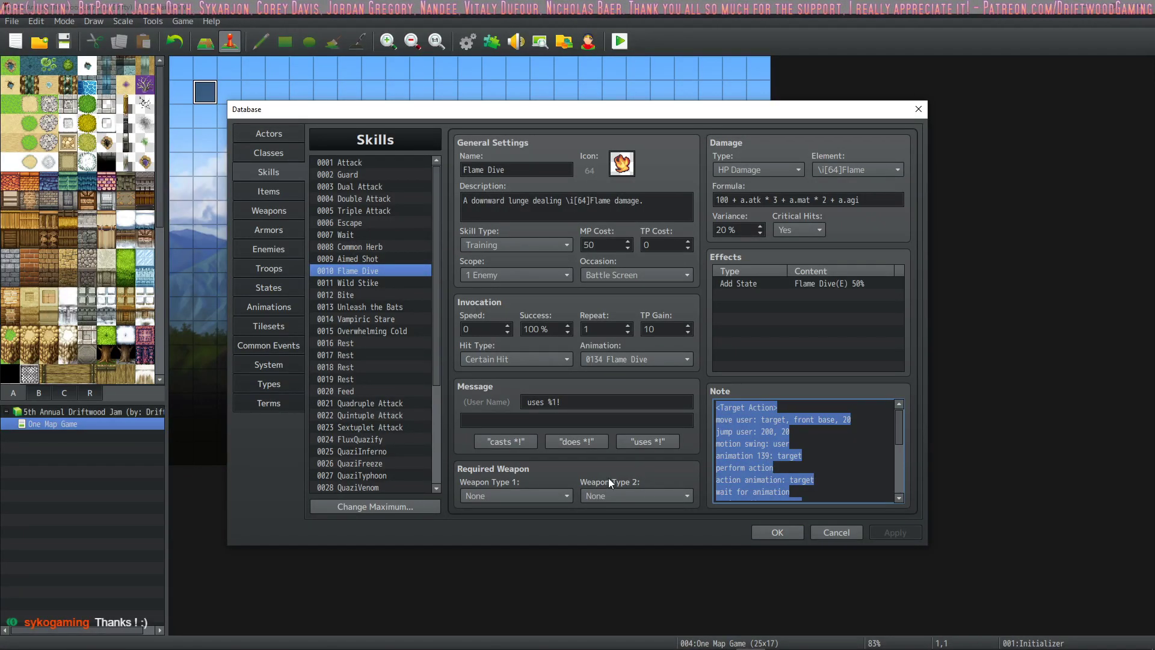
key("alt+Tab")
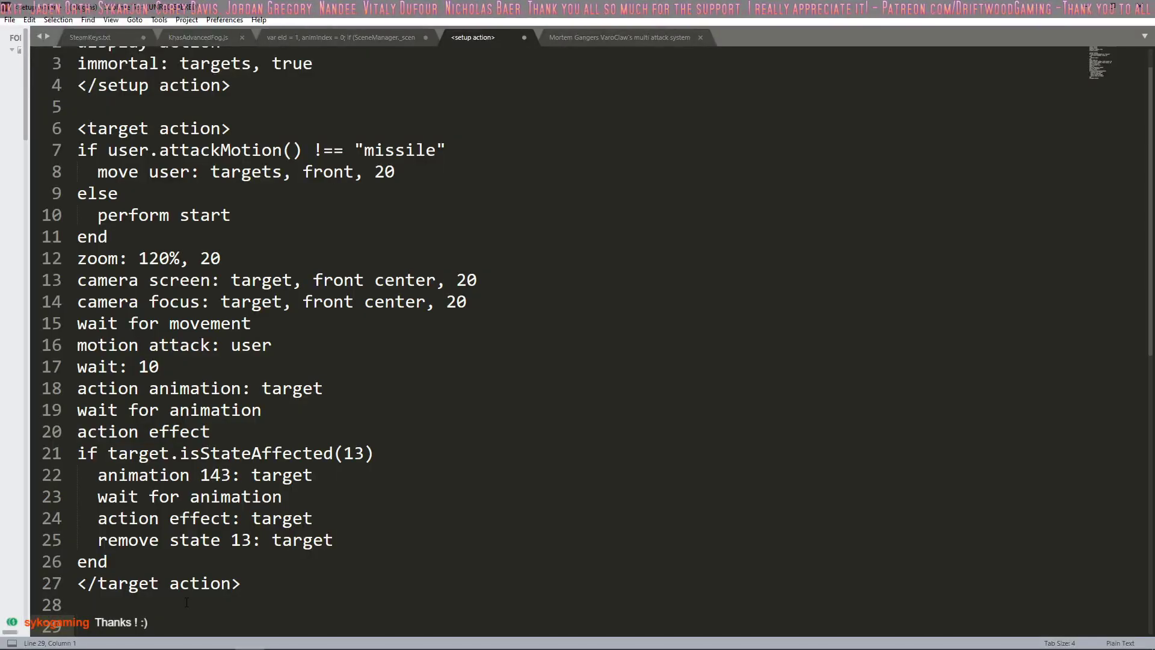
key("ctrl+v")
key("Return")
key("Return")
Copy the Wild Stike skill's note from RPG Maker MV and paste it at the end of the Sublime Text file
key("alt+Tab")
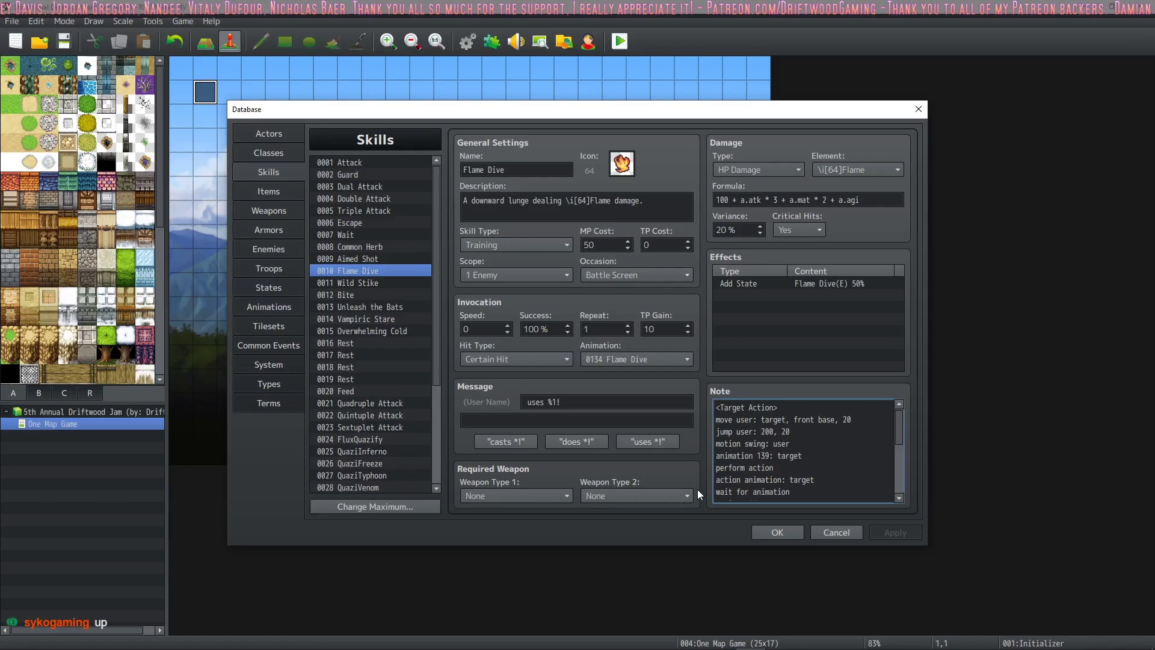
left_click(384, 280)
left_click(793, 460)
key("ctrl+a")
key("alt+Tab")
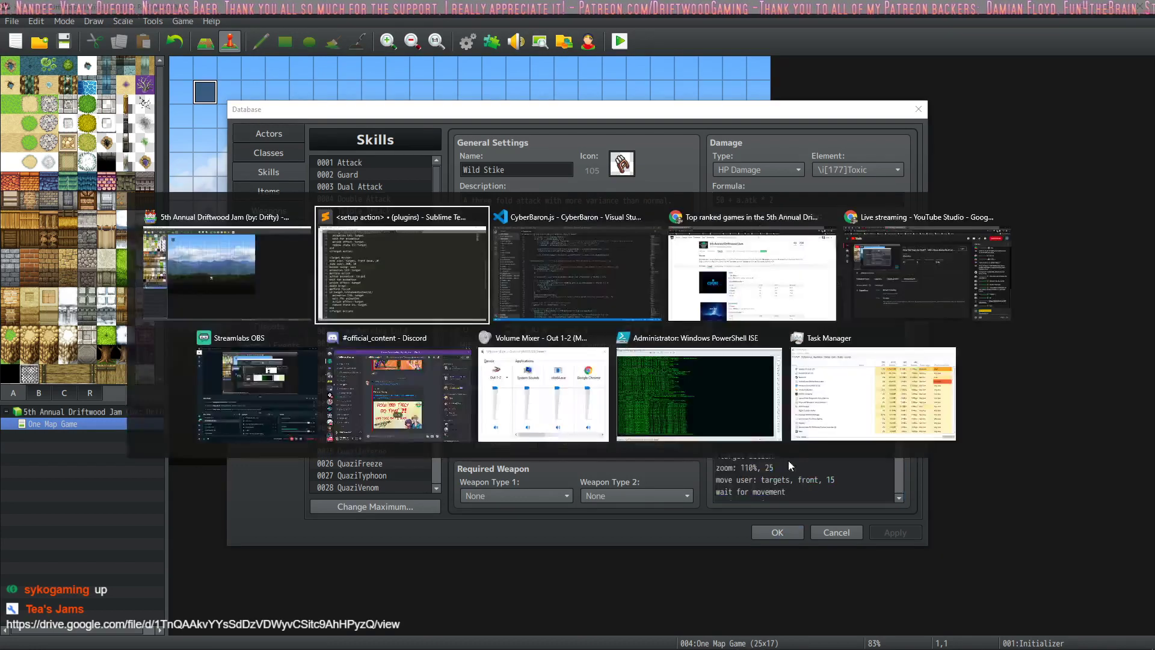
key("ctrl+v")
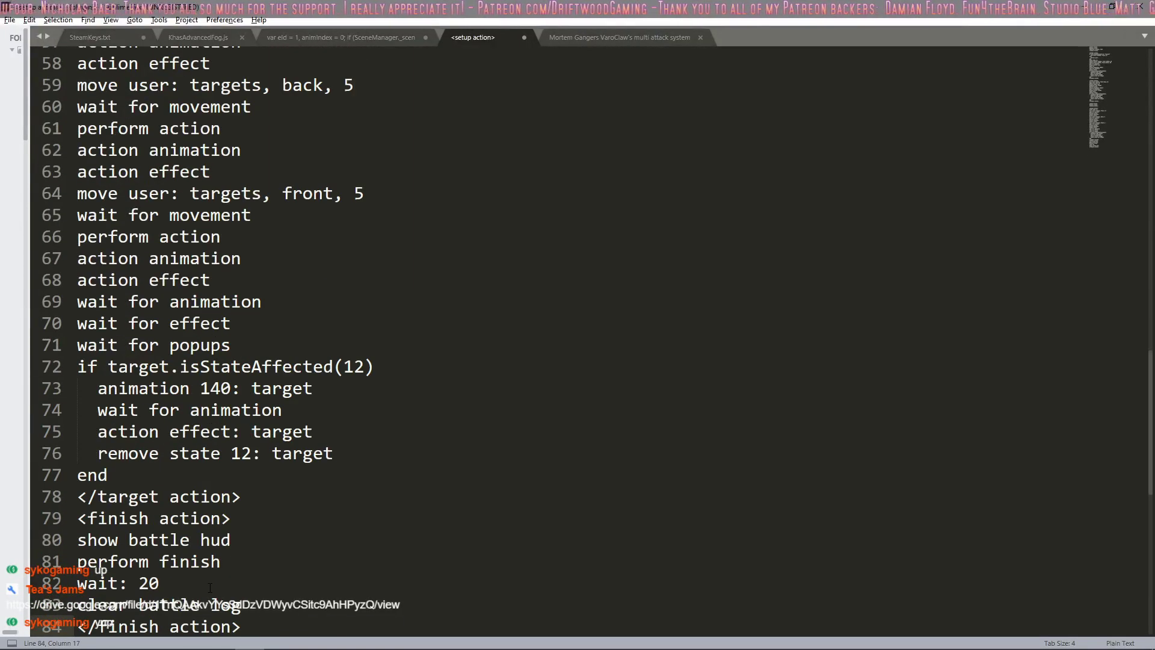
Return to RPG Maker MV and examine the notes of the Bite, Unleash the Bats and Vampiric Stare skills
key("alt+Tab")
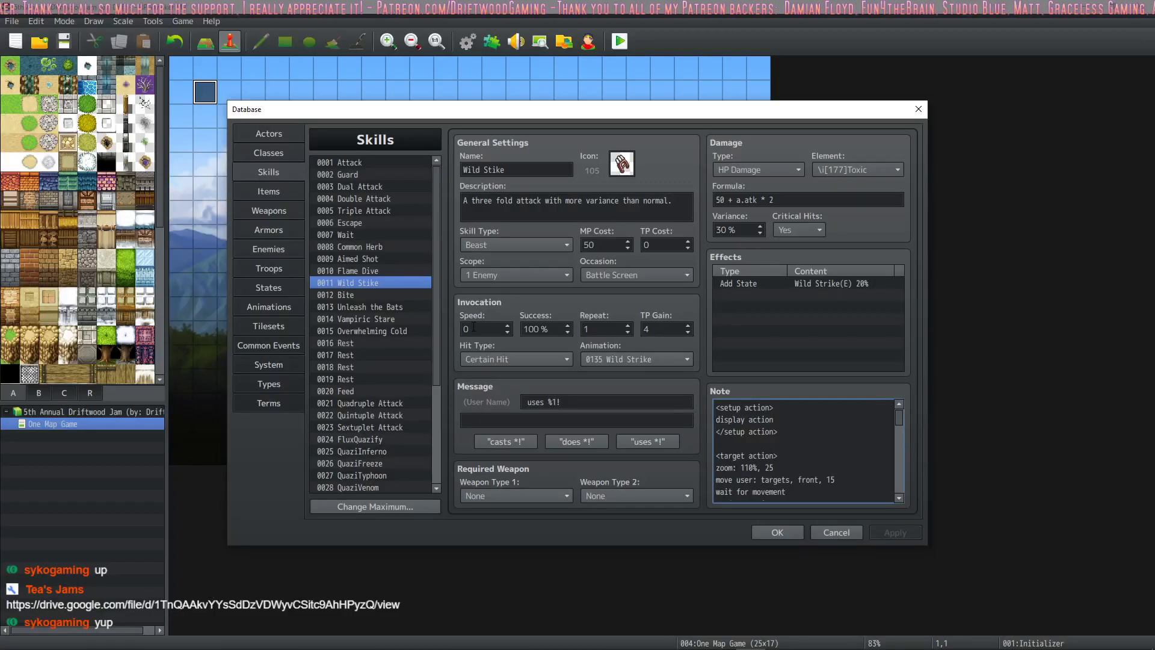
left_click(362, 294)
left_click(830, 445)
key("ctrl+a")
scroll(829, 445, "down", 2)
scroll(829, 445, "down", 3)
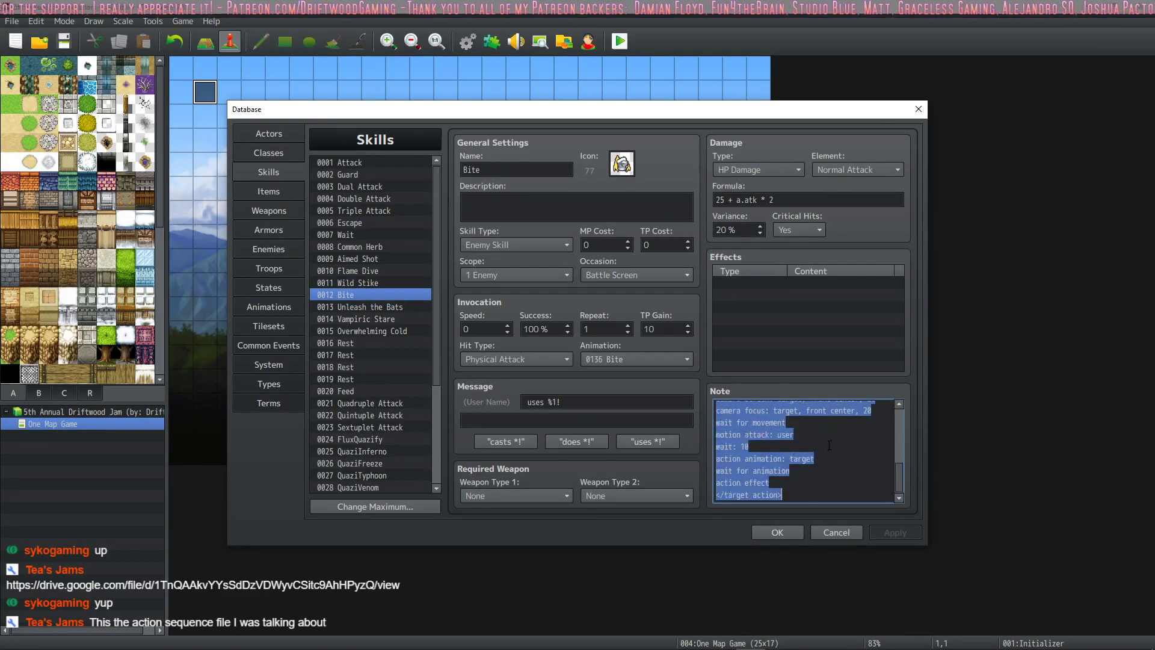
left_click(371, 308)
left_click(373, 319)
Copy the Overwhelming Cold skill's note from RPG Maker MV, append it to the Sublime Text file, and review the pasted sequence
left_click(373, 331)
scroll(801, 480, "down", 5)
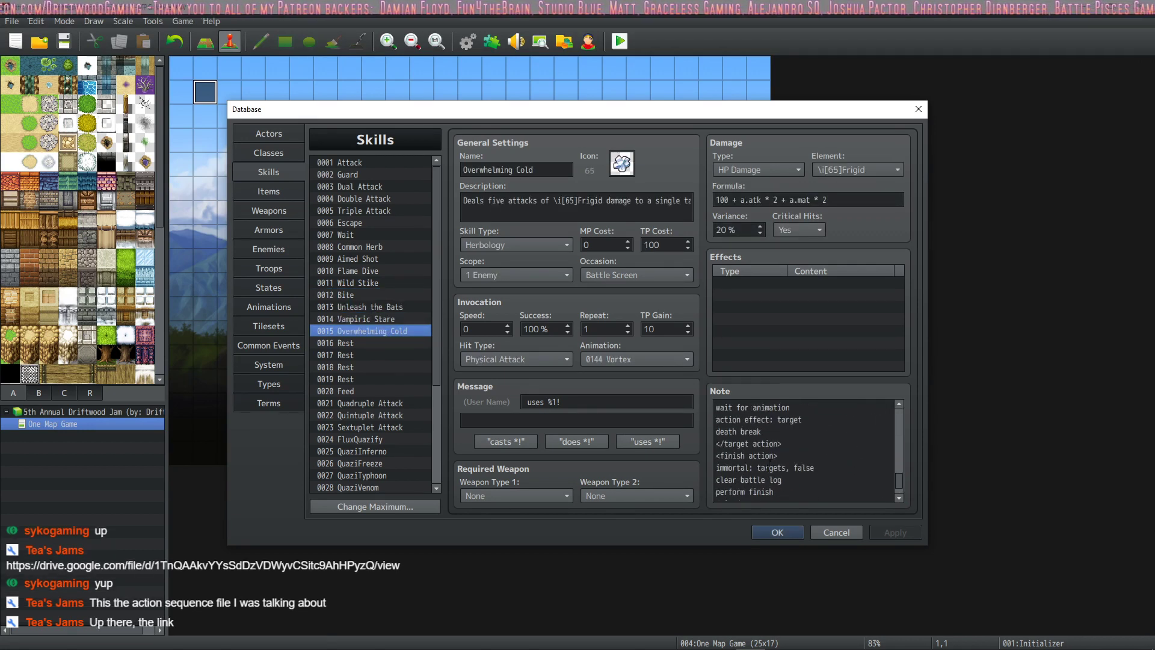
scroll(772, 465, "down", 1)
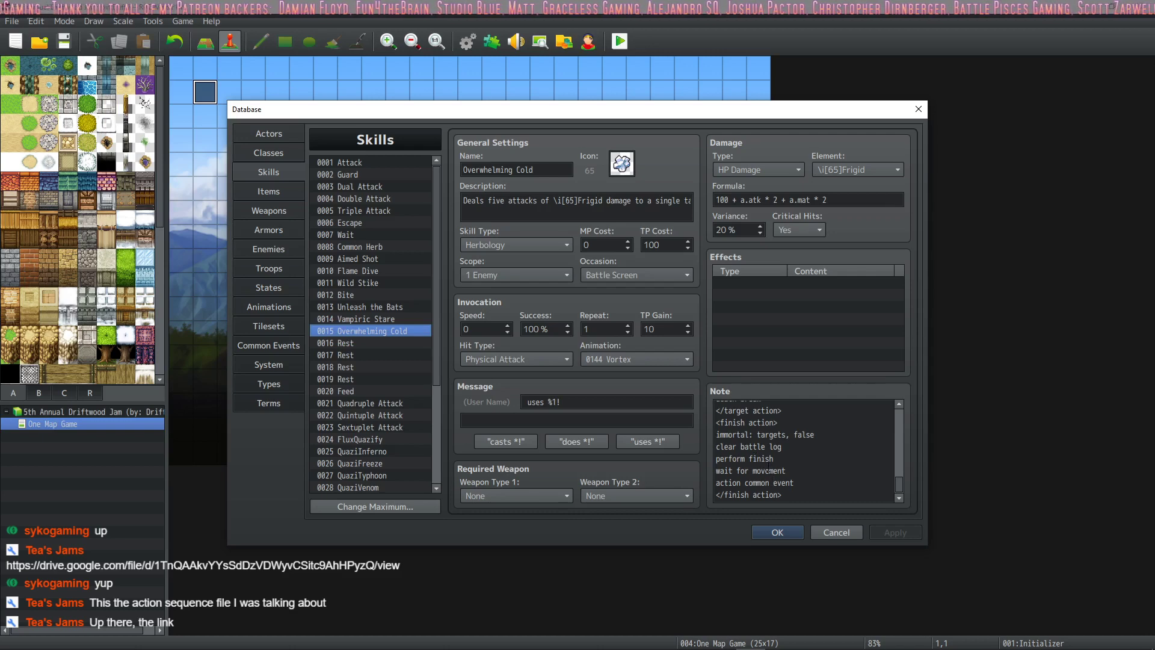
scroll(771, 468, "up", 3)
key("ctrl+a")
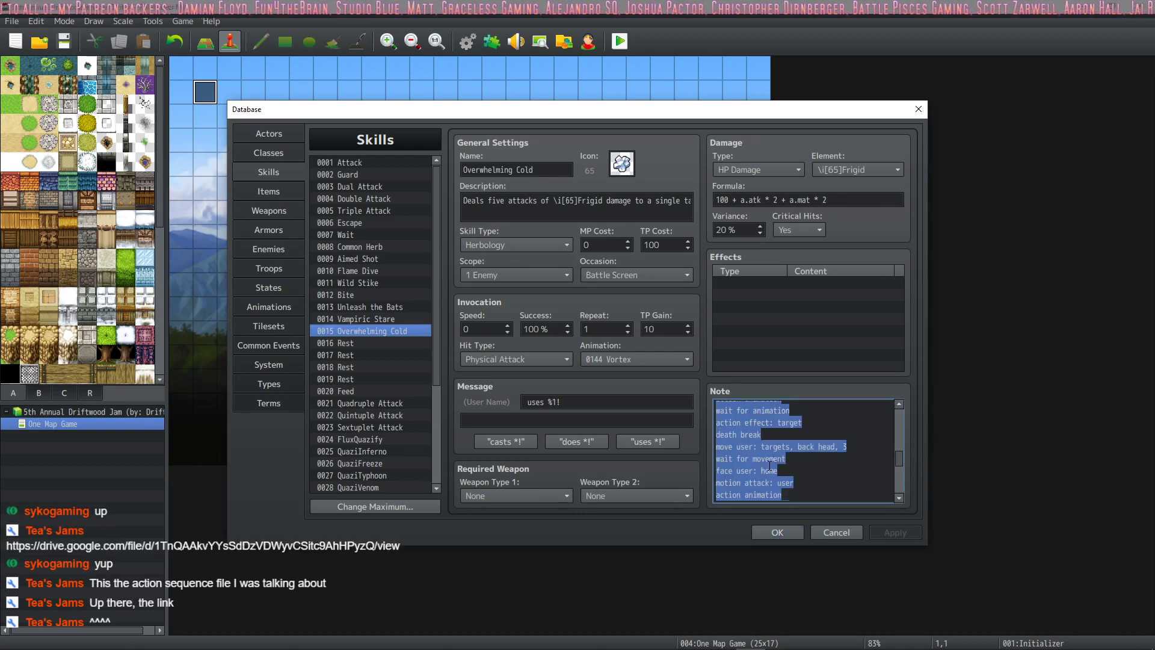
key("alt+Tab")
key("ctrl+v")
scroll(185, 569, "down", 4)
key("ctrl+v")
scroll(124, 432, "up", 20)
scroll(138, 429, "down", 12)
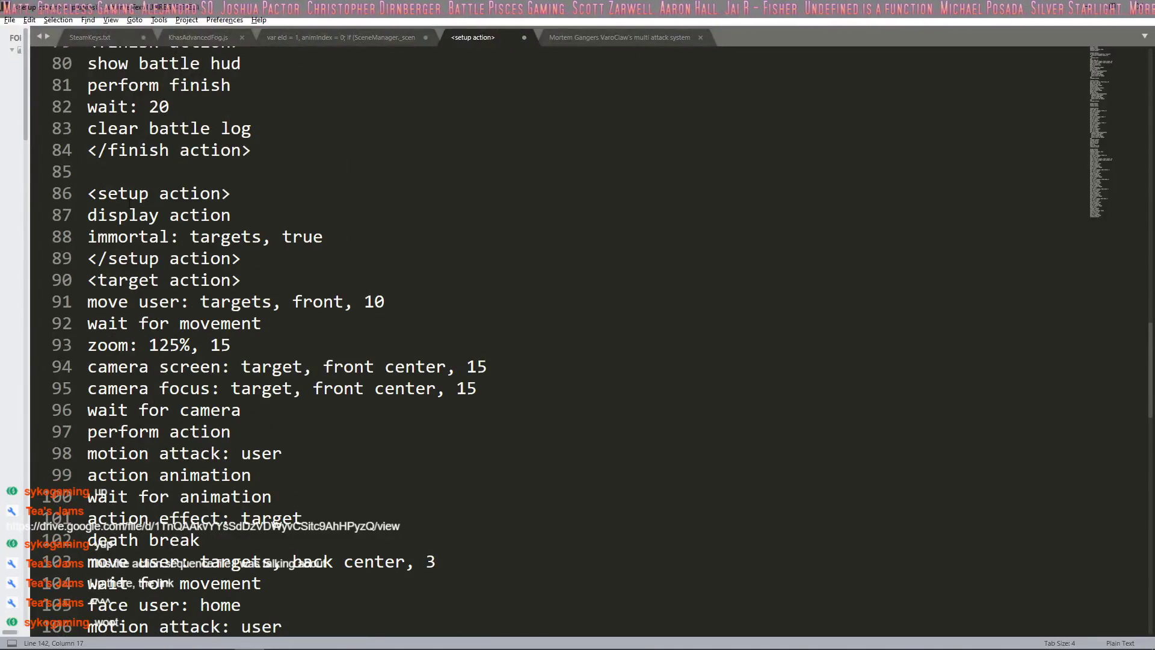
Insert "--" separator lines before the Overwhelming Cold sequence and between the Flame Dive and Wild Stike sequences
left_click(131, 178)
key("Return")
type("--")
key("Return")
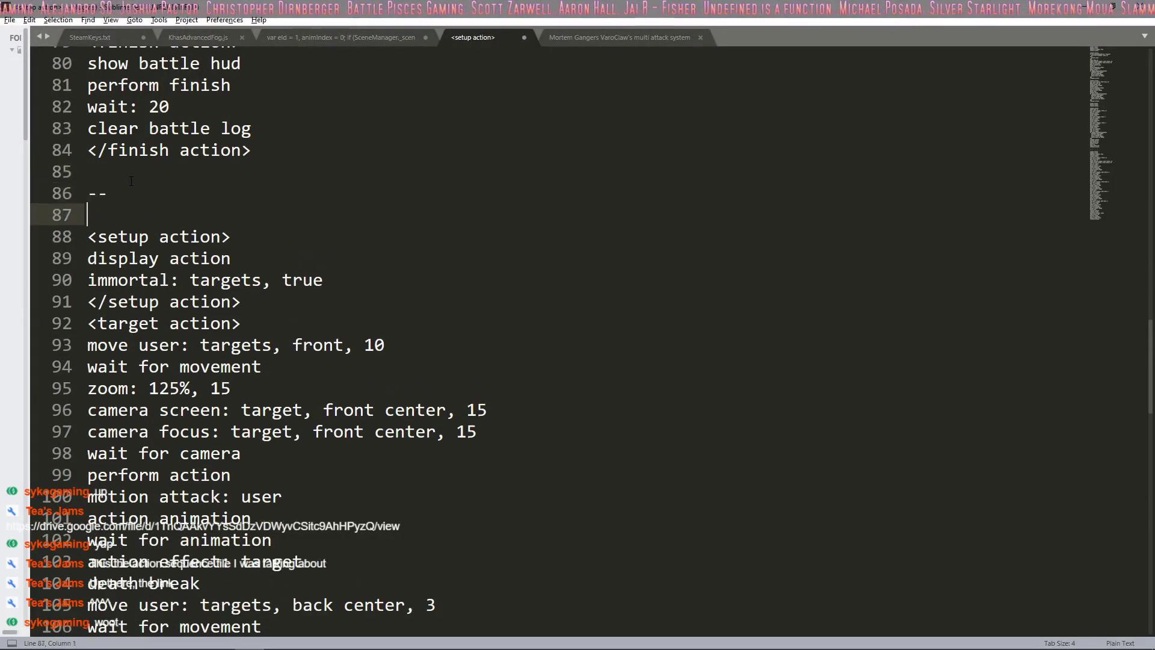
scroll(132, 177, "up", 6)
scroll(131, 178, "up", 11)
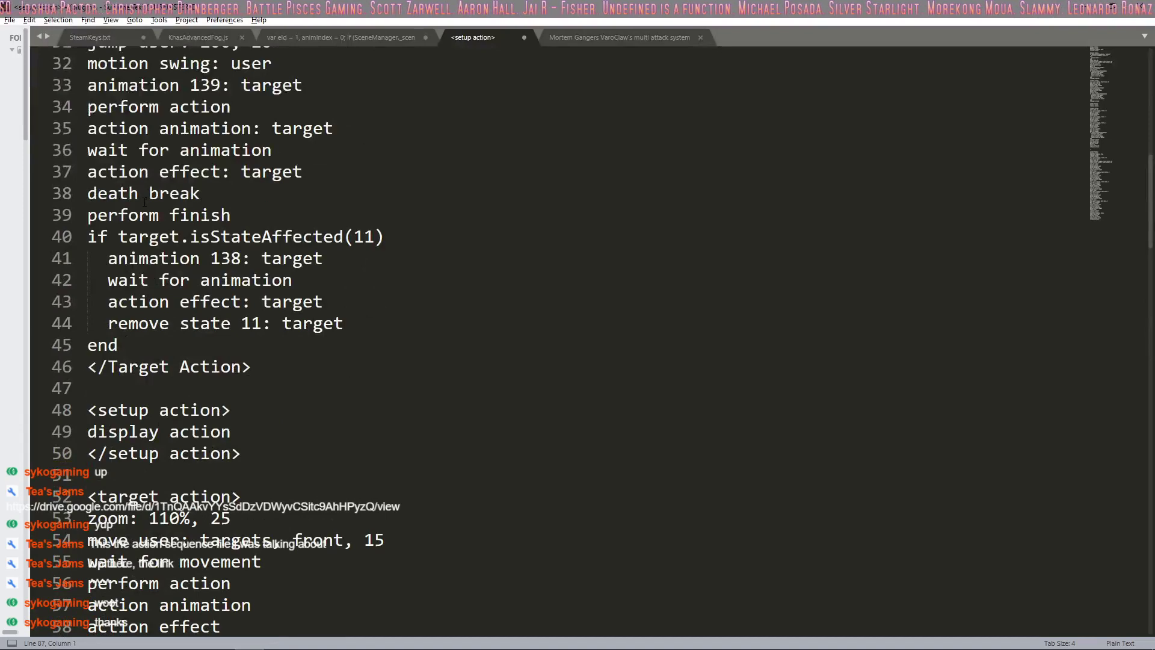
left_click(94, 455)
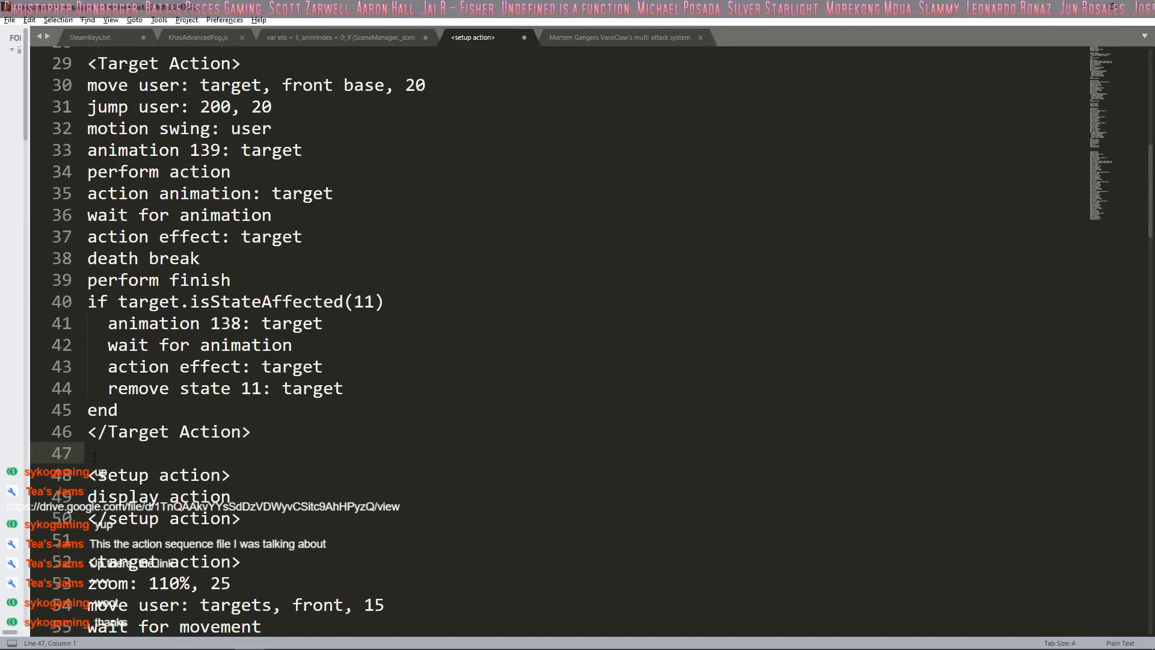
key("Return")
key("Return")
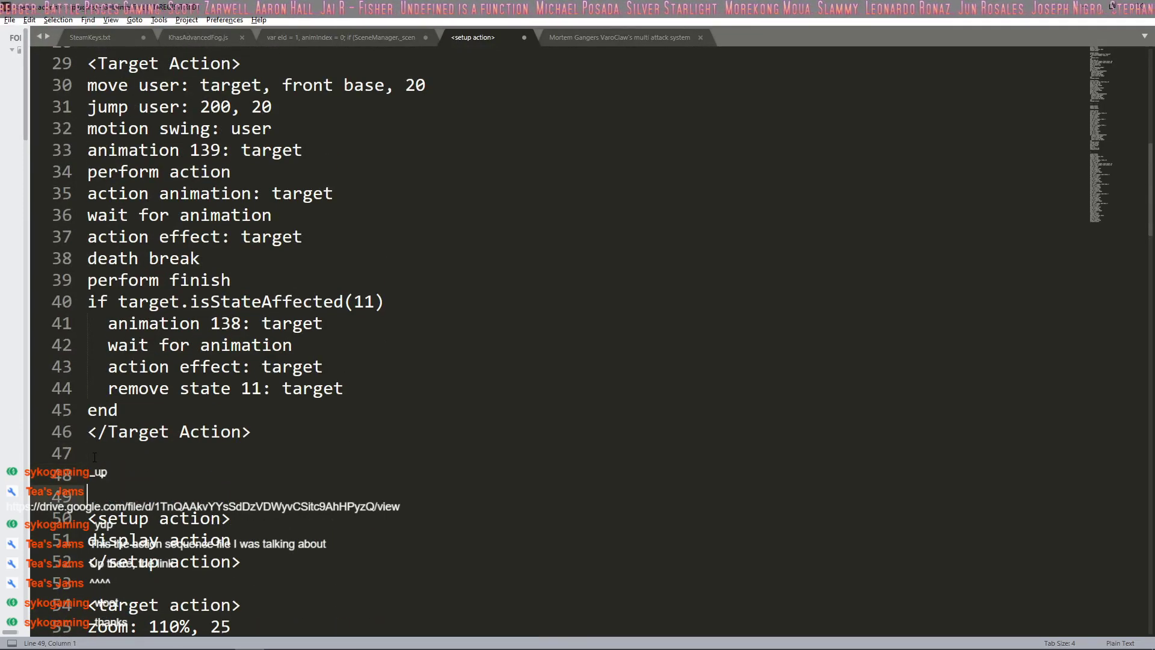
Review the collected sequences and add a "--" separator after the final finish action at the end of the file
scroll(121, 459, "up", 6)
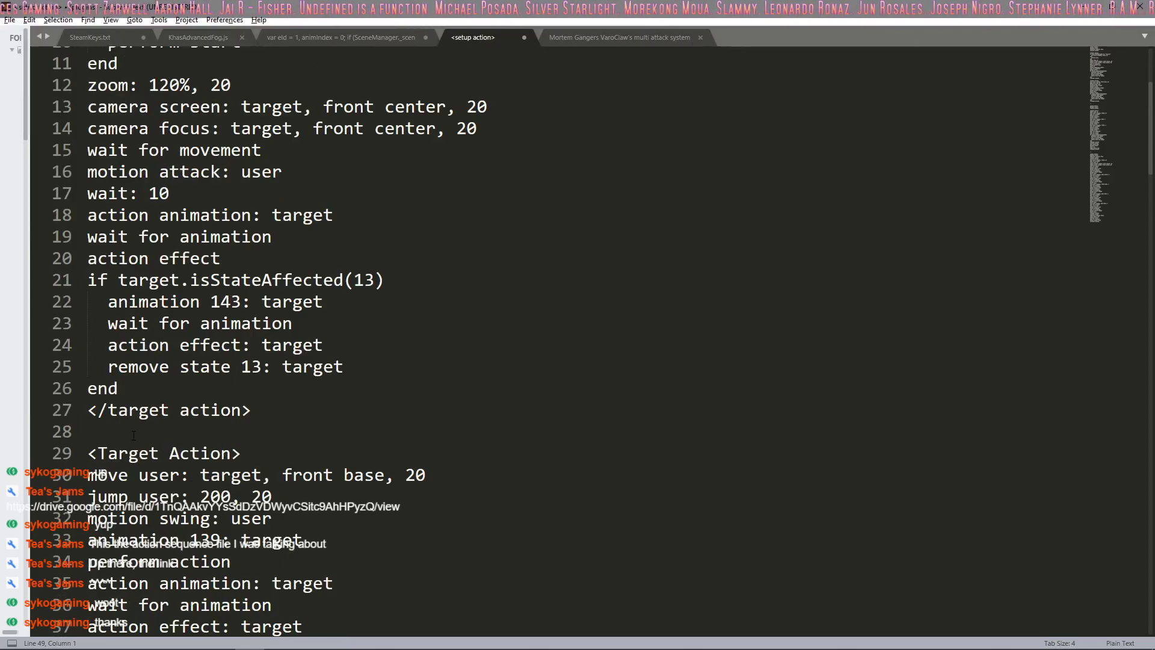
scroll(128, 435, "up", 3)
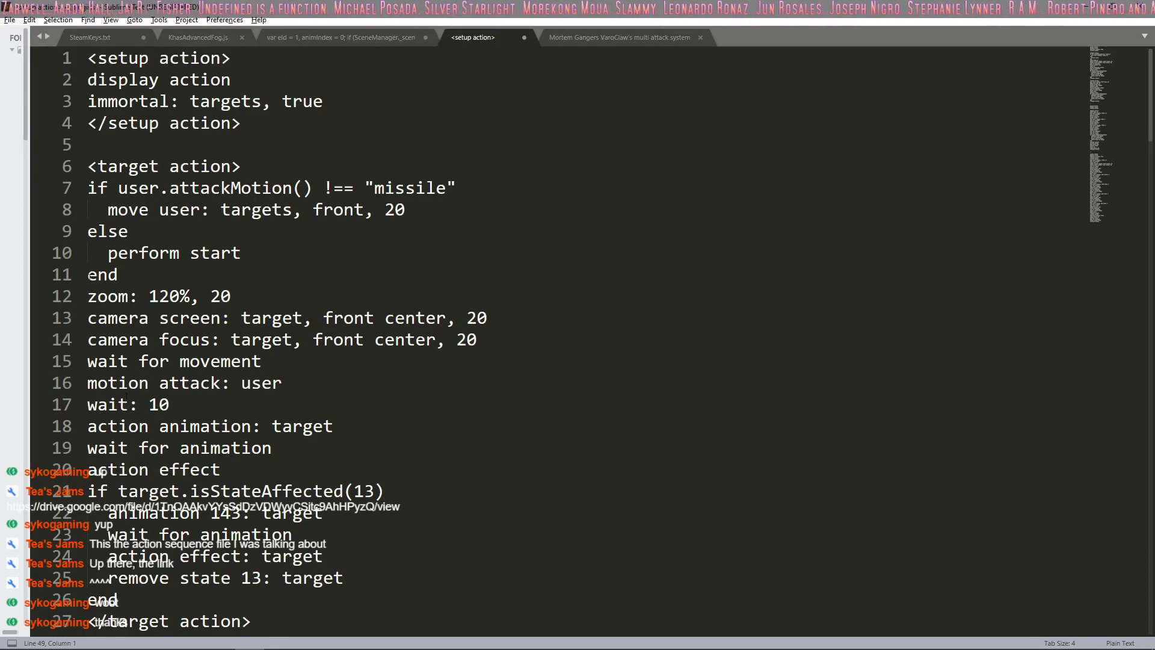
scroll(151, 141, "down", 8)
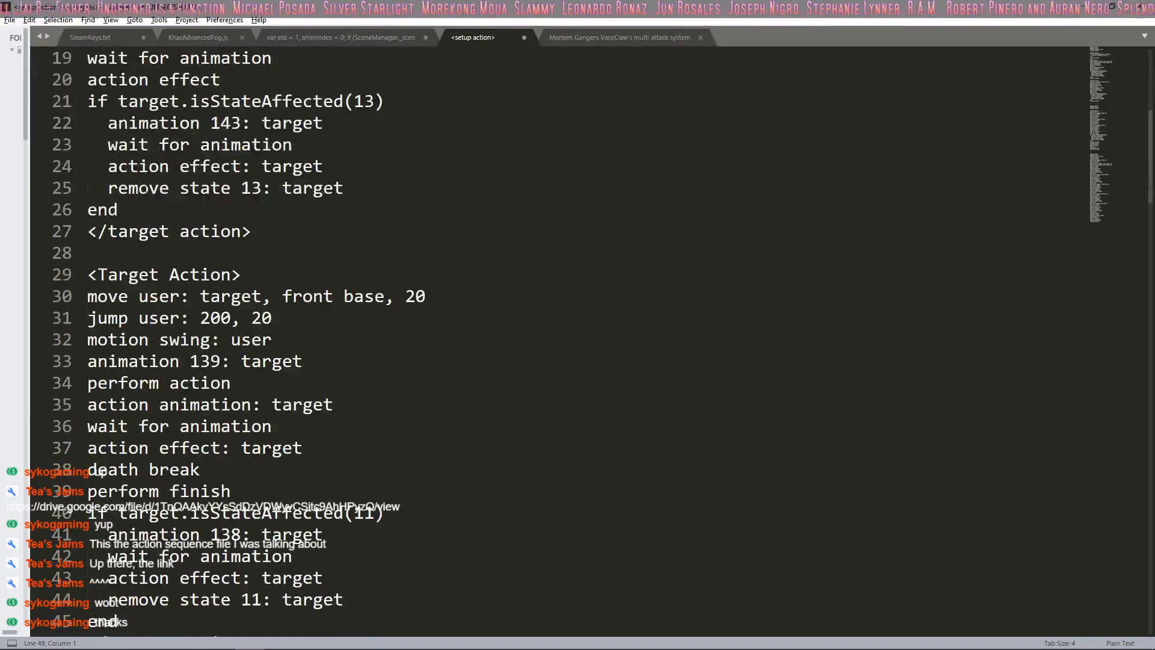
scroll(153, 257, "down", 18)
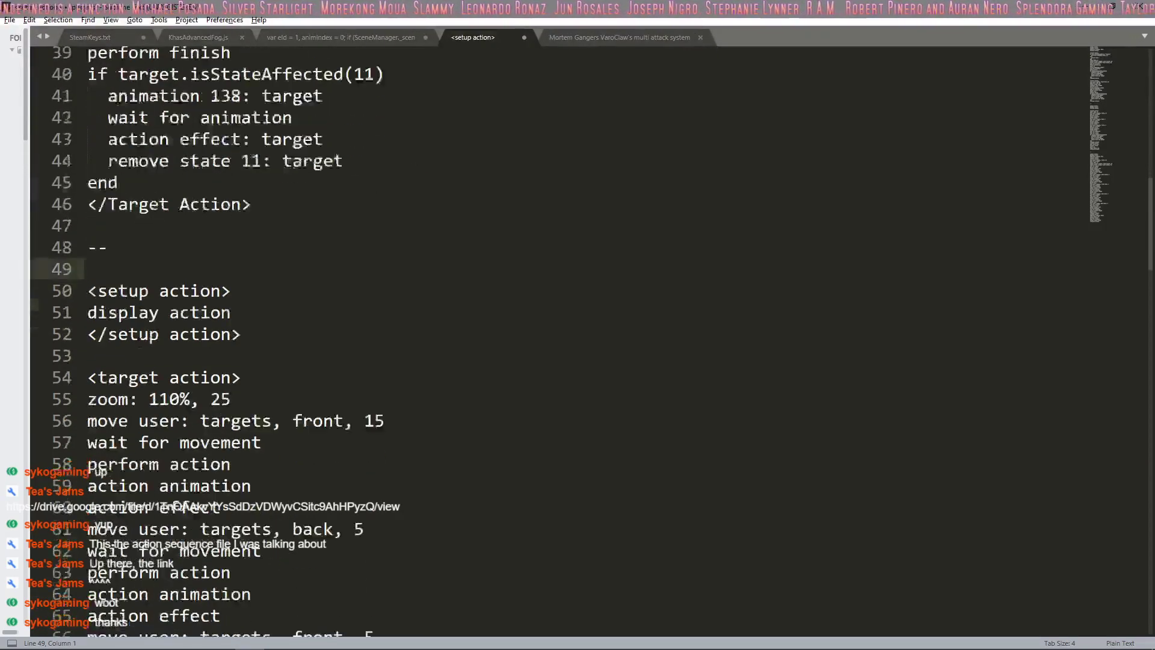
scroll(151, 259, "down", 20)
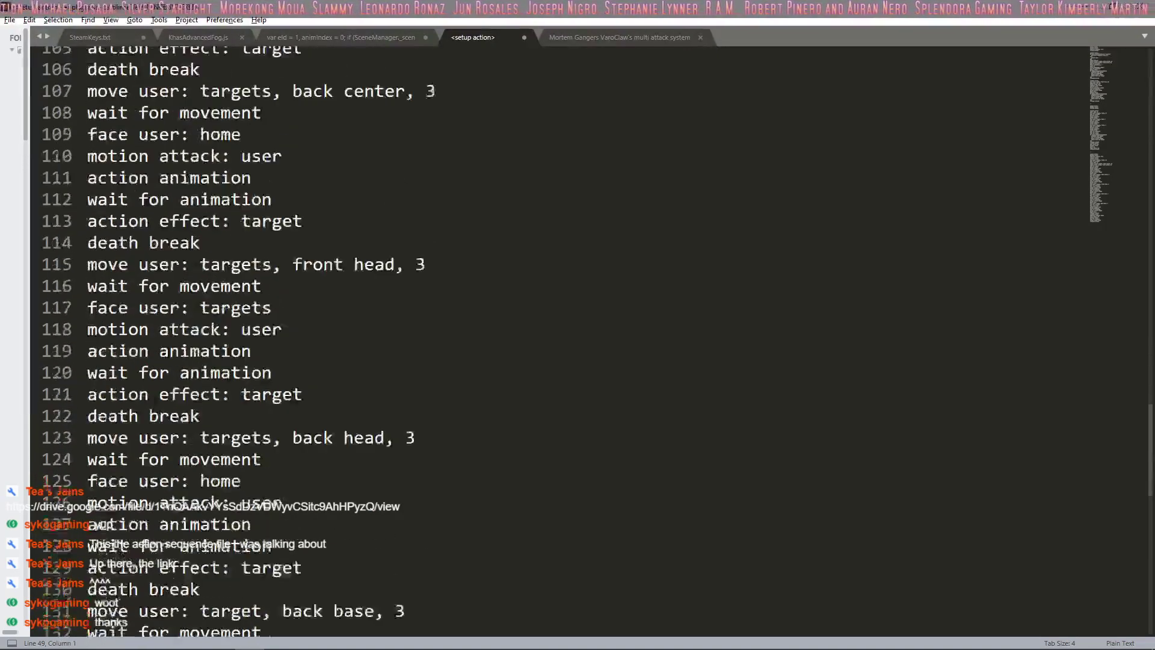
left_click(139, 164)
key("Return")
key("Return")
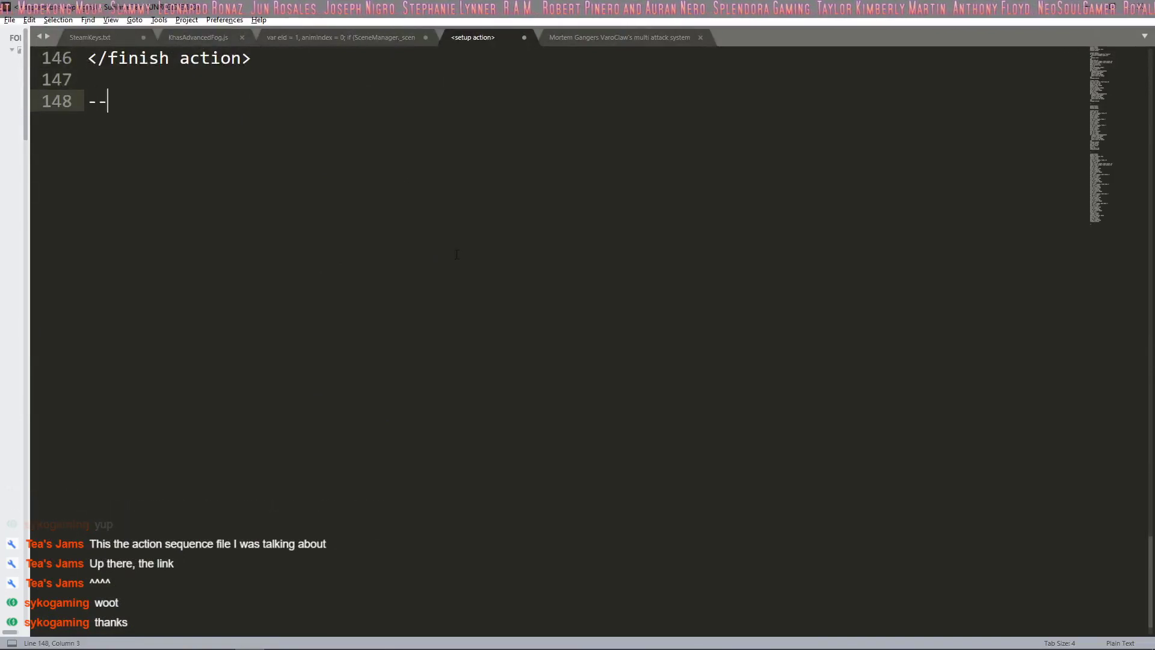
type("--")
scroll(435, 241, "up", 7)
scroll(434, 241, "down", 2)
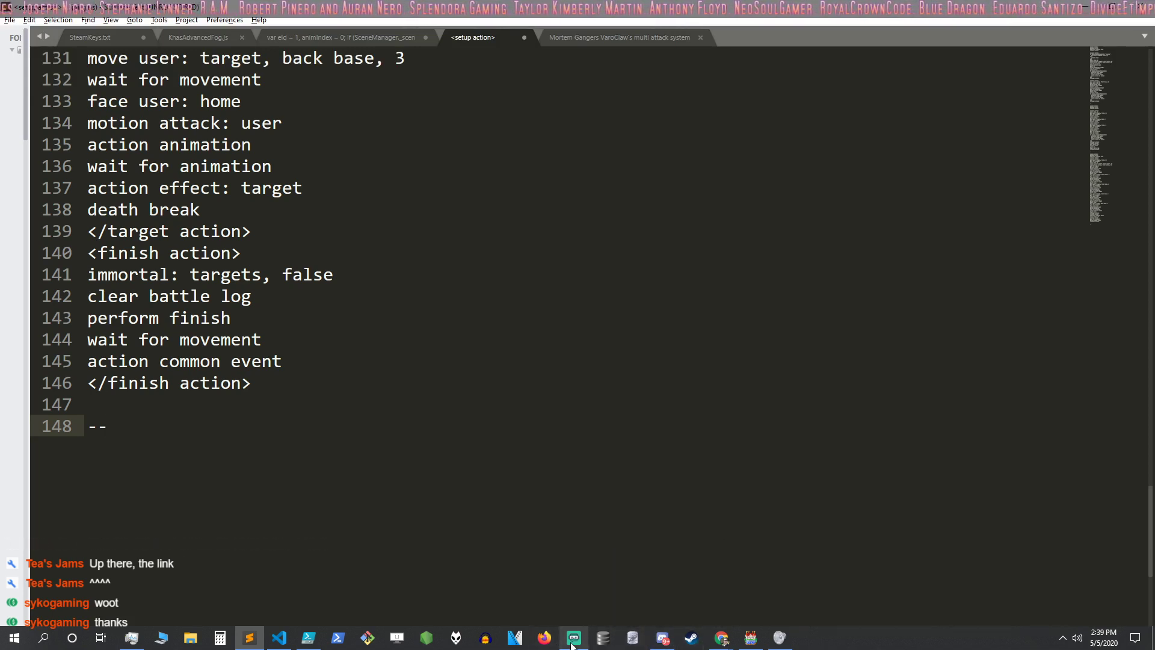
Switch to RPG Maker MV and examine the notes of the Quadruple Attack and Quintuple Attack skills
mouse_move(574, 645)
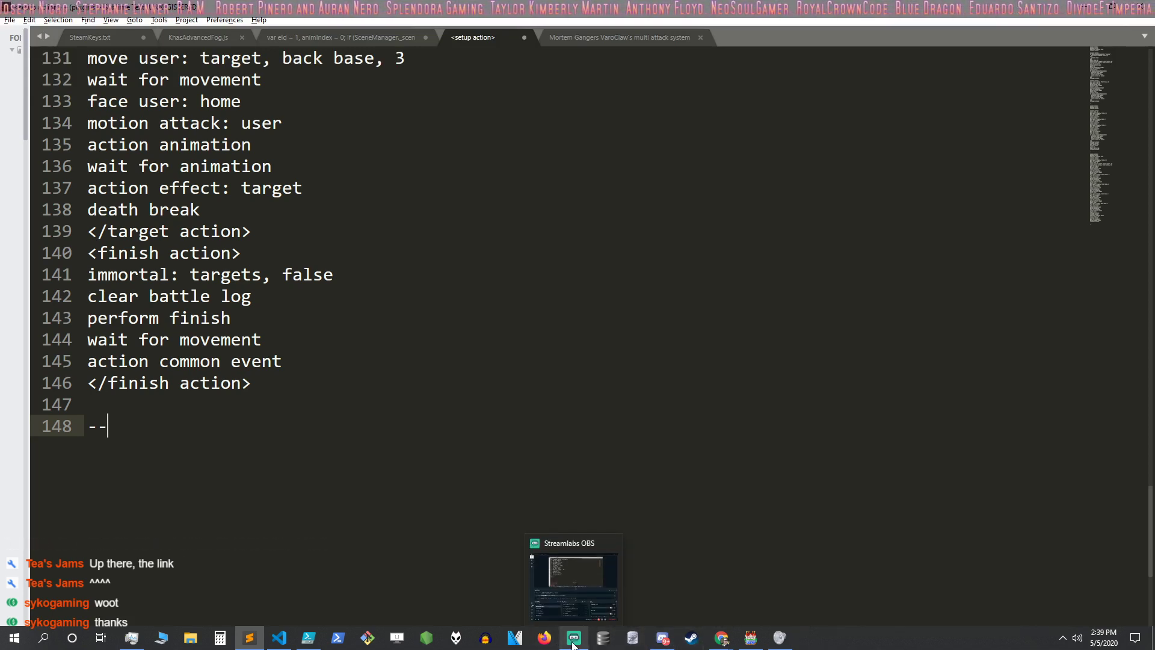
left_click(750, 637)
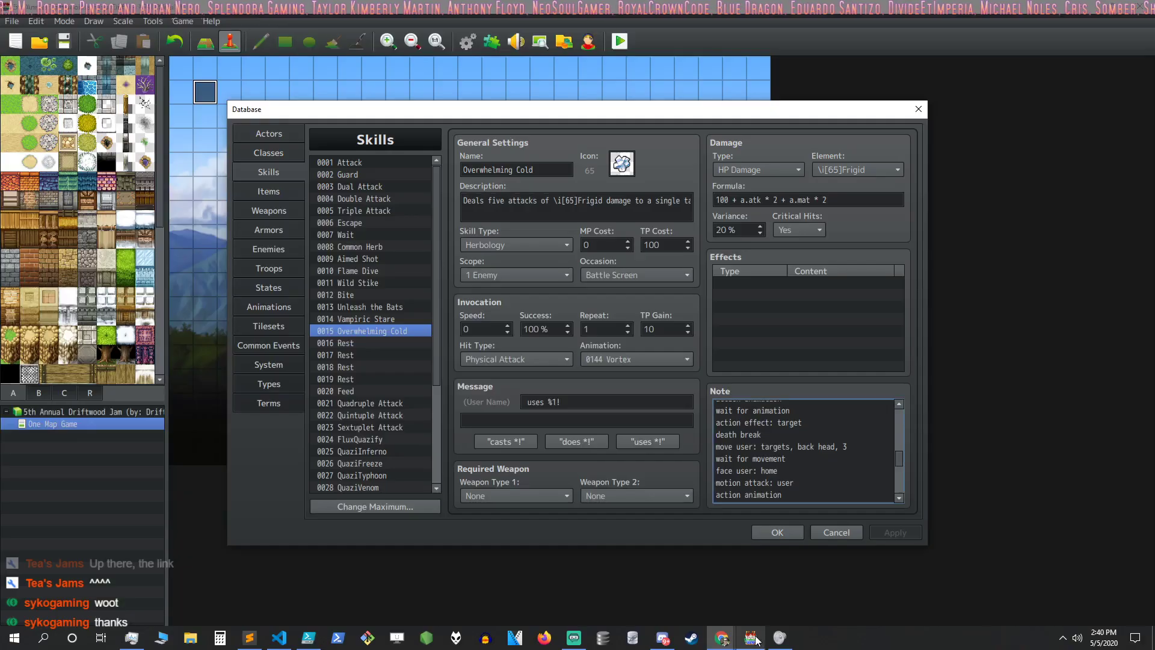
left_click(384, 402)
scroll(784, 454, "down", 5)
scroll(784, 454, "down", 1)
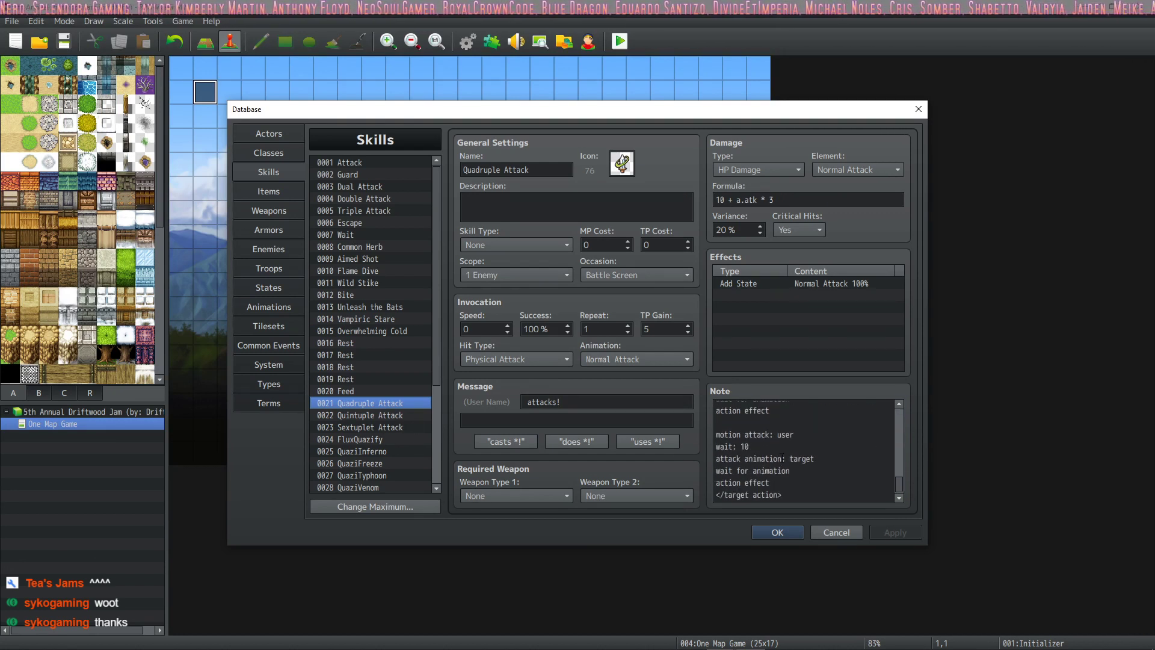
left_click(368, 415)
left_click(379, 402)
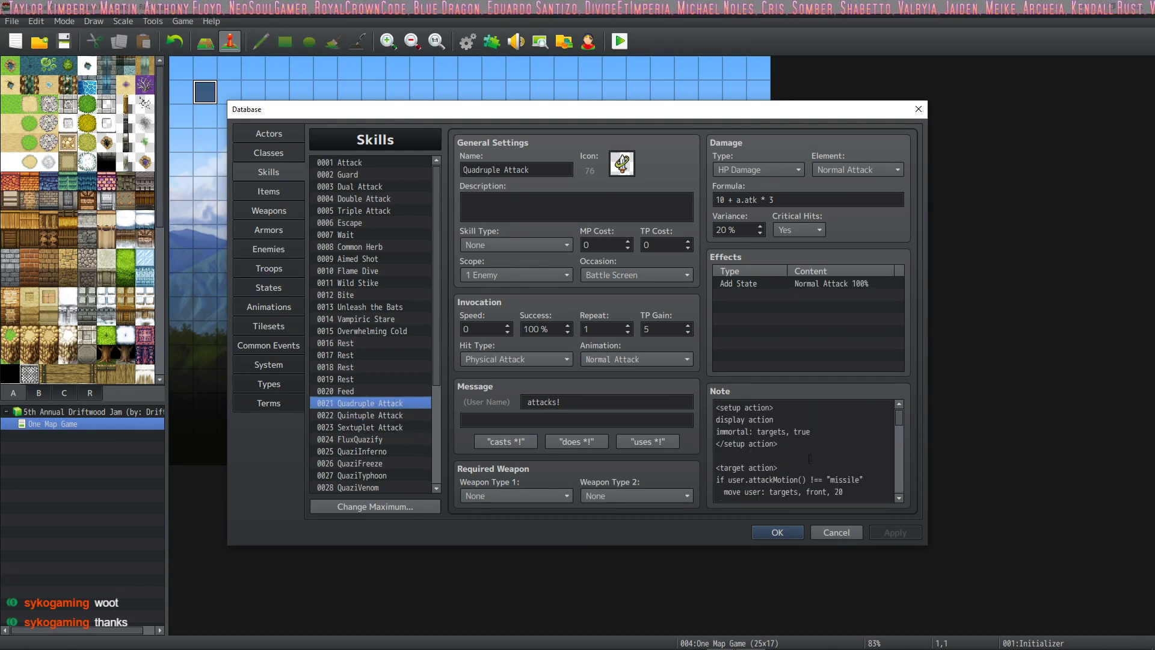
Copy the Quadruple Attack skill's note and append it to the Sublime Text file, followed by a "--" separator
left_click(810, 456)
key("ctrl+a")
key("alt+Tab")
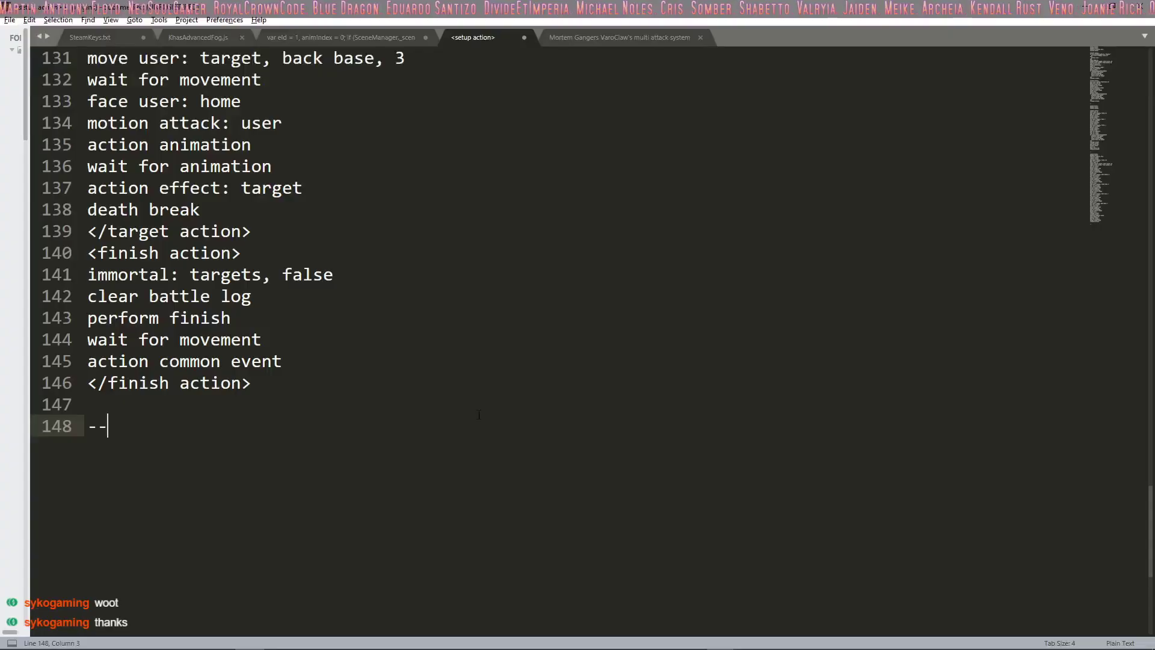
key("Return")
key("Return")
key("ctrl+v")
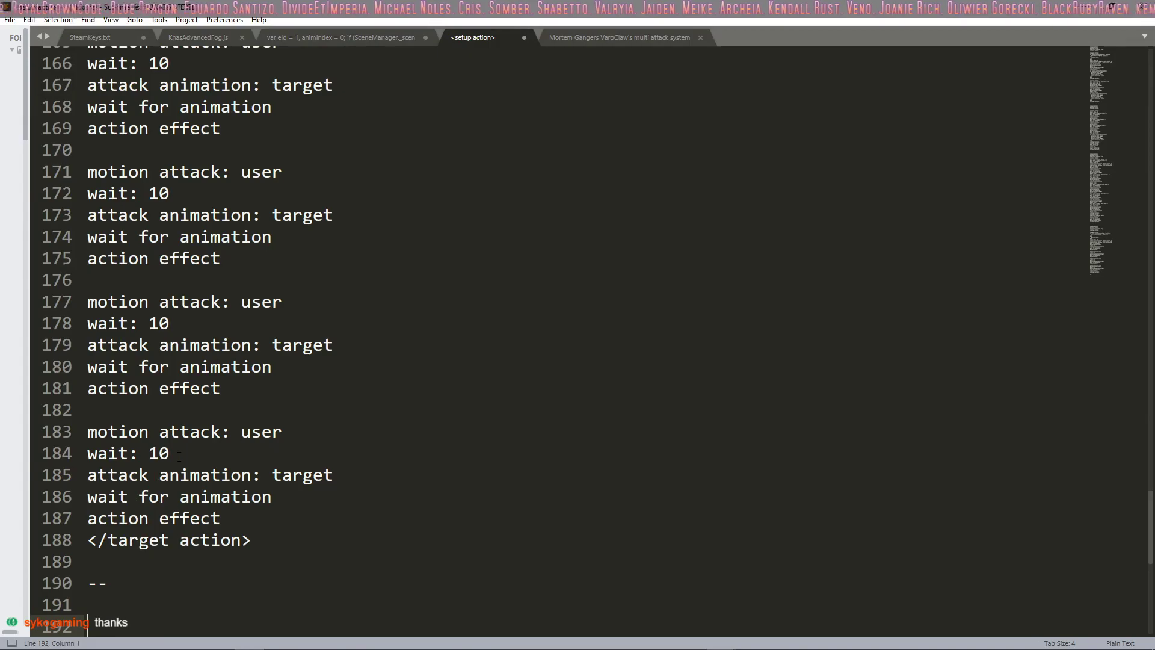
Copy the Quintuple Attack skill's note from RPG Maker MV and append it to the Sublime Text file with a "--" separator
key("alt+Tab")
left_click(366, 415)
left_click_drag(716, 408, 774, 445)
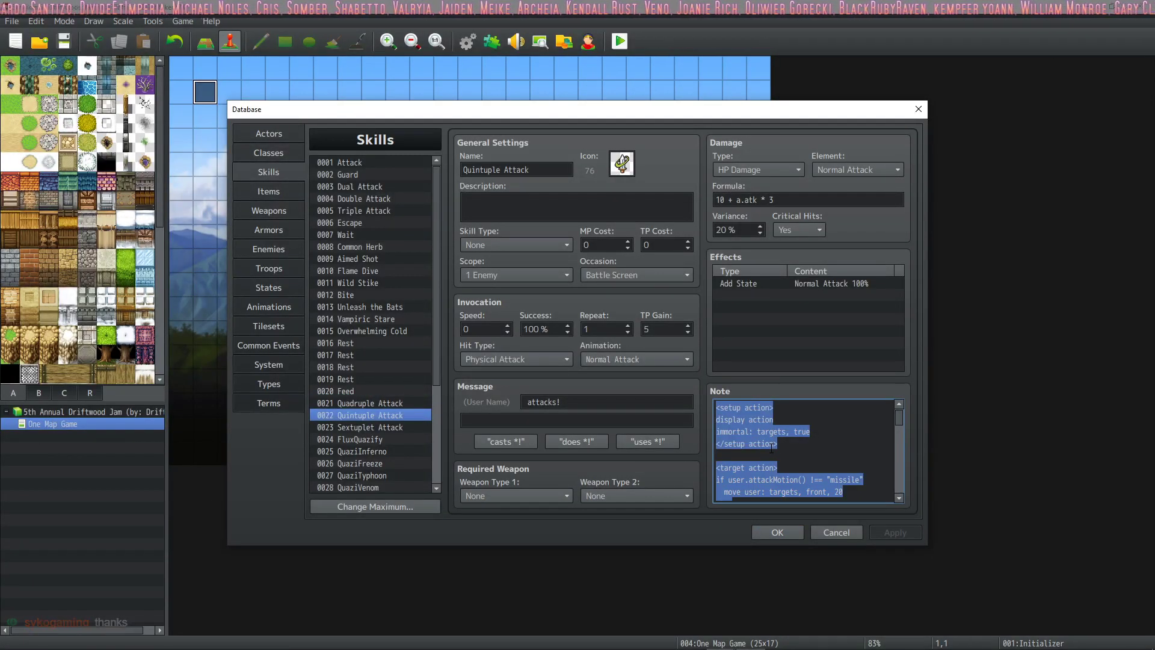
key("alt+Tab")
key("ctrl+v")
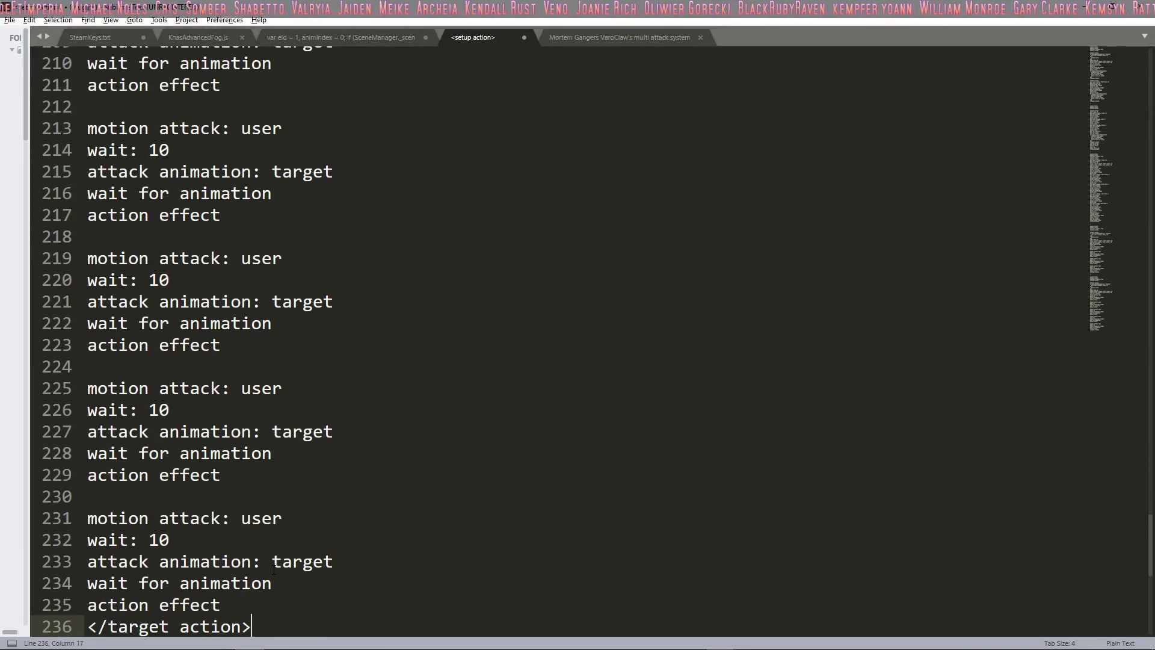
key("Return")
key("Return")
type("--")
key("Return")
key("Return")
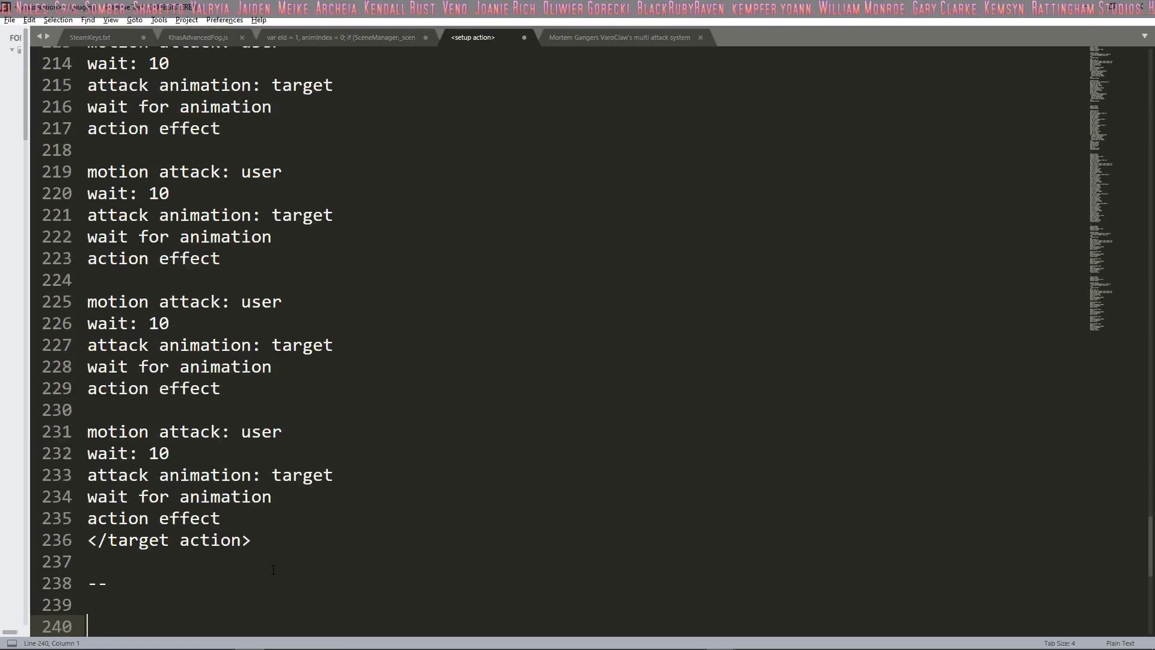
Copy the Sextuplet Attack skill's note from RPG Maker MV and append it to the Sublime Text file with a "--" separator
key("alt+Tab")
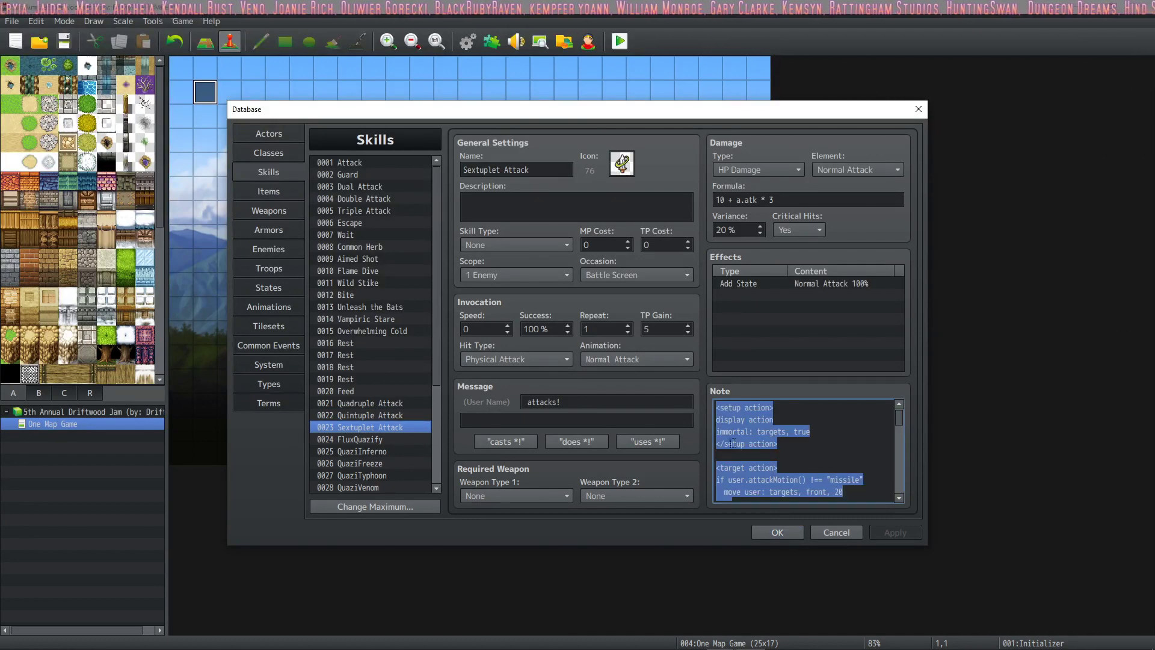
key("alt+Tab")
key("ctrl+v")
key("Return")
key("Return")
type("--")
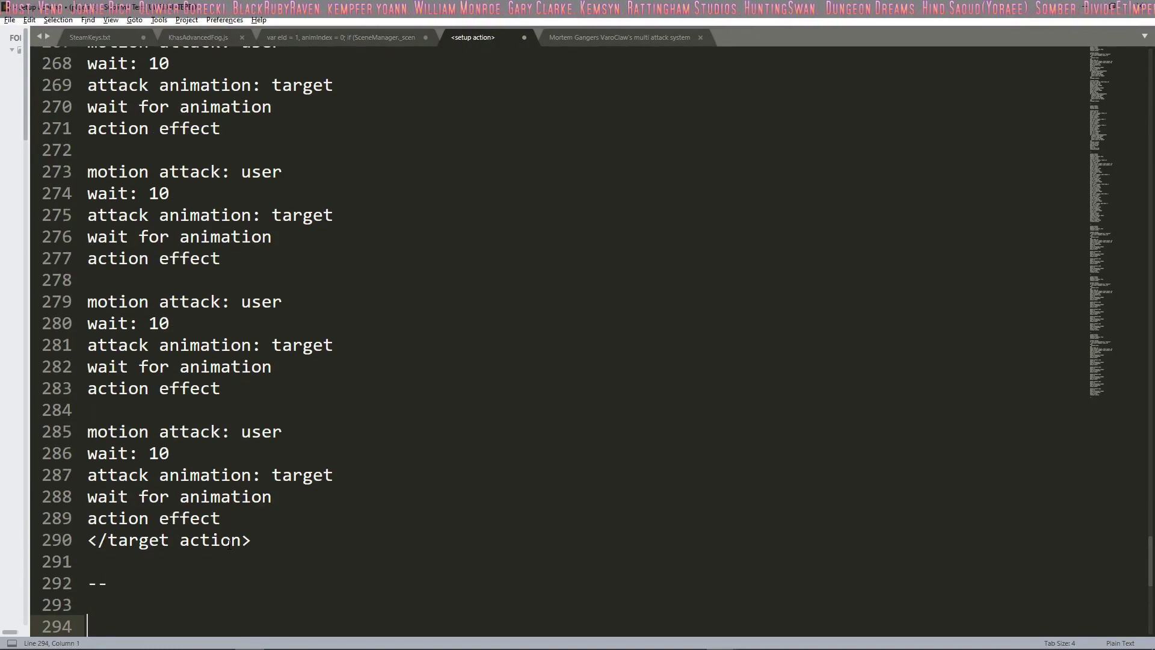
Return to RPG Maker MV and examine the notes of the skills from FluxQuazify through Galeforce Swipe
key("alt+Tab")
left_click(377, 443)
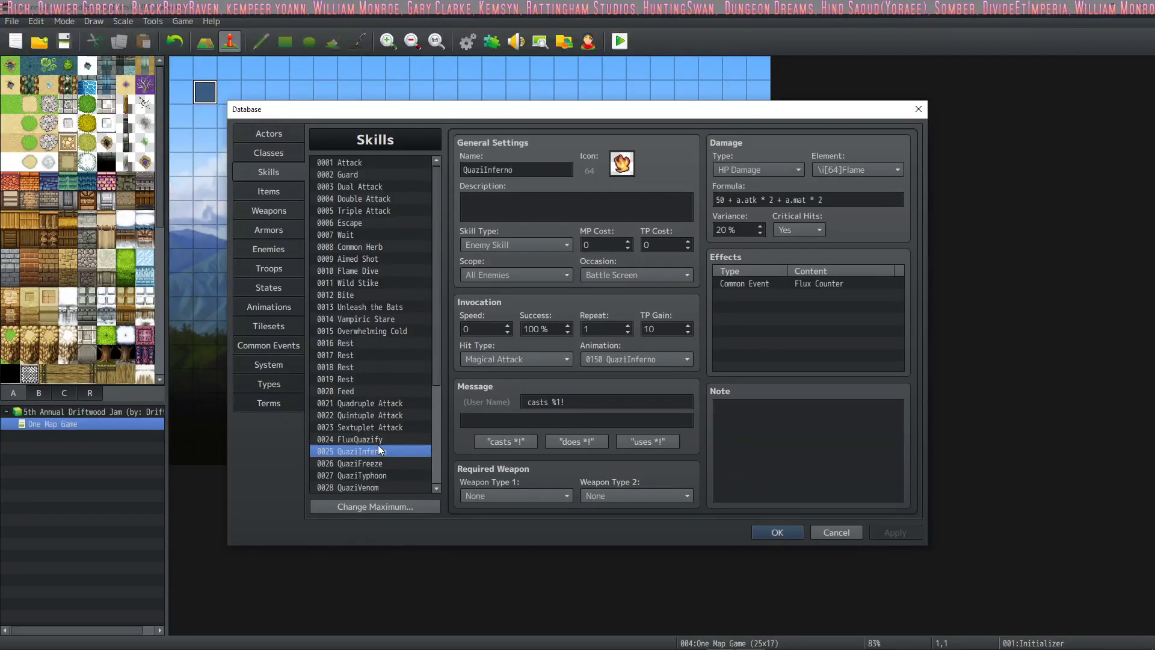
left_click(377, 452)
left_click(373, 464)
scroll(373, 464, "down", 2)
left_click(378, 403)
left_click(378, 415)
left_click(378, 427)
left_click(381, 439)
key("Up")
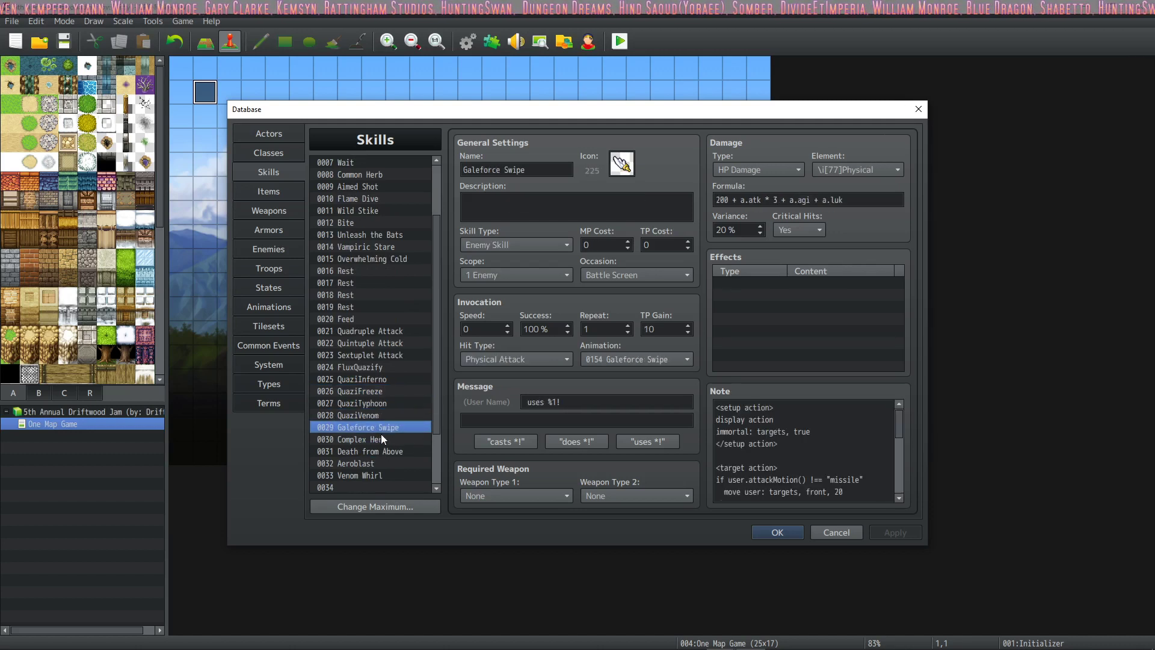
scroll(791, 445, "down", 4)
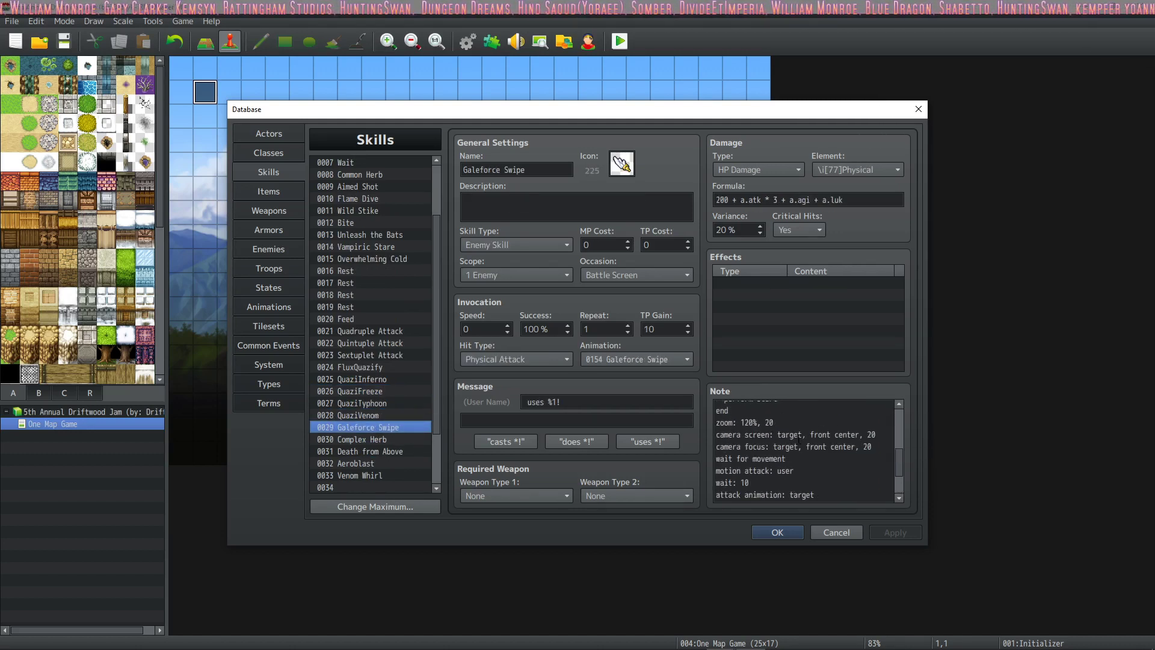
Examine the notes of the Death from Above and Venom Whirl skills
left_click(375, 451)
left_click(376, 475)
left_click(378, 452)
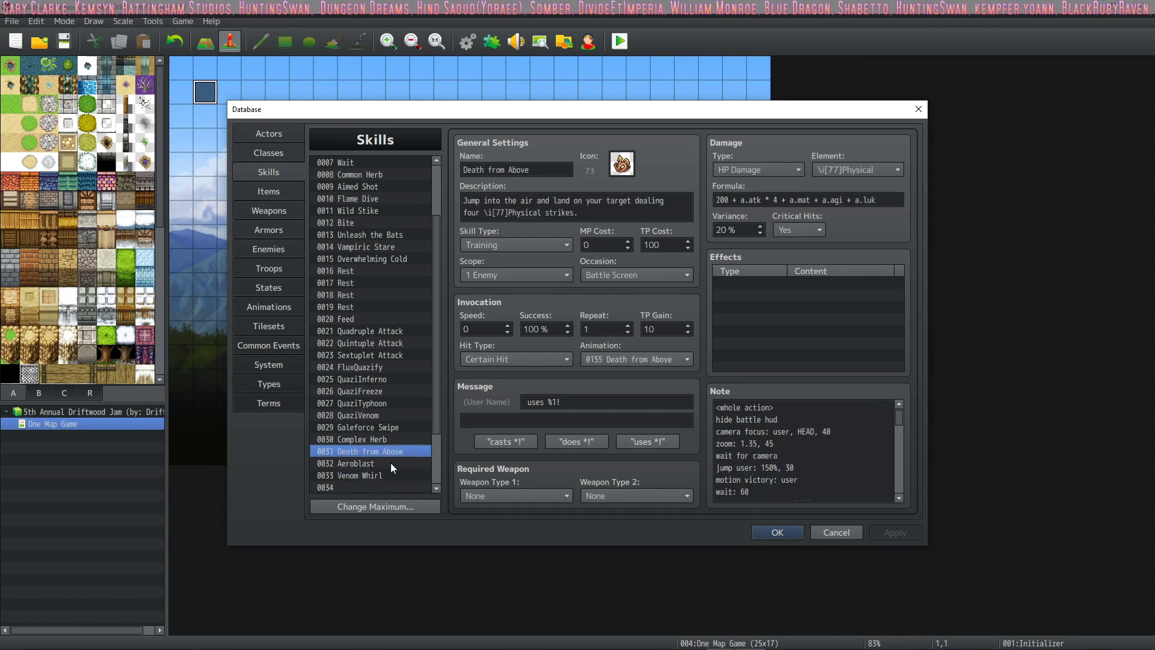
scroll(905, 461, "down", 6)
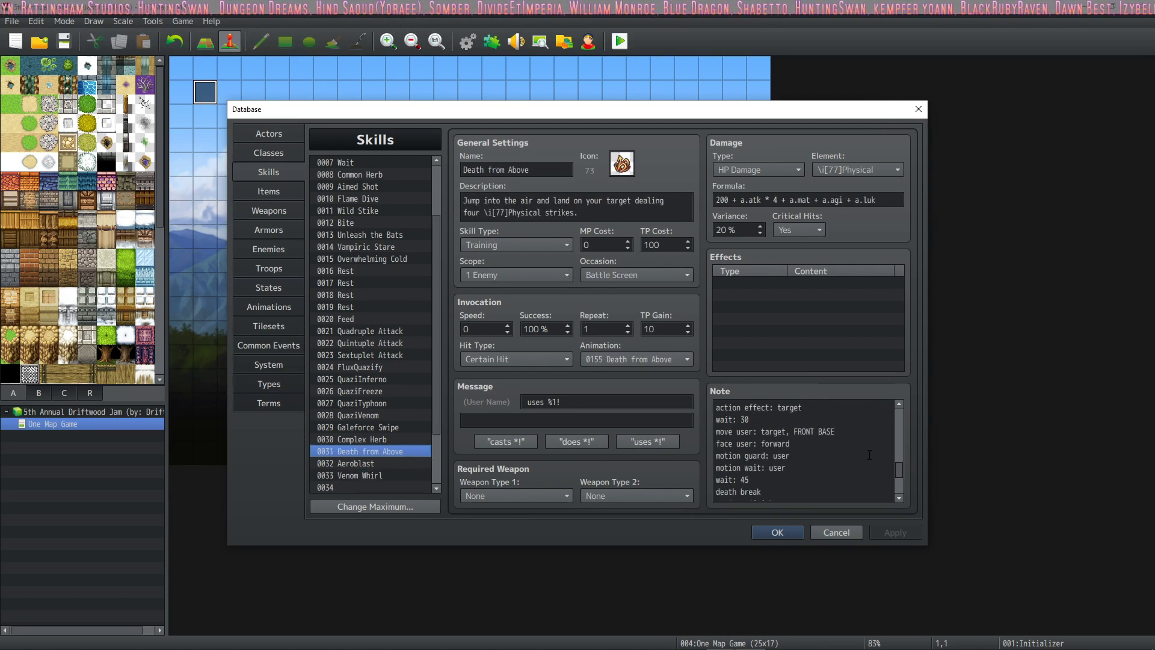
scroll(797, 450, "down", 1)
Copy the Death from Above skill's note and append it to the Sublime Text file, followed by a "--" separator
left_click(370, 439)
left_click(370, 451)
left_click(739, 437)
key("ctrl+a")
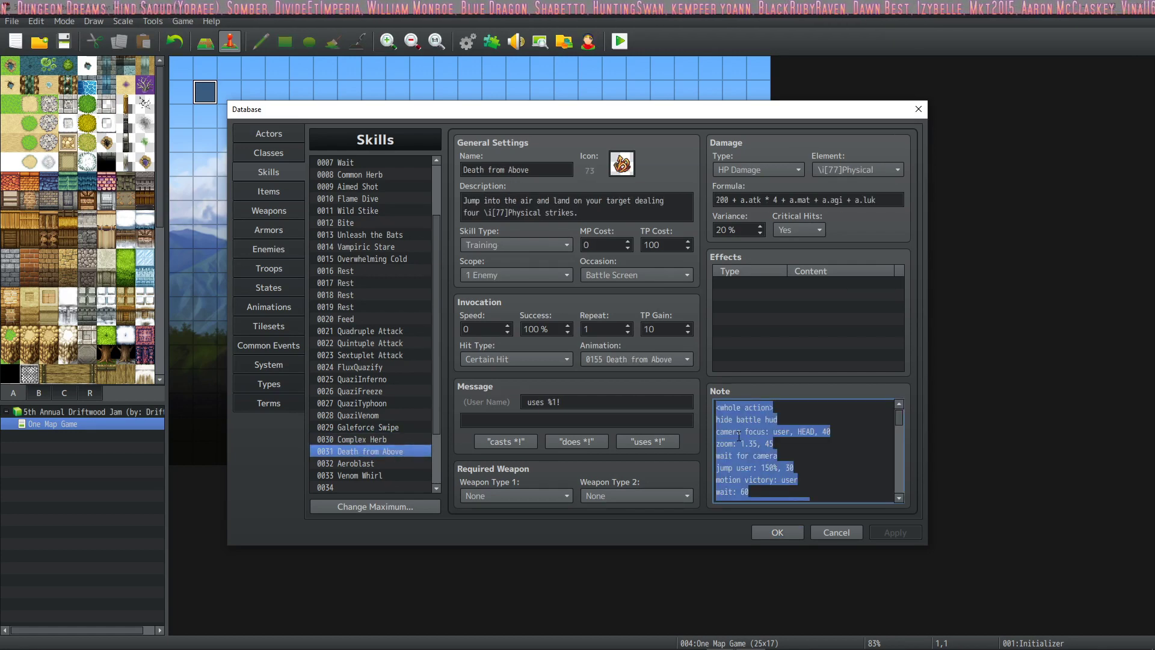
key("alt+Tab")
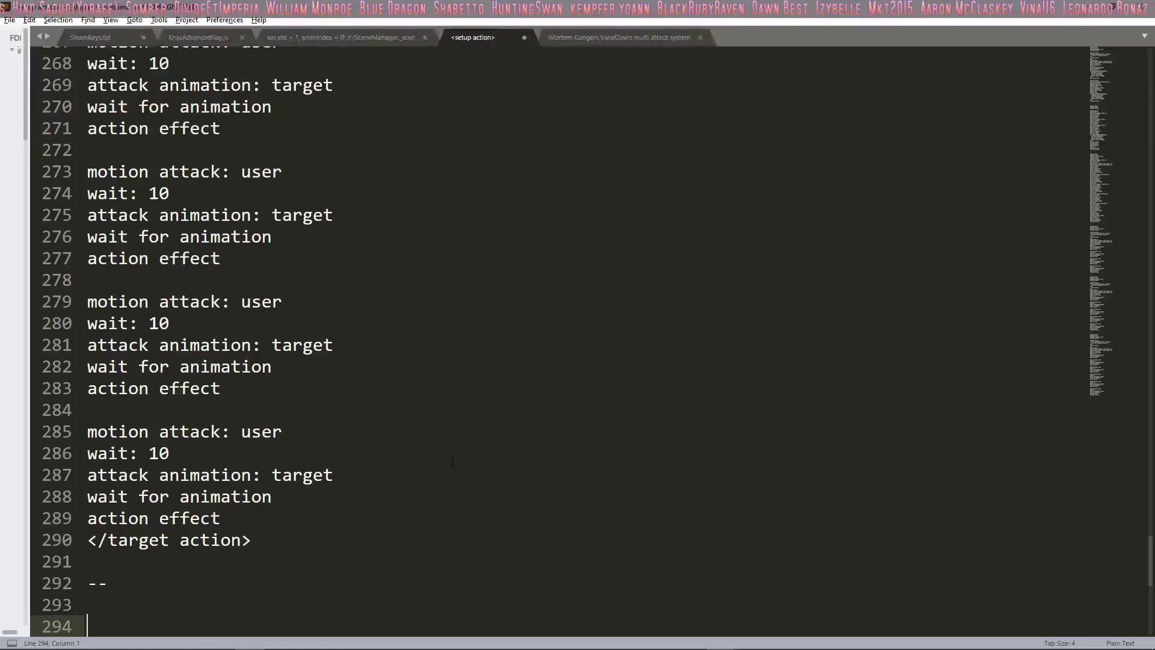
key("ctrl+v")
key("Return")
key("Return")
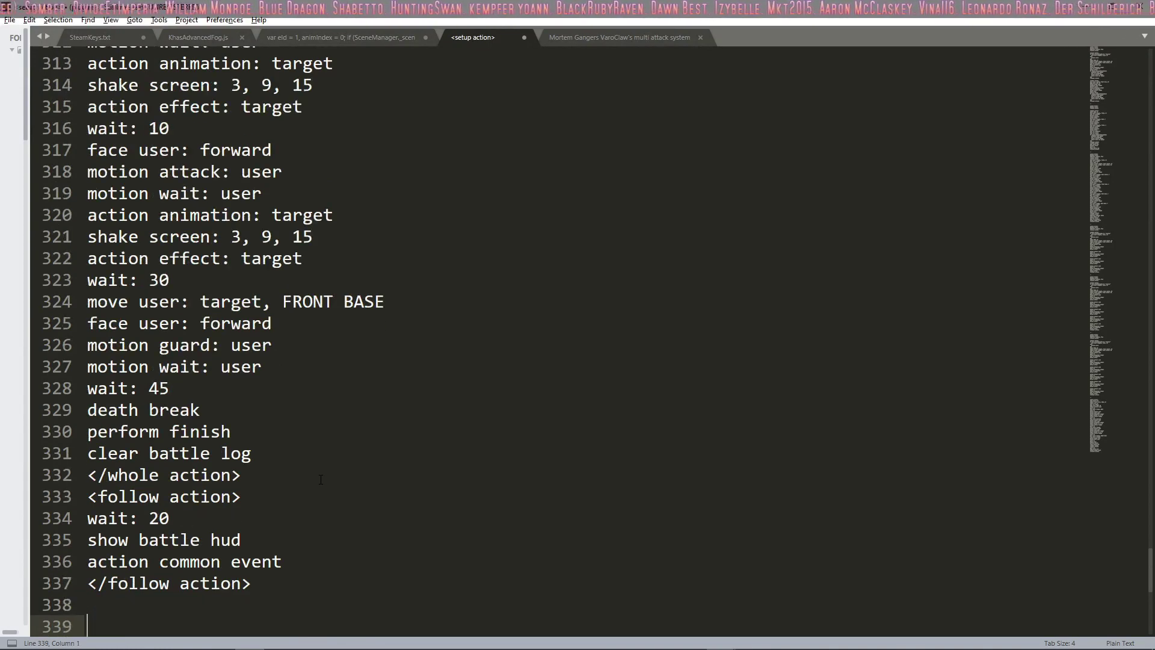
type("--")
key("Return")
key("Return")
Copy the Aeroblast skill's note from RPG Maker MV and append it to the Sublime Text file, followed by two line breaks
key("alt+Tab")
left_click(381, 467)
left_click(803, 479)
key("ctrl+a")
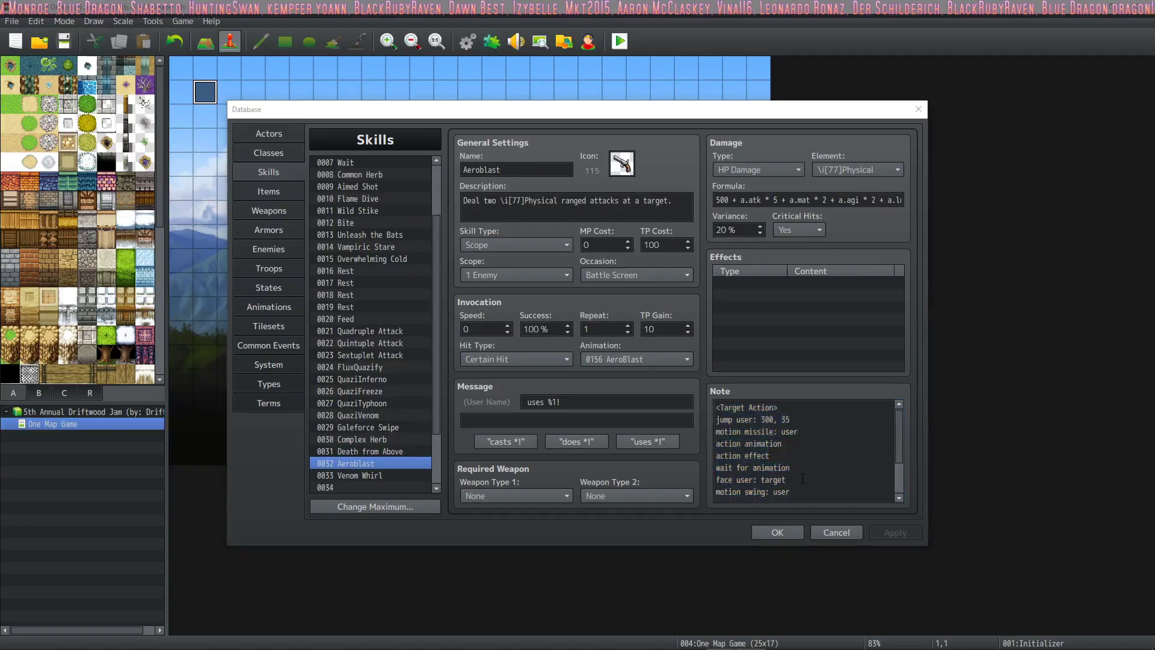
key("alt+Tab")
type("<Target Action> jump user: 300, 35 motion missile: user action animation action effect wait for animation face user: target motion swing: user action animation: target wait for animation action effect </Target Action>")
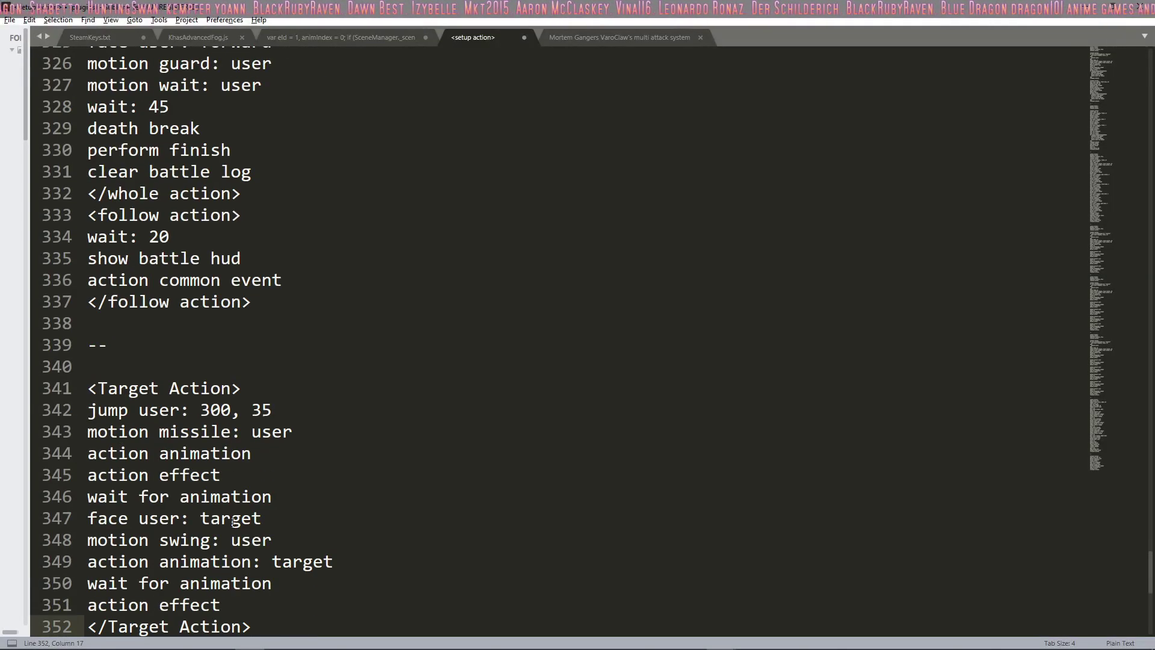
key("Return")
key("Return")
Copy the Venom Whirl skill's note from RPG Maker MV and append it to the Sublime Text file after a "--" separator
key("alt+Tab")
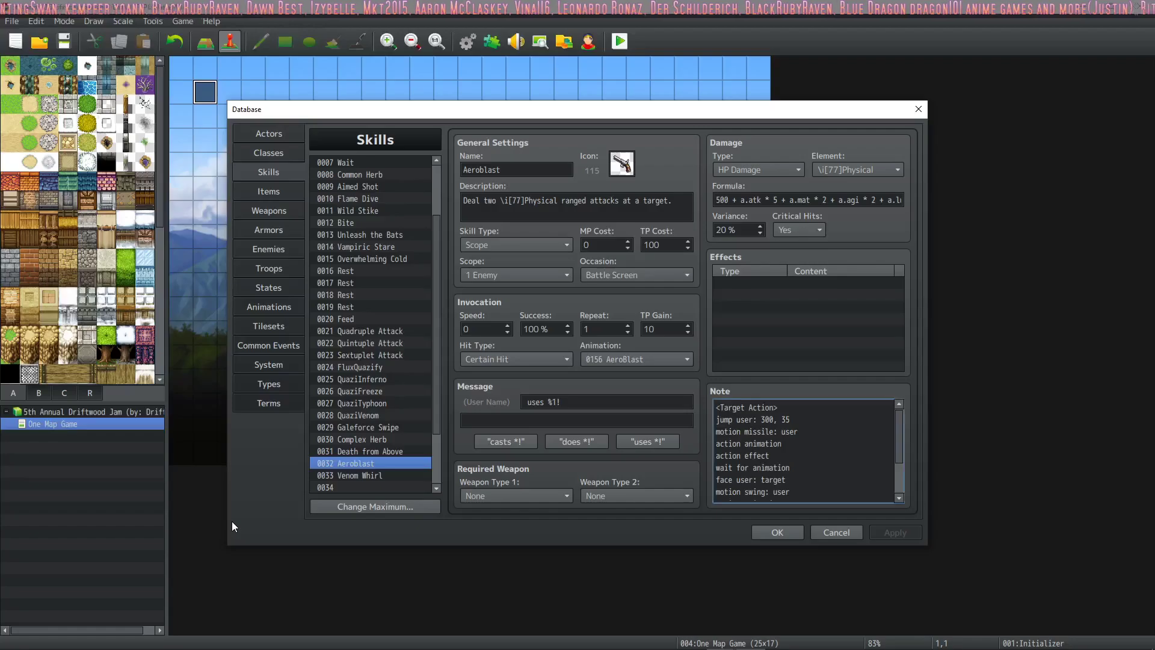
left_click(372, 475)
left_click(735, 456)
key("ctrl+a")
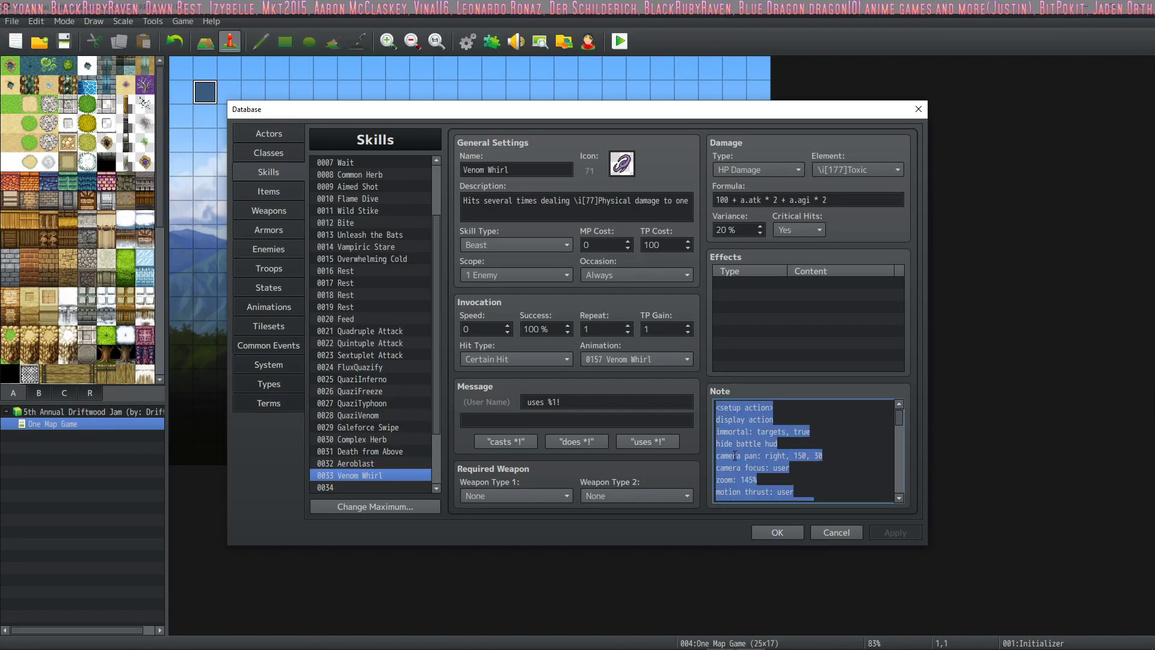
key("alt+Tab")
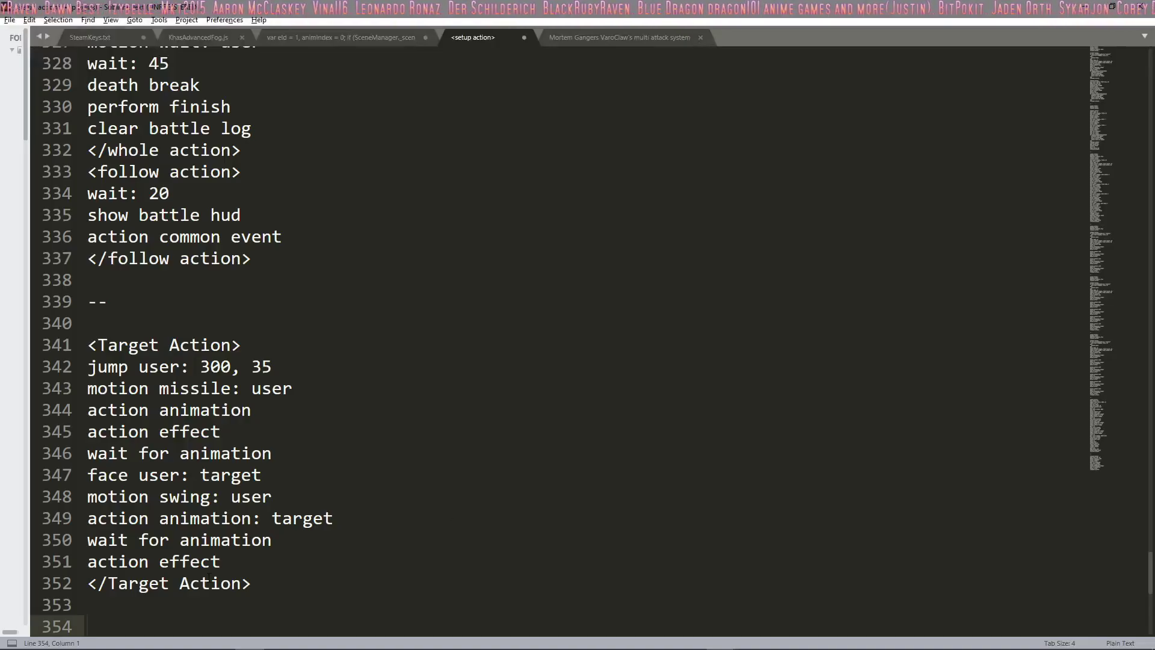
type("--")
key("Return")
key("Return")
key("ctrl+v")
Start saving the text file and name it "5ADJ DriftysBossBattleRushActionSequences.txt"
key("ctrl+s")
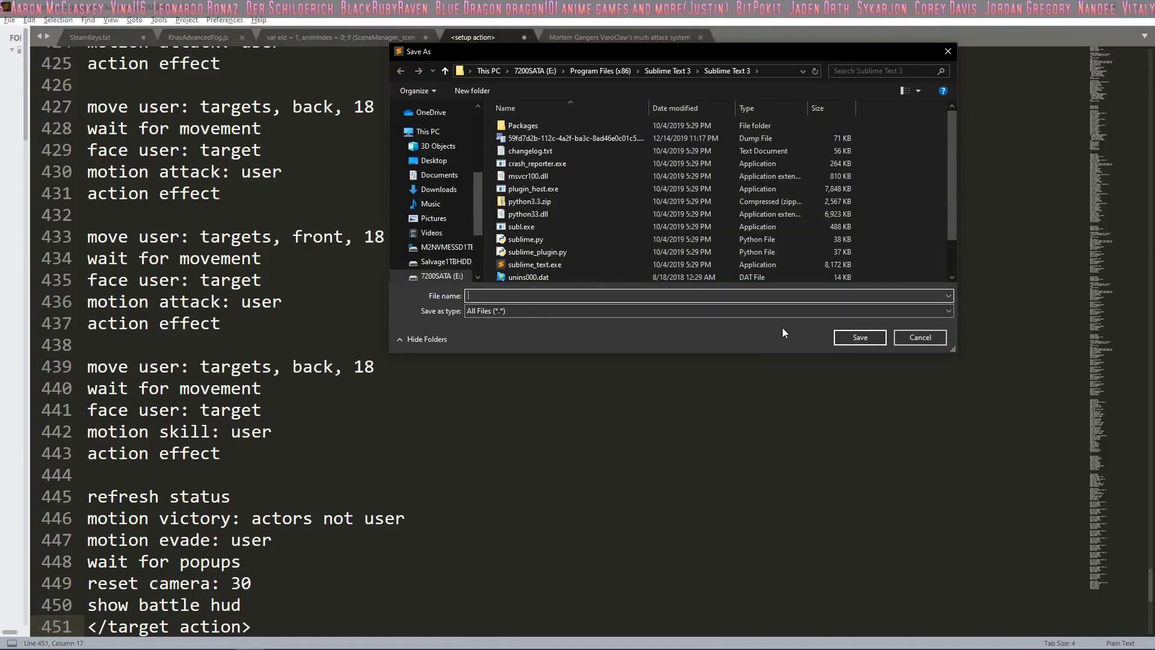
type("5ADJ Driftys")
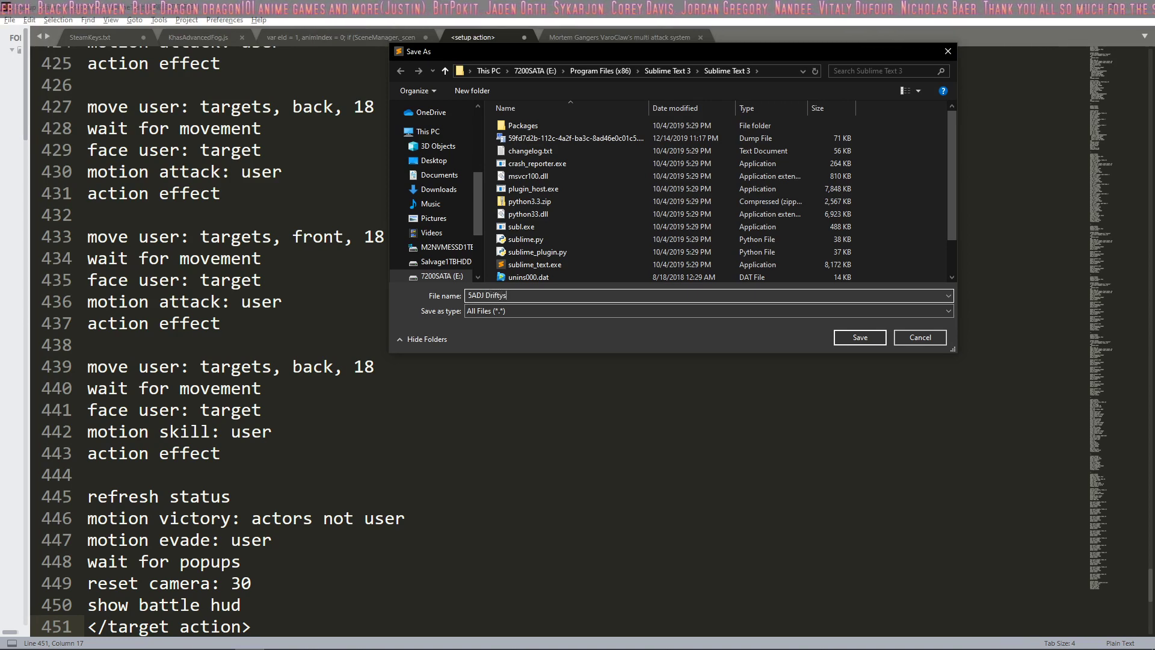
type("BossBattleRushActionS")
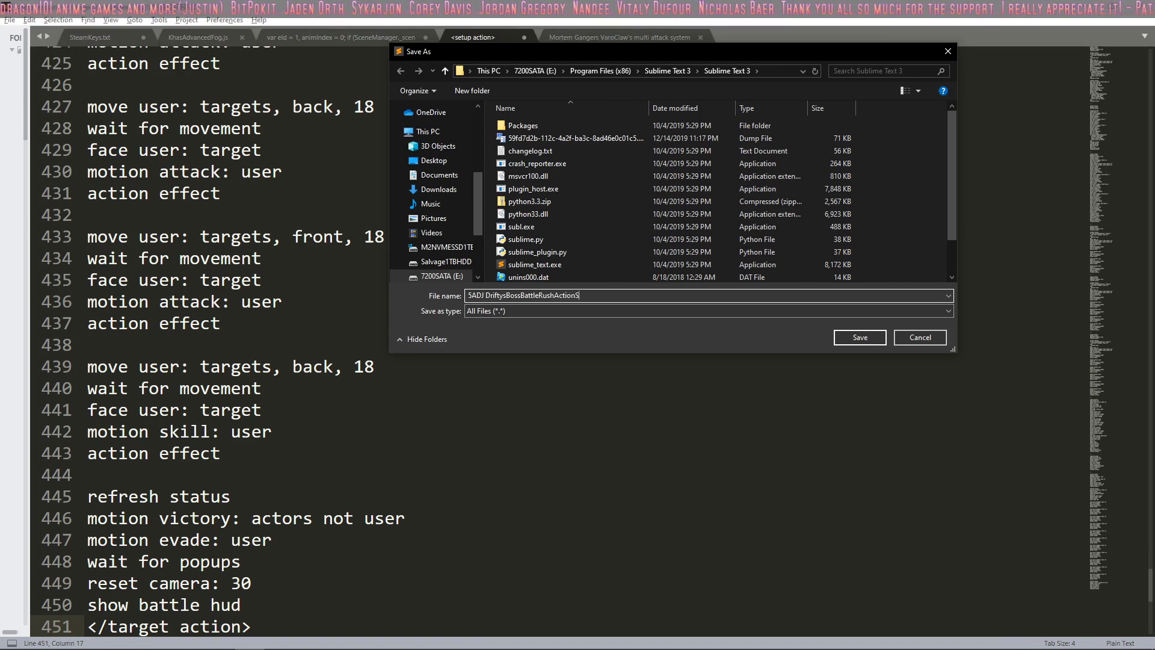
type("equences.")
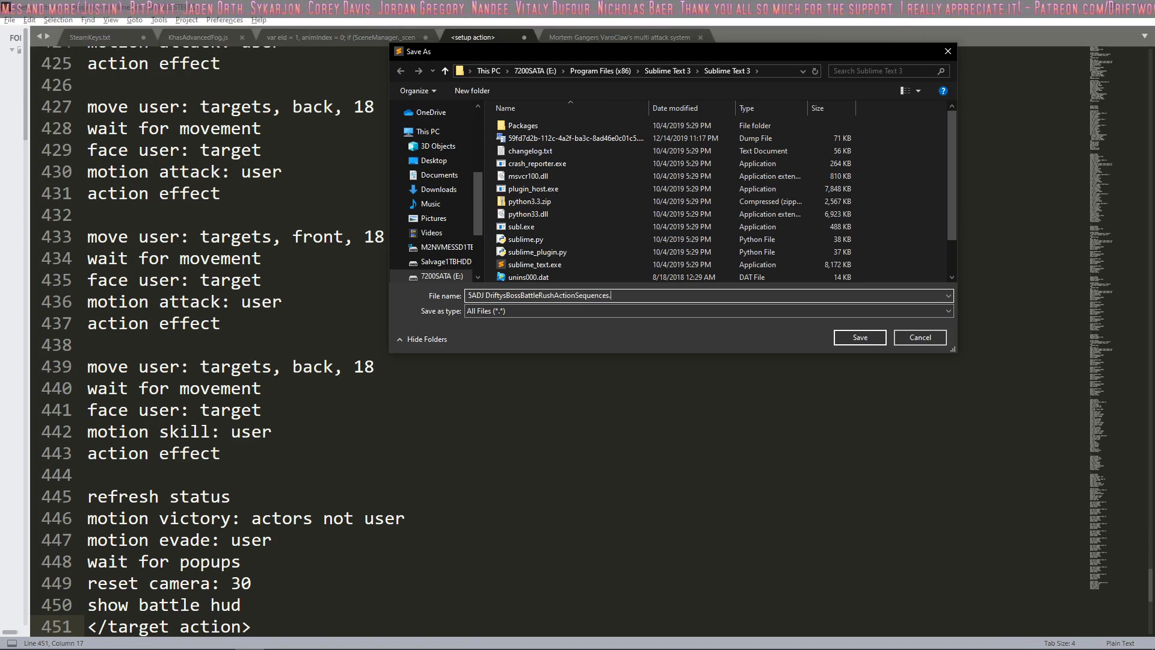
type("txt")
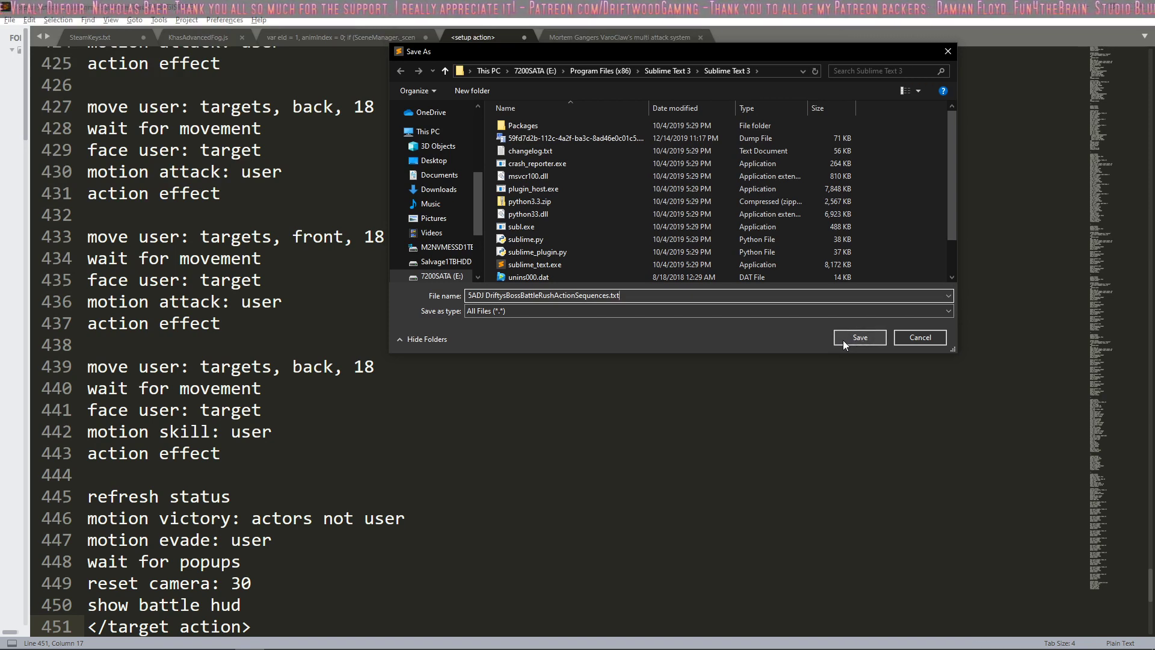
Save the file in the 5ADJ folder inside Driftwood Gaming 2020 on the WDBlack (F:) drive
left_click(542, 71)
scroll(552, 240, "down", 8)
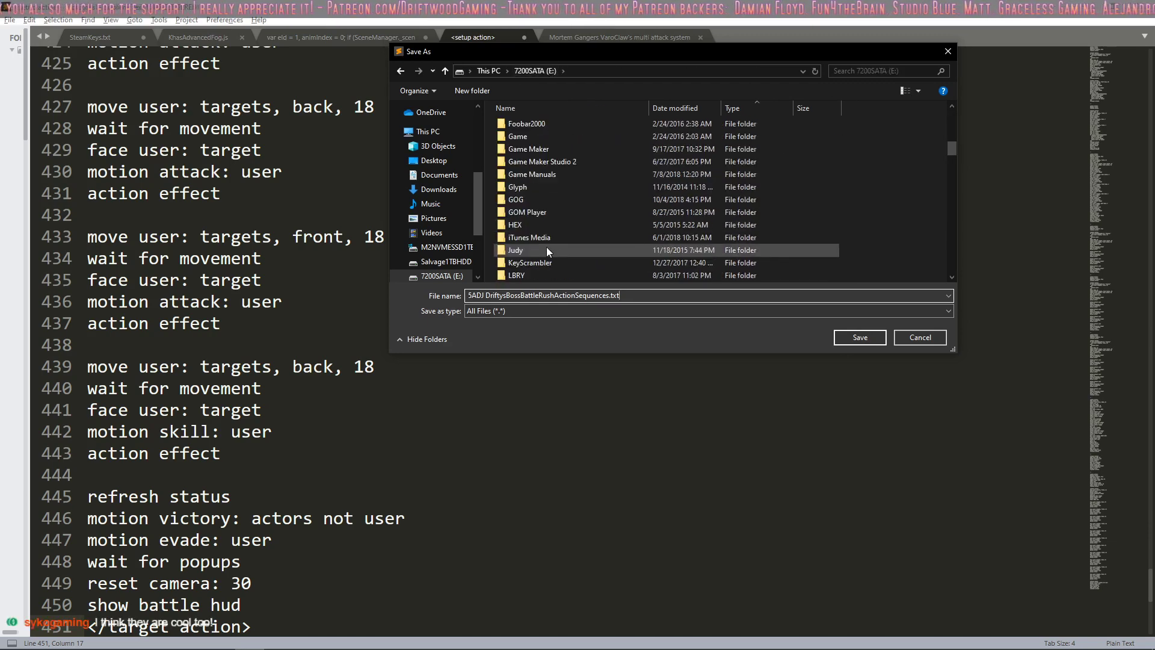
scroll(433, 259, "down", 1)
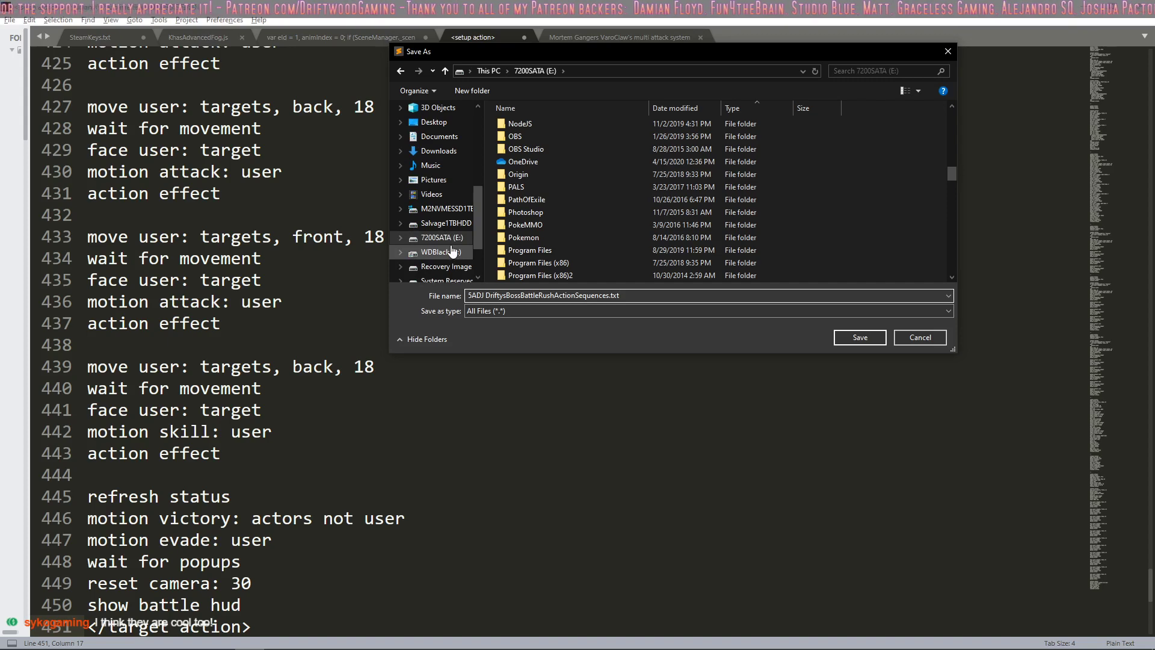
left_click(442, 252)
scroll(560, 238, "down", 8)
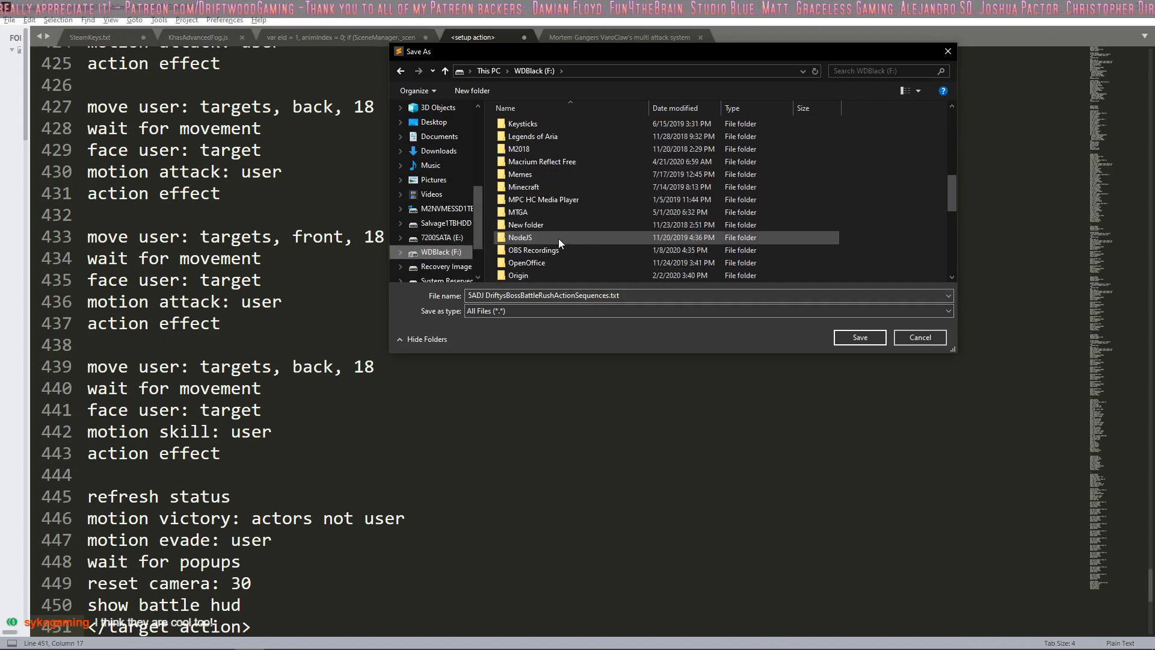
scroll(562, 223, "up", 10)
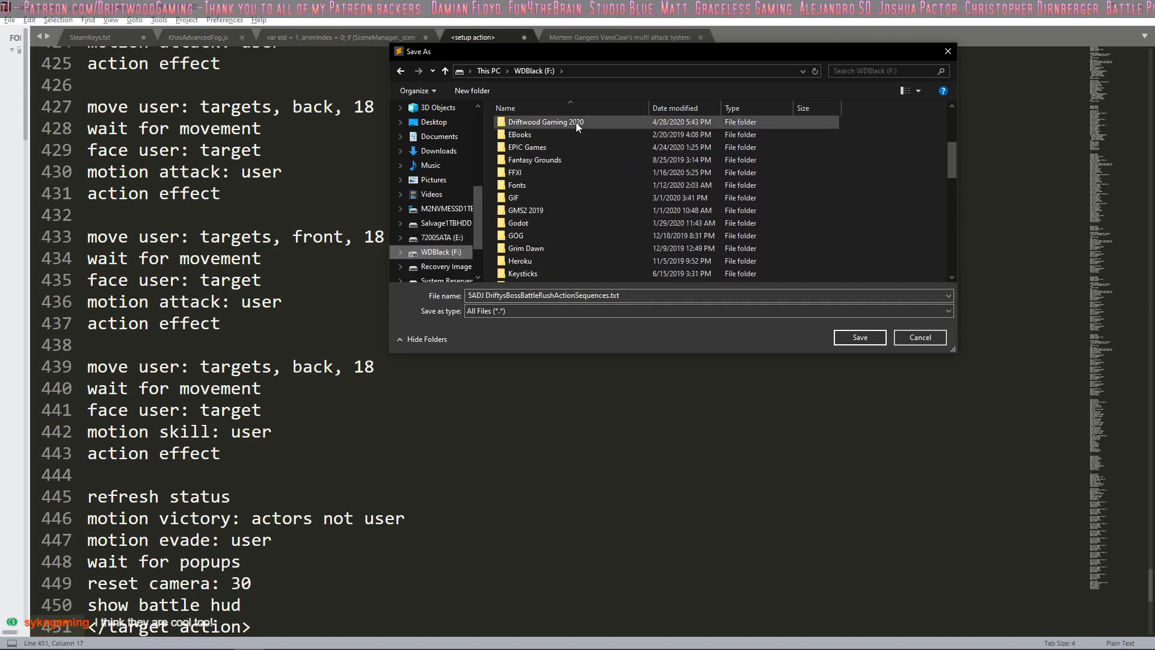
double_click(575, 124)
double_click(532, 125)
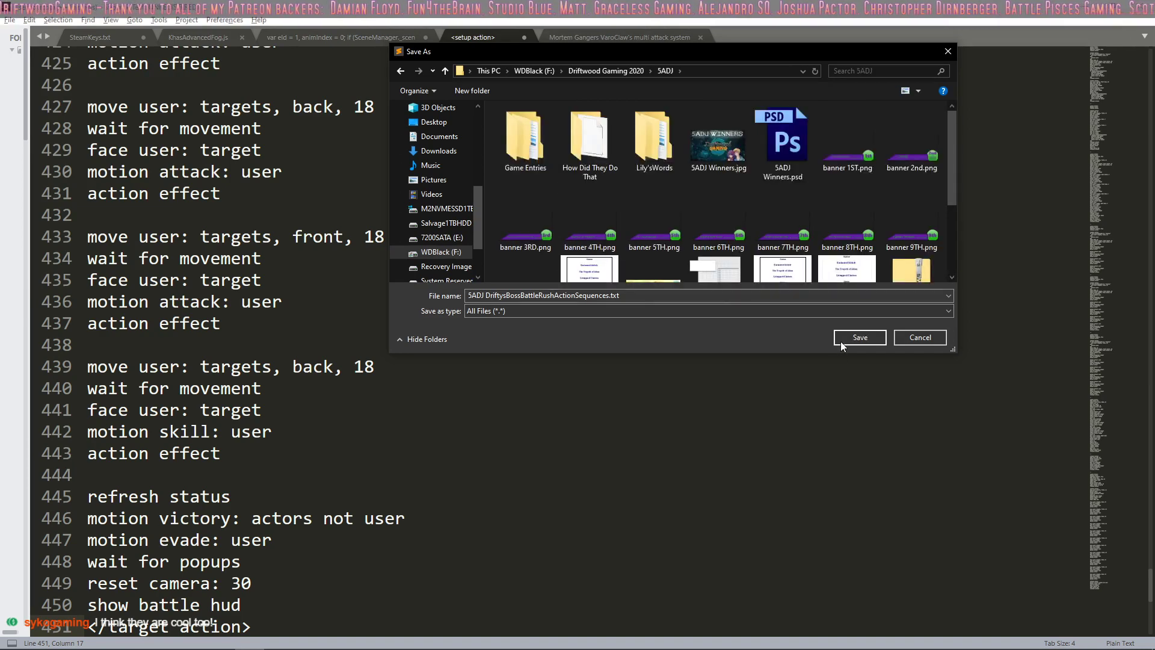
left_click(859, 338)
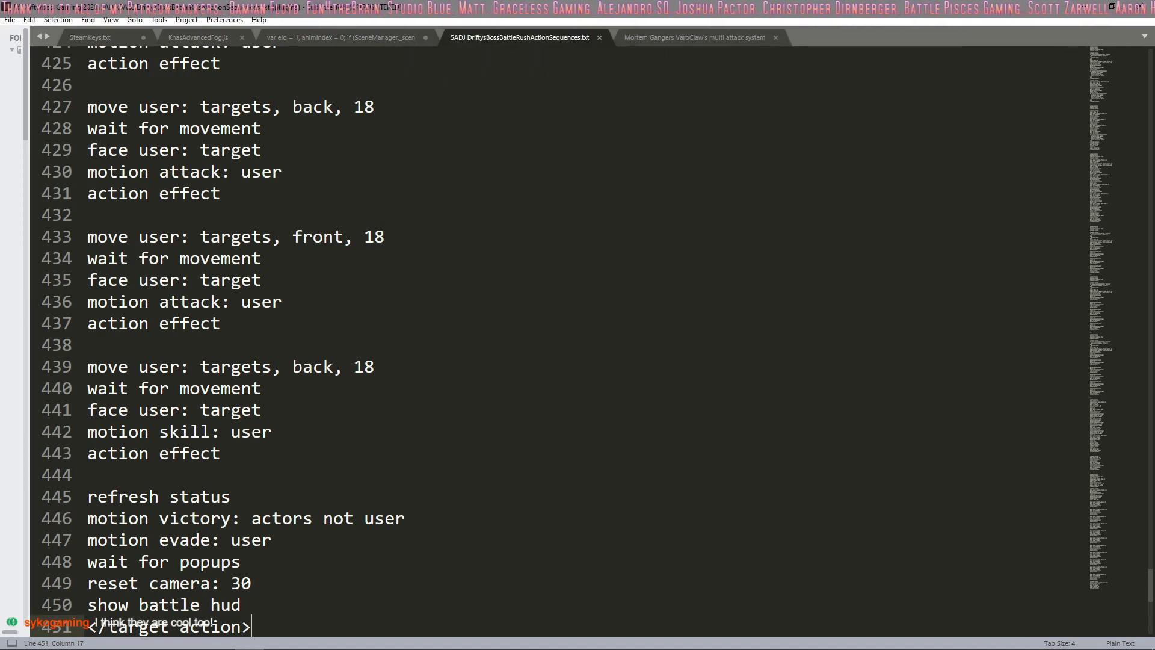
Switch to Discord and open the rpgmaker channel of the Driftwood Gaming server
left_click(662, 637)
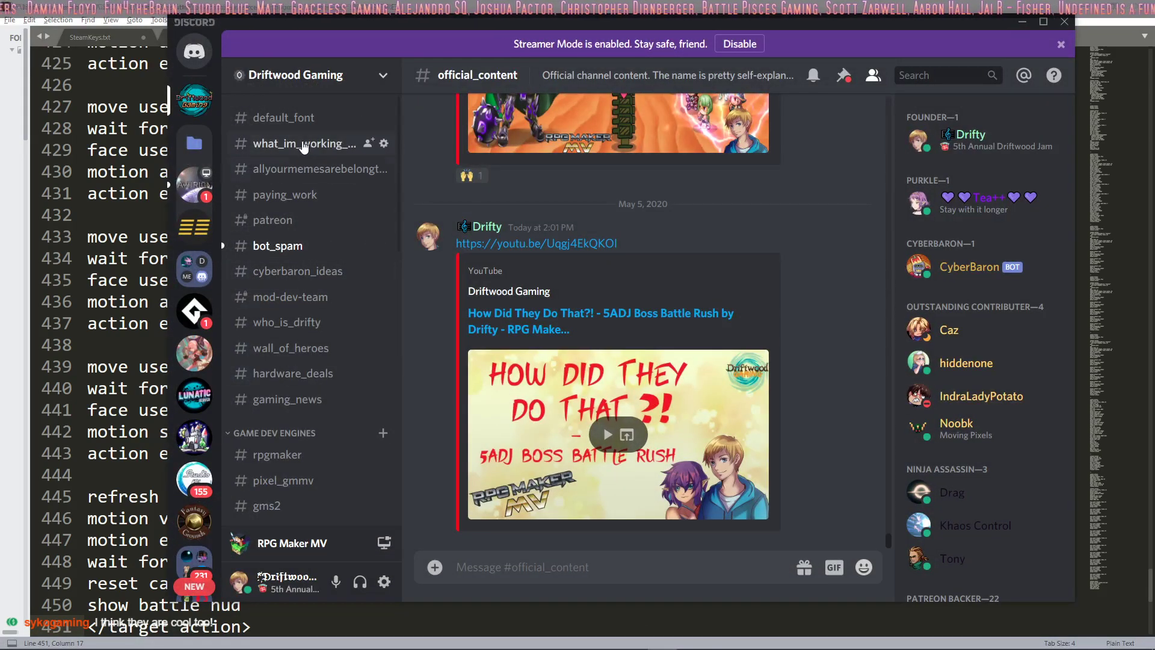
scroll(276, 407, "down", 5)
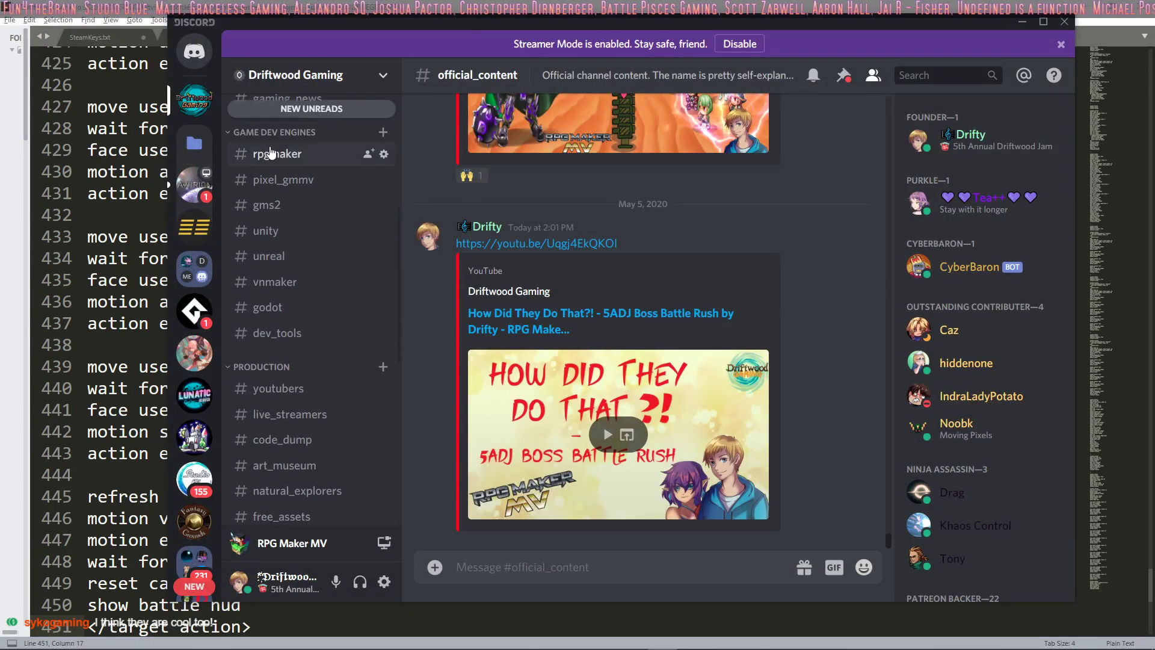
left_click(277, 153)
Upload 5ADJ DriftysBossBattleRushActionSequences.txt from the Driftwood Gaming 2020 > 5ADJ folder to the rpgmaker channel
left_click(435, 567)
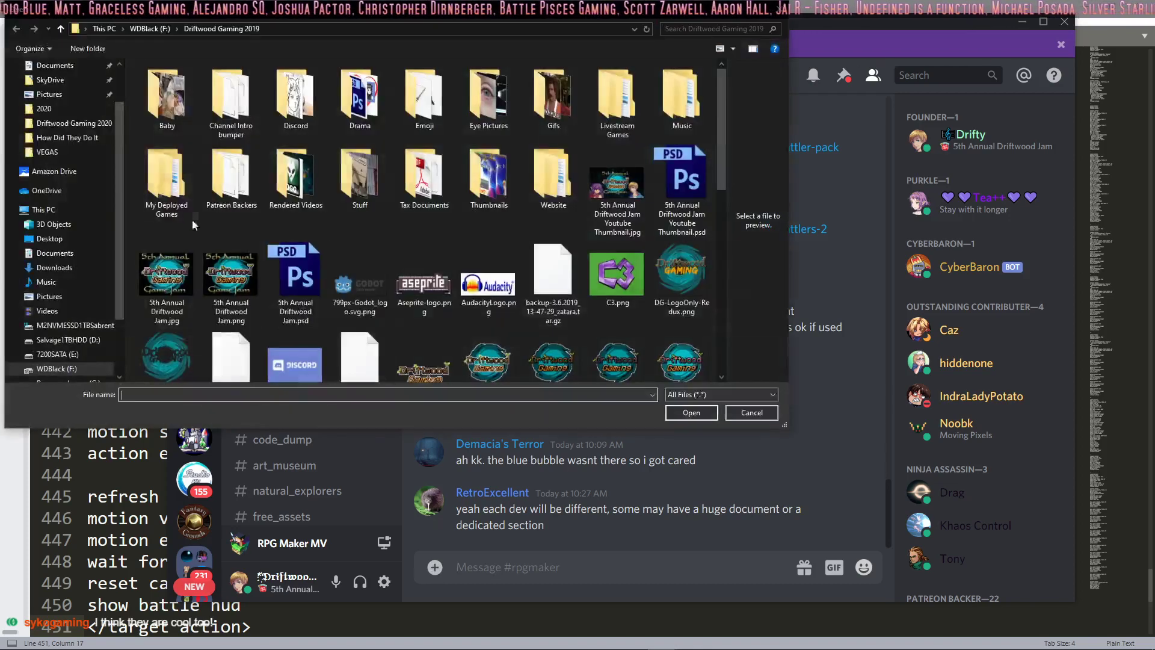
left_click(158, 28)
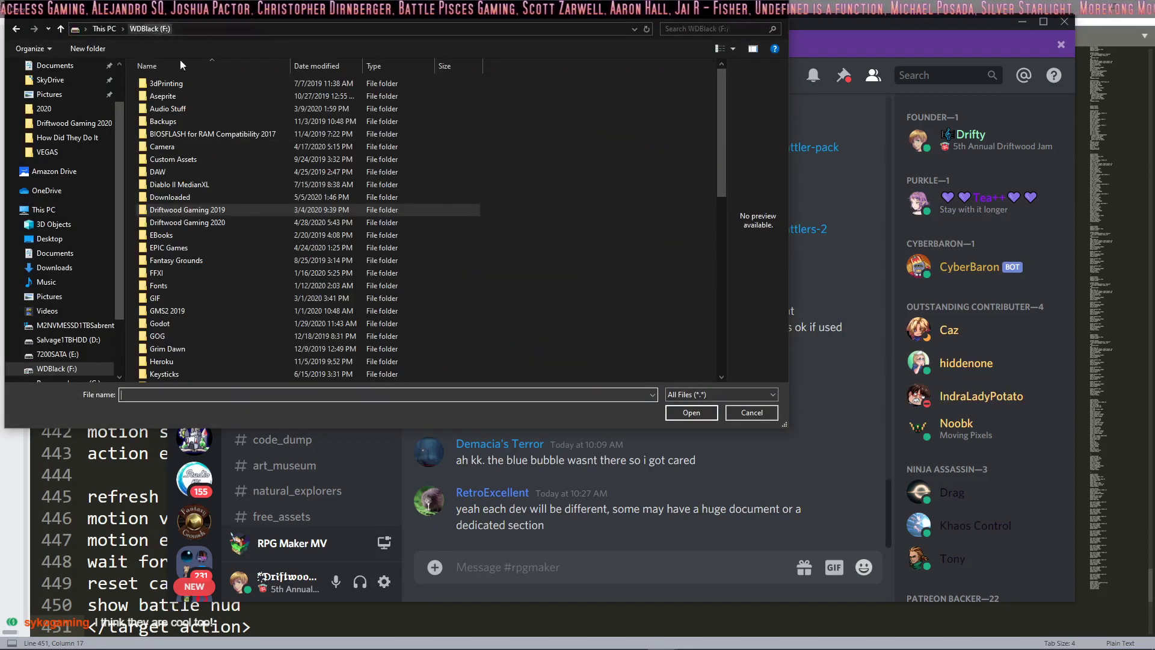
double_click(216, 222)
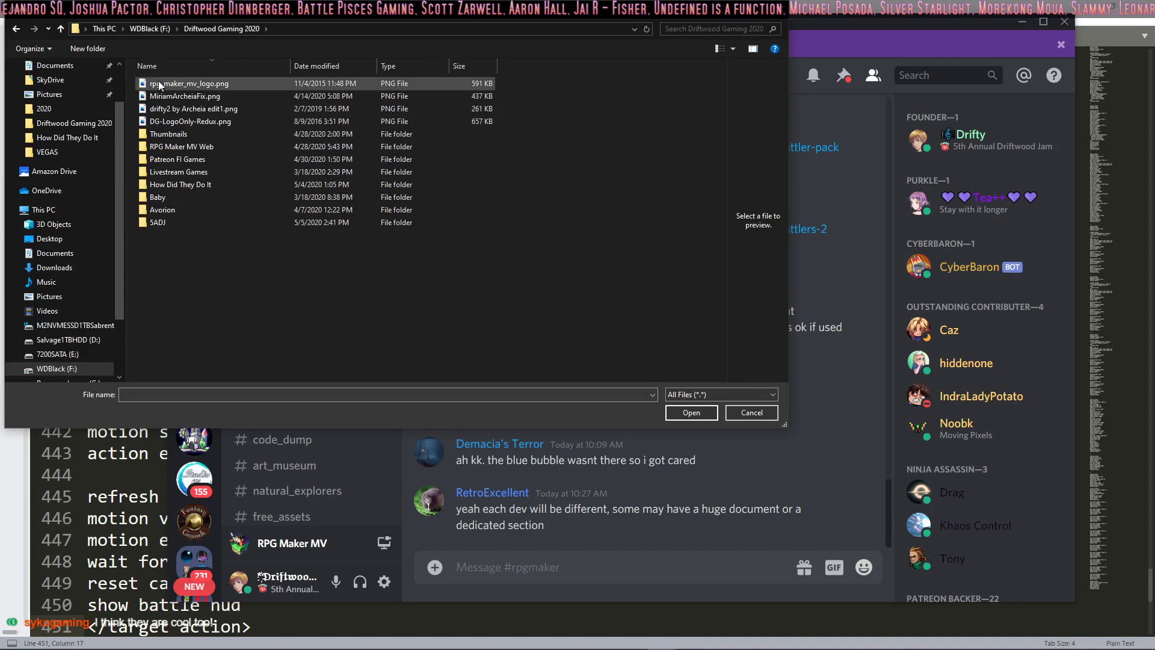
left_click(162, 66)
double_click(167, 78)
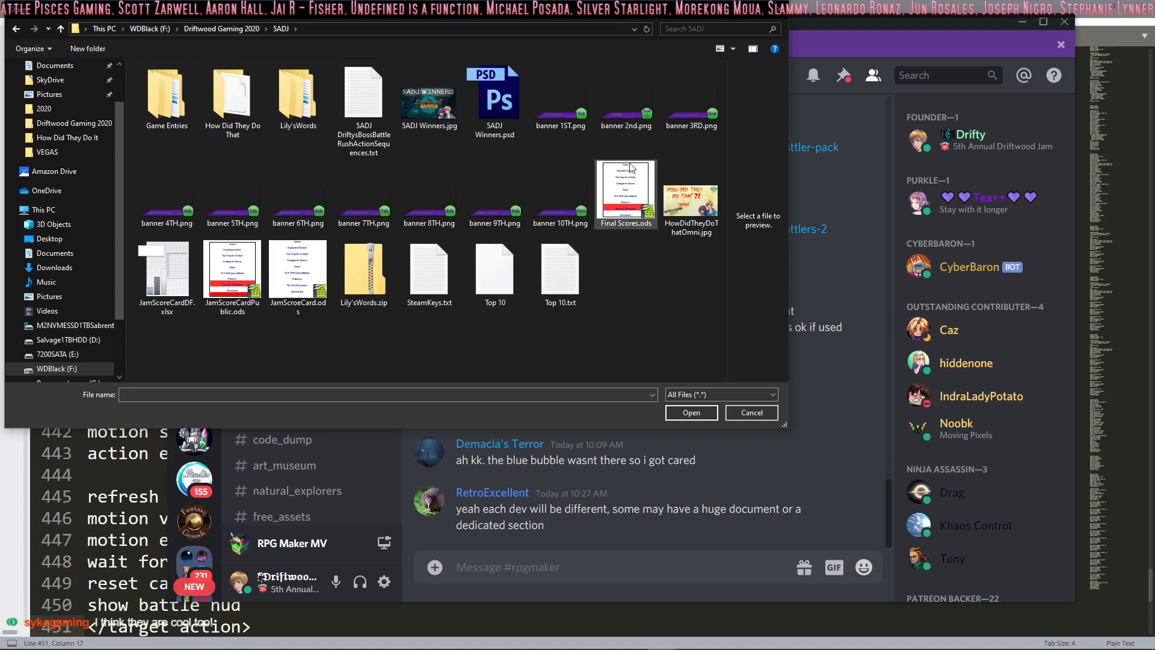
left_click(359, 84)
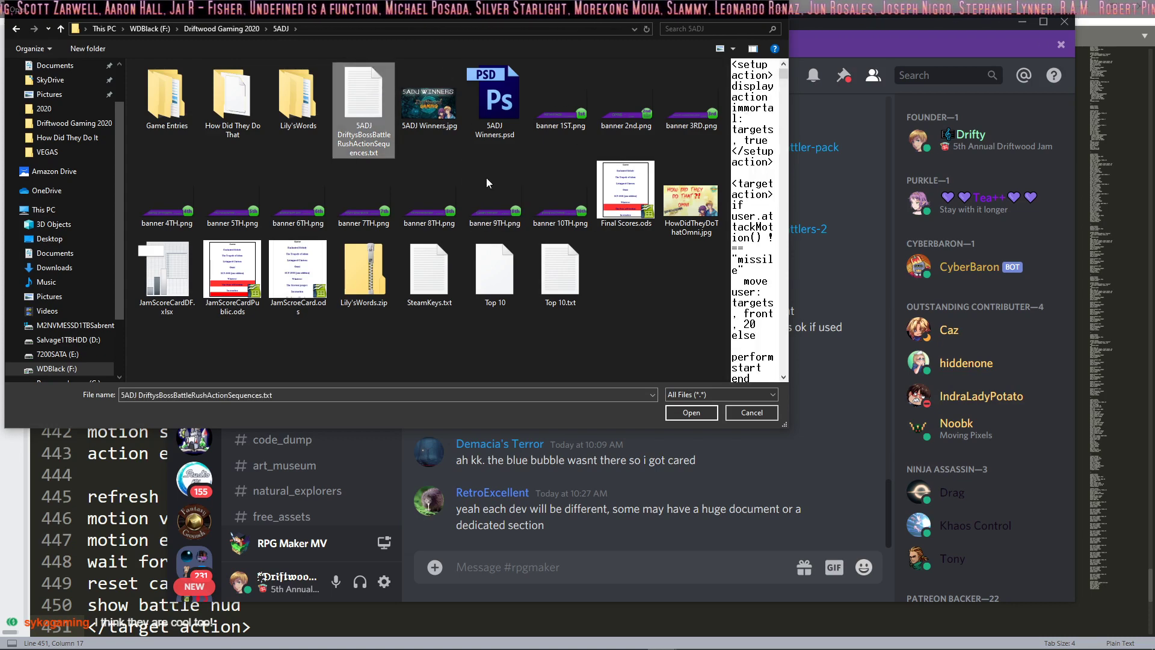
left_click(691, 412)
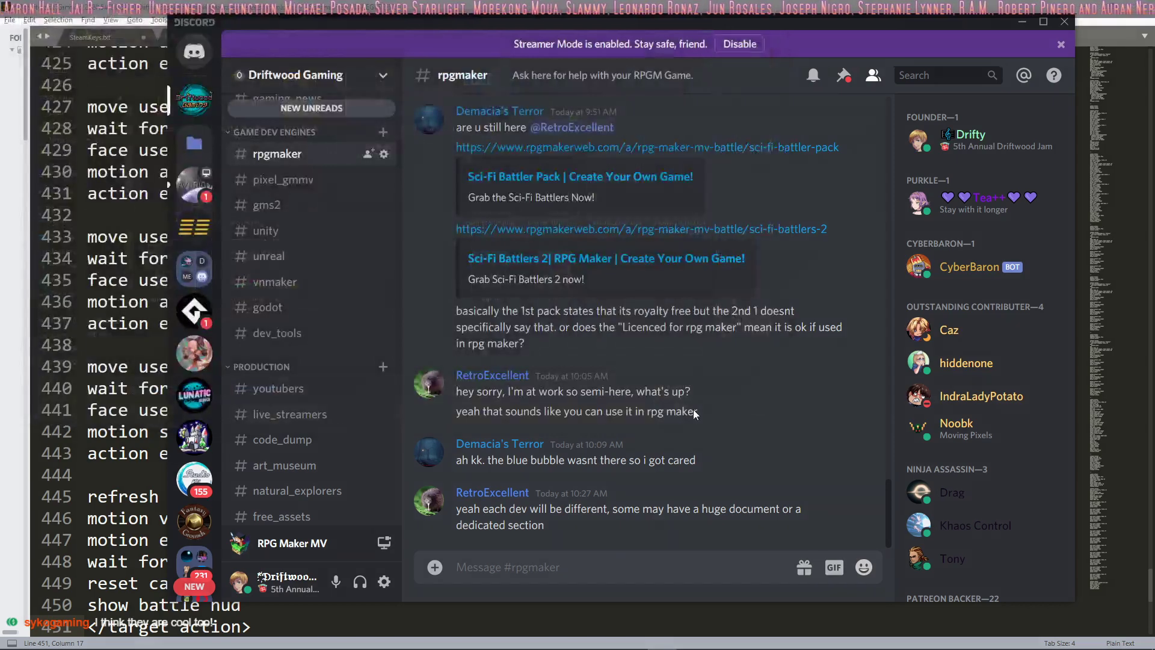
left_click(752, 390)
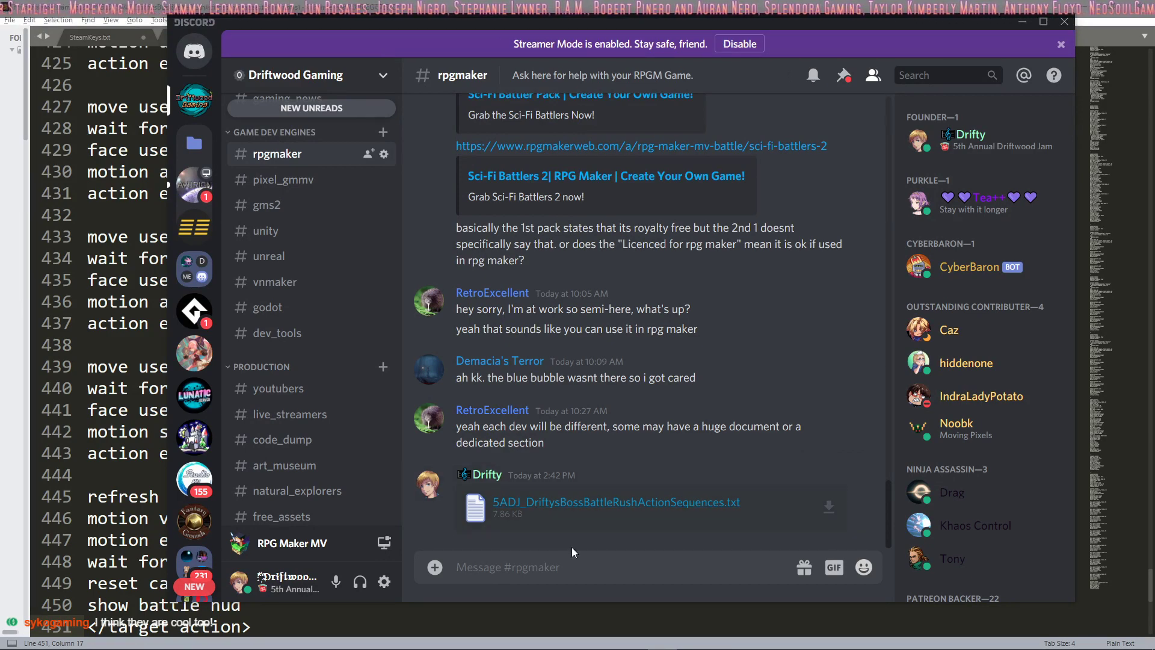
Copy the link of the uploaded action sequences file and pin its message to the rpgmaker channel
right_click(677, 505)
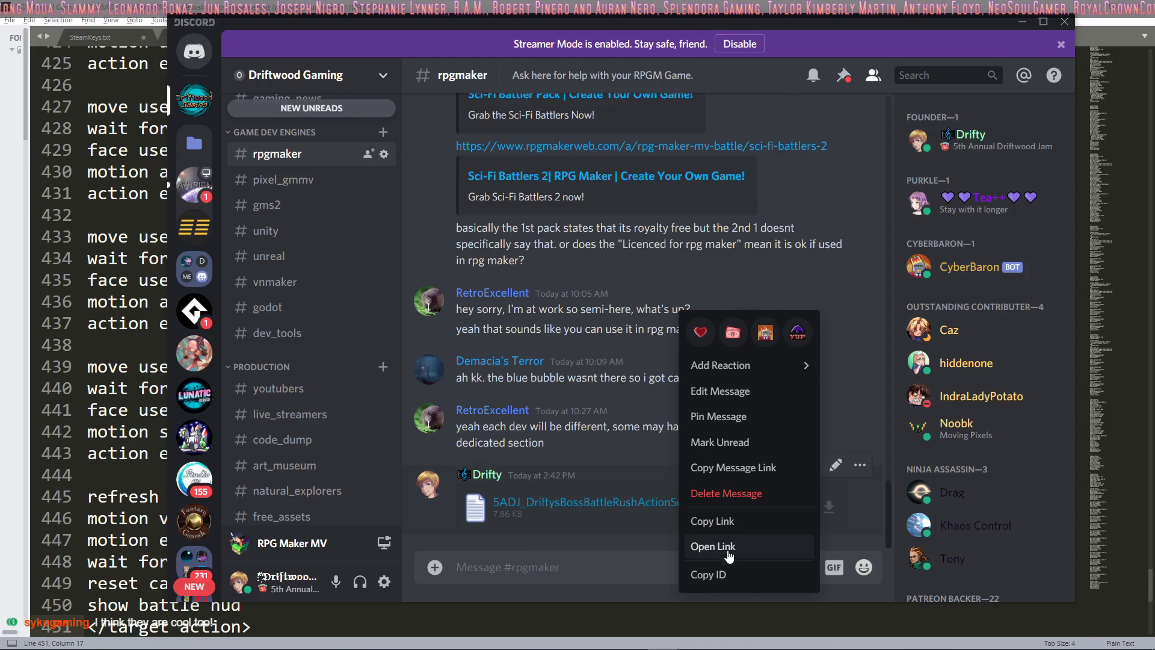
left_click(731, 521)
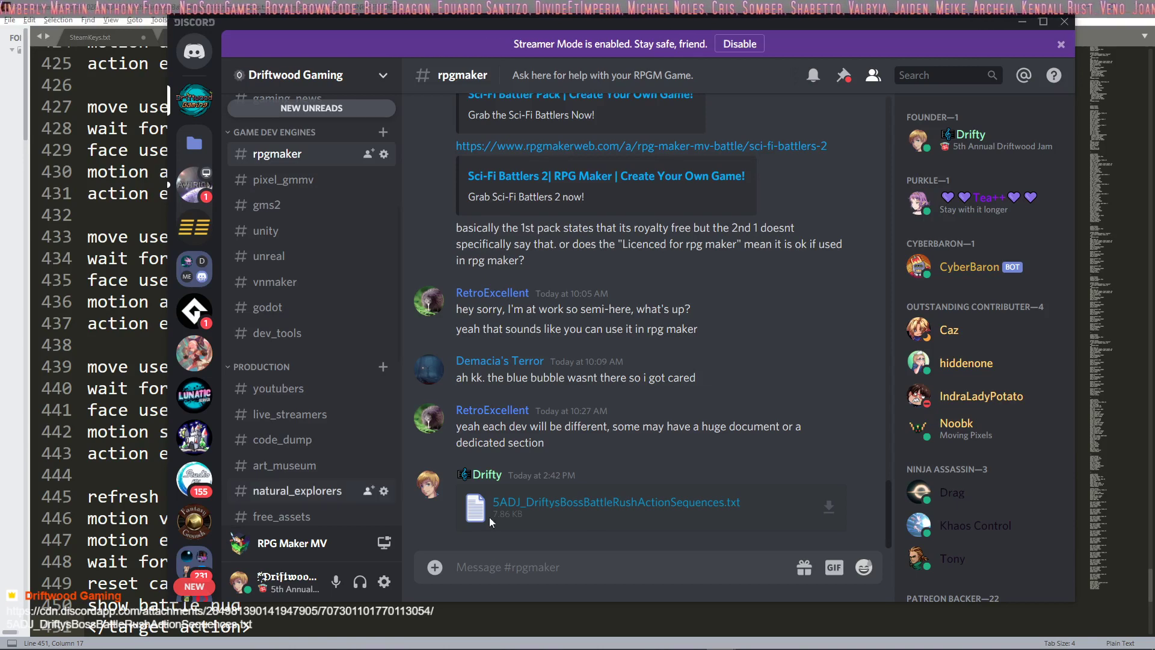
left_click(861, 467)
left_click(766, 467)
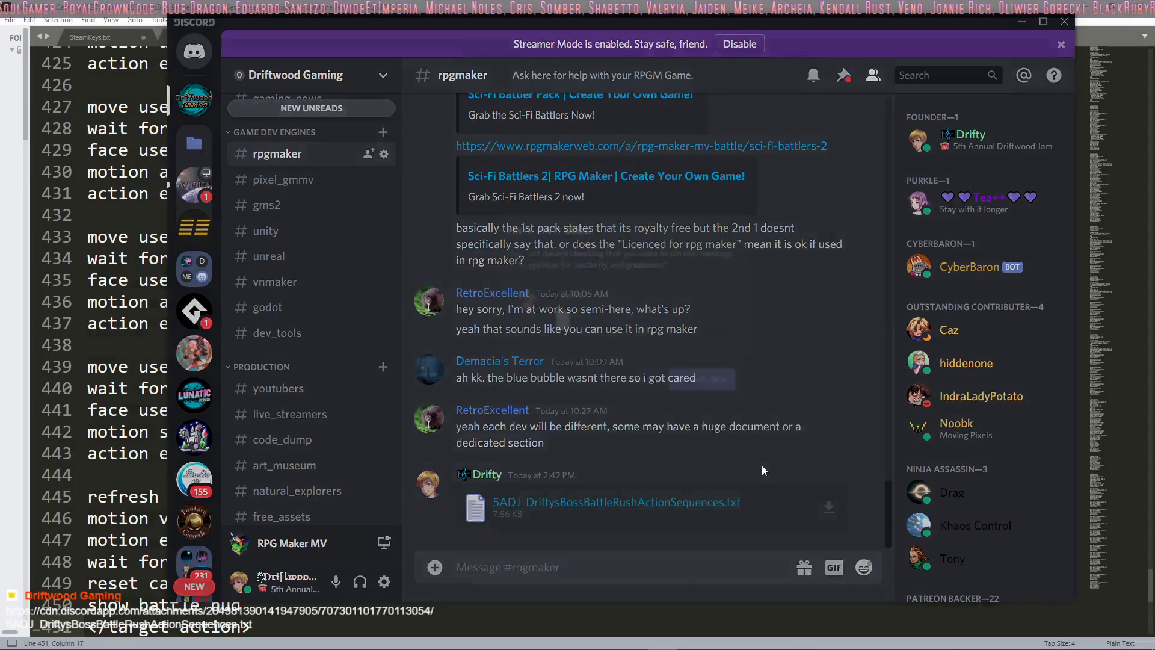
left_click(721, 401)
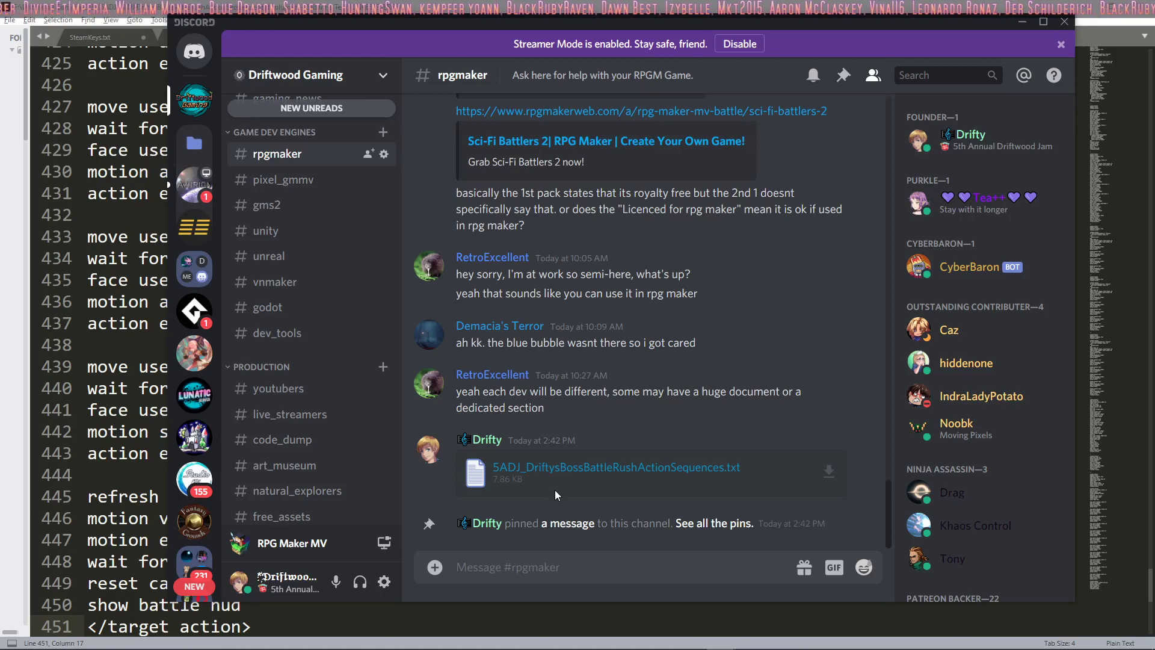
Return to RPG Maker MV, minimizing Sublime Text and Discord, and close the database with its settings accepted
scroll(337, 334, "up", 5)
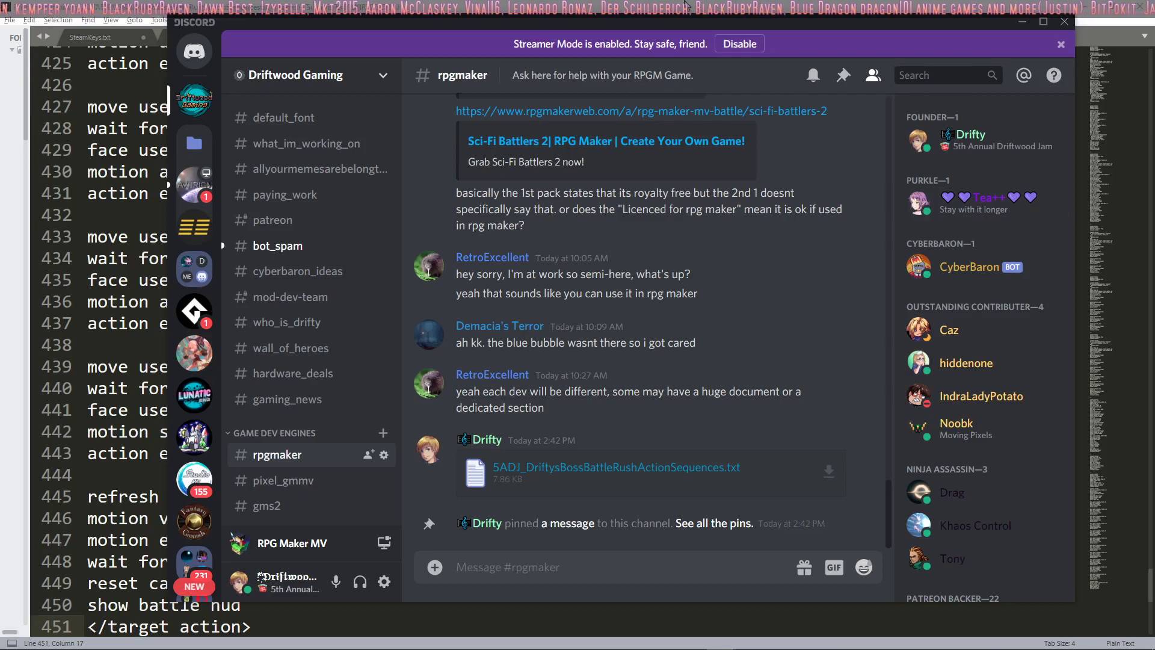
left_click(1101, 6)
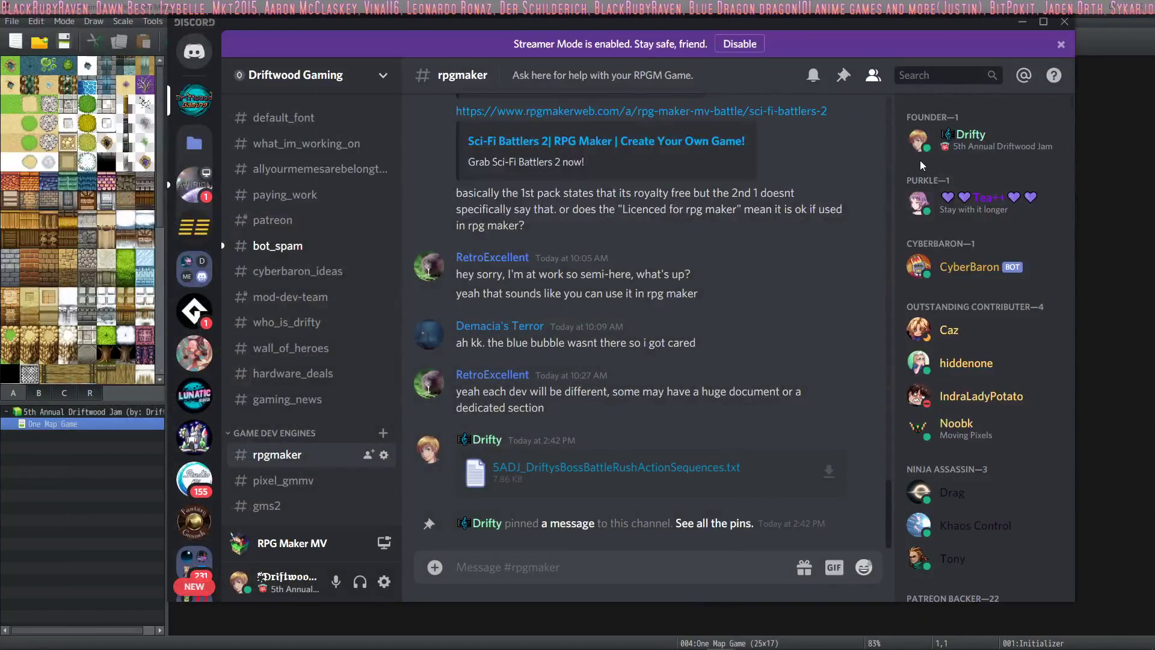
left_click(1022, 22)
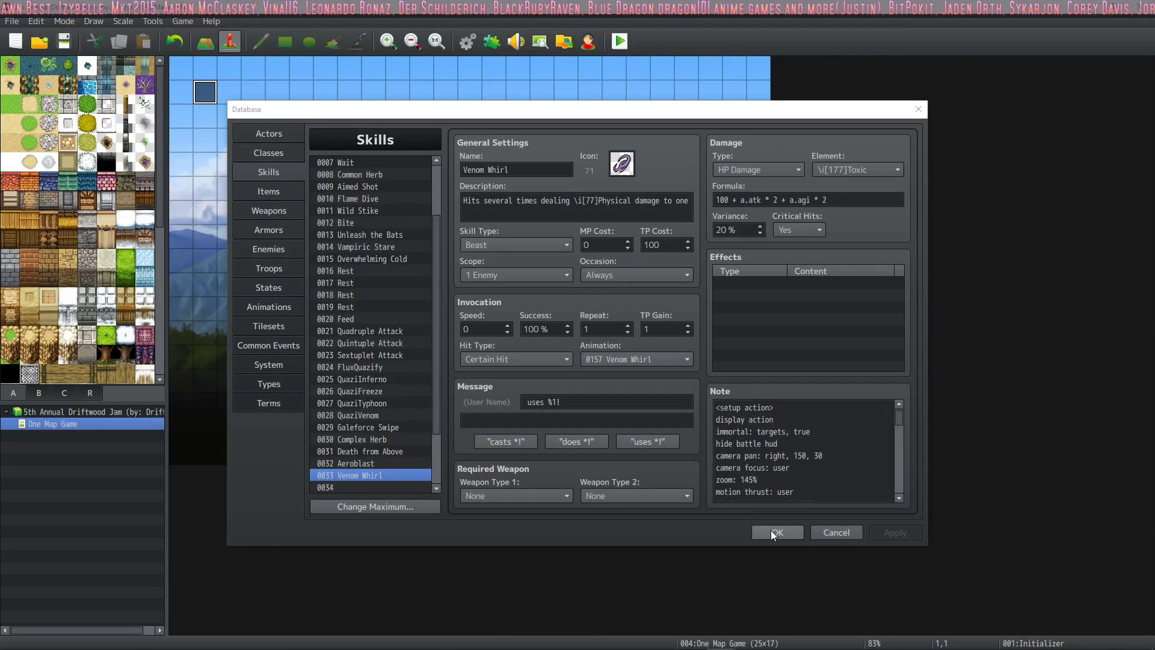
left_click(776, 528)
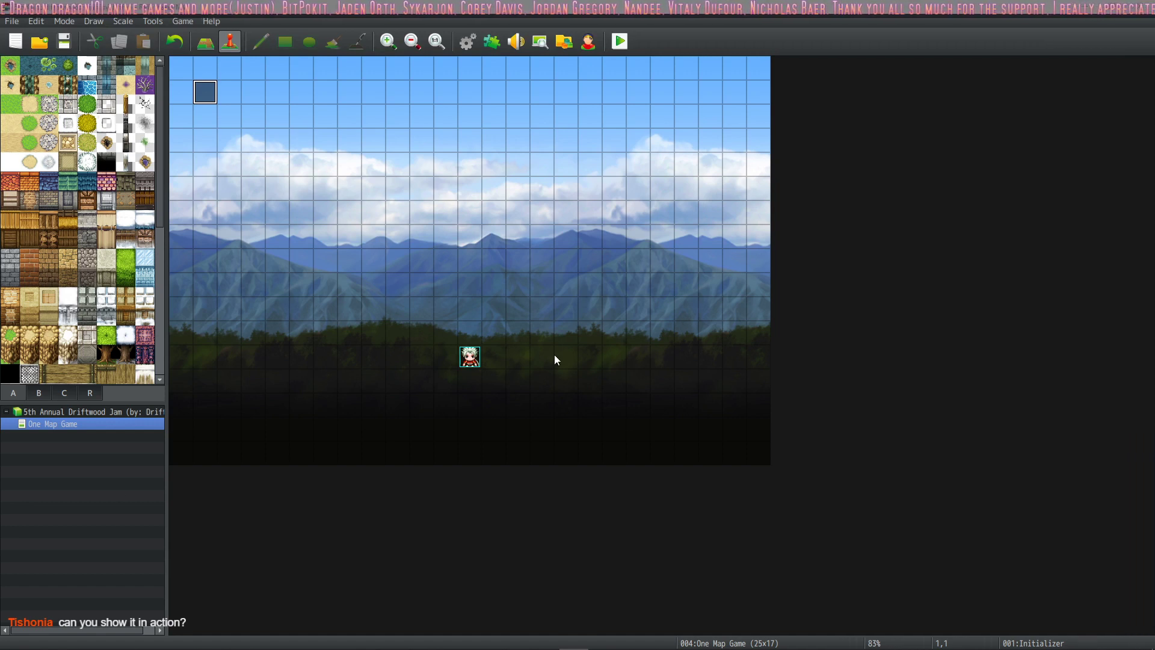
Review the database categories from Skills through Items, Enemies, States and Tilesets, and close the database
left_click(469, 41)
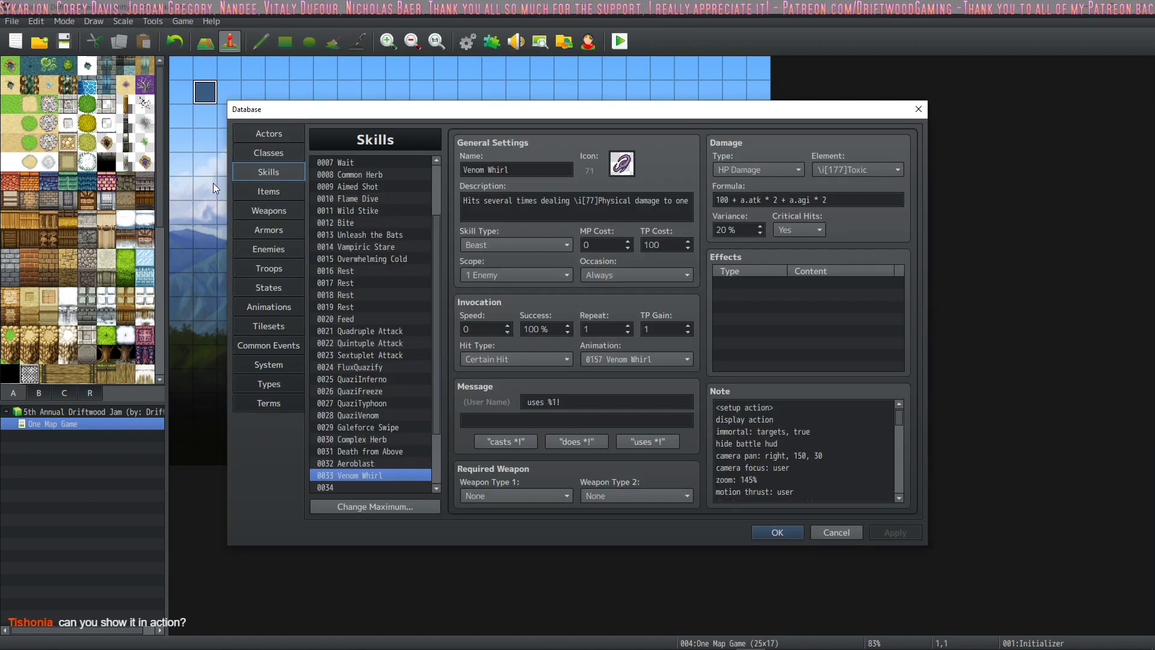
left_click(269, 192)
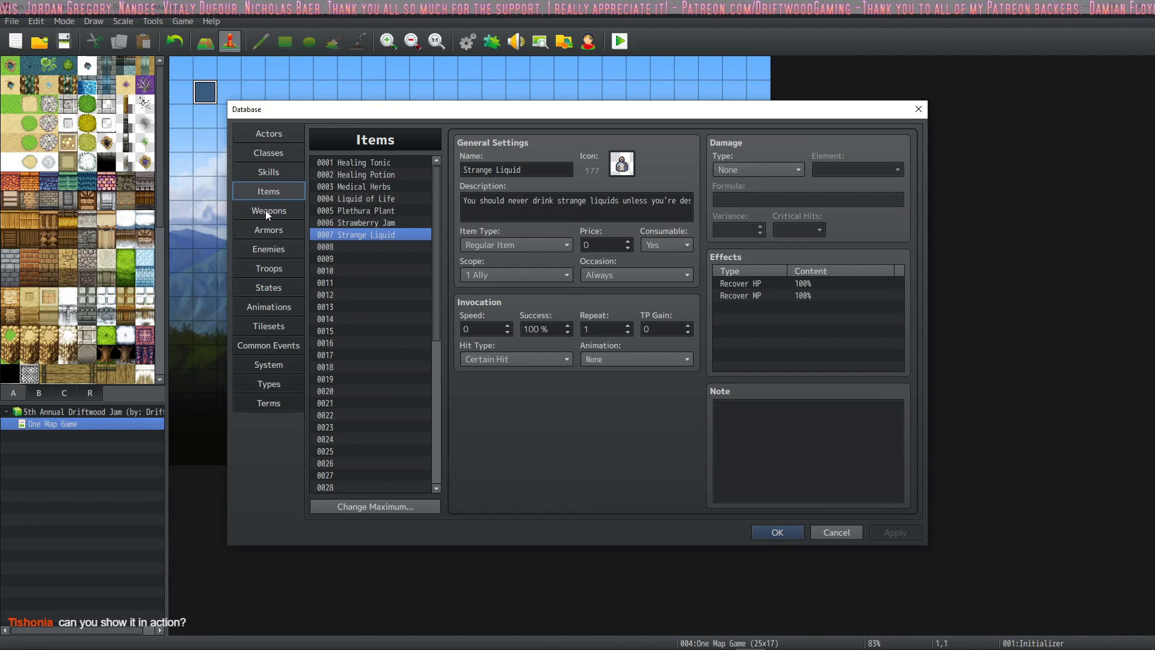
left_click(266, 211)
left_click(268, 249)
left_click(269, 229)
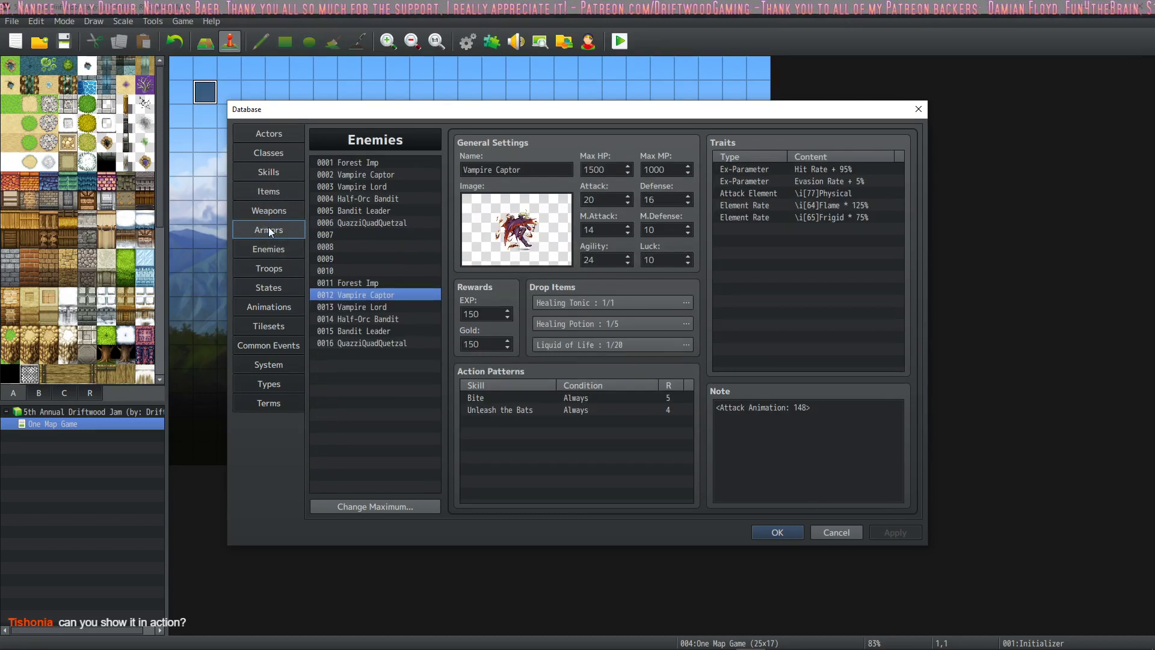
left_click(268, 268)
left_click(272, 292)
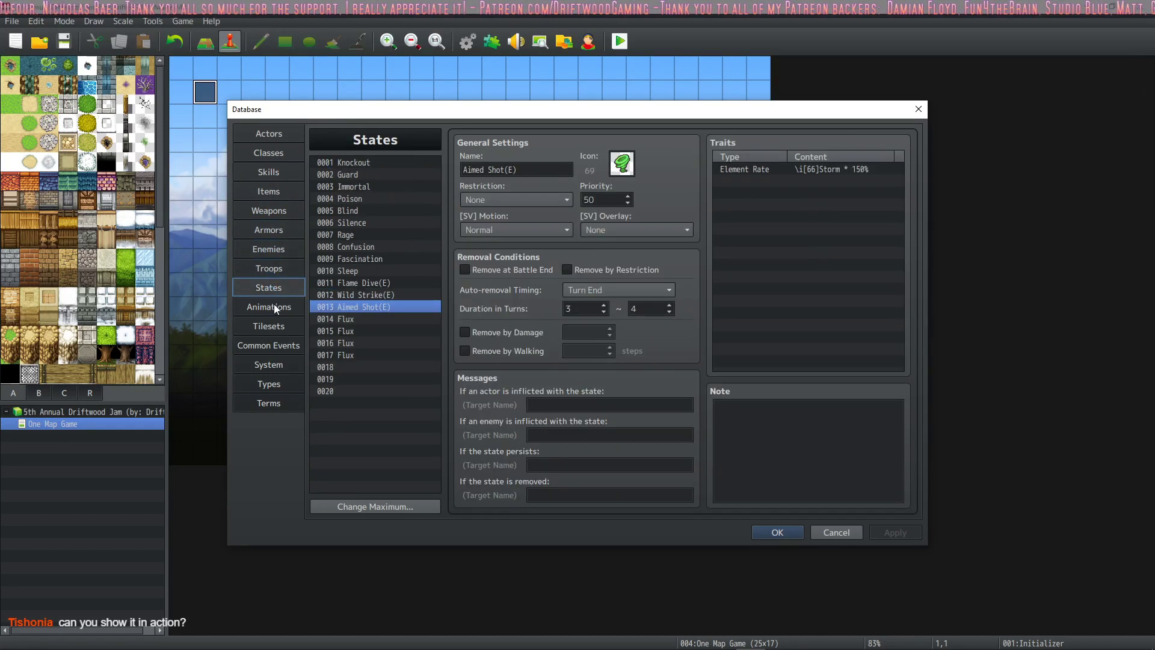
left_click(274, 308)
left_click(269, 326)
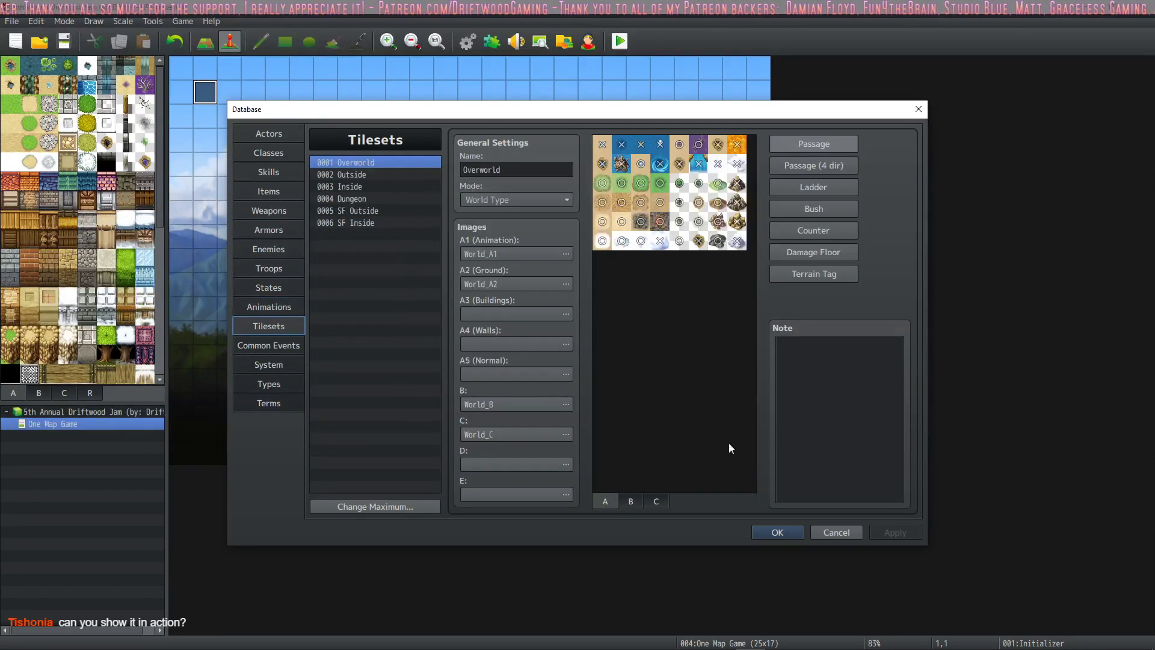
left_click(785, 530)
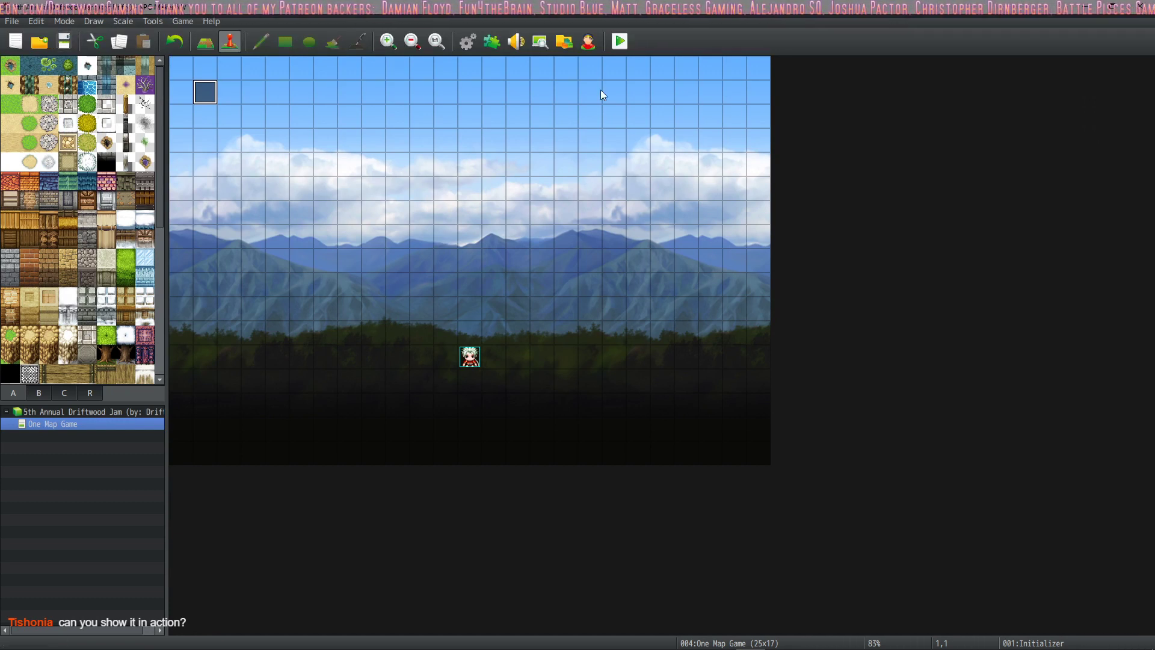
Start a playtest of the project in full screen and begin a new game
left_click(623, 42)
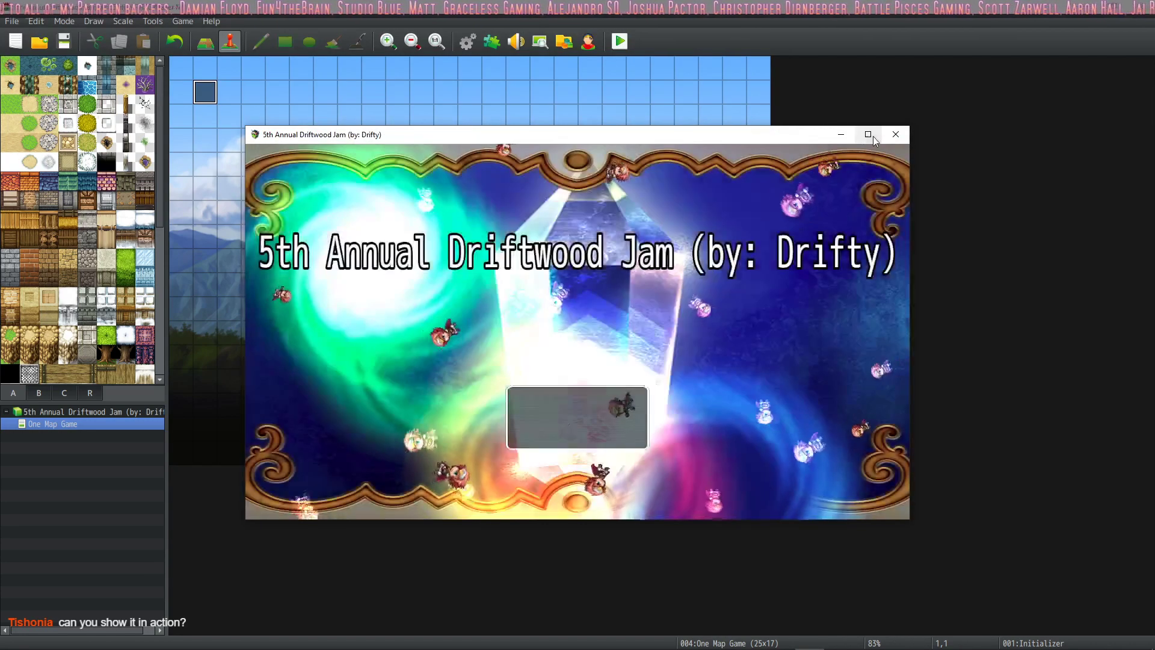
key("F4")
key("Return")
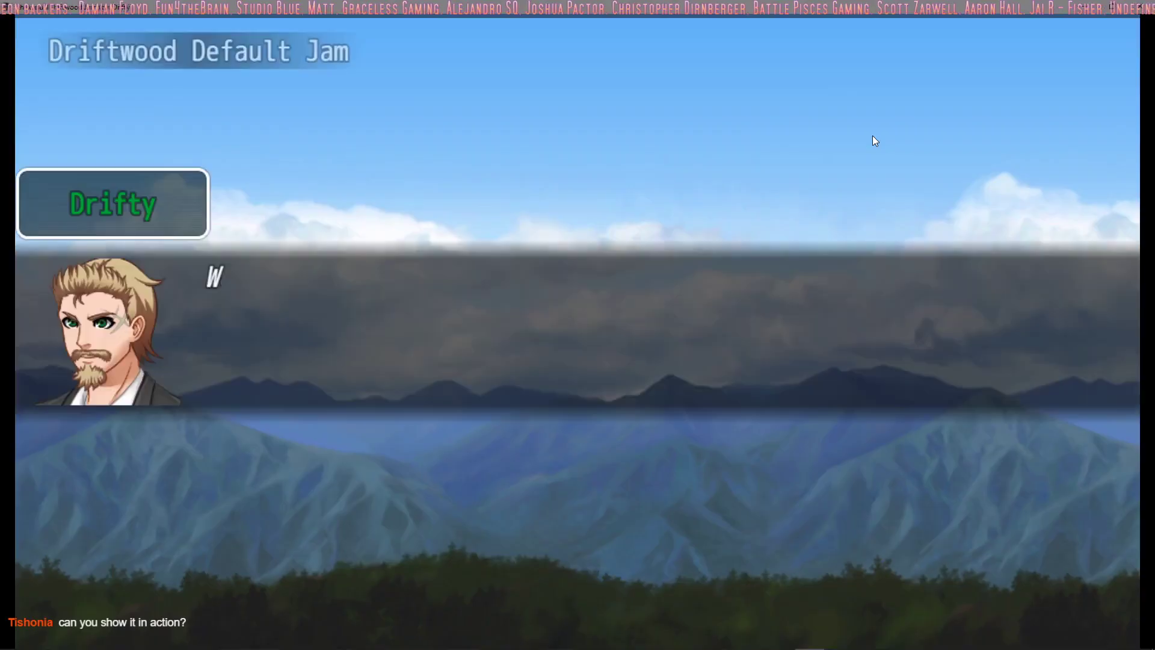
Advance through Drifty's introduction and competition rules up to the question about naming the characters
key("Return")
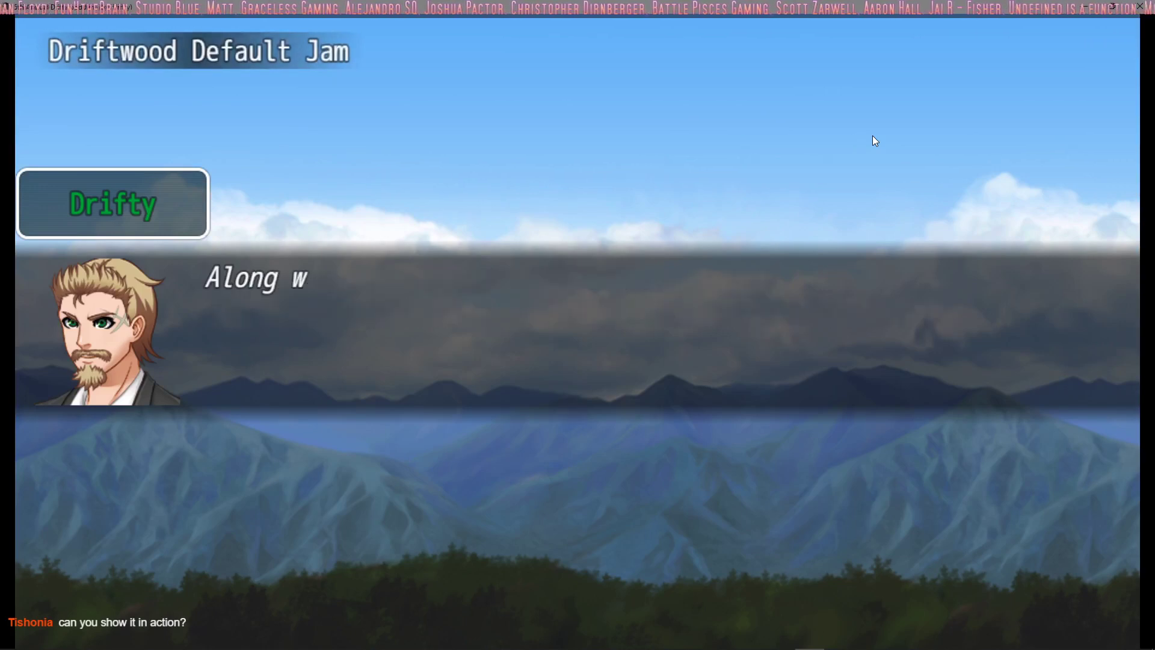
key("Return")
key("Return")
key("Return")
key("Return")
key("Return")
key("Return")
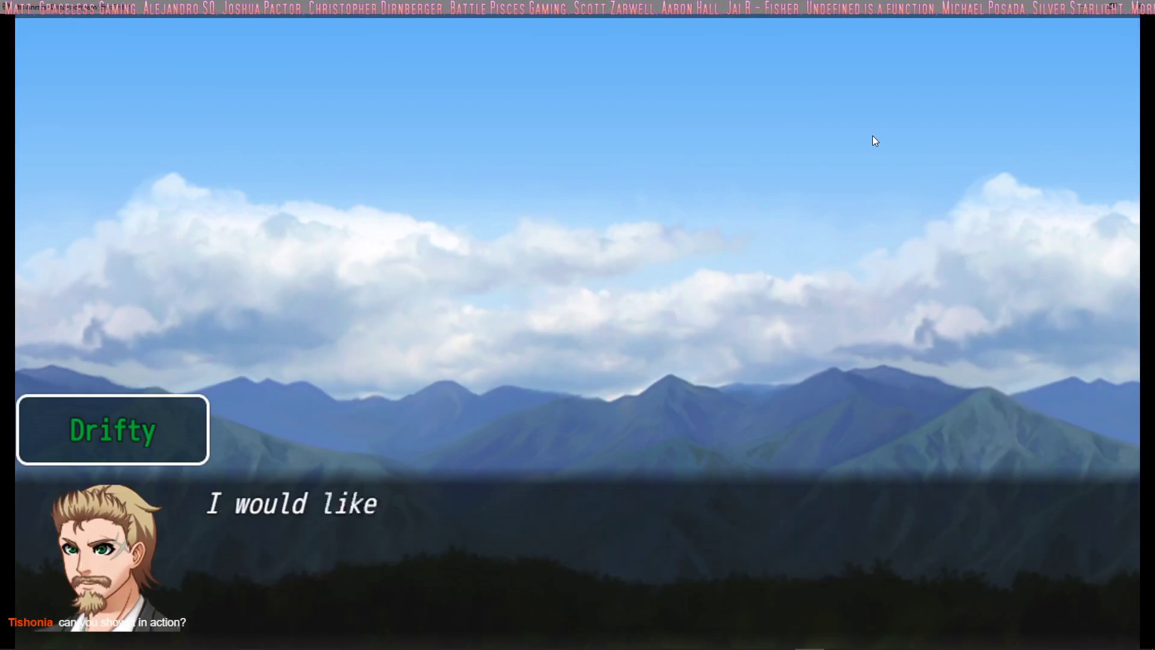
key("Return")
key("Return")
key("Return")
key("Return")
key("Return")
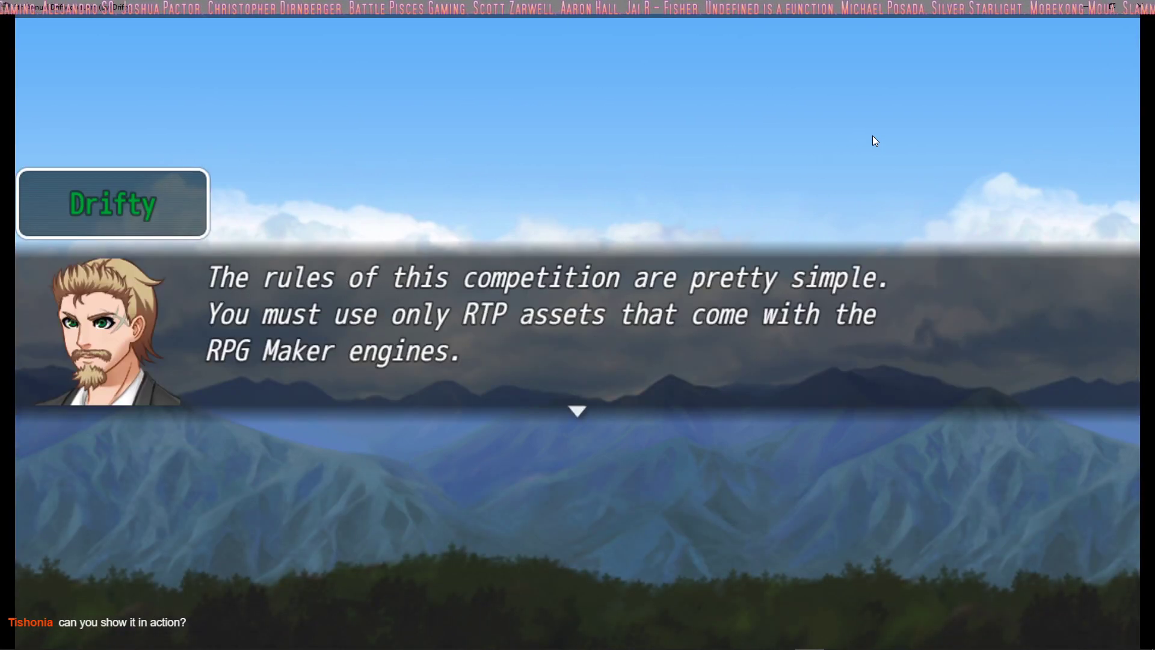
key("Return")
key("Return")
key("Return")
key("Return")
key("Return")
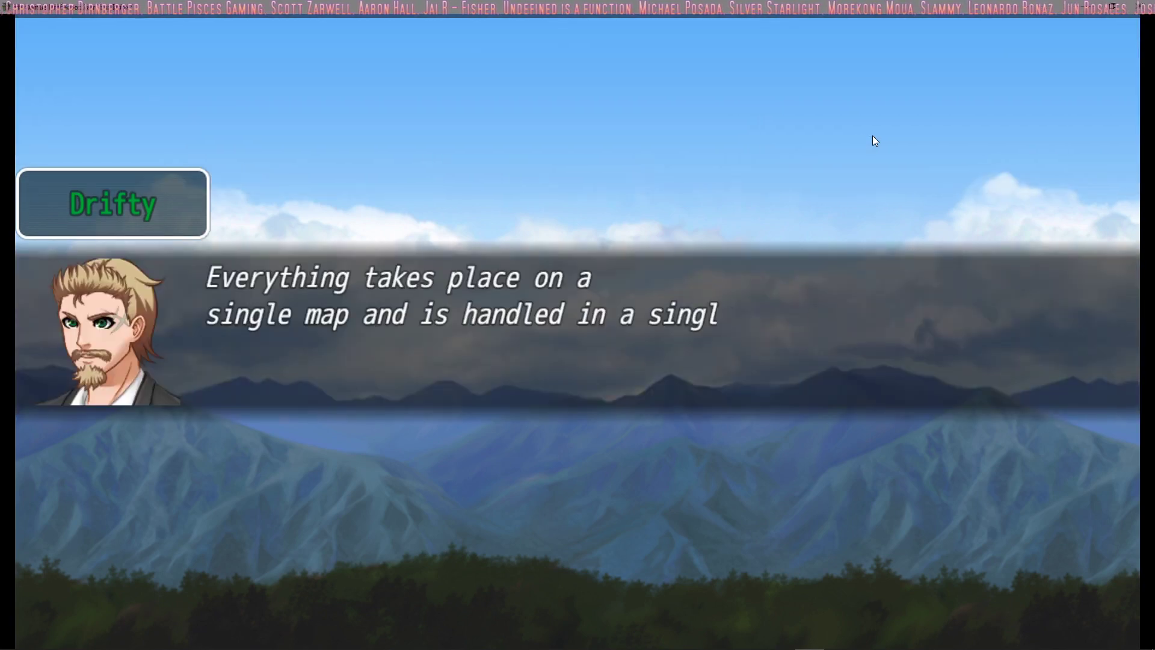
key("Return")
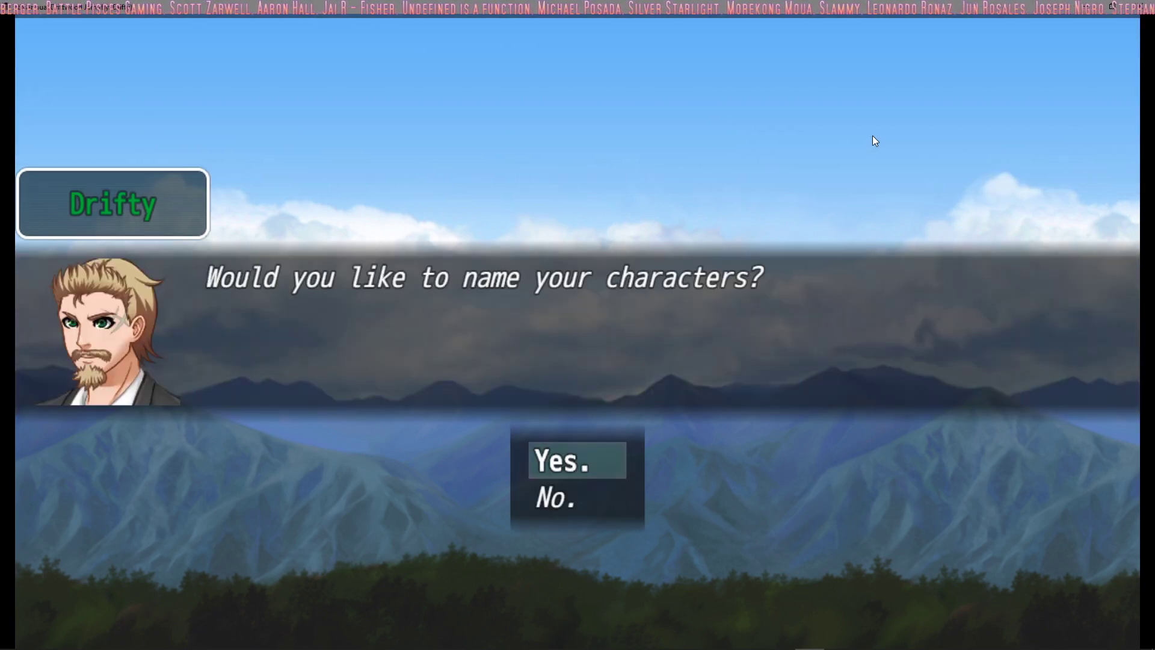
Decline naming the characters and advance the story dialogue into the first battle
key("Down")
key("Return")
key("Return")
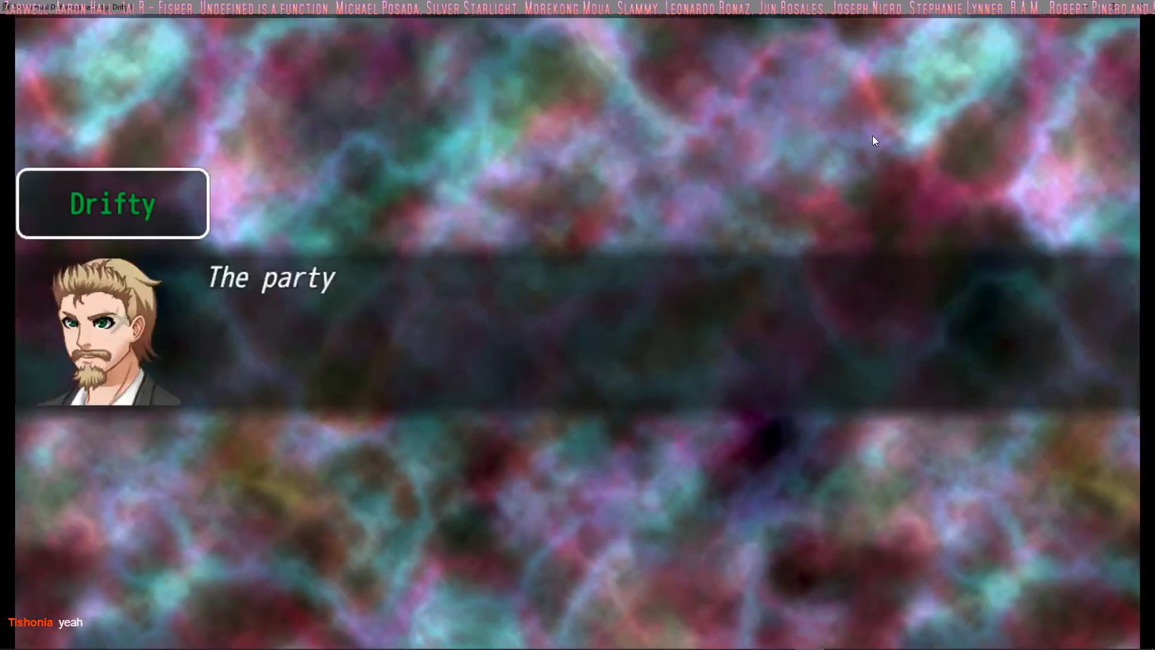
key("Return")
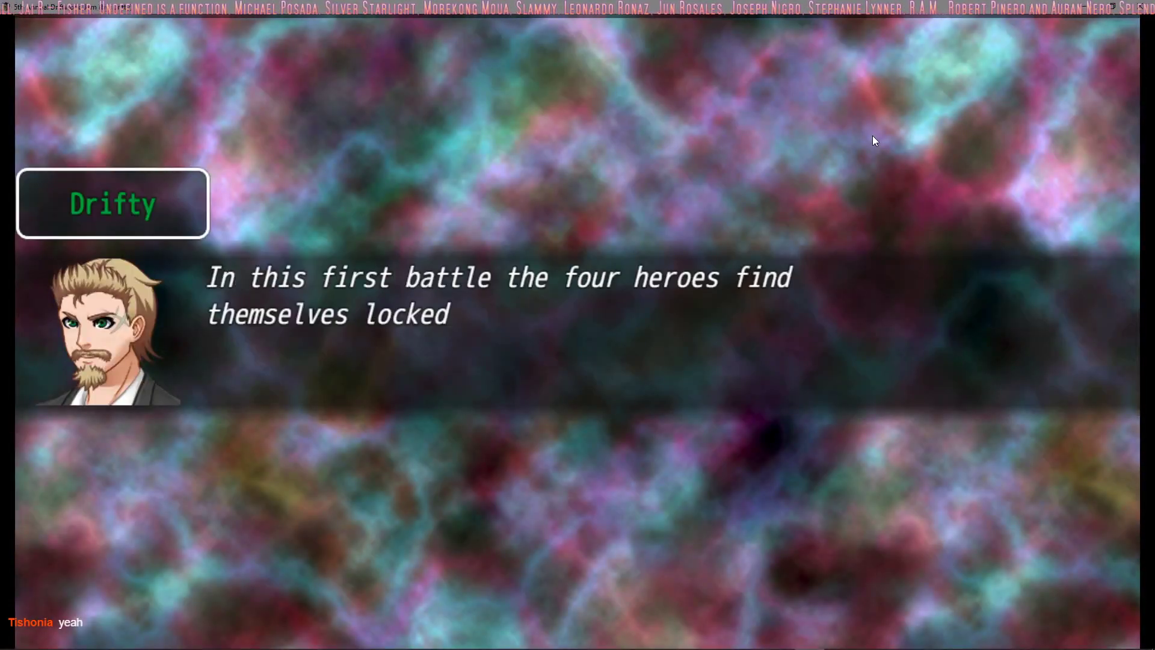
key("Return")
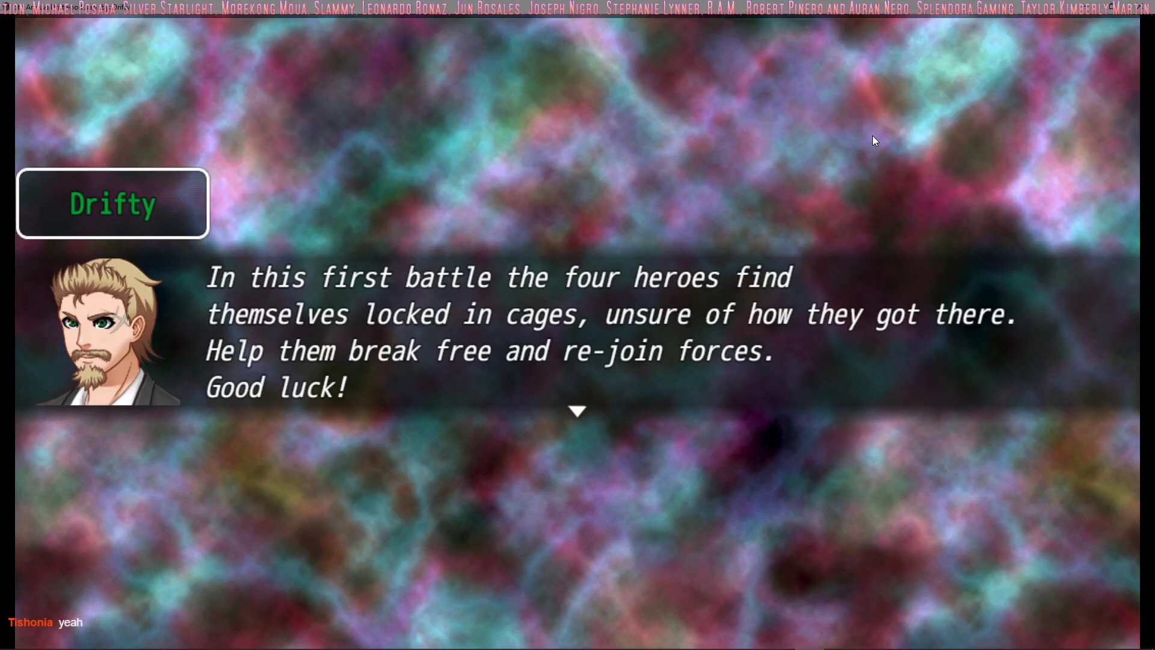
key("Return")
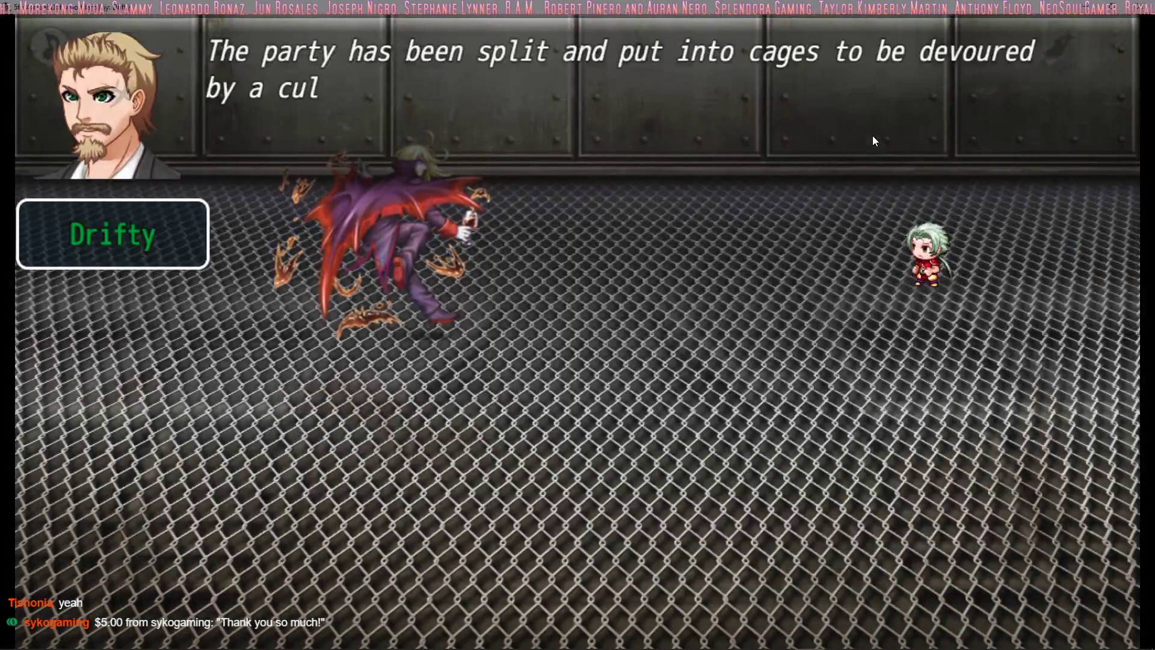
Dismiss the battle's opening dialogue and have Alex use the first Training skill on the Vampire Captor
key("Return")
key("Down")
key("Down")
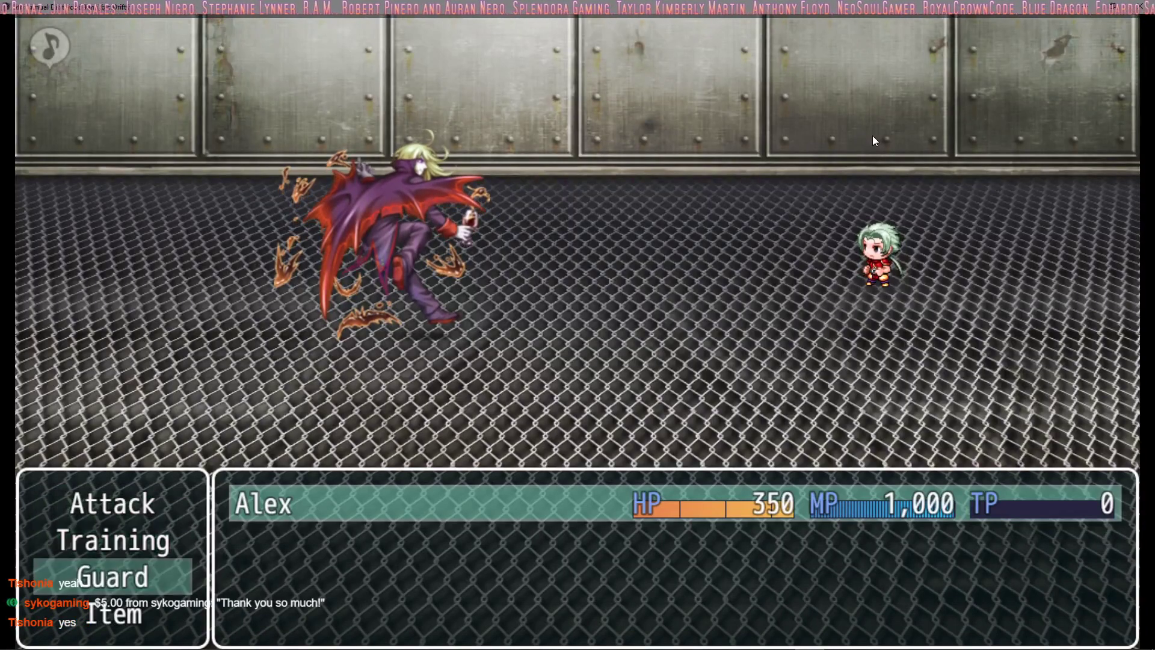
key("Up")
key("Return")
key("Return")
key("Return")
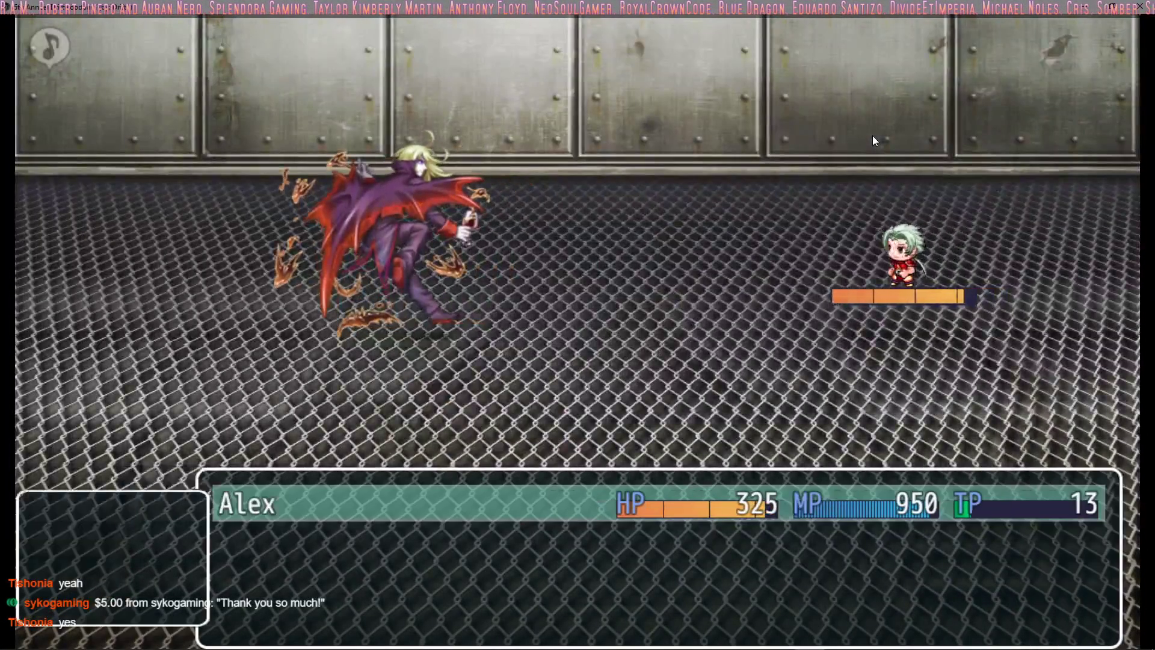
Repeat Alex's Training skill on the Vampire Captor for two more turns to defeat it
key("Return")
key("Return")
key("Return")
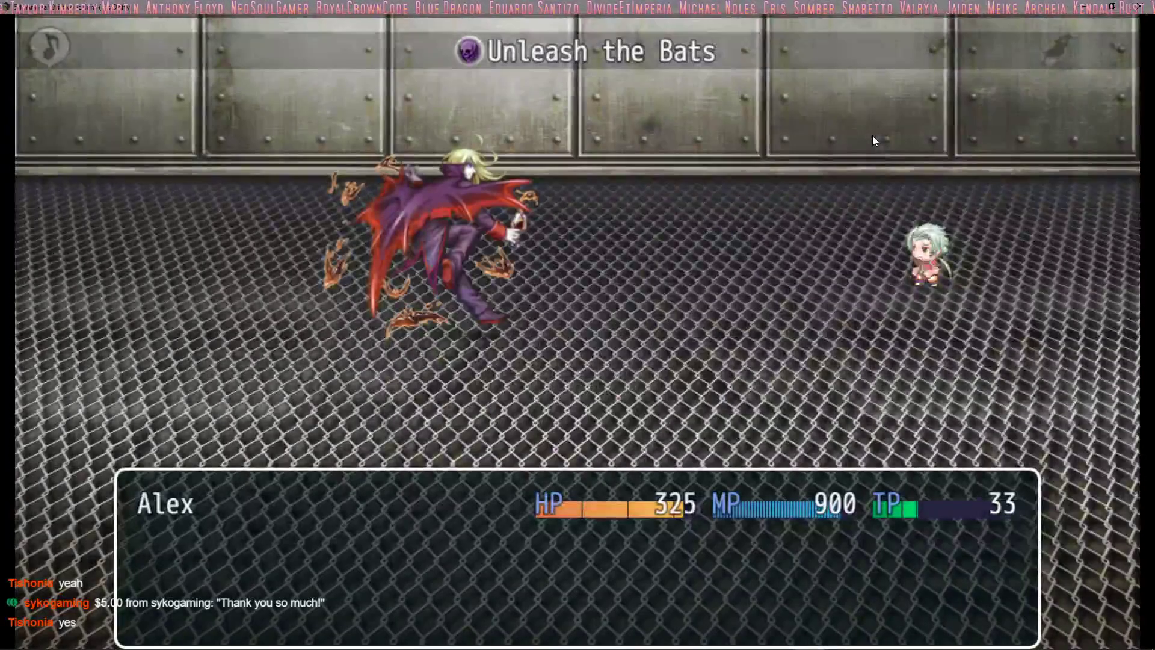
key("Return")
key("Return")
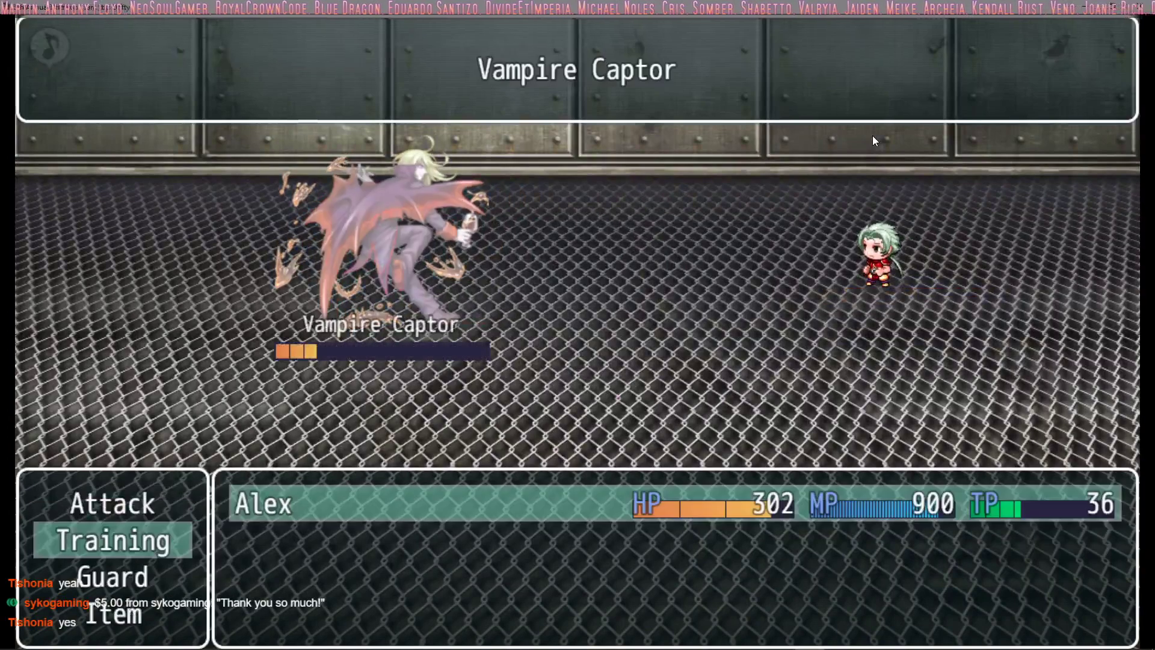
key("Return")
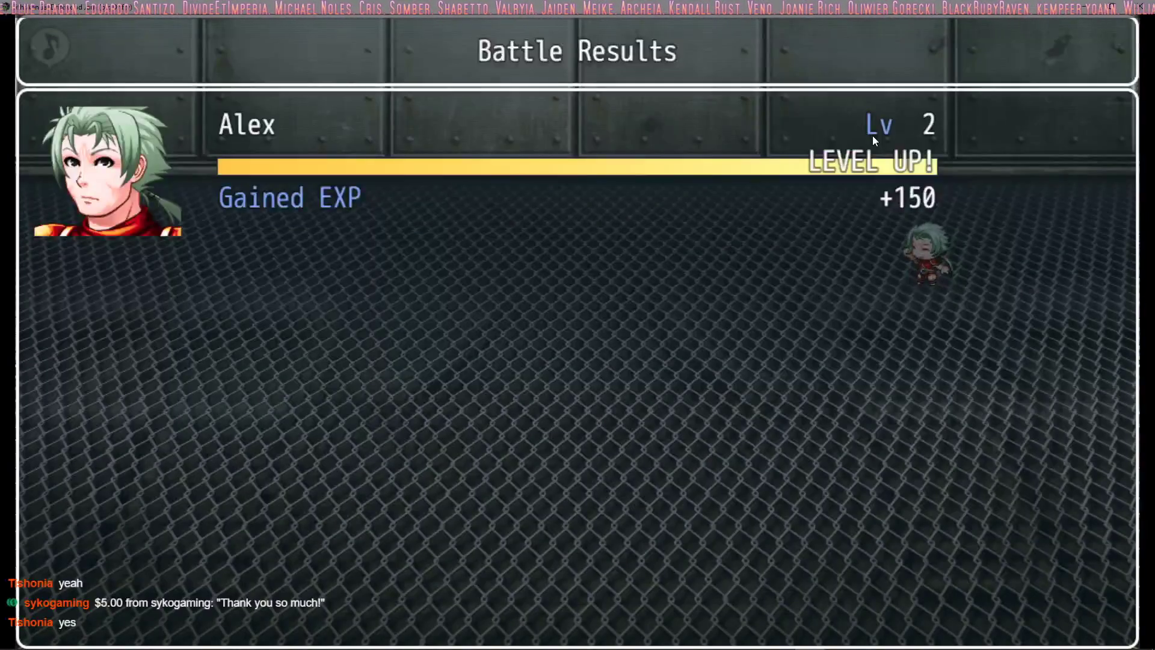
Page through Alex's battle results and level-up summary and dismiss the dialogue introducing Eric's fight
key("Return")
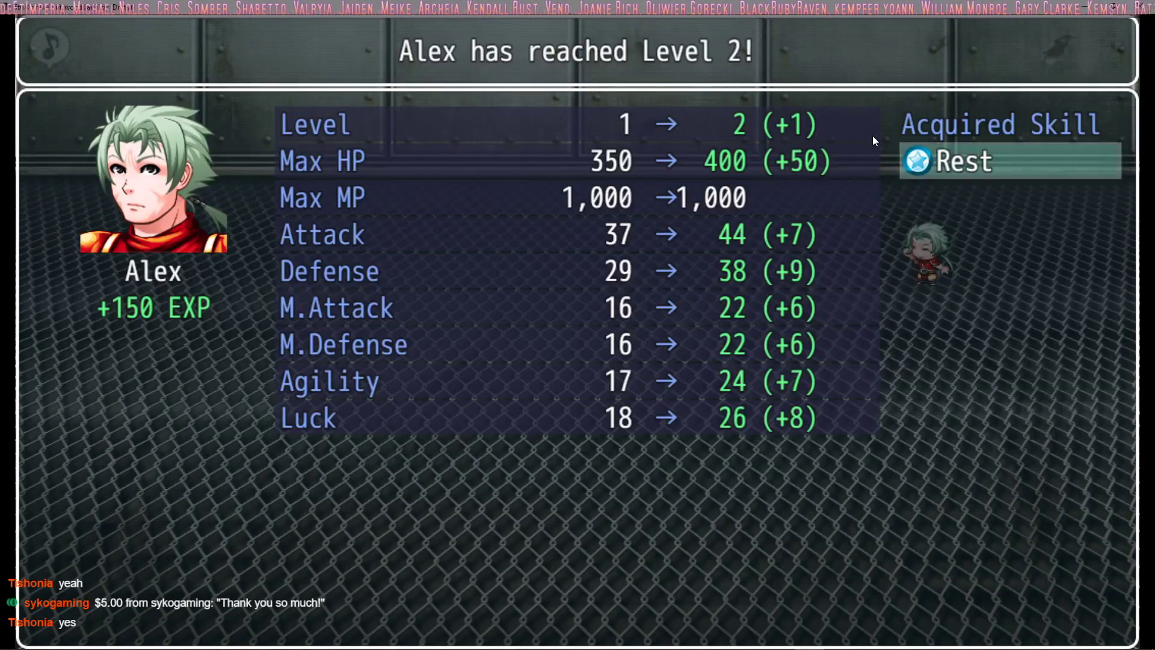
key("Return")
key("Return")
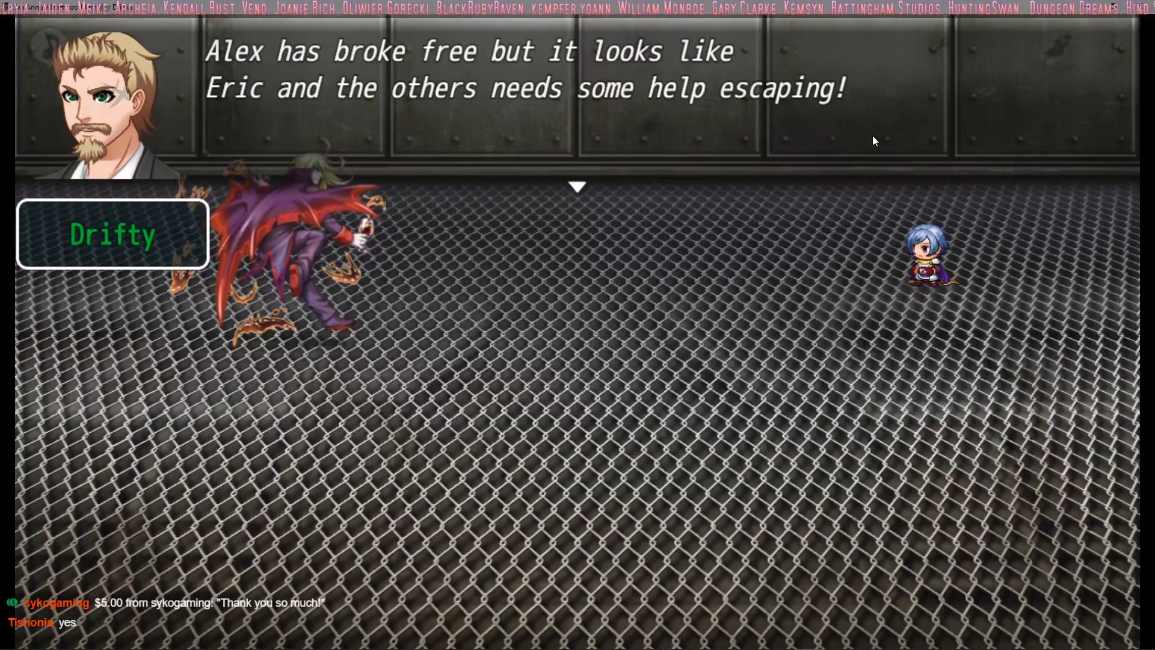
key("Return")
Have Eric use the first Beast skill on the Vampire Captor
key("Down")
key("Return")
key("Return")
key("Return")
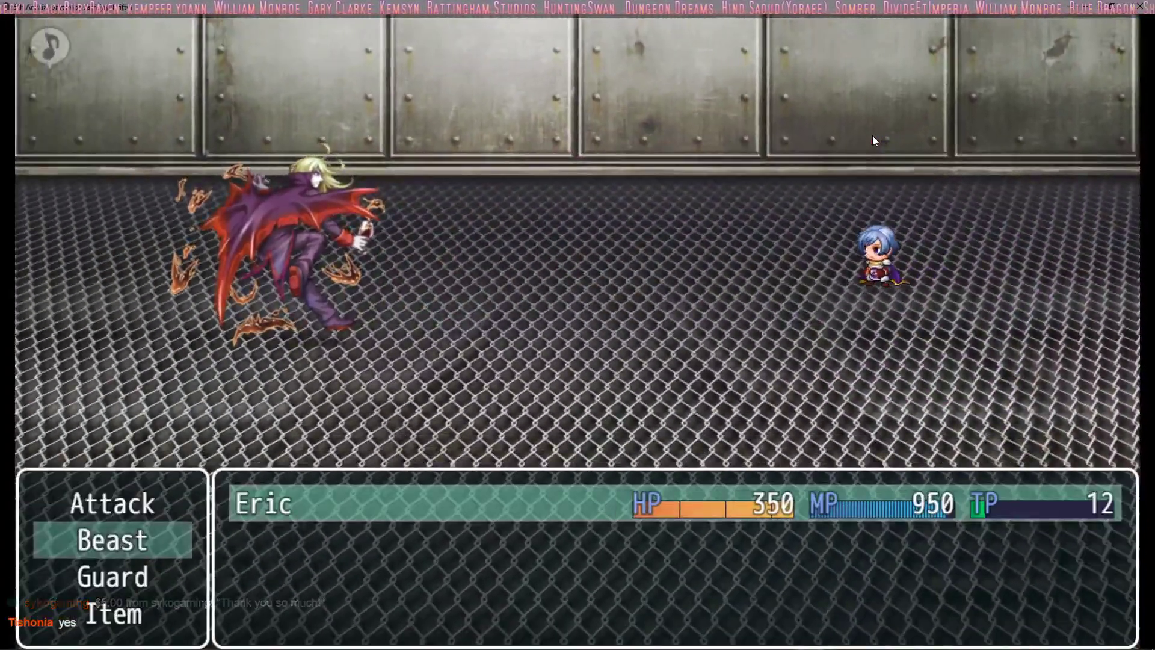
Repeat Eric's Beast skill on the Vampire Captor for two more turns to defeat it
key("Return")
key("Return")
key("Return")
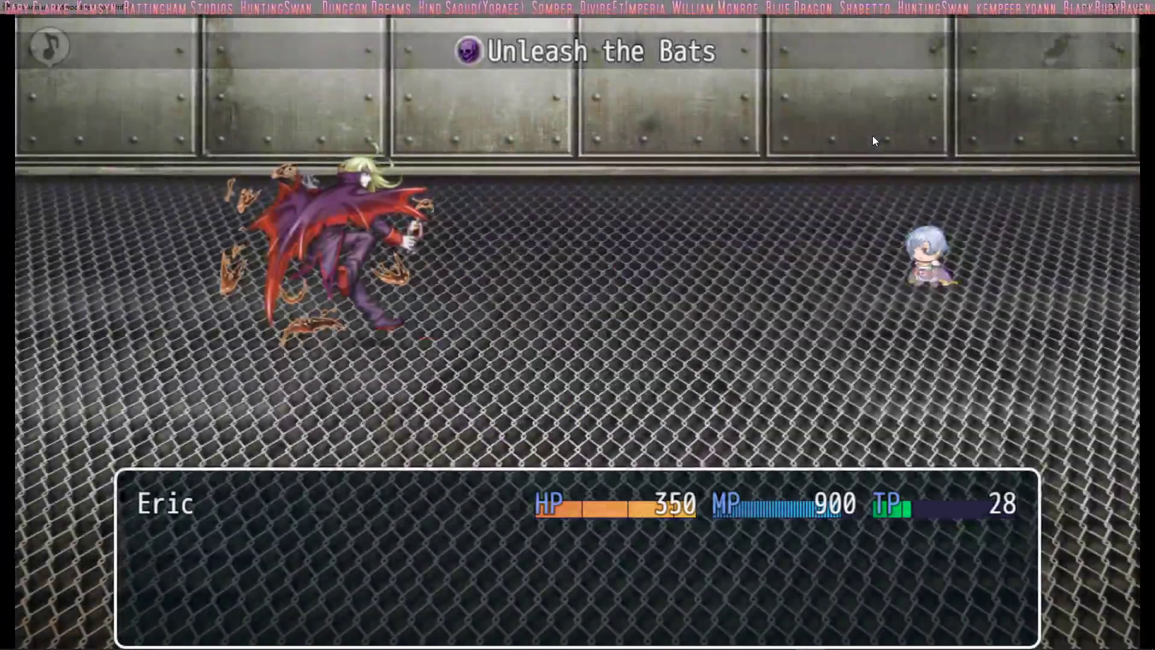
key("Down")
key("Up")
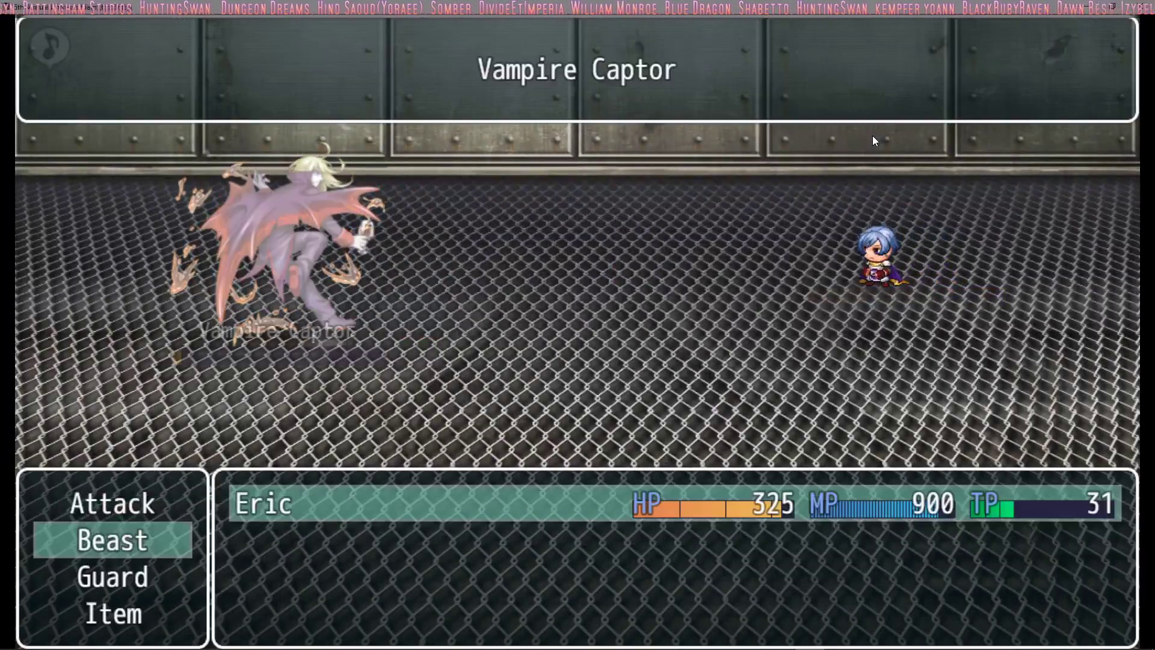
key("Return")
key("Return")
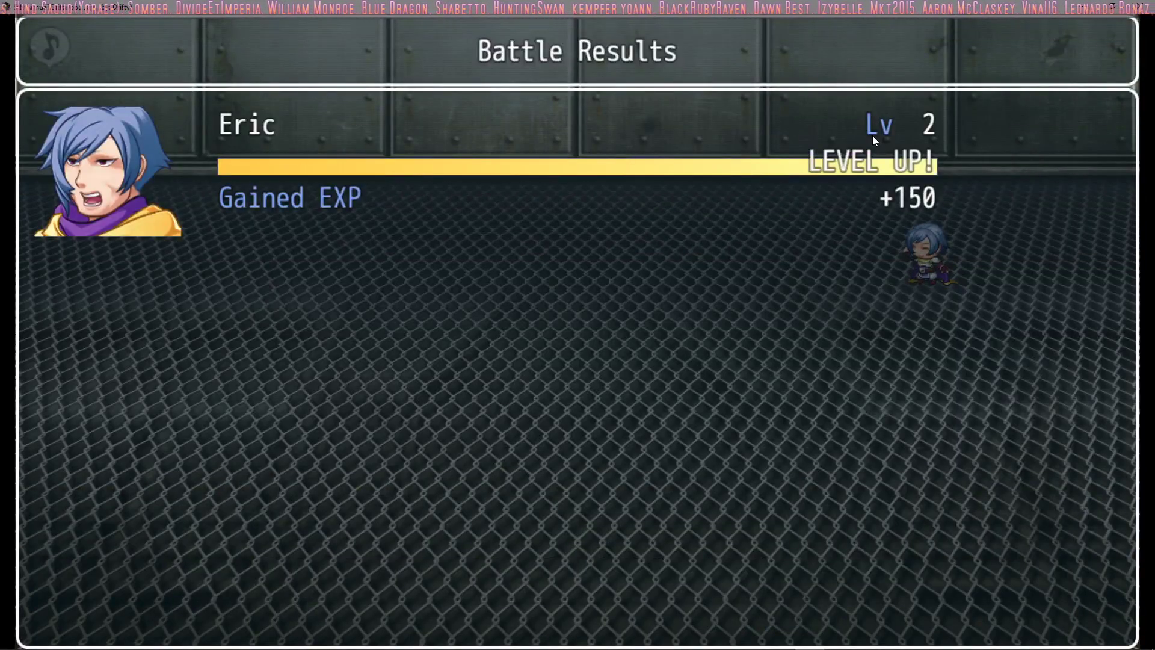
Page through Eric's battle results and level-up summary to enter Ian's fight
key("Return")
key("Return")
key("Return")
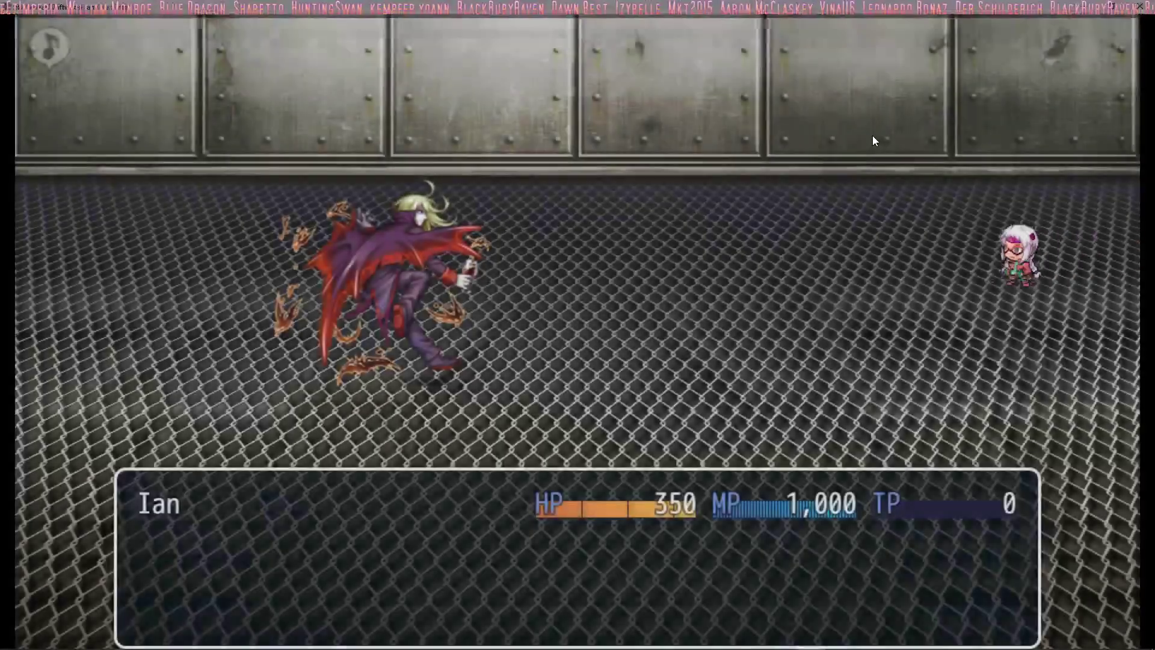
Check Ian's Herbology skills without using one, and have Ian perform a basic attack on the Vampire Captor
key("Return")
key("Down")
key("Return")
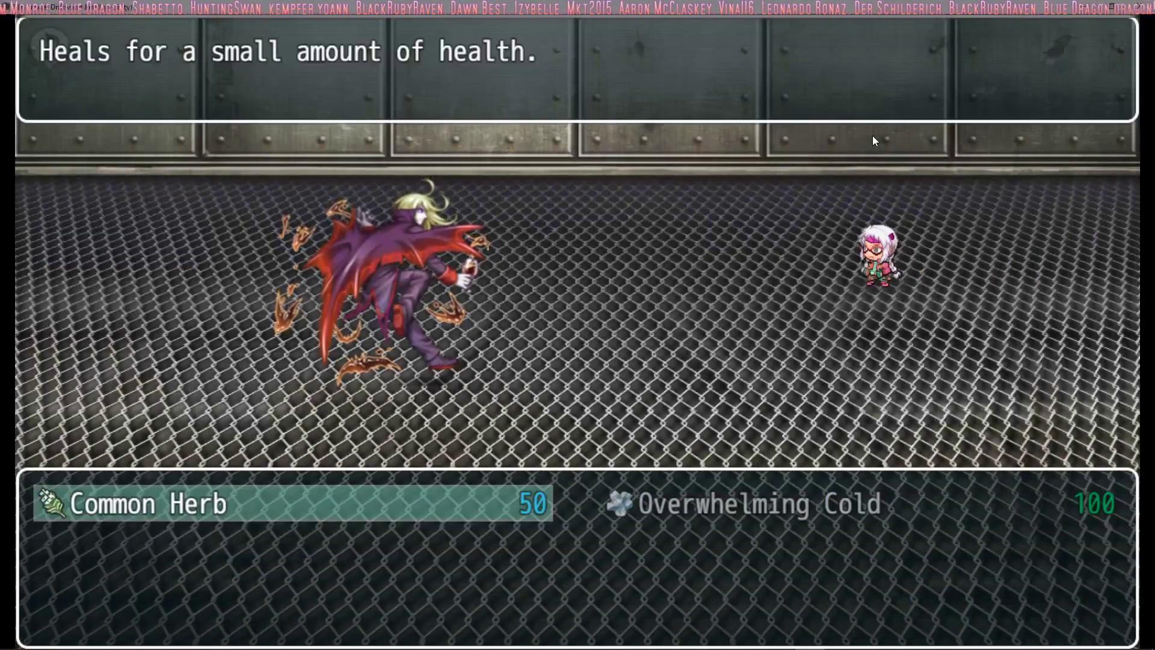
key("Escape")
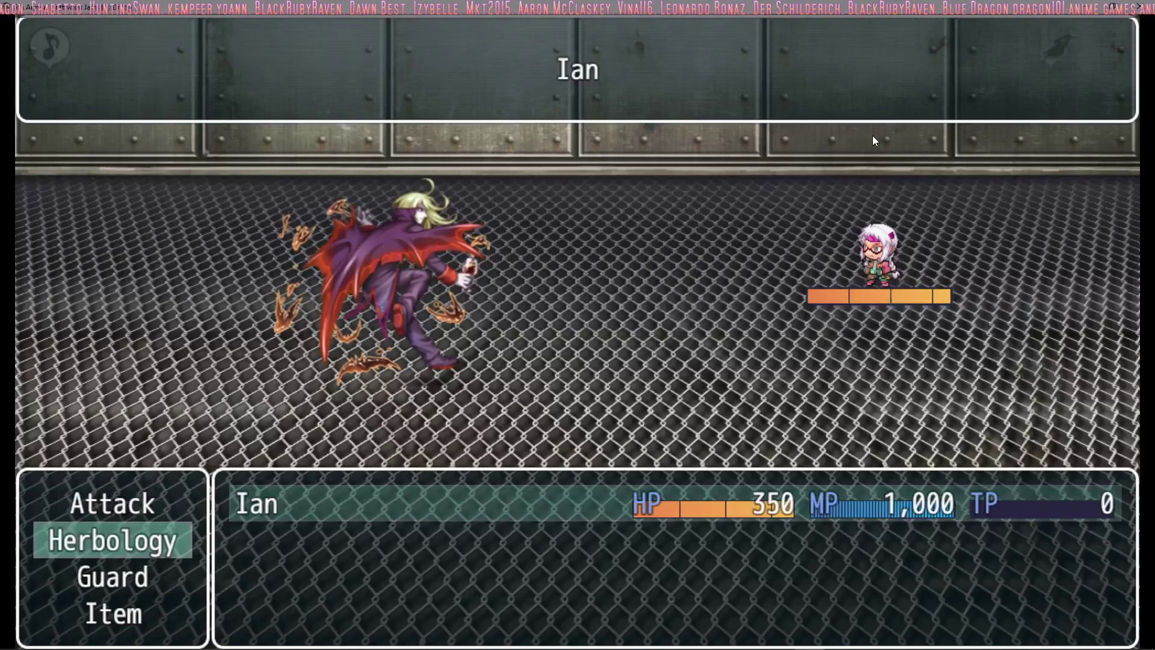
key("Return")
key("Escape")
key("Up")
key("Return")
key("Return")
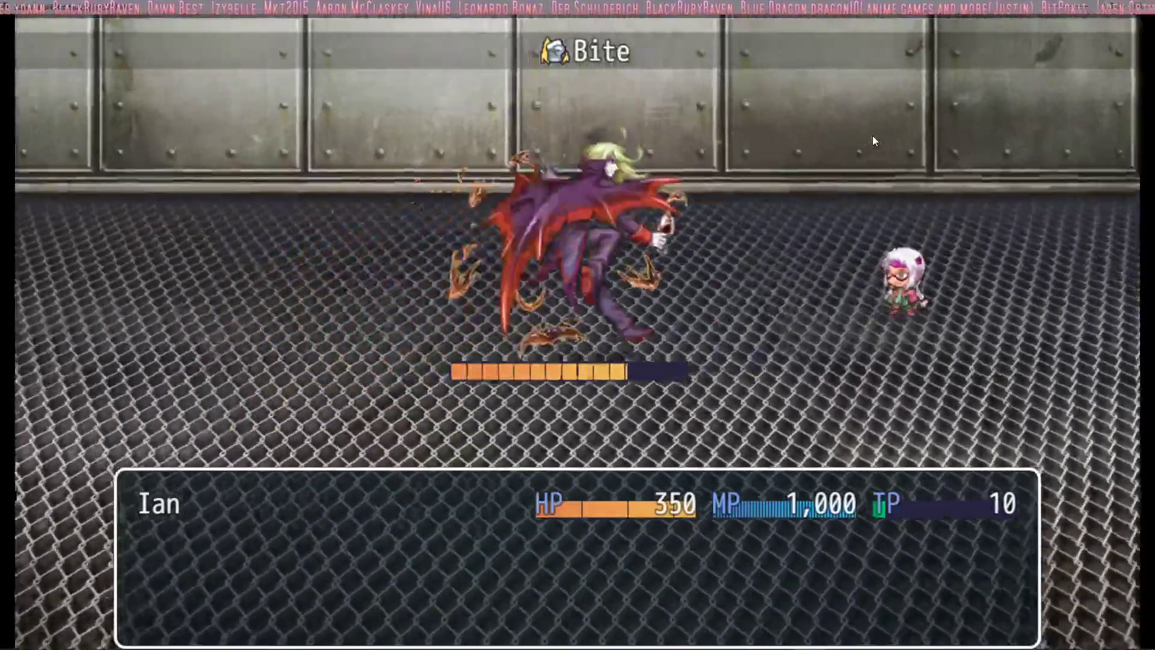
Have Ian use the basic attack on the Vampire Captor for two more turns, backing out of Herbology each time
key("Down")
key("Return")
key("Escape")
key("Up")
key("Return")
key("Return")
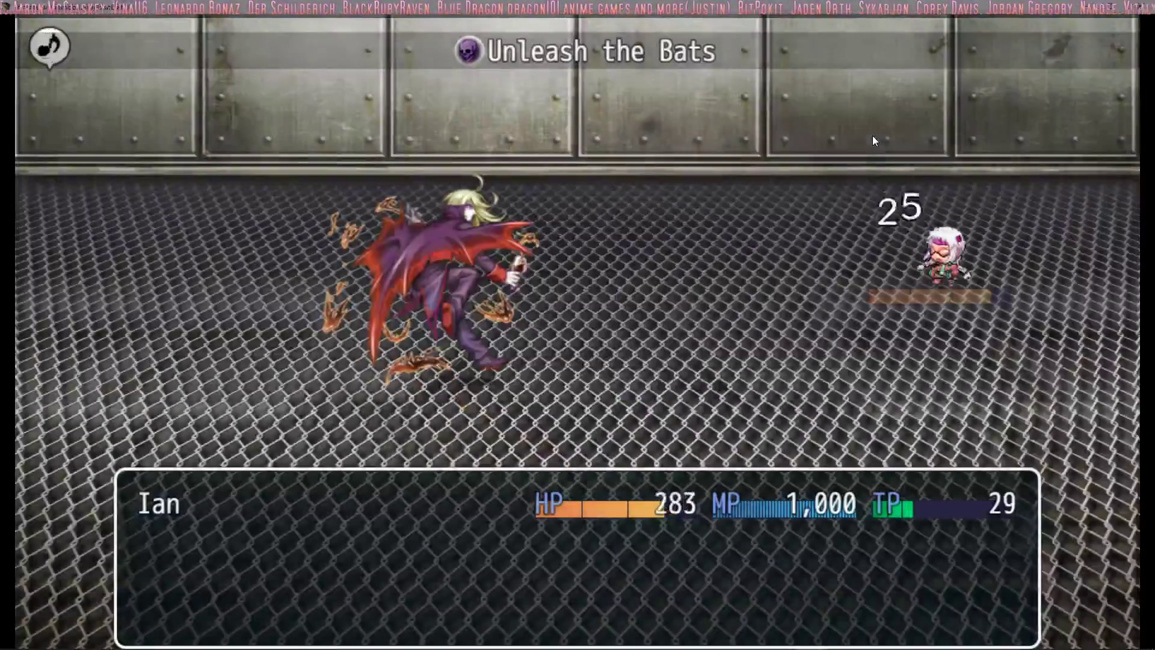
key("Down")
key("Return")
key("Escape")
key("Up")
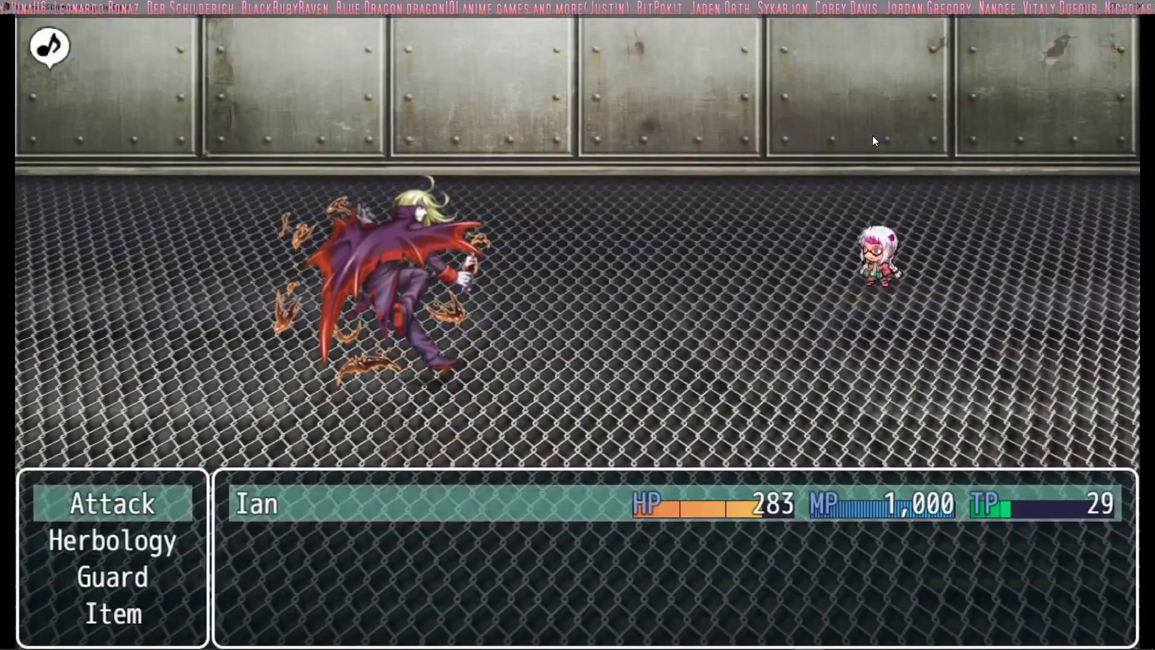
key("Return")
key("Return")
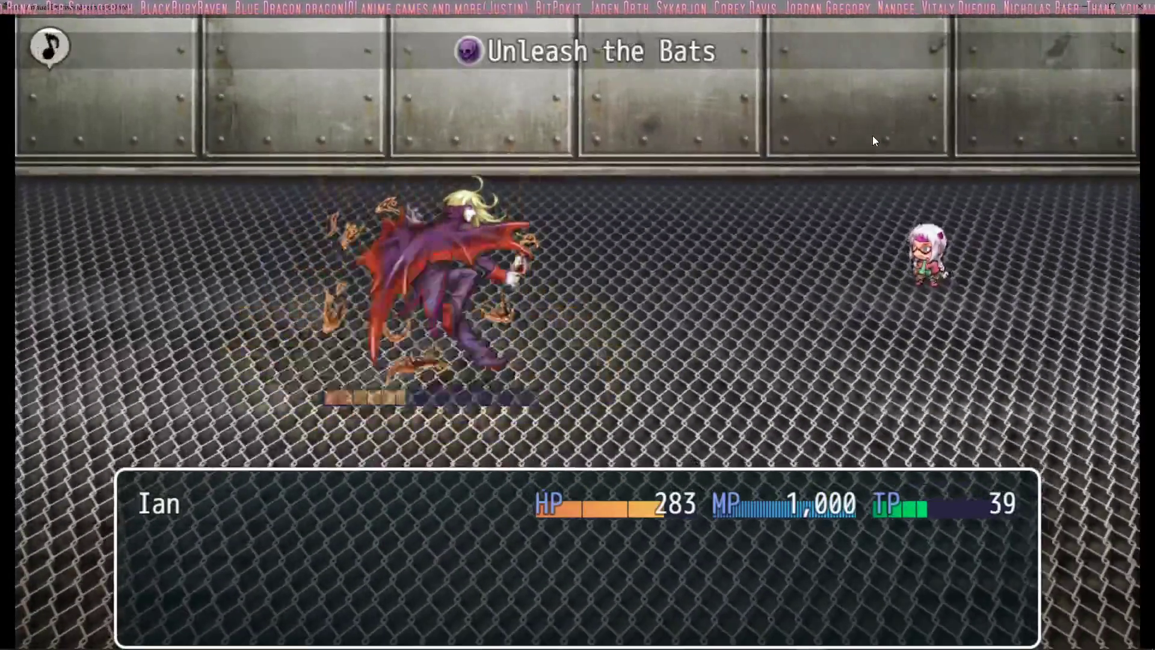
Back out of Ian's Herbology list and have Ian perform another basic attack on the Vampire Captor
key("Down")
key("Return")
key("Escape")
key("Up")
key("Return")
key("Return")
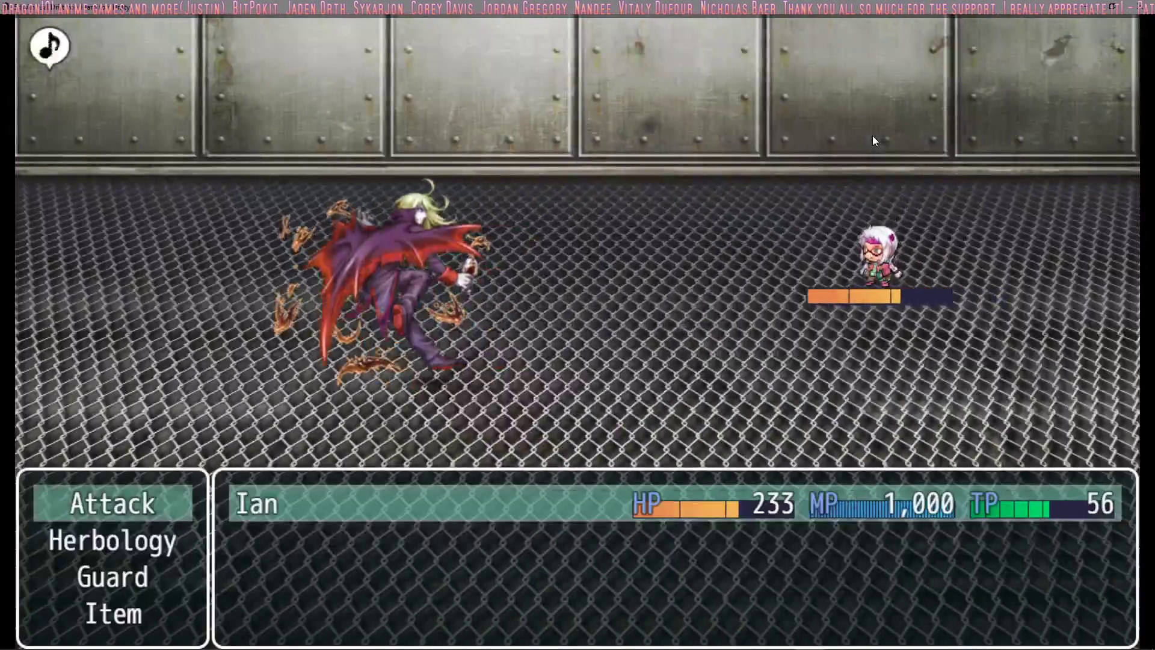
Review Ian's Herbology skills and use Common Herb on Ian
key("Down")
key("Return")
key("Right")
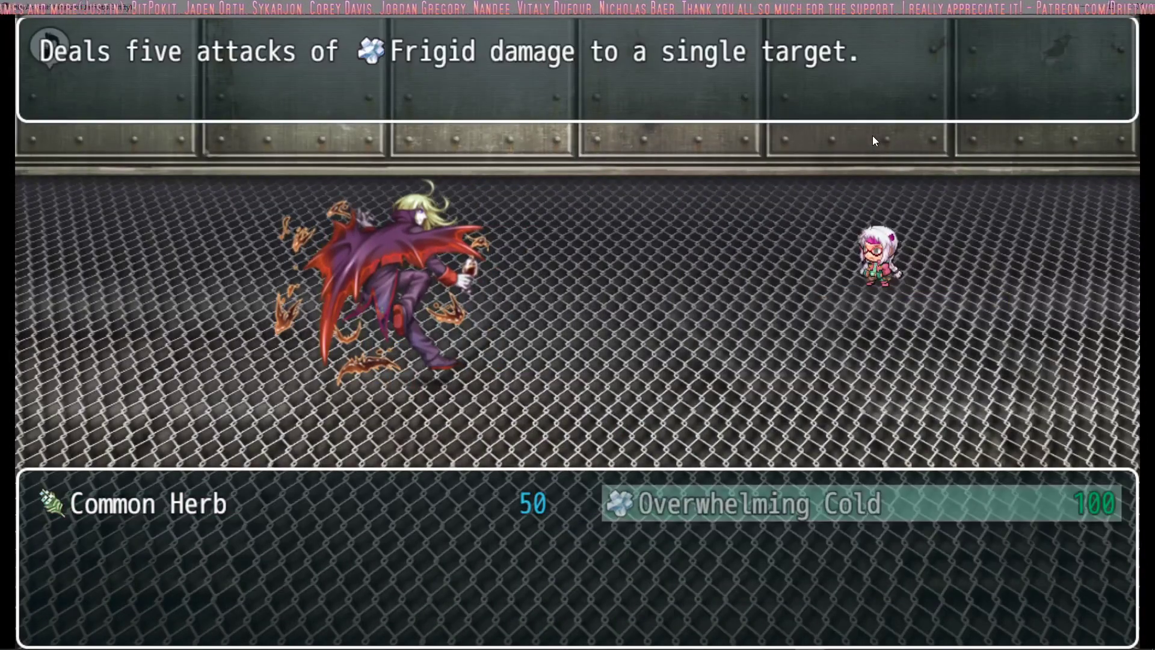
key("Left")
key("Right")
key("Escape")
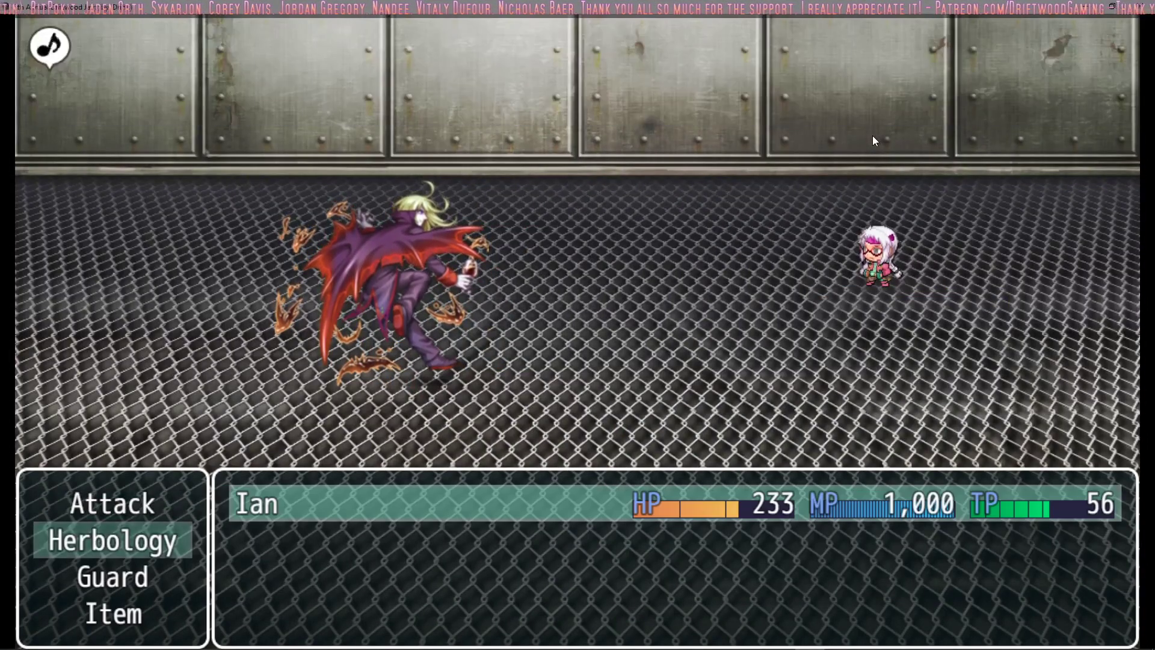
key("Return")
key("Return")
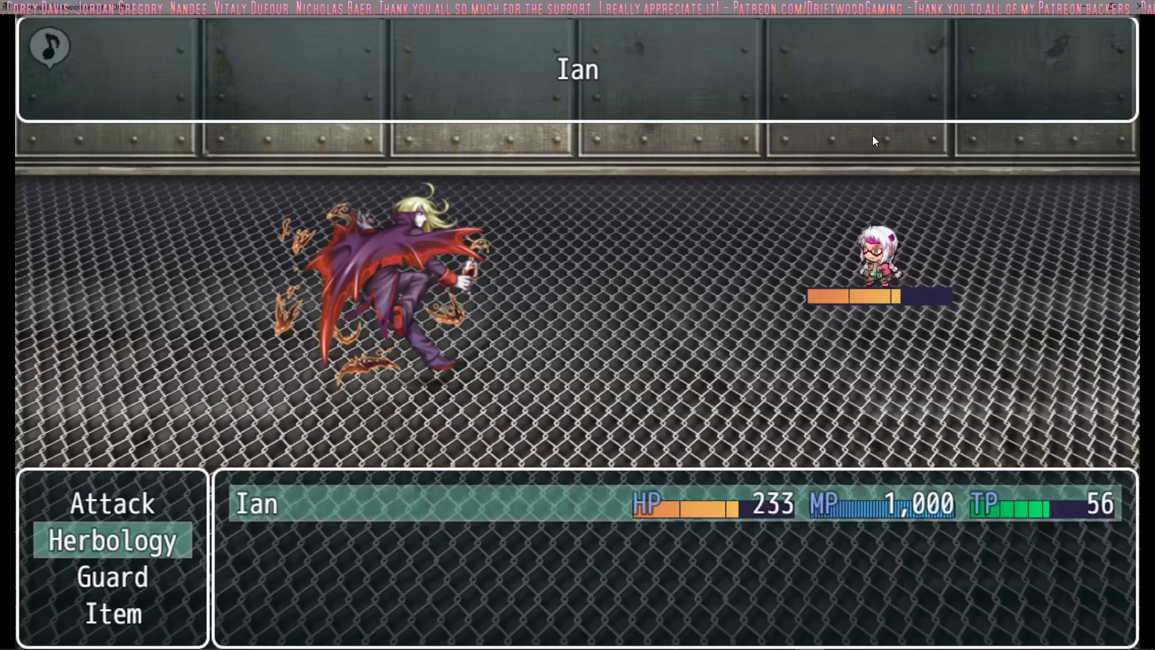
key("Return")
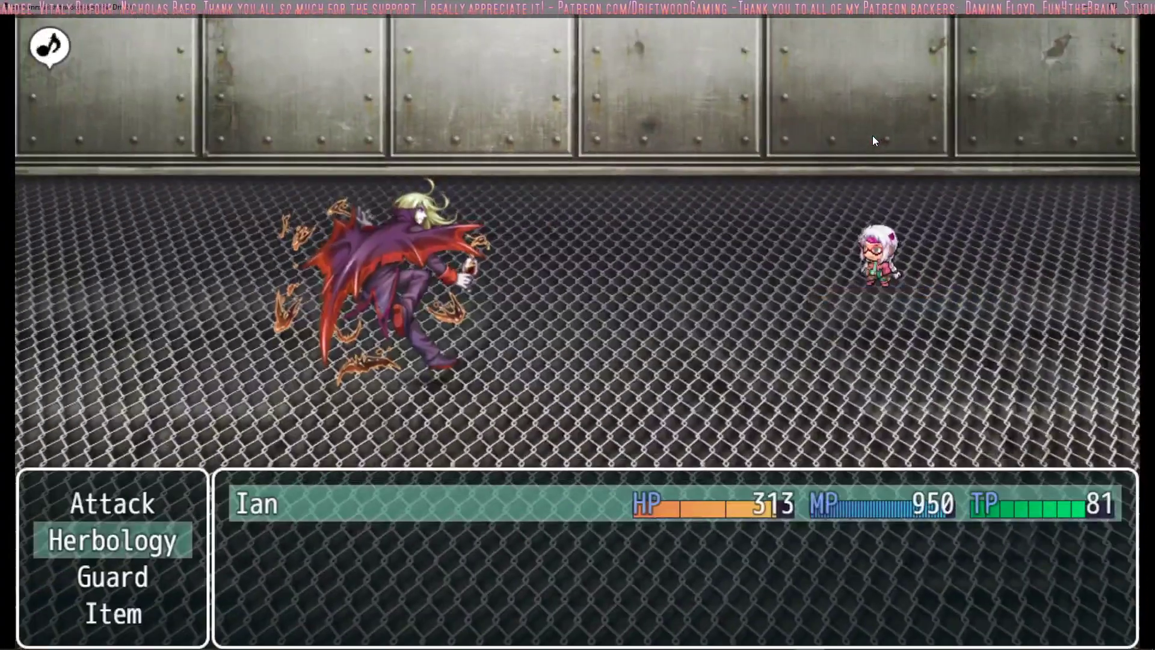
Back out of Herbology and have Ian use the basic attack on the Vampire Captor for two turns
key("Return")
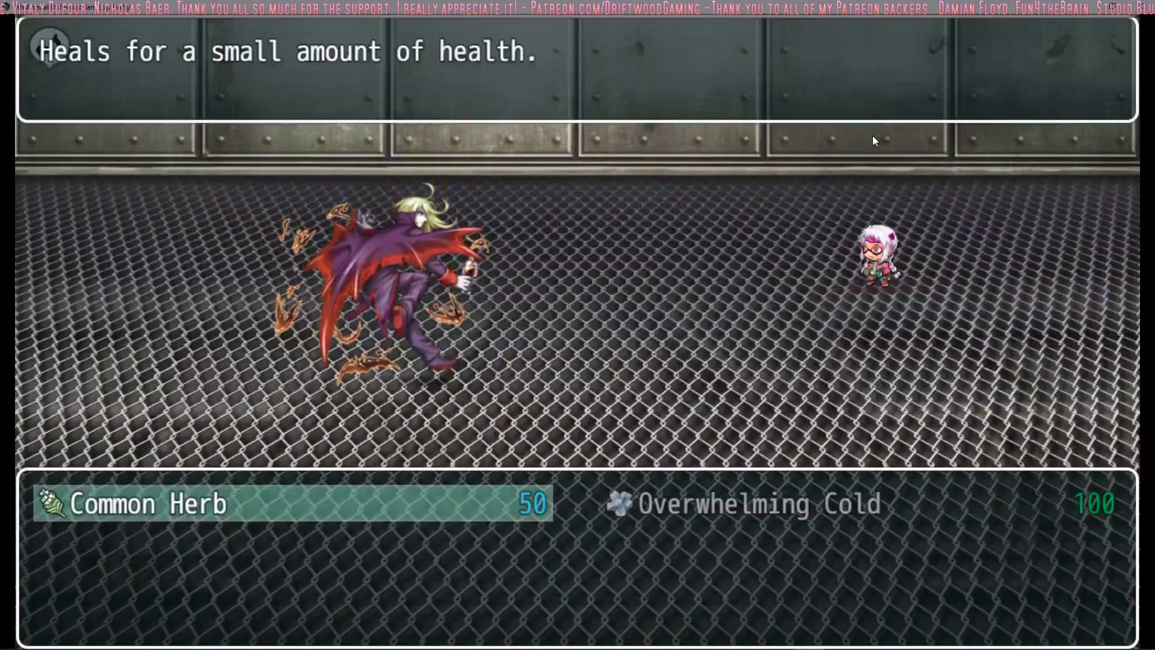
key("Escape")
key("Up")
key("Return")
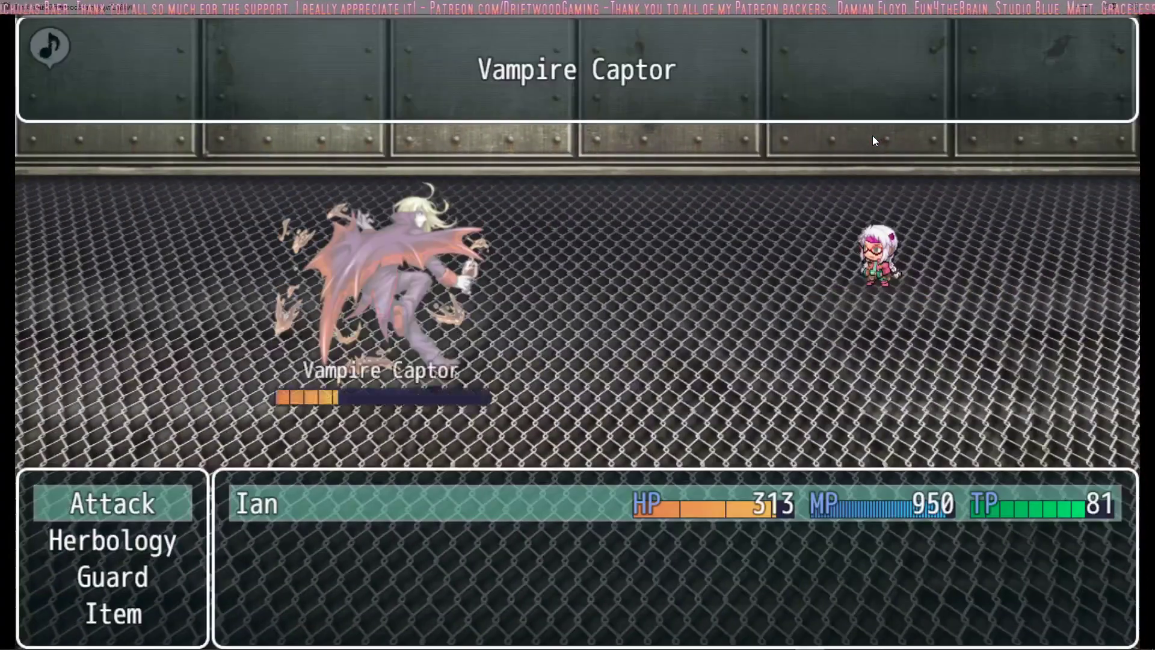
key("Return")
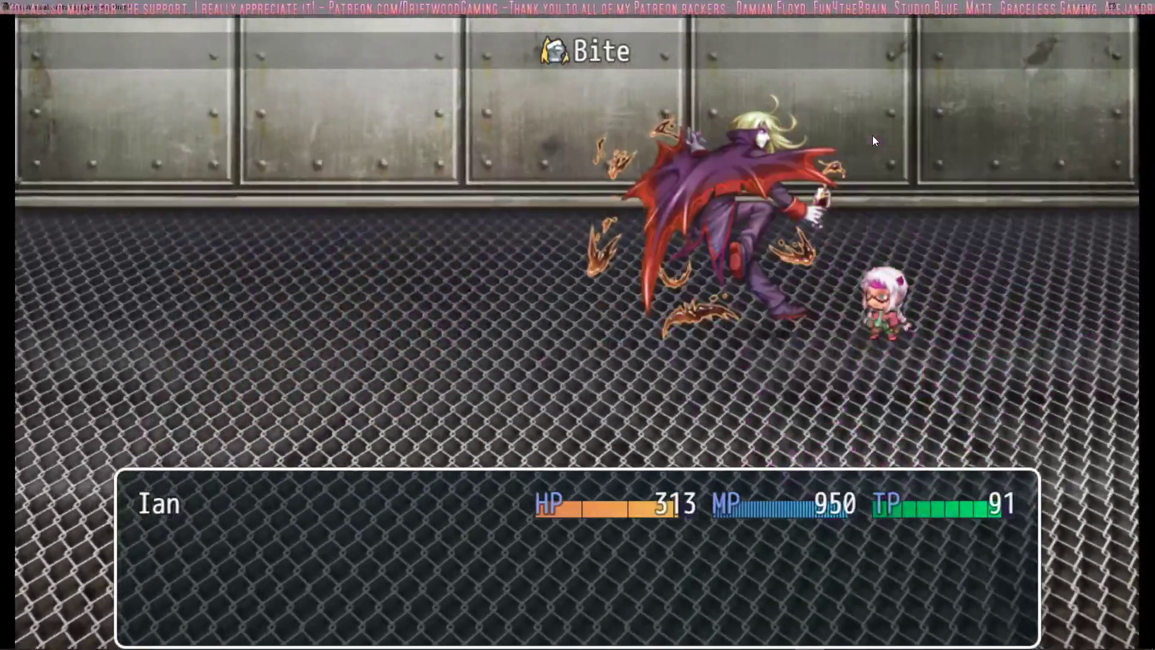
key("Return")
key("Return")
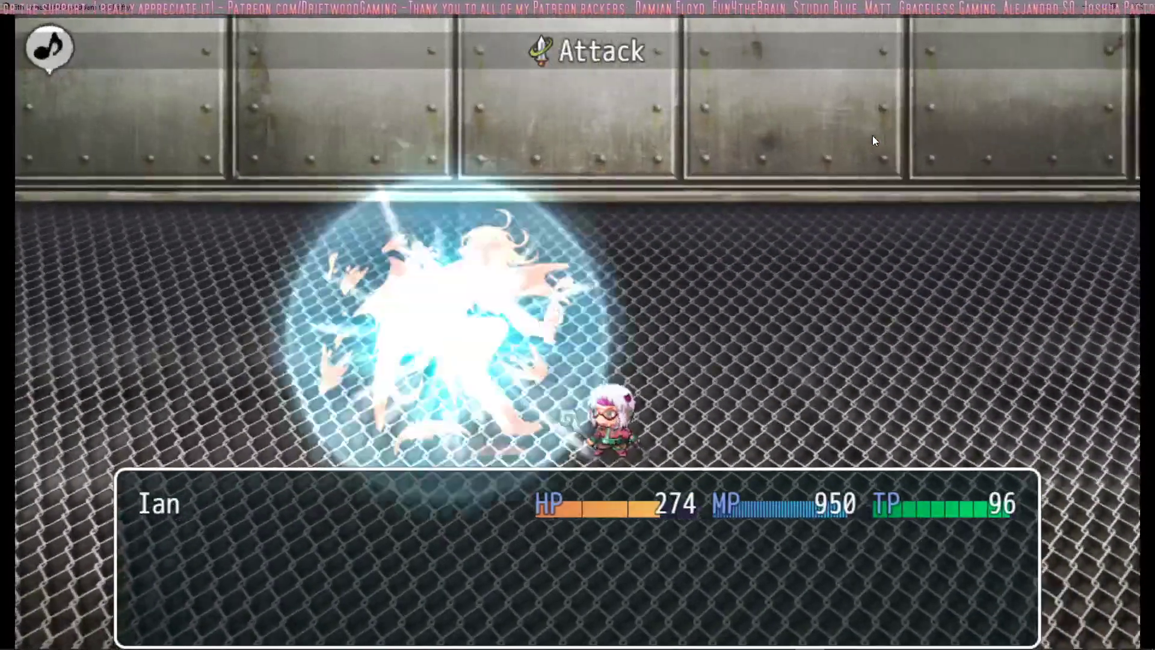
Finish off the Vampire Captor with Ian's Overwhelming Cold skill
key("Down")
key("Return")
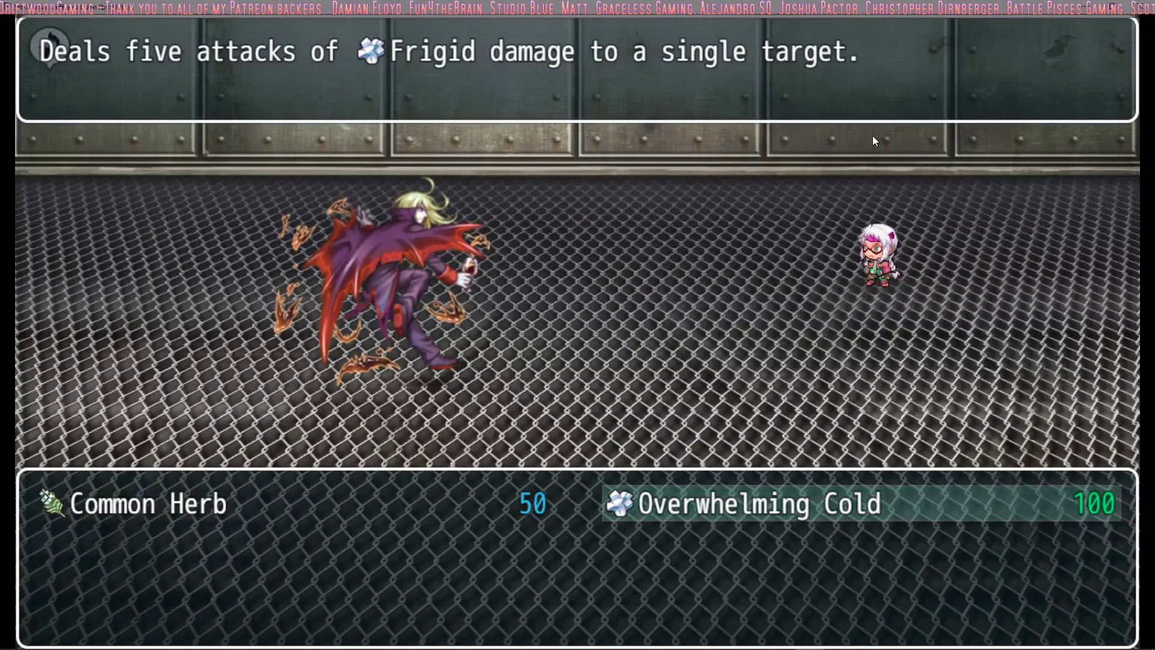
key("Return")
key("Return")
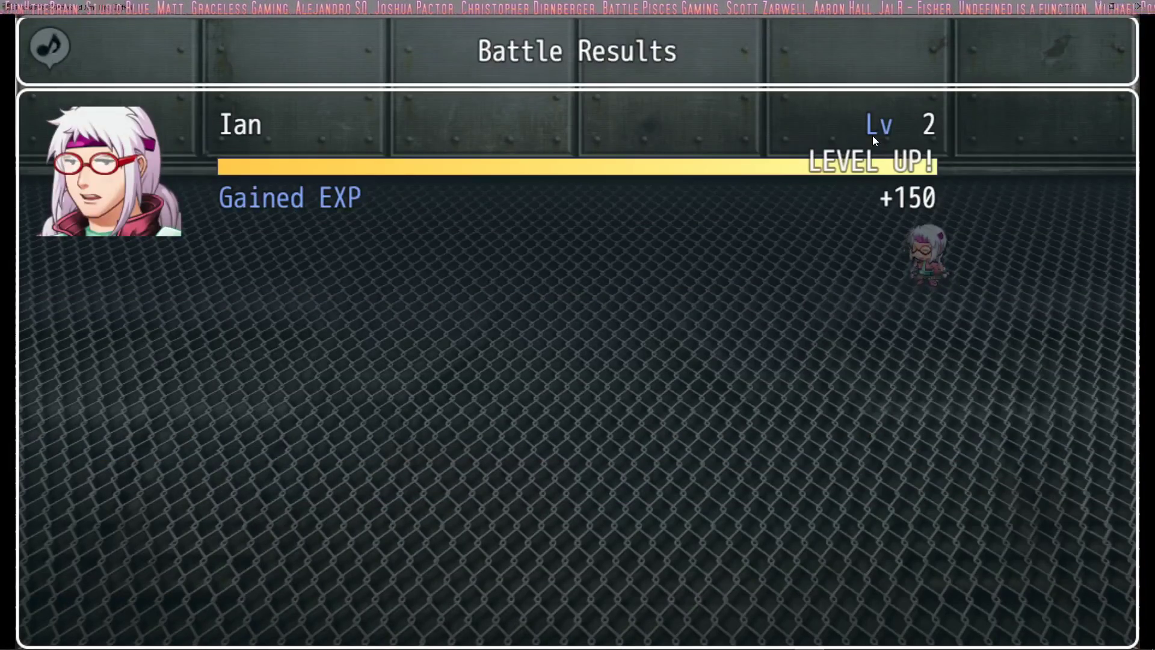
Page through Ian's battle results and level-up summary and start Olivia's fight
key("Return")
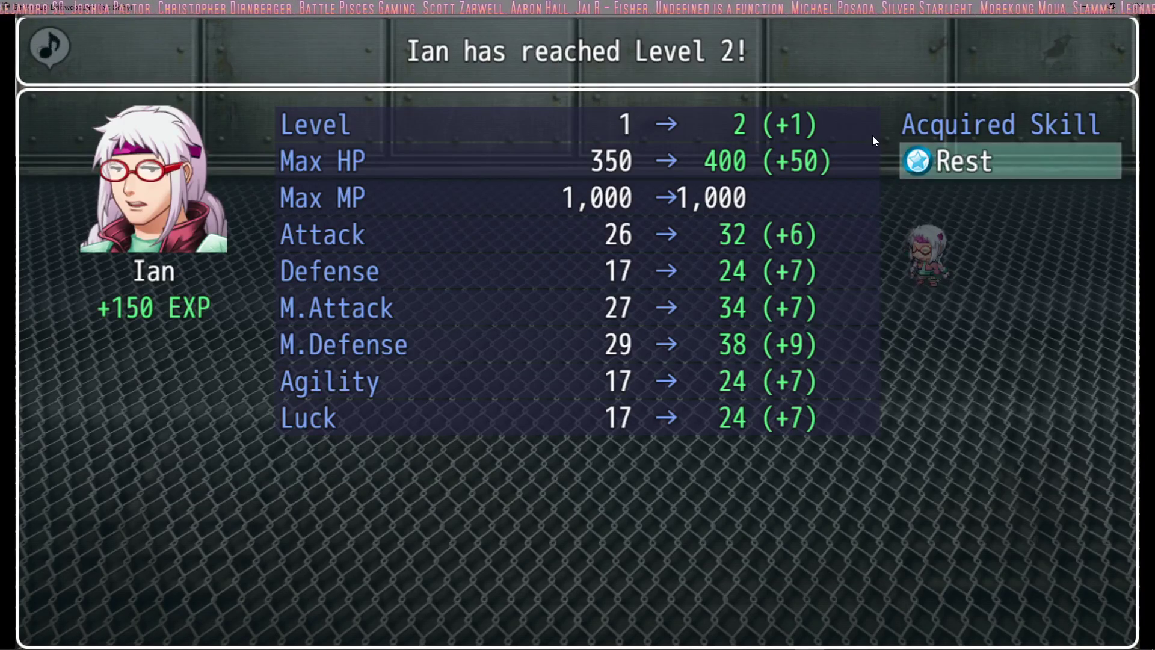
key("Return")
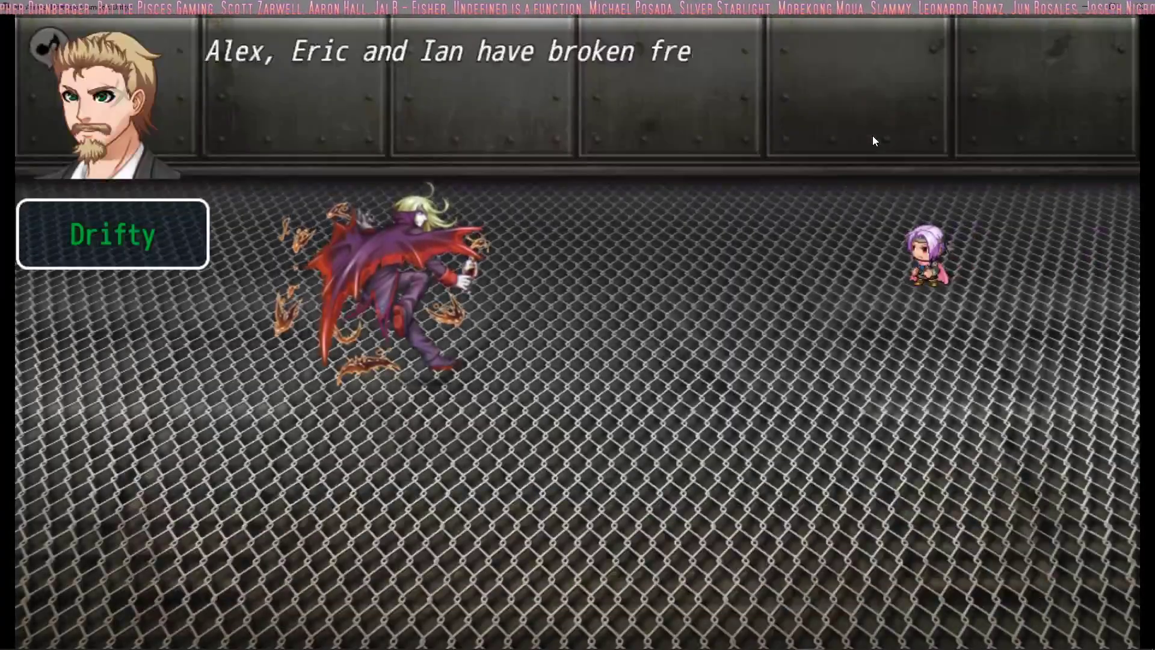
key("Return")
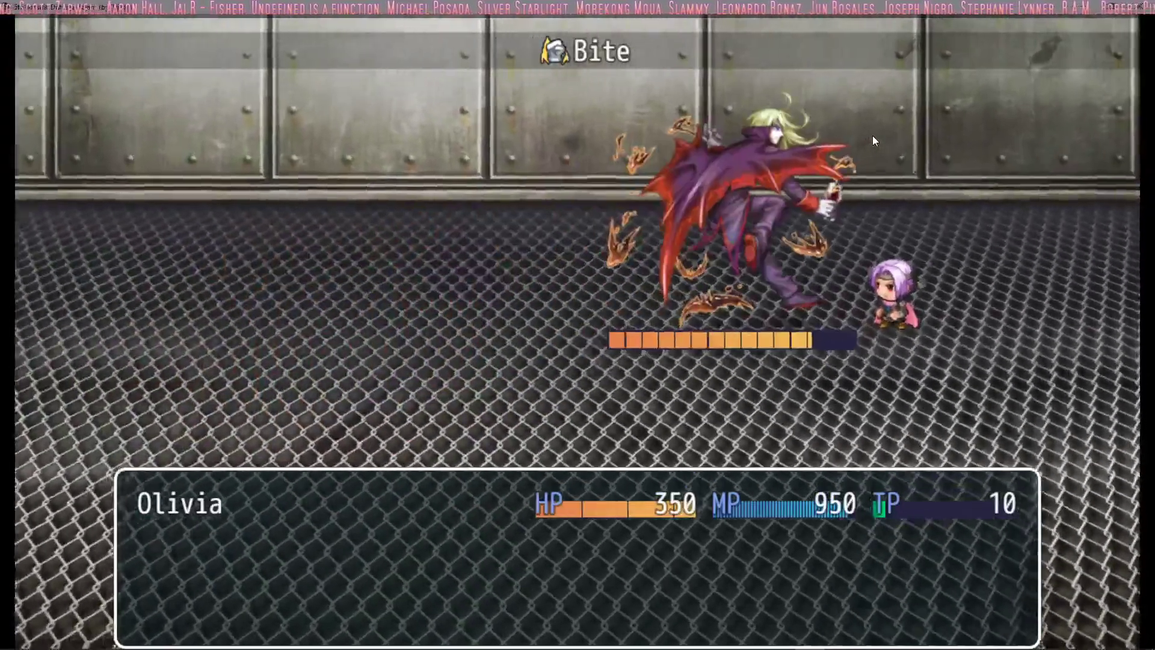
Have Olivia use Aimed Shot on the Vampire Captor for two more turns to defeat it
key("Return")
key("Return")
key("Return")
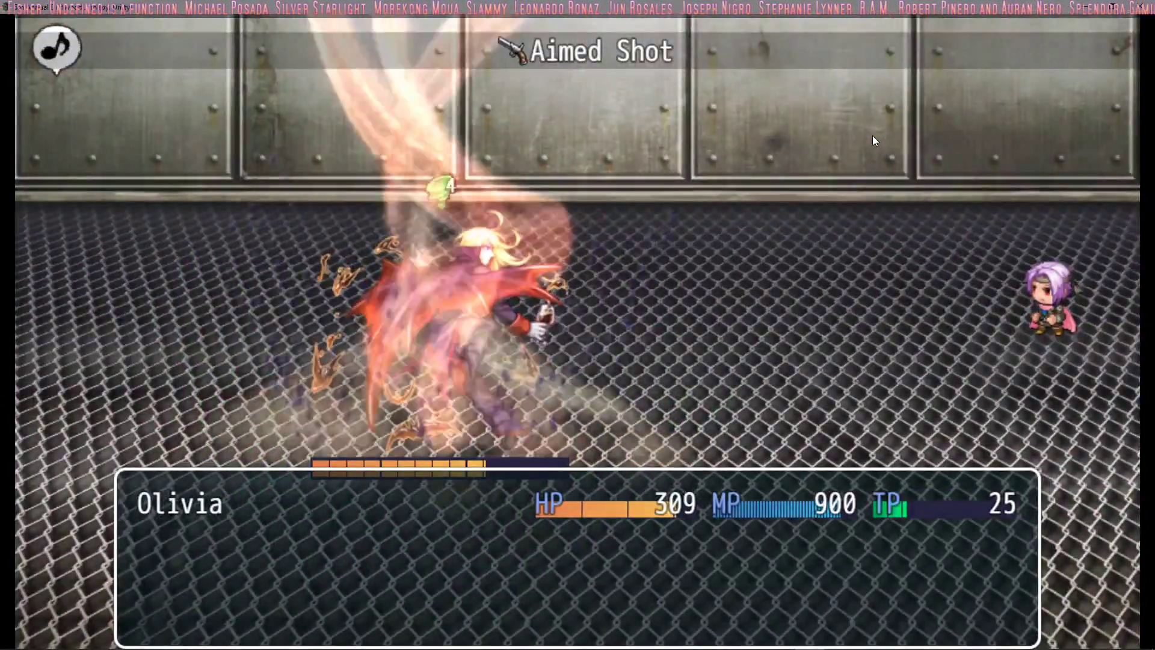
key("Return")
key("Return")
key("Return")
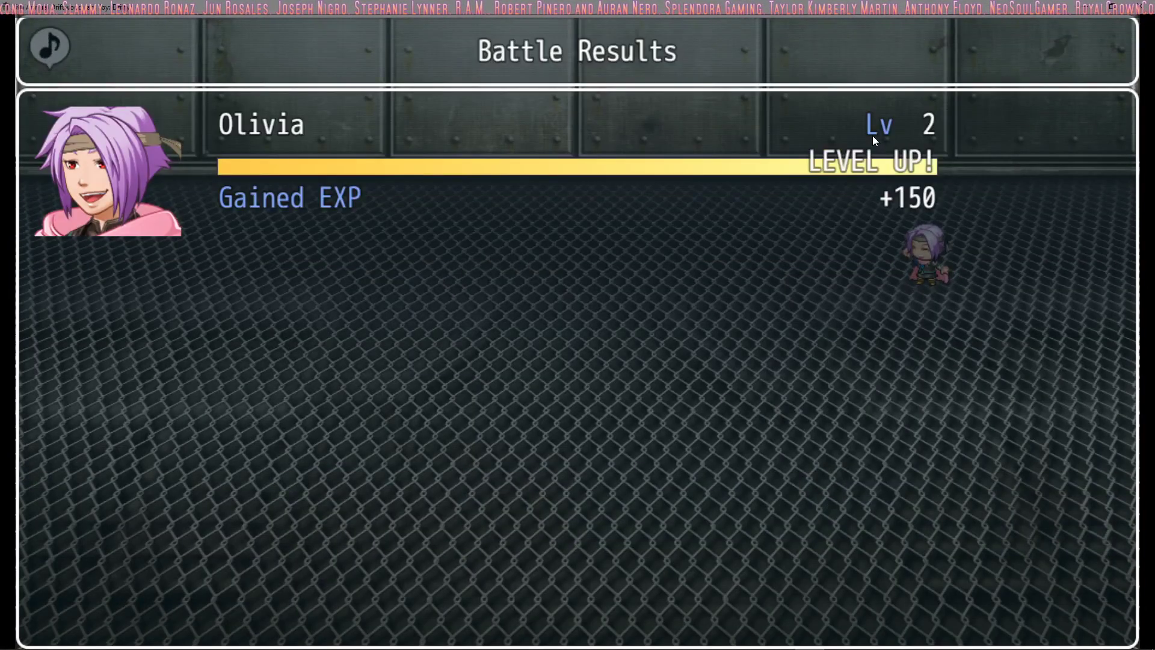
Page through Olivia's level-up summary, the battle spoils and the story dialogue to begin the party's battle against the Vampire Lord
key("Return")
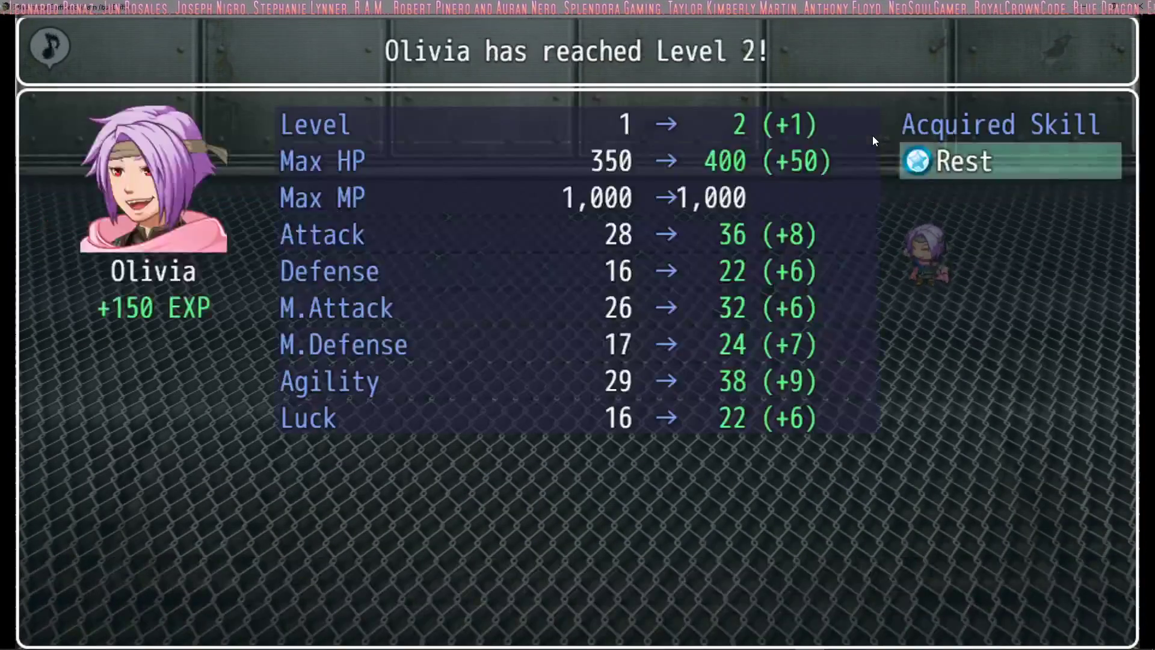
key("Return")
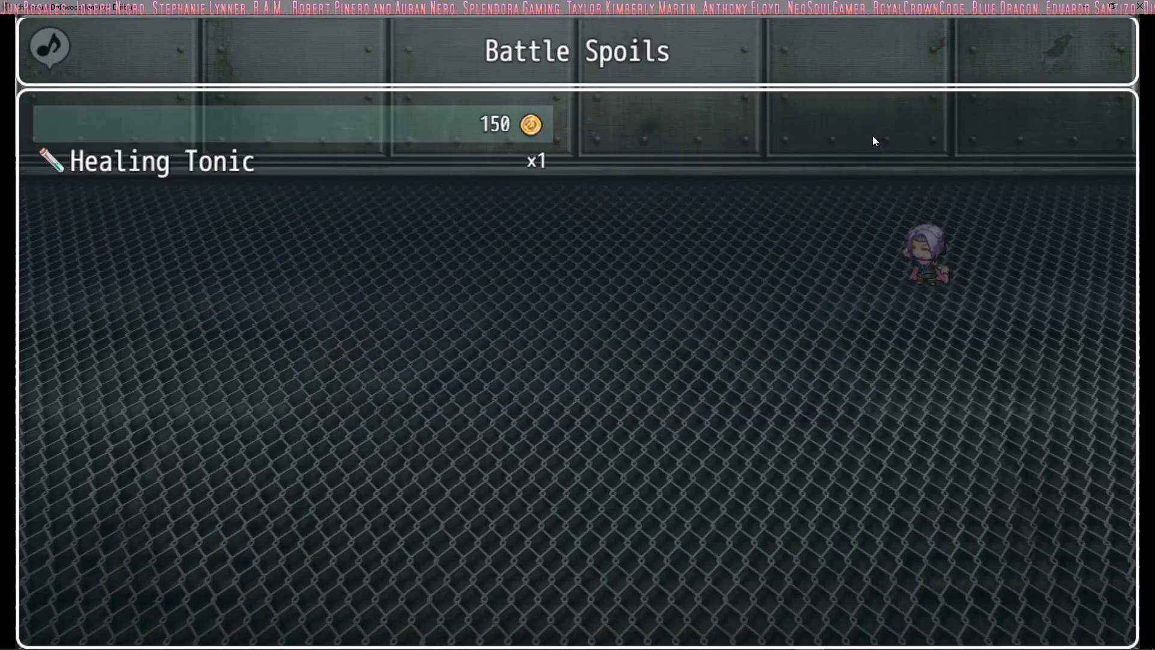
key("Return")
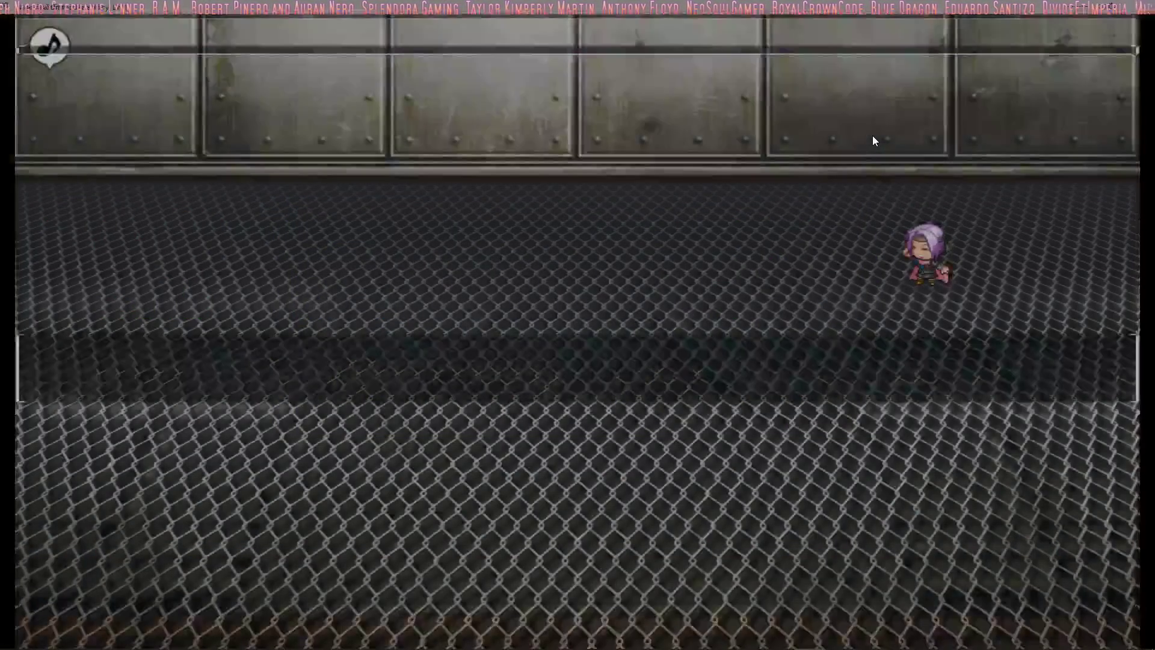
key("Return")
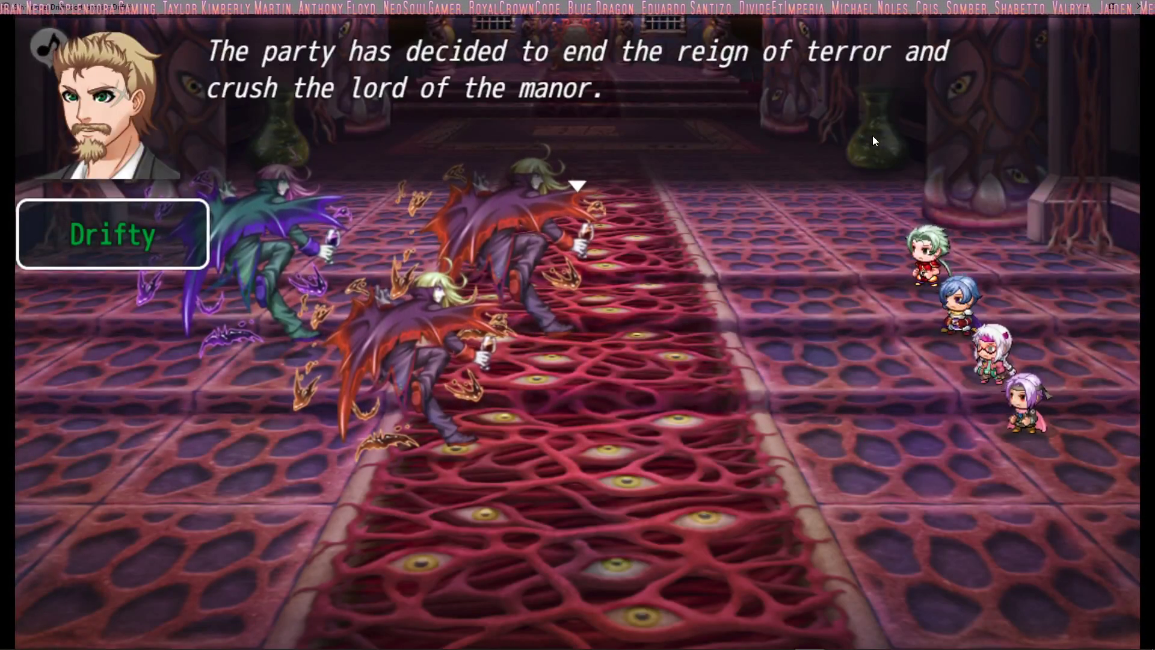
key("Return")
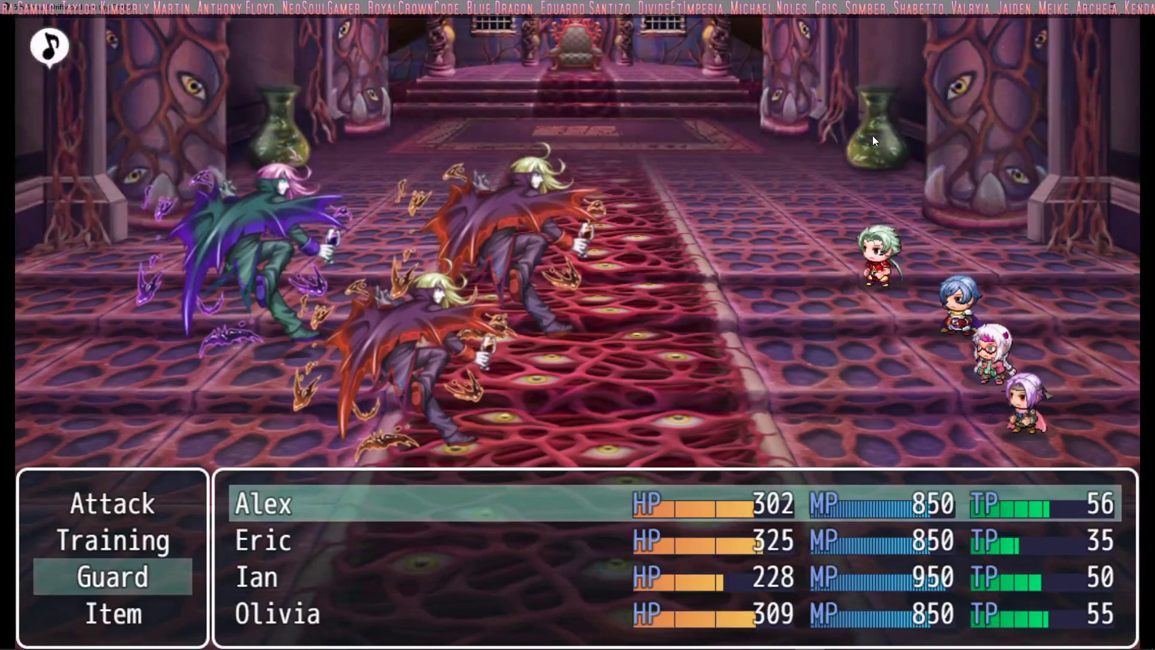
Assign Alex the Flame Dive skill and Eric his Beast skill against Vampire Captor A
key("Up")
key("Return")
key("Return")
key("Return")
key("Return")
key("Escape")
key("Up")
key("Return")
key("Return")
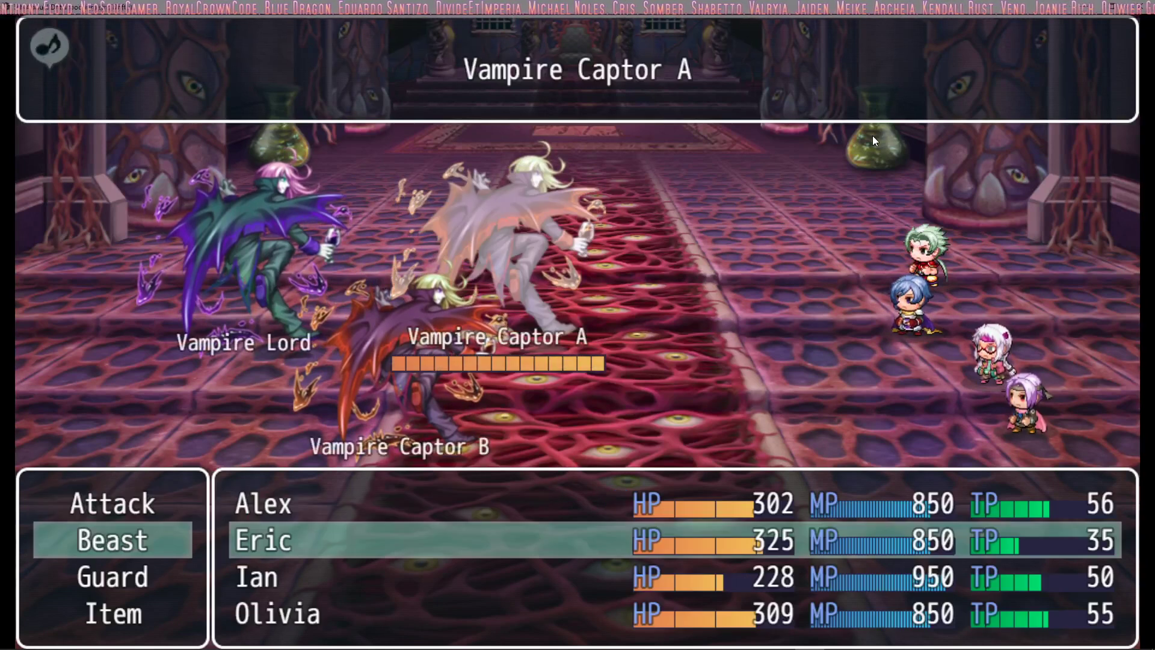
key("Return")
Have Ian use Common Herb on himself and Olivia use Aimed Shot to complete the party's first turn
key("Return")
key("Left")
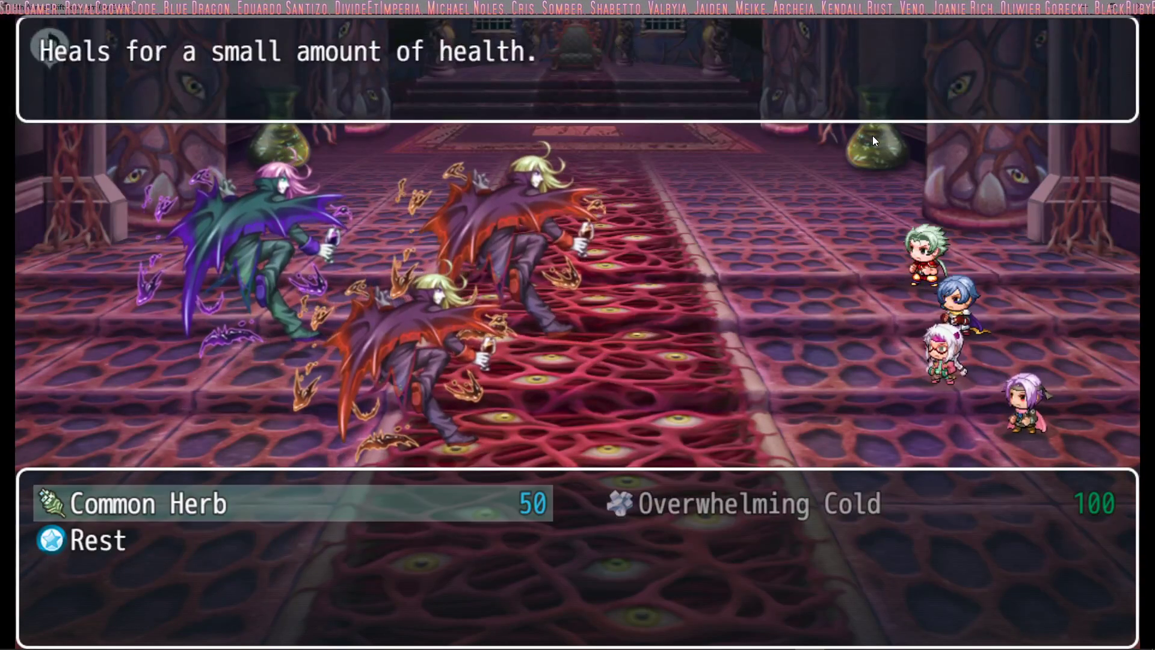
key("Return")
key("Down")
key("Down")
key("Return")
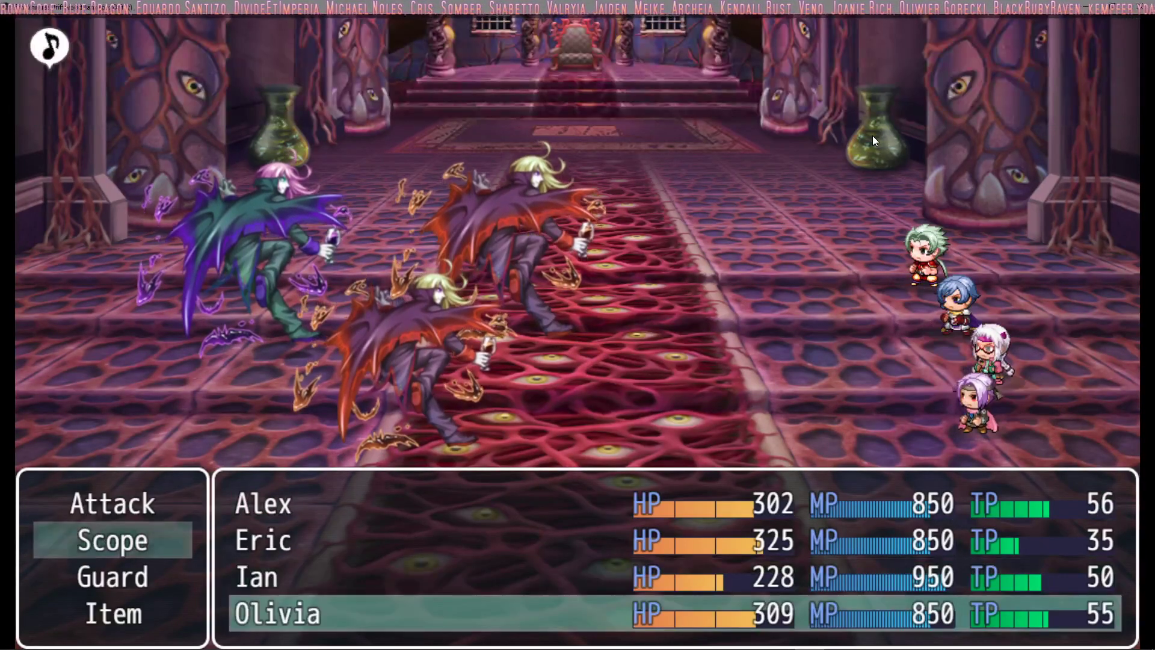
key("Return")
key("Return")
key("Return")
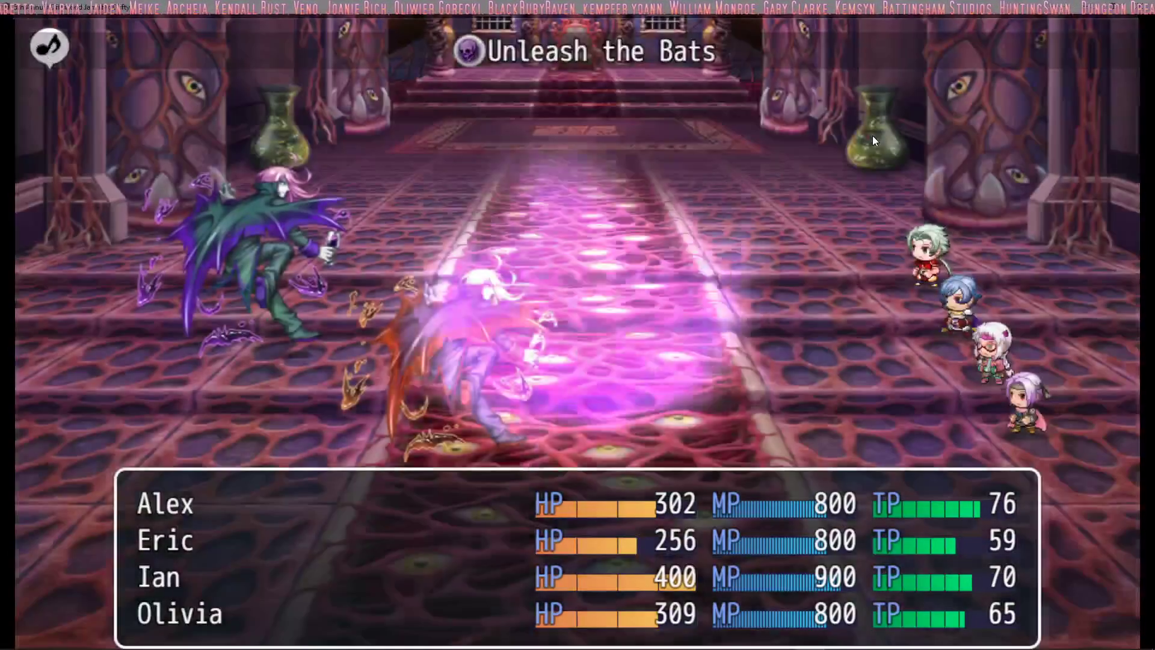
For the second turn, assign Flame Dive to Alex and the Beast skill to Eric
key("Return")
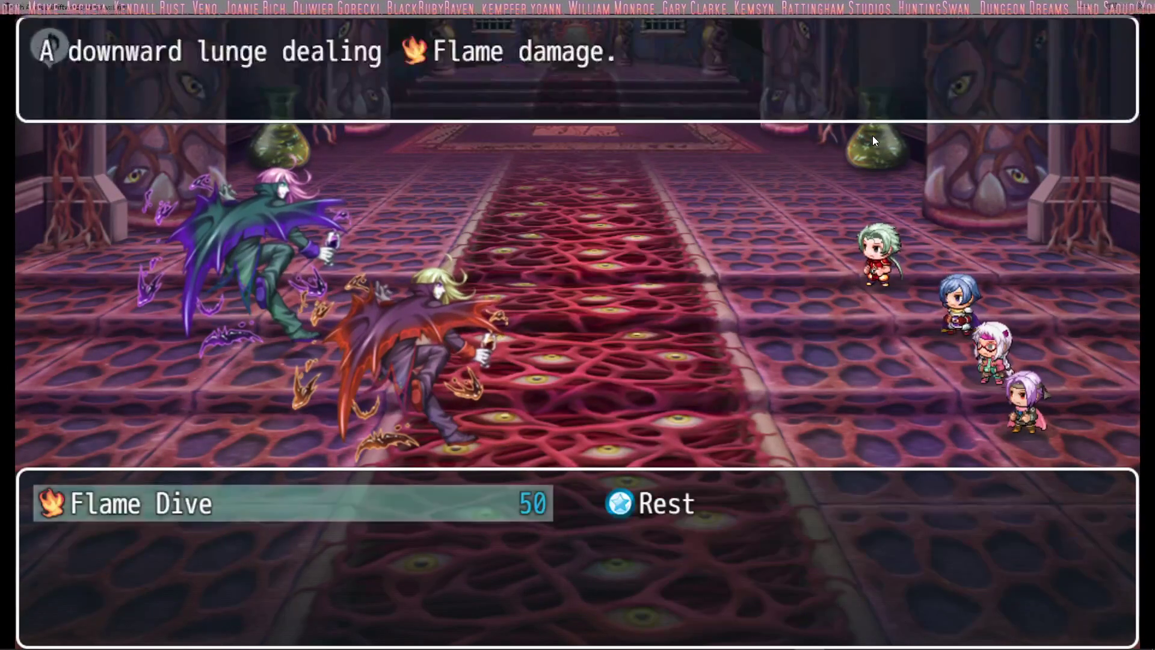
key("Return")
key("Return")
key("Return")
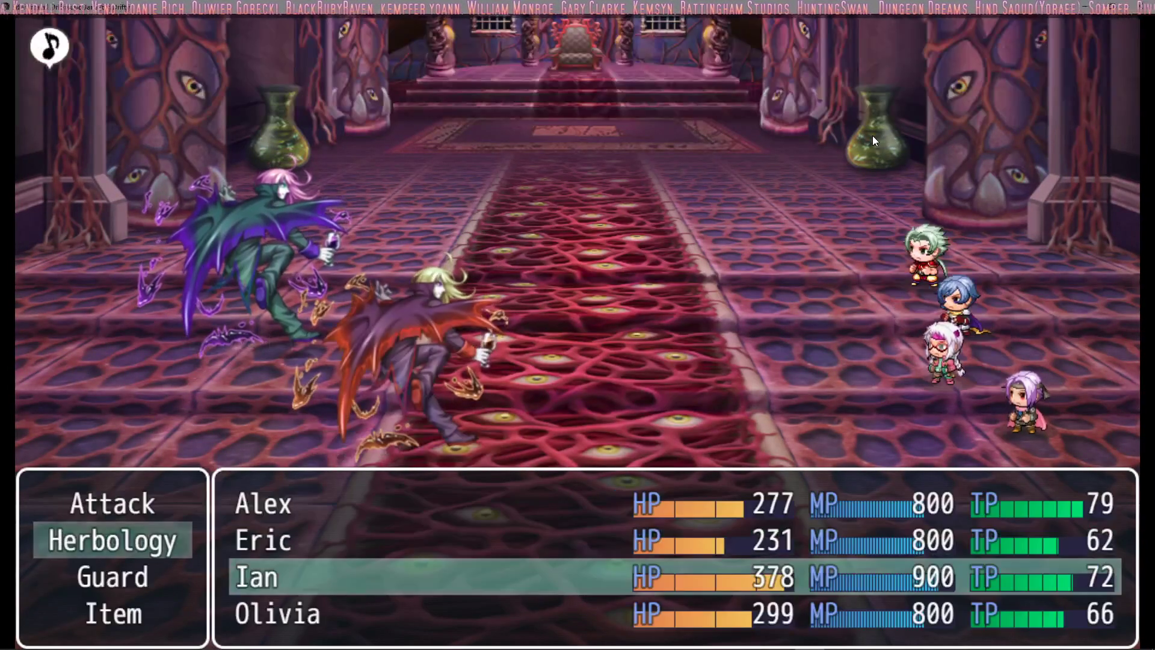
Have Ian use Common Herb on Eric and set Olivia to guard
key("Return")
key("Return")
key("Return")
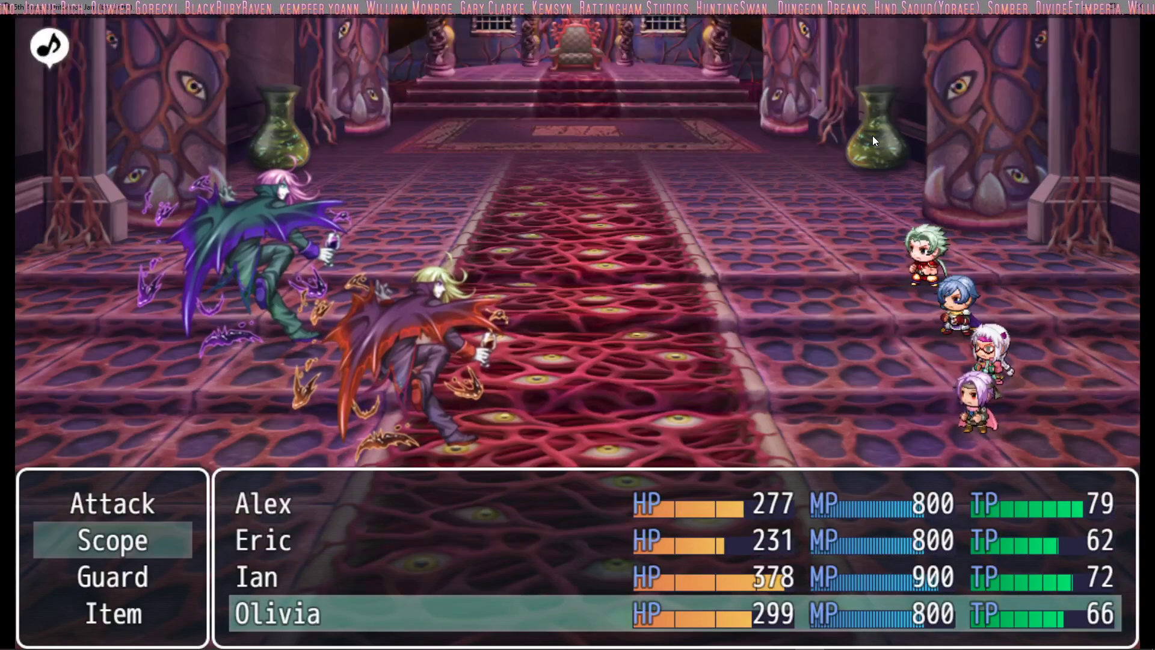
key("Down")
key("Return")
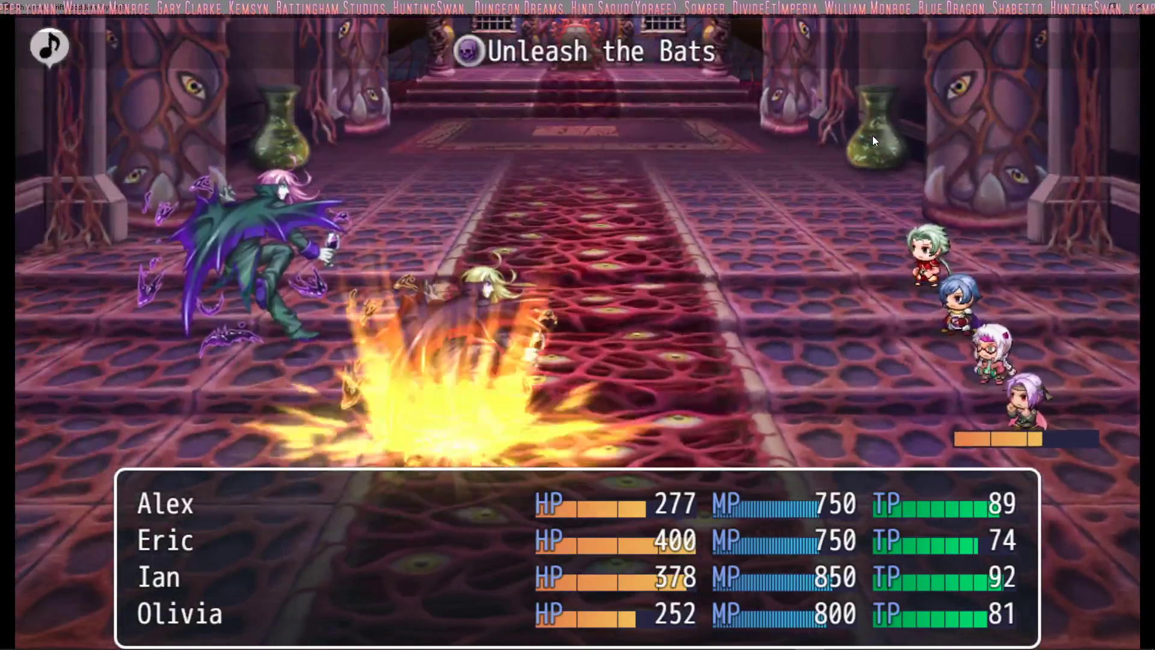
Assign Alex's Flame Dive and Eric's Beast skill against Vampire Captor B for the third turn
key("Return")
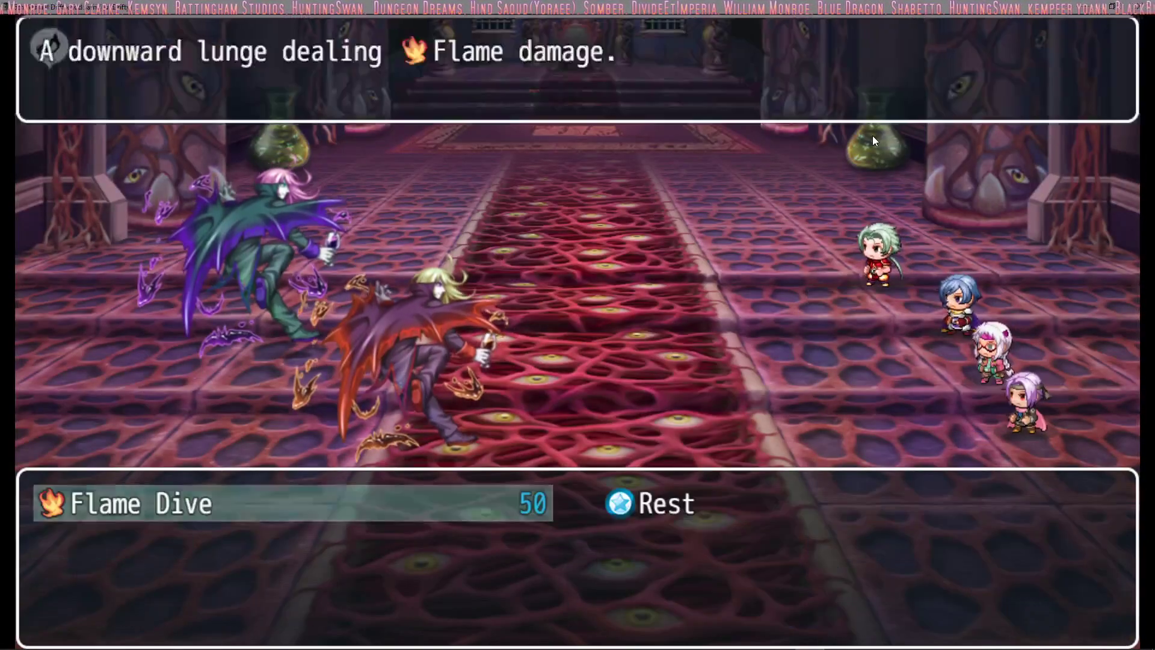
key("Return")
key("Return")
key("Return")
key("Return")
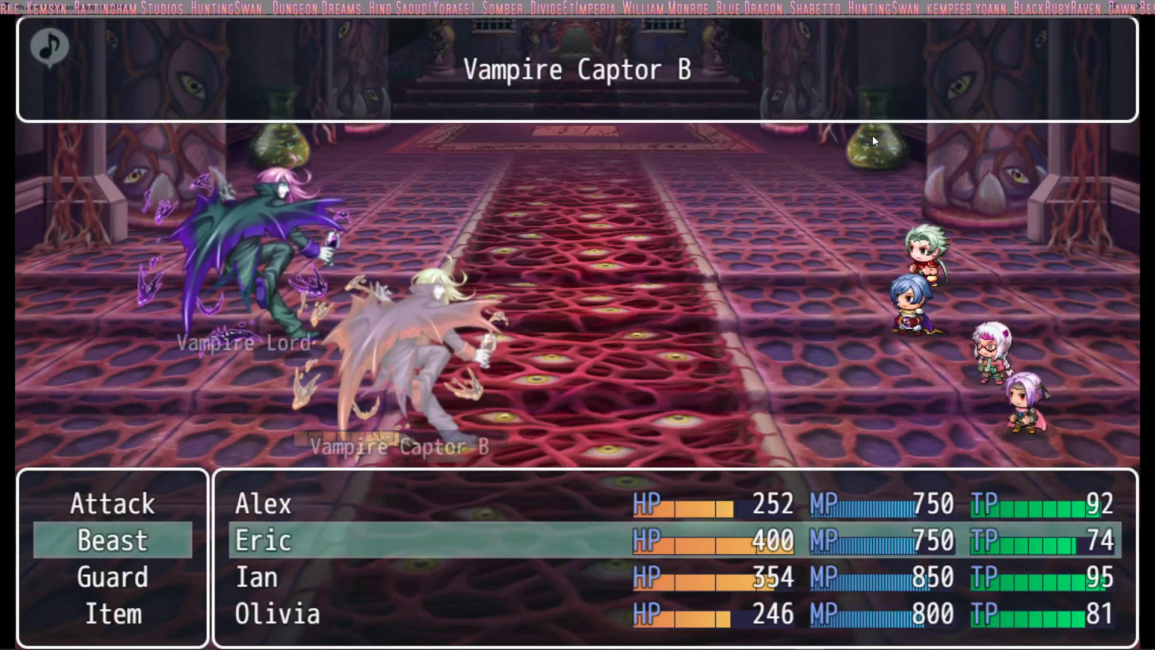
key("Return")
Have Ian use Common Herb on Alex and Olivia use Aimed Shot on Vampire Captor B
key("Return")
key("Escape")
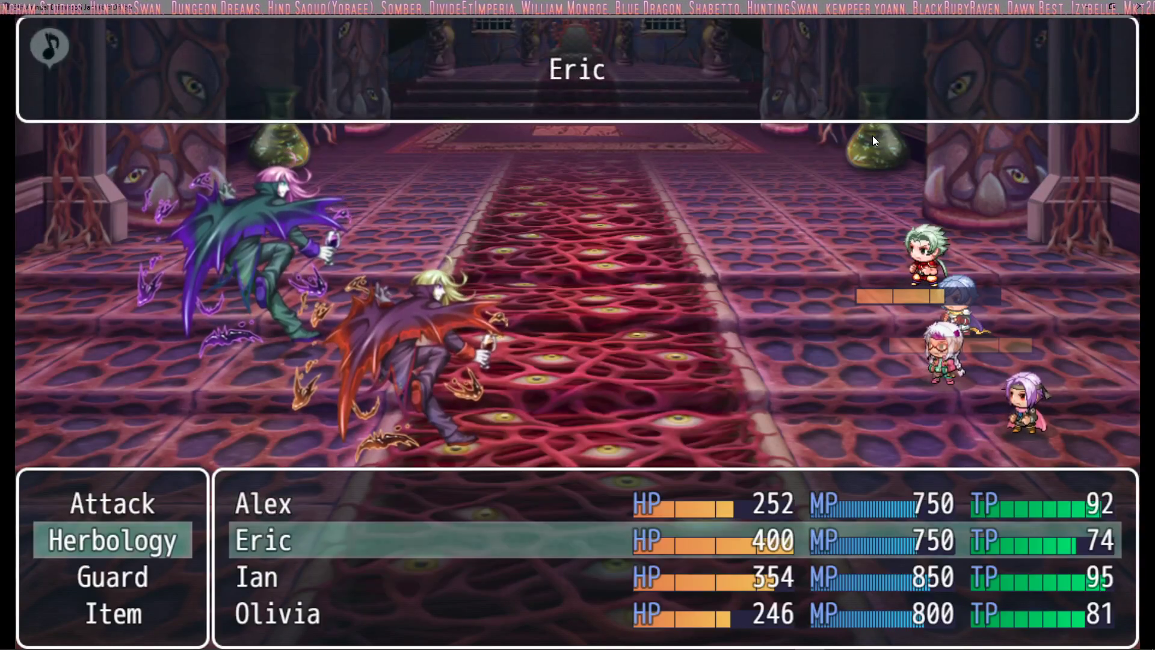
key("Return")
key("Return")
key("Return")
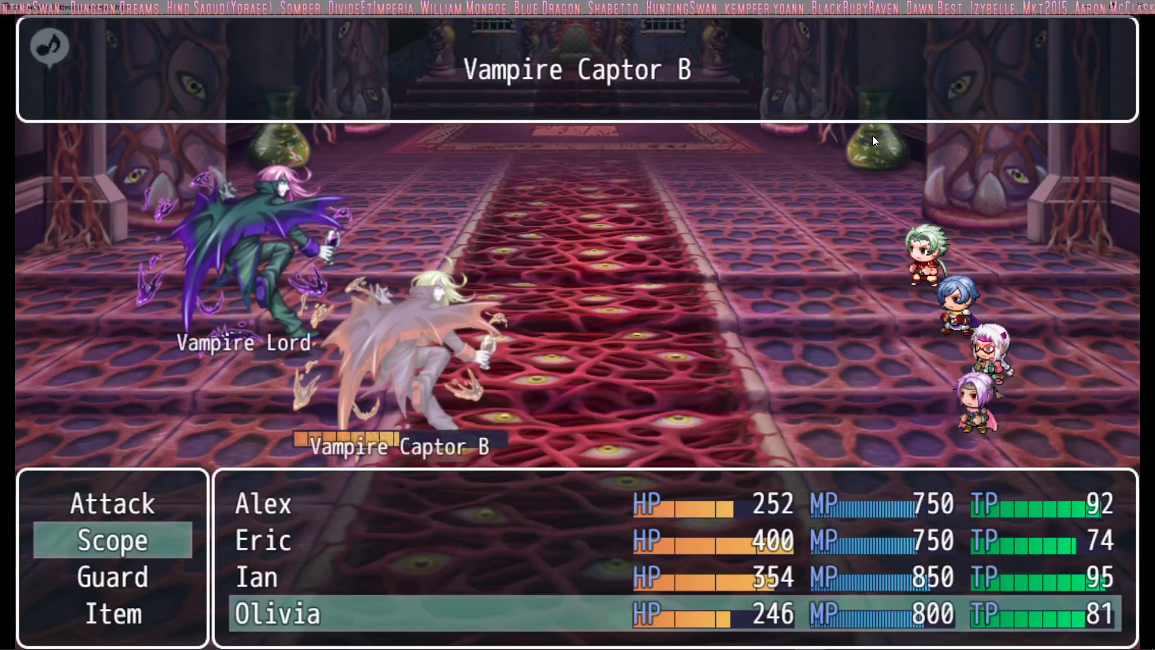
key("Return")
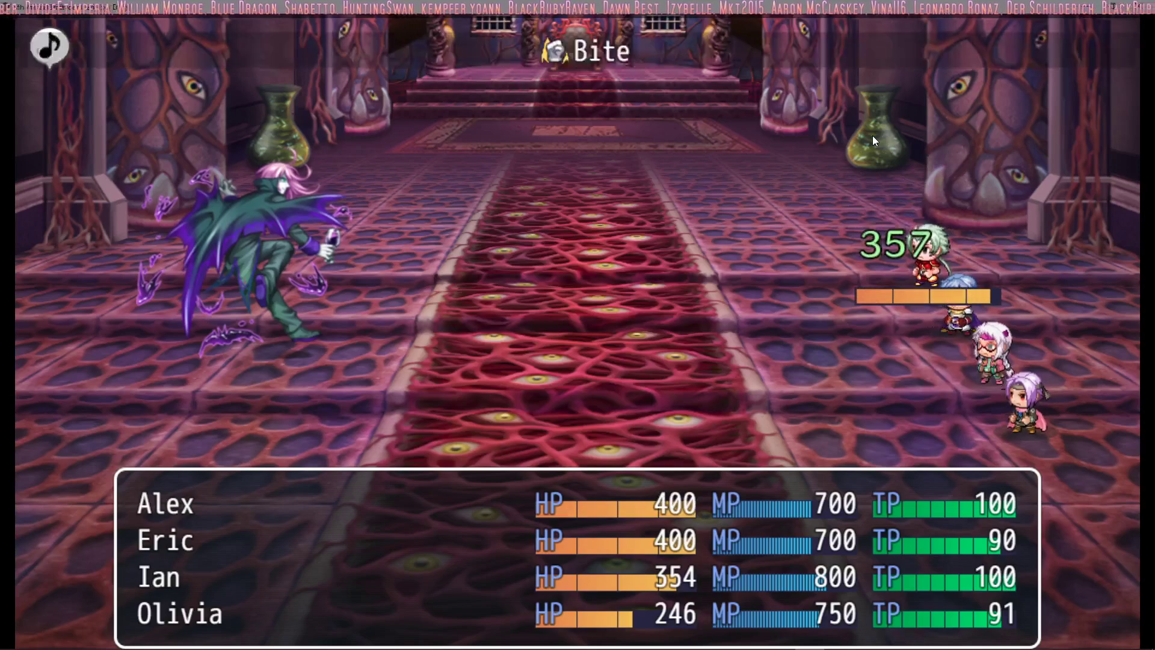
Assign Alex's Flame Dive and Eric's Wild Stike against the Vampire Lord
key("Return")
key("Return")
key("Return")
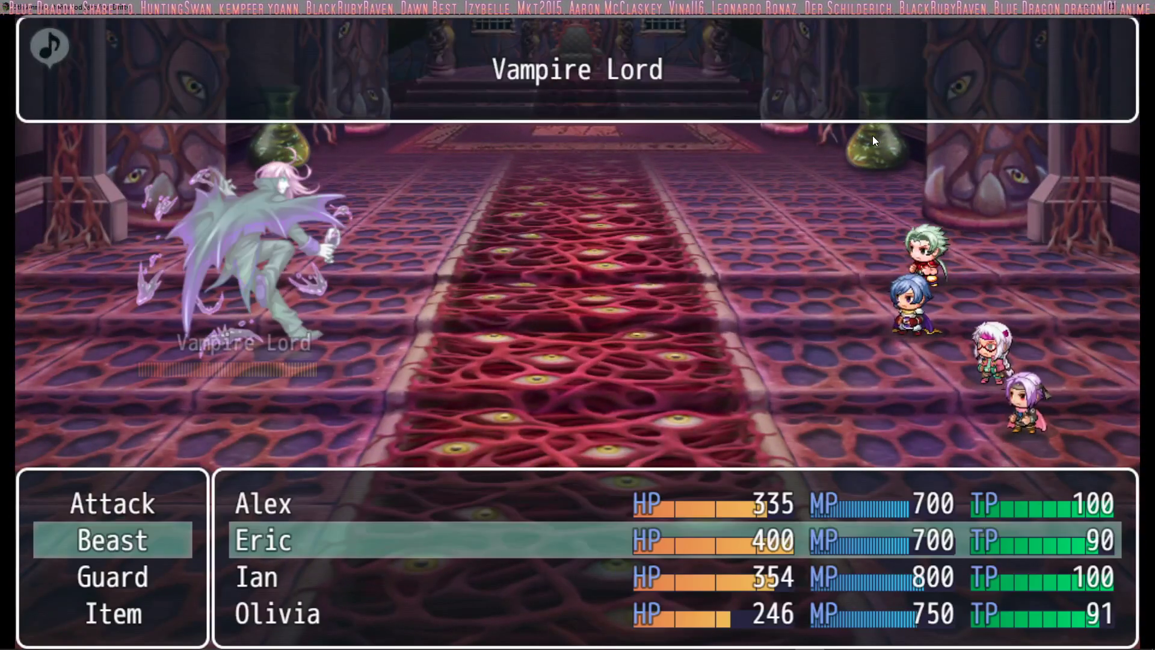
key("Return")
Have Ian use Overwhelming Cold and Olivia use Aimed Shot on the Vampire Lord
key("Return")
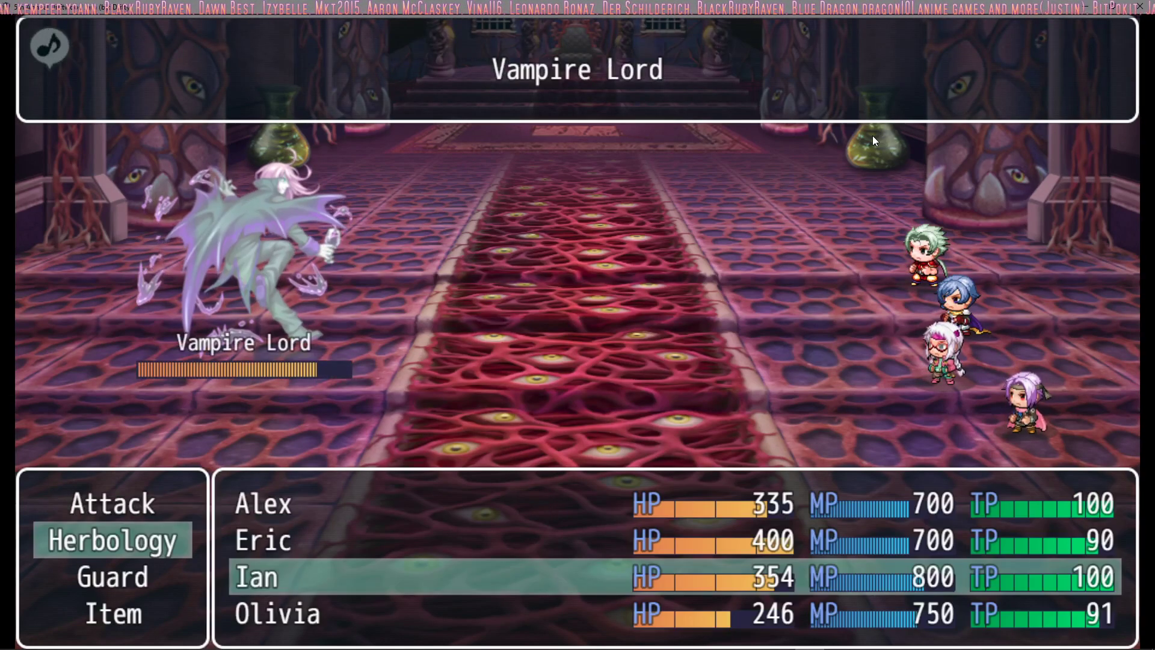
key("Return")
key("Return")
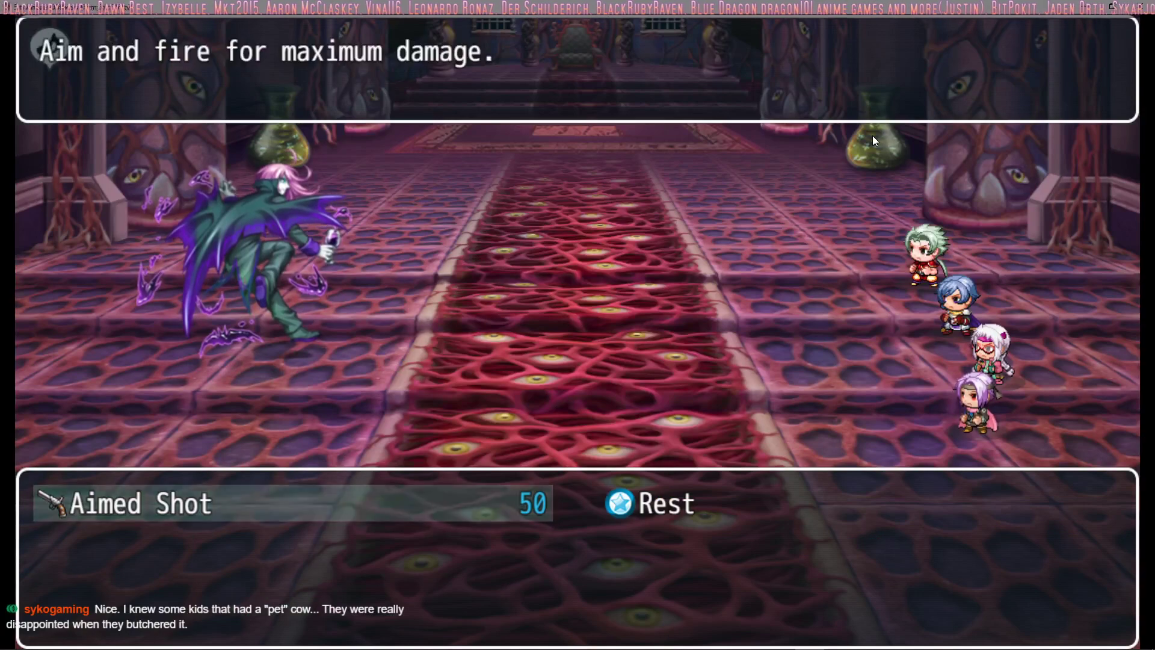
key("Return")
key("Return")
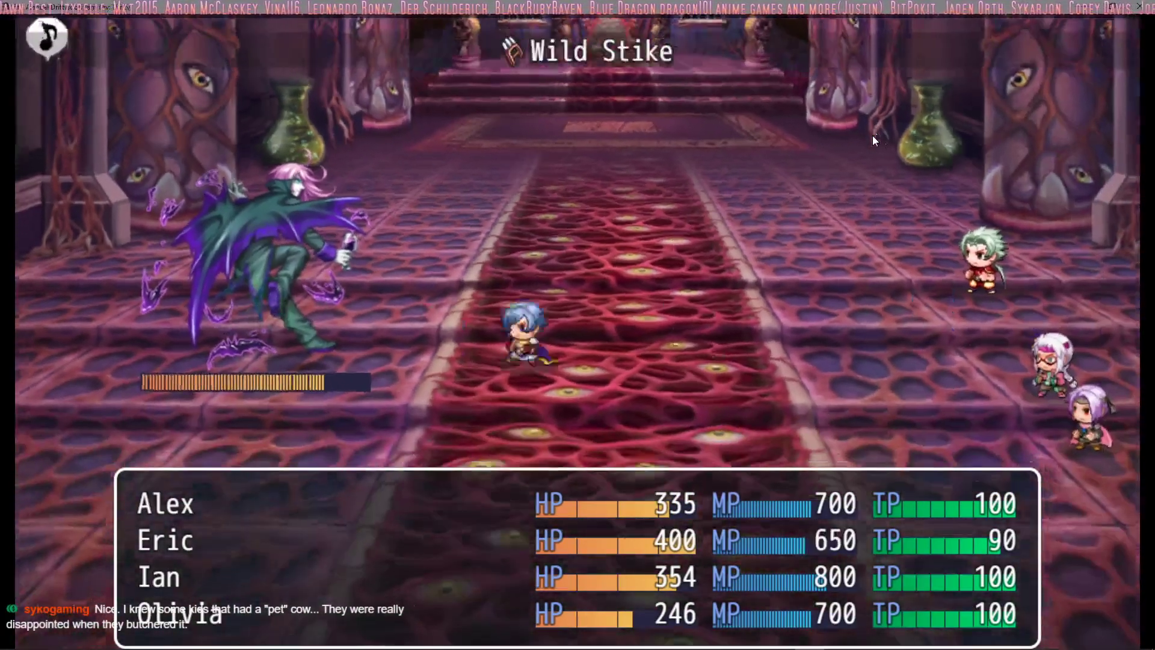
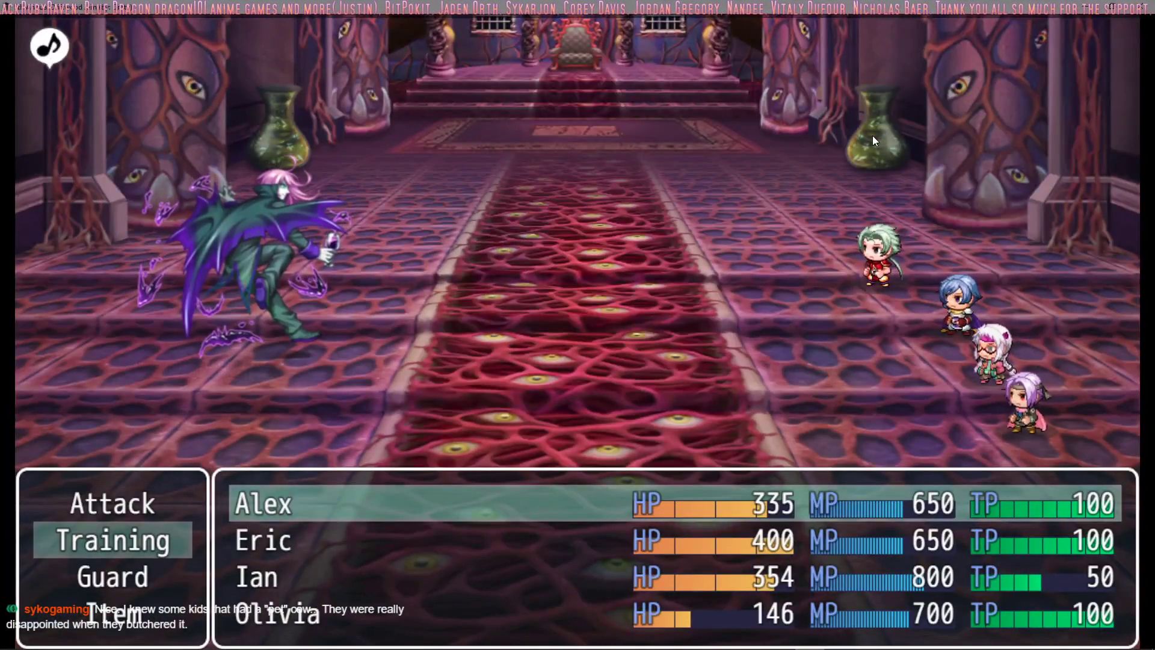
For the following turn, give Alex Flame Dive and Eric Wild Stike against the Vampire Lord again
key("Return")
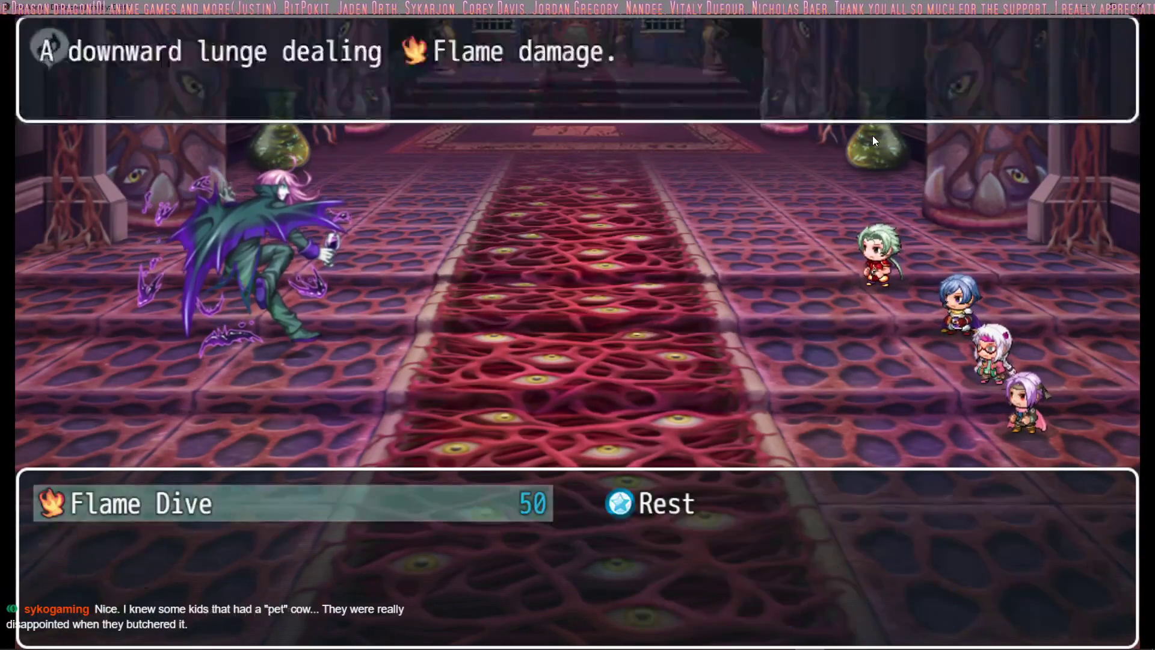
key("Return")
key("Return")
key("Return")
key("Return")
key("Return")
Have Ian heal Olivia with Common Herb and Olivia use Aimed Shot on the Vampire Lord
key("Return")
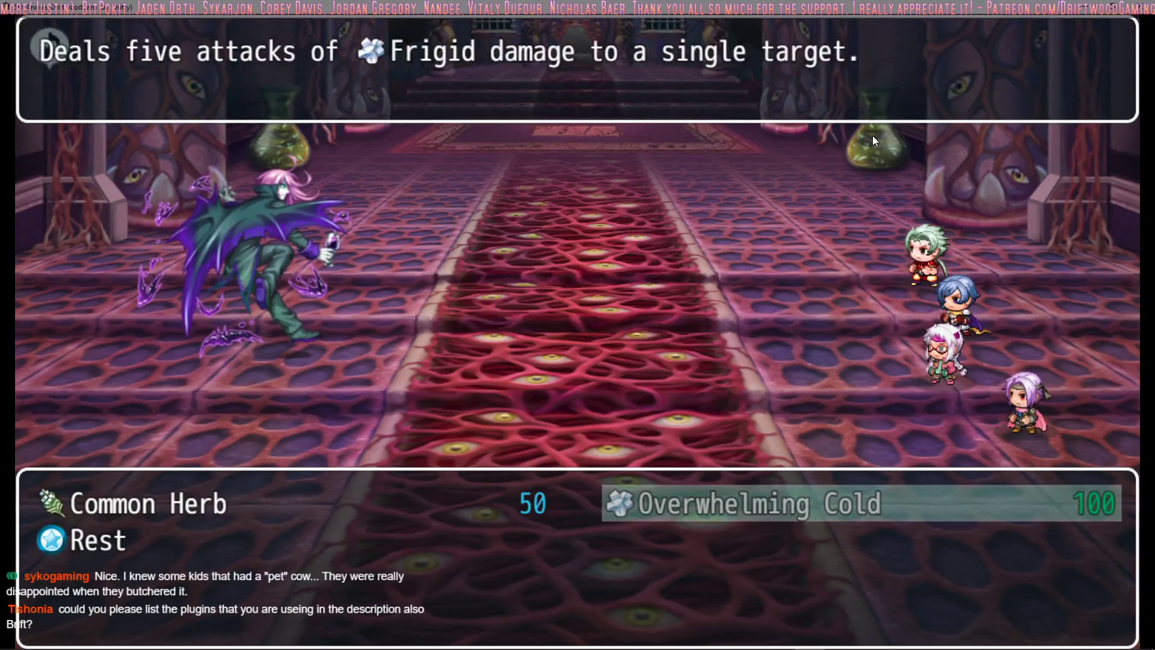
key("Return")
key("Down")
key("Down")
key("Return")
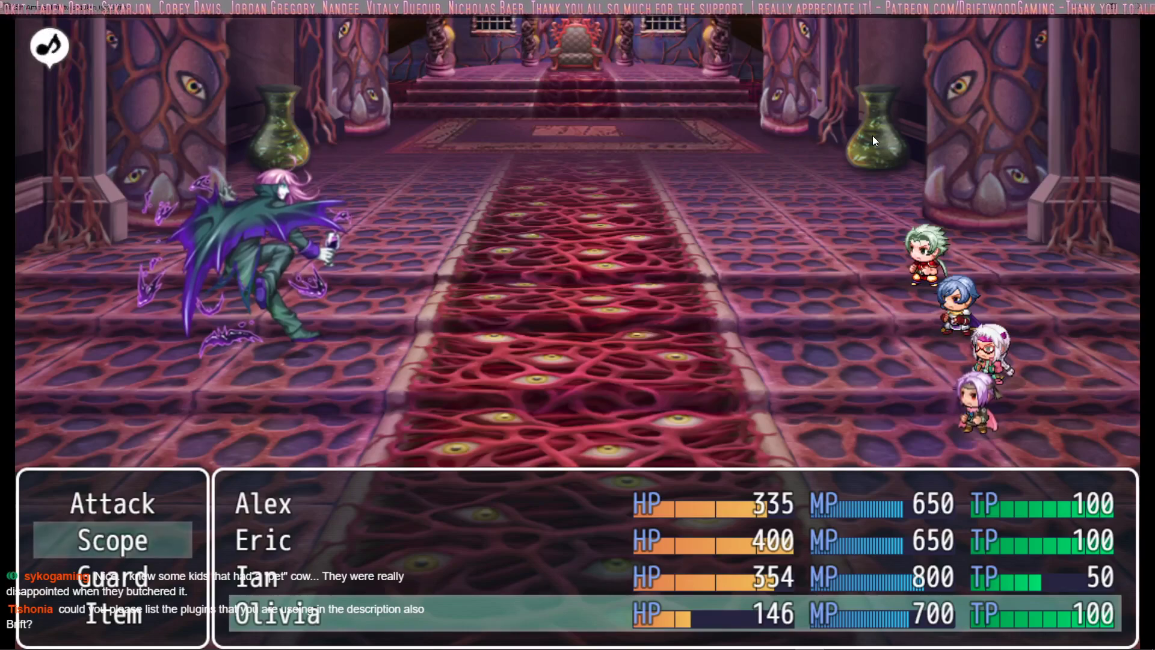
key("Return")
key("Return")
key("Return")
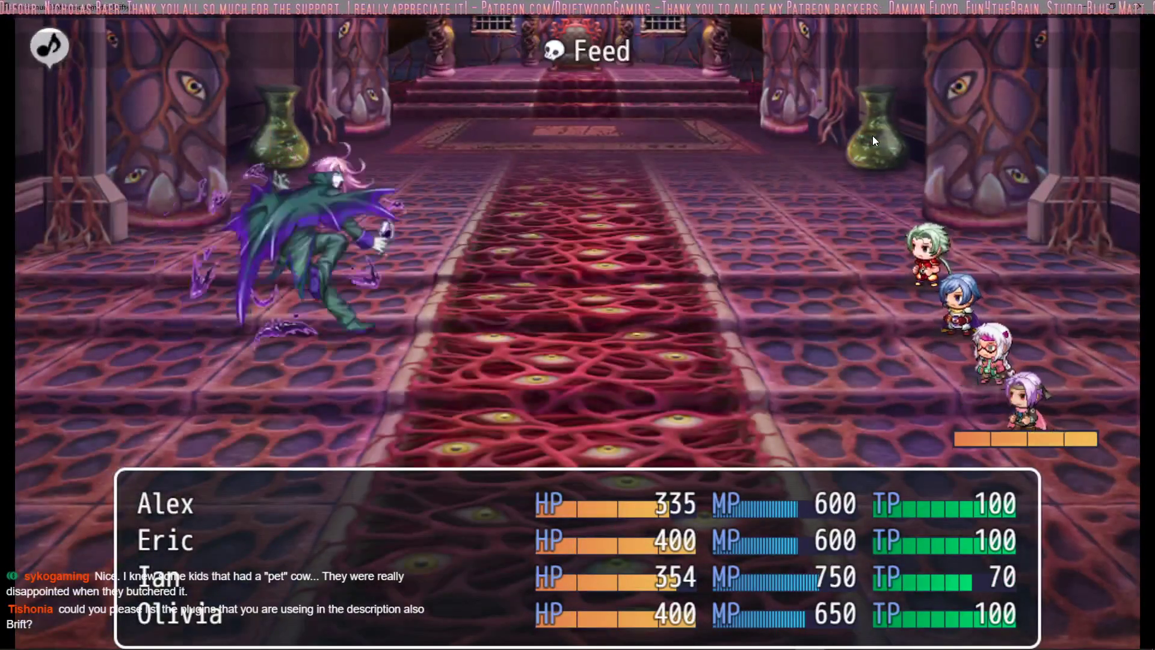
Target the Vampire Lord once more with Alex's Flame Dive and Eric's Wild Stike
key("Return")
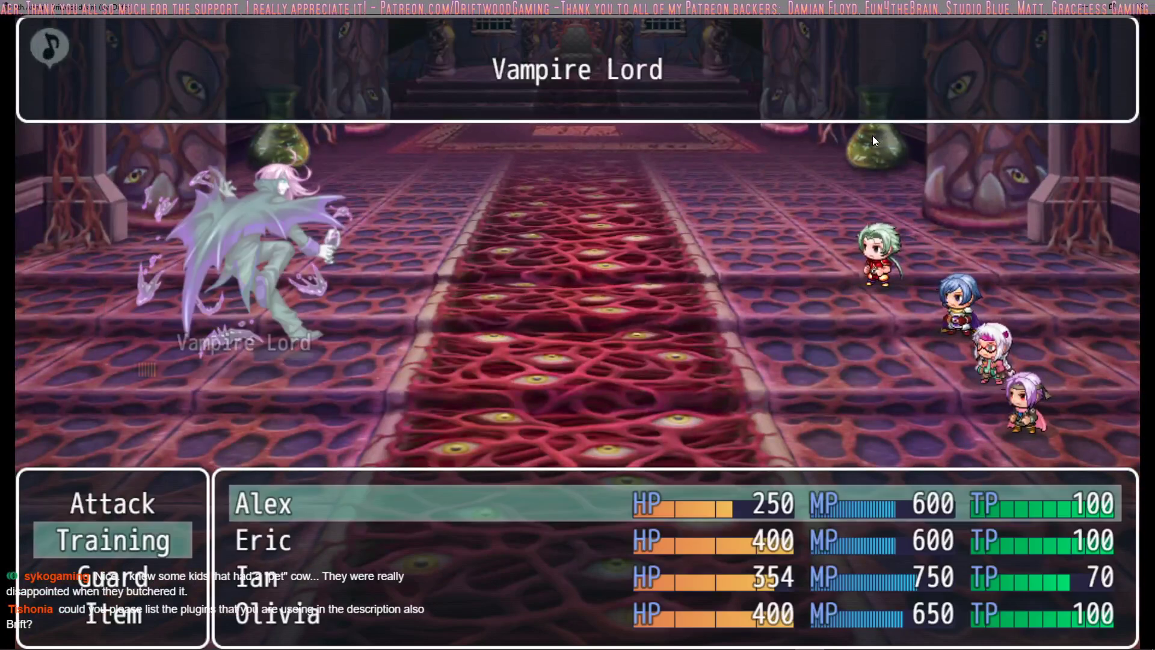
key("Return")
key("Return")
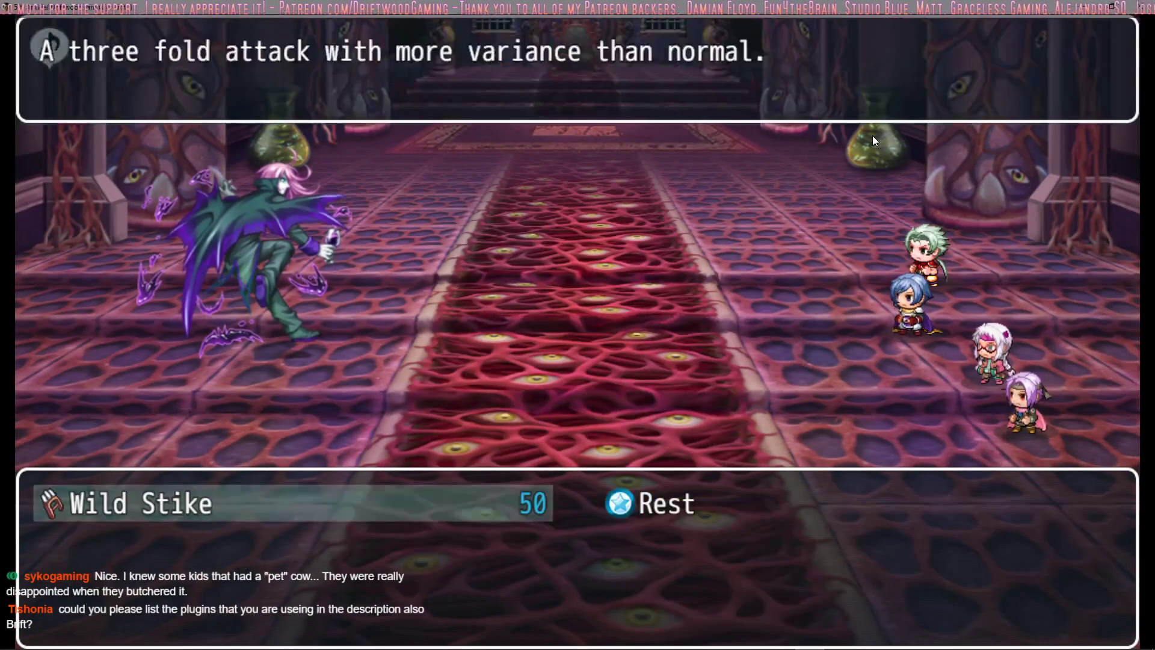
key("Return")
key("Return")
Have Ian heal Alex with Common Herb and Olivia attack the Vampire Lord with Aimed Shot
key("Return")
key("Return")
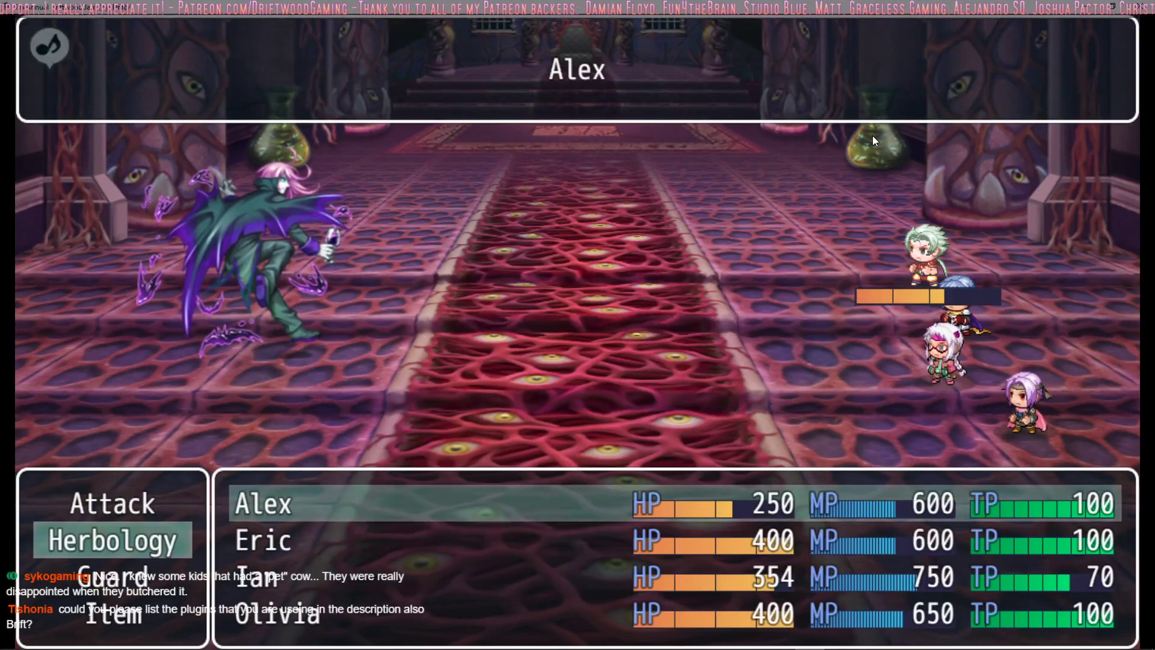
key("Return")
key("Return")
key("Return")
key("Return")
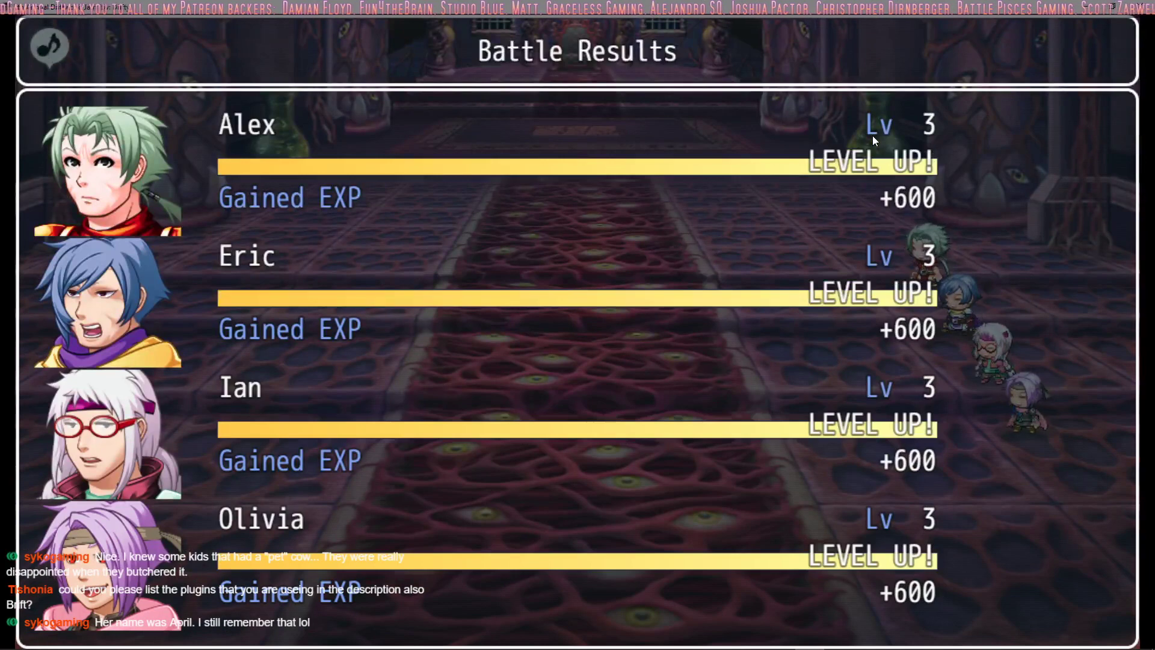
Page through the party's battle results and level-ups, and advance the victory narration to the town shopping prompt
key("Return")
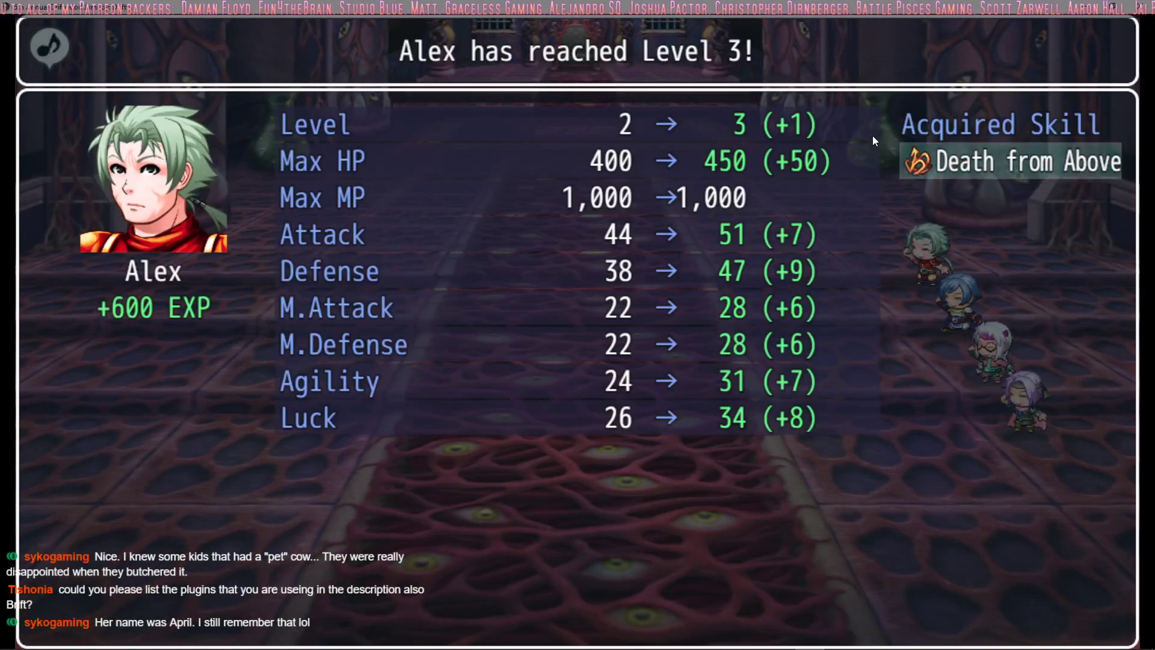
key("Return")
key("Return")
key("Return")
key("Return")
key("Return")
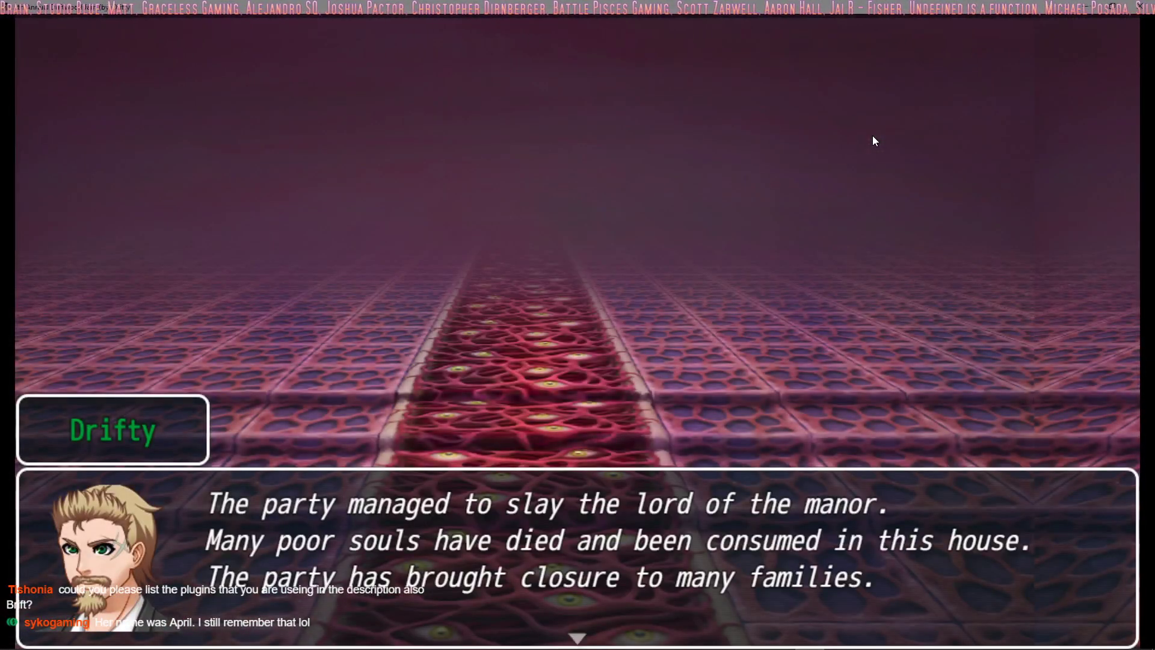
key("Return")
key("Return")
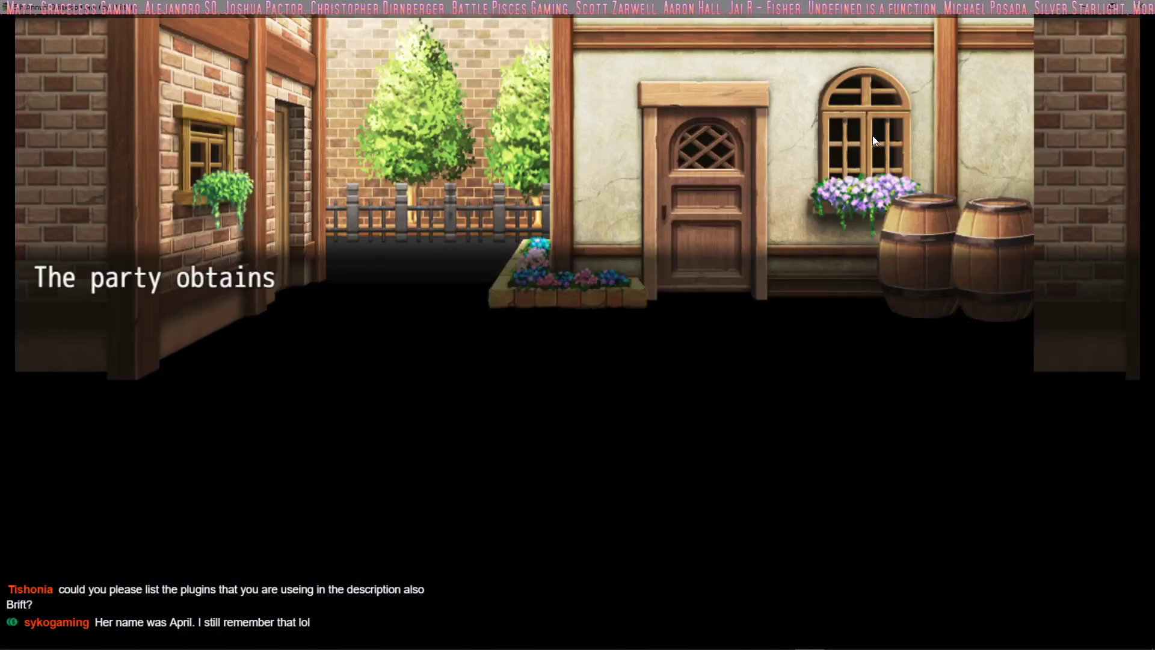
key("Return")
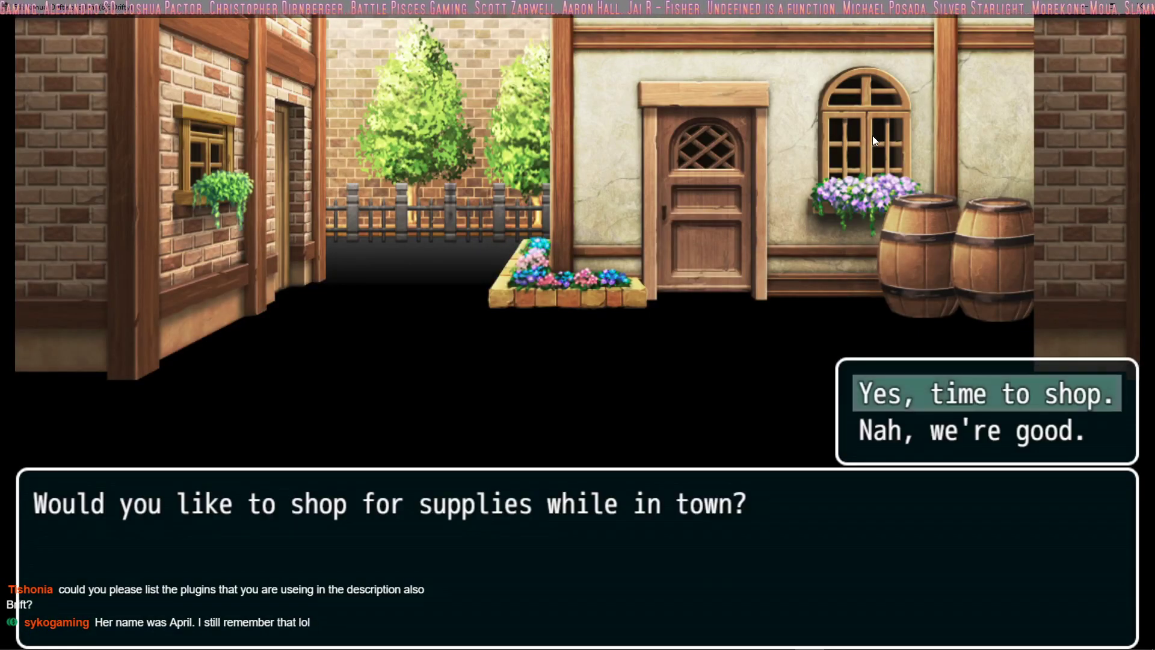
Accept the offer to shop in town and buy two Plethura Plants and one Strawberry Jam
key("Return")
key("Return")
key("Down")
key("Down")
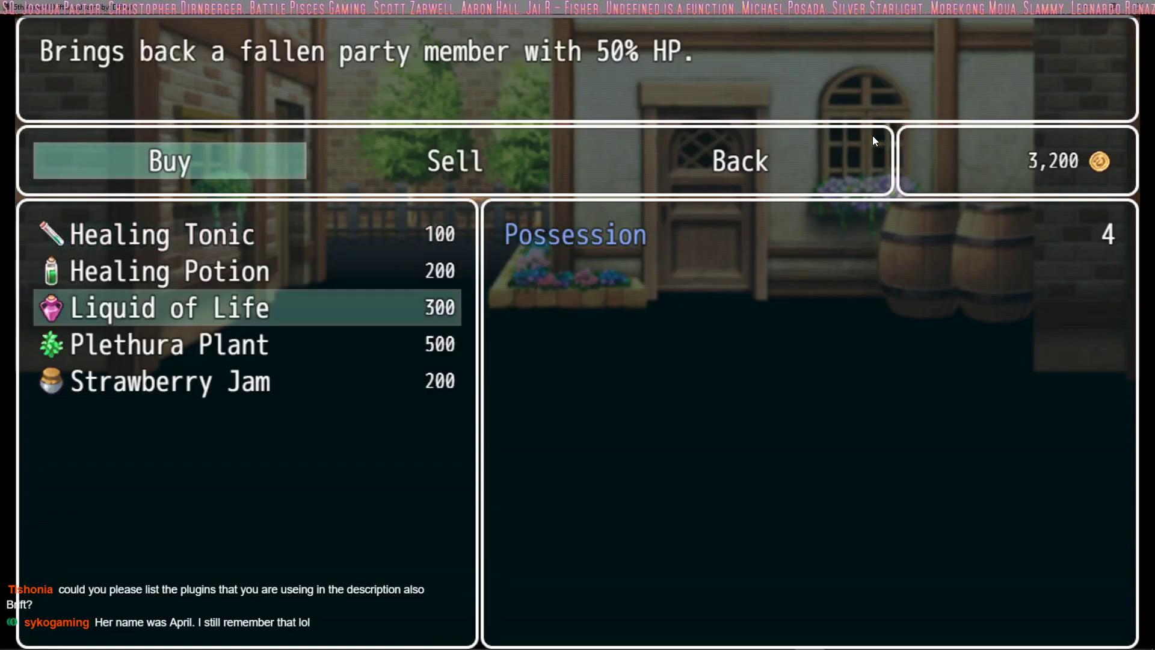
key("Down")
key("Return")
key("Return")
key("Return")
key("Return")
key("Down")
key("Return")
key("Return")
Buy five Healing Potions for 1,000 gold
key("Up")
key("Up")
key("Up")
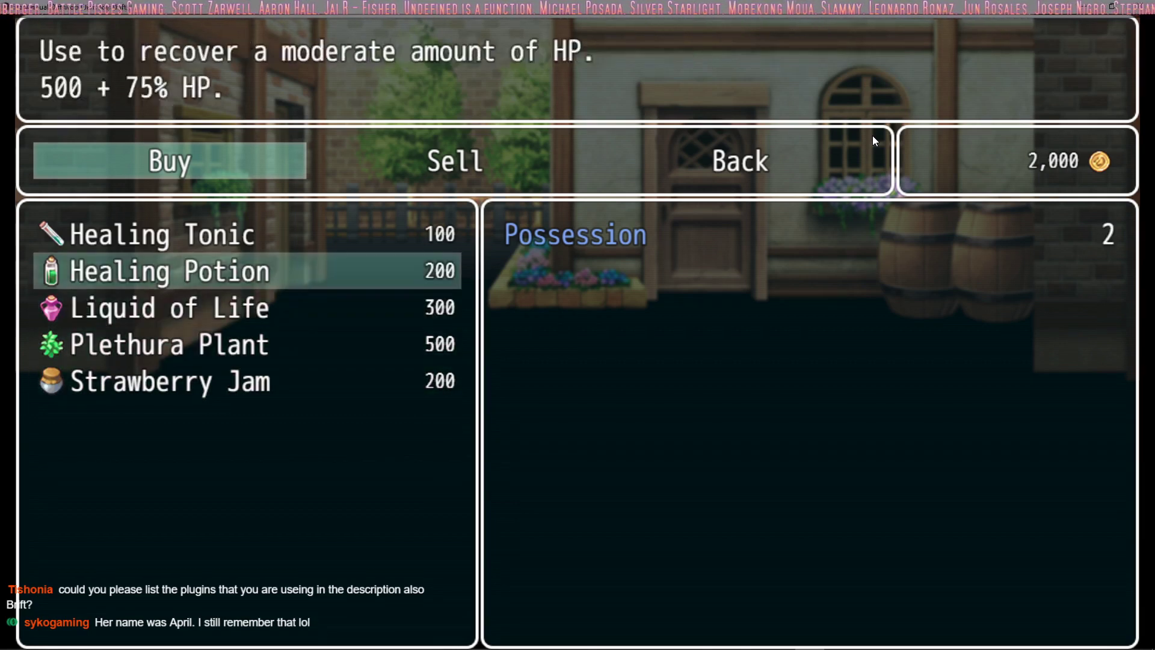
key("Return")
key("Up")
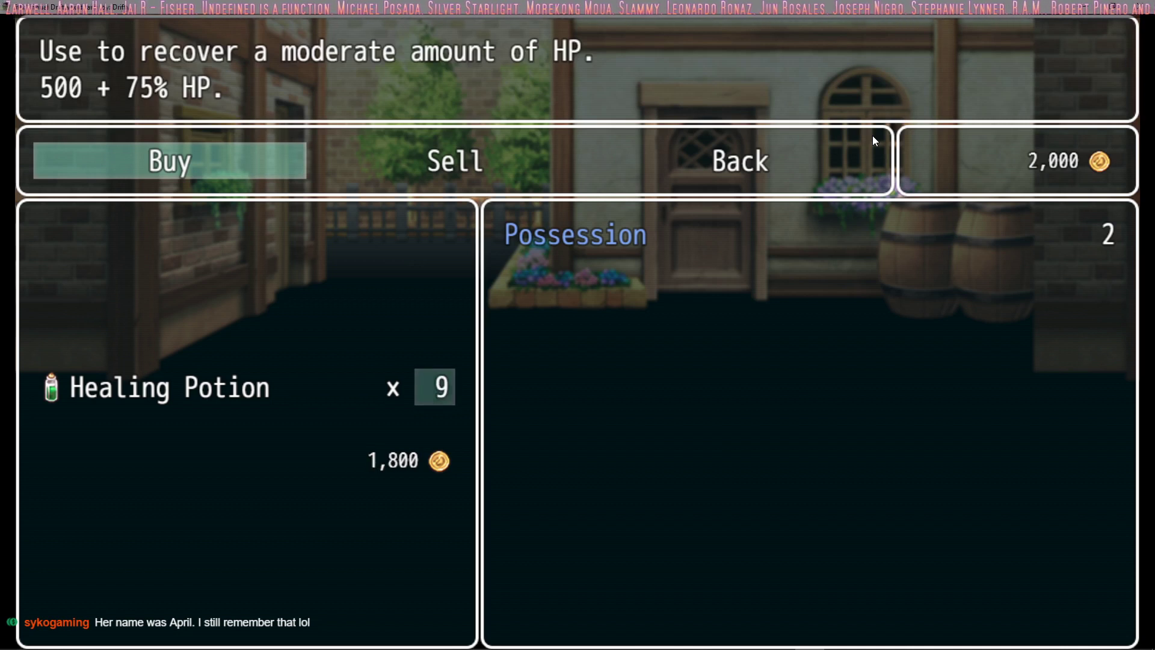
key("Return")
Buy one Liquid of Life and spend the remaining gold on Healing Tonics
key("Down")
key("Return")
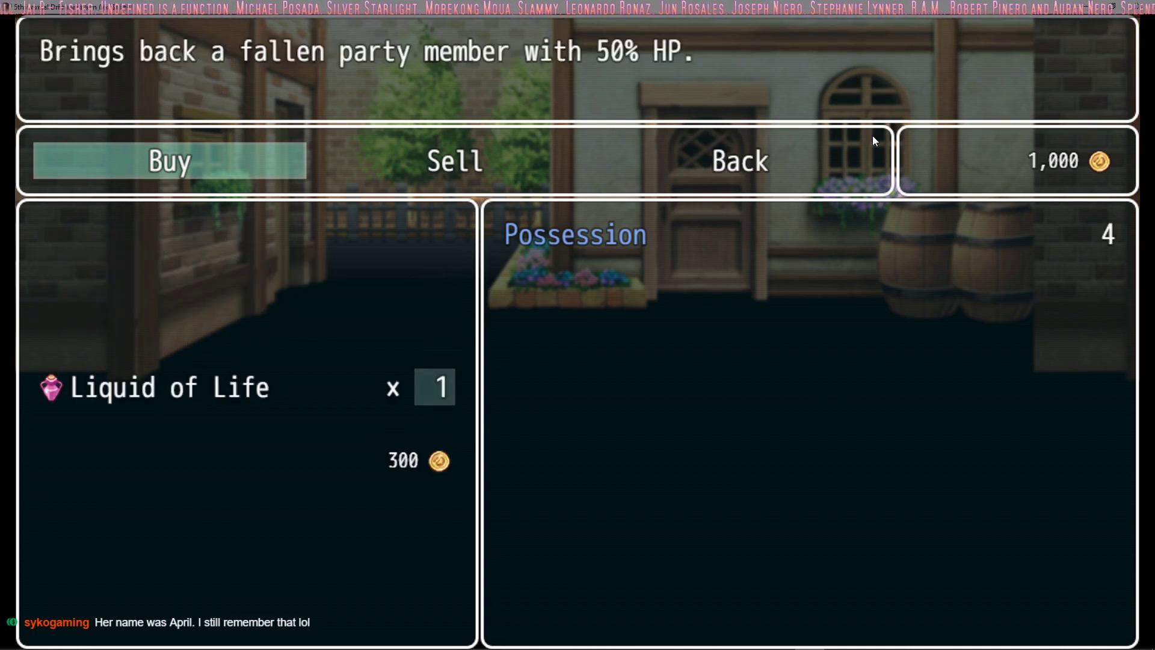
key("Return")
key("Up")
key("Up")
key("Return")
key("Return")
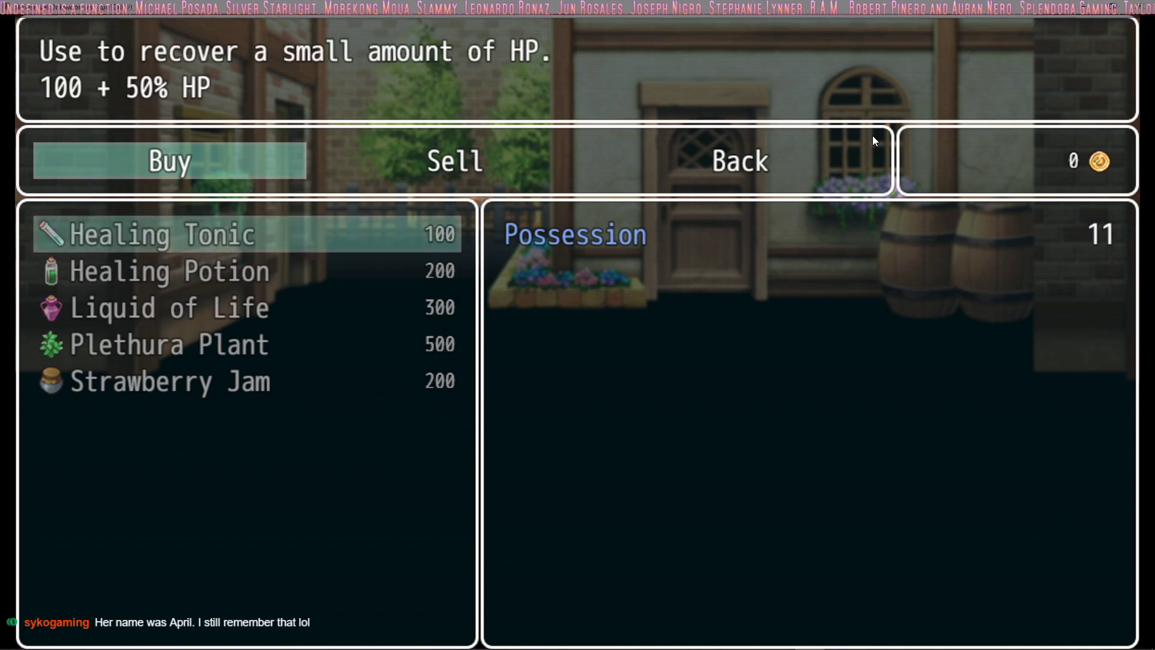
Leave the shop and advance Drifty's arrival narration into the next battle
key("Escape")
key("Escape")
key("Return")
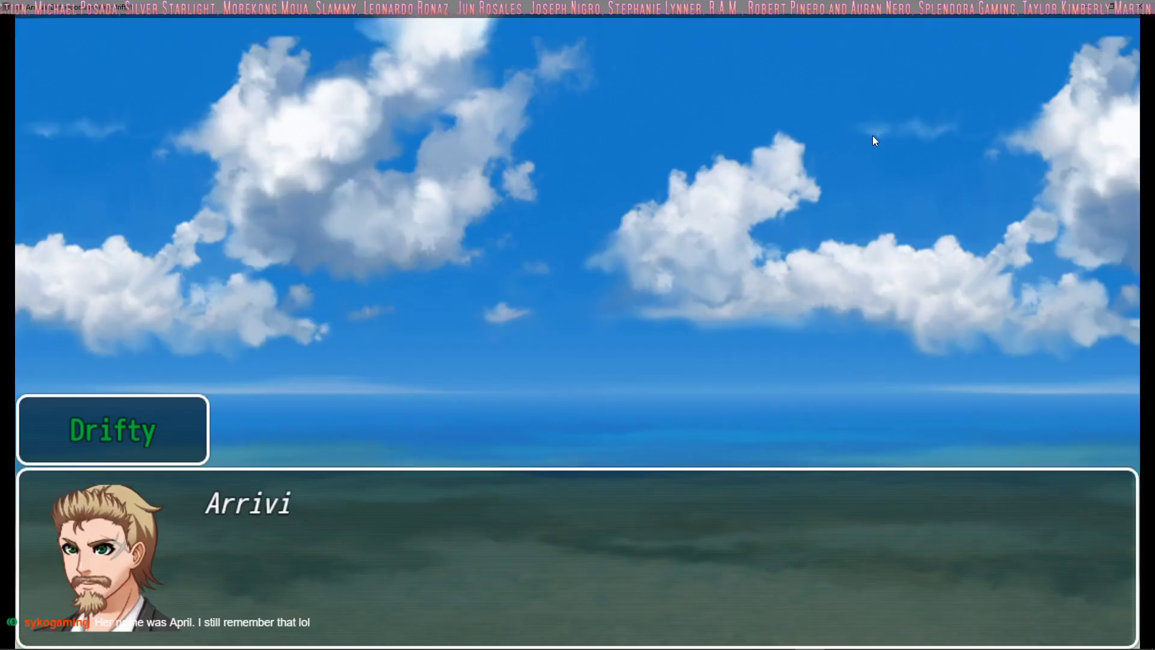
key("Return")
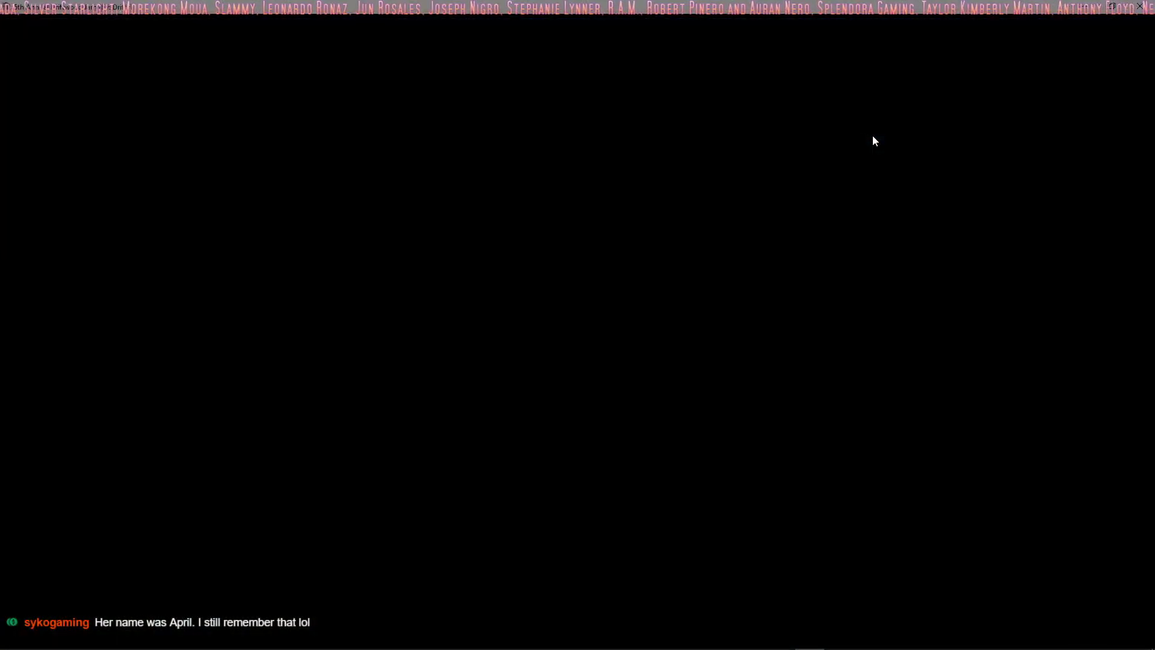
Assign Alex's Death from Above and Eric's Beast skill against Half-Orc Bandit A, and open Ian's Herbology skills
key("Return")
key("Down")
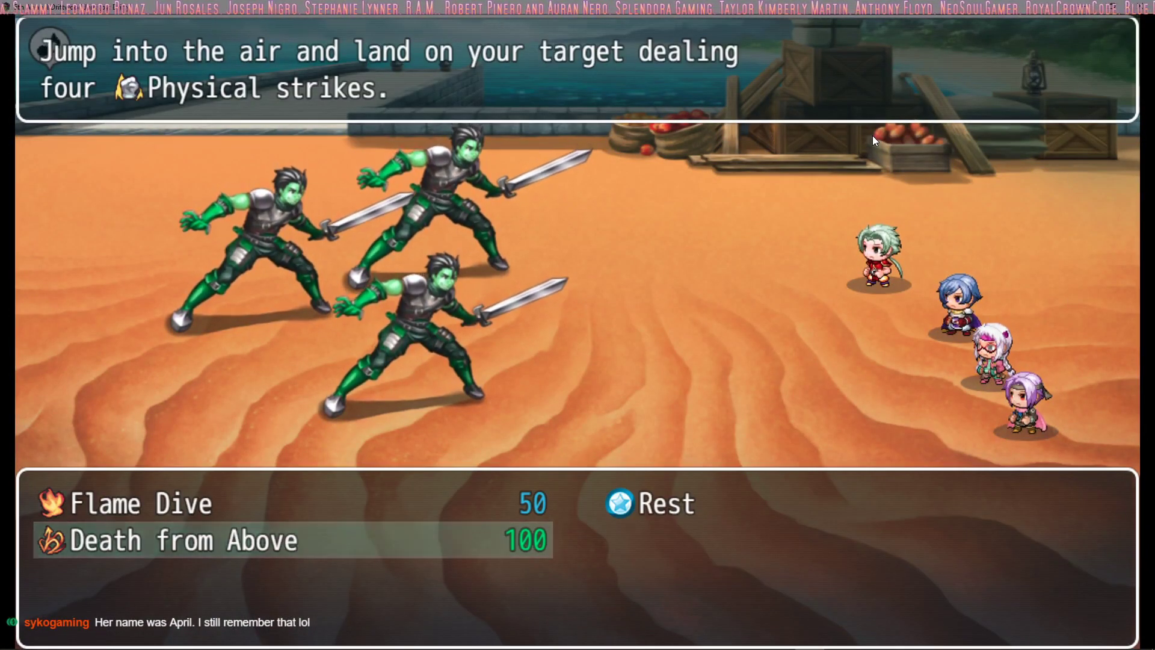
key("Return")
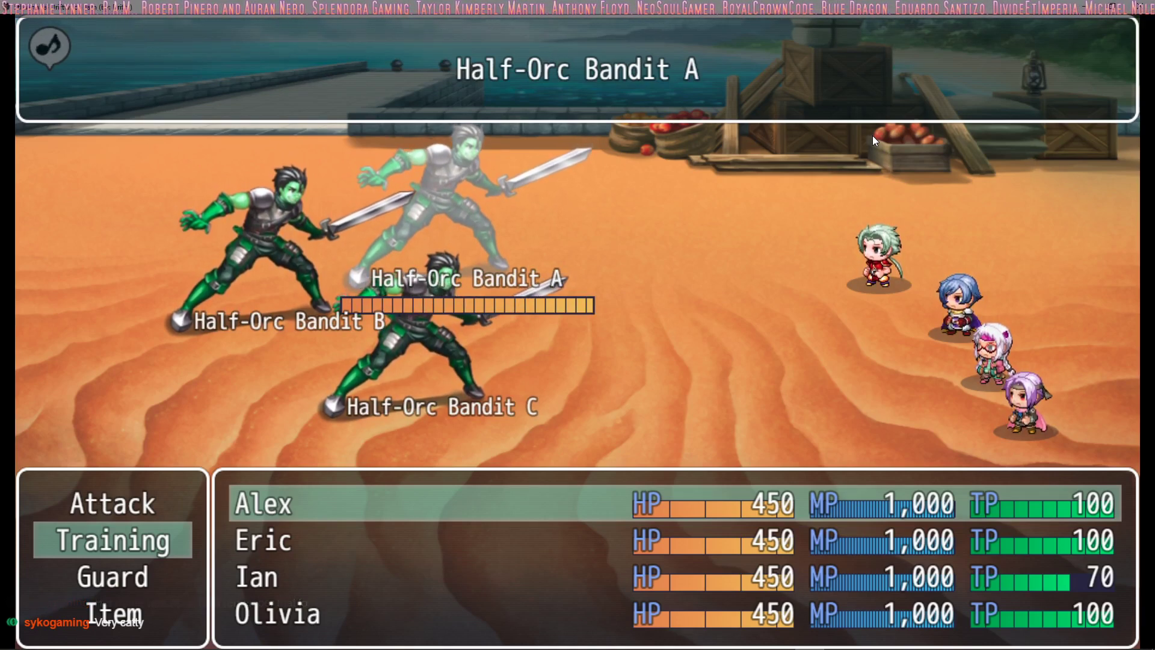
key("Return")
key("Return")
key("Return")
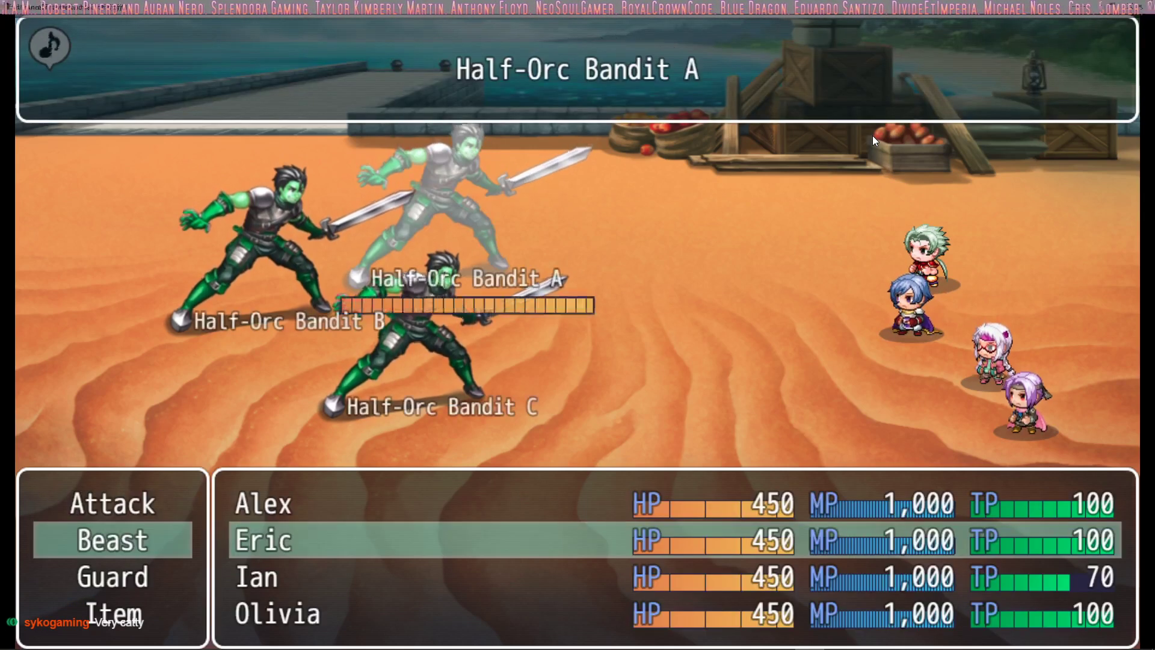
key("Return")
key("Return")
key("Right")
key("Down")
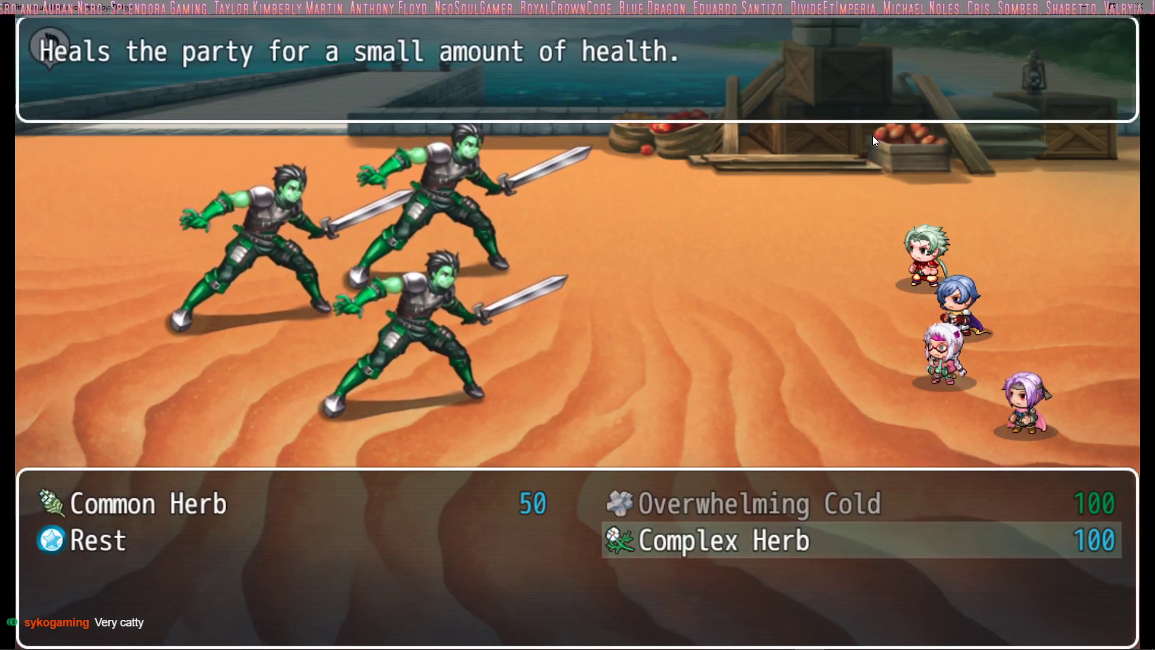
key("Return")
key("Escape")
key("Up")
key("Left")
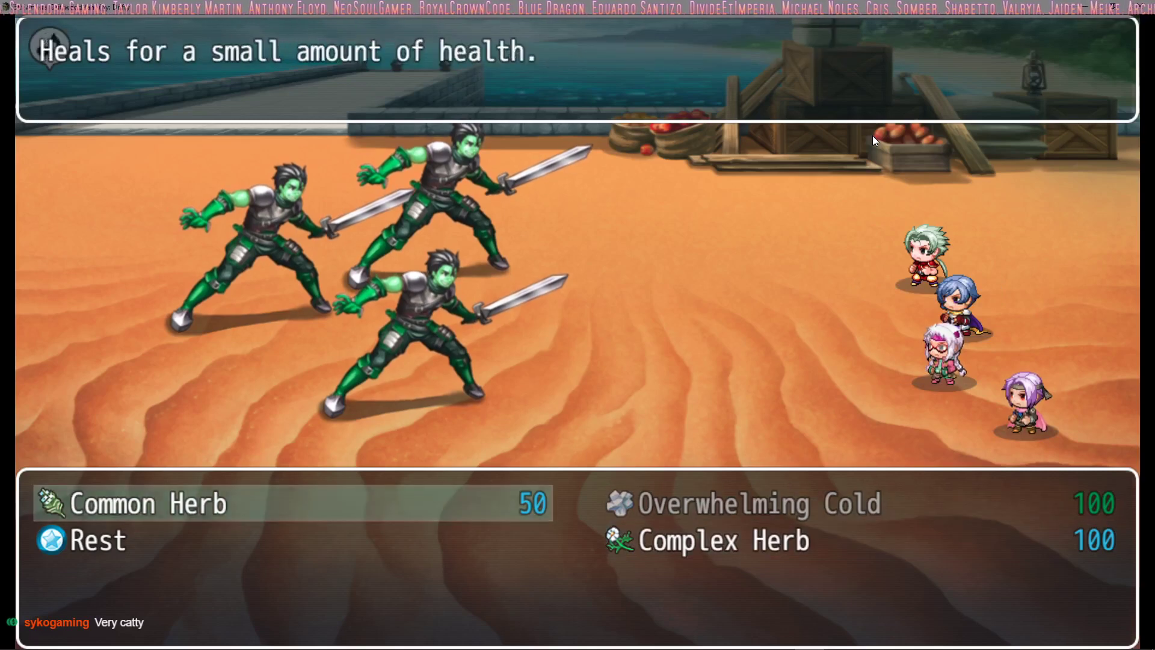
Have Ian use Common Herb on Alex and Olivia use Aeroblast on a Half-Orc Bandit
key("Return")
key("Return")
key("Return")
key("Down")
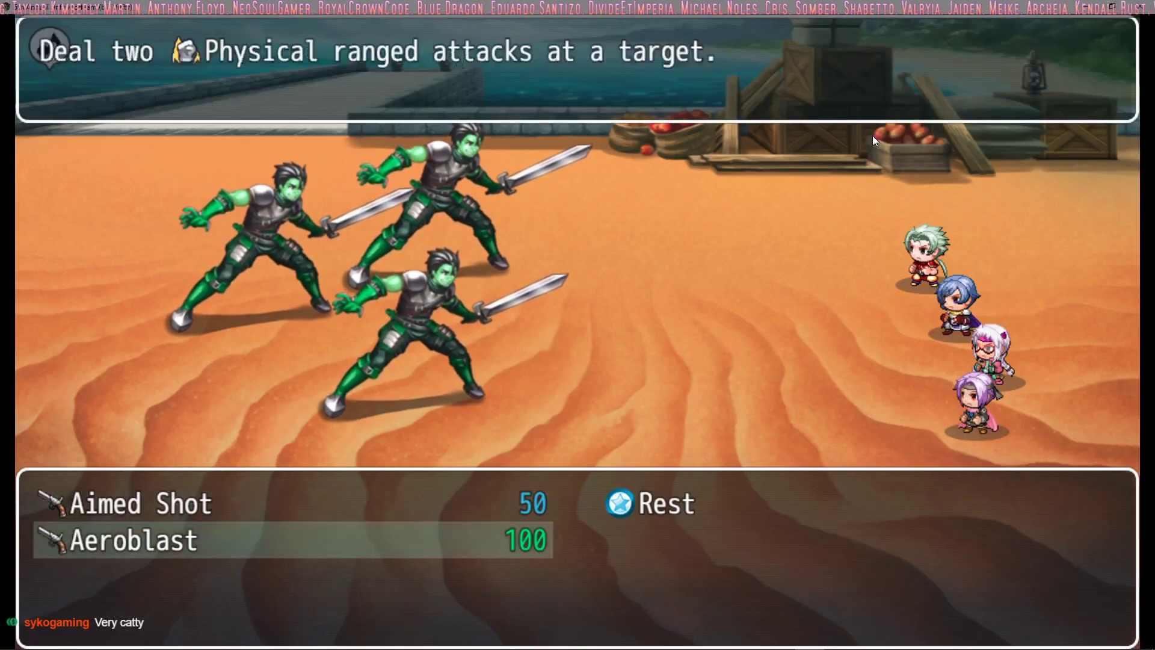
key("Return")
key("Return")
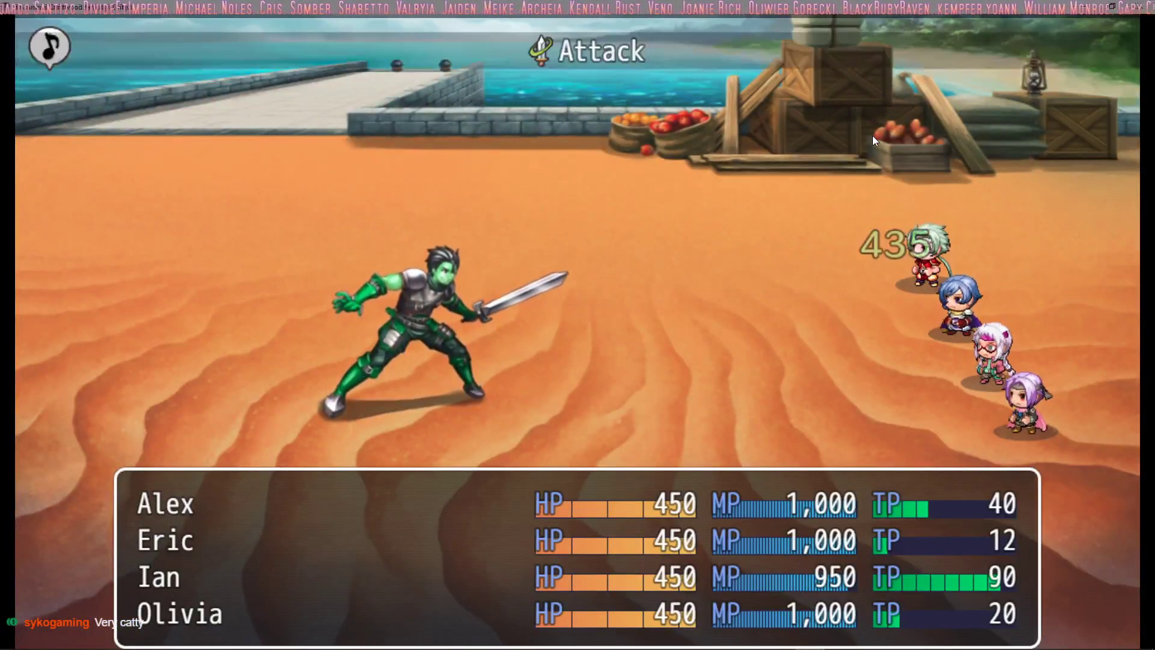
Assign Alex's Flame Dive and Eric's Wild Stike against the remaining Half-Orc Bandit
key("Return")
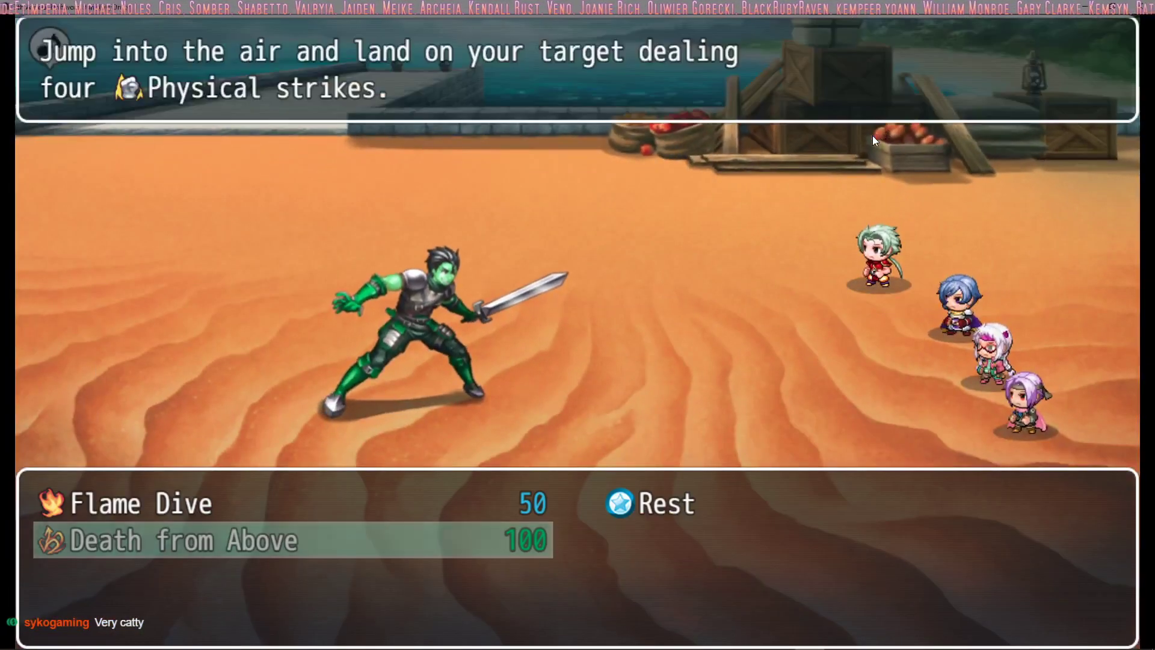
key("Return")
key("Return")
Have Ian heal the party with Complex Herb and Olivia use Aimed Shot on the remaining Half-Orc Bandit
key("Return")
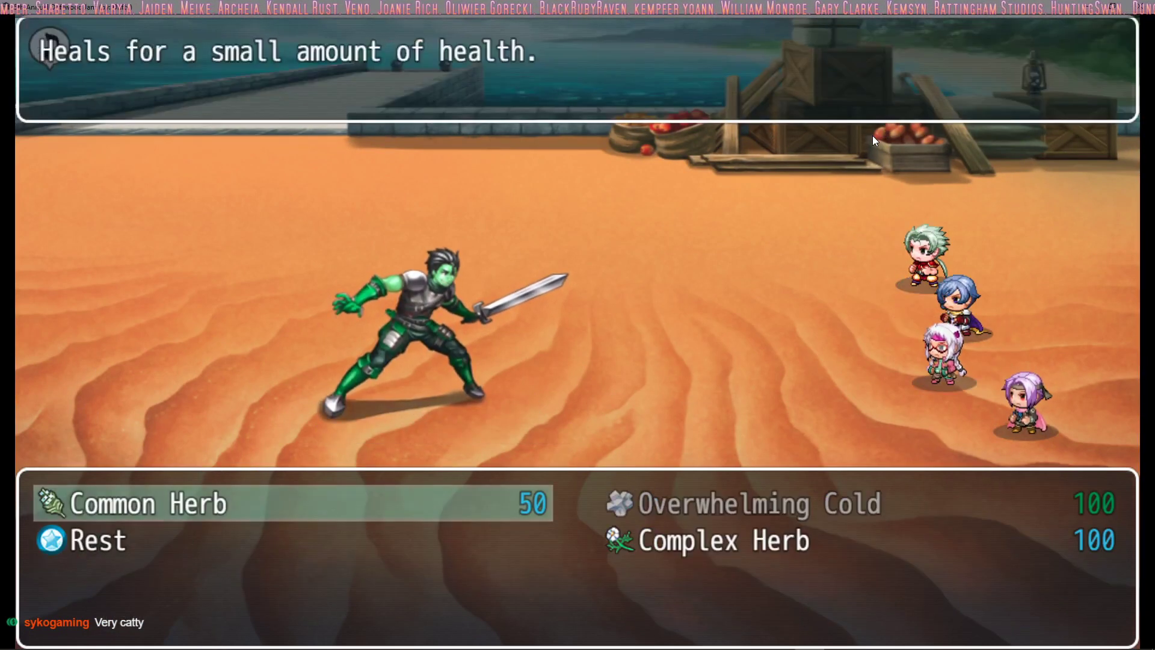
key("Down")
key("Return")
key("Return")
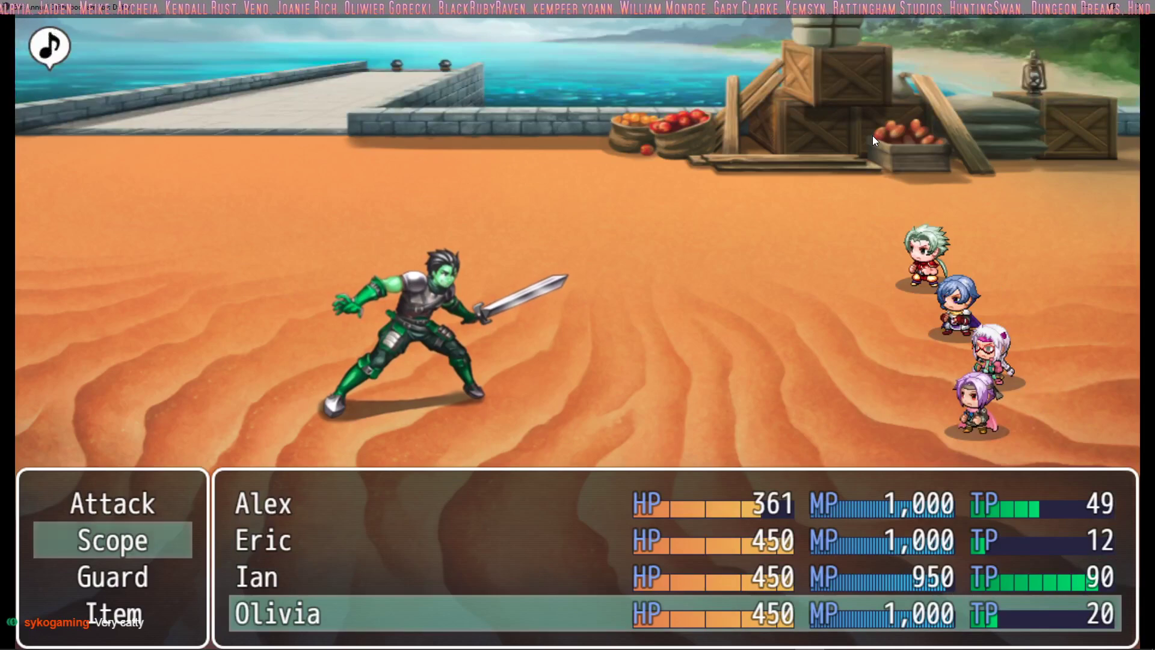
key("Return")
key("Return")
key("Return")
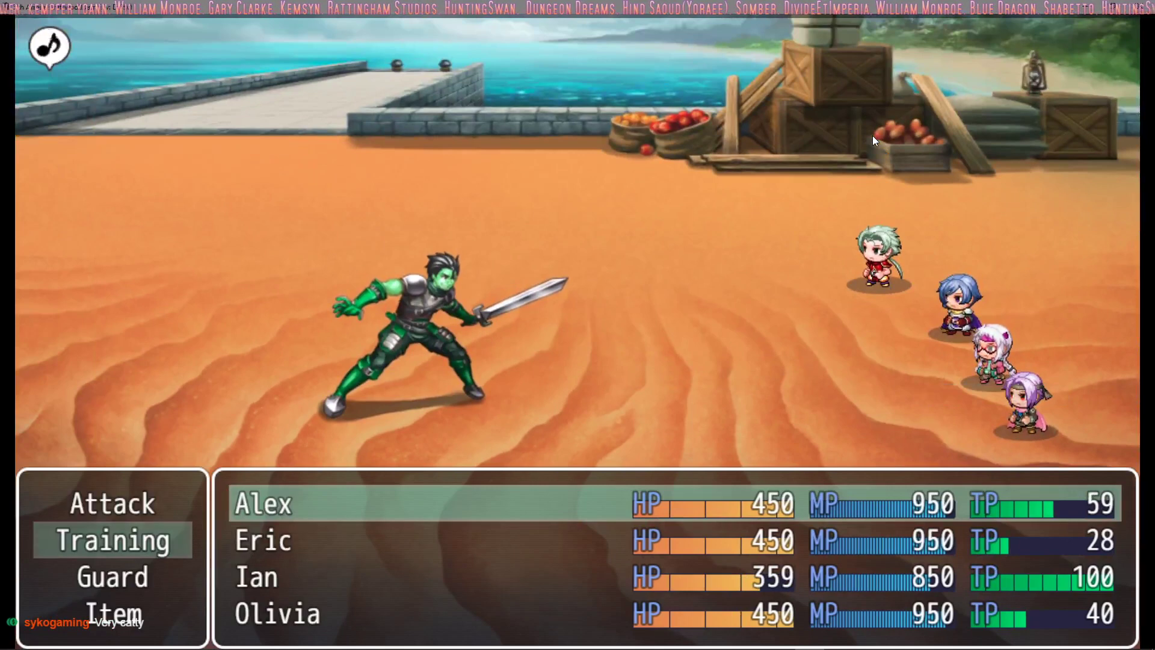
Assign Alex's Flame Dive and Eric's Wild Stike against the last Half-Orc Bandit, and open Ian's Herbology skills
key("Return")
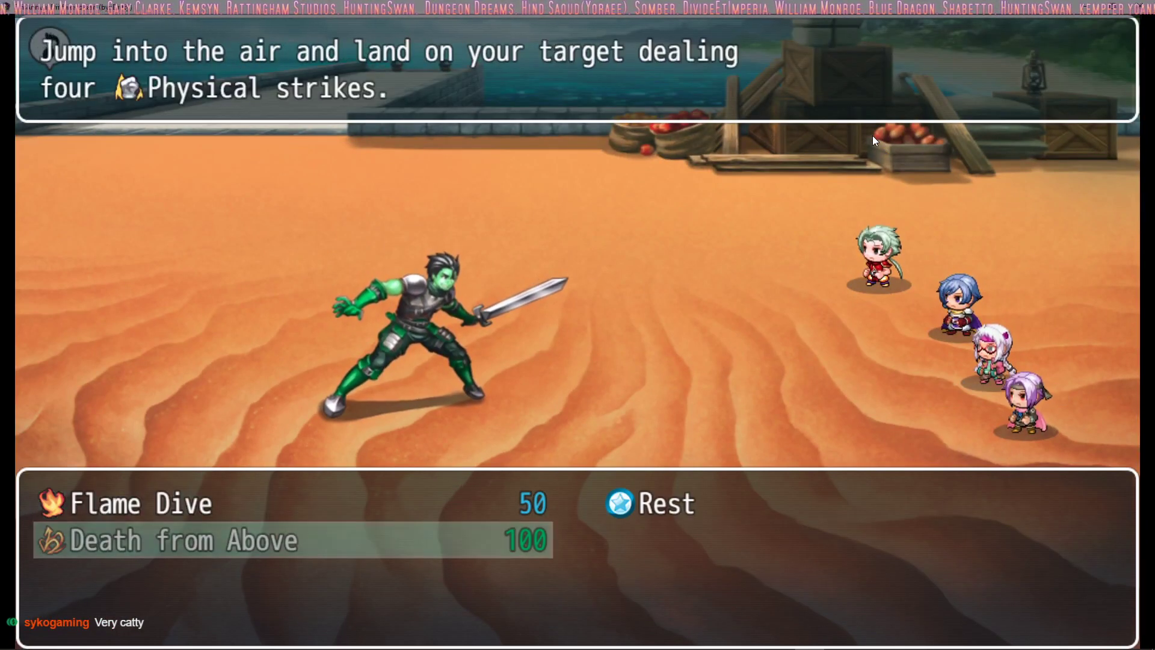
key("Up")
key("Return")
key("Return")
key("Return")
key("Return")
key("Return")
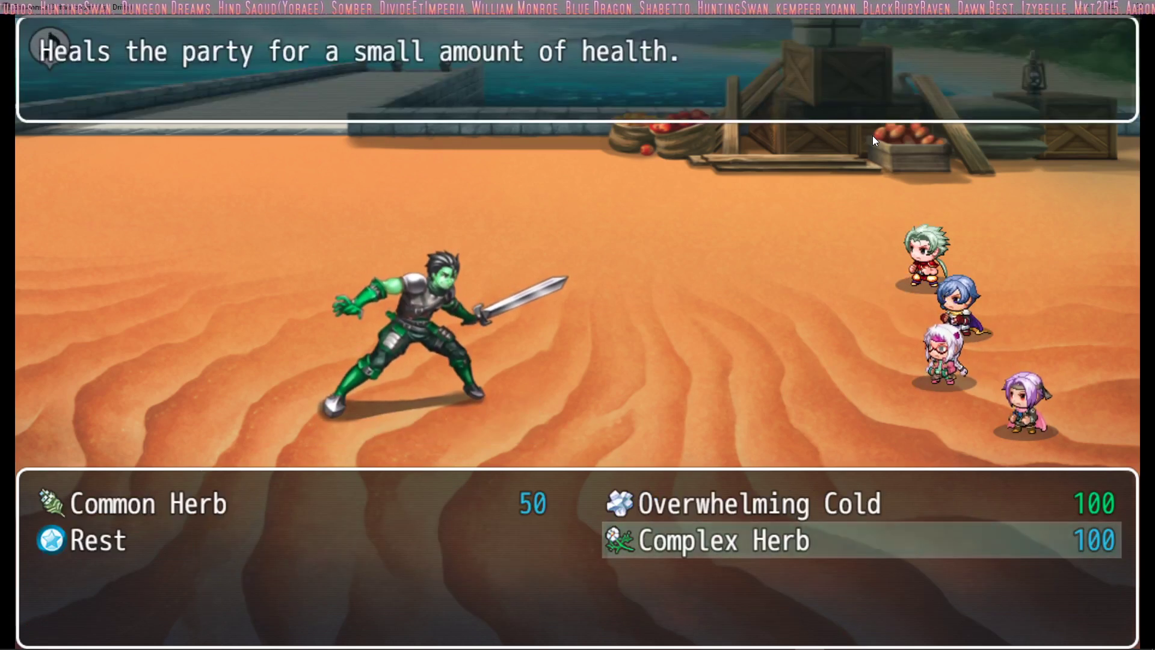
Have Ian use Common Herb on himself
key("Return")
key("Escape")
key("Left")
key("Return")
key("Escape")
key("Up")
key("Right")
key("Return")
key("Down")
key("Down")
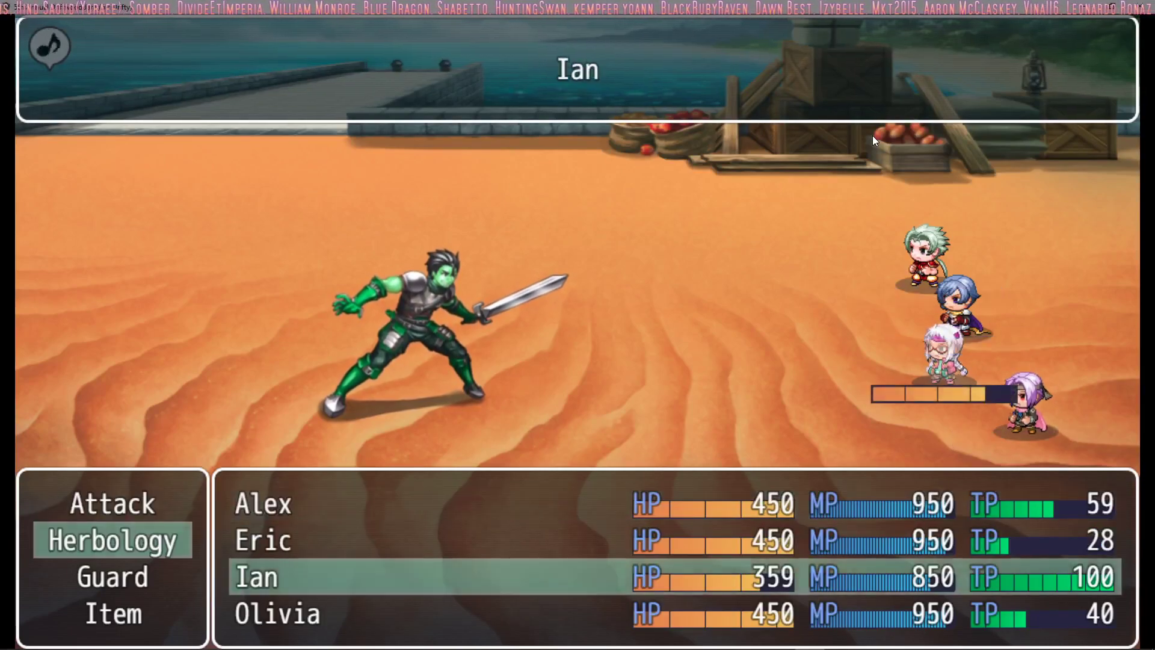
key("Return")
Have Olivia use Aimed Shot on the last Half-Orc Bandit
key("Return")
key("Return")
key("Return")
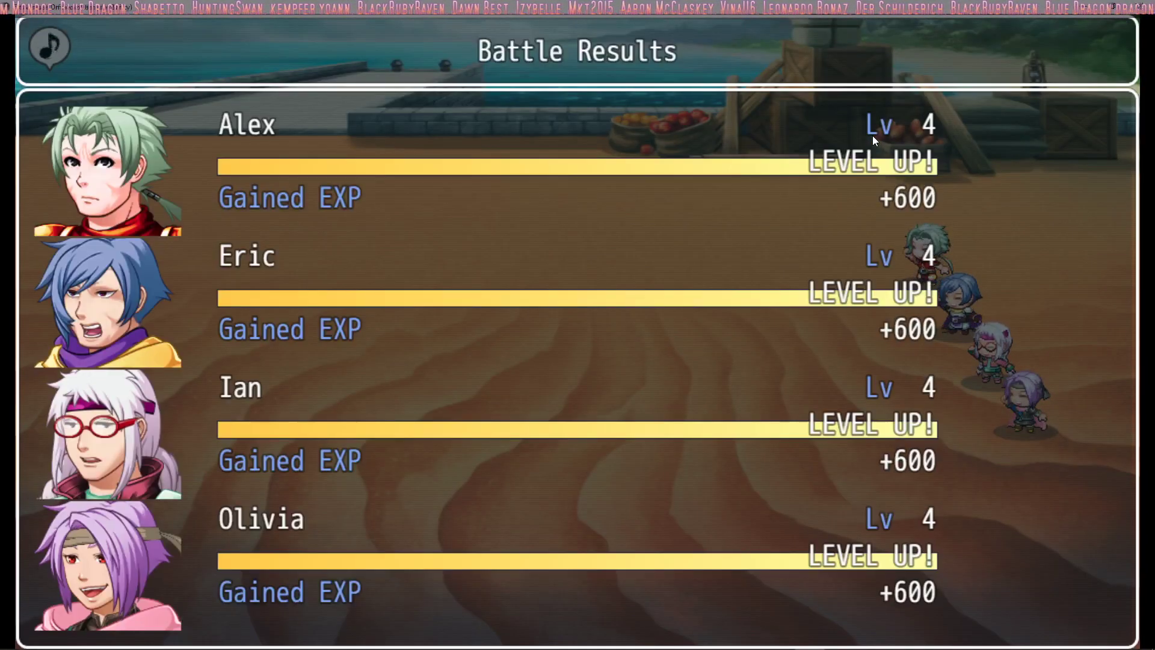
Dismiss the battle results and spoils and continue to the Bandit Leader battle
key("Return")
key("Return")
key("Return")
key("Return")
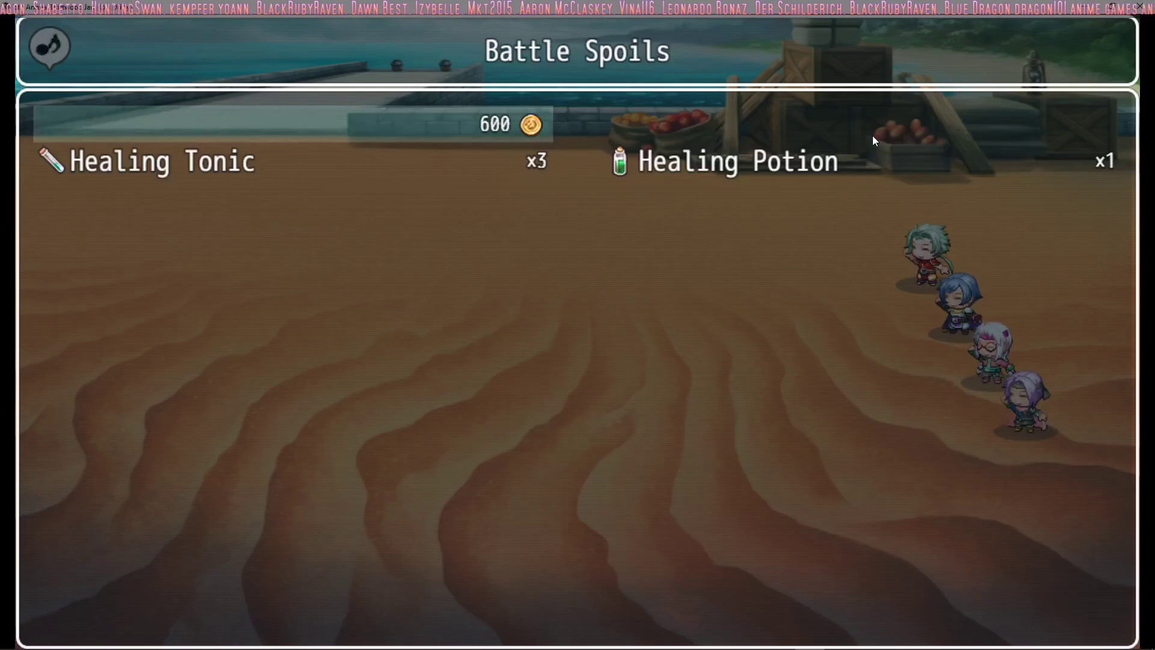
key("Return")
key("Return")
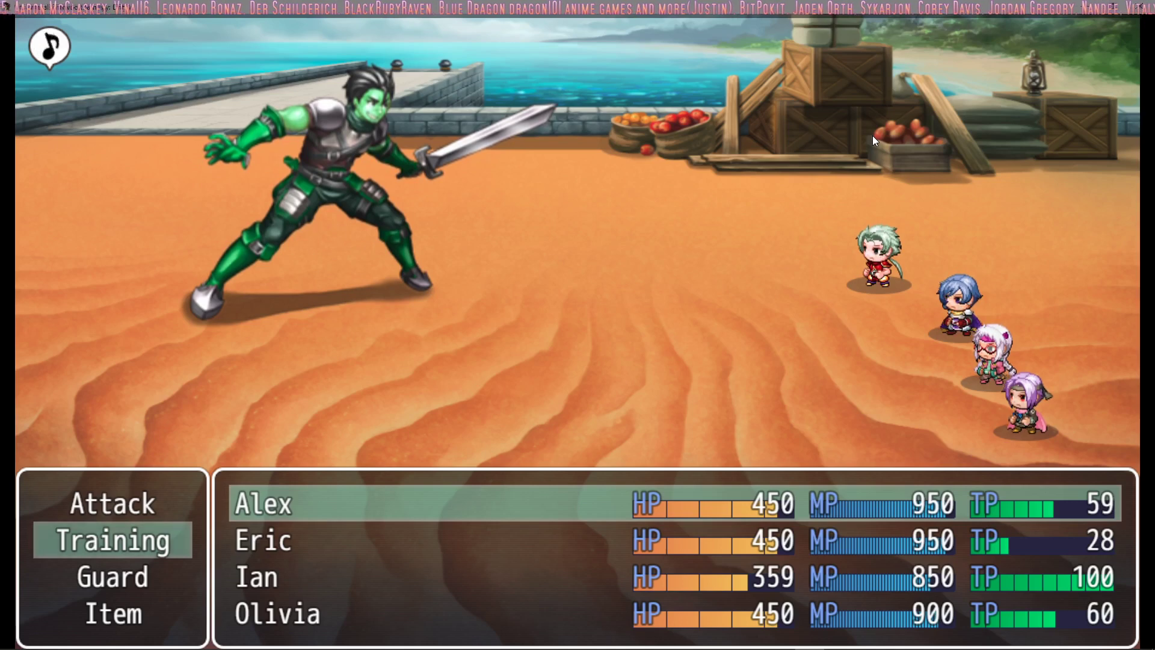
Assign Alex's Flame Dive and Eric's Wild Stike against the Bandit Leader, and open Ian's Herbology skills
key("Return")
key("Return")
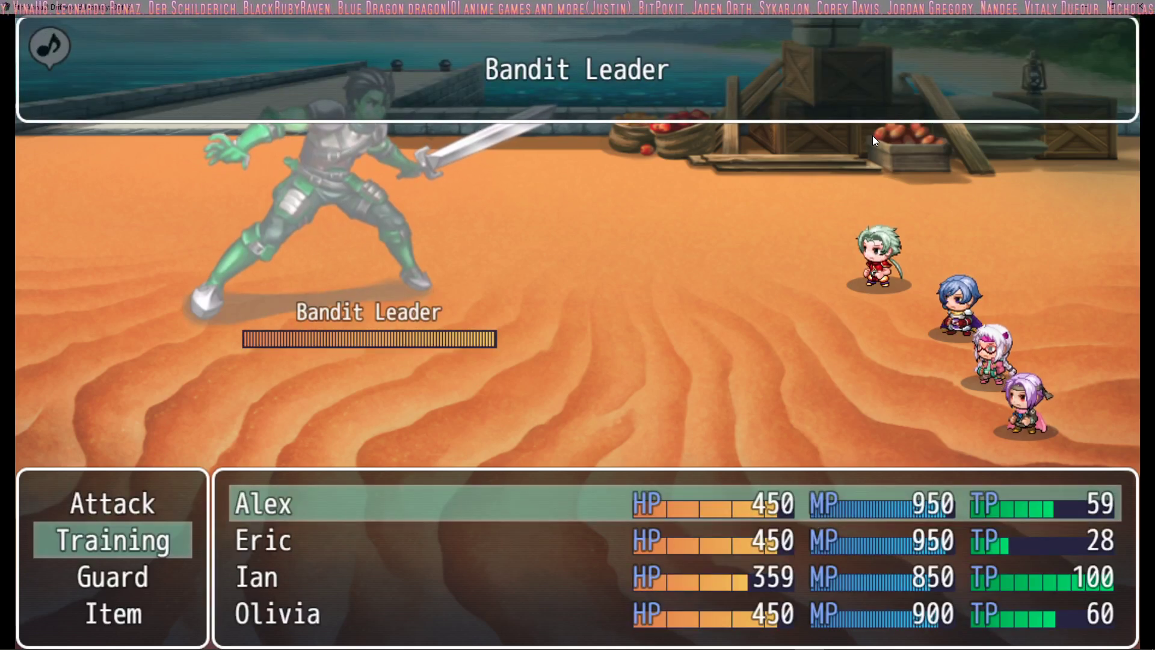
key("Escape")
key("Return")
key("Return")
key("Up")
key("Return")
key("Return")
key("Return")
key("Up")
key("Return")
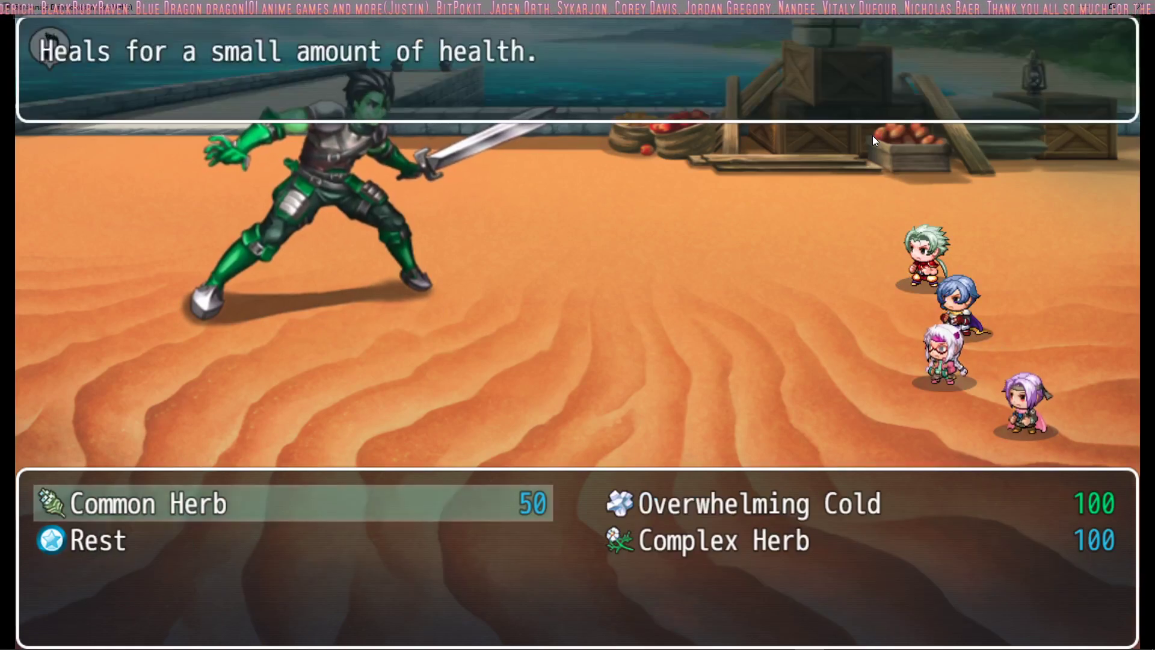
Have Ian use Overwhelming Cold and Olivia use Aimed Shot on the Bandit Leader
key("Right")
key("Down")
key("Escape")
key("Return")
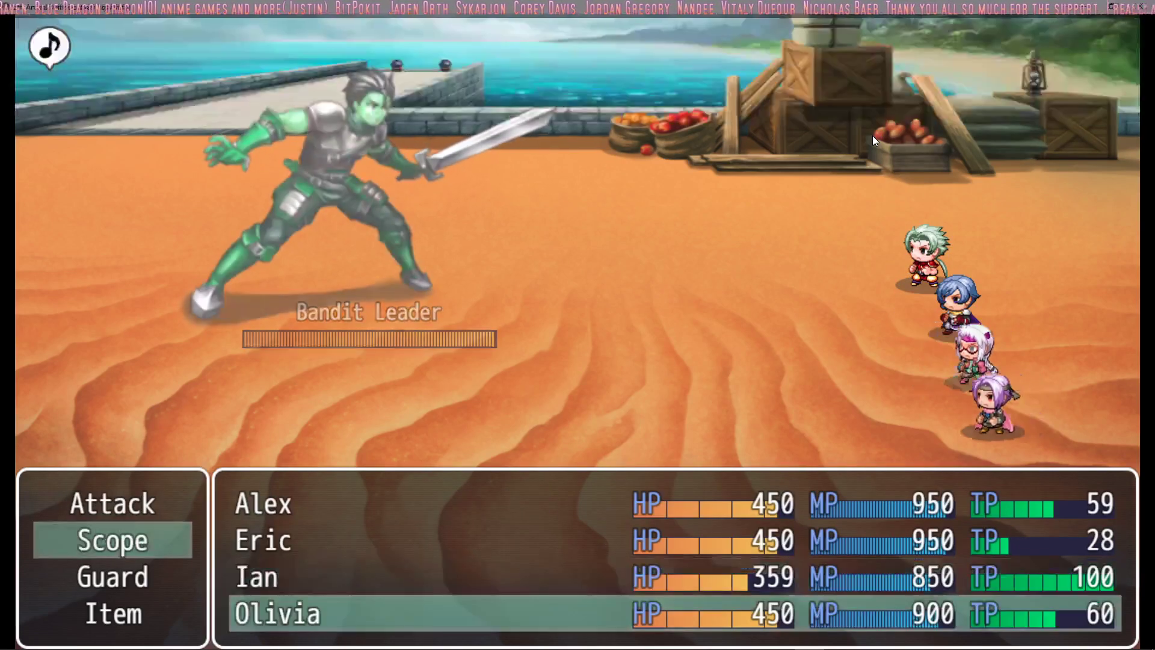
key("Return")
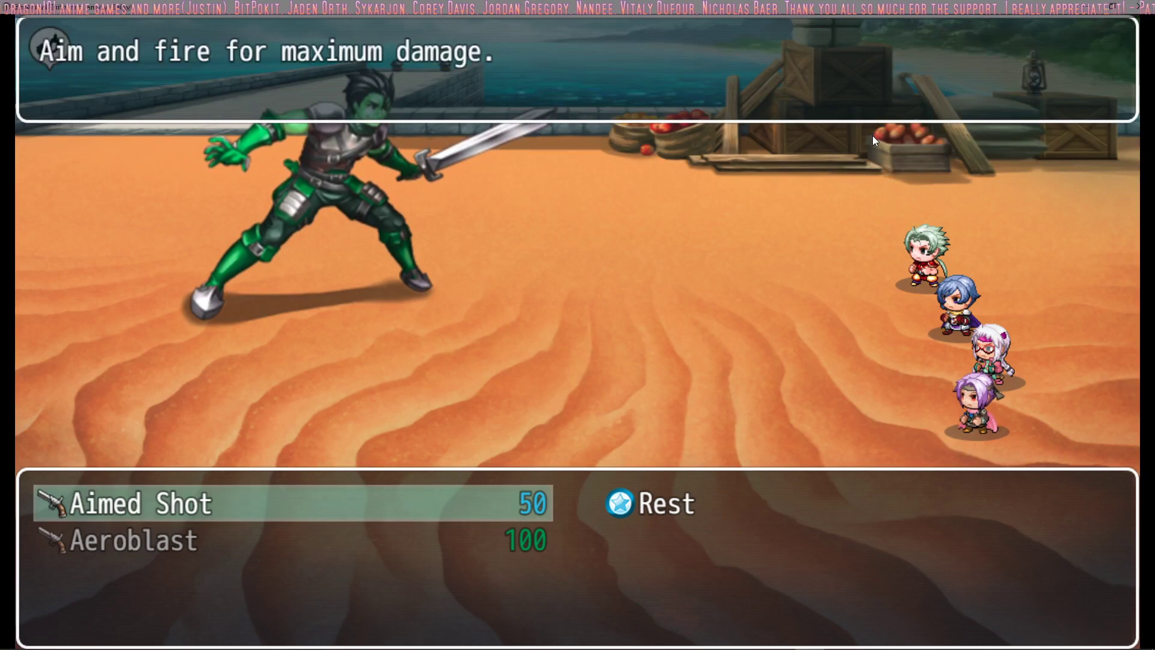
key("Return")
key("Return")
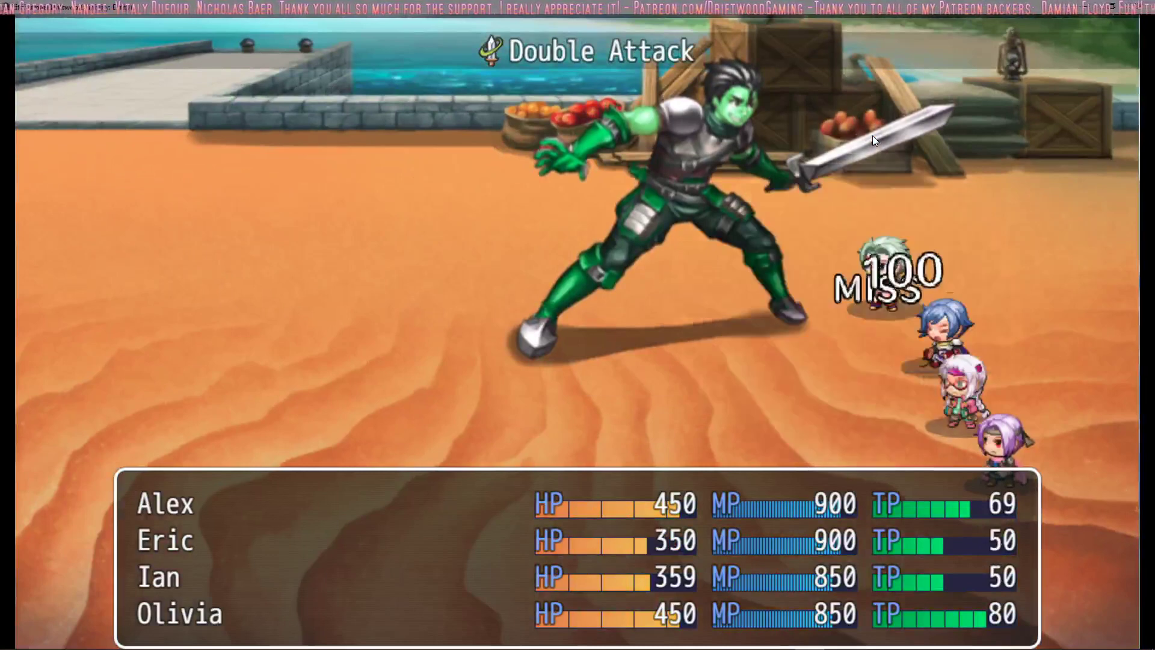
Assign Alex's Flame Dive and Eric's Wild Stike against the Bandit Leader for the second round
key("Return")
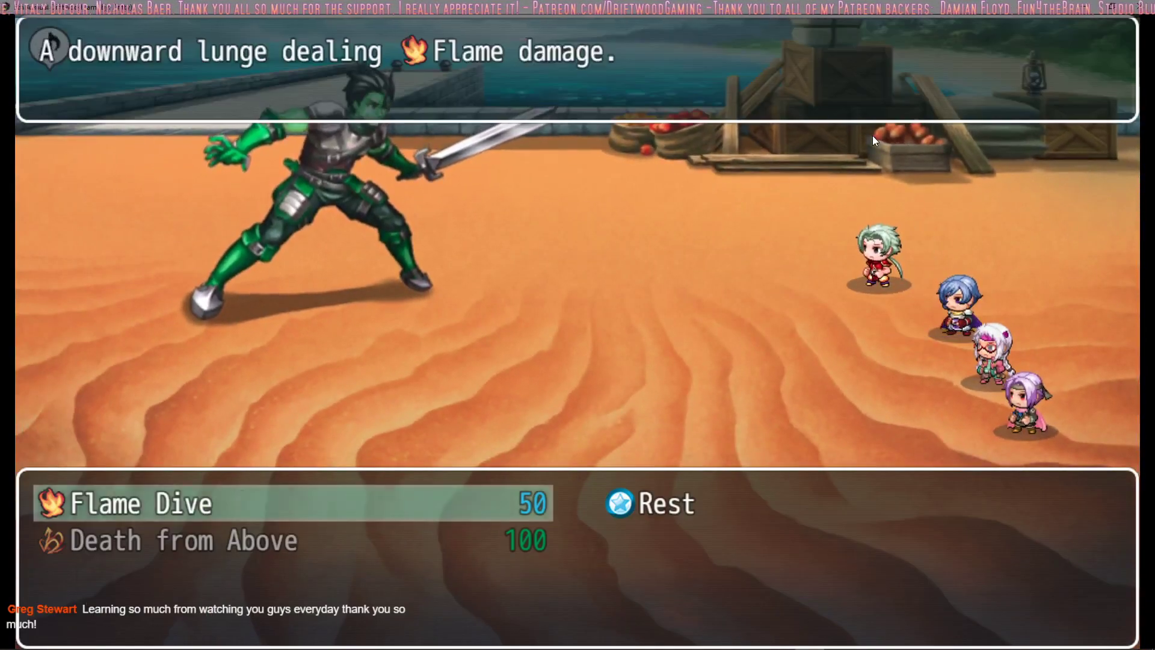
key("Return")
key("Return")
key("Up")
key("Return")
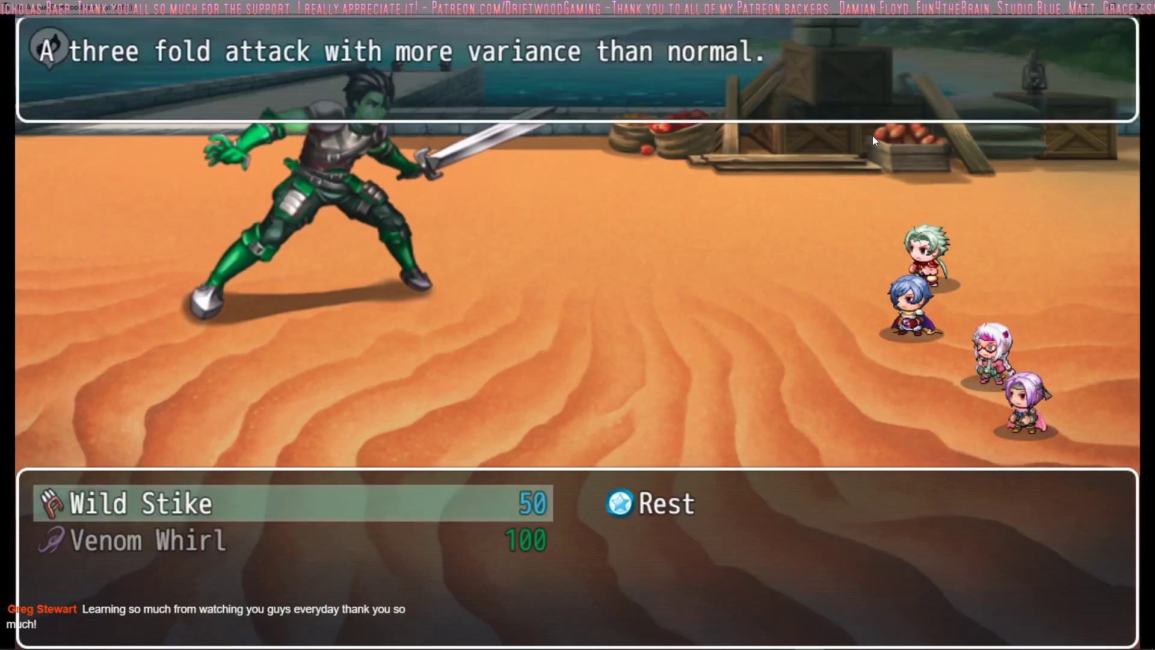
key("Return")
key("Return")
Have Ian heal the party with Complex Herb and Olivia use Aimed Shot on the Bandit Leader
key("Return")
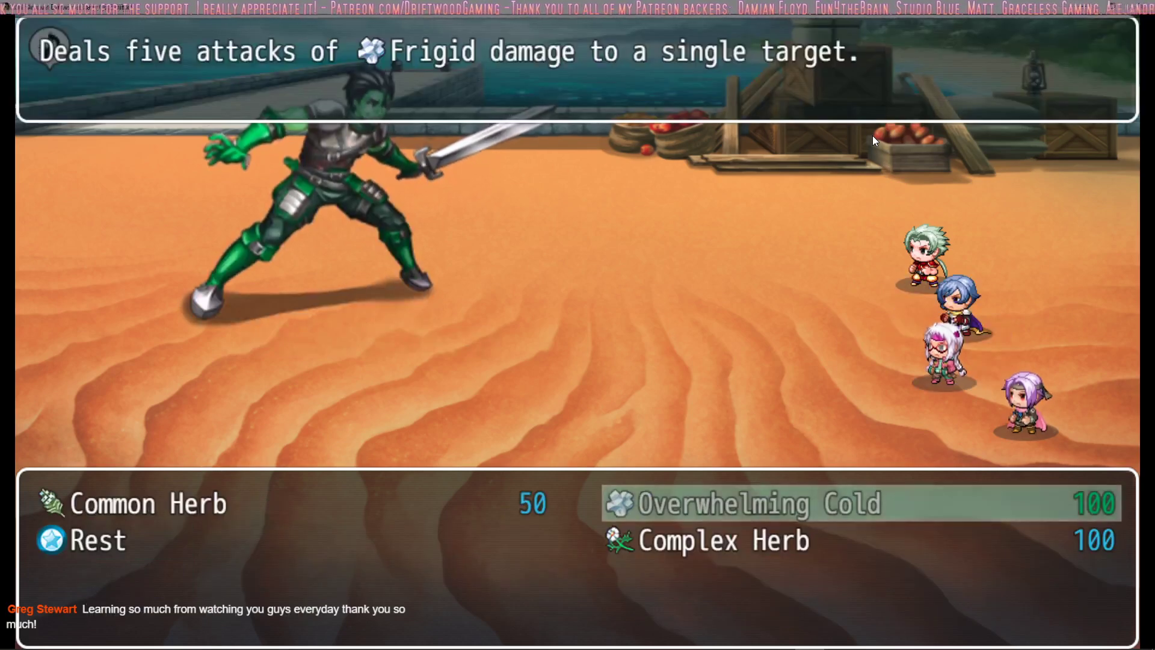
key("Down")
key("Return")
key("Return")
key("Return")
key("Return")
key("Return")
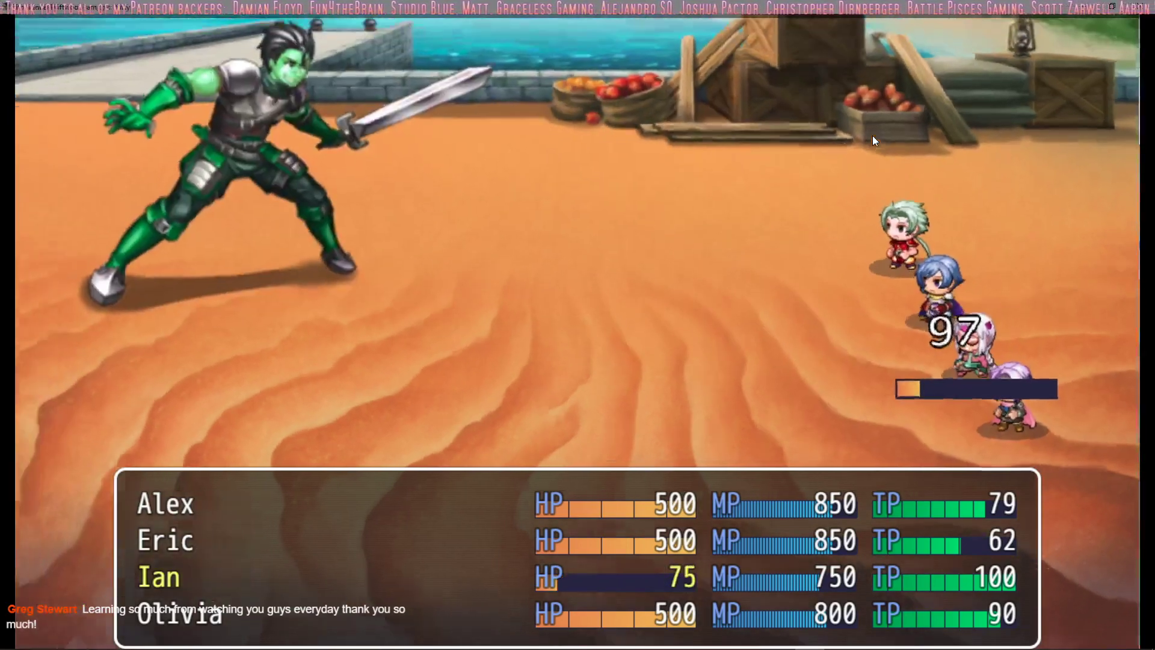
Assign Alex's Flame Dive and Eric's Wild Stike for the third round, and open Ian's Herbology skills
key("Return")
key("Return")
key("Return")
key("Return")
key("Return")
key("Return")
key("Return")
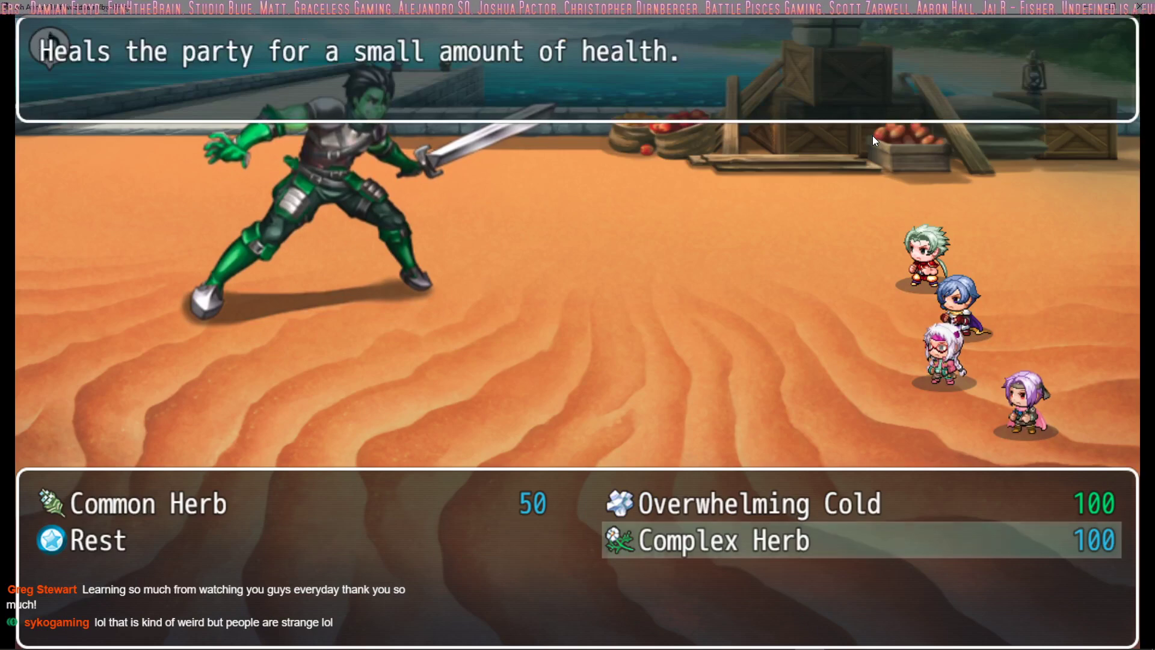
Assign Ian's Complex Herb to the party and Olivia's Aimed Shot against the Bandit Leader for the third round
key("Up")
key("Down")
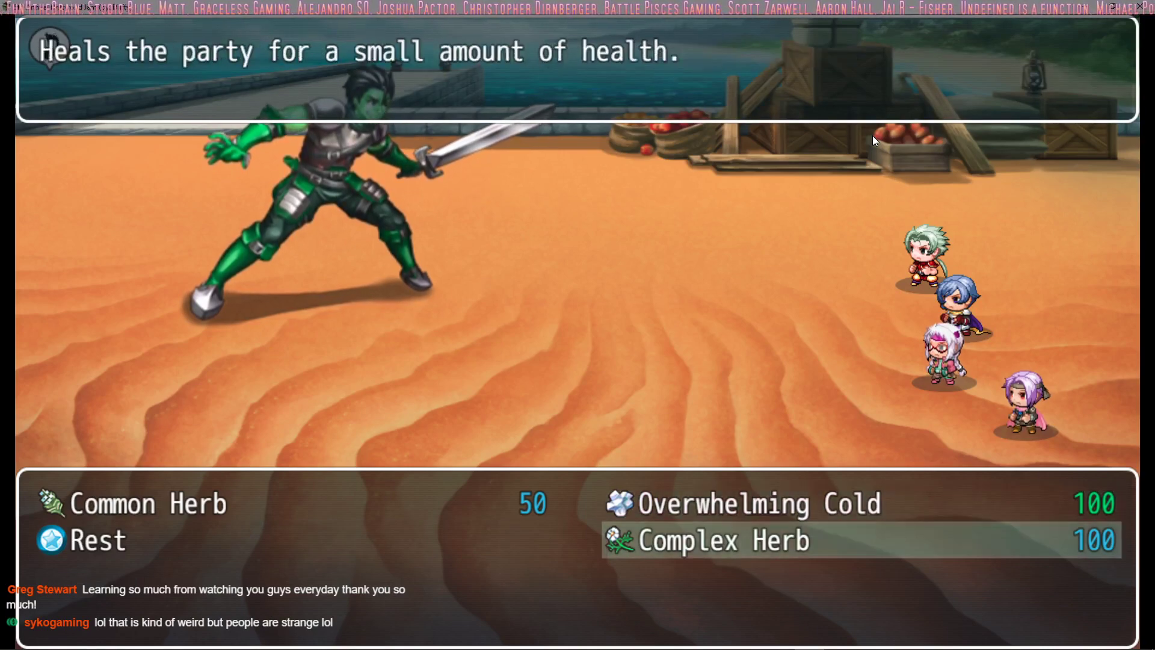
key("Return")
key("Return")
key("Return")
key("Return")
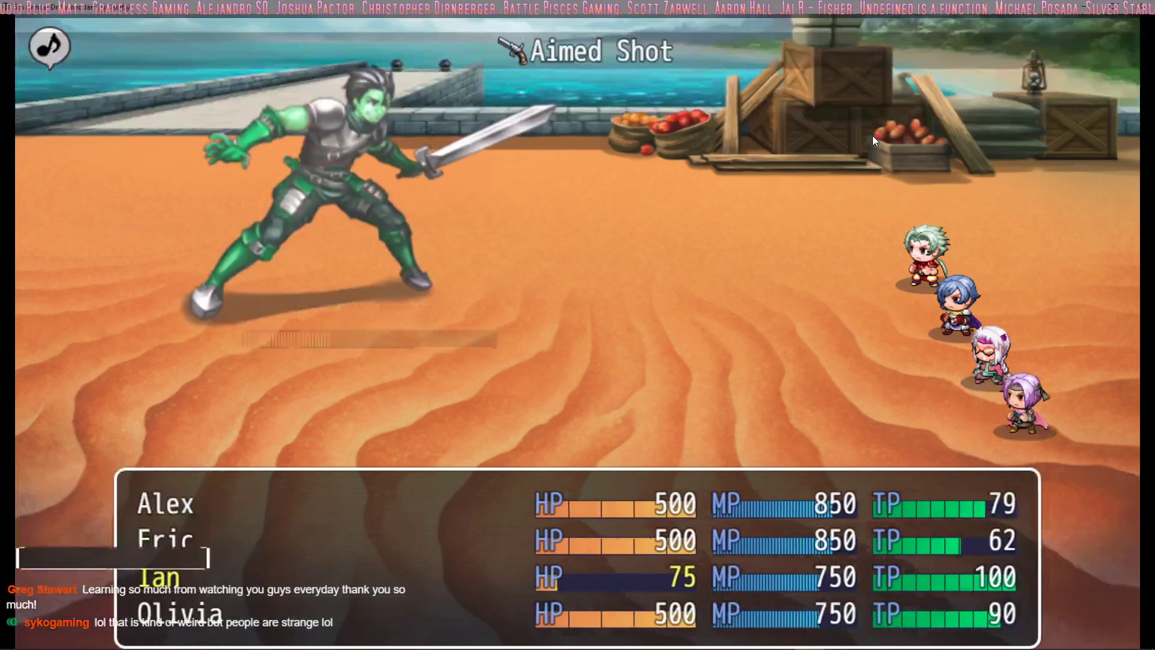
Dismiss the Bandit Leader battle results and continue to the QuazziQuadQuetzal battle
key("Return")
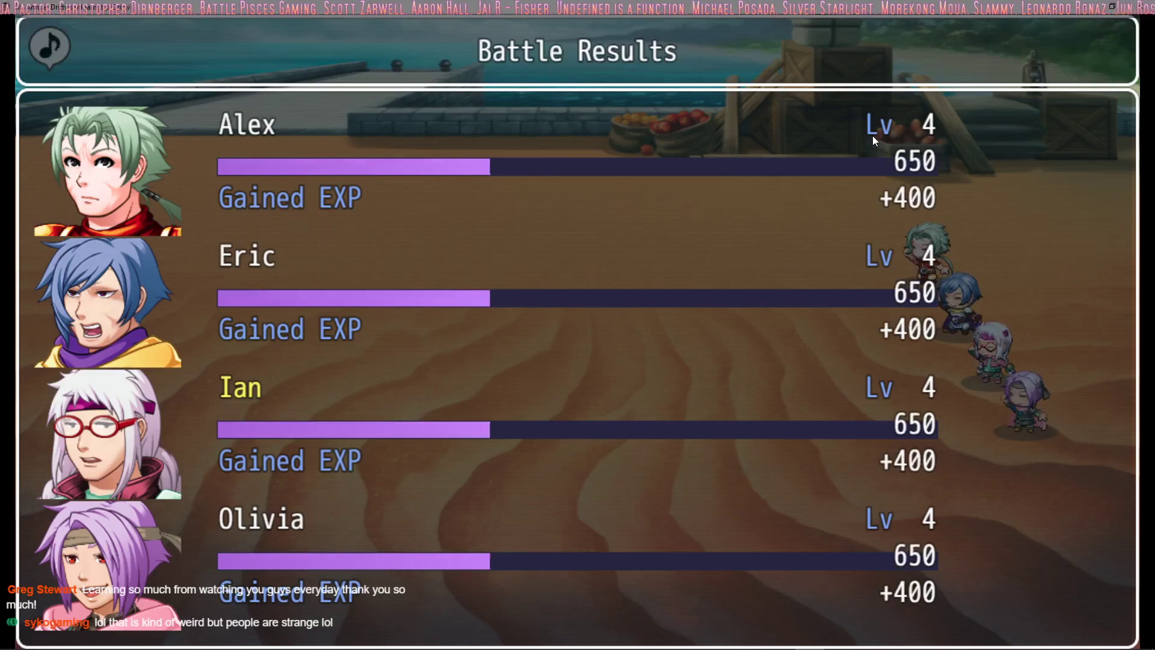
key("Return")
key("Return")
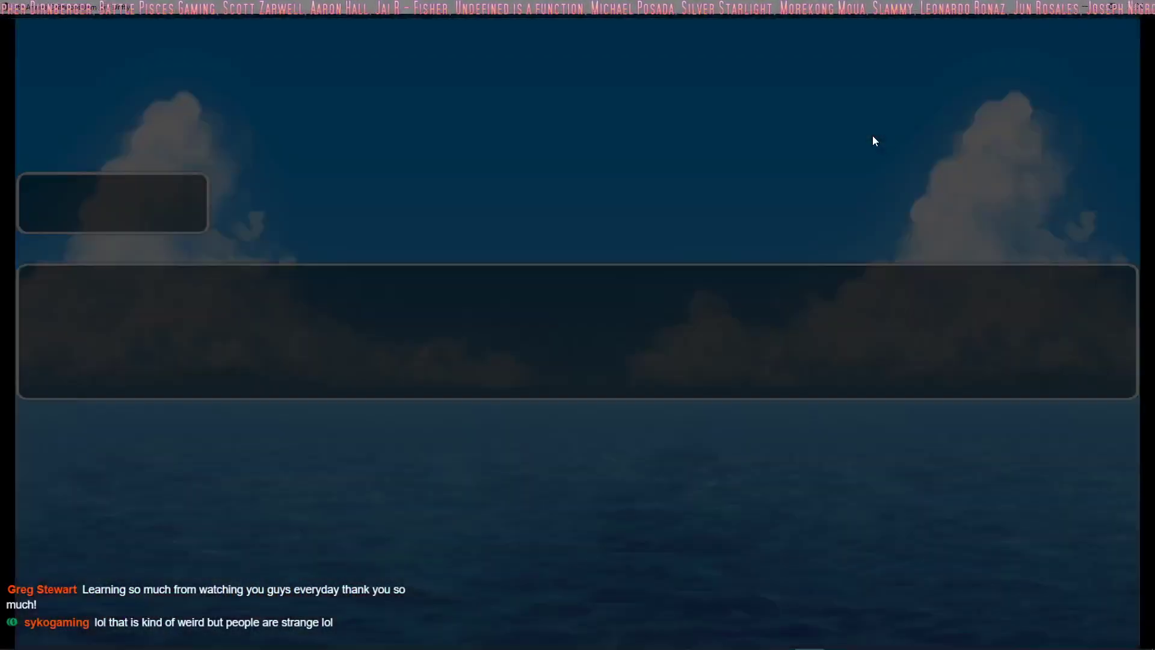
key("Return")
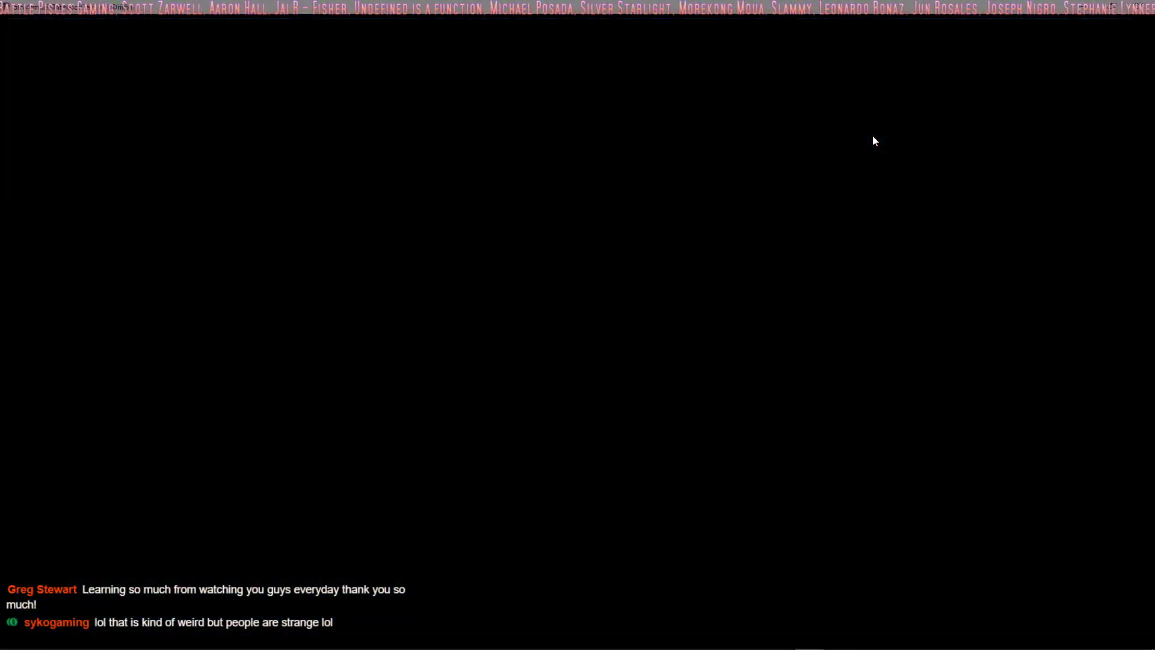
Assign Alex's Flame Dive and Eric's Wild Stike against QuazziQuadQuetzal
key("Return")
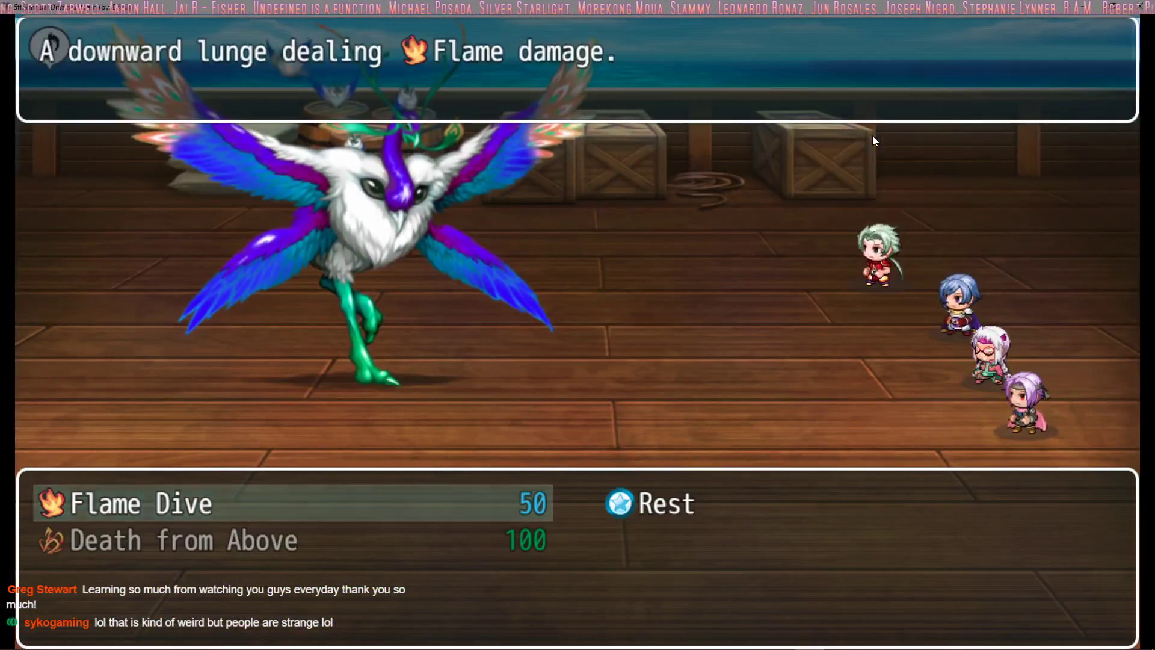
key("Return")
key("Return")
key("Return")
key("Return")
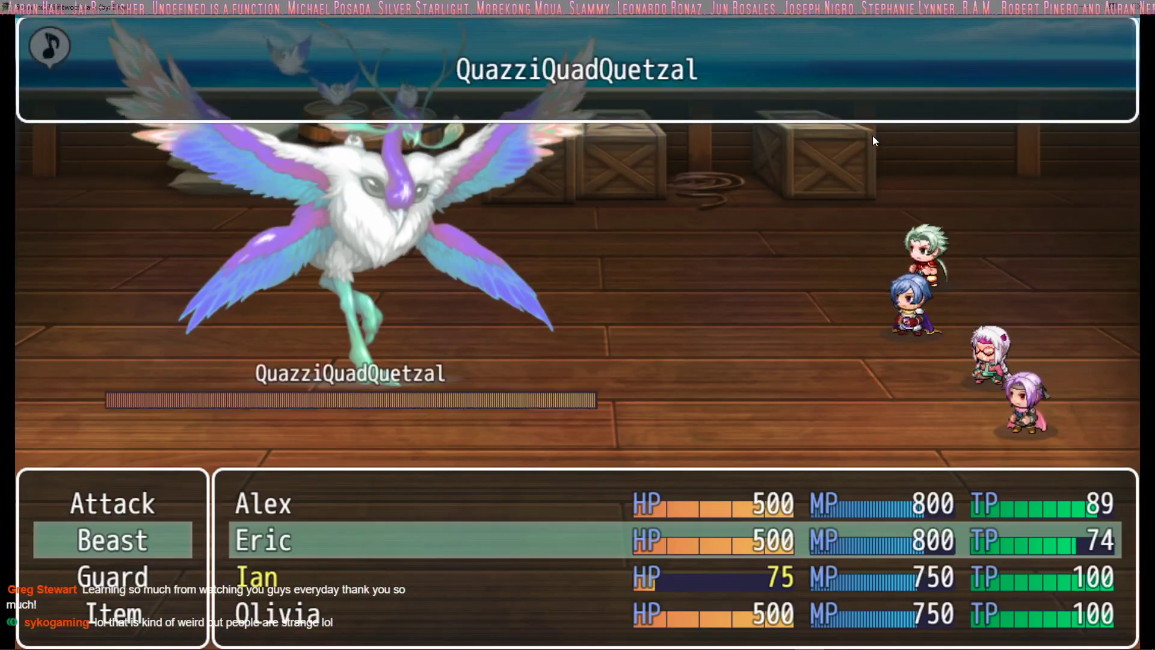
key("Return")
Have Ian use Common Herb on himself in the QuazziQuadQuetzal battle
key("Return")
key("Up")
key("Left")
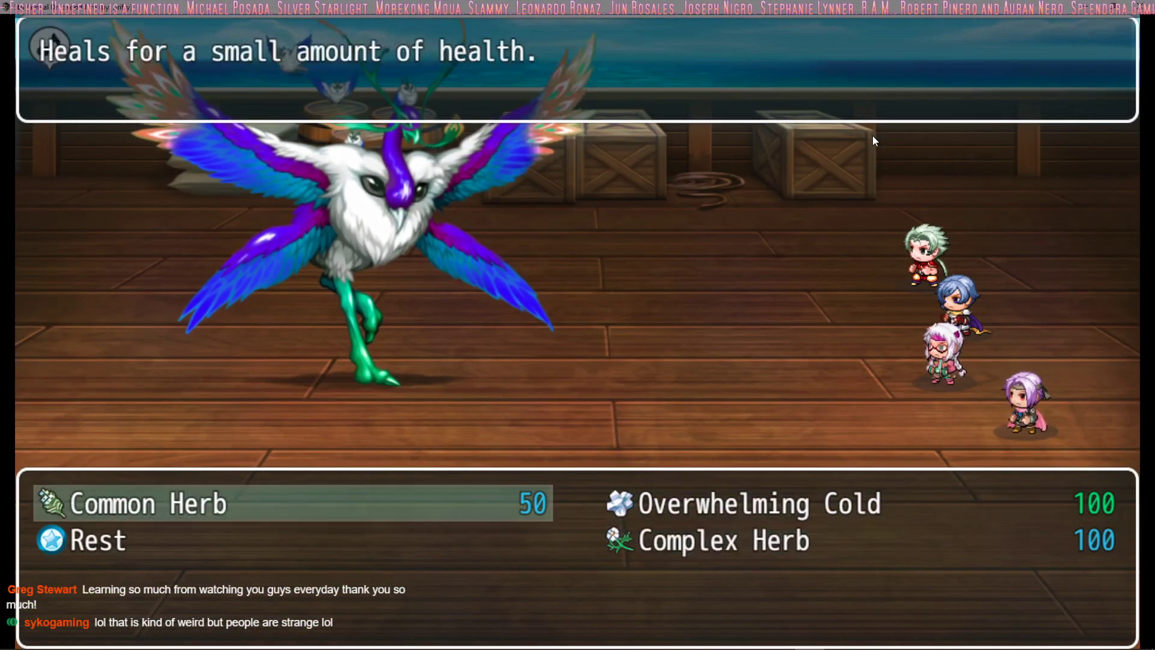
key("Return")
key("Down")
key("Down")
key("Return")
Have Olivia use Aeroblast on QuazziQuadQuetzal
key("Return")
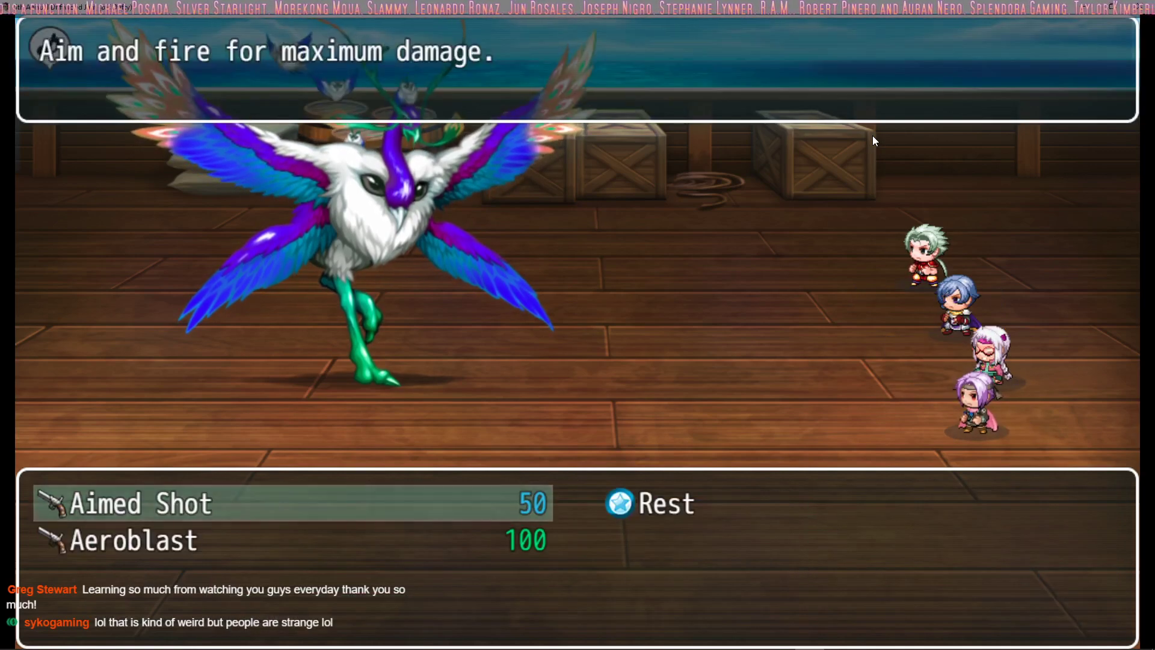
key("Down")
key("Return")
key("Return")
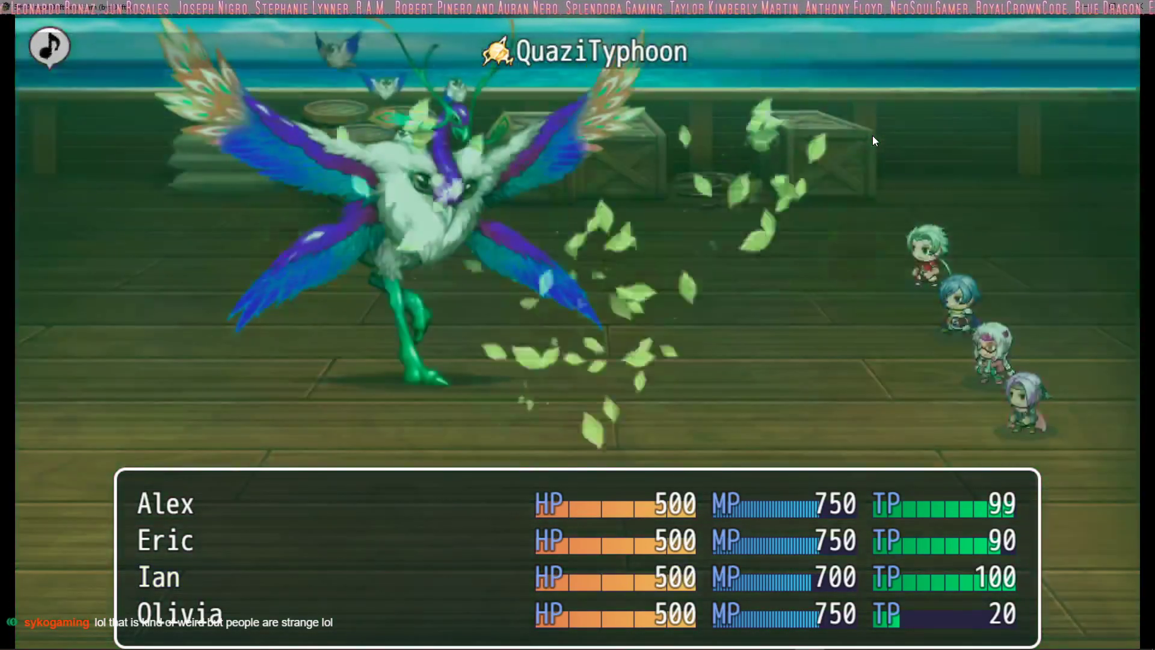
Assign Alex's Flame Dive and Eric's Wild Stike against QuazziQuadQuetzal for the second round
key("Return")
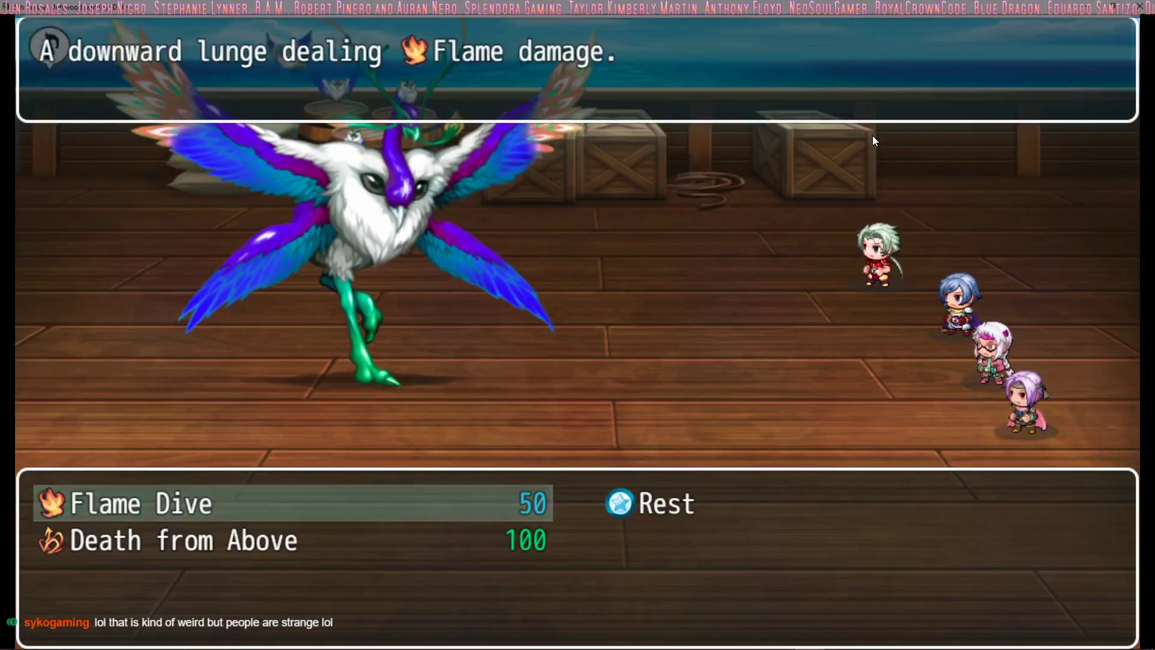
key("Return")
key("Return")
key("Return")
key("Return")
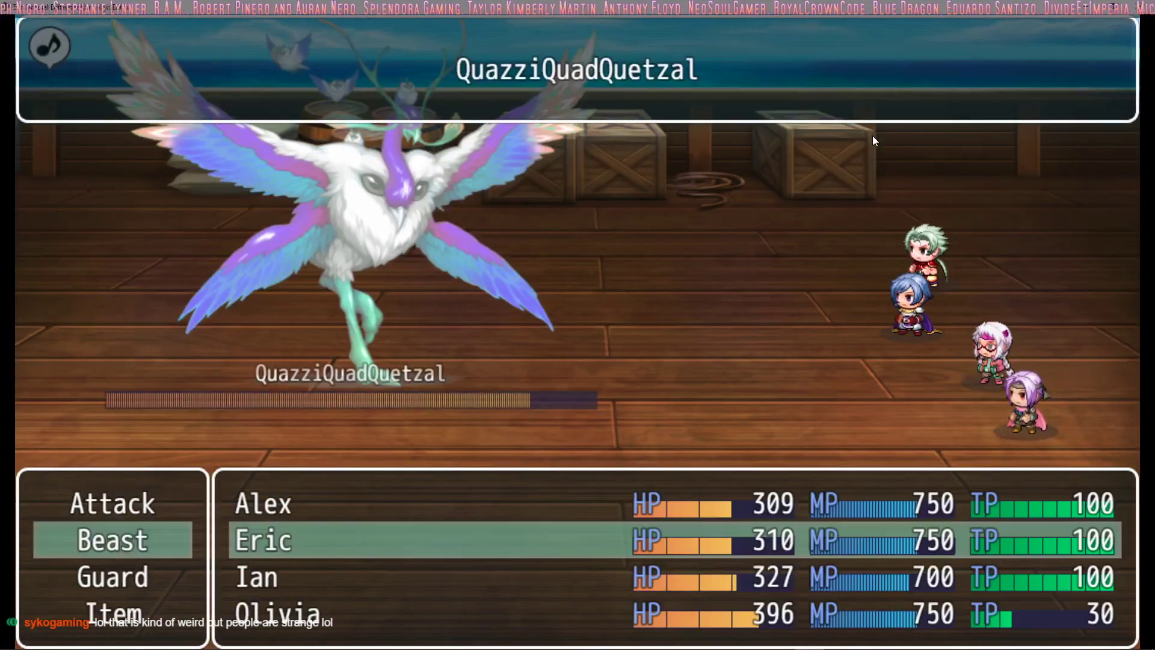
key("Return")
Have Ian heal all allies with Complex Herb
key("Return")
key("Escape")
key("Up")
key("Return")
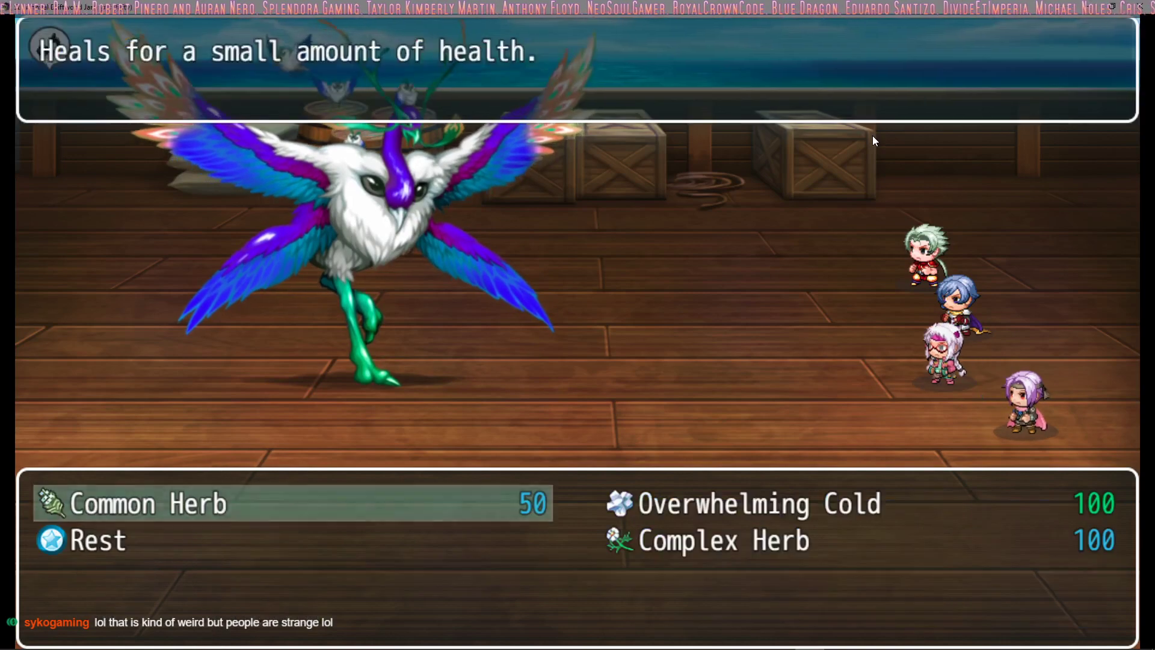
key("Return")
key("Escape")
key("Right")
key("Down")
key("Return")
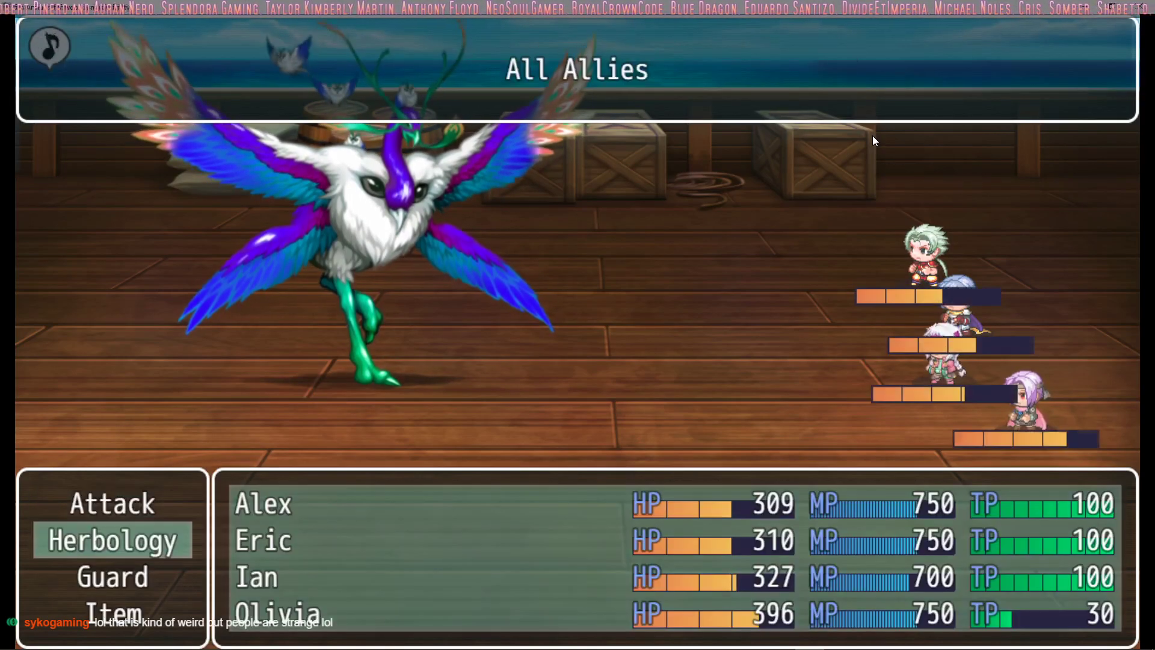
key("Return")
Have Olivia use Aimed Shot on QuazziQuadQuetzal
key("Return")
key("Return")
key("Return")
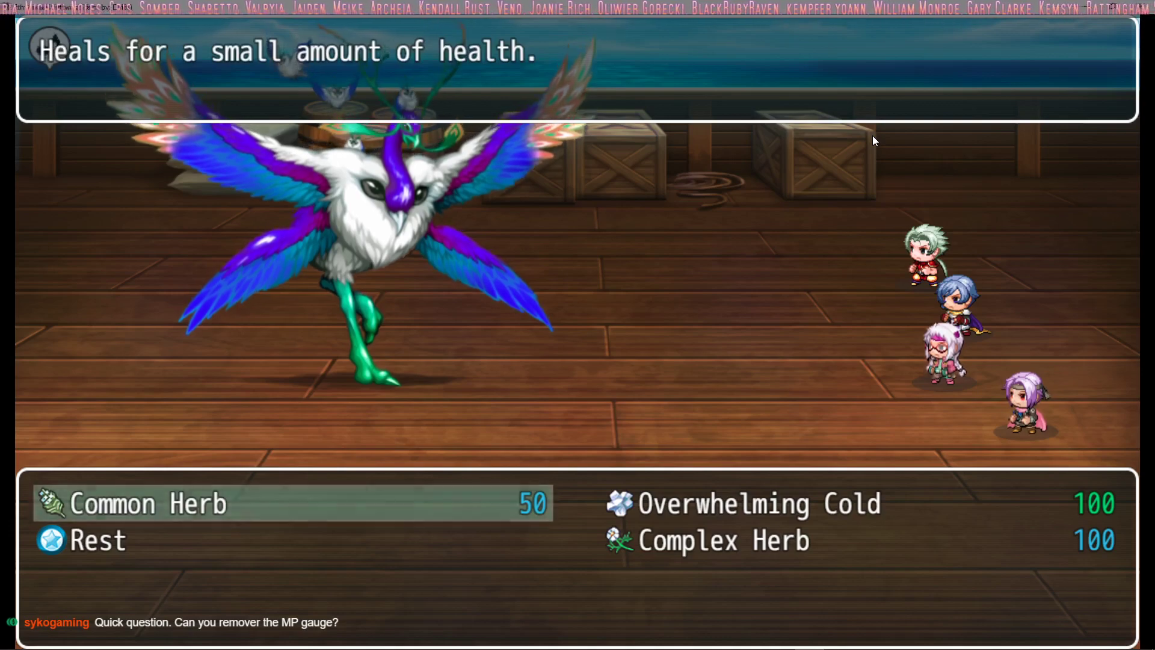
Have Ian heal the party with Complex Herb and Olivia use Aimed Shot on QuazziQuadQuetzal
key("Return")
key("Return")
key("Return")
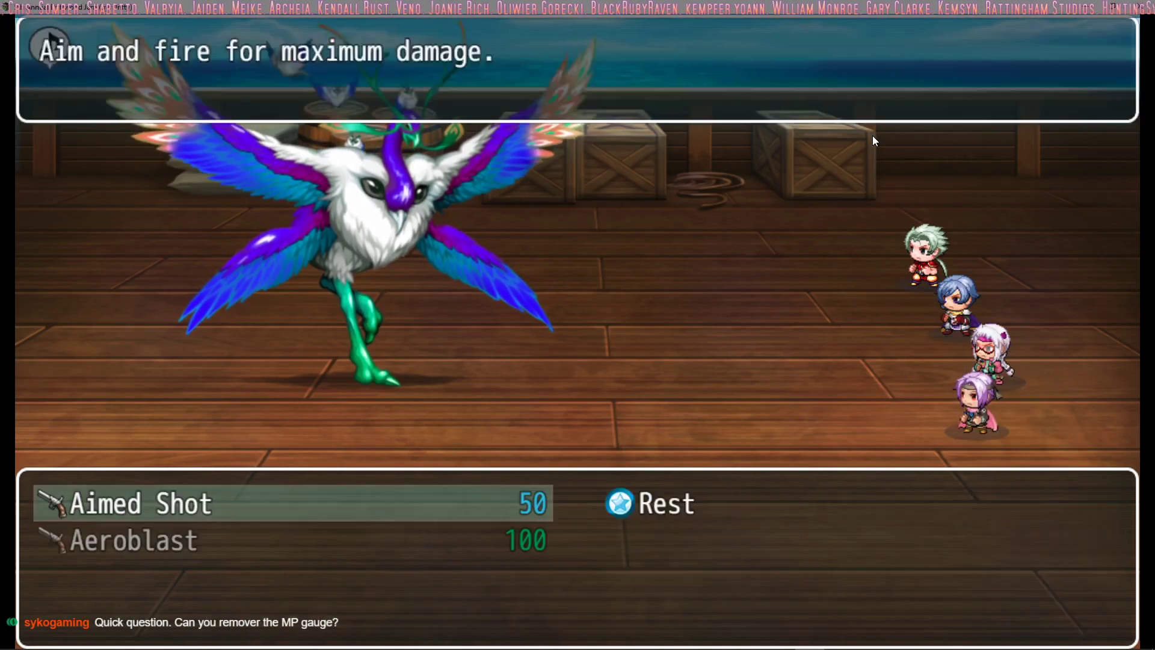
key("Return")
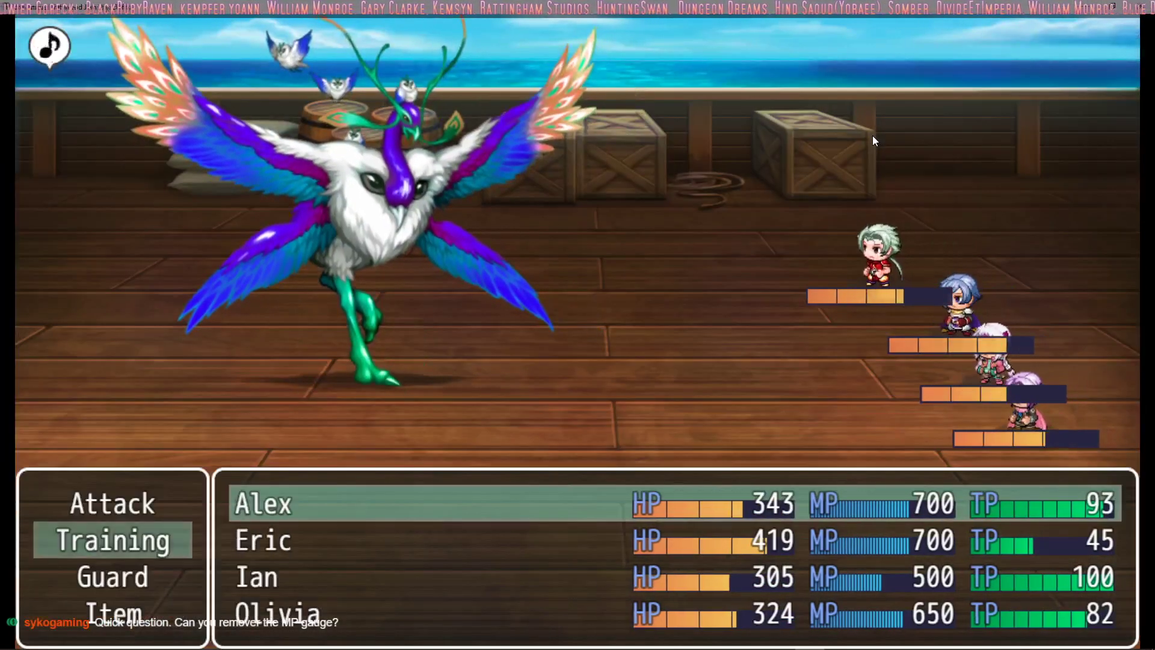
Assign Alex's Flame Dive and Eric's Wild Stike against QuazziQuadQuetzal for another round
key("Return")
key("Return")
key("Return")
key("Return")
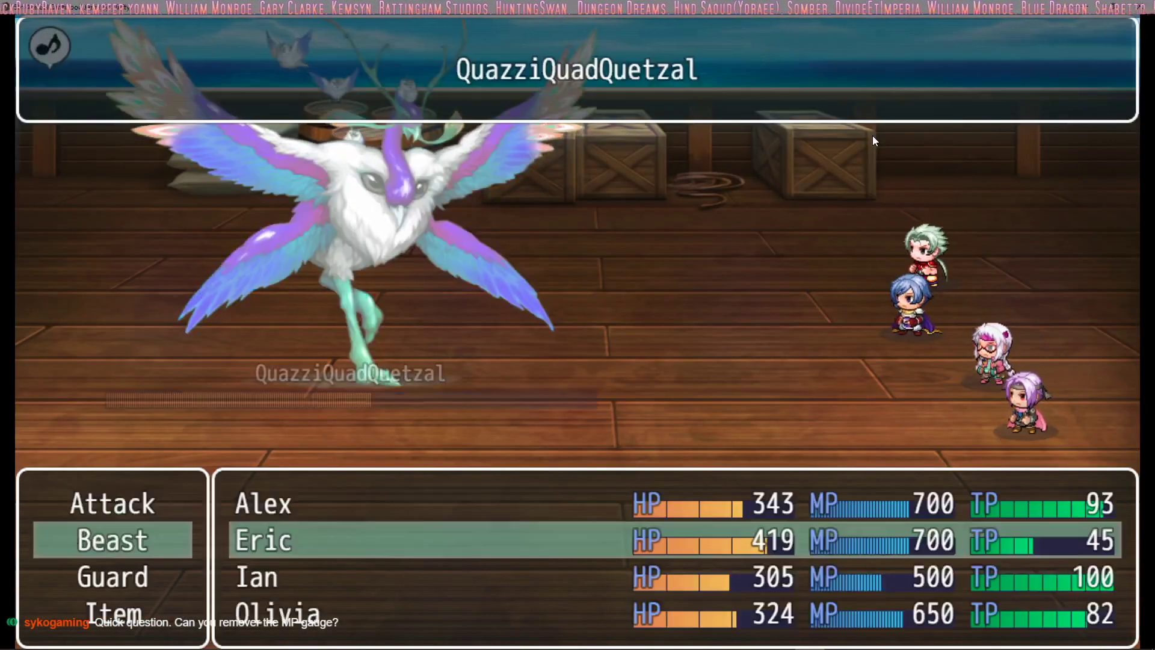
key("Return")
Have Ian heal the party with Complex Herb and Olivia use Aimed Shot on QuazziQuadQuetzal
key("Return")
key("Return")
key("Return")
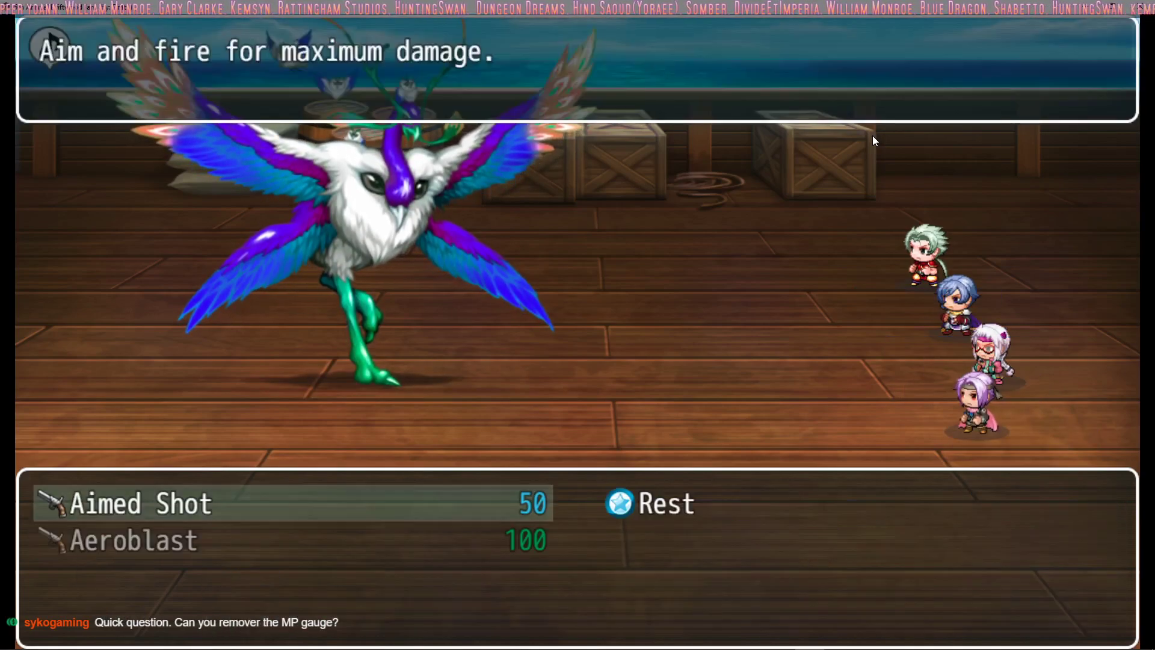
key("Return")
key("Return")
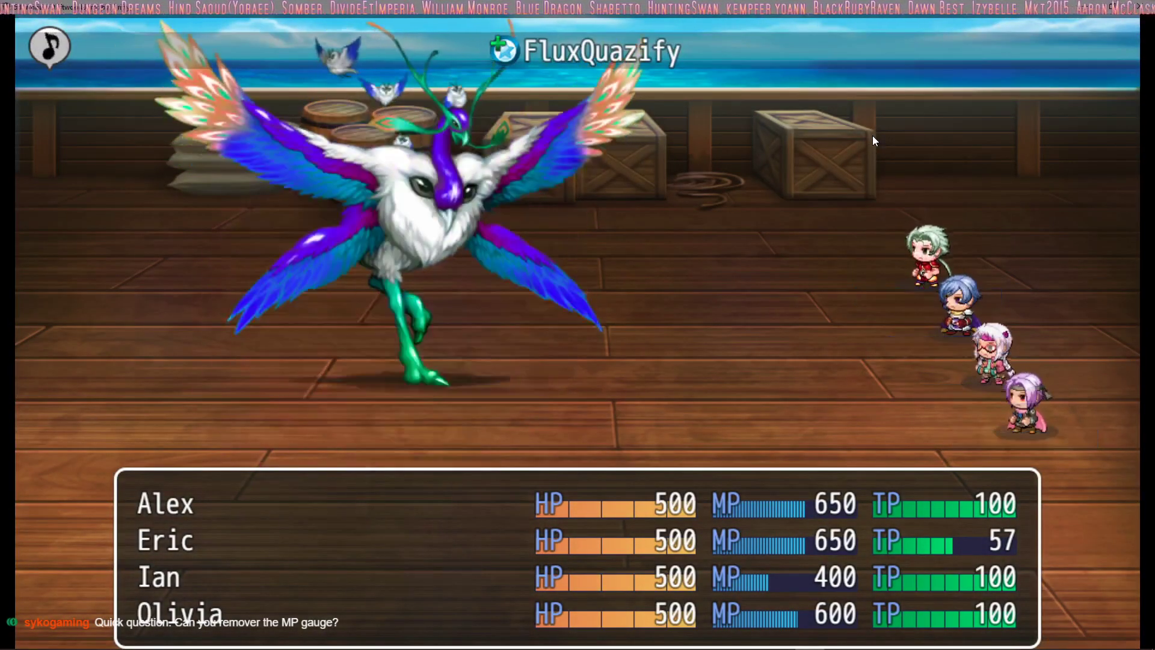
Assign Alex's Death from Above and Eric's Wild Stike against QuazziQuadQuetzal
key("Return")
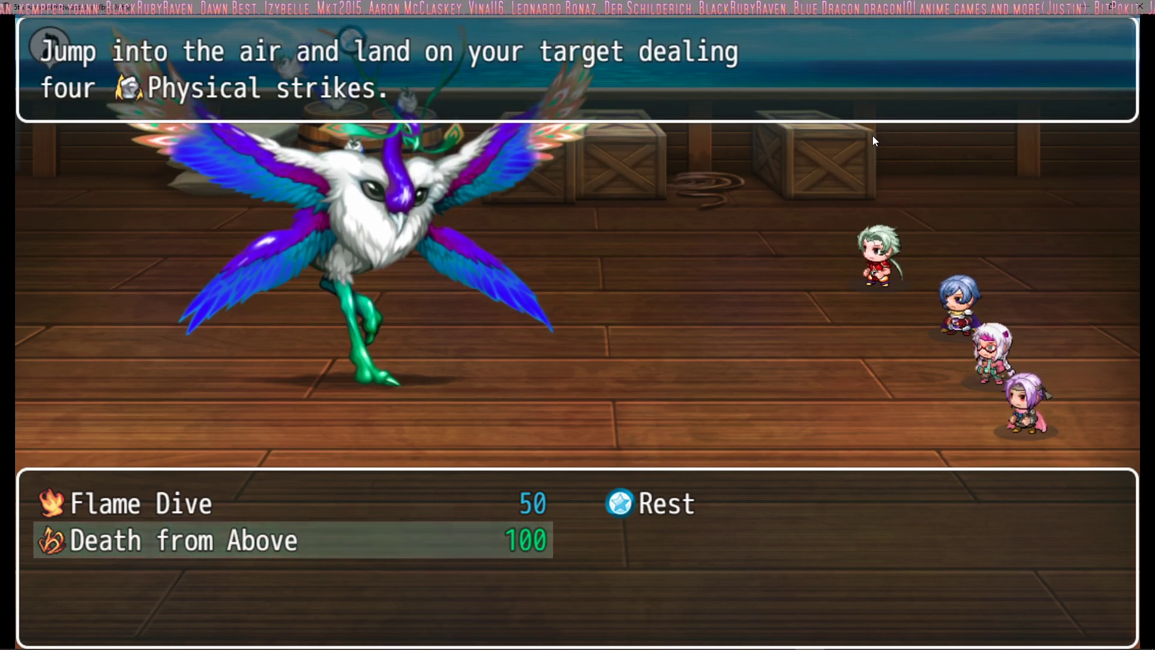
key("Return")
key("Return")
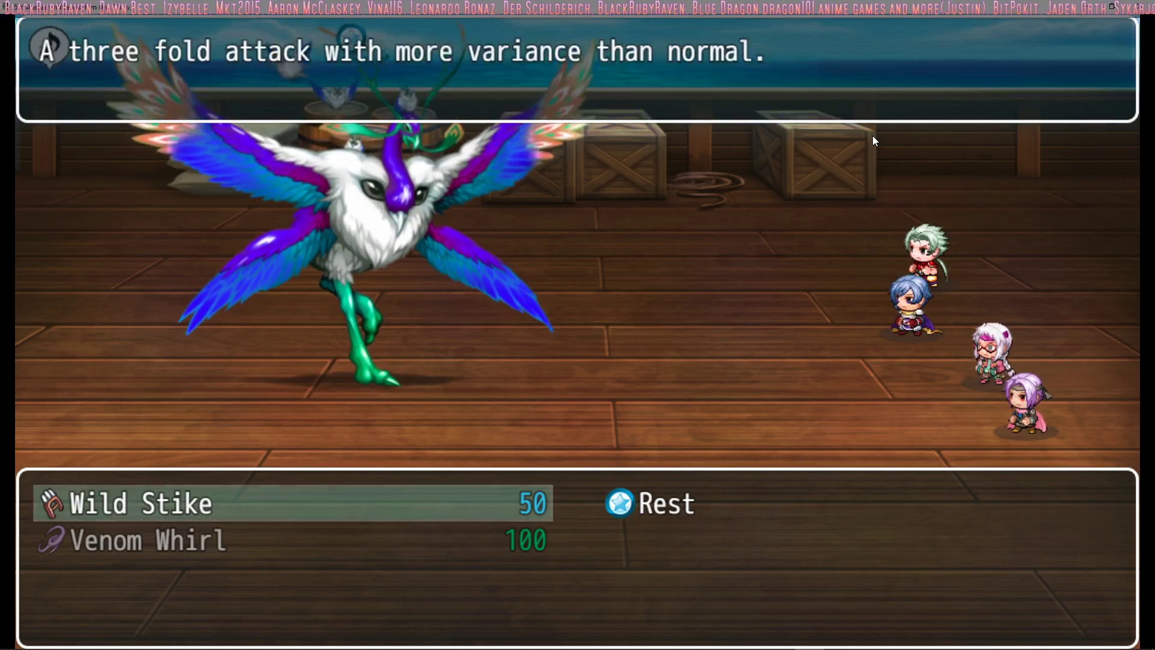
key("Return")
key("Return")
Have Ian attack QuazziQuadQuetzal with Overwhelming Cold instead of Complex Herb, and confirm the remaining party actions
key("Return")
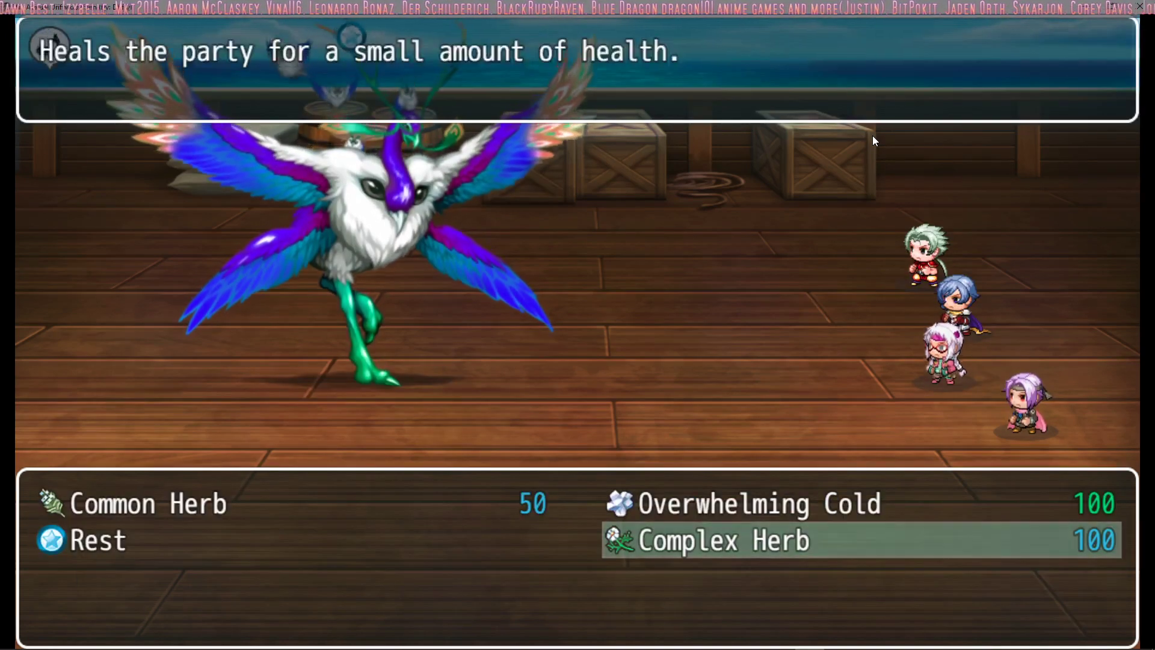
key("Return")
key("Escape")
key("Escape")
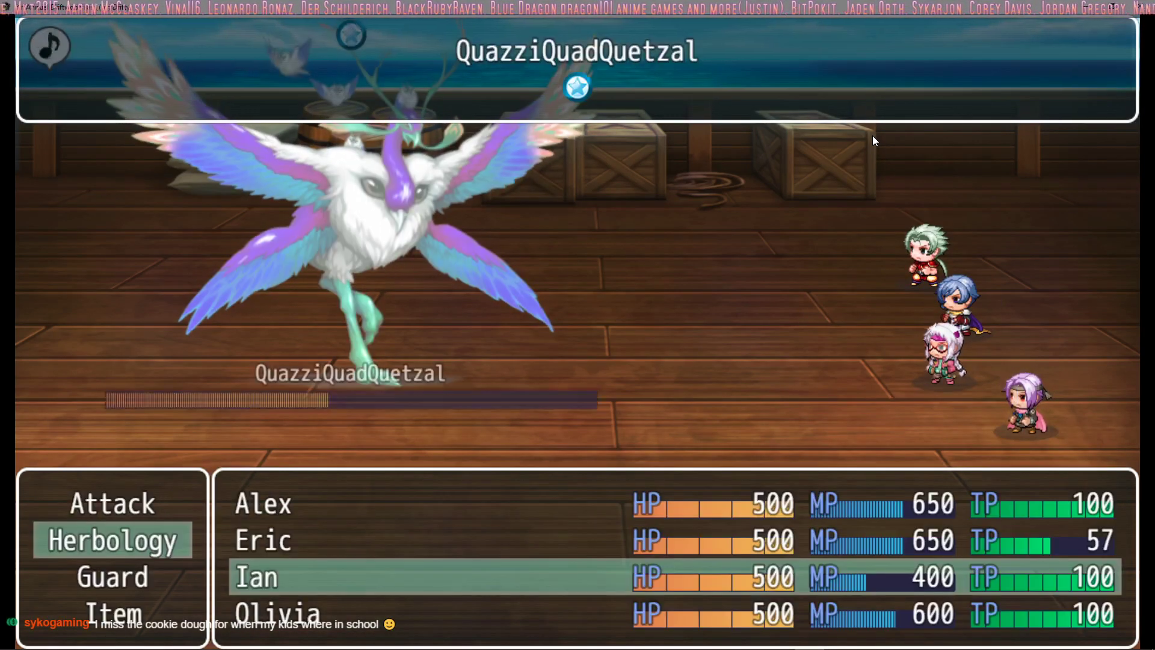
key("Return")
key("Return")
key("Return")
key("Return")
key("Return")
key("Return")
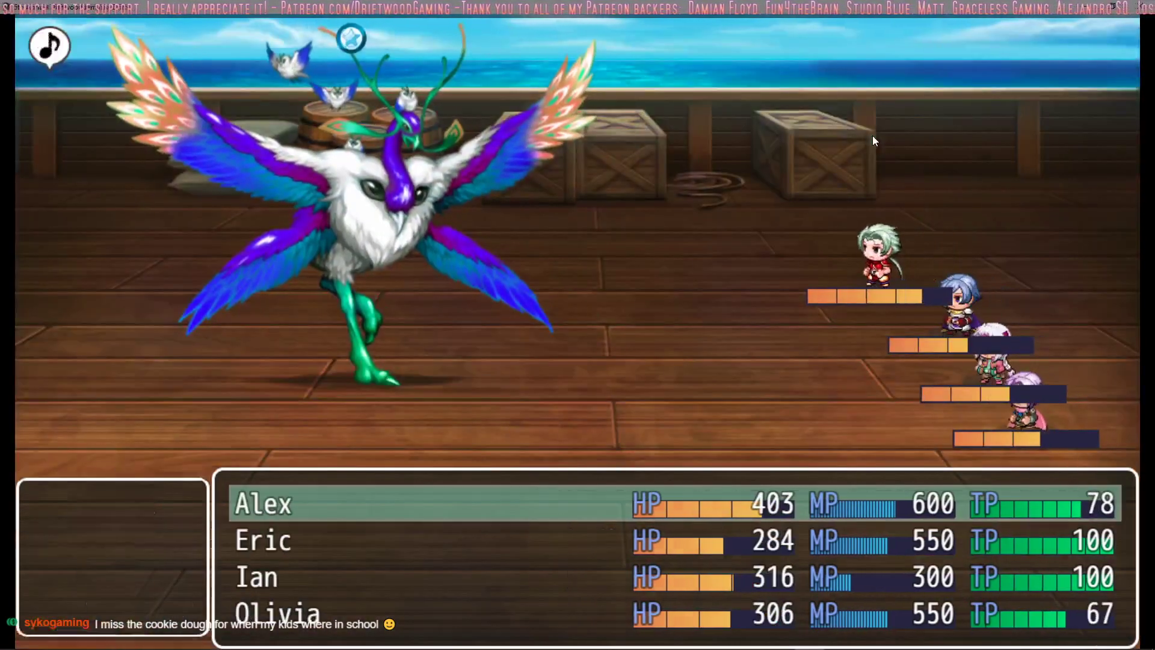
Assign Alex's Flame Dive and Eric's Venom Whirl against QuazziQuadQuetzal
key("Return")
key("Return")
key("Return")
key("Return")
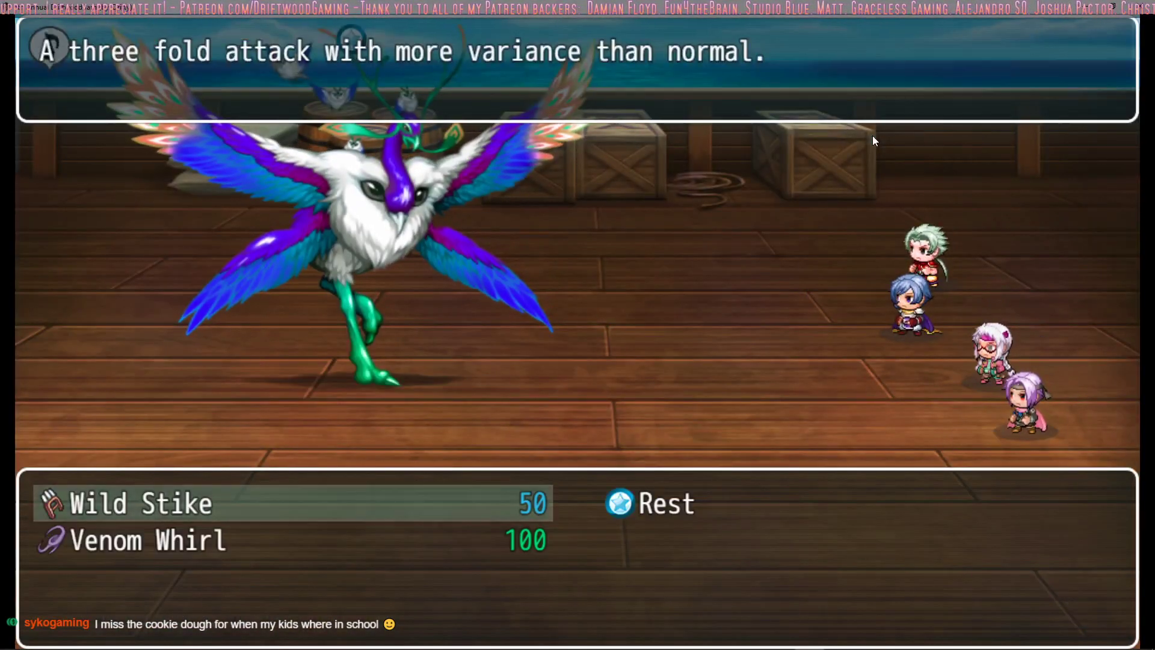
key("Return")
key("Return")
Have Ian heal all allies with Complex Herb and Olivia fire Aimed Shot at QuazziQuadQuetzal
key("Return")
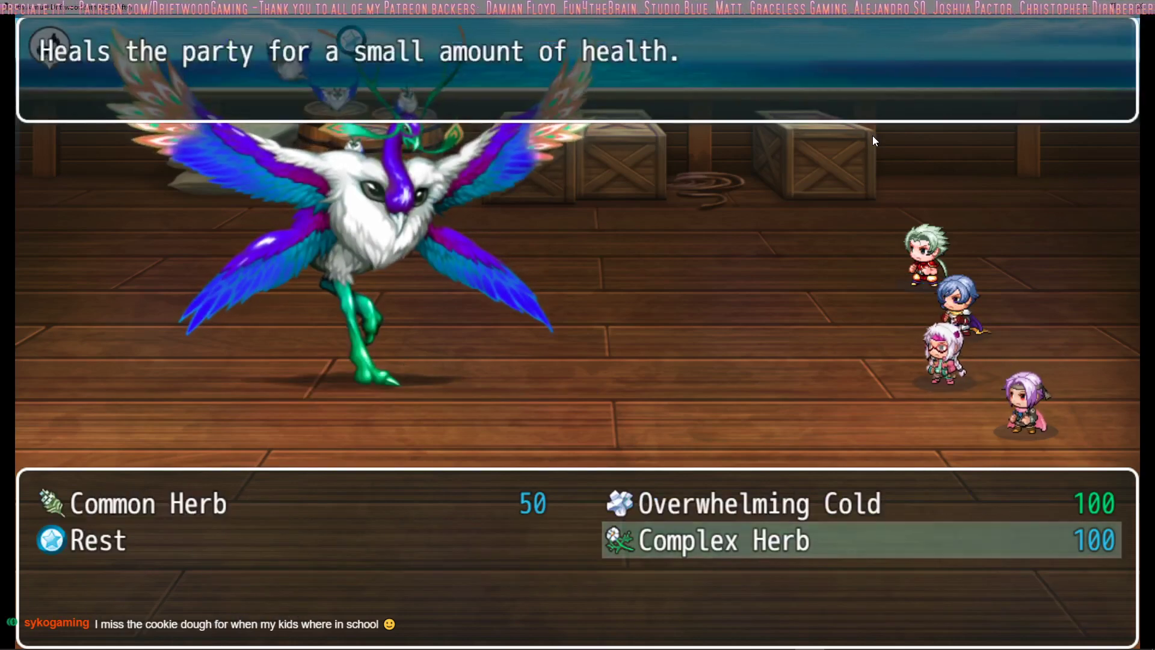
key("Return")
key("Return")
key("Return")
key("Return")
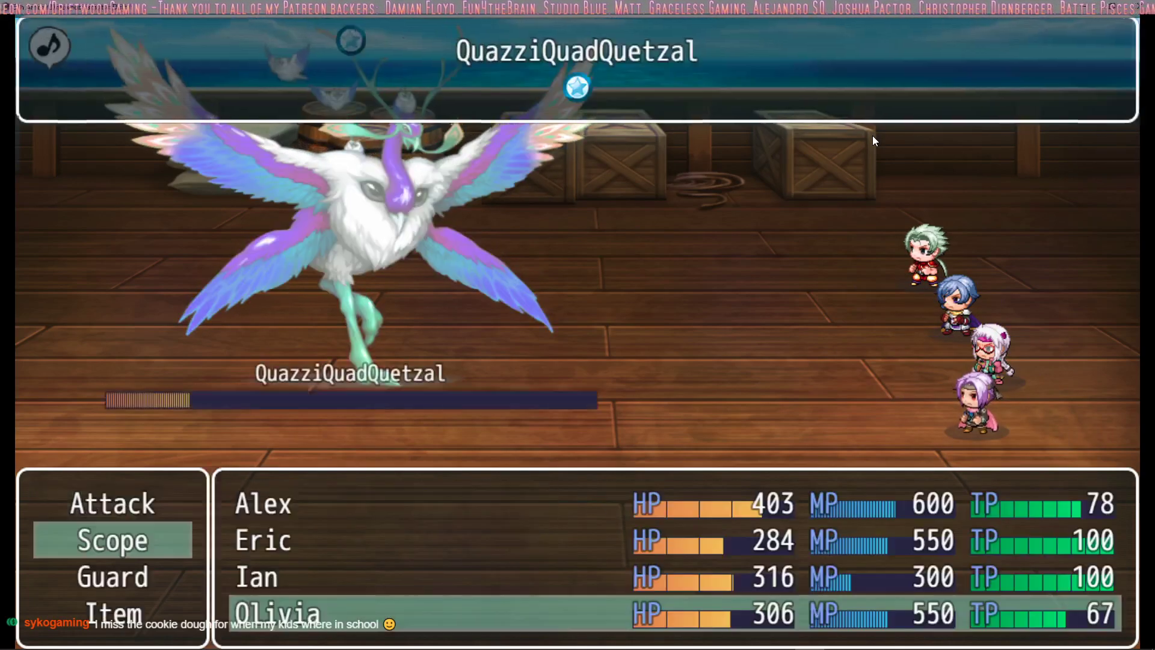
key("Return")
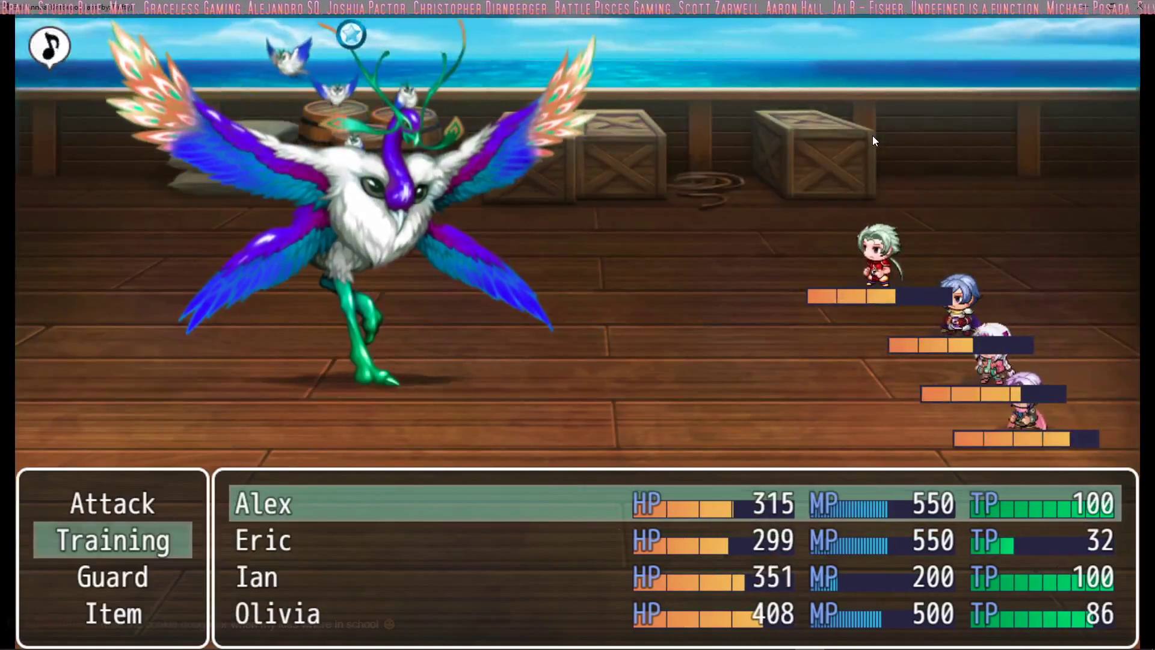
Have Alex use Death from Above and Eric use Wild Stike on QuazziQuadQuetzal
key("Return")
key("Down")
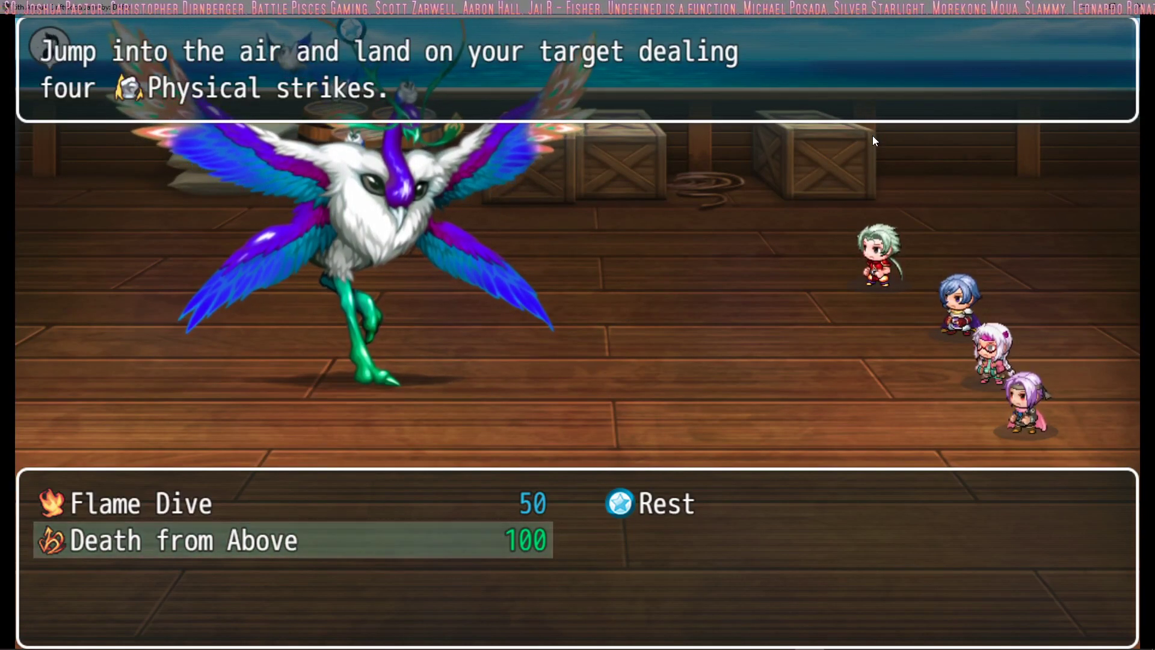
key("Escape")
key("Return")
key("Return")
key("Down")
key("Return")
key("Return")
Have Ian heal the party with Complex Herb and Olivia use Aimed Shot on QuazziQuadQuetzal
key("Return")
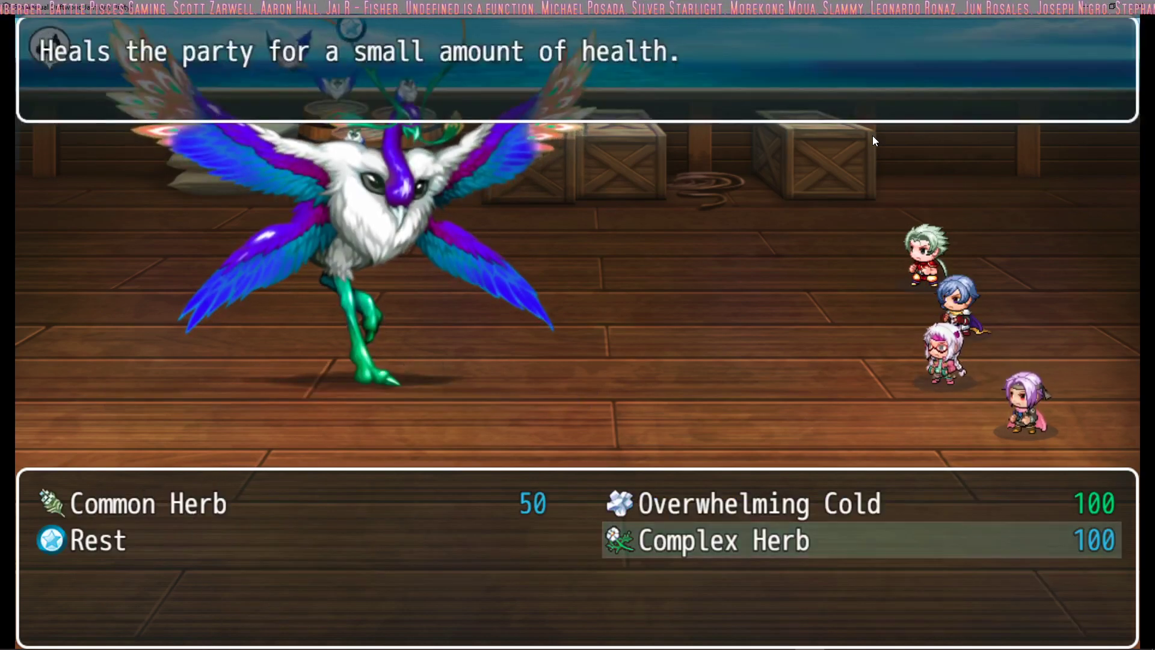
key("Return")
key("Return")
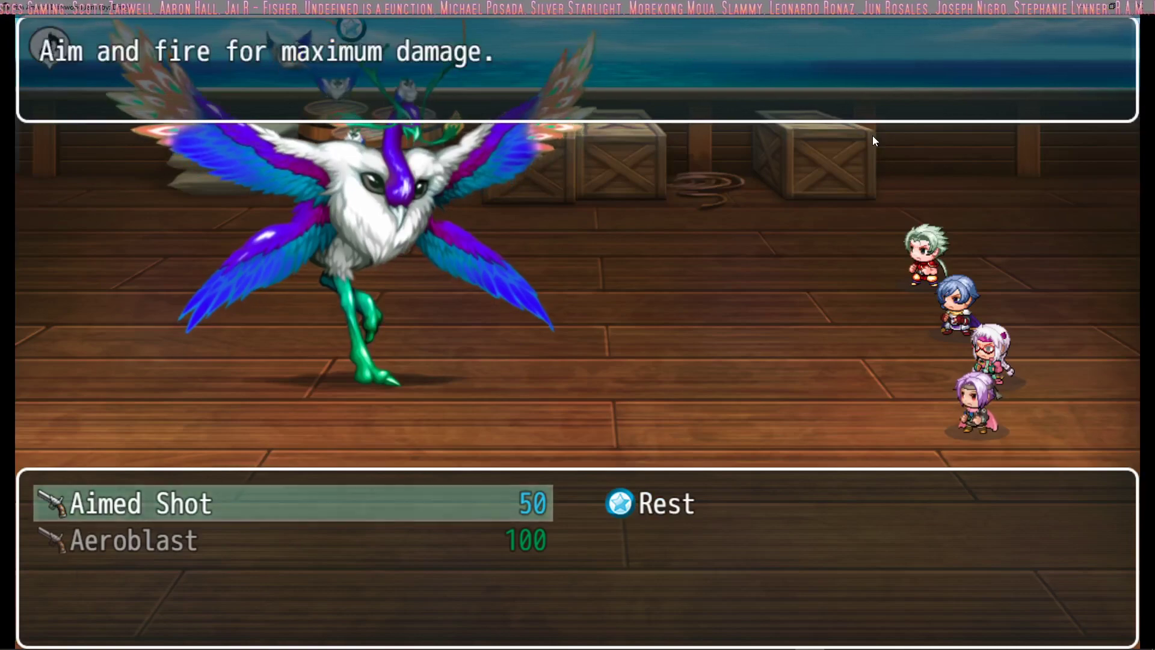
key("Return")
key("Return")
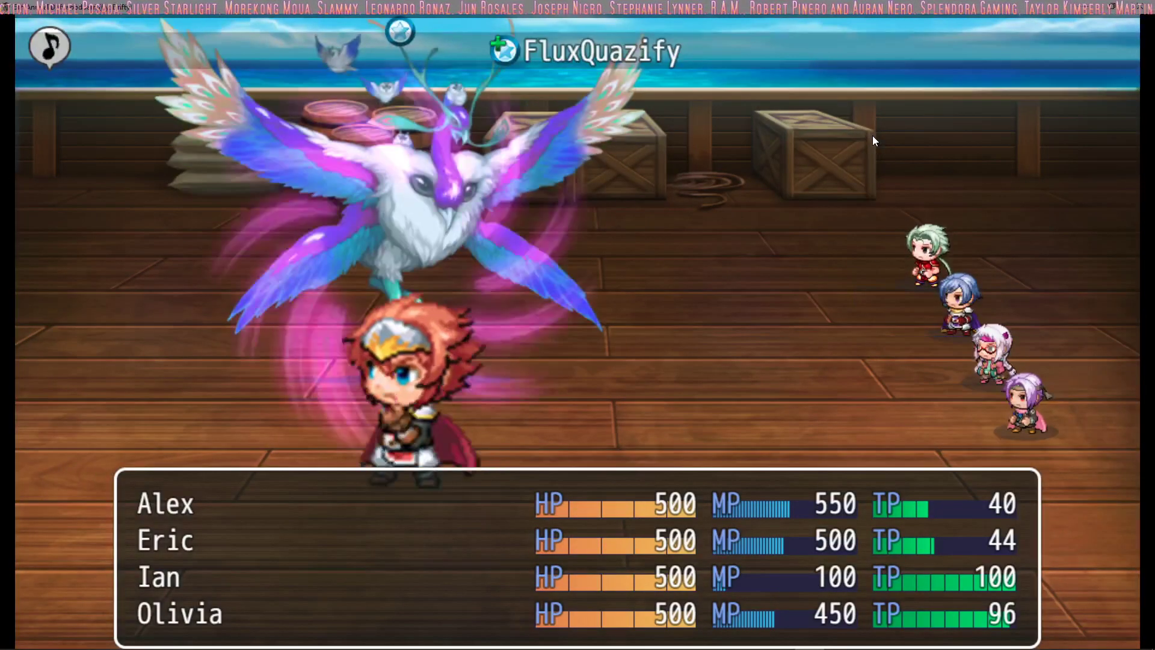
key("Return")
key("Up")
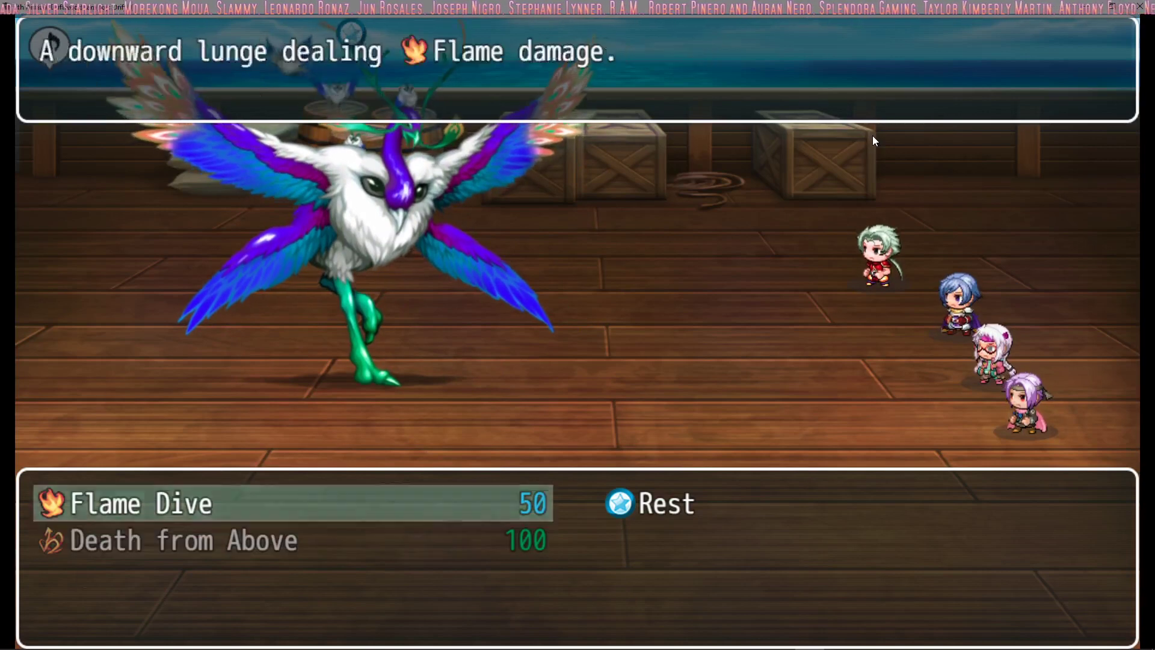
key("Return")
key("Return")
key("Return")
key("Return")
key("Return")
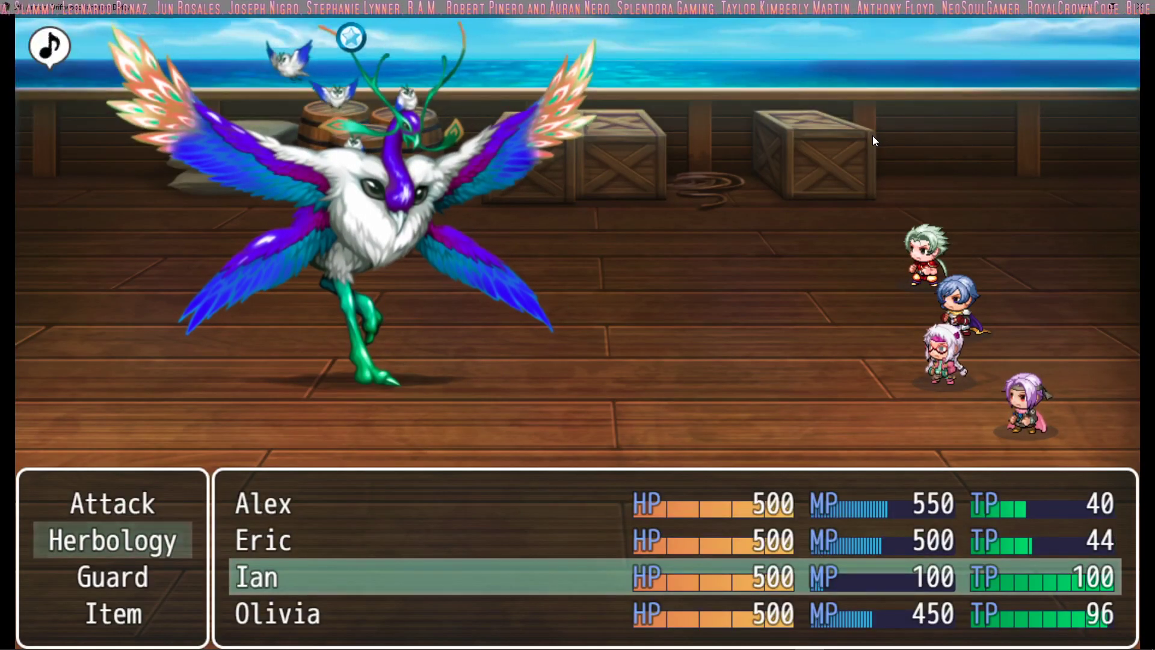
Choose a Herbology skill for Ian and a Scope skill for Olivia to finish off QuazziQuadQuetzal
key("Return")
key("Return")
key("Return")
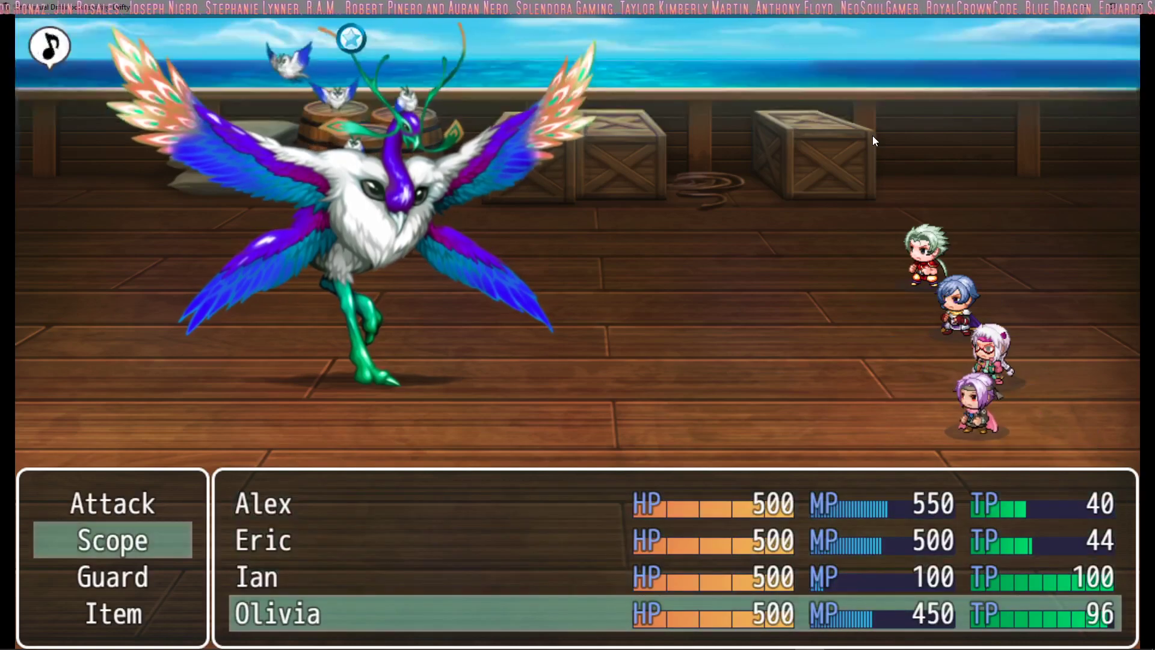
key("Return")
key("Return")
key("Return")
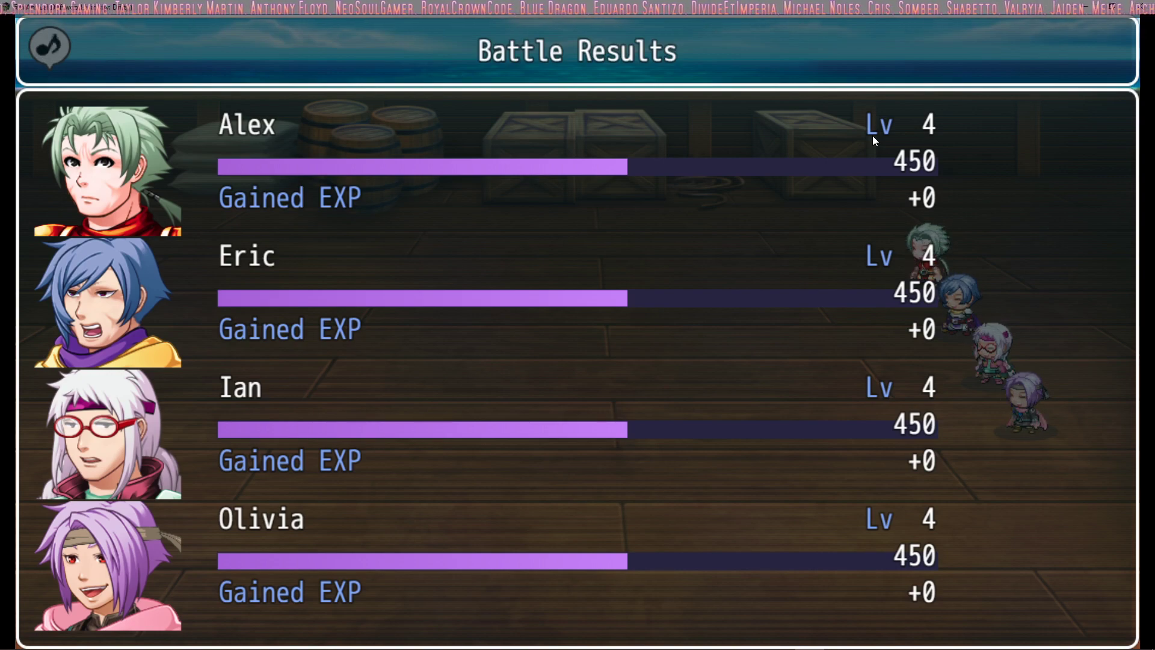
Advance through the battle results and Drifty's closing message, and close the playtest
key("Return")
key("Return")
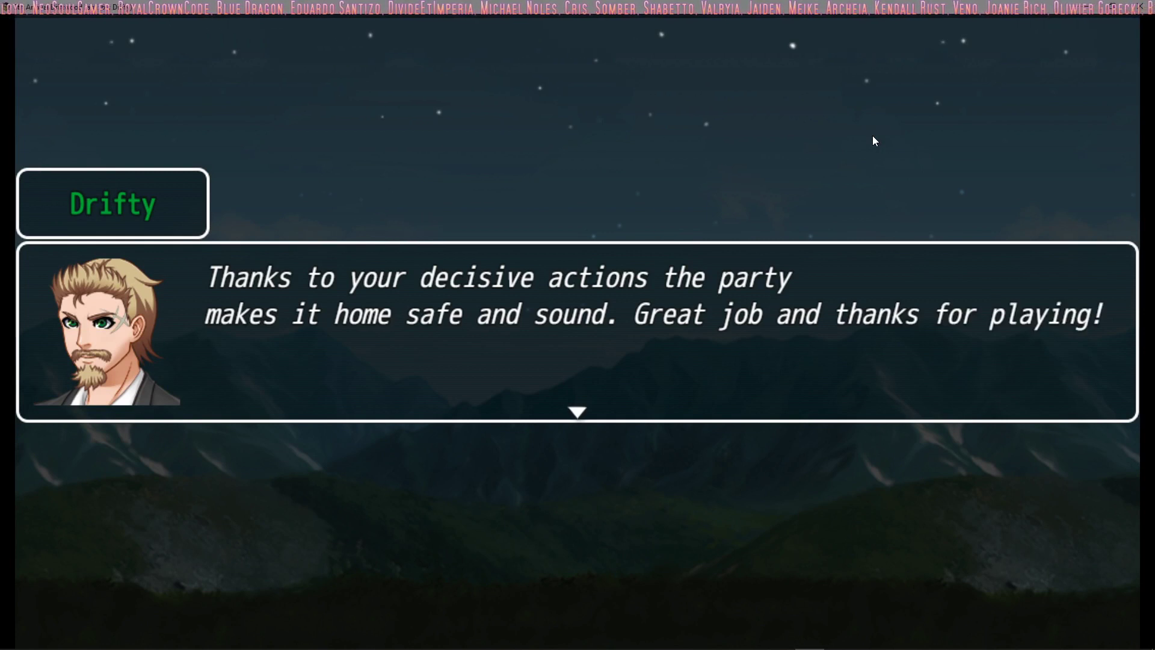
key("Return")
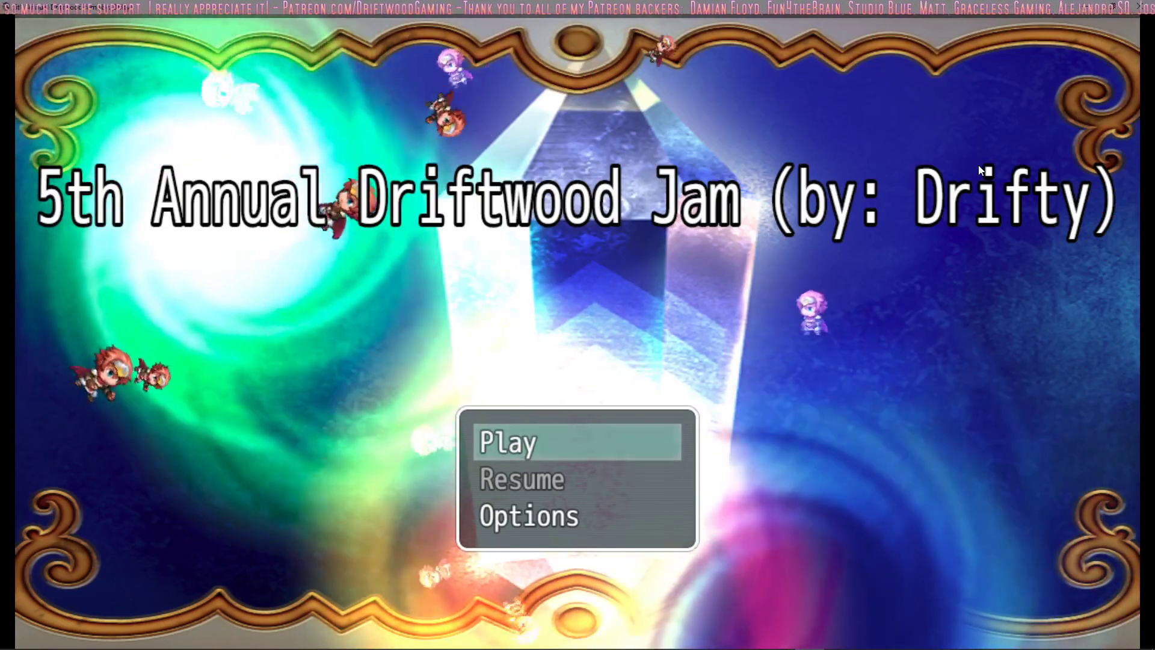
key("alt+F4")
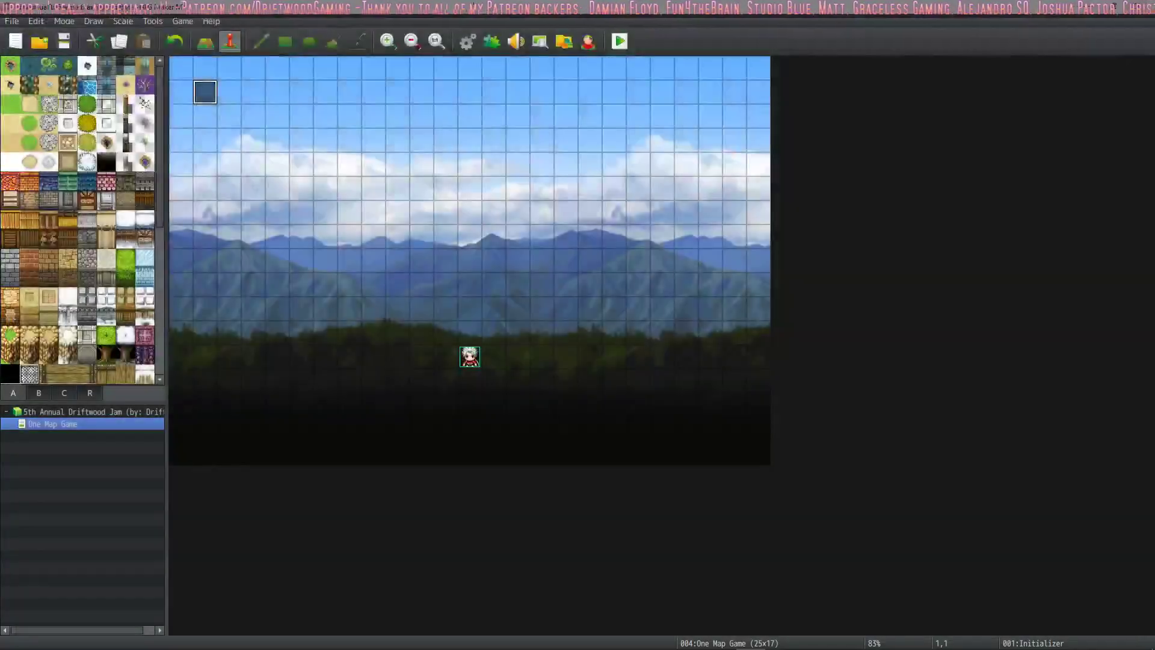
Look through the end of the project's plugin list and view the MBS_SmoothScroll plugin's help and parameters
left_click(486, 39)
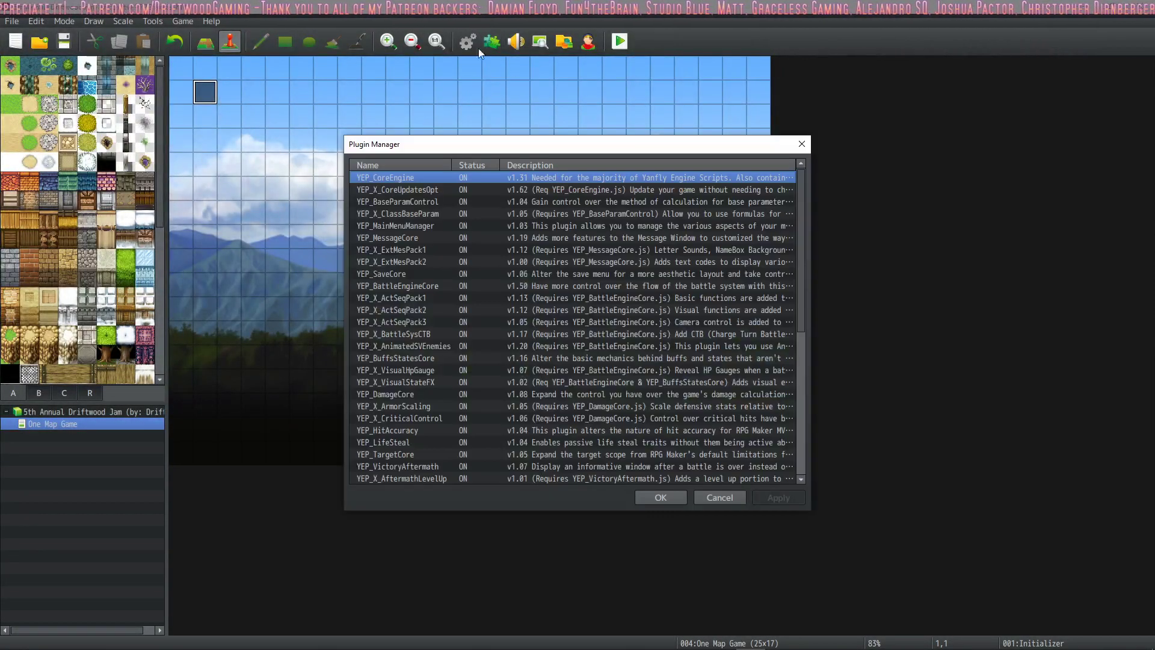
scroll(442, 216, "down", 8)
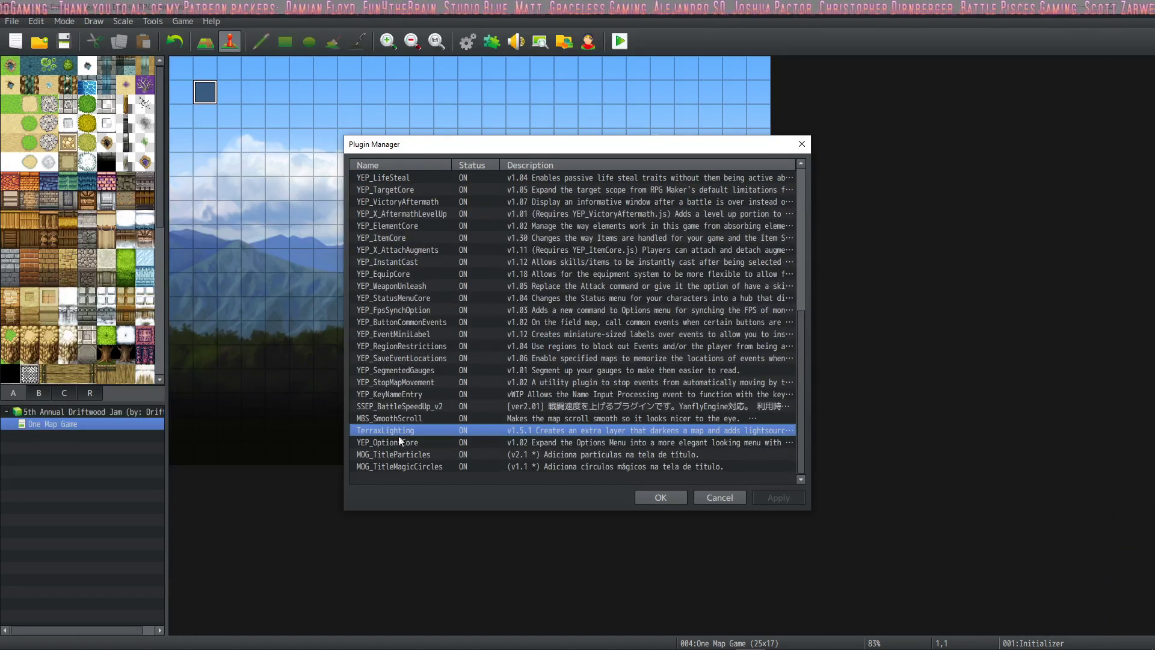
left_click(407, 418)
left_click(403, 406)
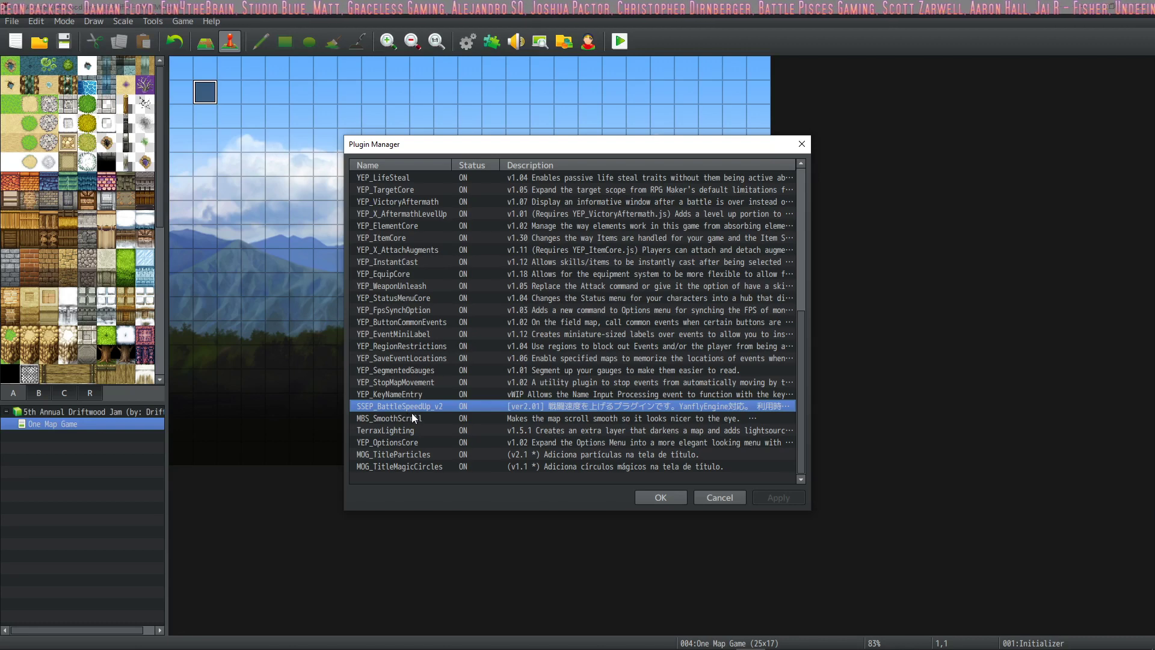
left_click(394, 420)
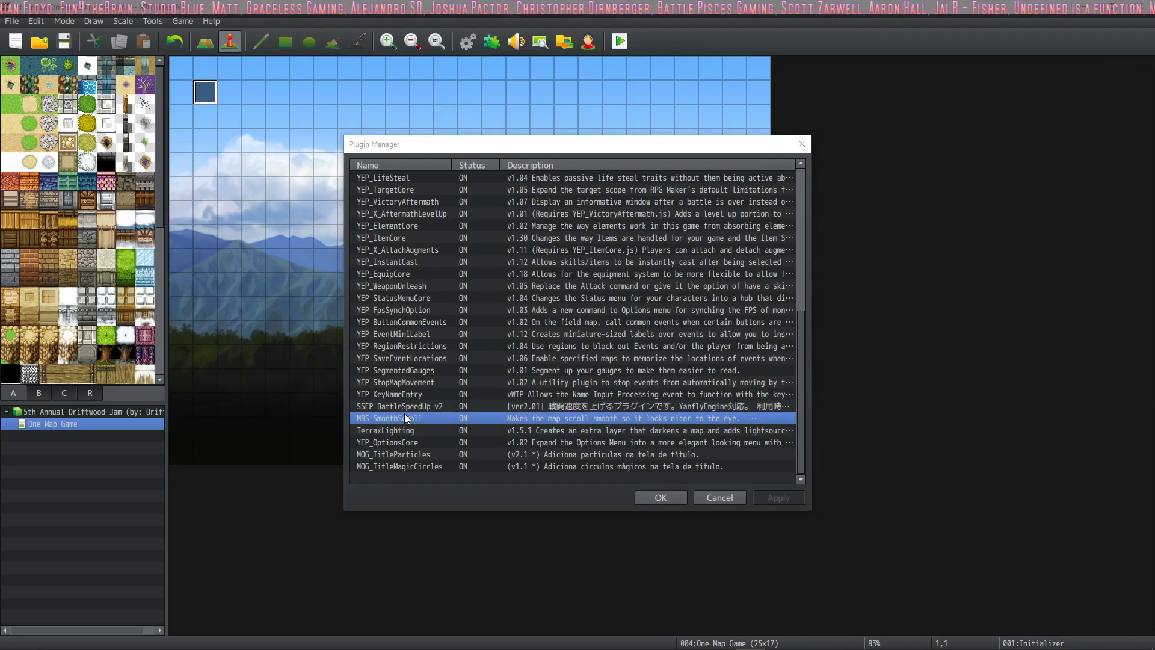
double_click(404, 417)
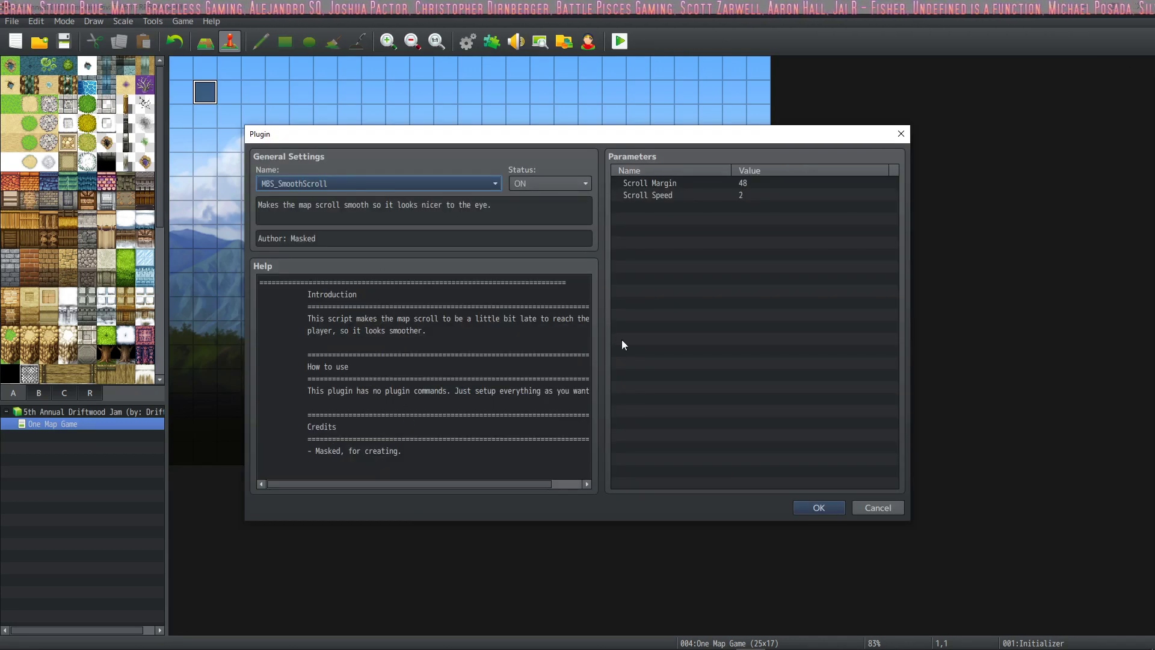
left_click(818, 508)
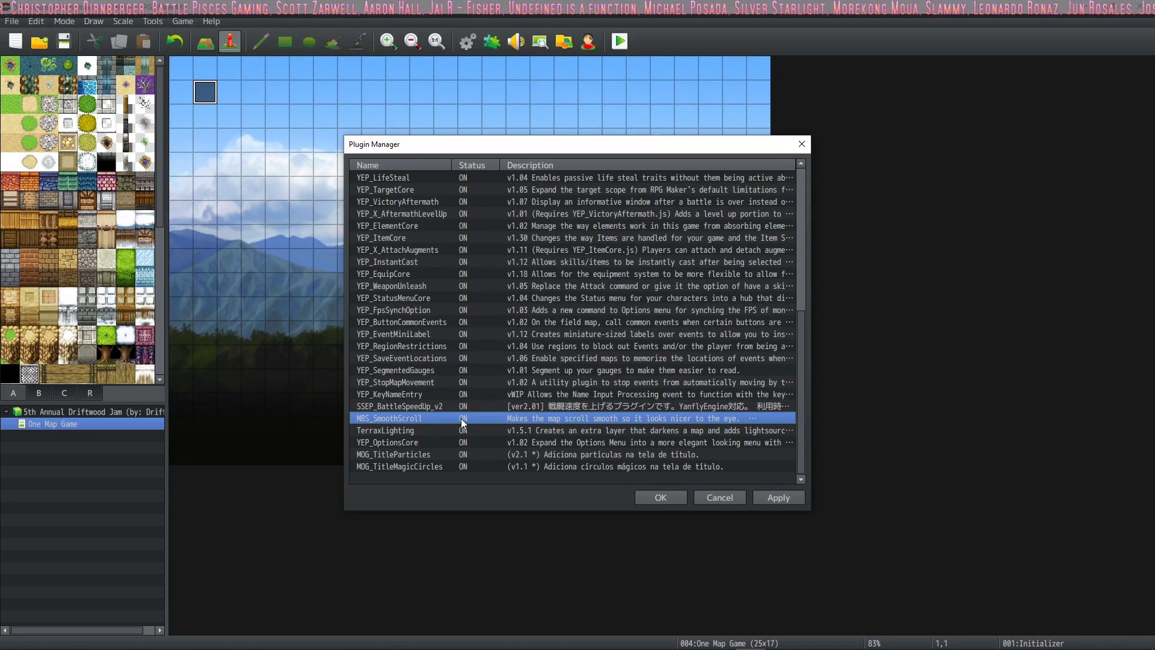
Review the full list of enabled plugins from YEP_CoreEngine to MOG_TitleMagicCircles and accept the Plugin Manager
scroll(463, 423, "up", 7)
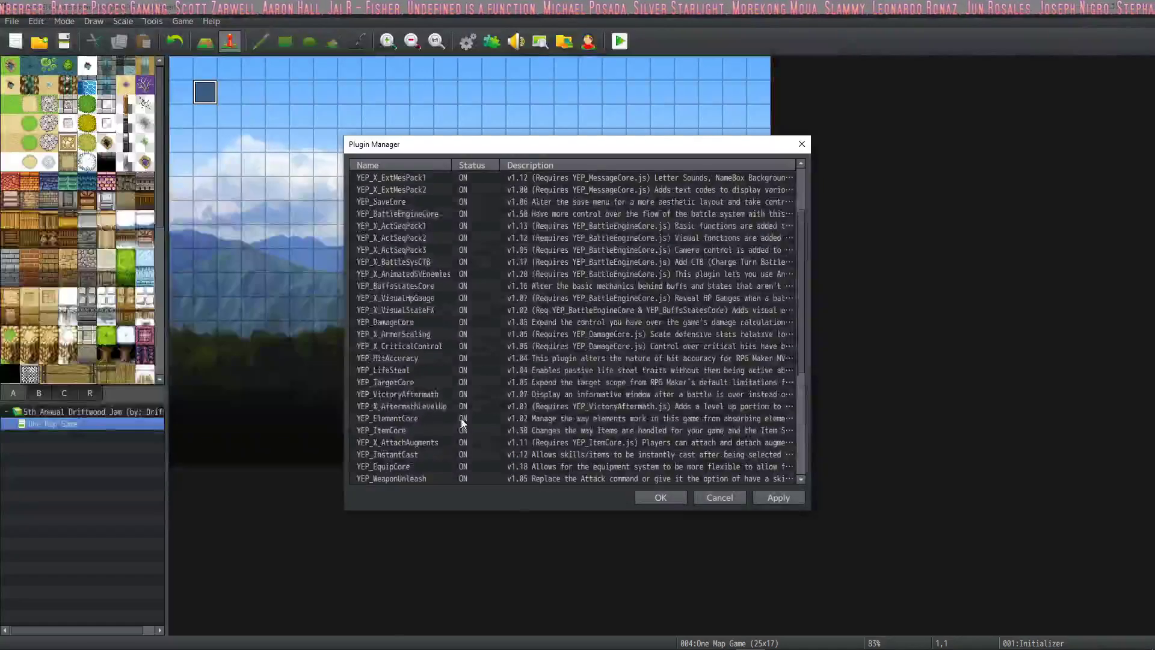
scroll(463, 423, "down", 7)
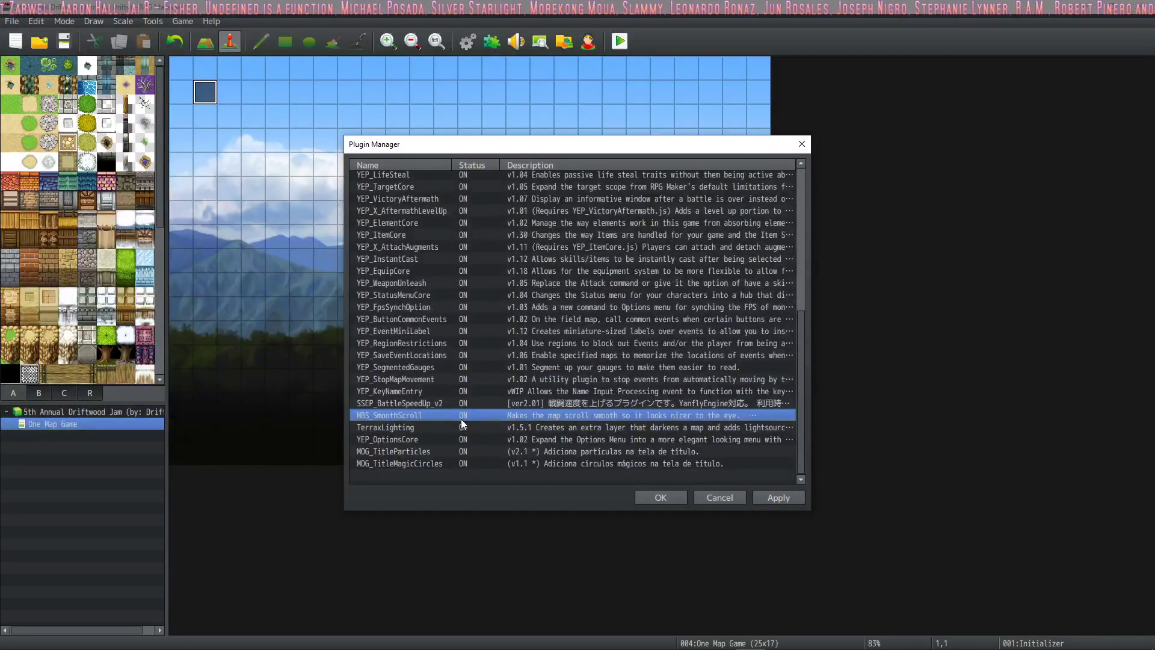
scroll(462, 423, "up", 1)
scroll(463, 423, "up", 6)
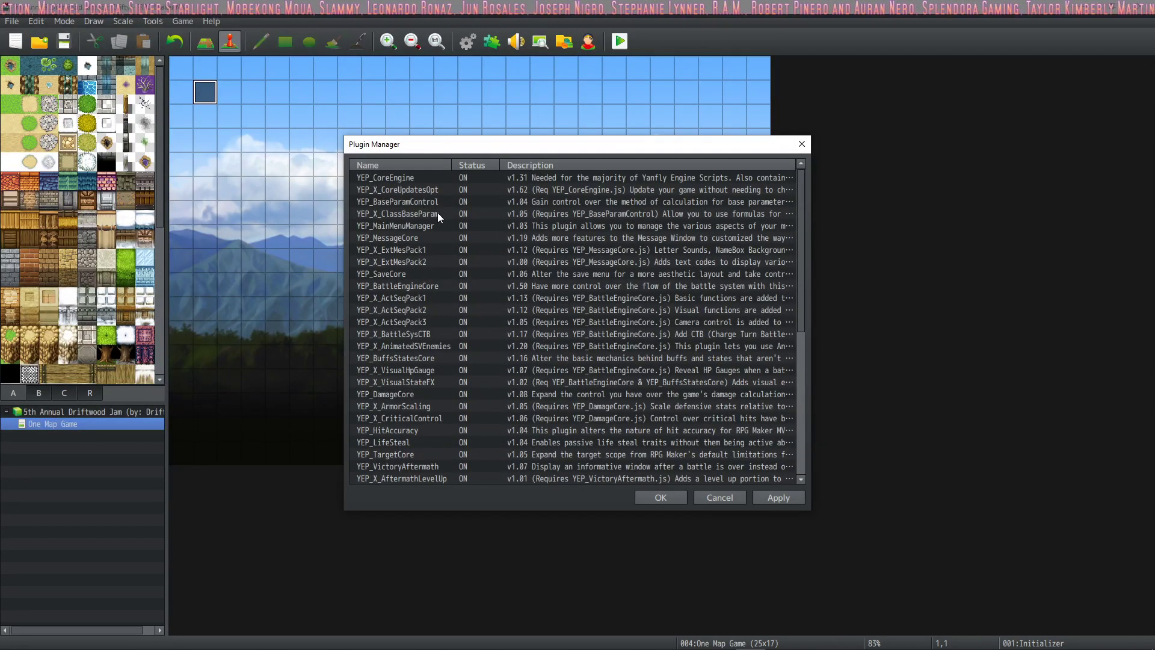
scroll(438, 216, "down", 5)
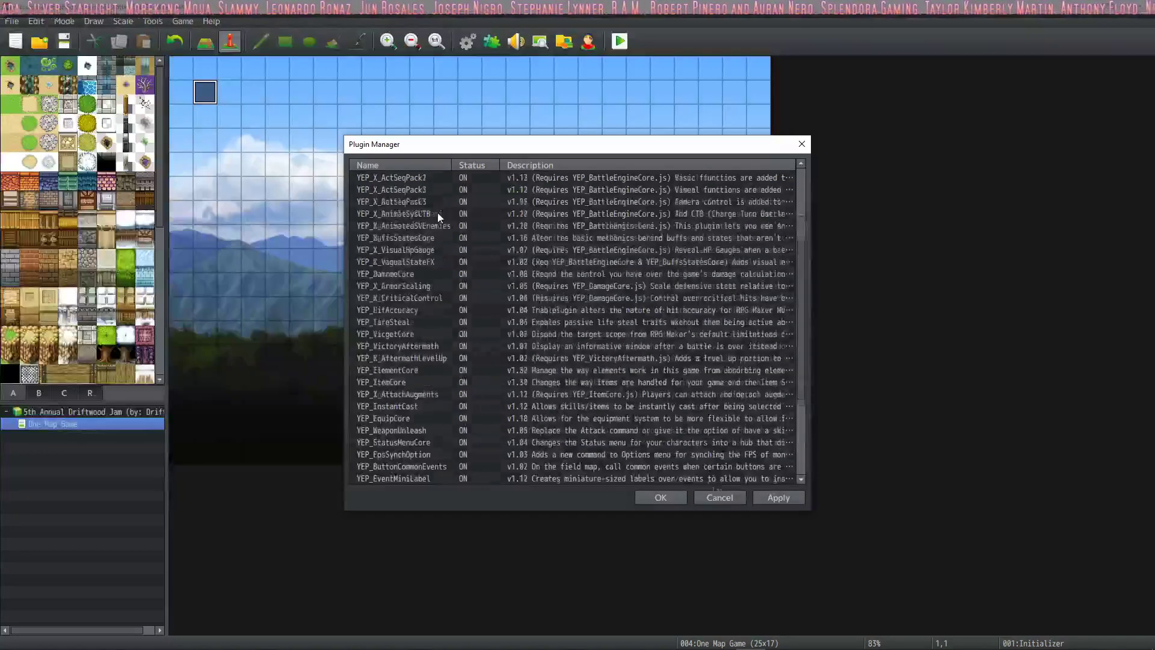
scroll(438, 213, "down", 2)
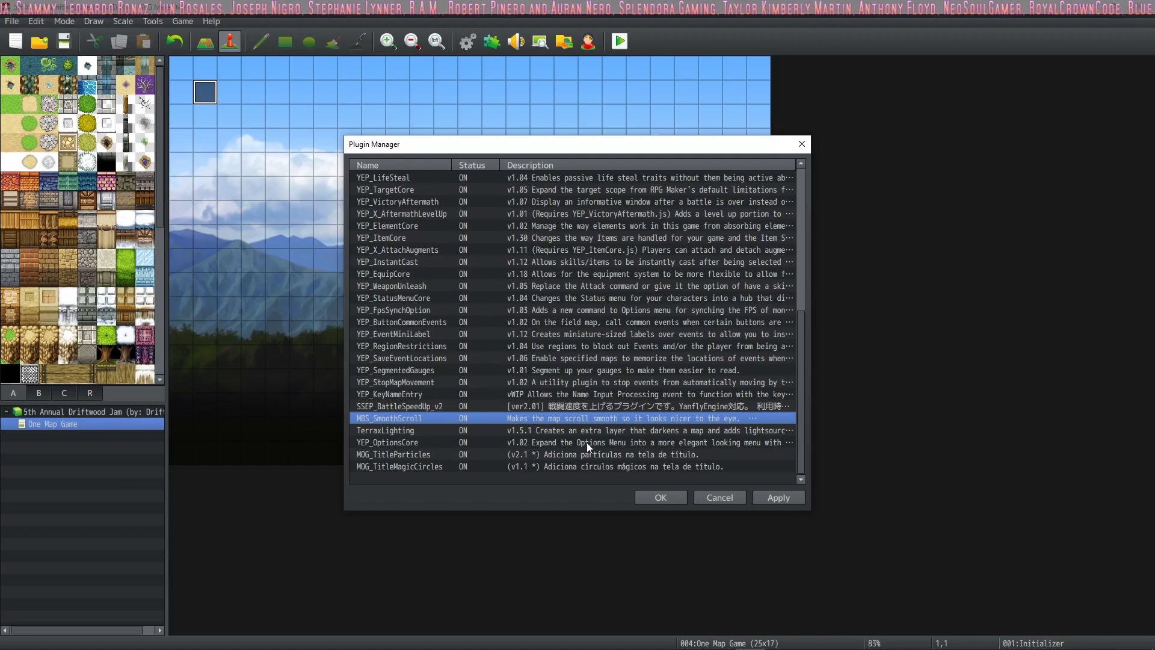
left_click(654, 499)
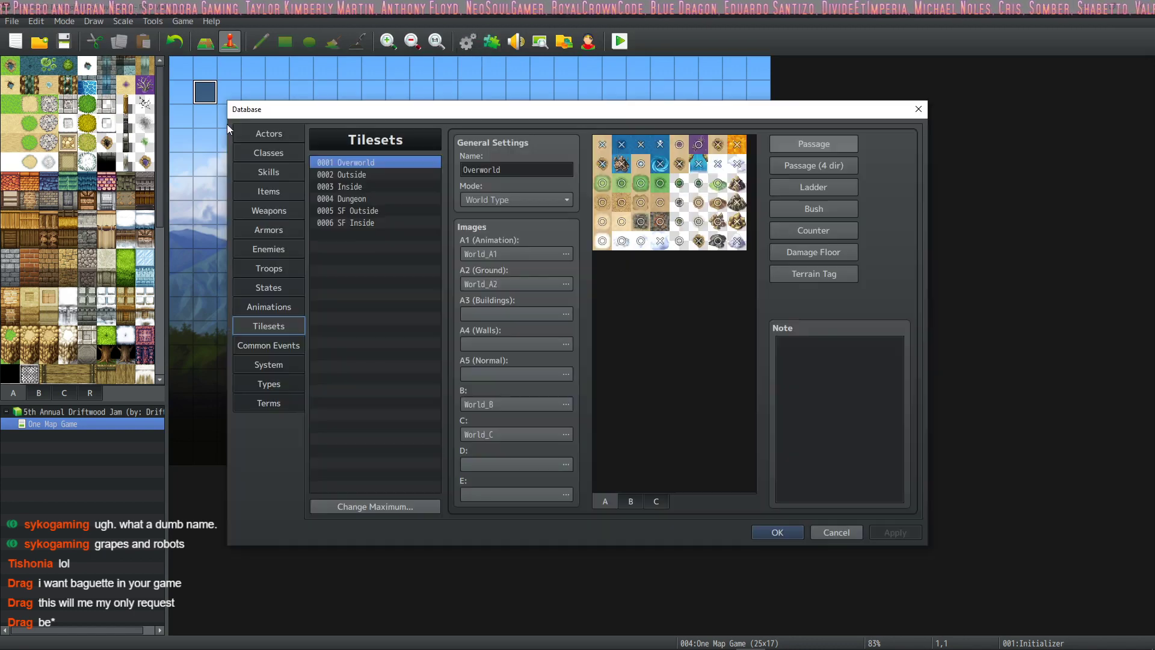
Name the empty item entry 0008 "Bagette" in the database's Items list
key("F9")
left_click(286, 140)
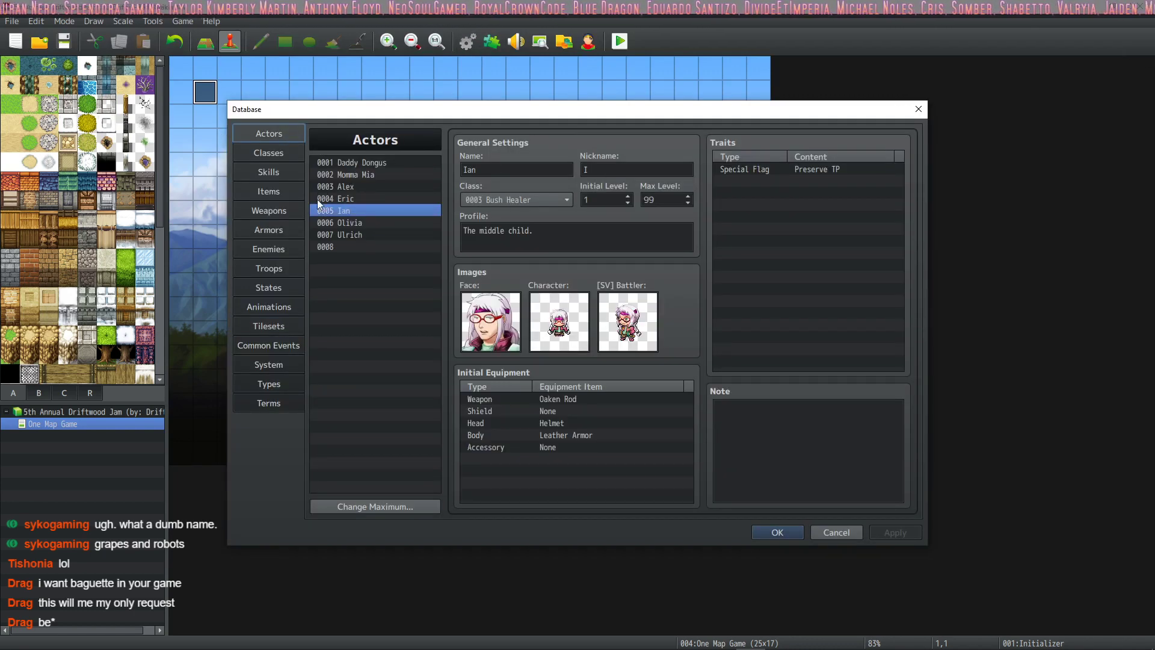
left_click(289, 192)
left_click(356, 246)
left_click(501, 169)
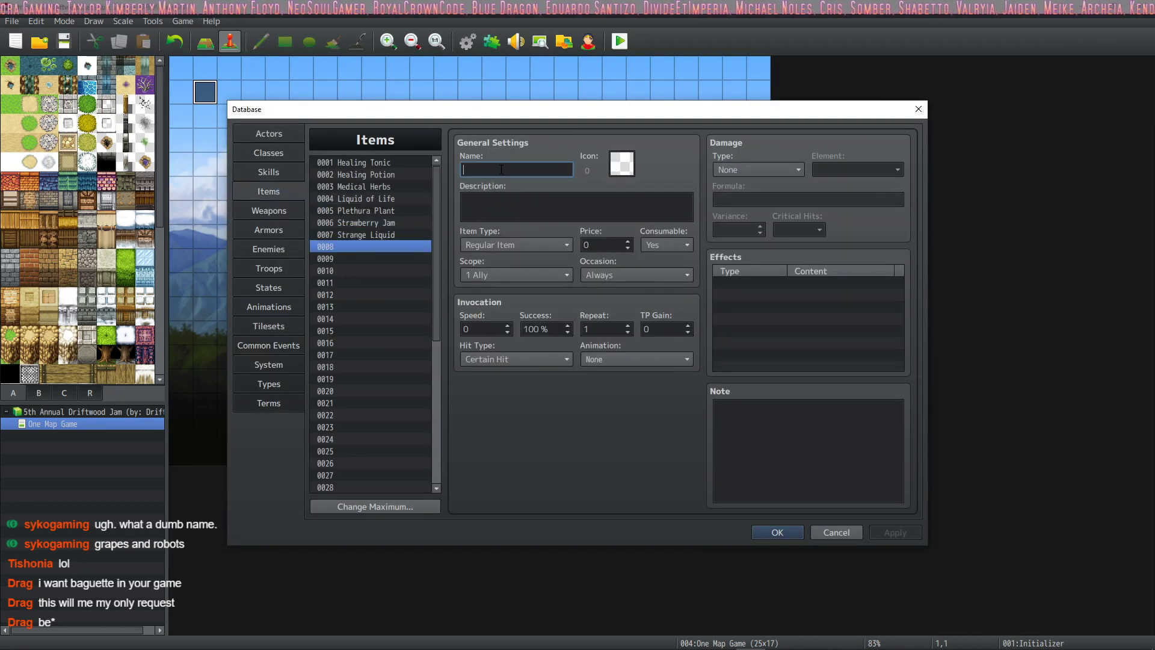
type("Bagette")
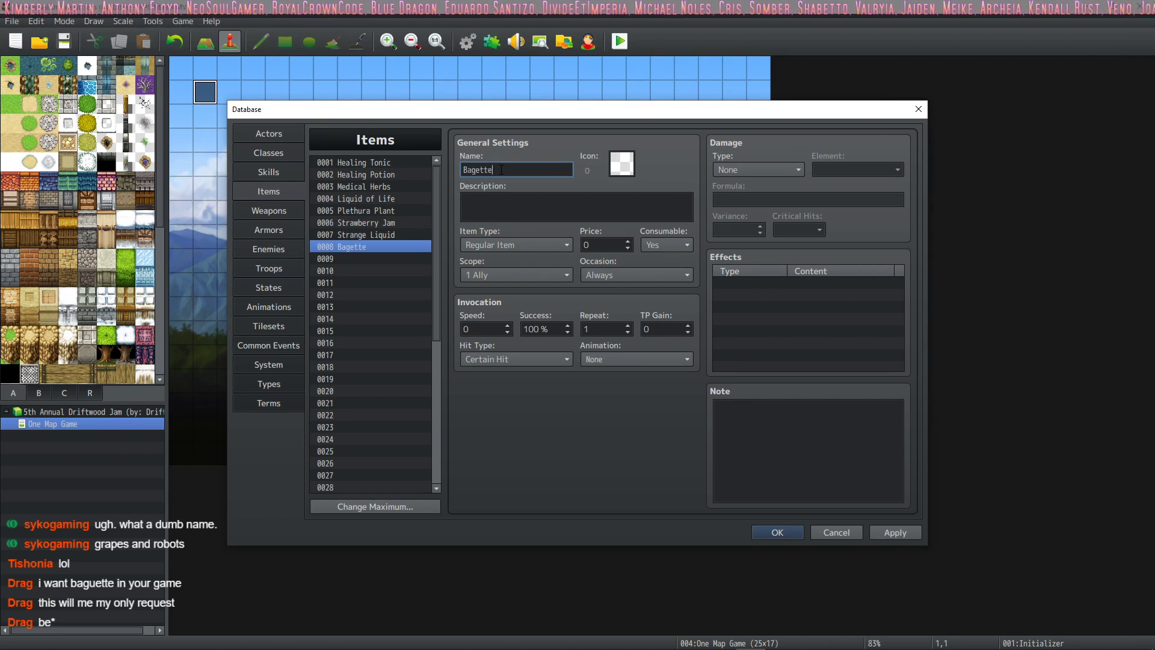
Assign the bread loaf icon, number 266, to the Bagette item
double_click(623, 168)
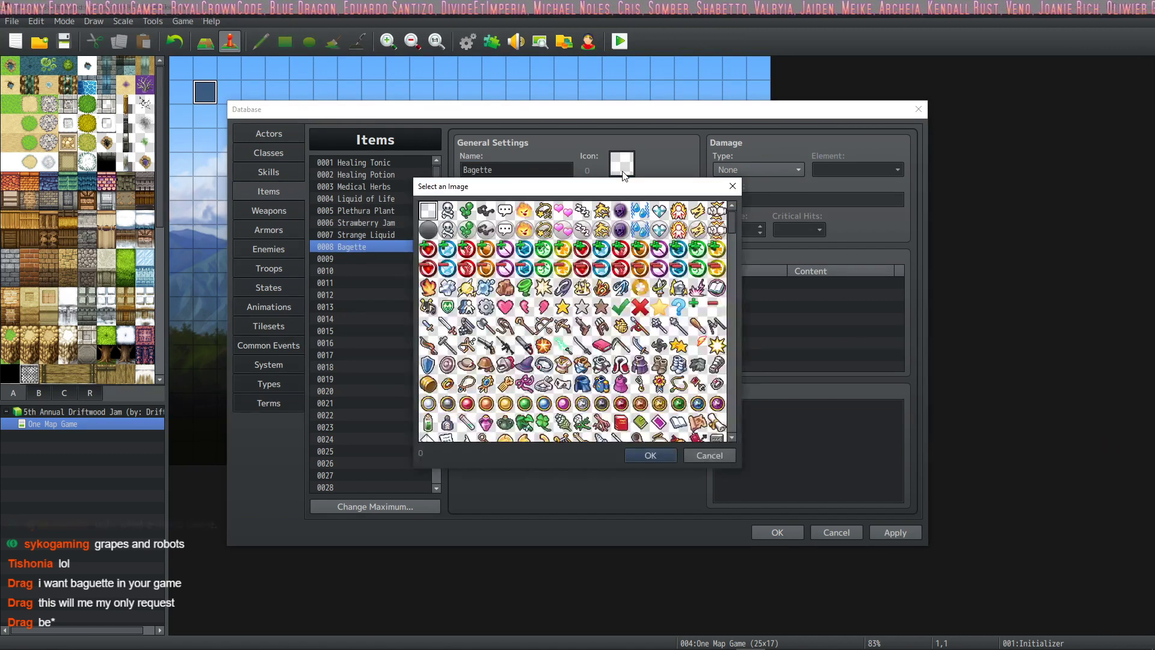
scroll(498, 345, "down", 4)
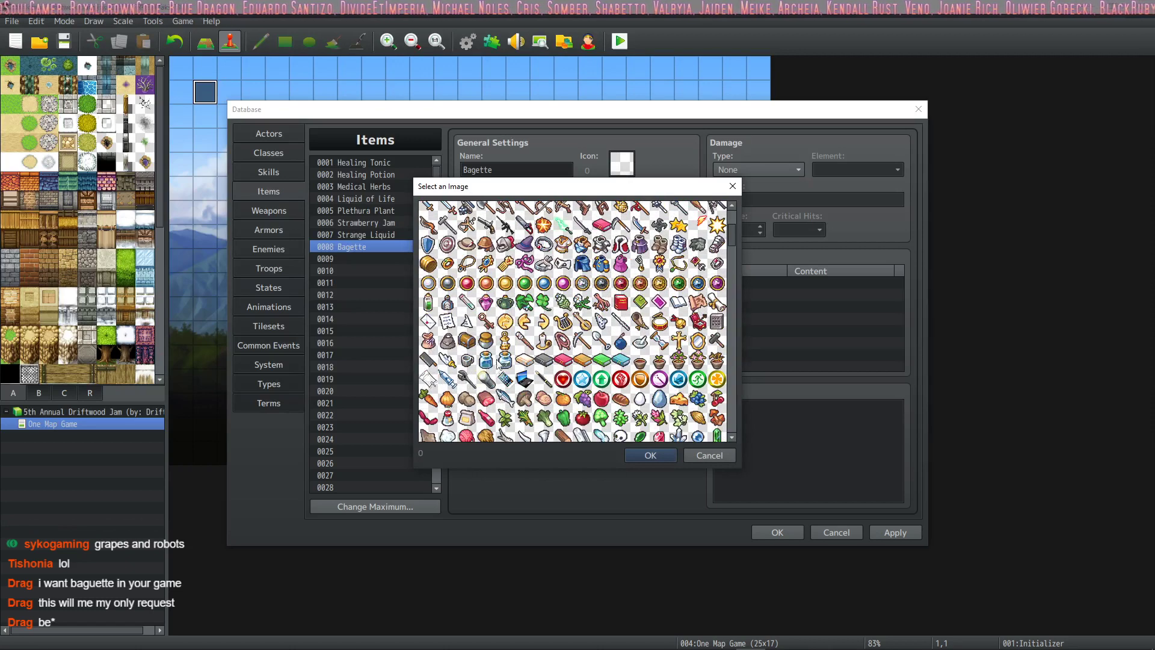
scroll(506, 365, "down", 1)
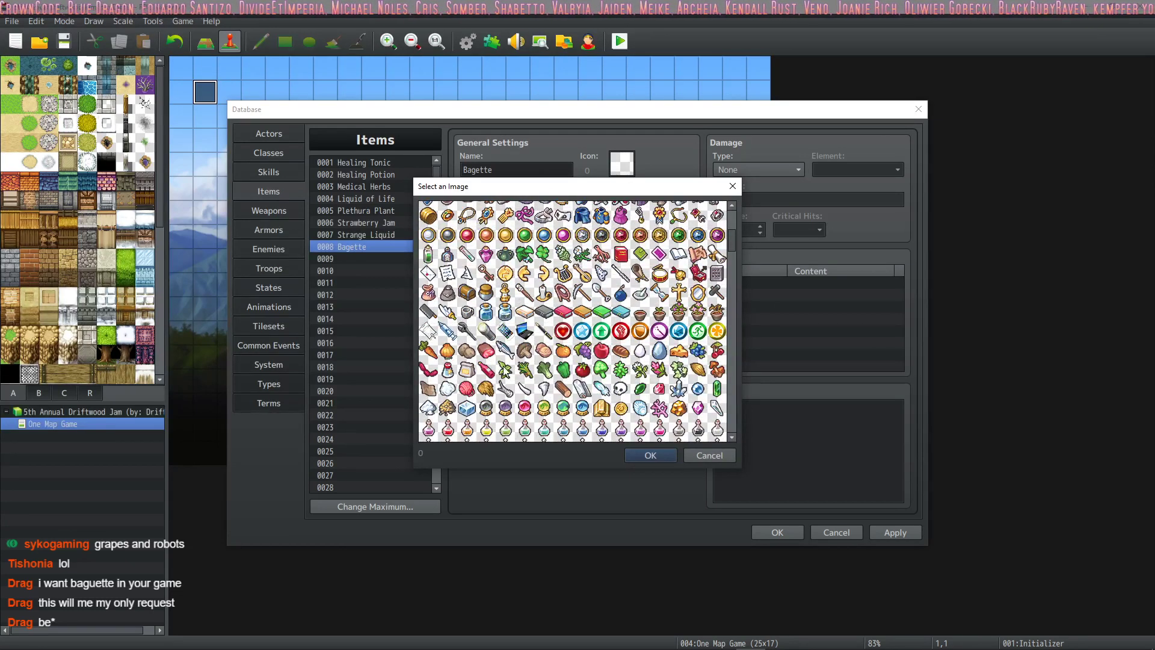
double_click(626, 351)
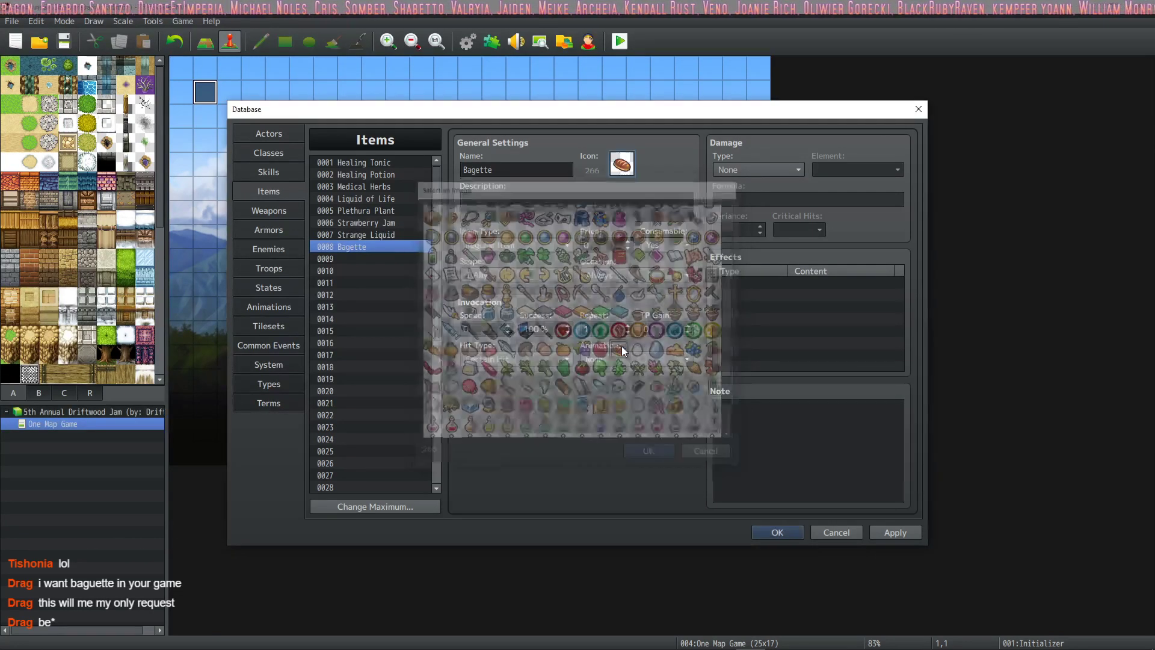
Describe the item as "A crusty piere of bread that nobody wants. Cheese not included with your French whine." and accept the database changes
left_click(515, 207)
type("A cru")
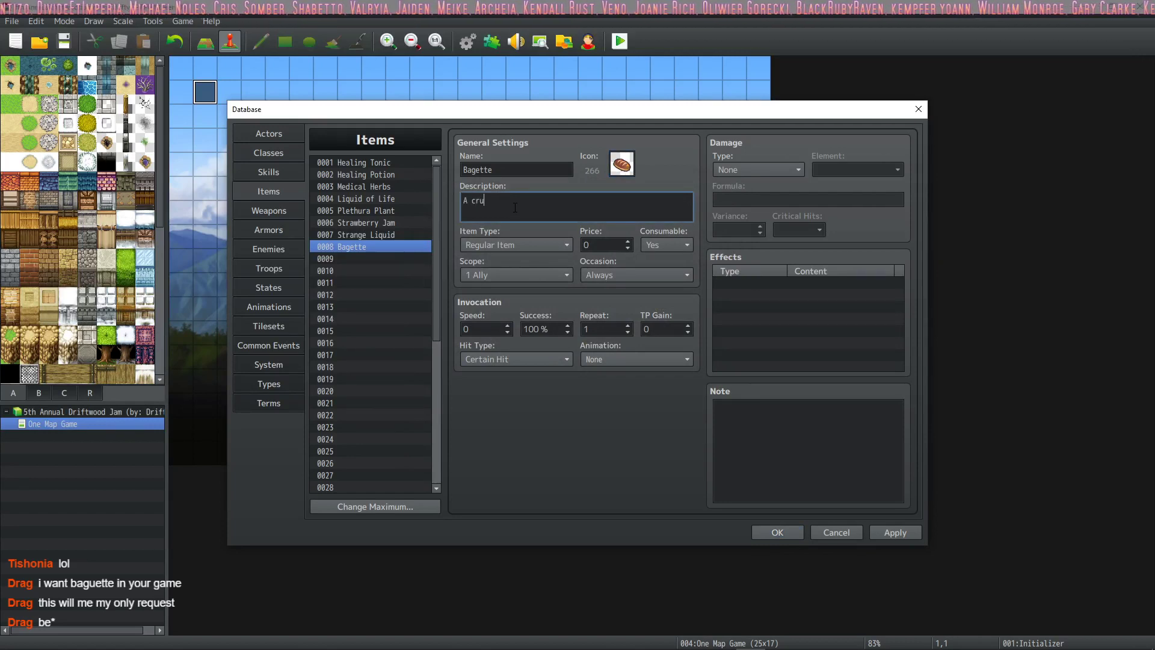
type("sty piere of b")
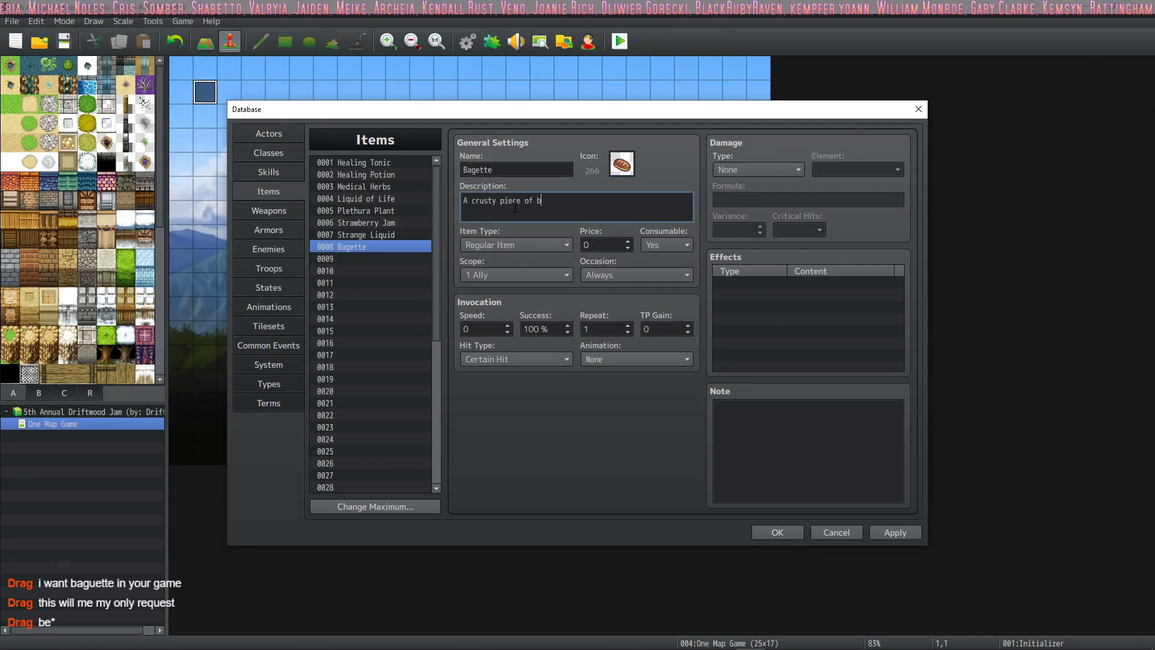
type("read that nob")
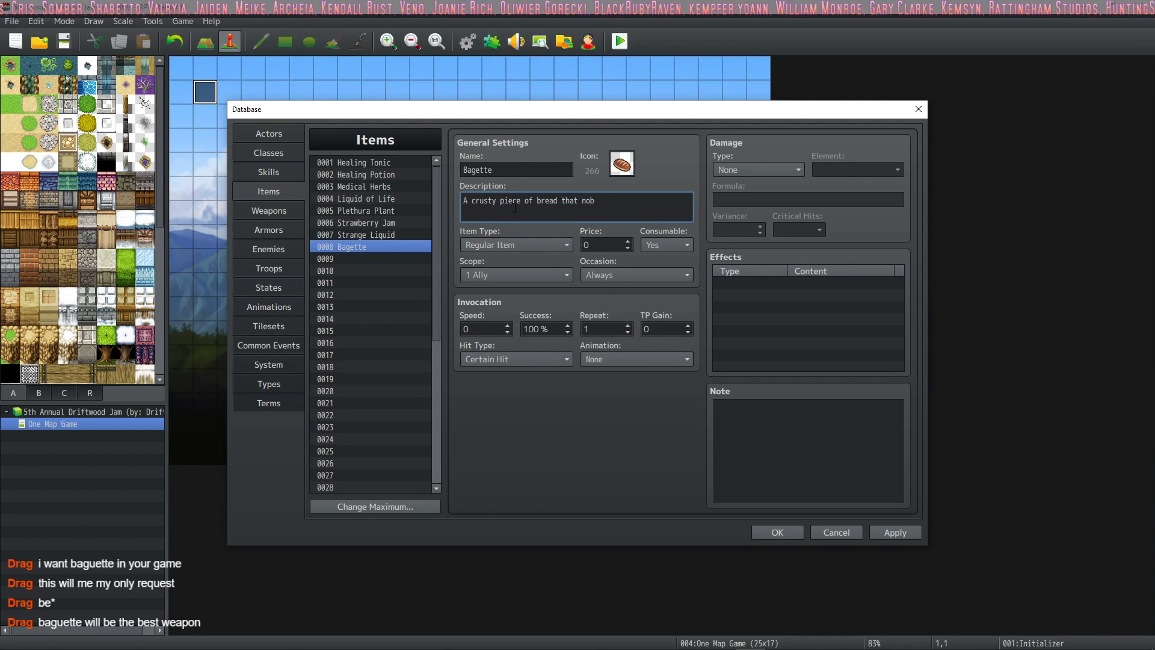
type("ody wants. ")
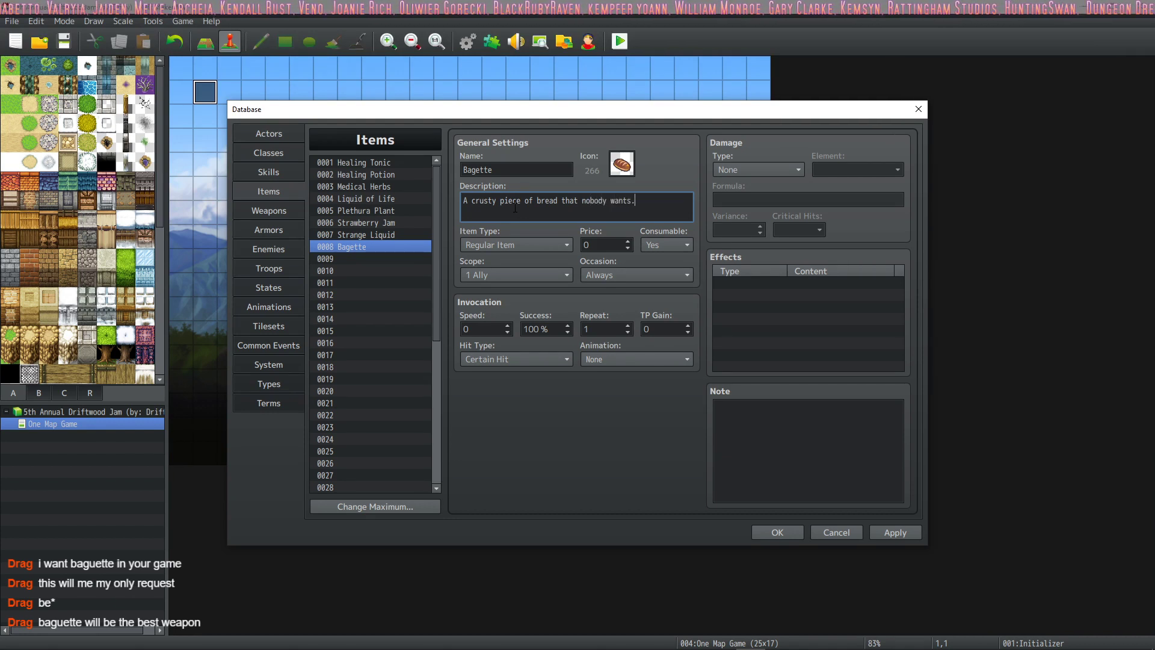
type("Che")
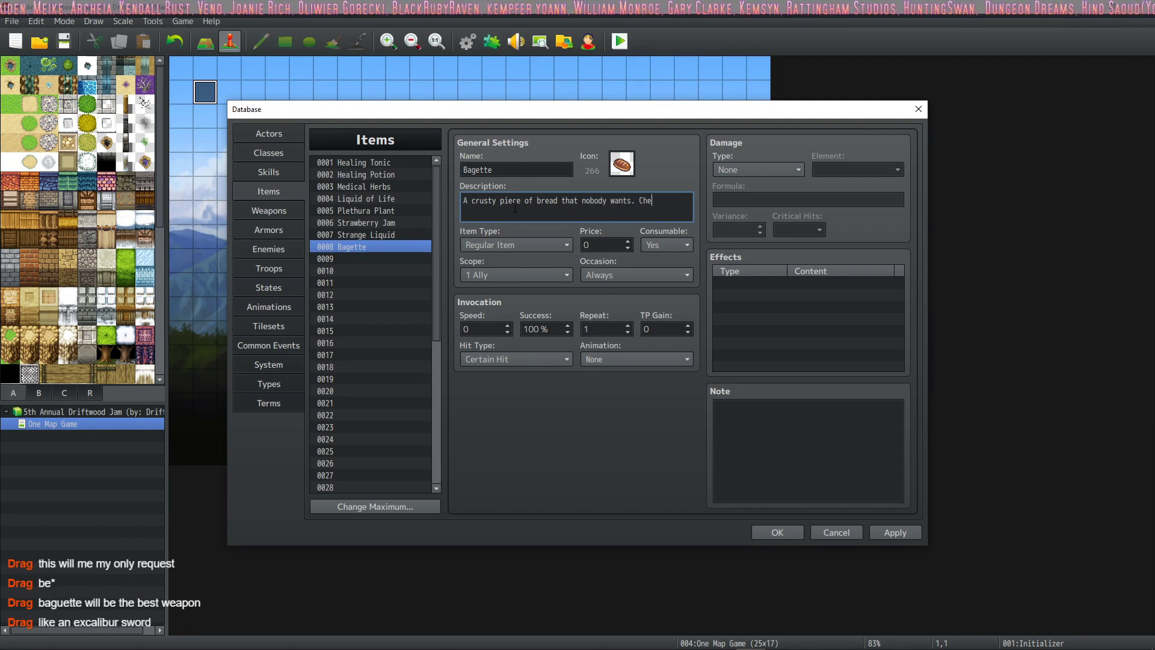
type("ese")
type(" not i")
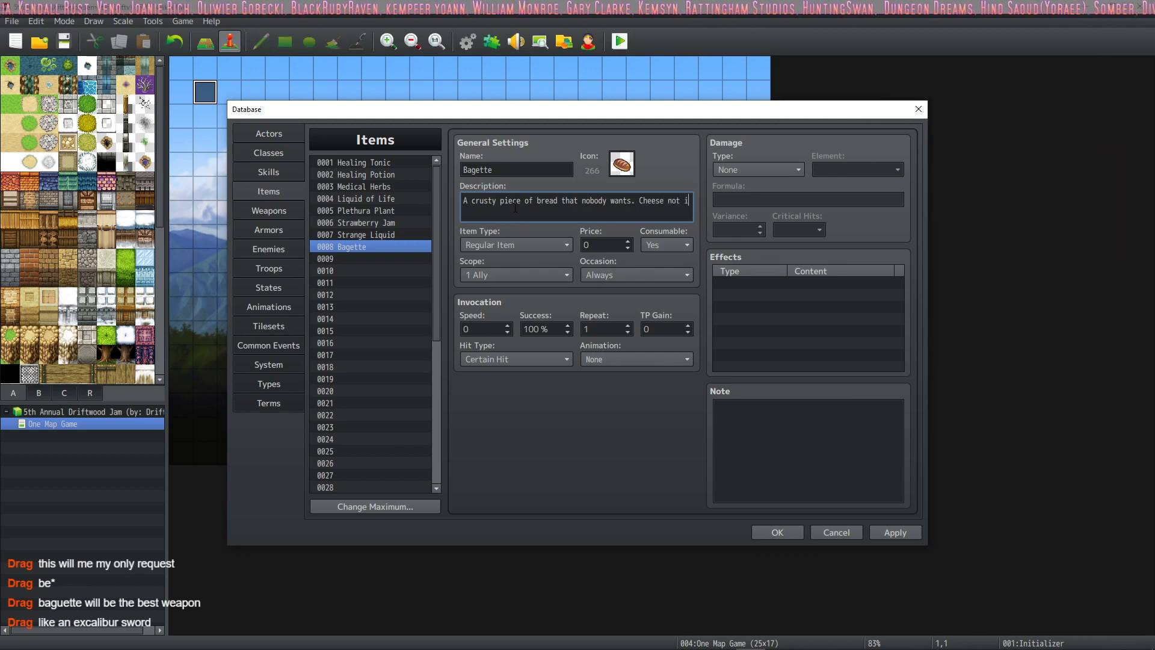
type("ncluded with your F")
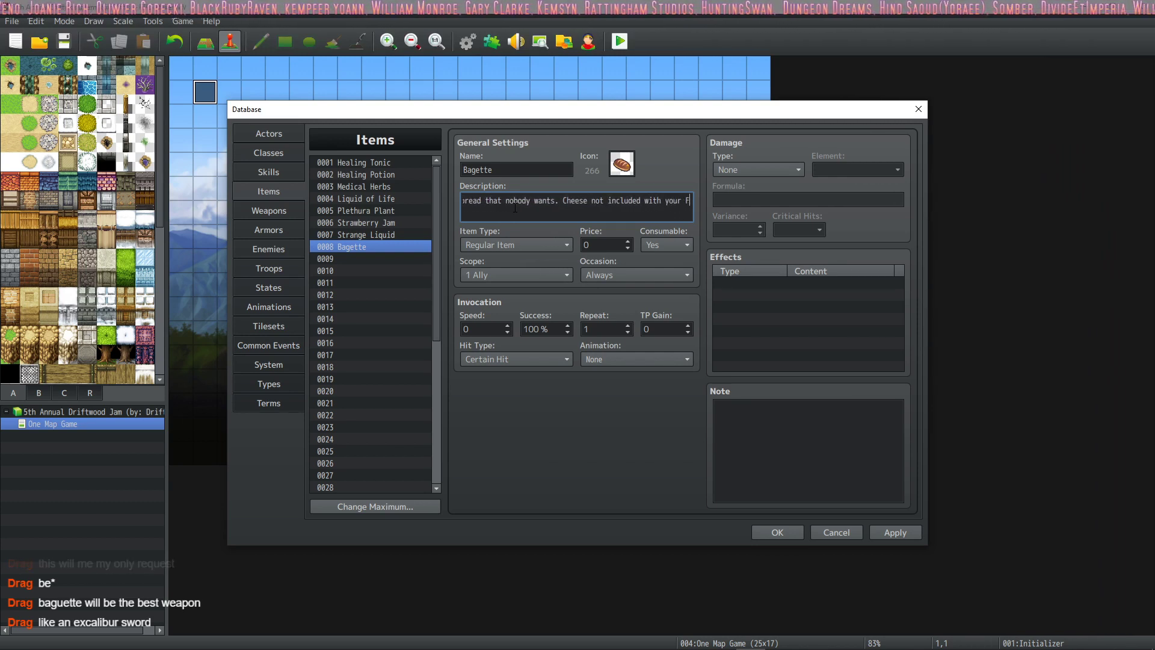
type("rench wh")
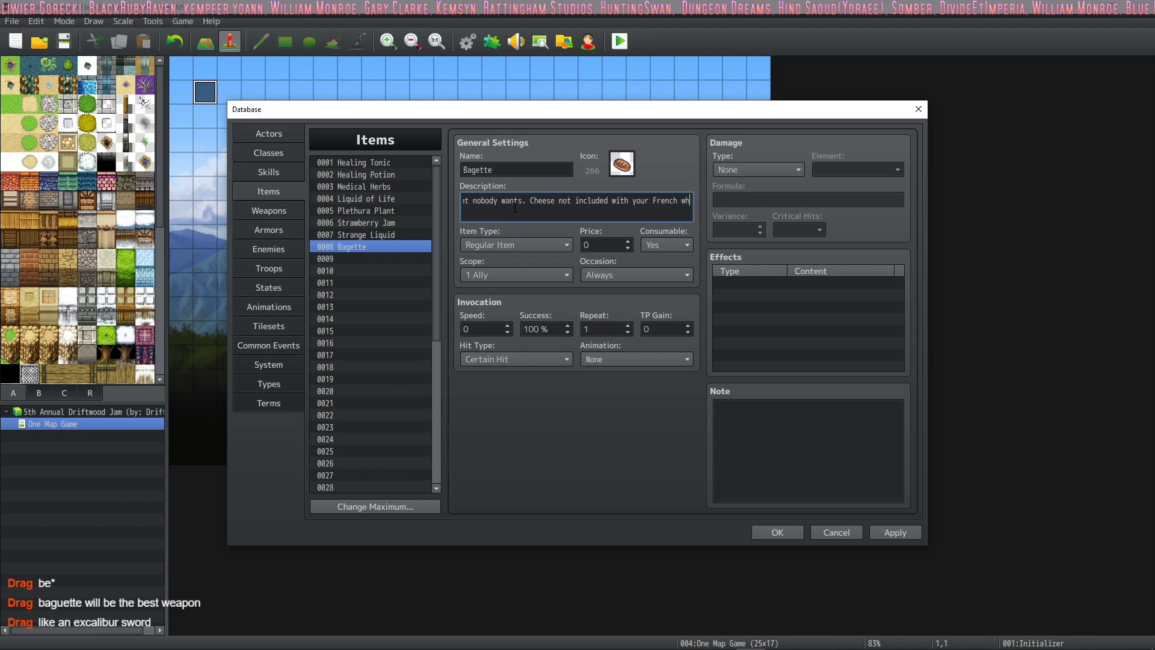
type("ine.")
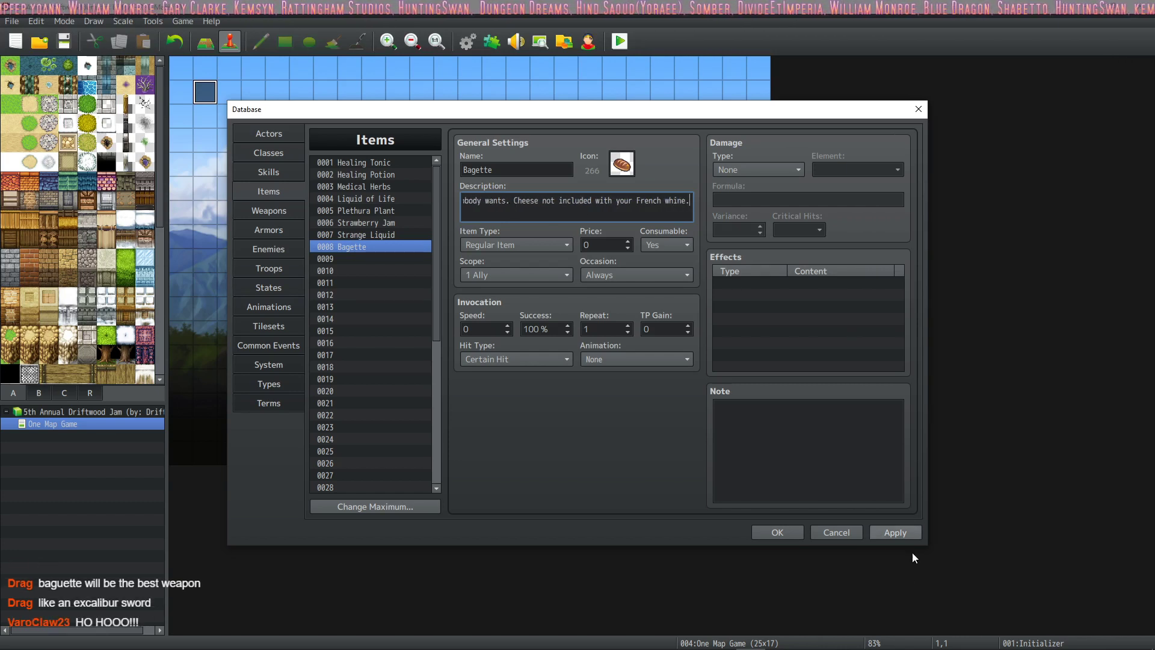
left_click(893, 530)
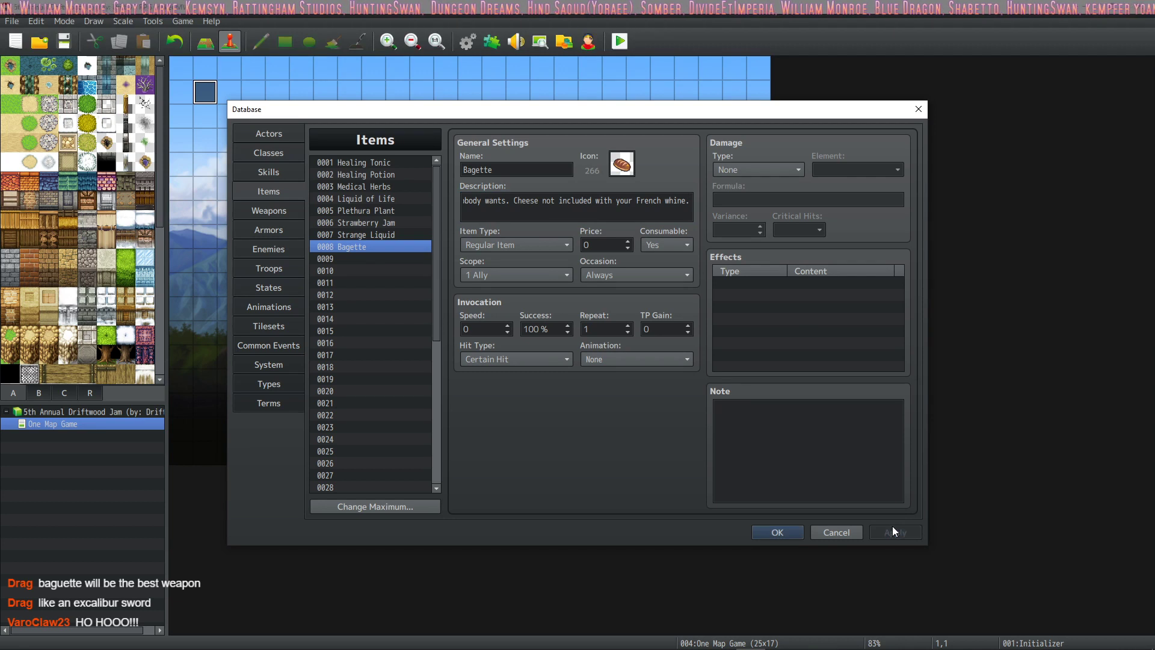
left_click(793, 532)
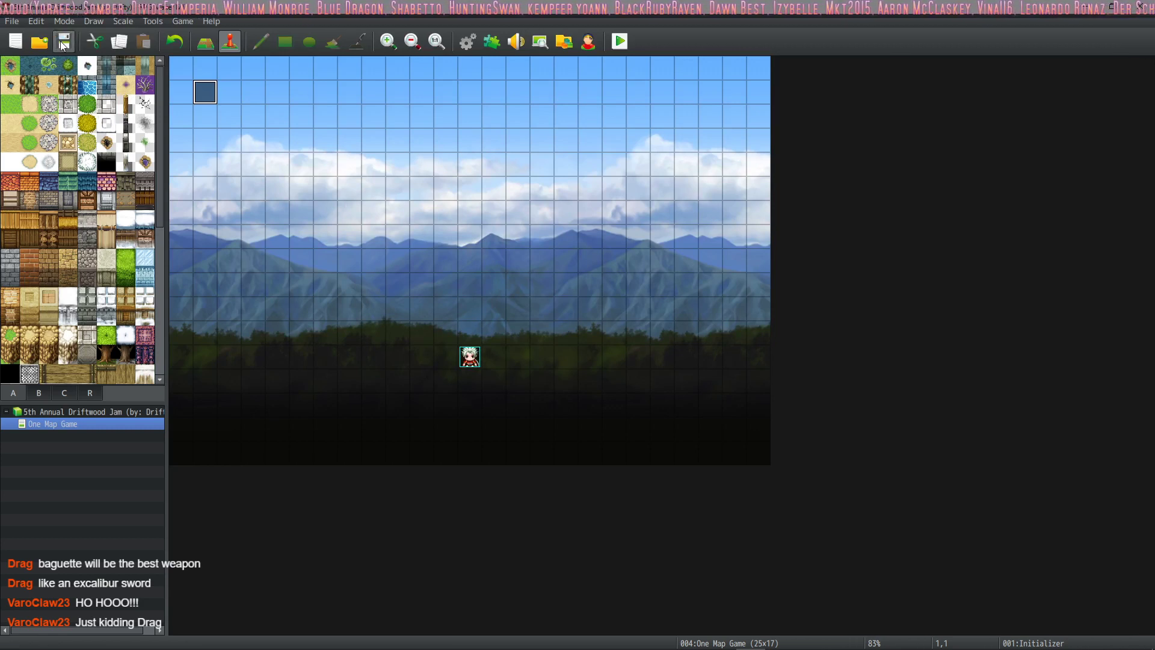